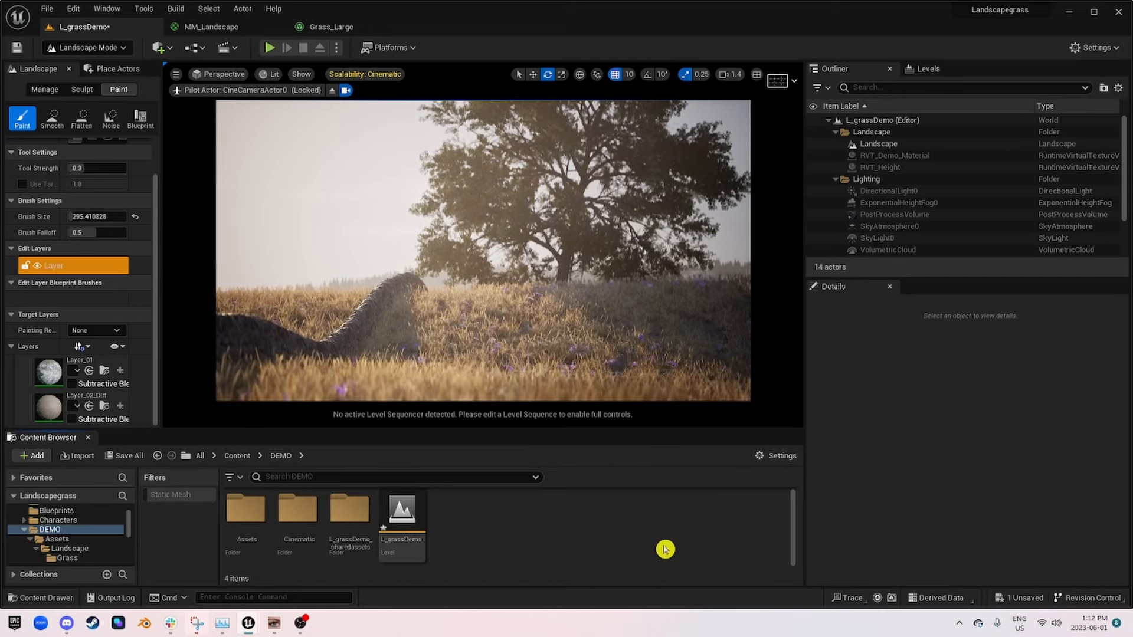
Step: Switch the level editor to Selection mode and save the L_grassDemo level
click(101, 48)
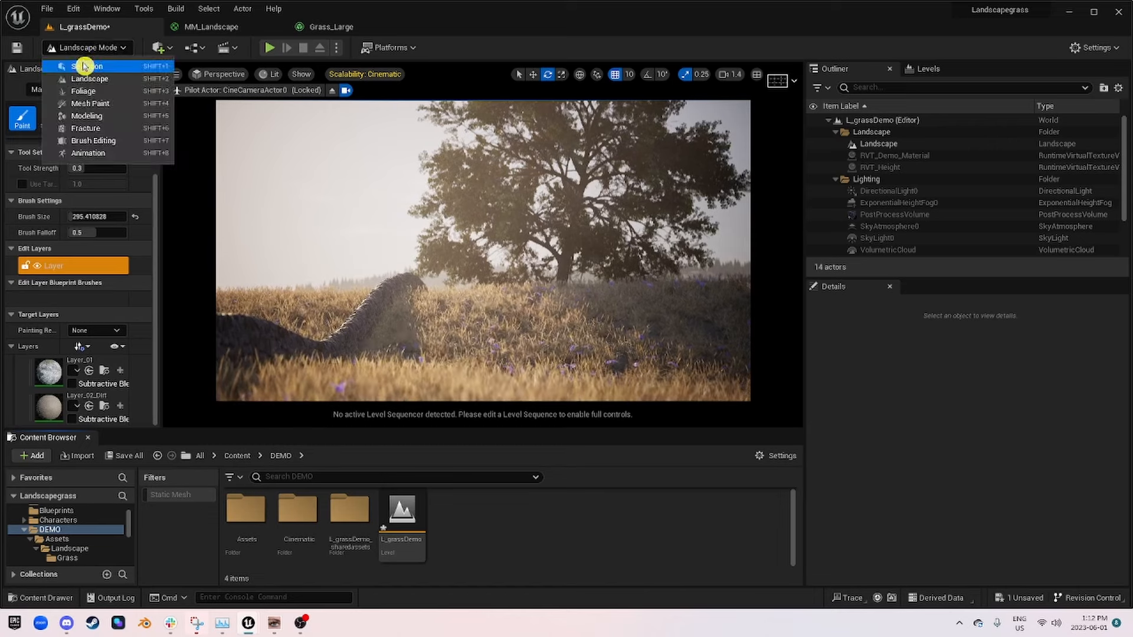
click(53, 68)
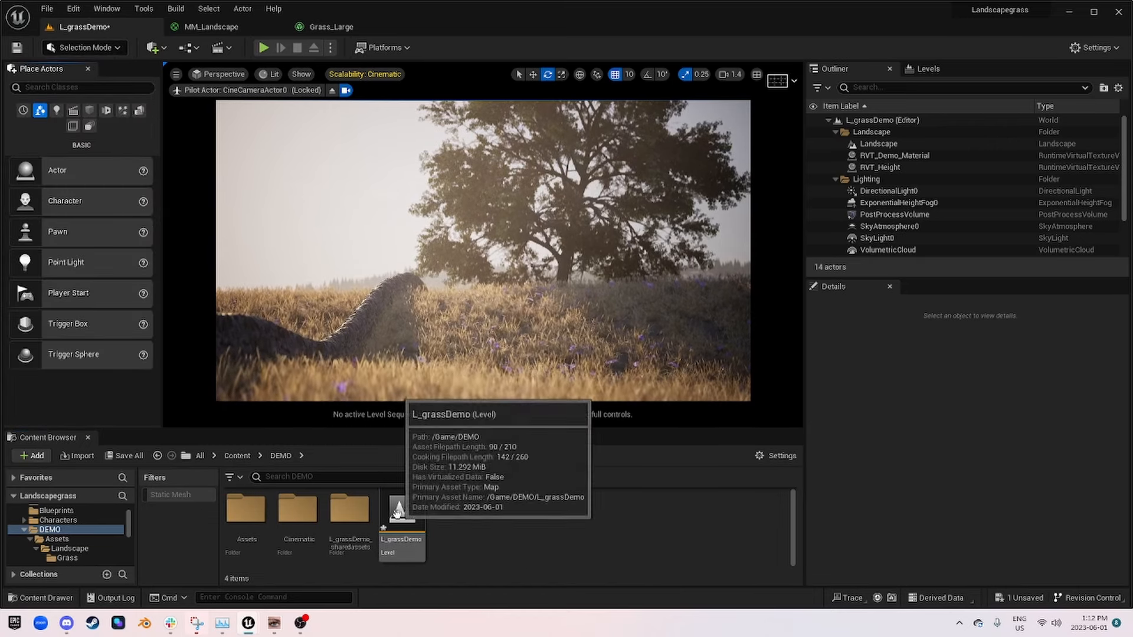
key(ctrl+s)
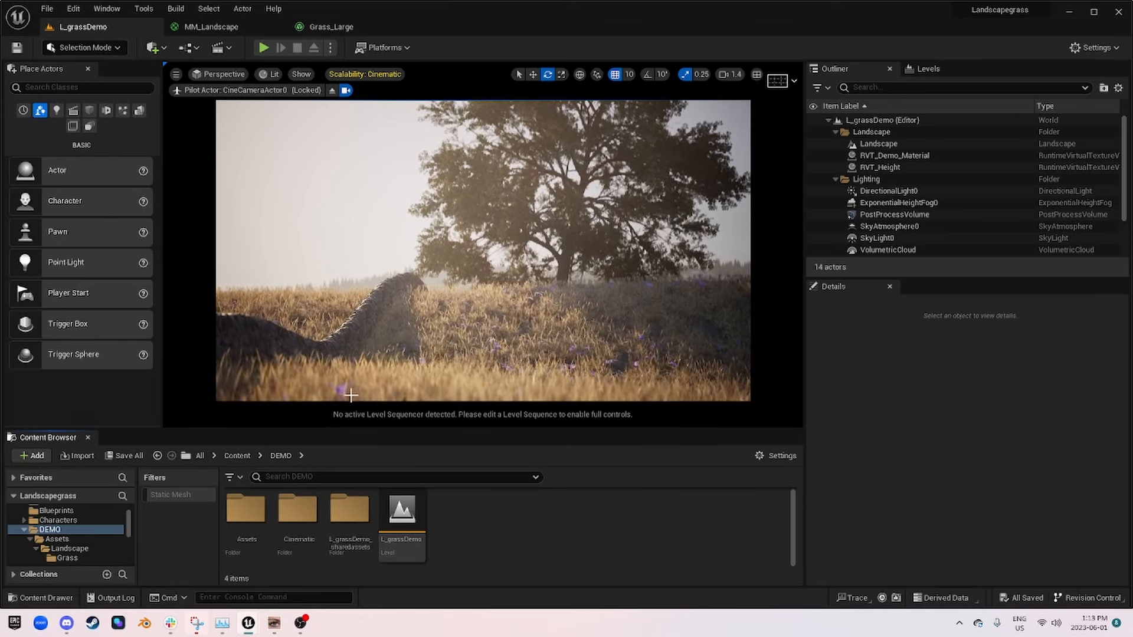
Step: Open the MM_Landscape material graph and move the MF_Rock node closer beneath MF_MossyGrass in the Apply Rock To Slopes group
click(211, 28)
scroll(649, 348, up, 3)
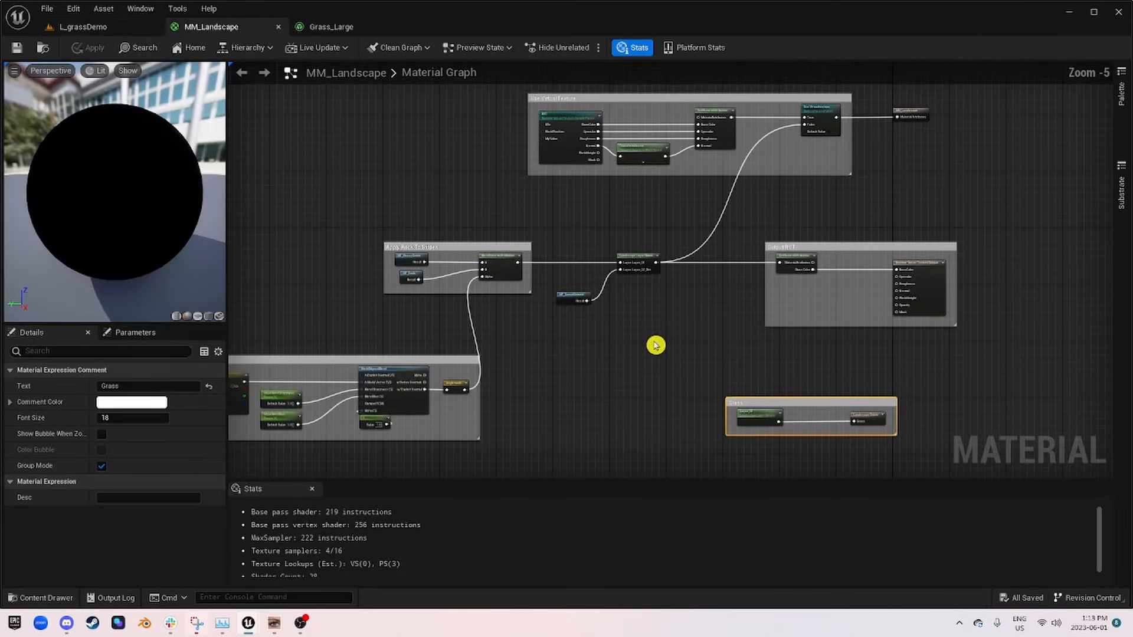
scroll(515, 306, up, 3)
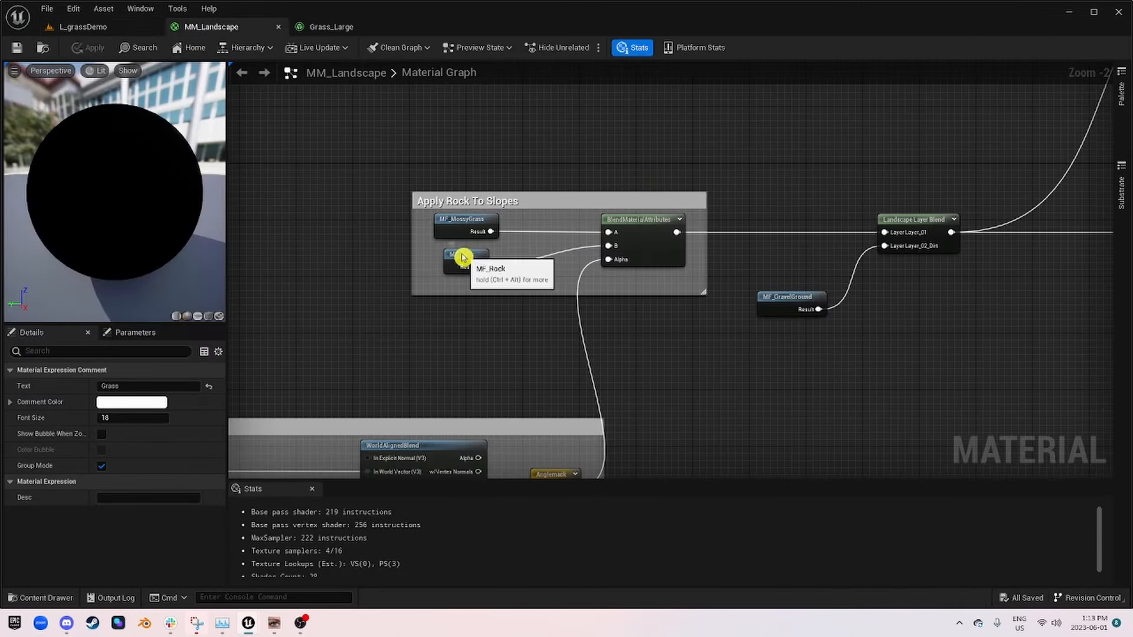
click(462, 257)
right_drag(463, 258, 567, 225)
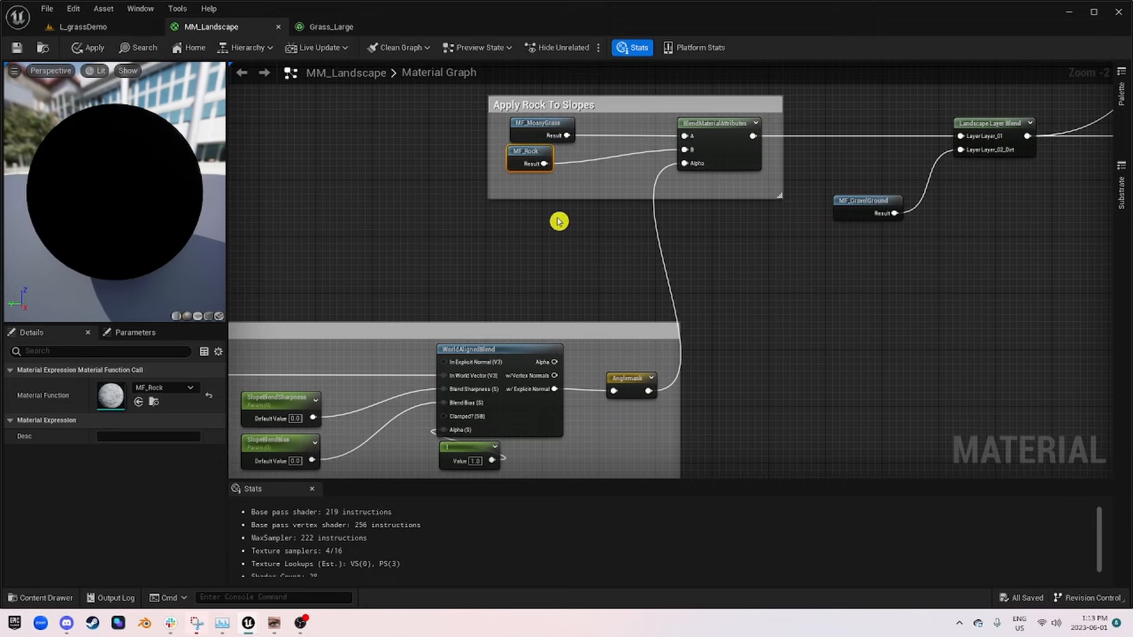
right_drag(785, 278, 710, 303)
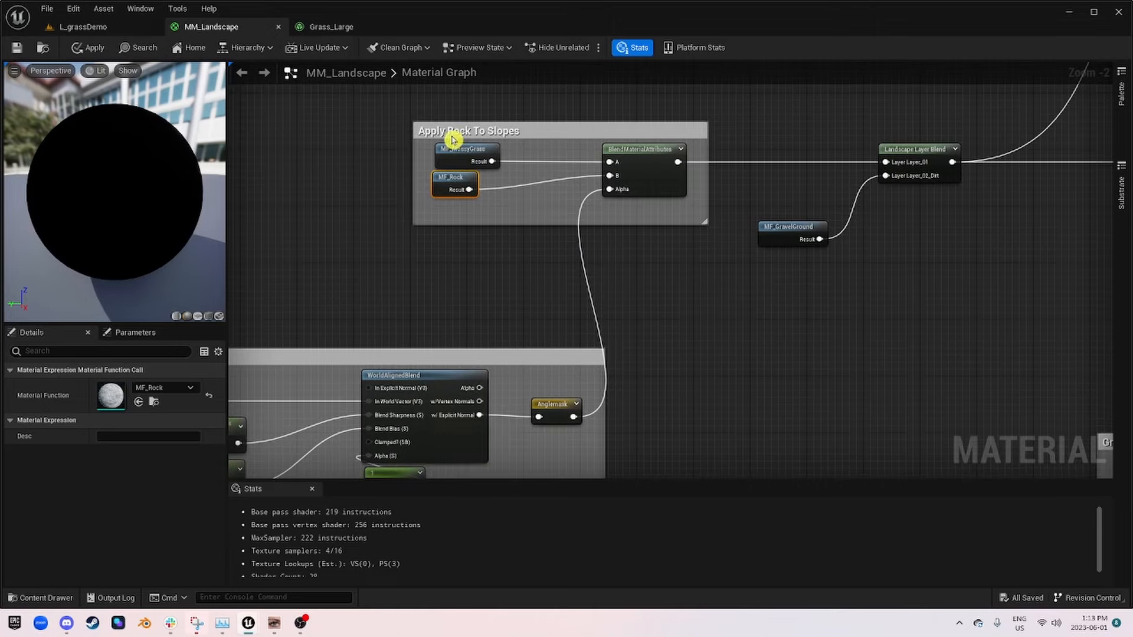
Step: Return to the L_grassDemo level and stop piloting the cinematic camera to view the open grass field freely
click(110, 30)
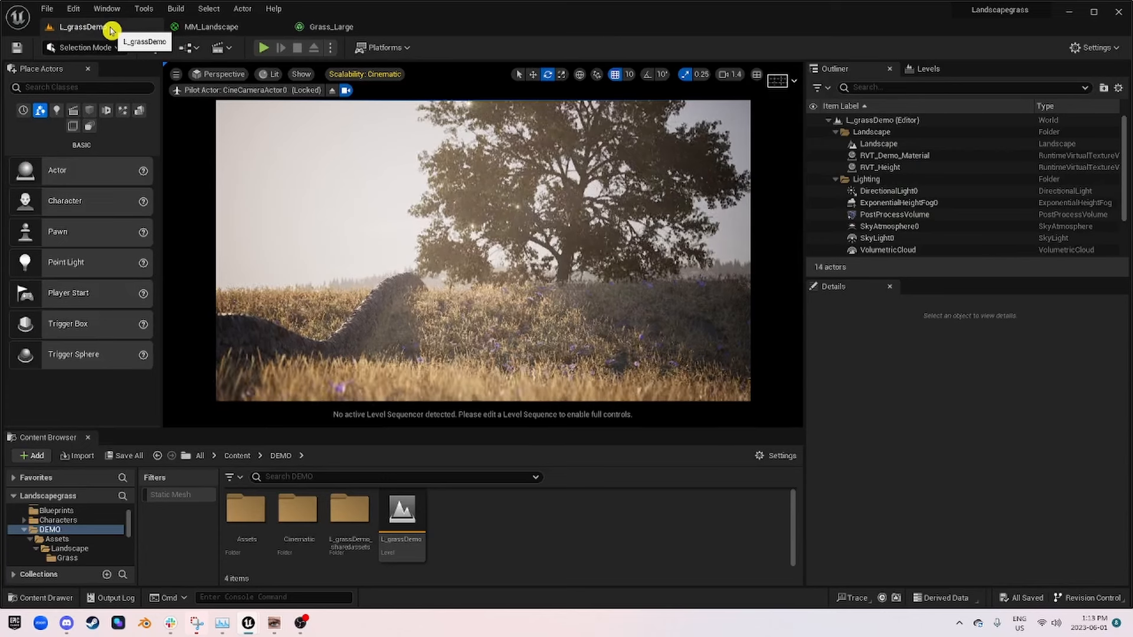
click(334, 91)
right_drag(366, 171, 383, 236)
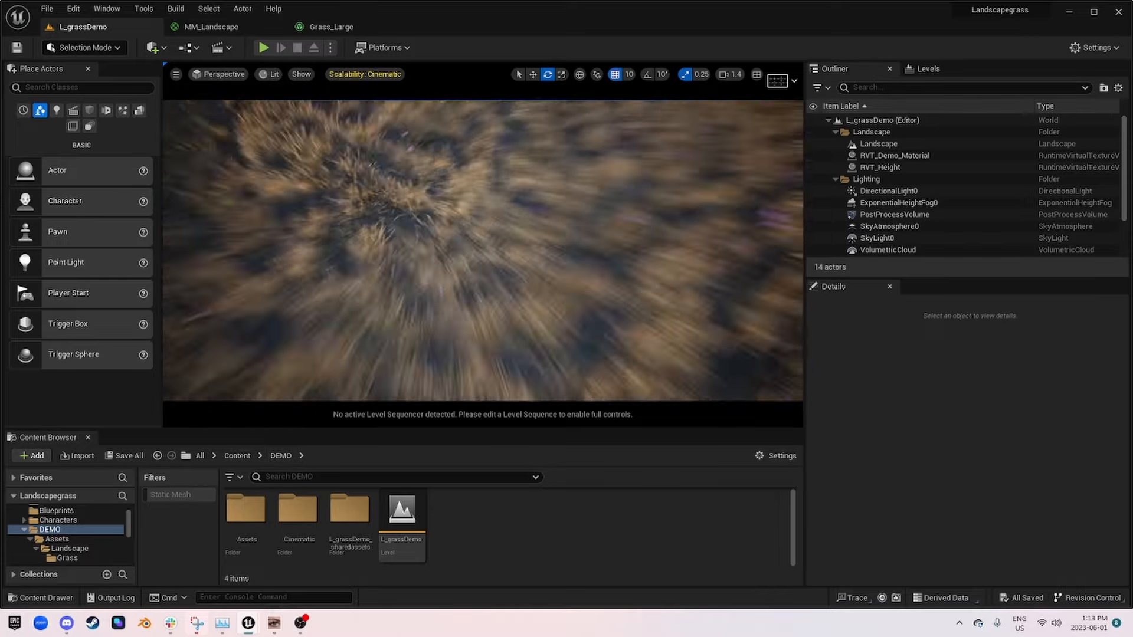
right_drag(532, 231, 531, 177)
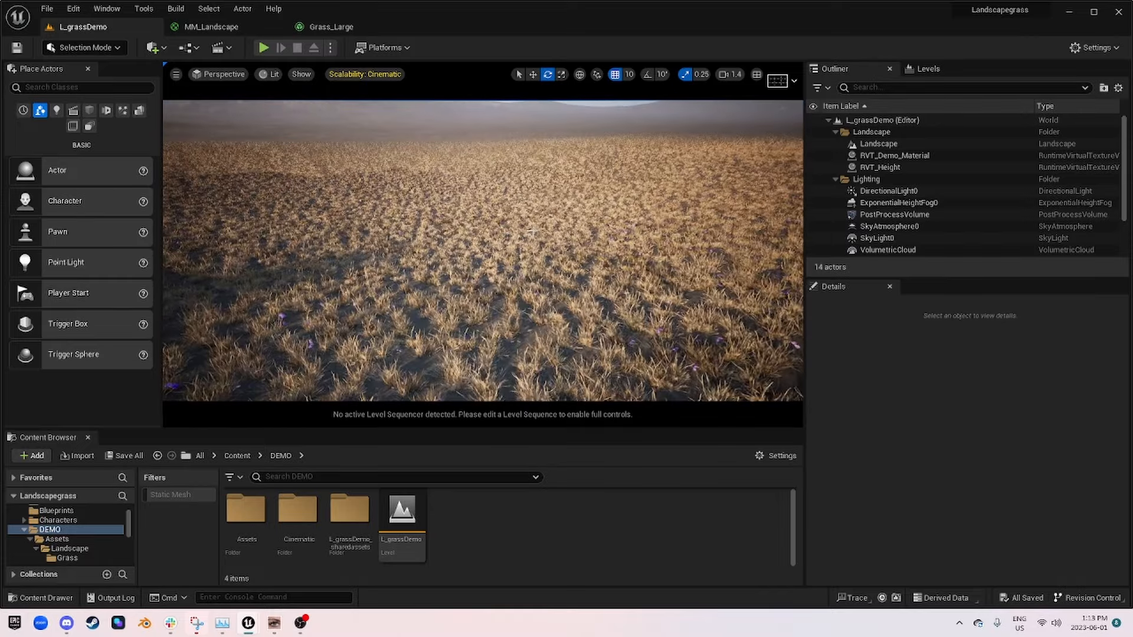
Step: Switch to Landscape mode's Sculpt tool and reduce the brush size to about 718
click(86, 48)
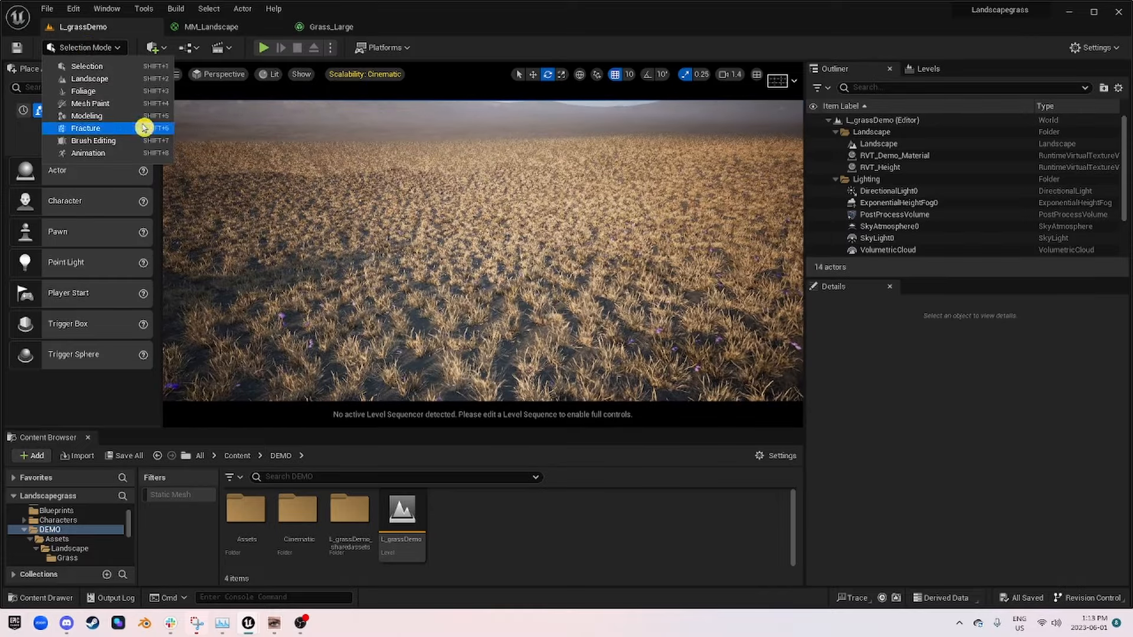
click(95, 79)
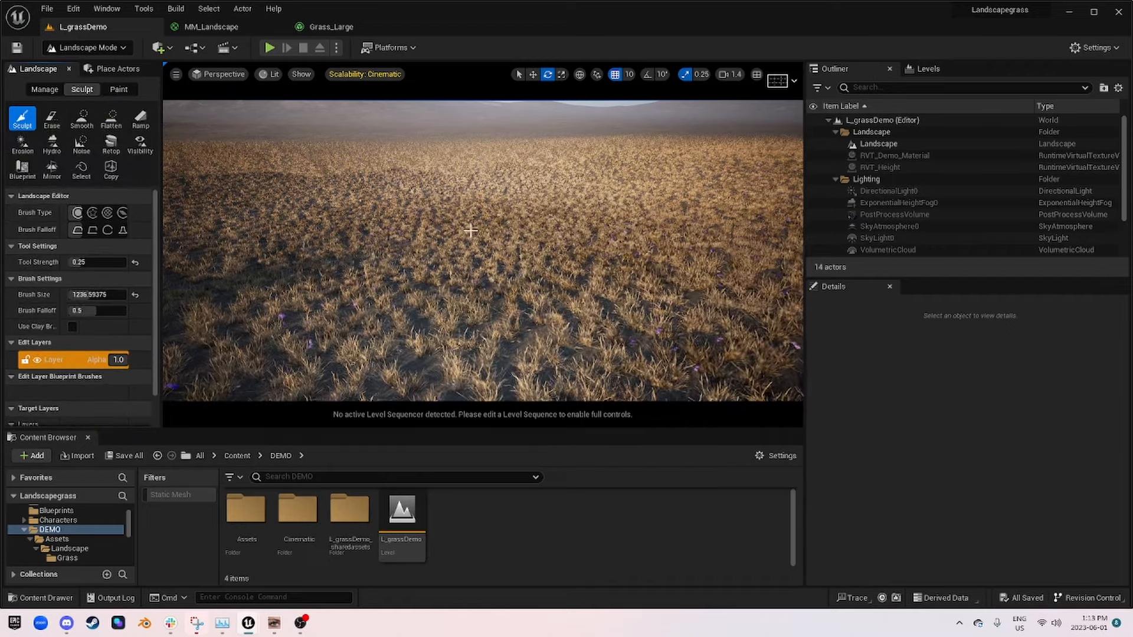
drag(116, 295, 109, 295)
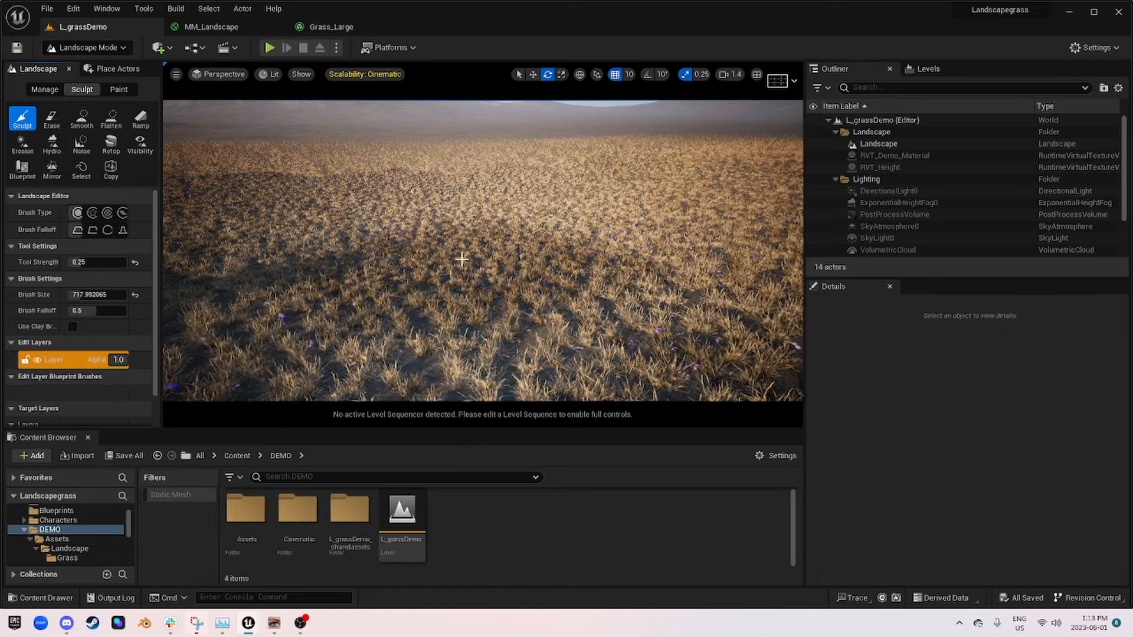
Step: Sculpt a steep raised landform in the grass field so its slopes receive the rock material
mouse_move(479, 243)
mouse_down()
mouse_move(476, 213)
mouse_move(451, 251)
mouse_move(473, 213)
mouse_move(594, 235)
mouse_move(511, 205)
mouse_move(617, 240)
mouse_up()
key(s)
mouse_move(618, 240)
right_down()
mouse_move(625, 177)
mouse_move(531, 227)
mouse_move(448, 236)
mouse_move(341, 186)
right_up()
key(w)
right_drag(252, 96, 251, 93)
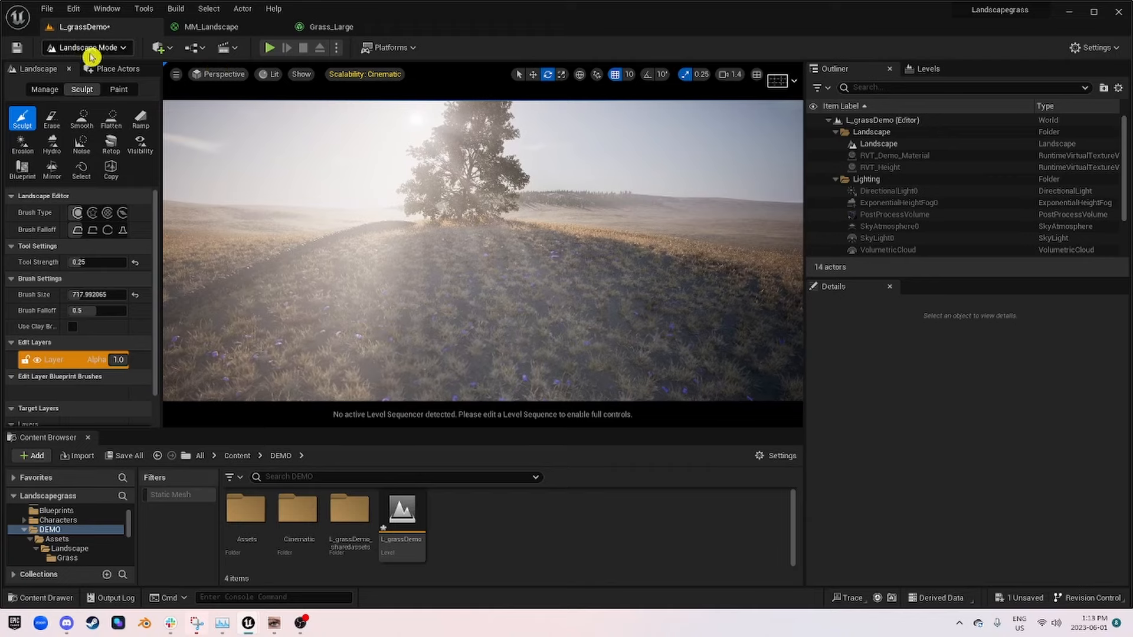
Step: Undo the sculpting strokes on the grass field
click(230, 28)
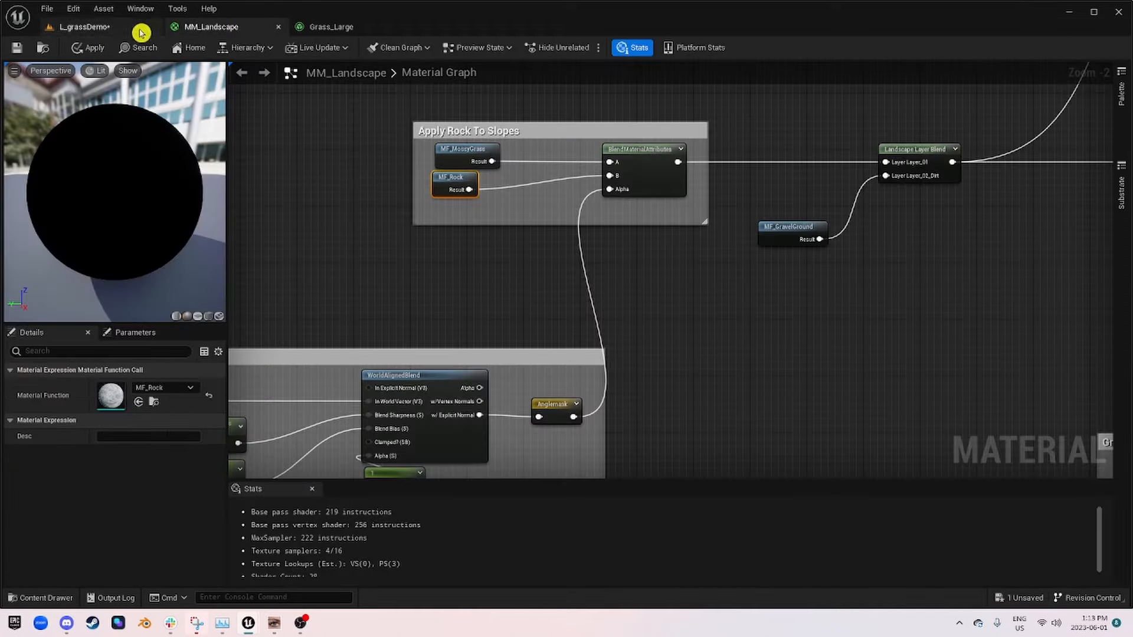
click(81, 31)
click(52, 118)
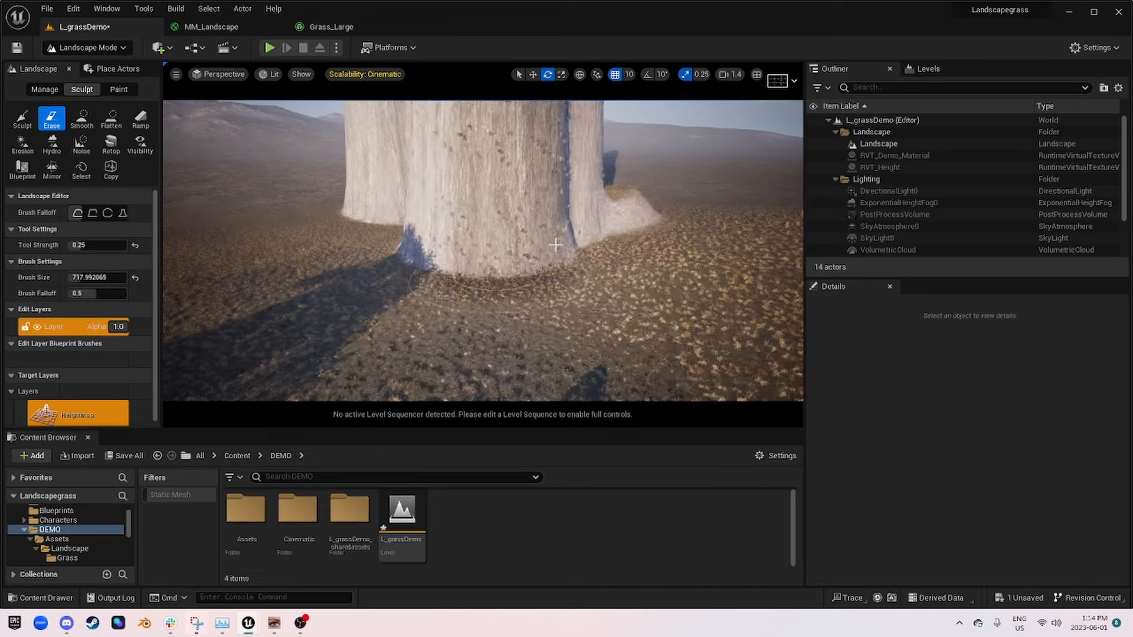
key(ctrl+z)
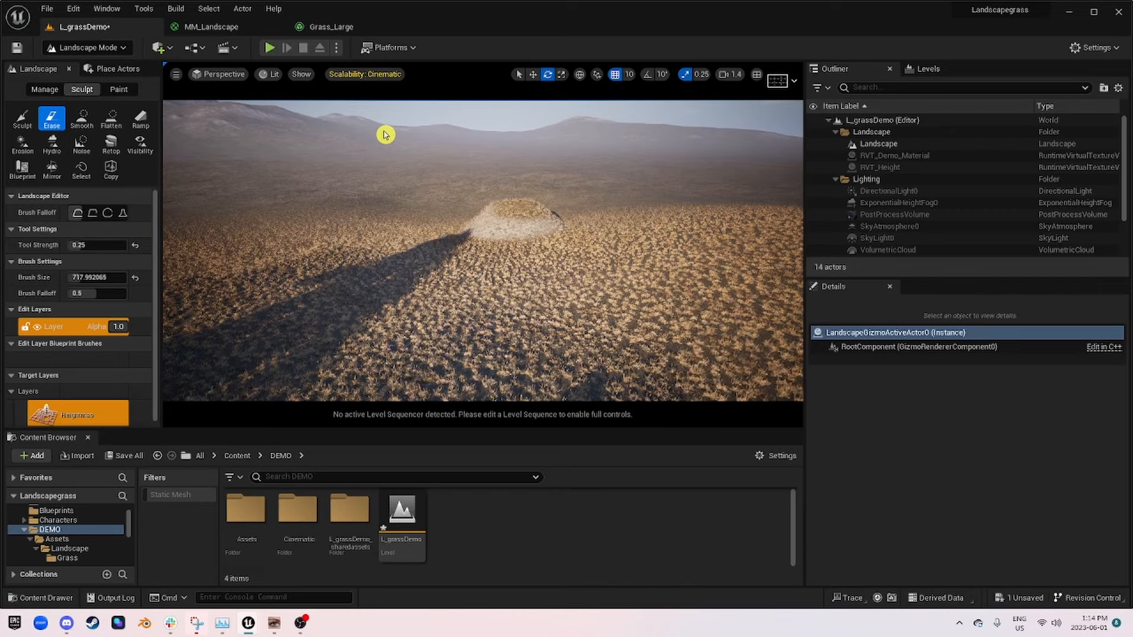
key(ctrl+z)
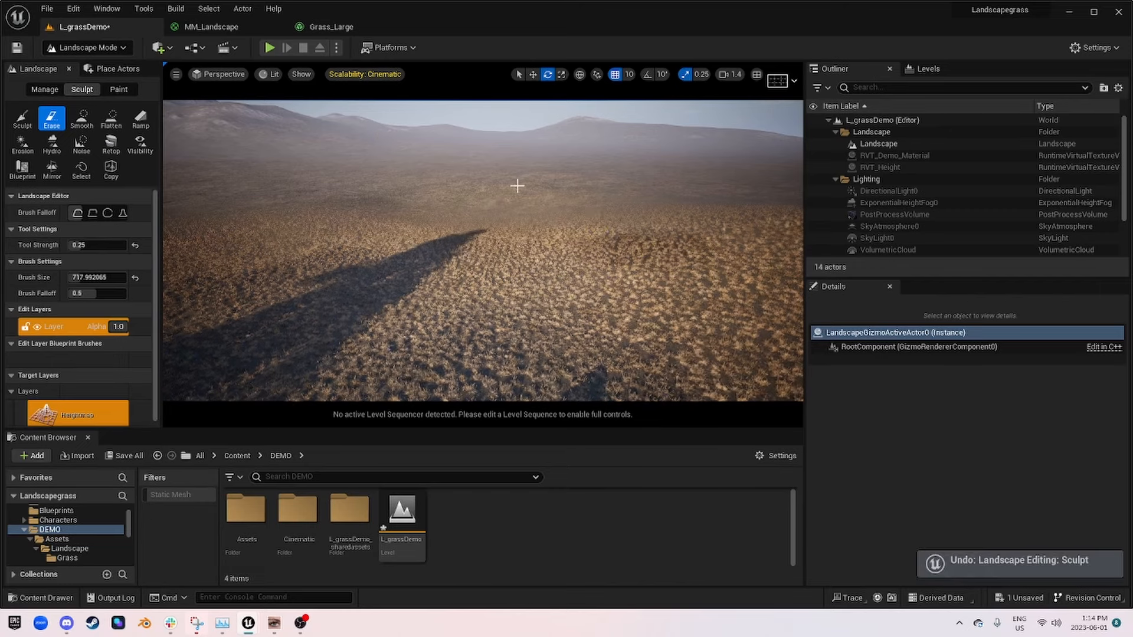
Step: In the MM_Landscape graph, move the MF_GravelGround node directly beneath the Landscape Layer Blend node
click(212, 26)
right_drag(525, 190, 417, 323)
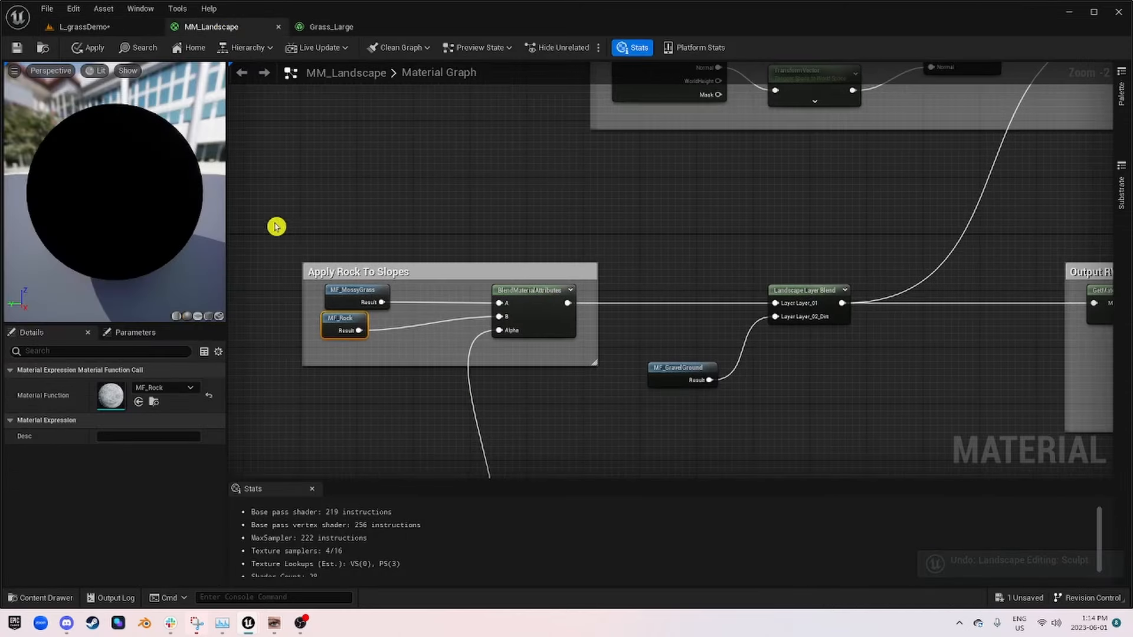
drag(267, 231, 629, 395)
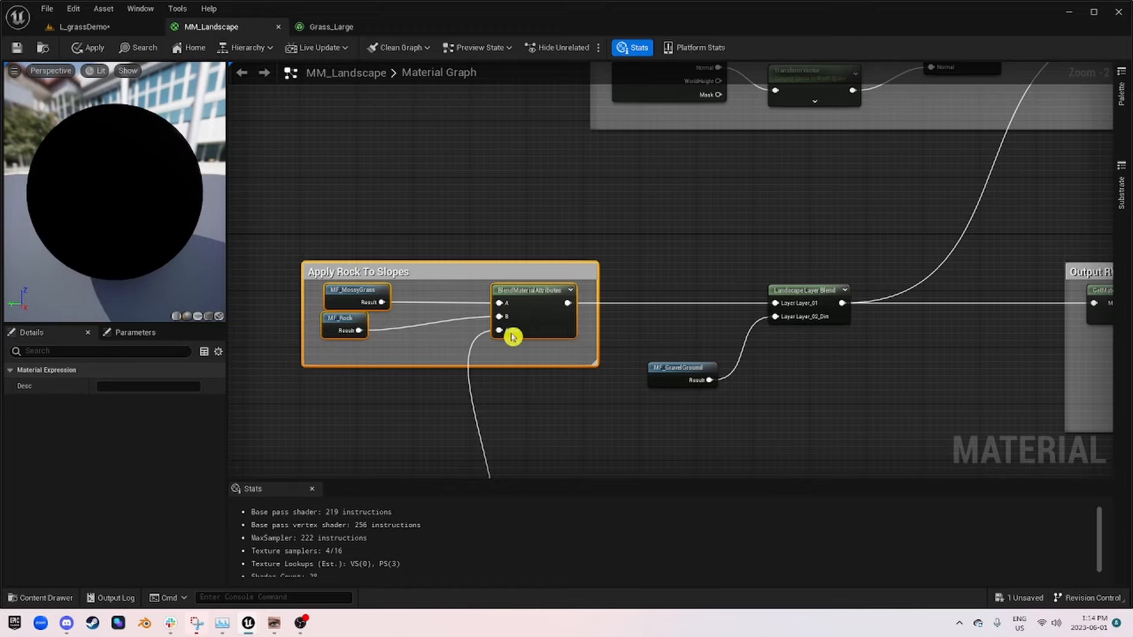
right_drag(628, 304, 668, 141)
right_drag(818, 226, 433, 265)
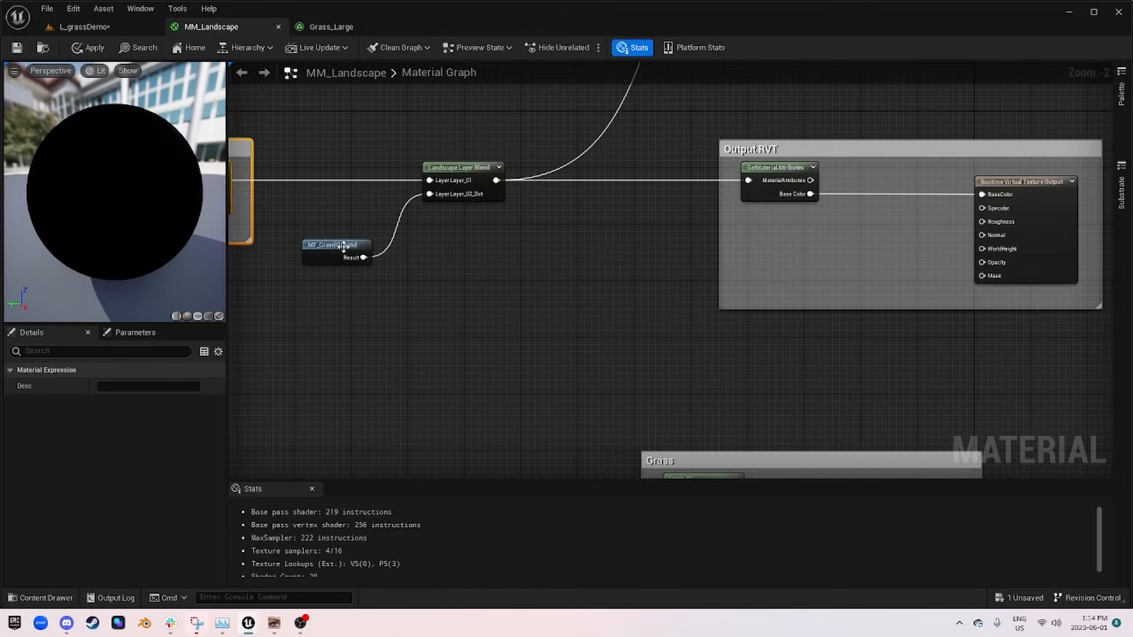
drag(344, 247, 441, 227)
right_drag(418, 274, 529, 311)
scroll(503, 260, down, 2)
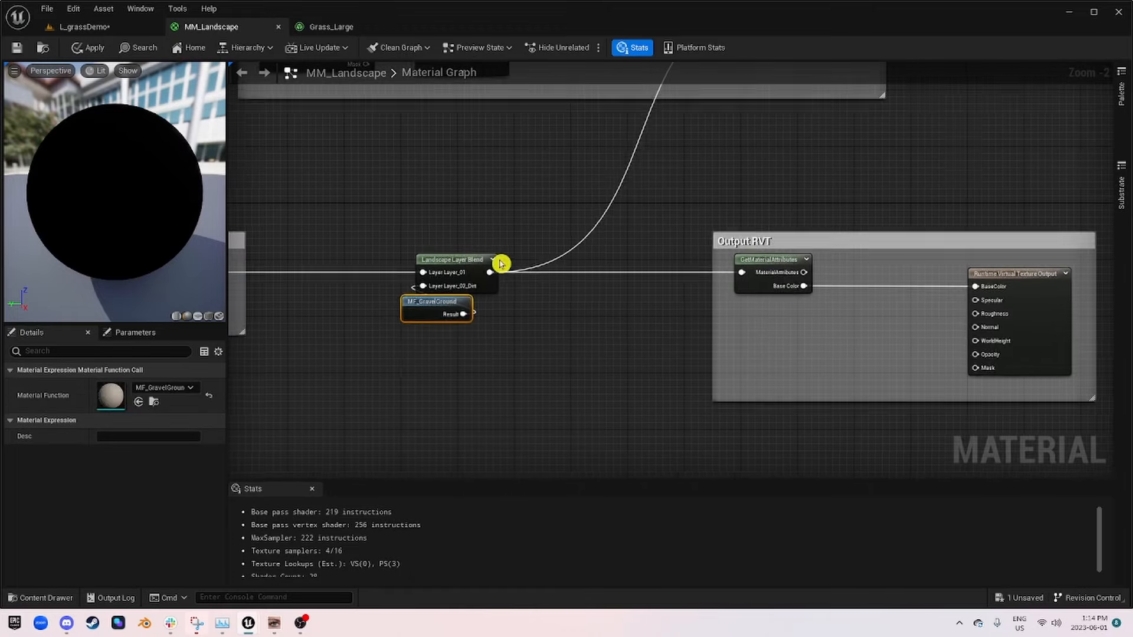
Step: Move the height Blend comment group up to sit just beneath the Apply Rock To Slopes group
right_drag(784, 216, 646, 309)
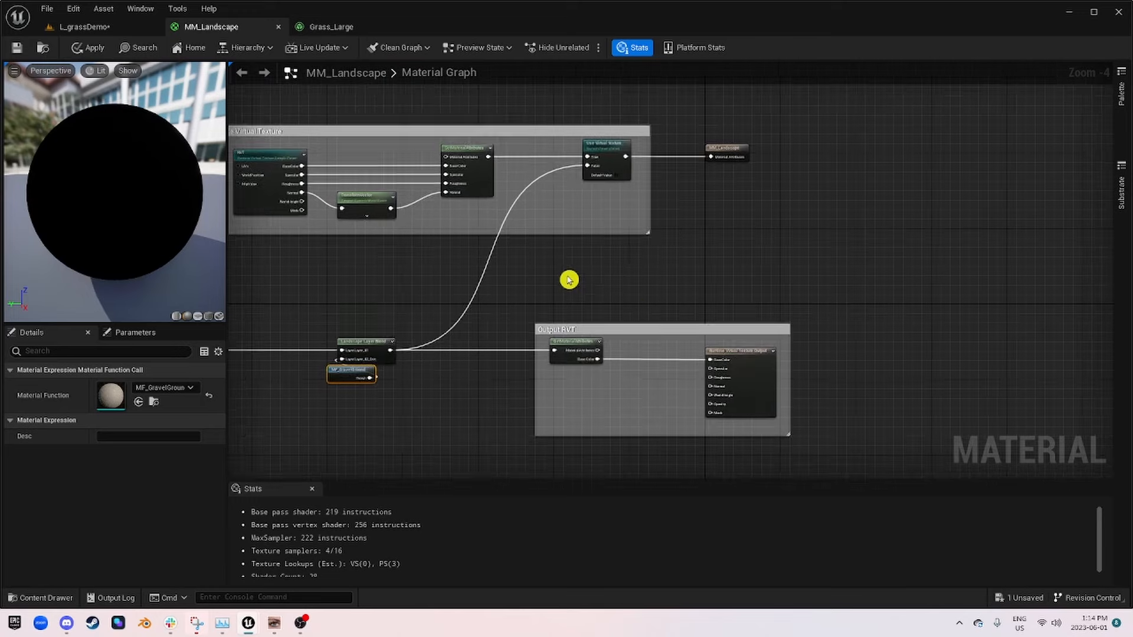
right_drag(474, 251, 548, 265)
drag(282, 127, 832, 271)
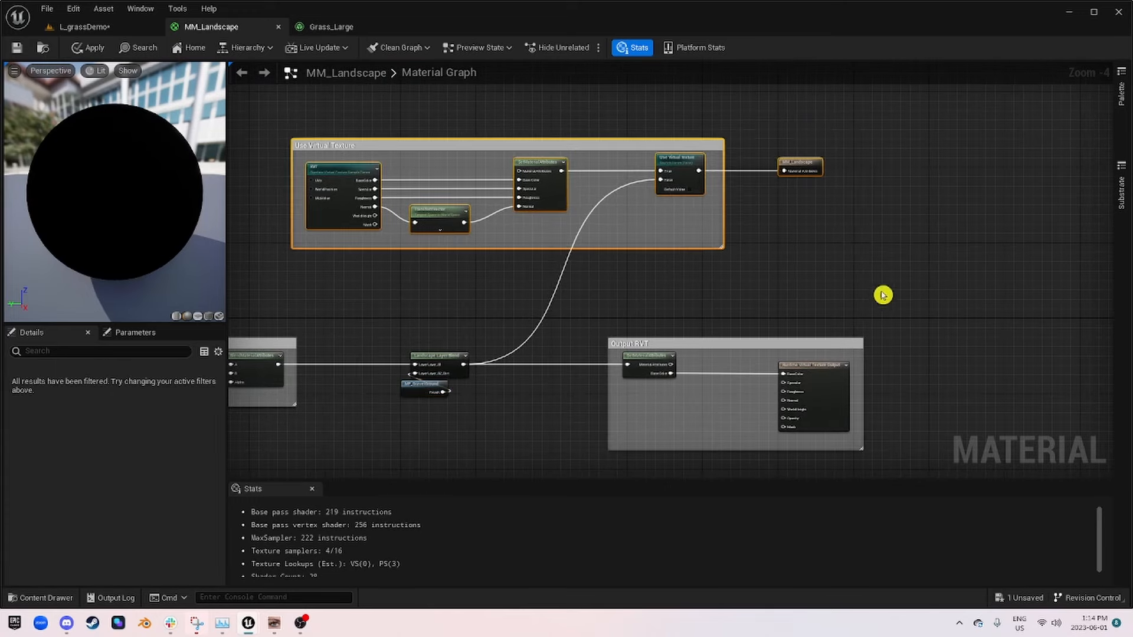
right_drag(883, 293, 836, 245)
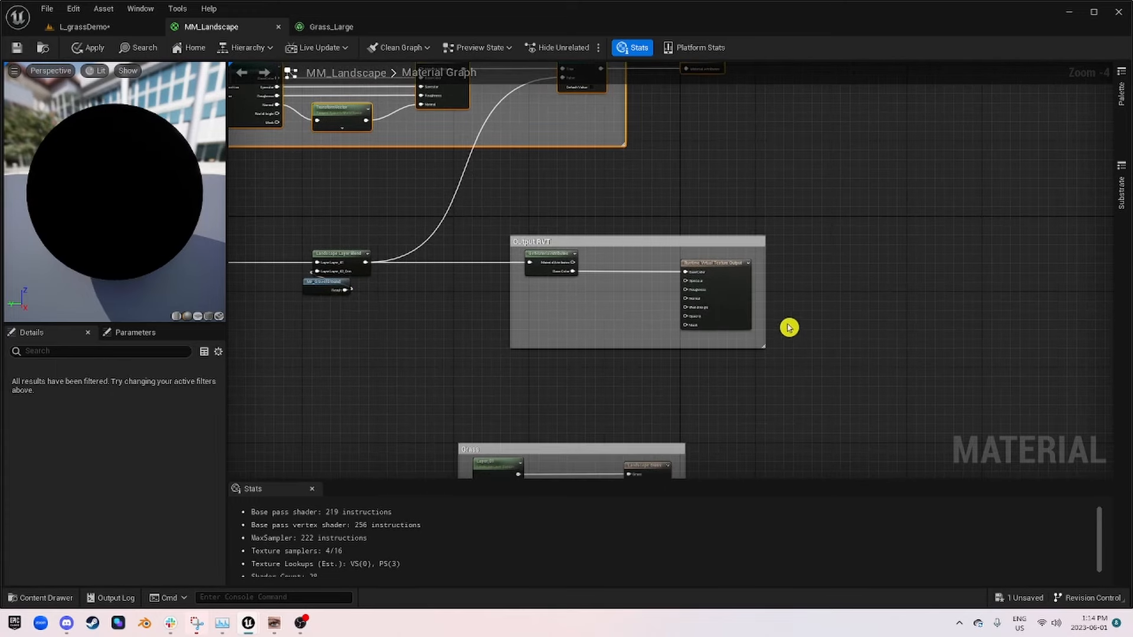
right_drag(382, 344, 1009, 187)
drag(687, 244, 675, 179)
right_drag(818, 160, 501, 268)
scroll(363, 220, up, 3)
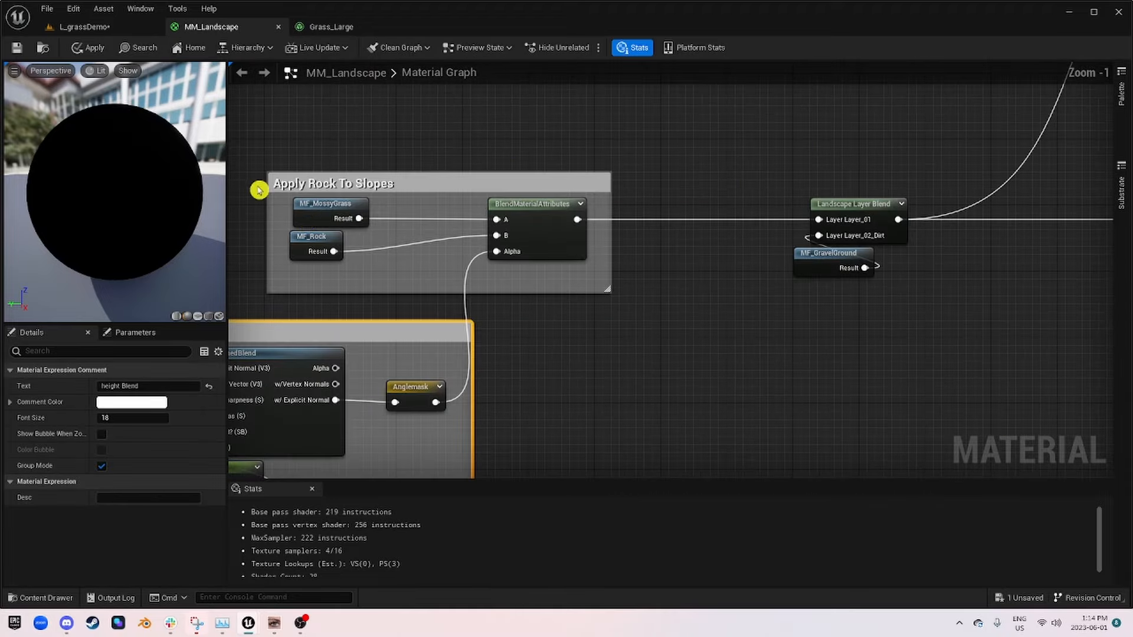
Step: Move the Grass comment group beneath the Output RVT group, aligning their starting edges and leaving a gap between them
right_drag(822, 352, 420, 162)
scroll(708, 273, down, 2)
right_drag(496, 197, 438, 287)
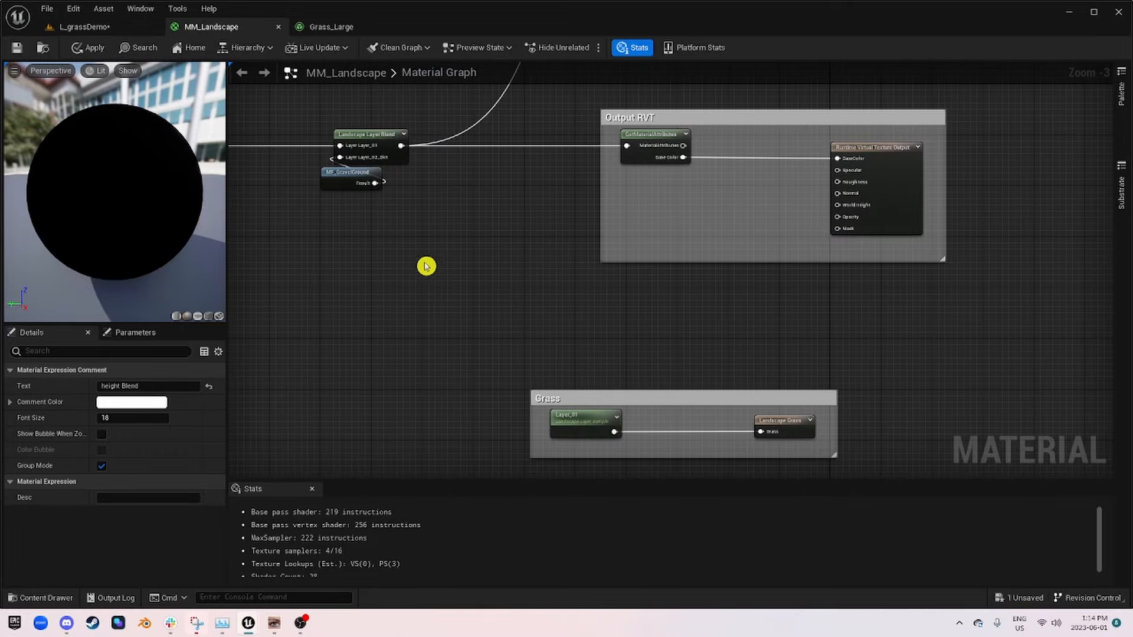
drag(700, 399, 769, 279)
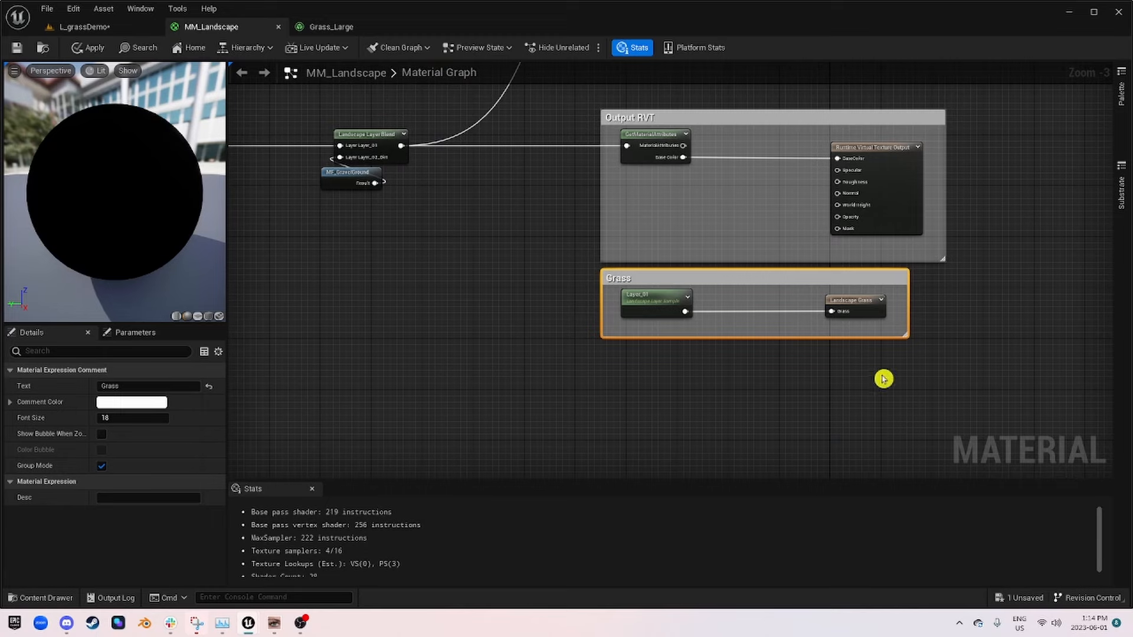
scroll(771, 301, up, 2)
right_drag(862, 319, 664, 211)
drag(542, 171, 541, 302)
right_drag(497, 259, 473, 190)
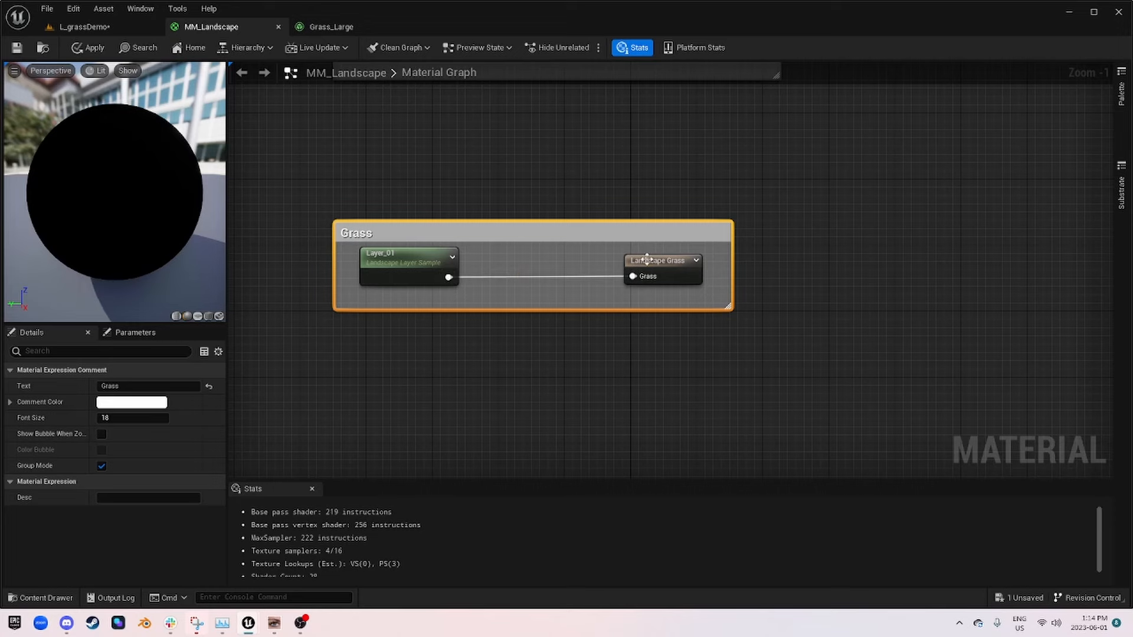
Step: Select the Landscape Grass node to show its grass type settings, and extend the Grass comment box upward above its nodes
click(626, 258)
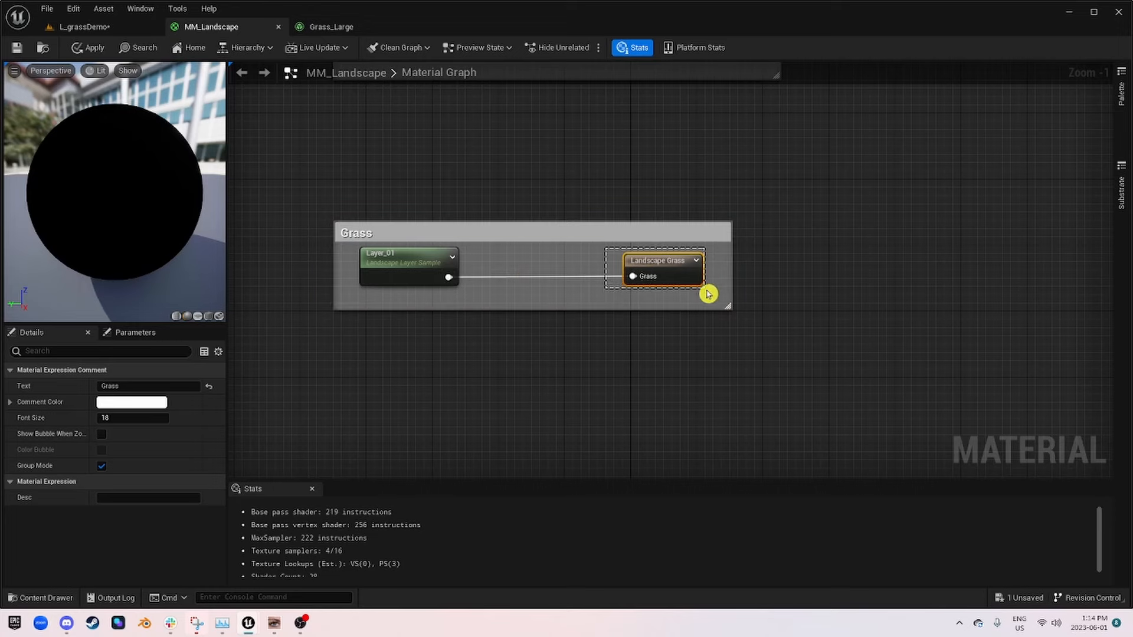
scroll(693, 300, down, 2)
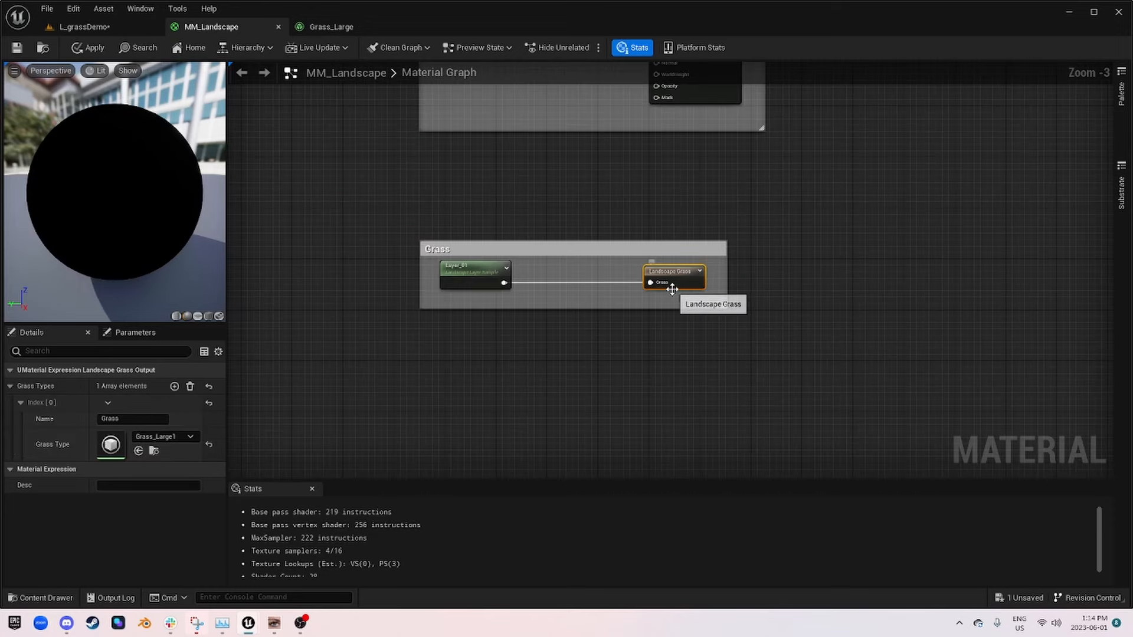
scroll(473, 279, up, 3)
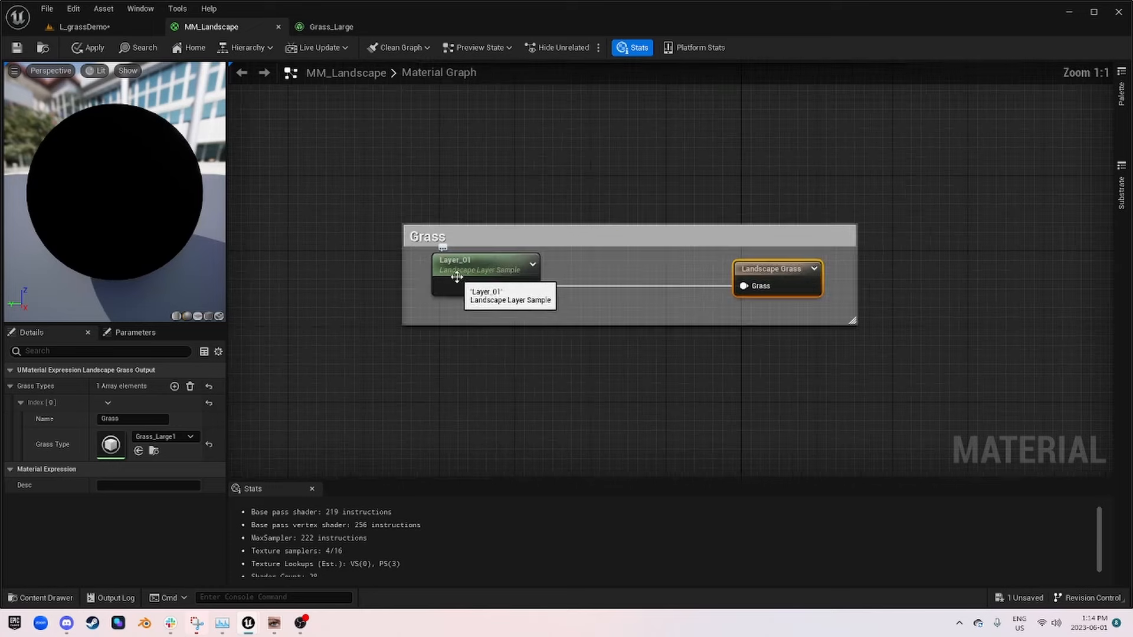
drag(539, 225, 535, 139)
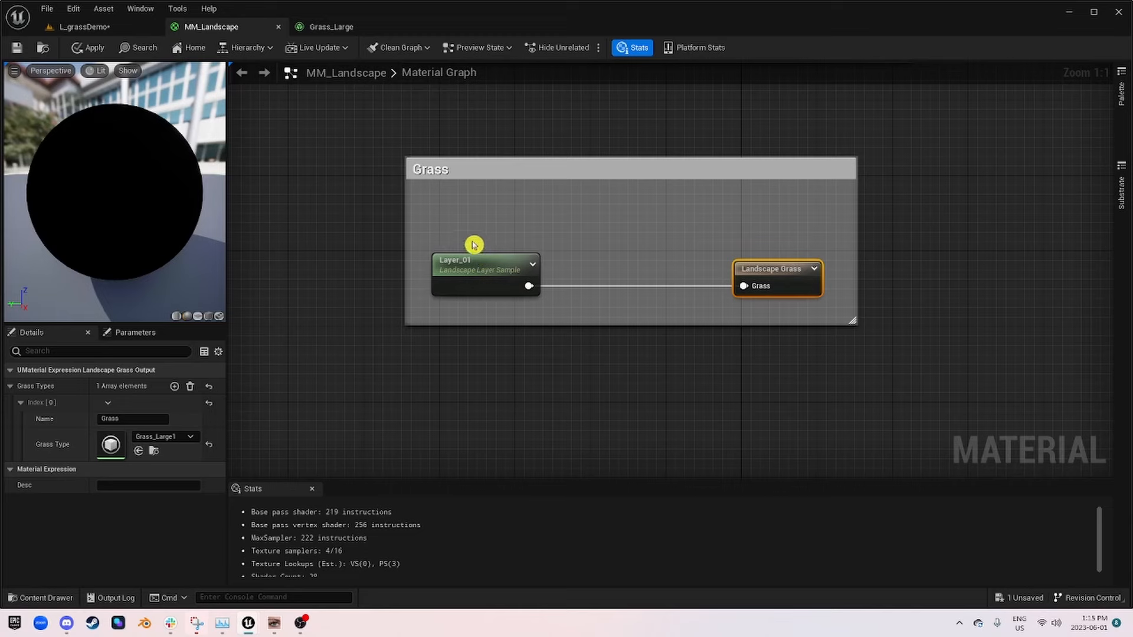
scroll(318, 172, down, 3)
right_drag(316, 172, 561, 255)
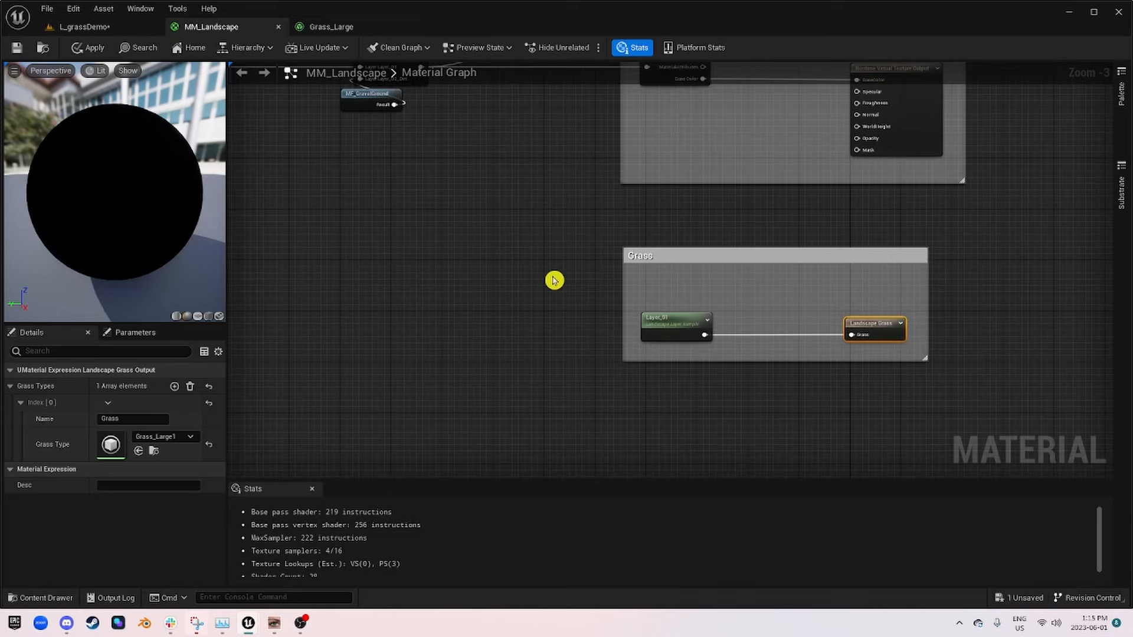
Step: In the L_grassDemo level, choose the dirt target layer and paint a patch of it over the grass-covered landscape
click(106, 28)
click(118, 89)
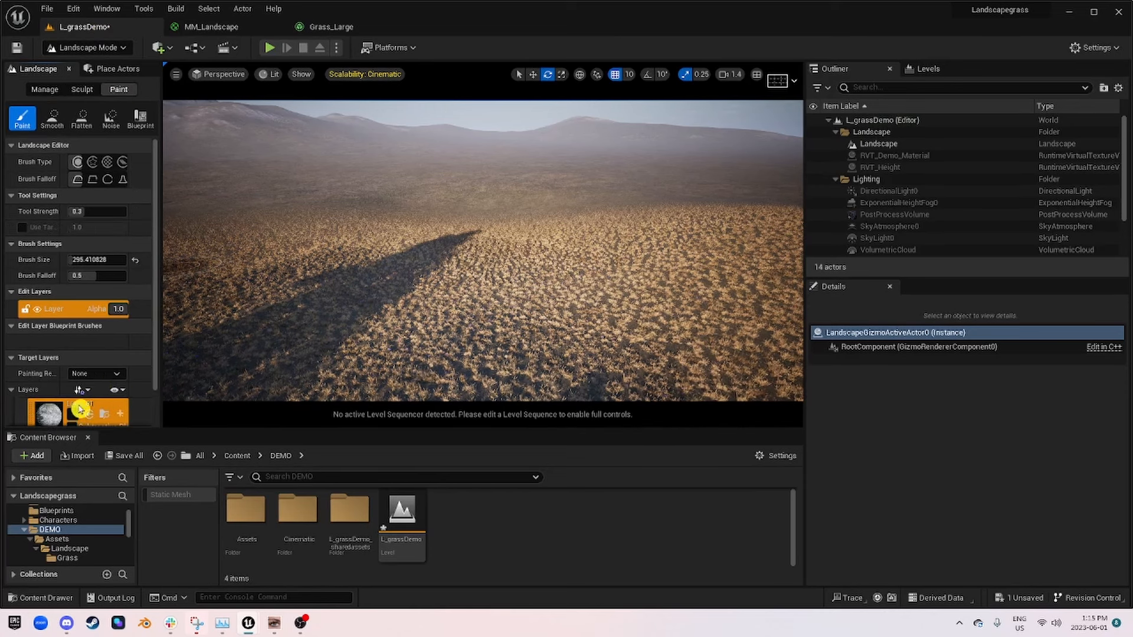
click(53, 407)
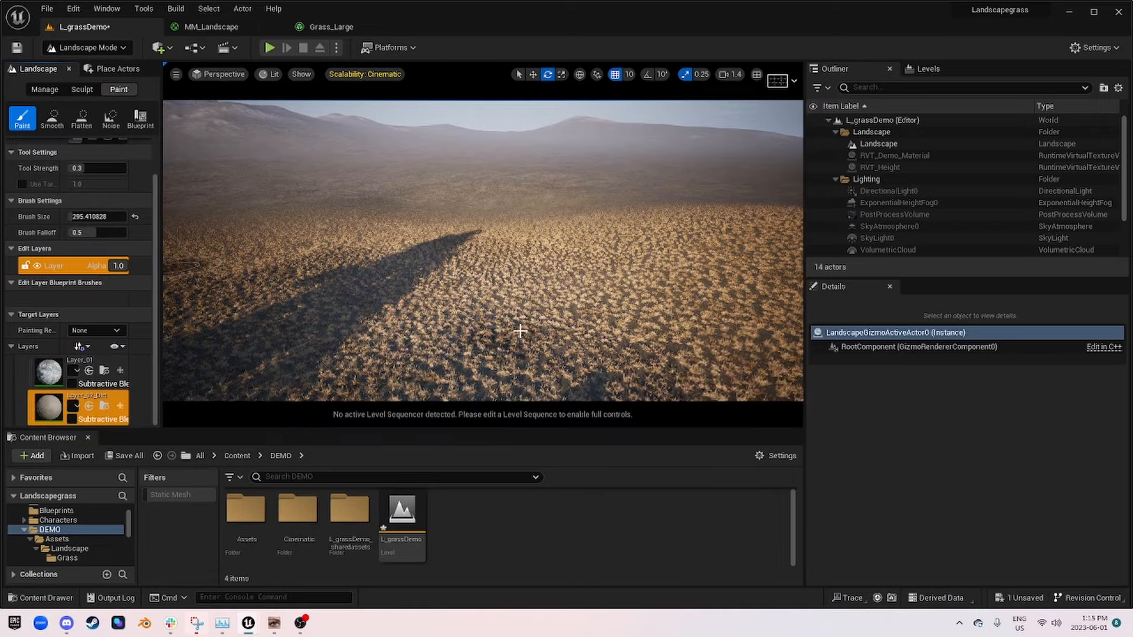
key(w)
mouse_move(452, 267)
right_down()
mouse_move(452, 342)
mouse_move(452, 227)
mouse_move(443, 266)
mouse_move(437, 227)
right_up()
key(w)
mouse_move(437, 227)
mouse_down()
mouse_move(463, 195)
mouse_move(428, 205)
mouse_move(531, 213)
mouse_up()
right_drag(531, 212, 531, 183)
key(s)
mouse_move(486, 268)
right_down()
mouse_move(507, 265)
mouse_move(486, 228)
mouse_move(458, 236)
right_up()
mouse_move(553, 289)
mouse_down()
mouse_move(311, 231)
mouse_move(606, 323)
mouse_move(241, 190)
mouse_move(260, 195)
mouse_up()
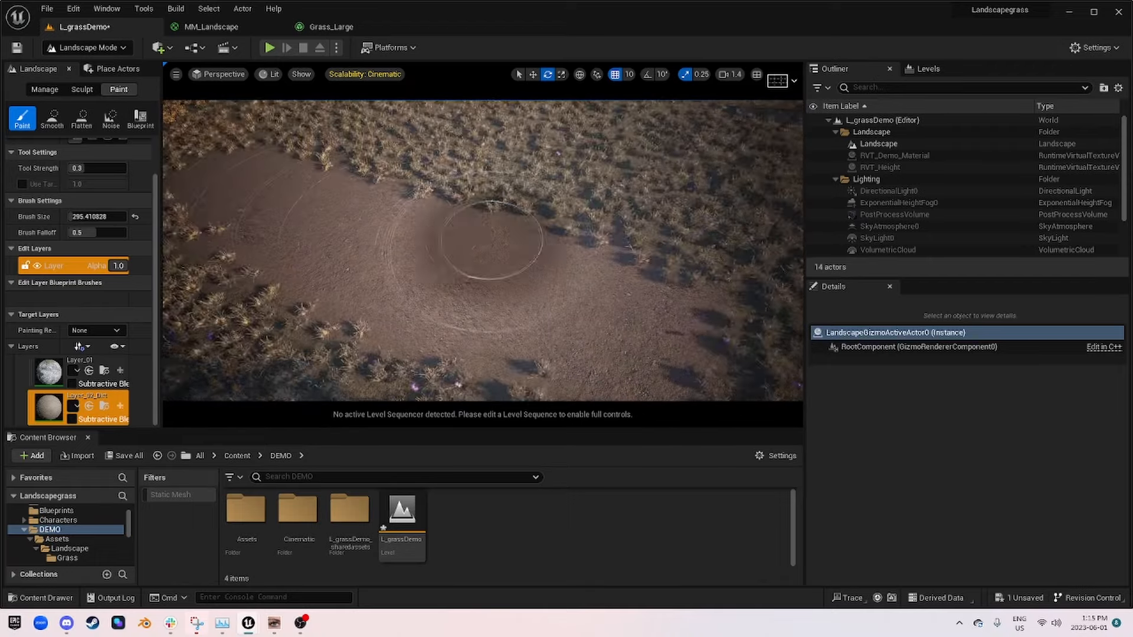
Step: Extend the painted dirt patch into a long strip running through the grass
right_drag(493, 240, 457, 253)
drag(457, 252, 307, 227)
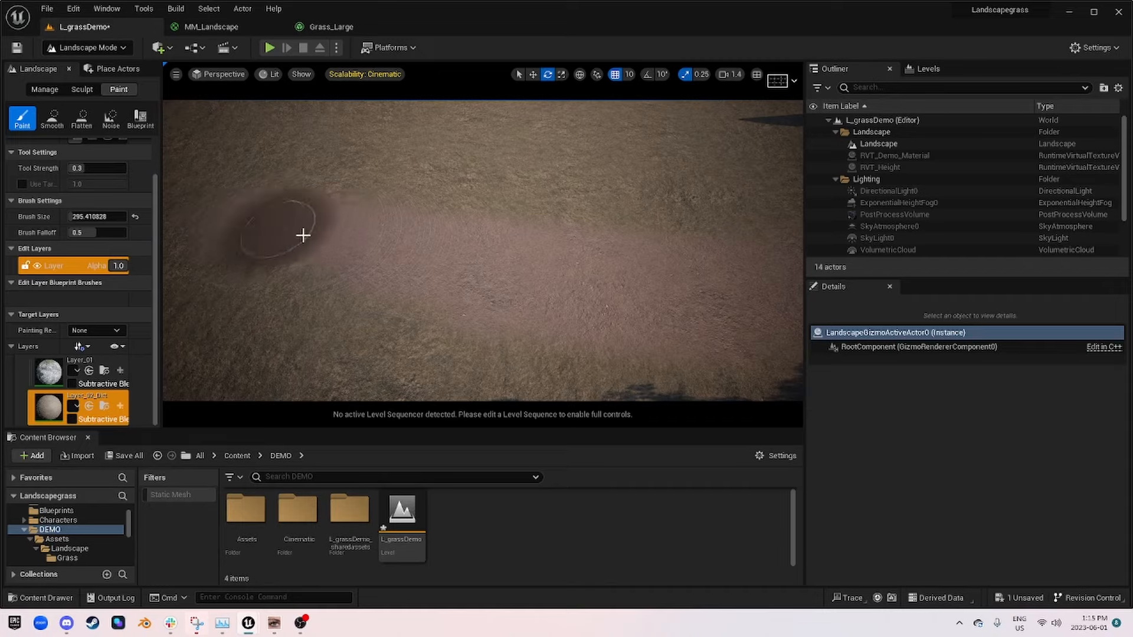
drag(604, 292, 582, 339)
mouse_move(582, 339)
right_down()
mouse_move(496, 318)
mouse_move(454, 277)
right_up()
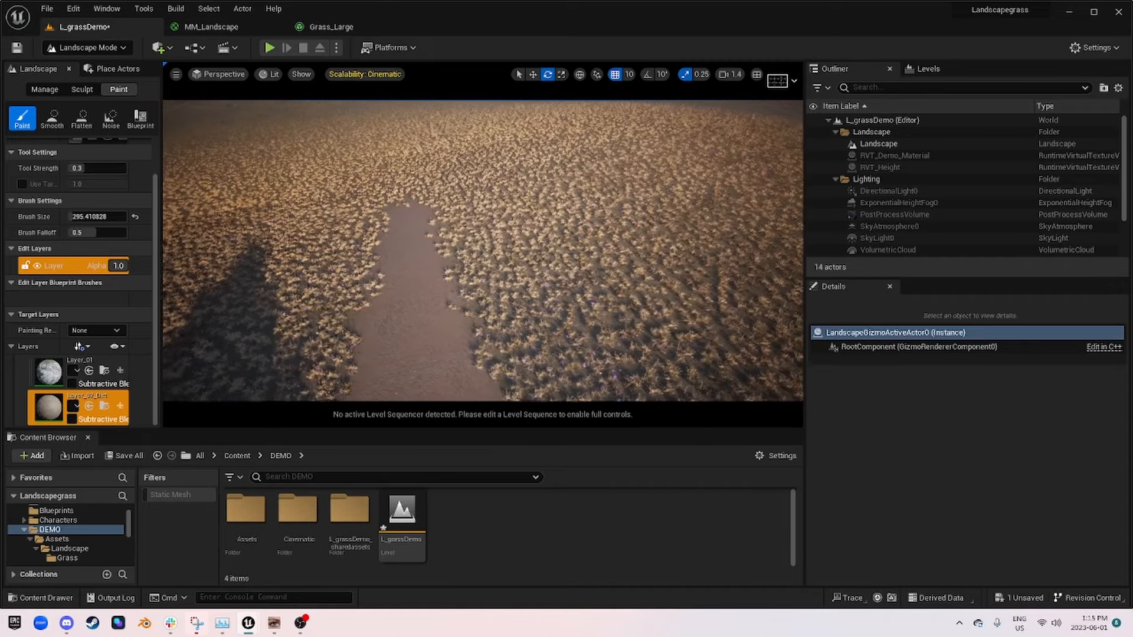
Step: Return to the MM_Landscape graph and inspect the Layer_01 sample node feeding Landscape Grass in the Grass group
click(286, 28)
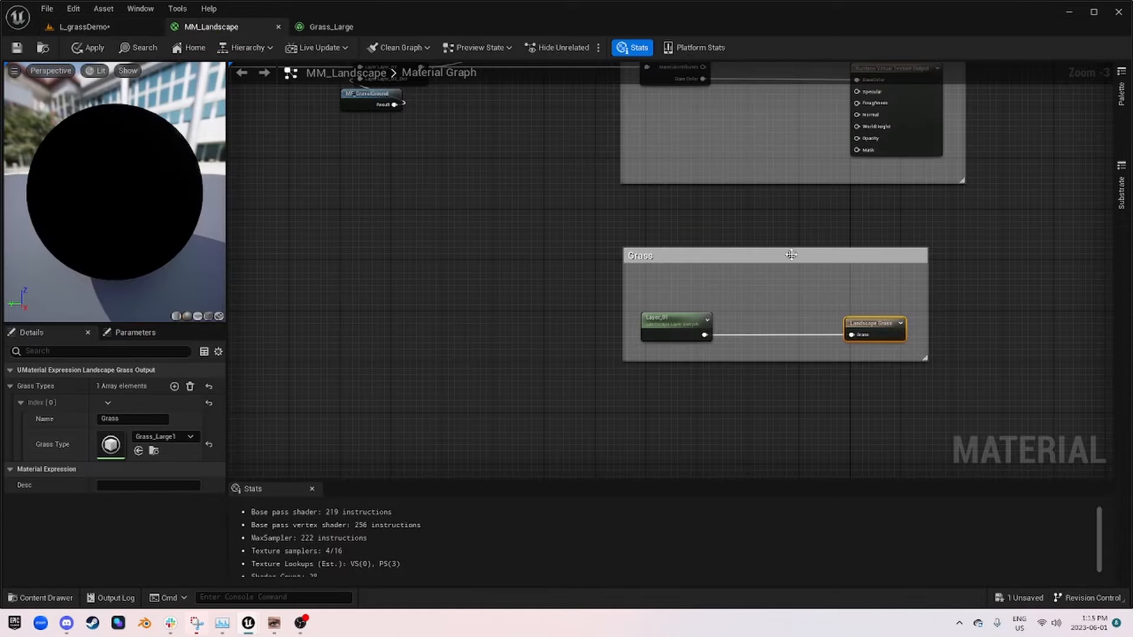
right_drag(850, 317, 470, 261)
scroll(471, 261, up, 3)
right_drag(392, 264, 627, 270)
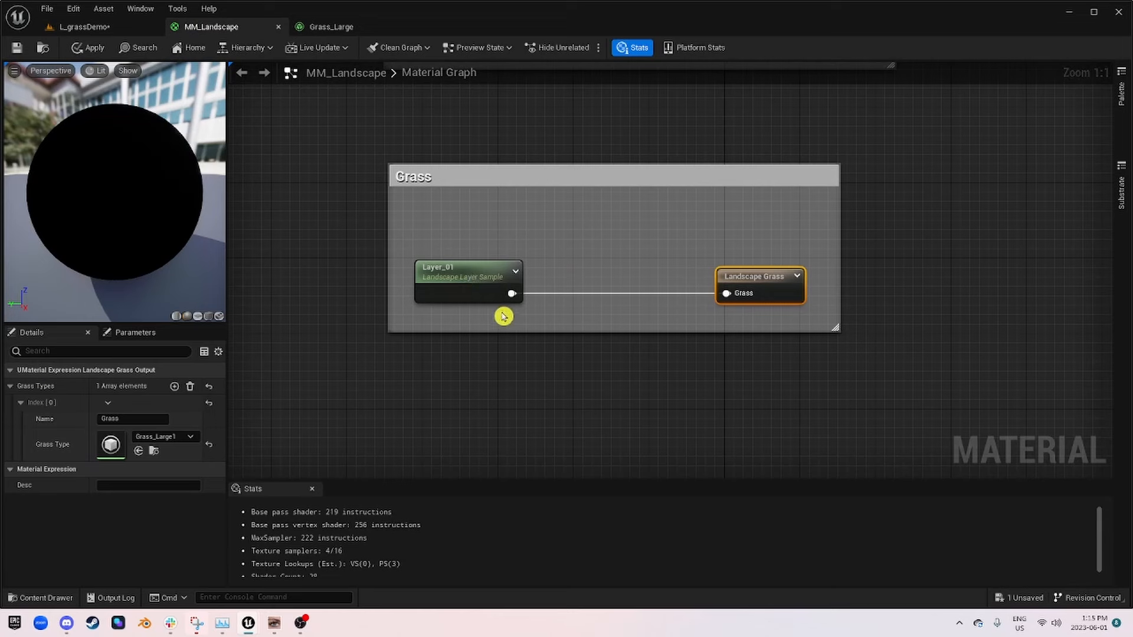
drag(416, 282, 417, 283)
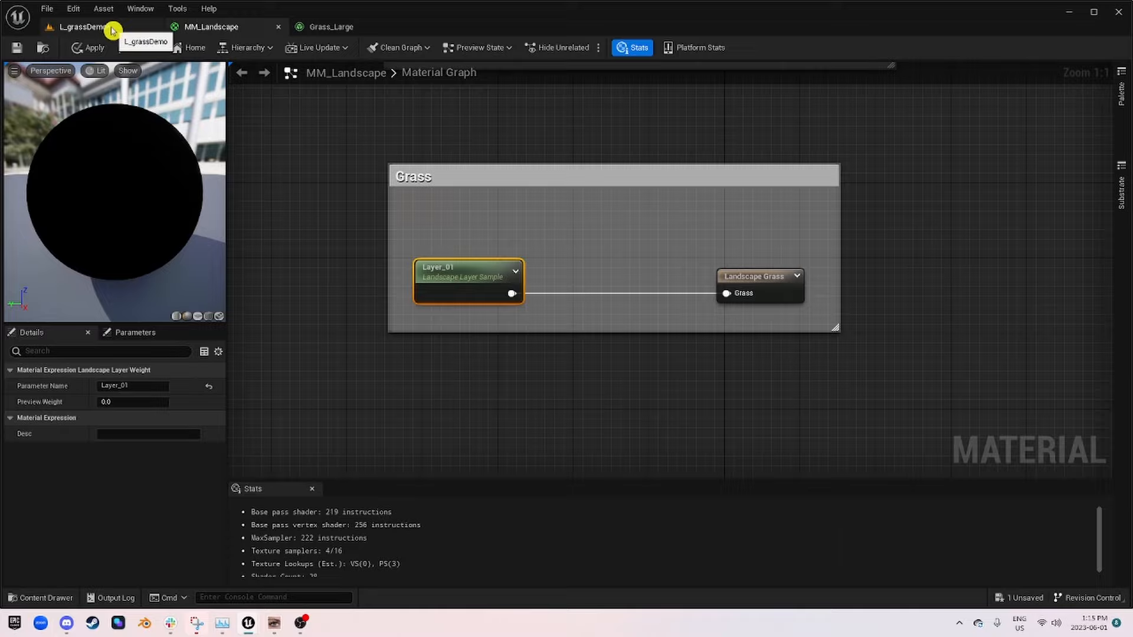
Step: In L_grassDemo, paint more dirt layer at the end of the strip, adding a branch that turns off into the grass
click(80, 27)
mouse_move(407, 251)
right_down()
mouse_move(402, 227)
mouse_move(354, 218)
mouse_move(437, 230)
mouse_move(524, 219)
mouse_move(520, 189)
mouse_move(498, 227)
mouse_move(510, 277)
right_up()
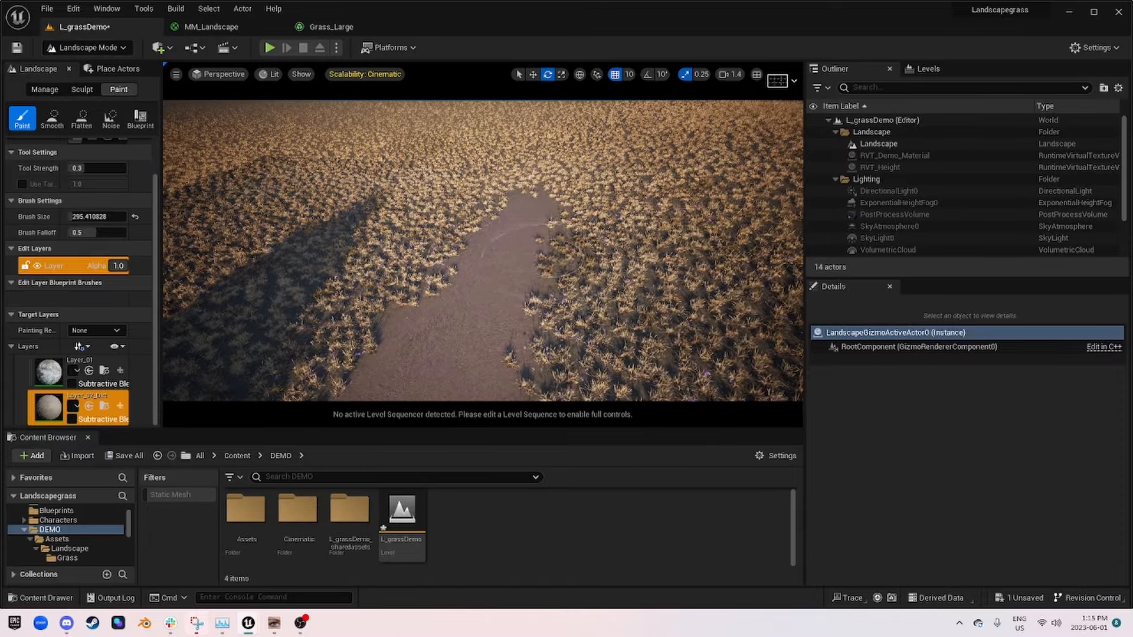
mouse_move(529, 241)
right_down()
mouse_move(425, 245)
mouse_move(446, 280)
right_up()
drag(640, 301, 665, 290)
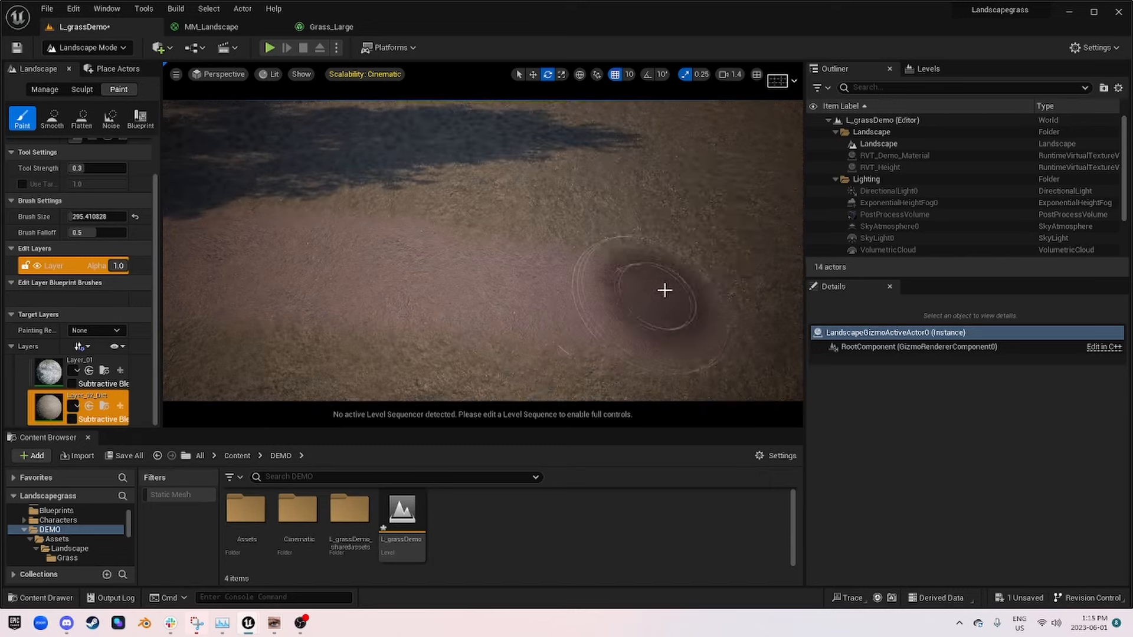
drag(539, 281, 472, 298)
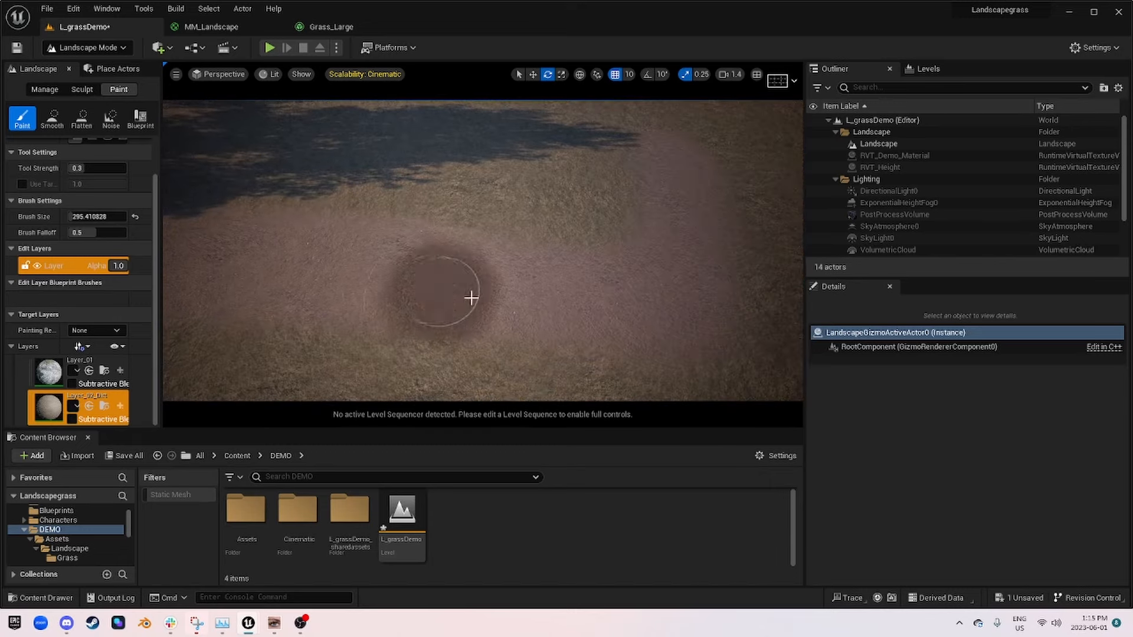
mouse_move(670, 145)
right_down()
mouse_move(603, 234)
mouse_move(526, 205)
mouse_move(585, 207)
mouse_move(552, 230)
right_up()
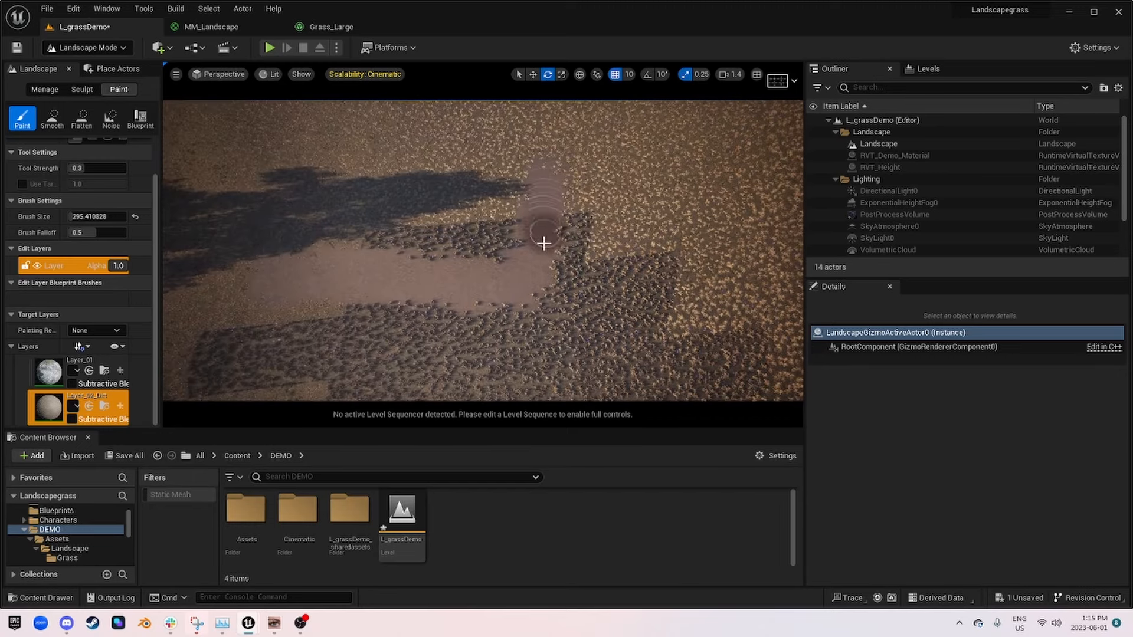
Step: Widen the dirt strip with further brush strokes along the grass at its edges
right_drag(279, 273, 216, 314)
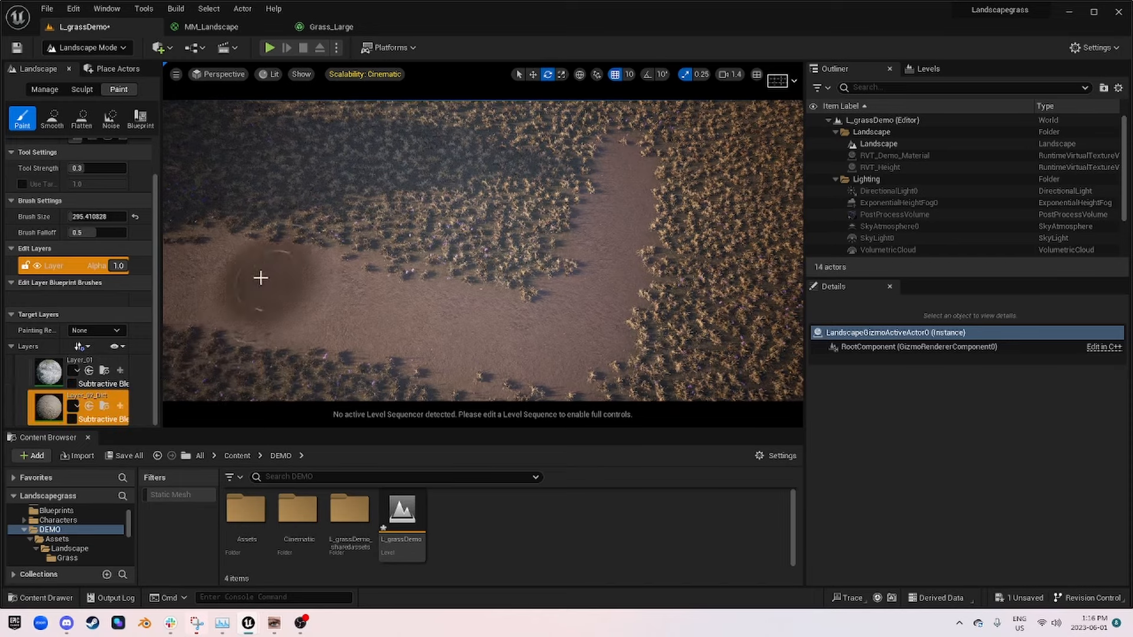
mouse_move(533, 273)
mouse_down()
mouse_move(550, 262)
mouse_move(430, 266)
mouse_move(579, 197)
mouse_move(266, 295)
mouse_up()
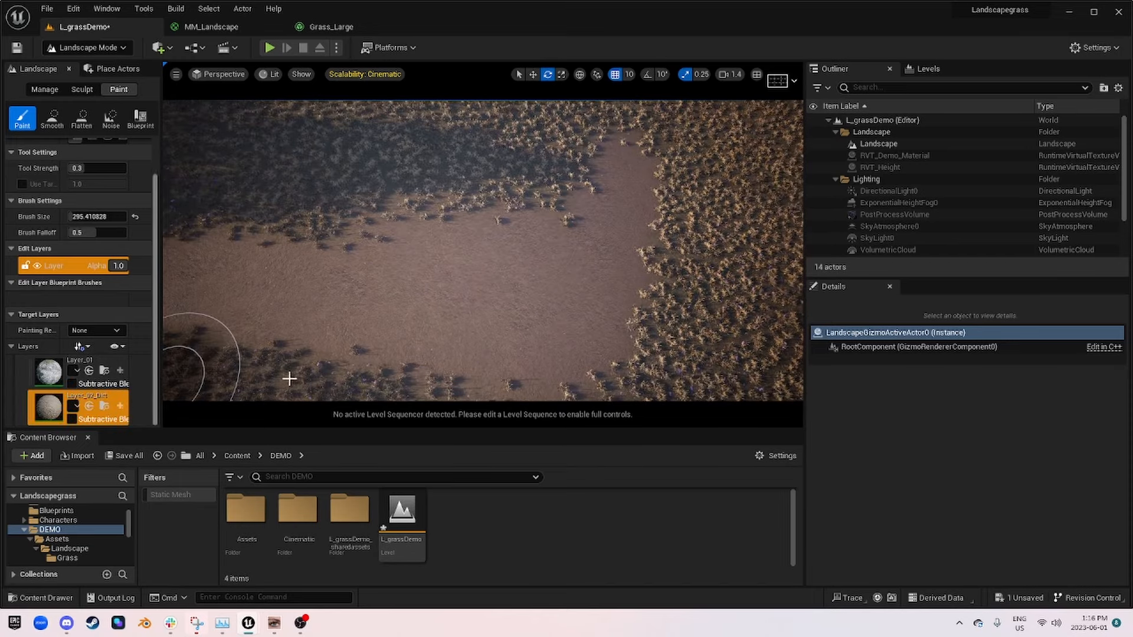
right_drag(548, 237, 396, 227)
Step: In the MM_Landscape graph, delete the Layer_01 sample node, the Landscape Grass node and their Grass comment box
click(214, 27)
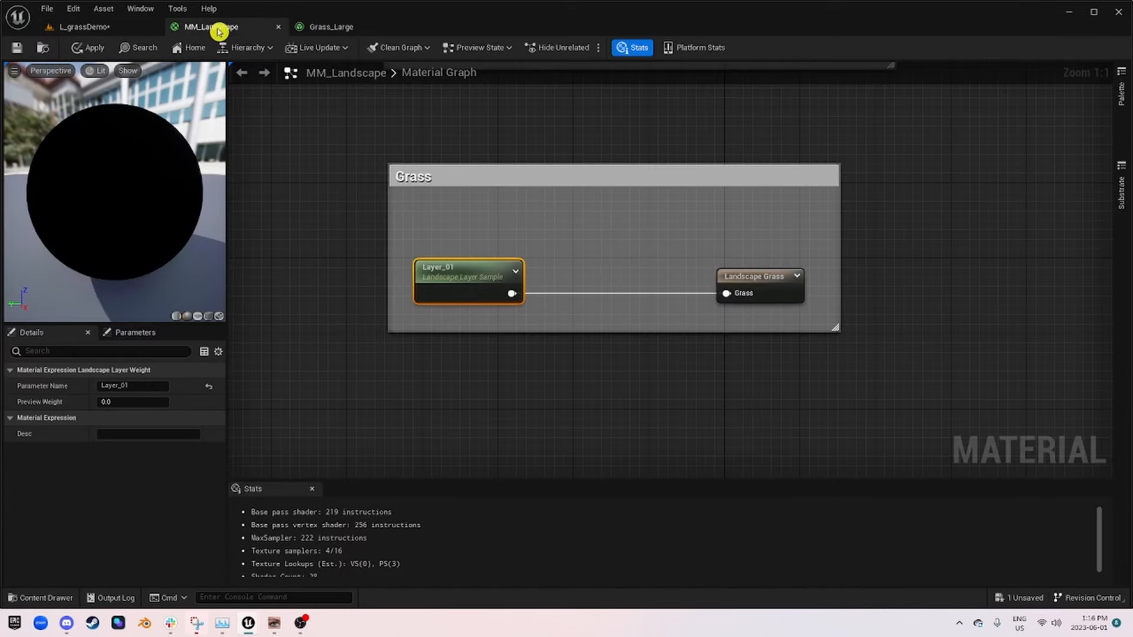
right_drag(747, 412, 649, 394)
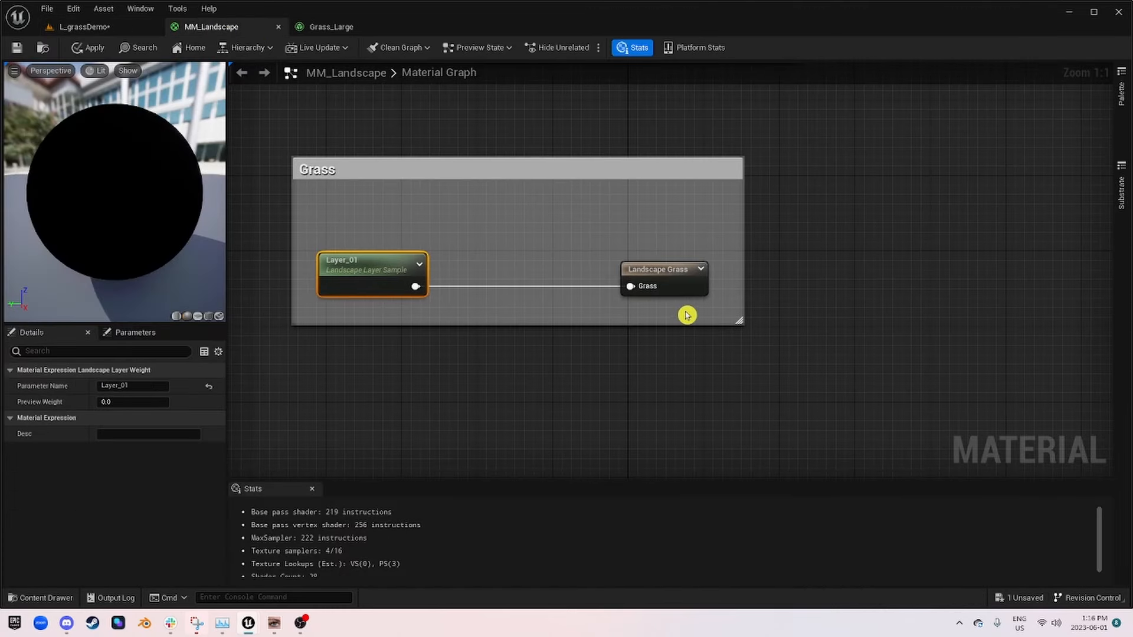
drag(687, 315, 317, 211)
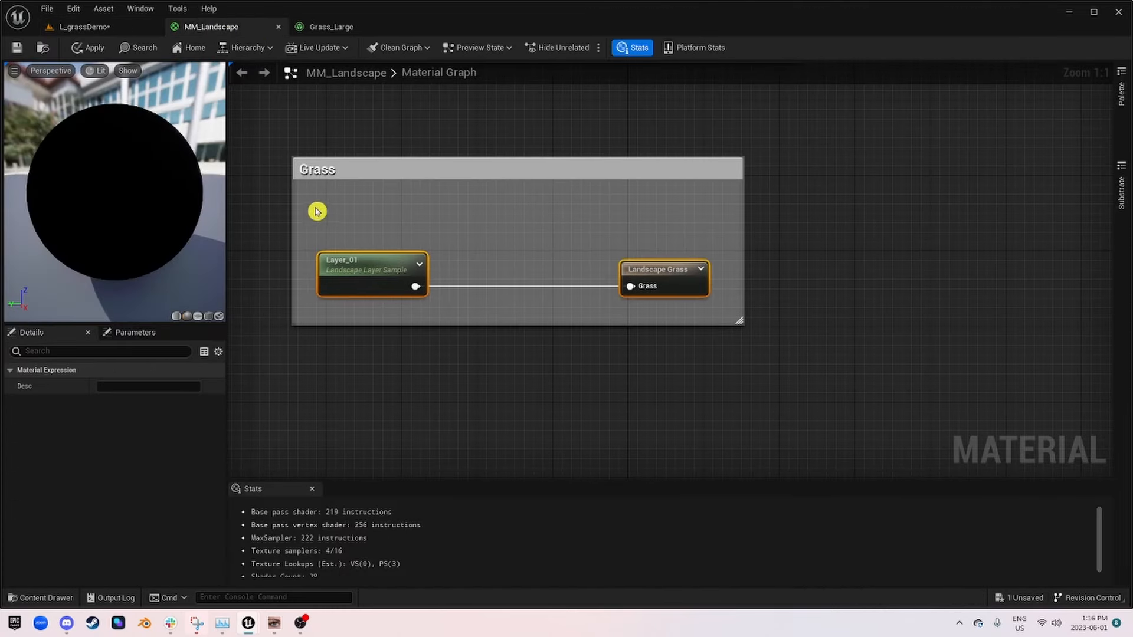
key(Delete)
click(417, 171)
key(Delete)
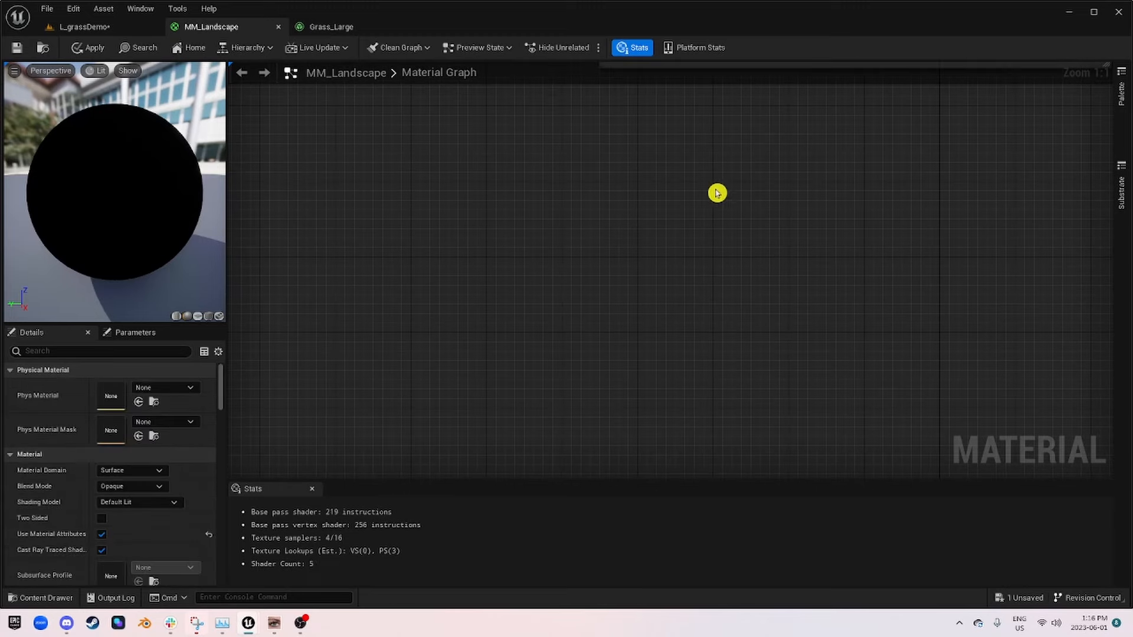
Step: Add a LandscapeGrassOutput node to the emptied graph area and move it to leave room ahead of its input
right_drag(717, 193, 562, 202)
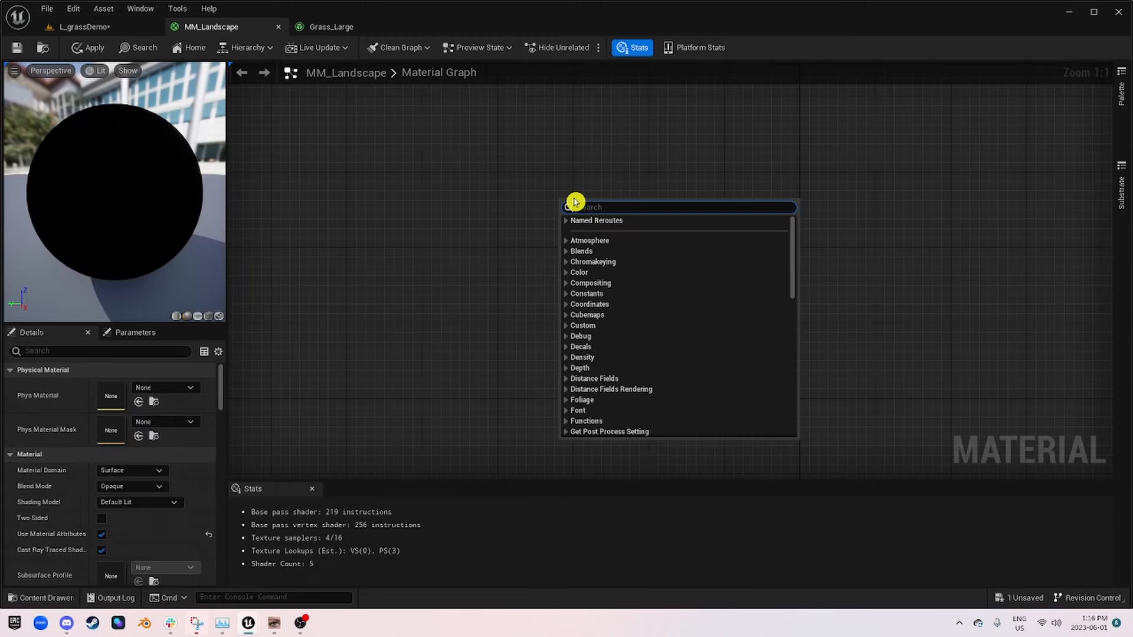
text(landscape)
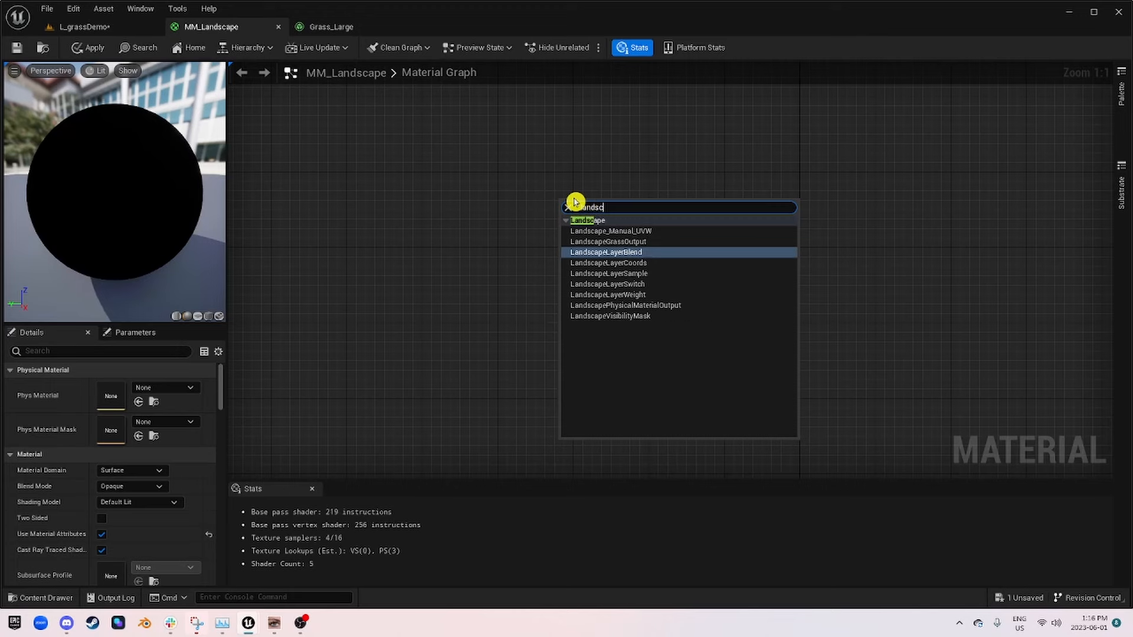
click(621, 243)
drag(609, 211, 758, 233)
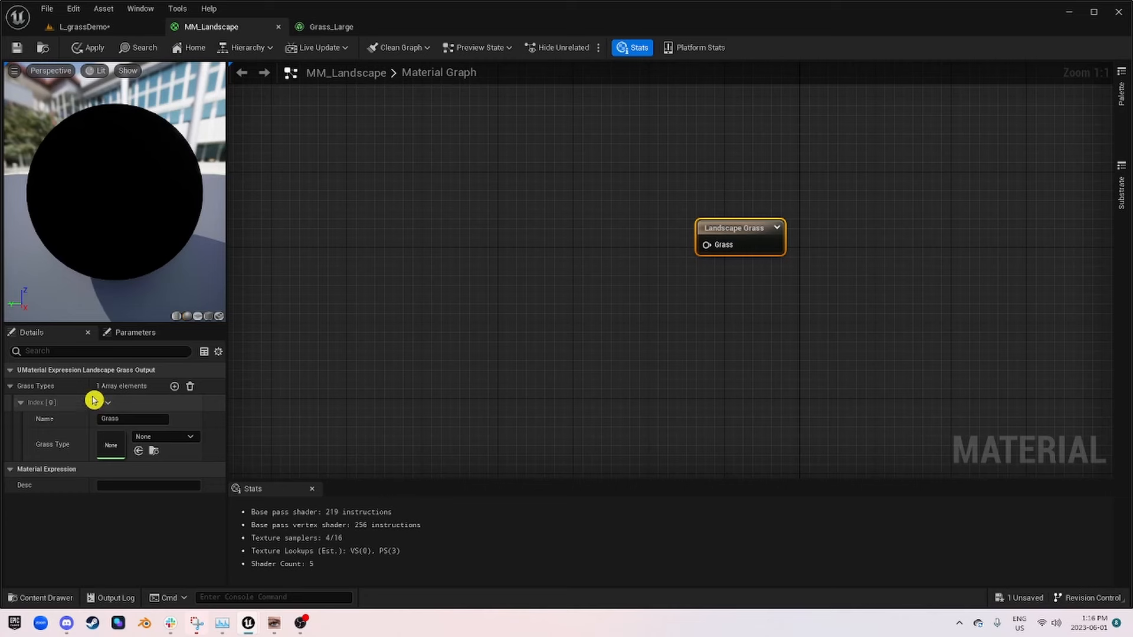
Step: Examine the first grass type entry of the new Landscape Grass node and open its name for editing
click(27, 409)
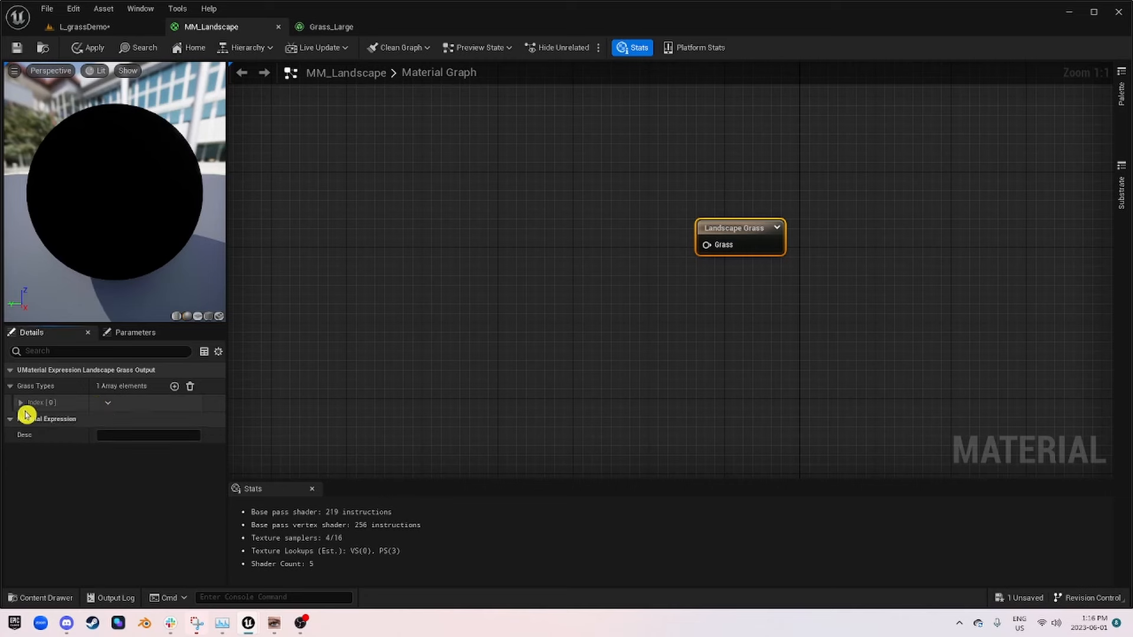
click(24, 406)
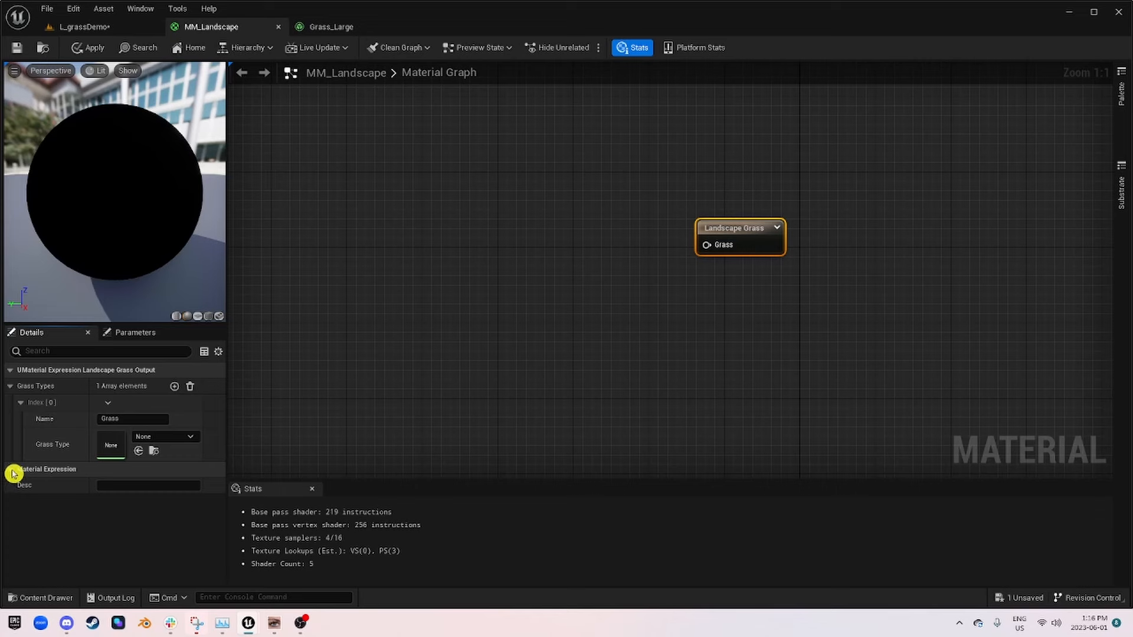
click(133, 419)
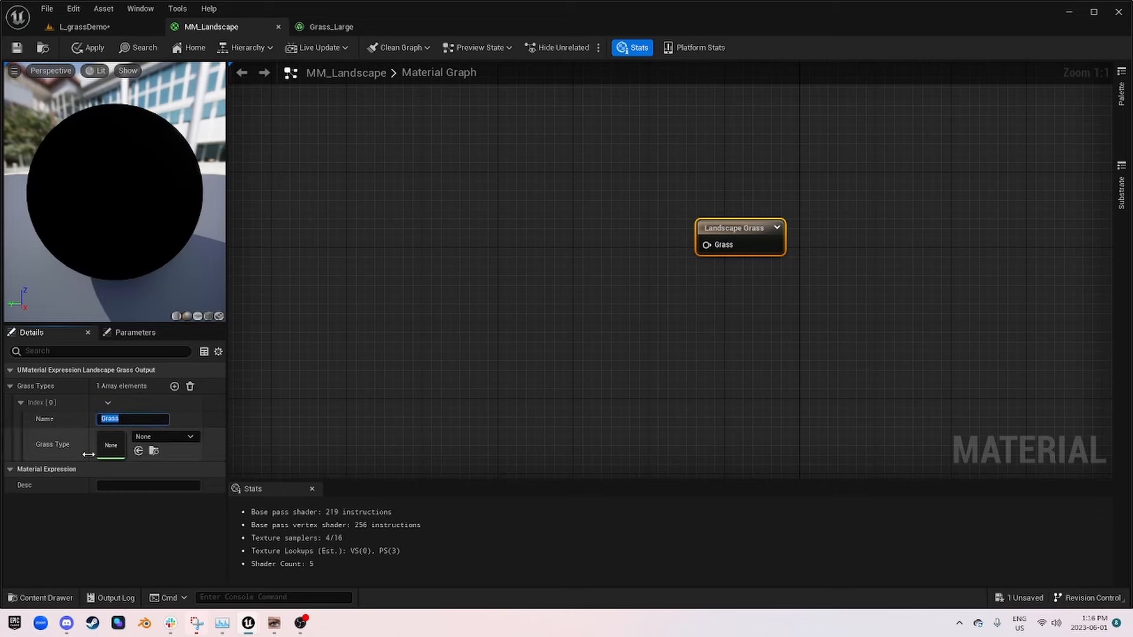
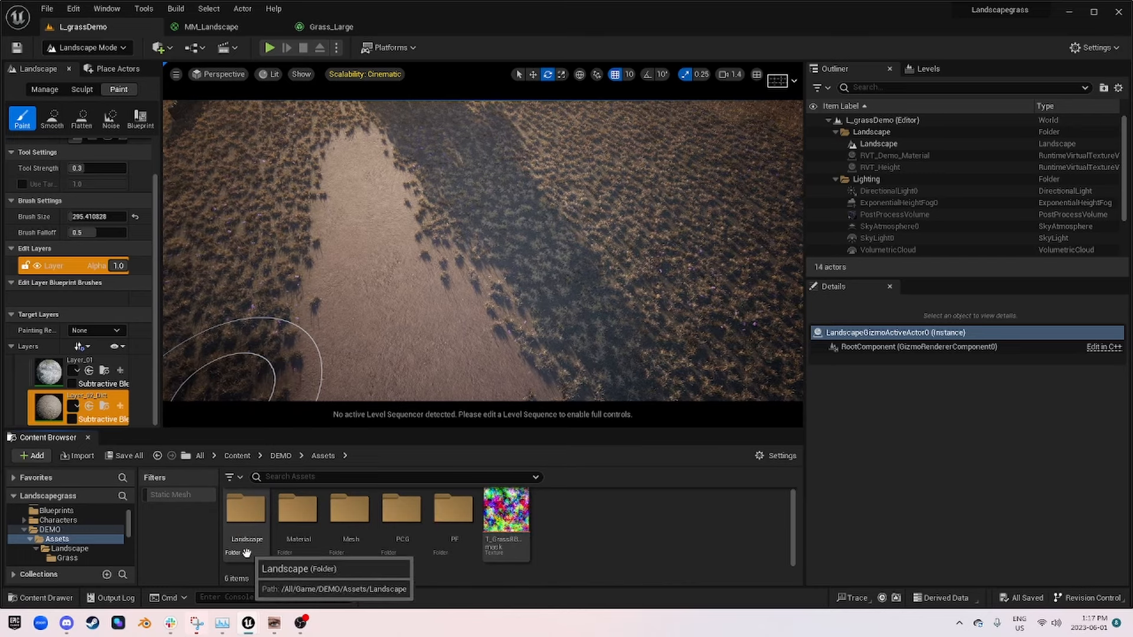
Step: Open the Grass folder inside DEMO/Assets/Landscape in the project's content
double_click(245, 543)
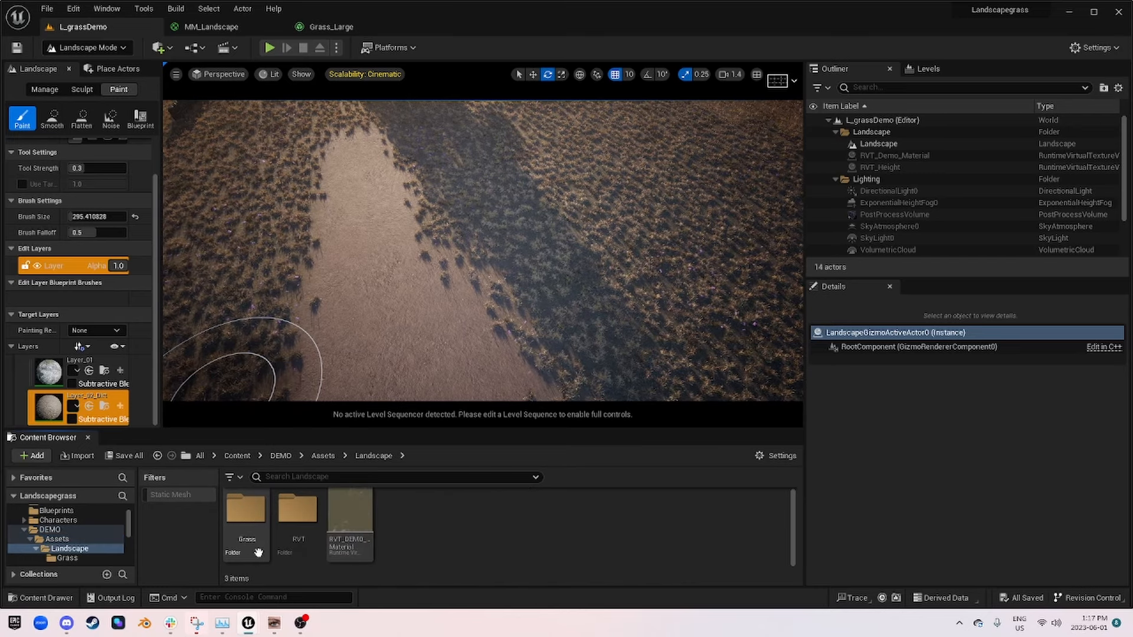
click(259, 548)
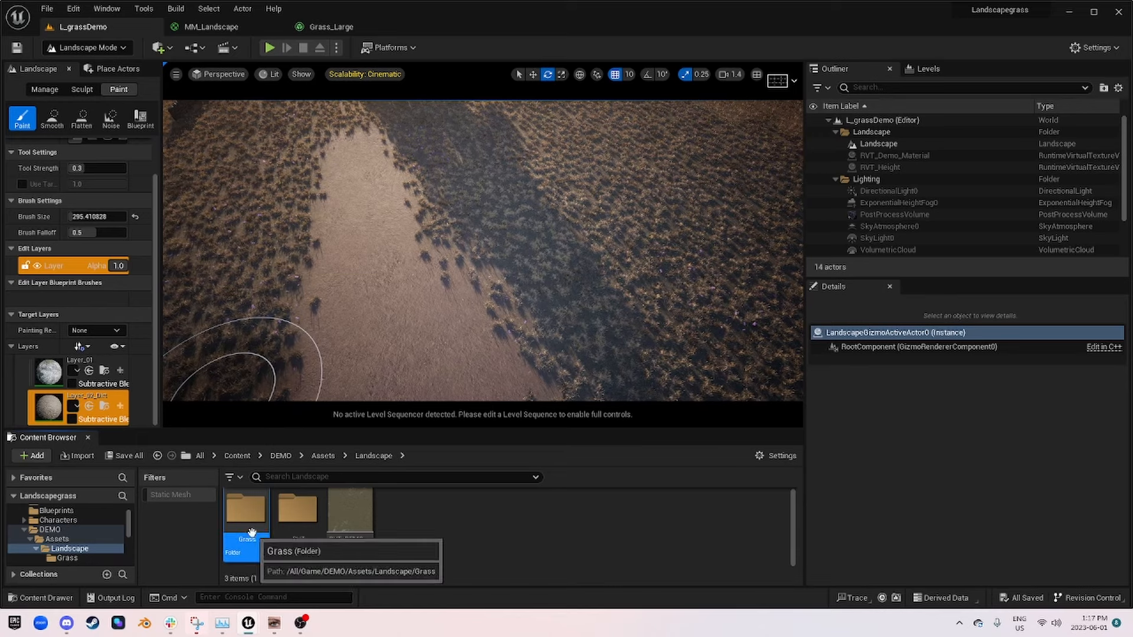
double_click(251, 546)
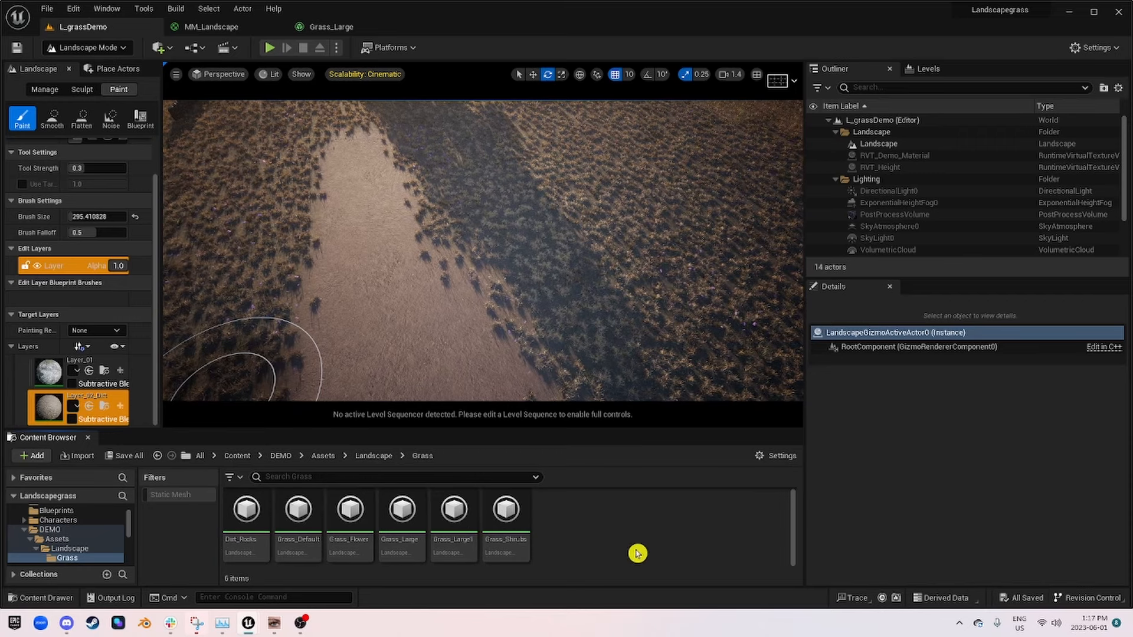
mouse_move(496, 555)
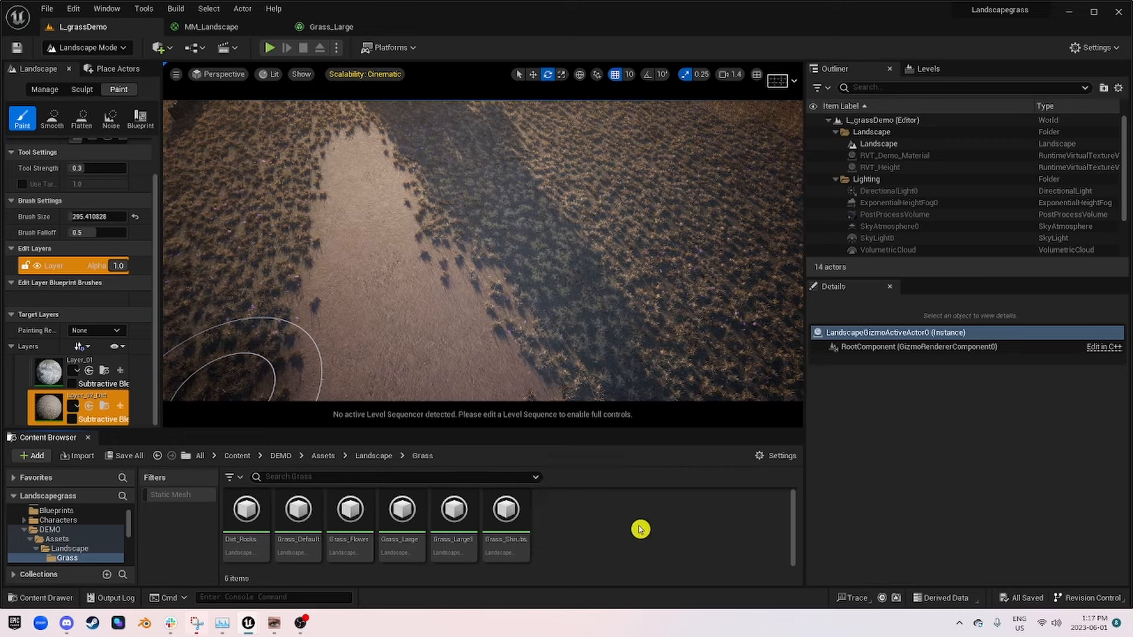
Step: Create a Landscape Grass Type asset in the Grass folder and name it LandscapeGrass_demo_01
right_click(572, 517)
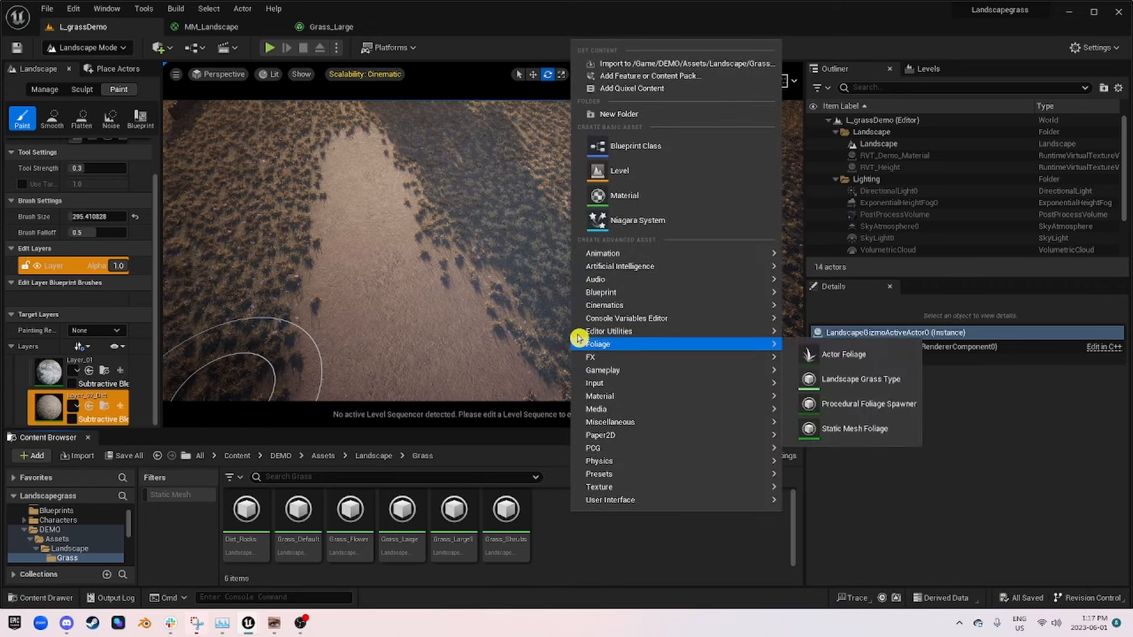
mouse_move(580, 251)
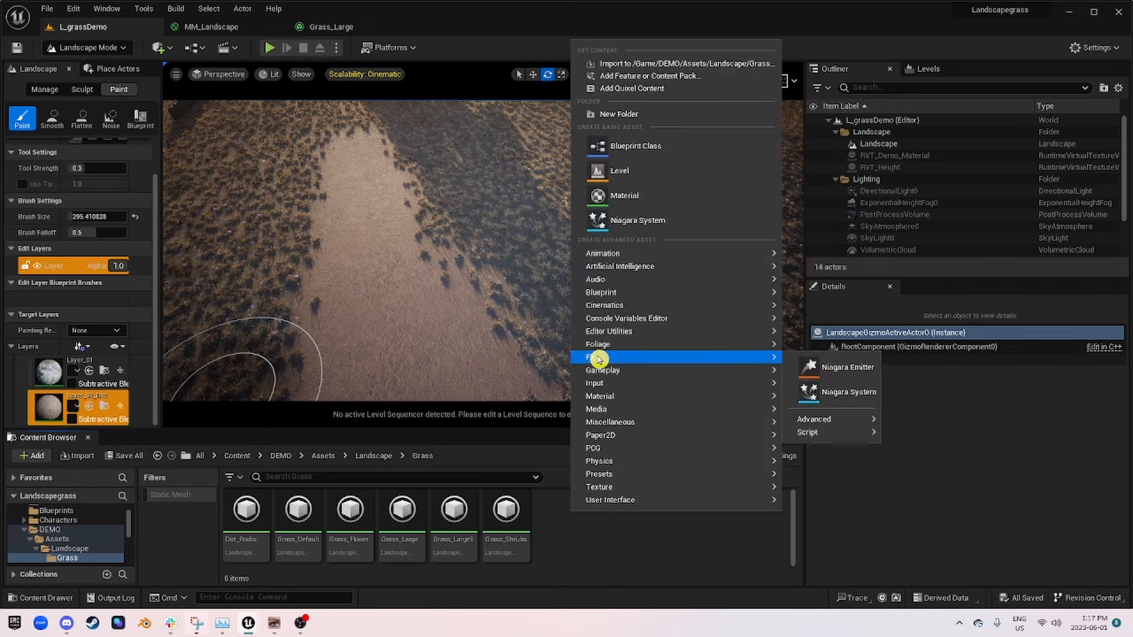
mouse_move(630, 346)
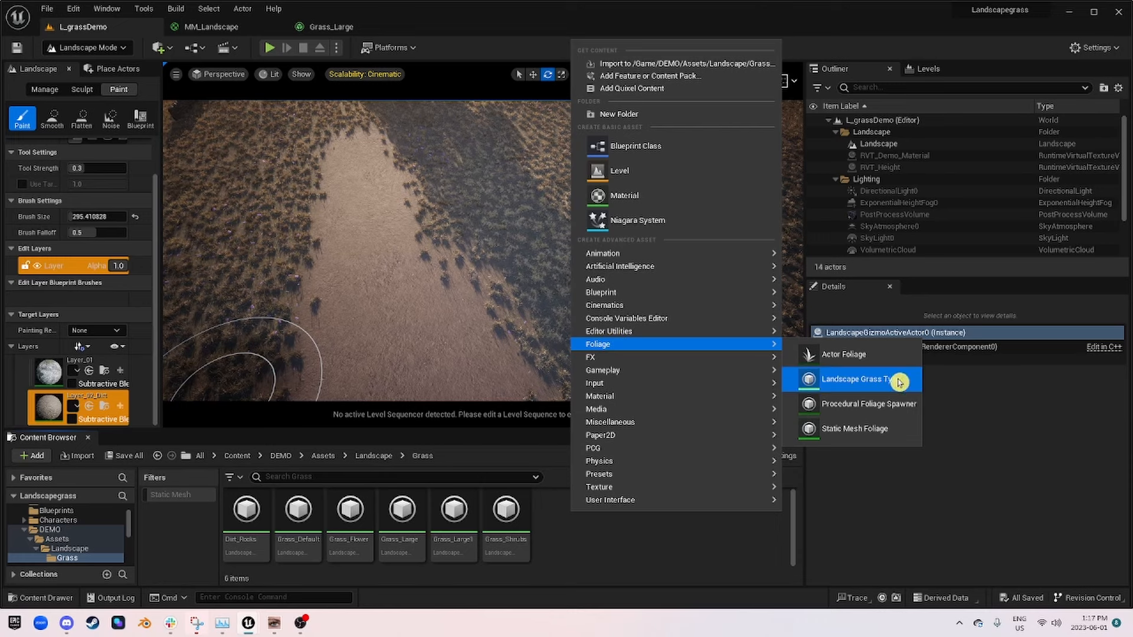
click(838, 381)
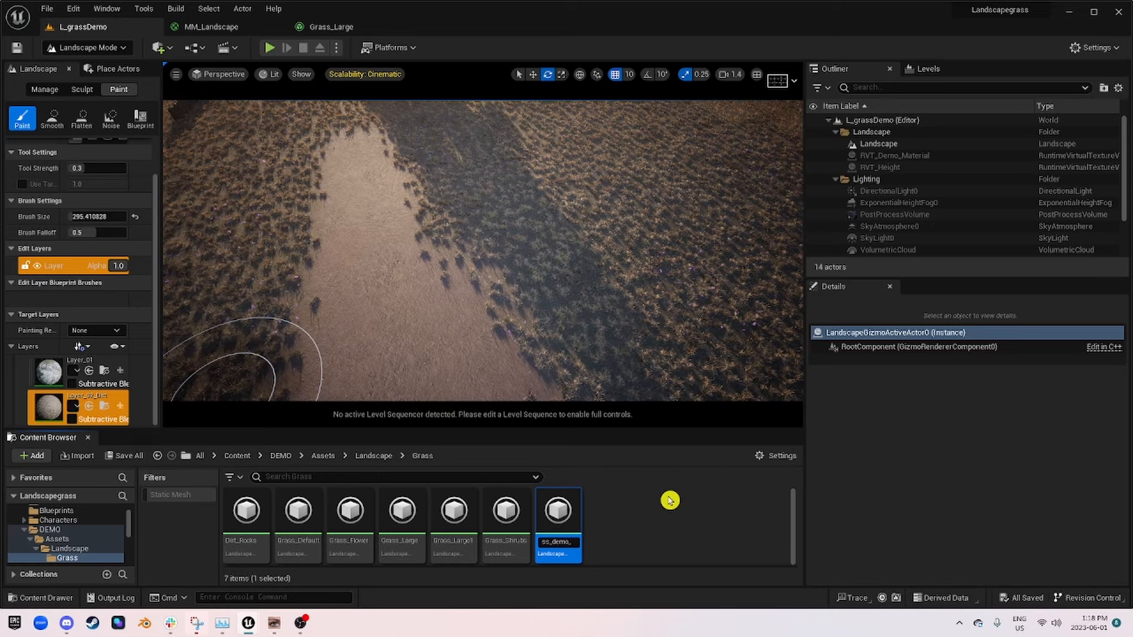
key(Return)
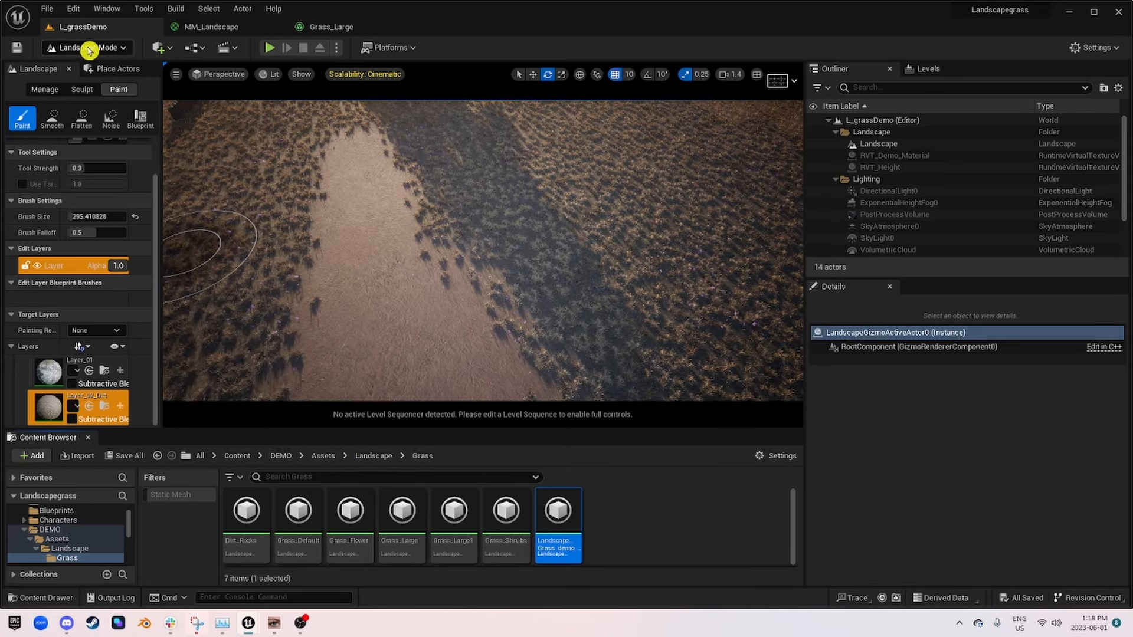
click(89, 47)
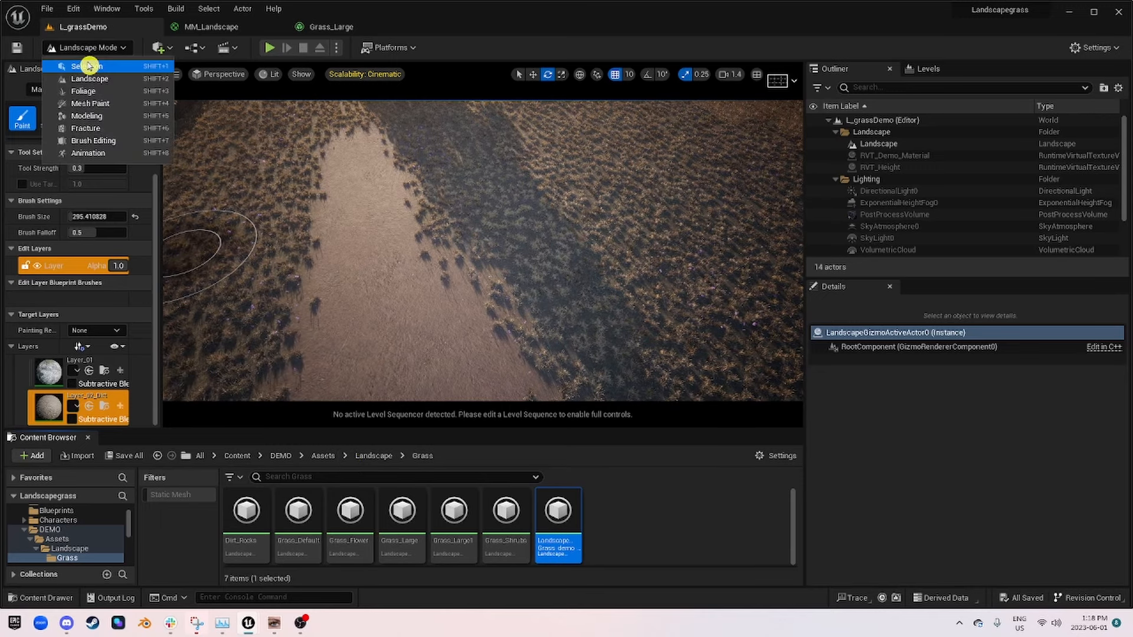
Step: Open LandscapeGrass_demo_01, add one Grass Varieties element with its members expanded, and save the asset
click(560, 518)
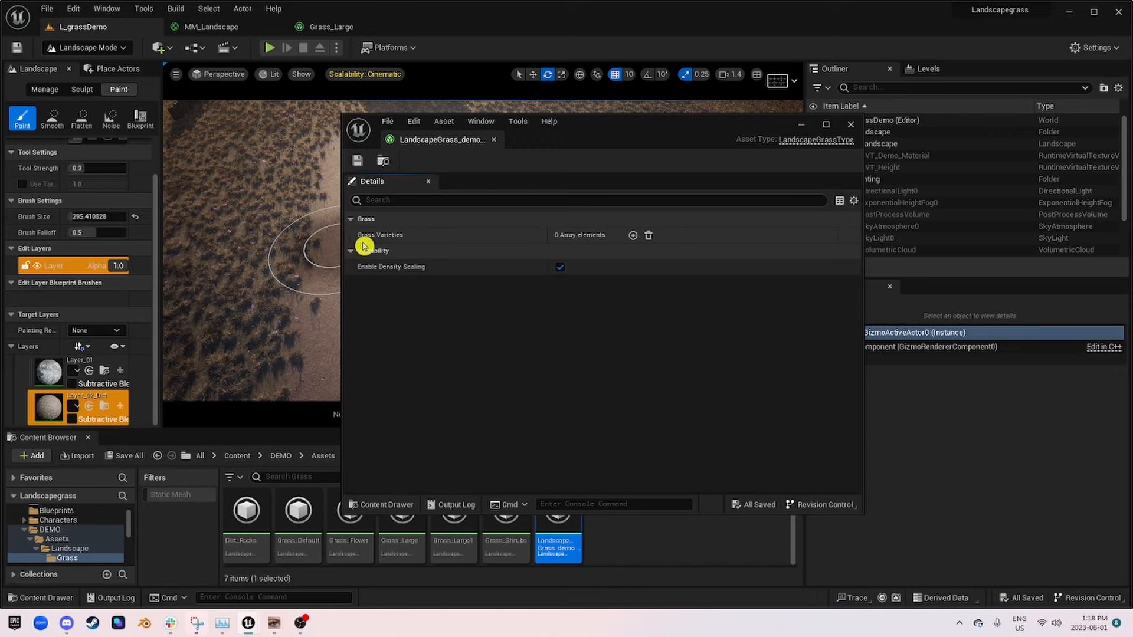
click(634, 237)
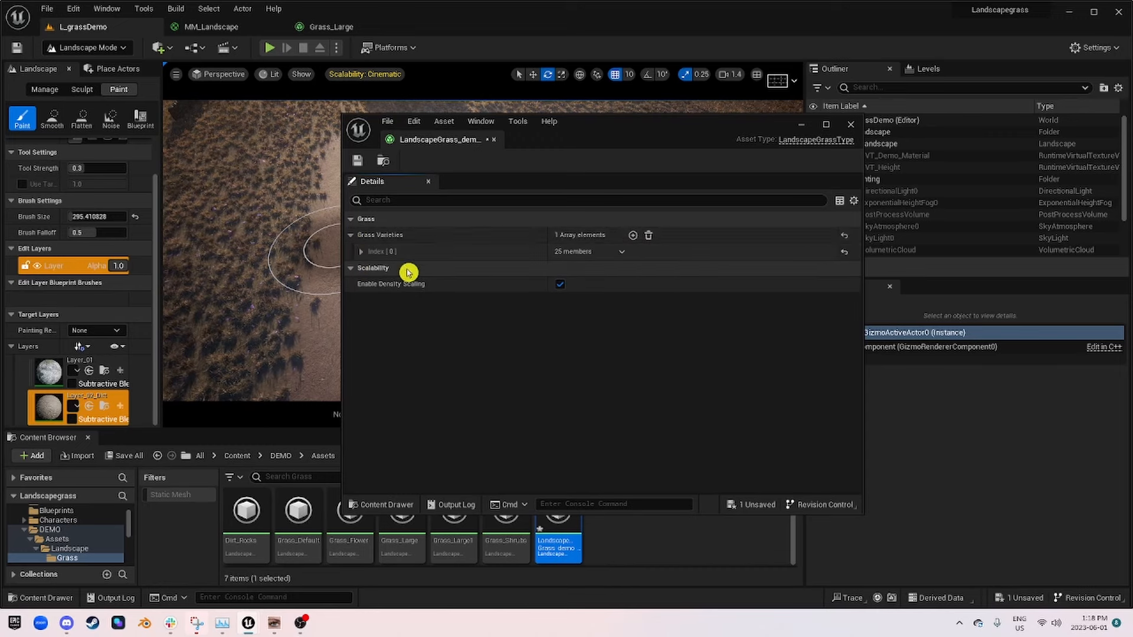
click(362, 252)
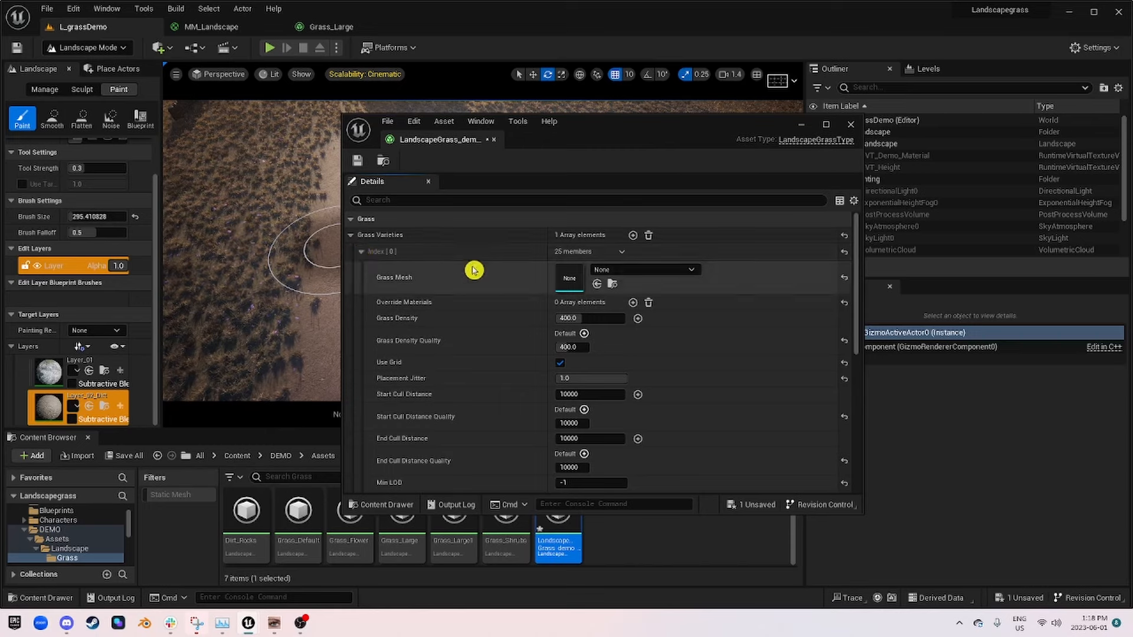
scroll(462, 293, down, 10)
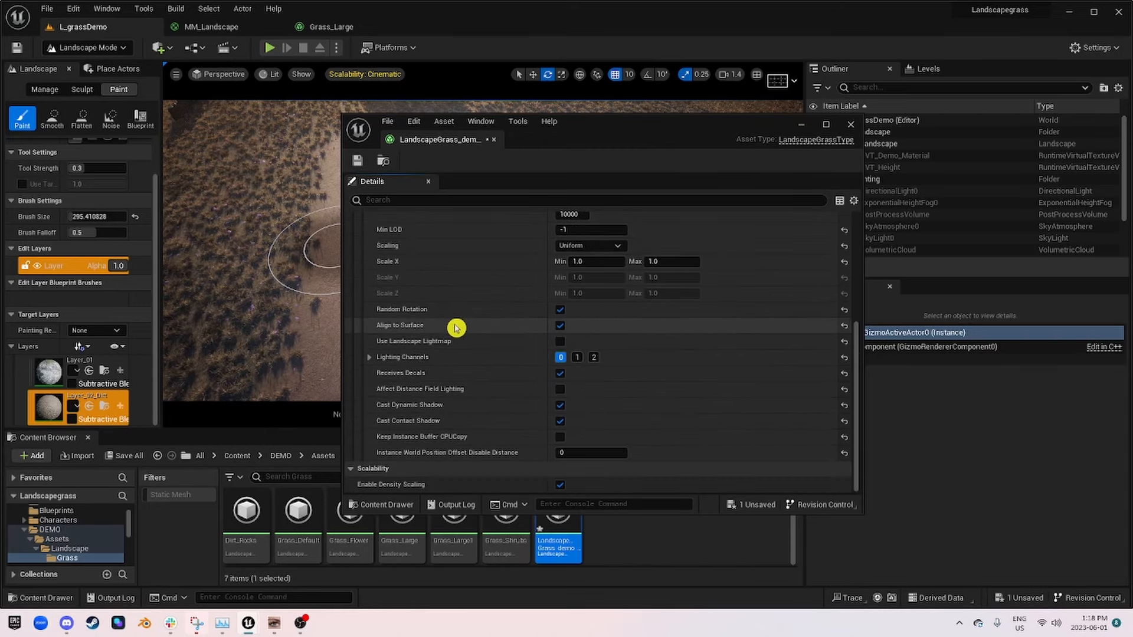
scroll(457, 328, up, 8)
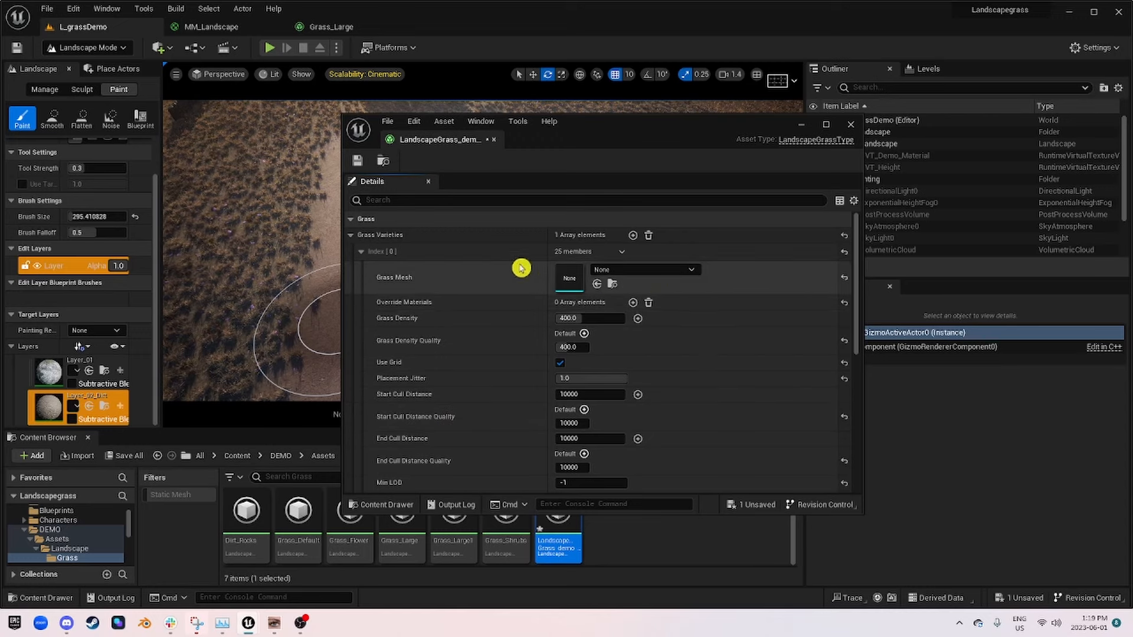
click(357, 160)
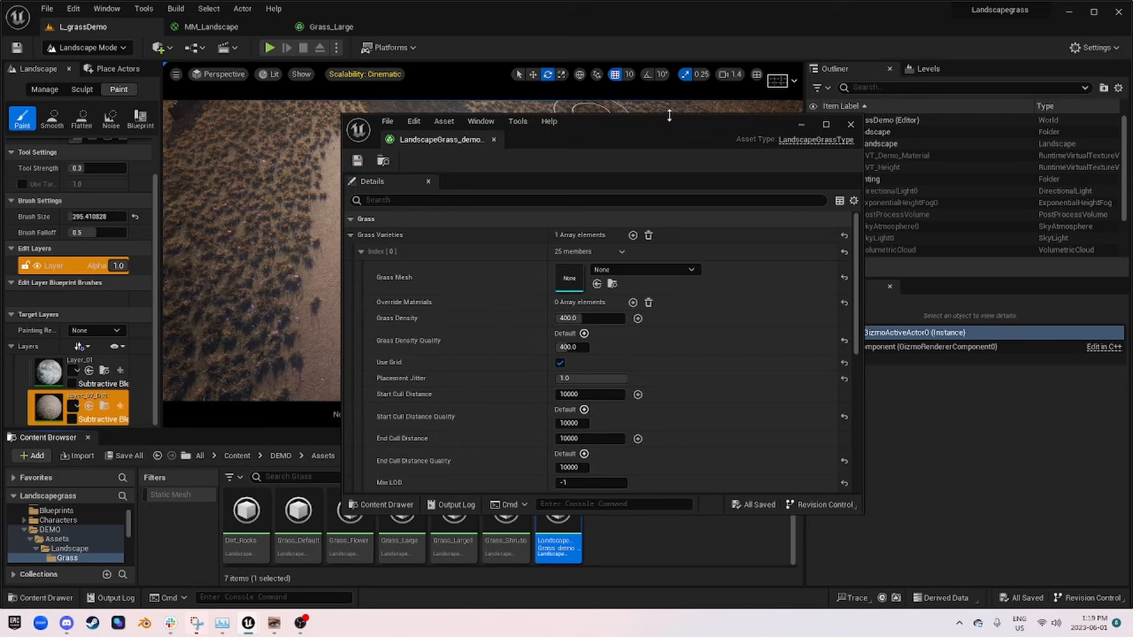
Step: Examine the first grass variety's density, culling, scaling, rotation and shadow settings, and dock the asset editor into the main window
drag(670, 115, 677, 62)
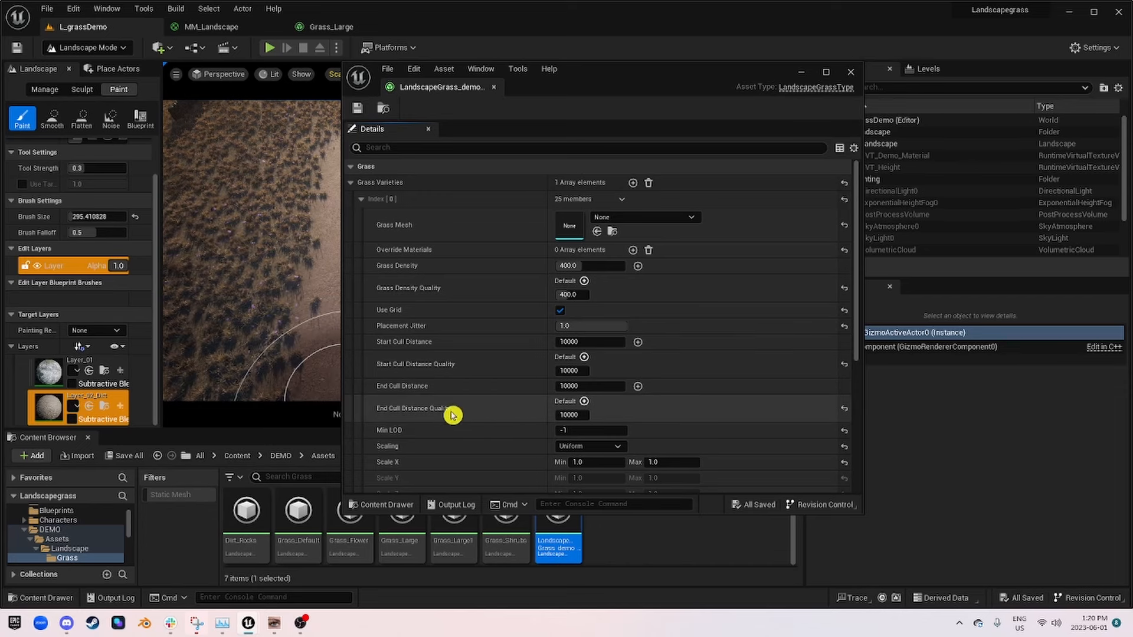
scroll(472, 413, down, 3)
scroll(490, 413, down, 2)
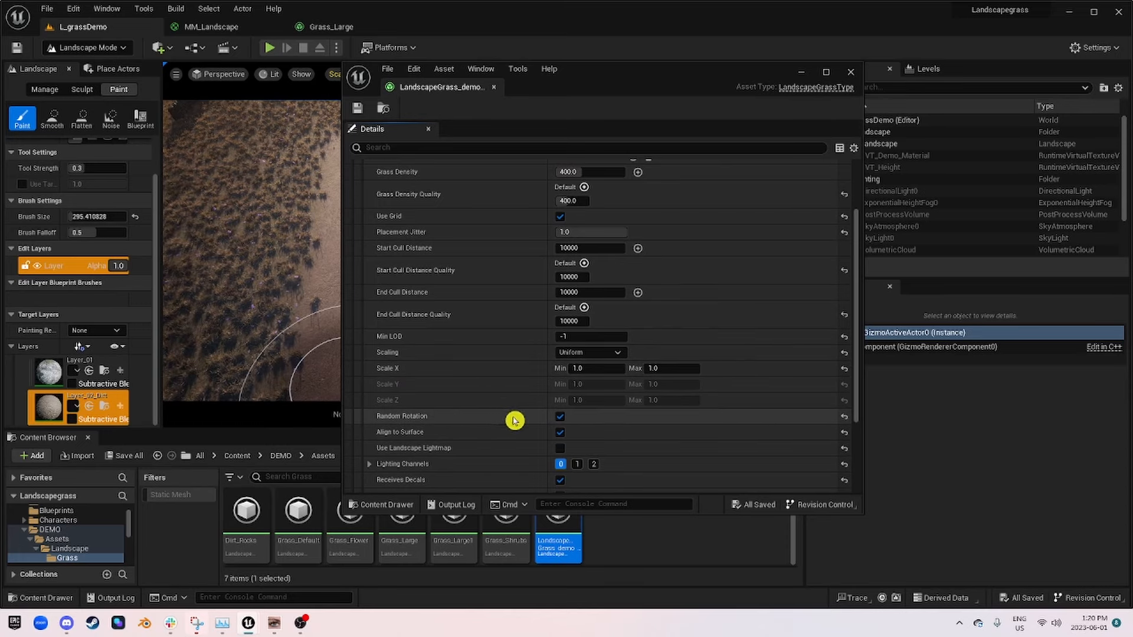
scroll(673, 378, down, 4)
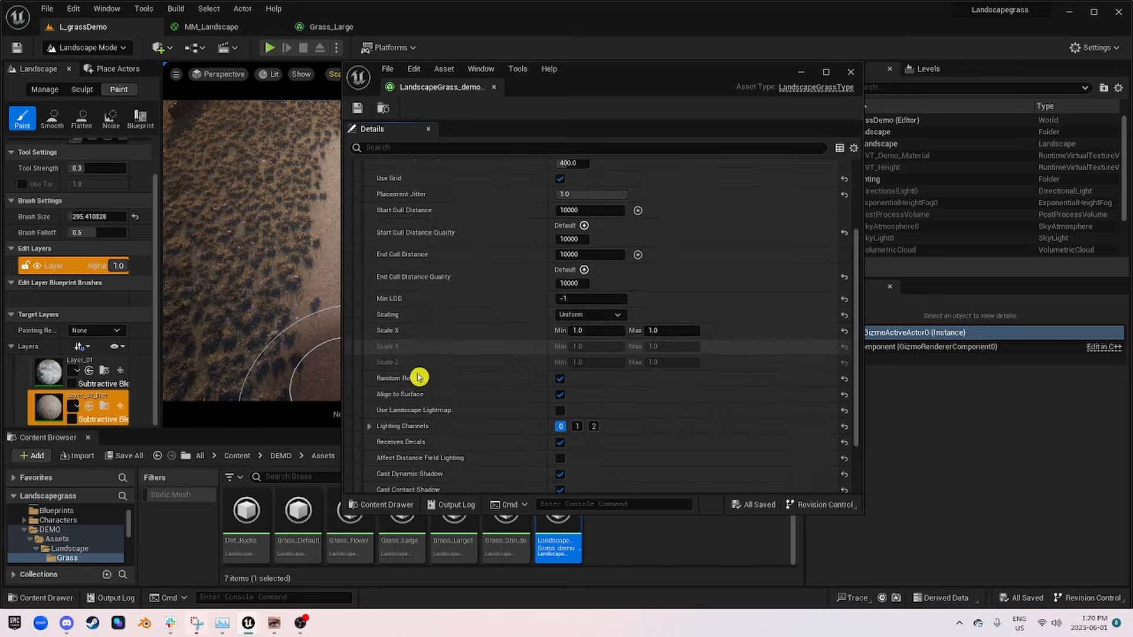
scroll(751, 415, up, 6)
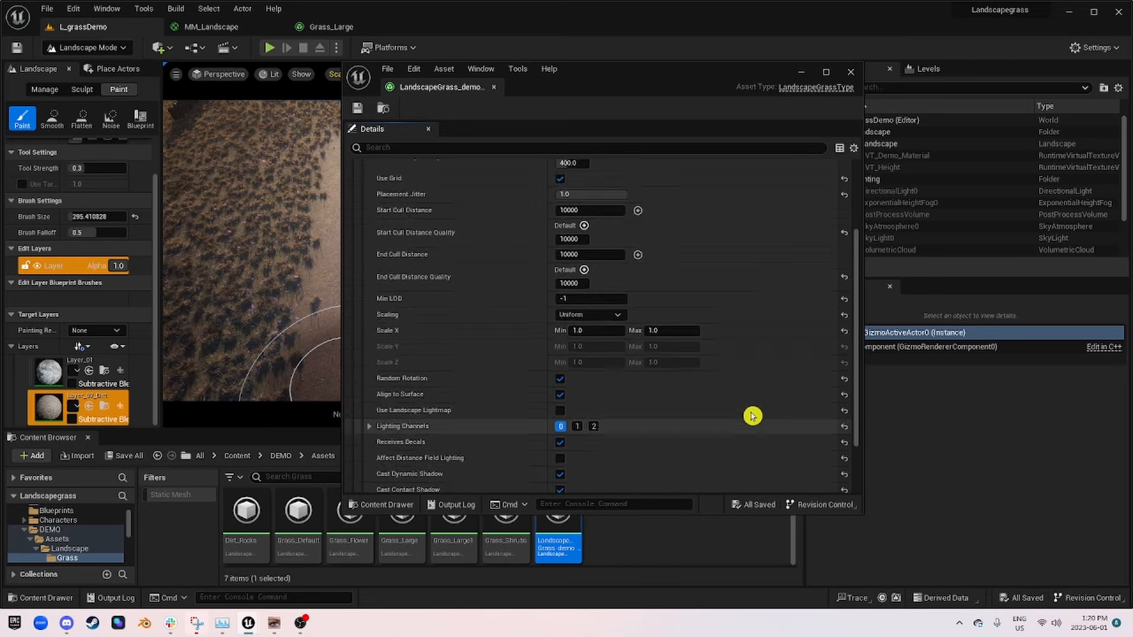
scroll(761, 419, up, 3)
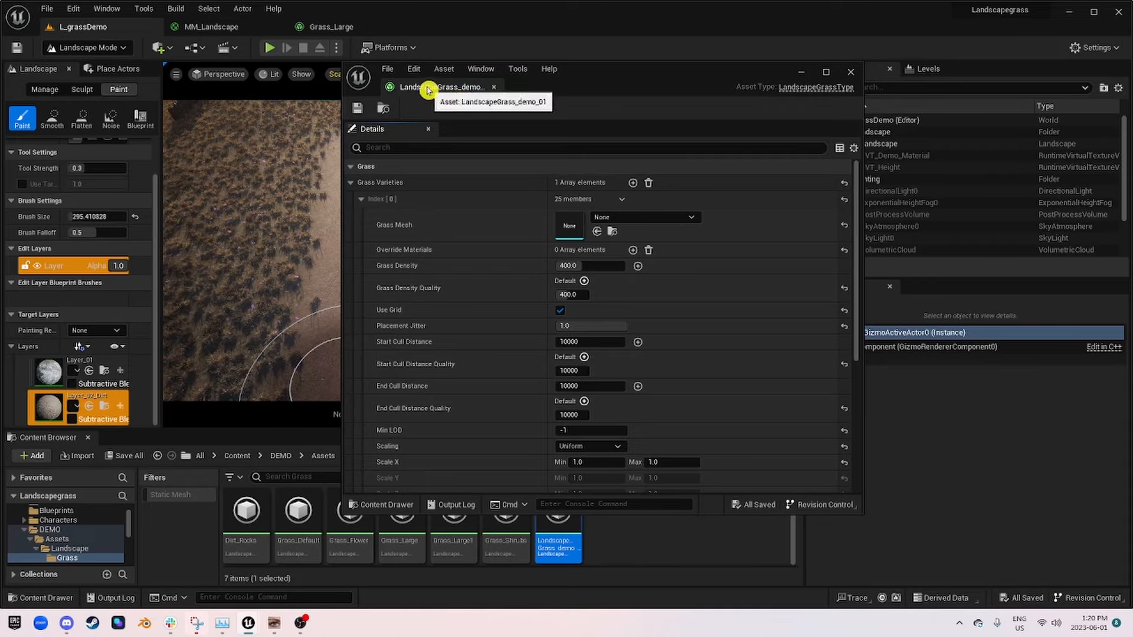
drag(430, 89, 490, 36)
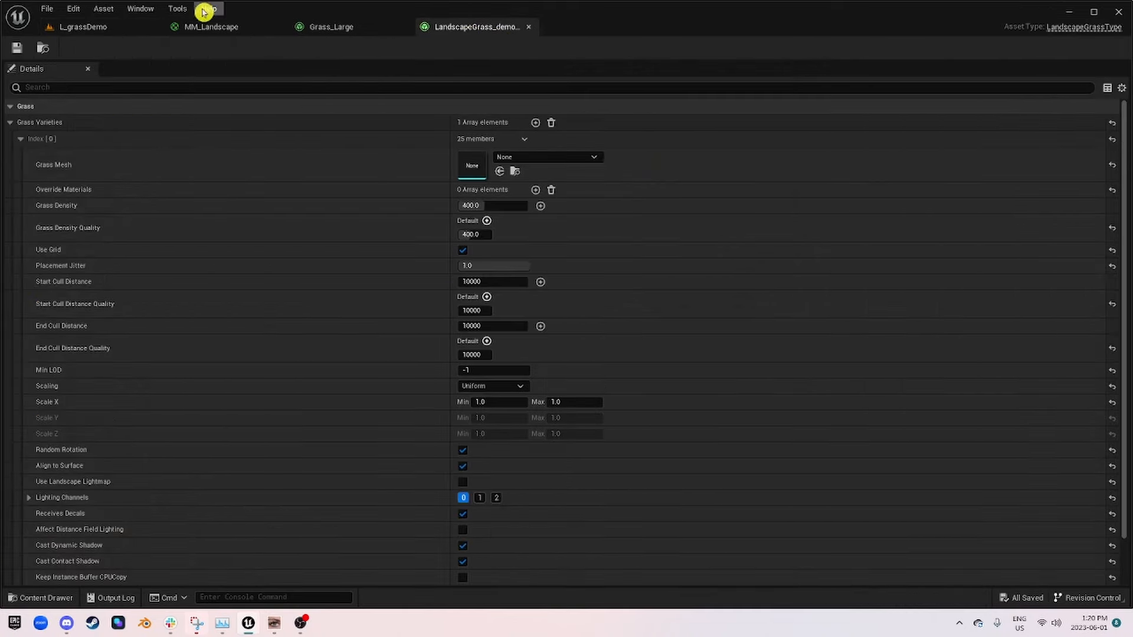
Step: Return to L_grassDemo and open the Megascans 3D_Plants folder Wild_Grass_vczndjqja
click(136, 25)
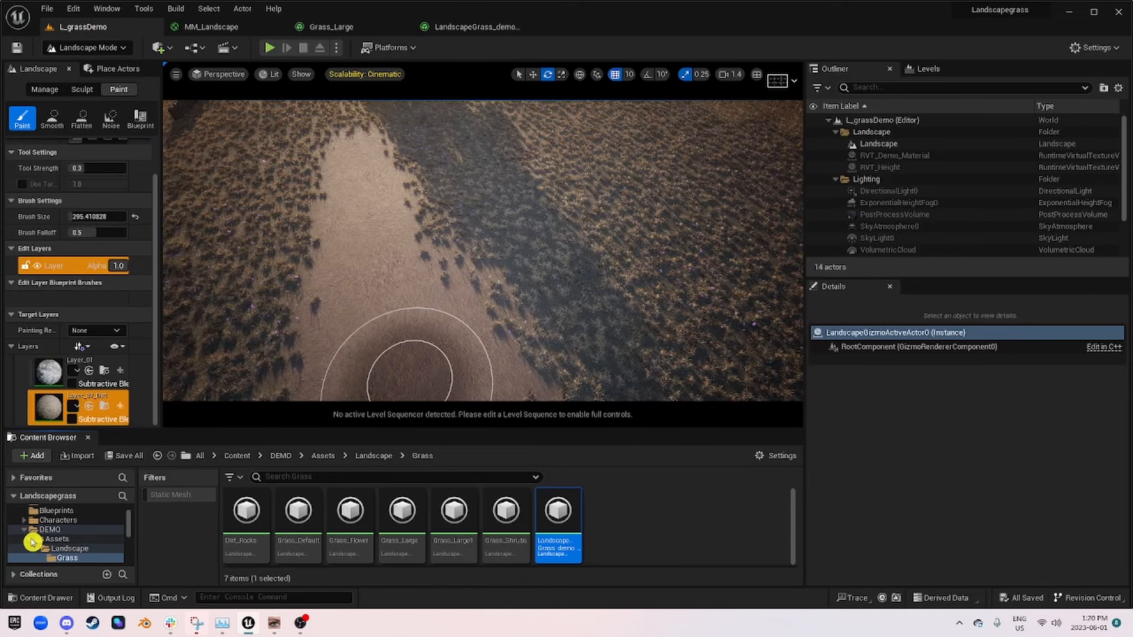
click(50, 539)
scroll(94, 537, down, 3)
scroll(100, 542, down, 2)
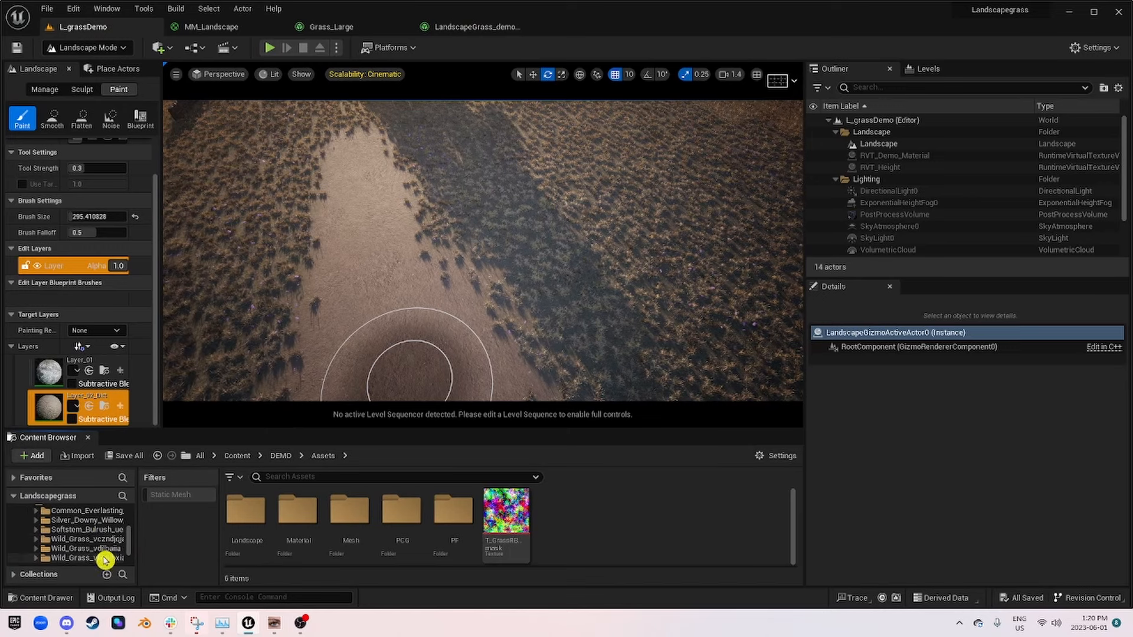
click(86, 539)
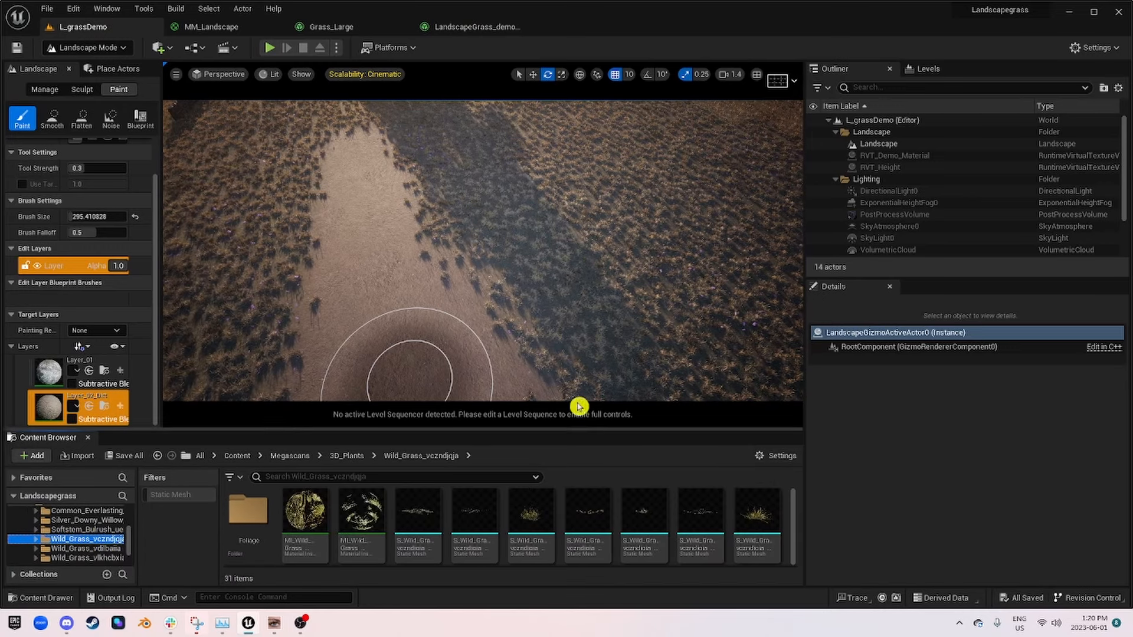
Step: Open Quixel Bridge docked in the main window and browse to the Grass category of 3D Plants
click(174, 51)
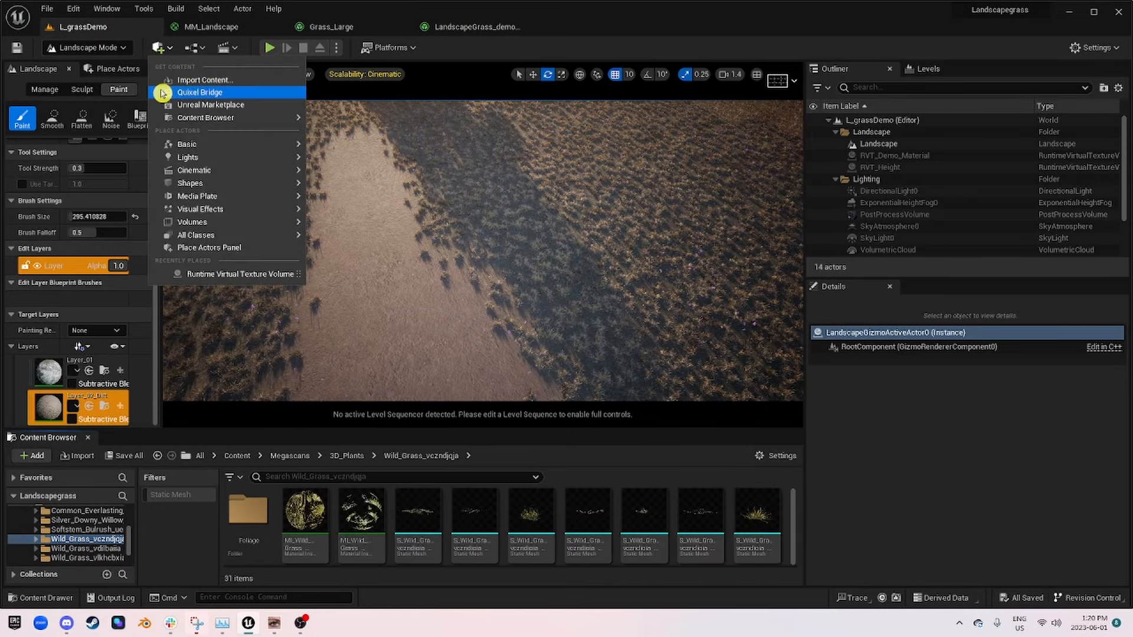
click(188, 93)
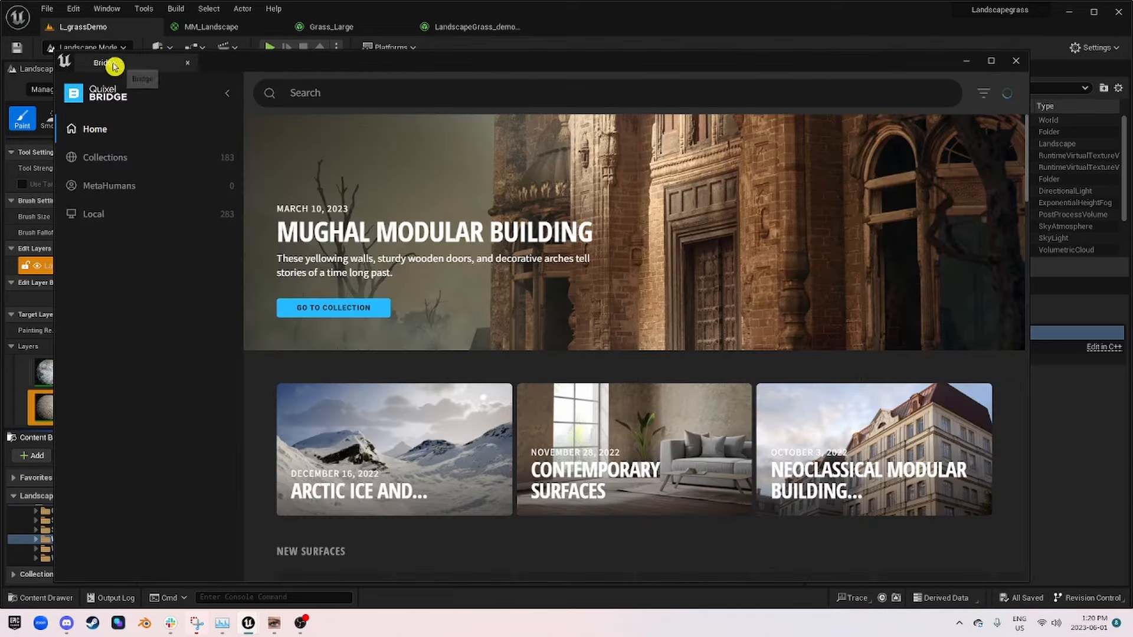
drag(114, 63, 569, 31)
mouse_move(33, 118)
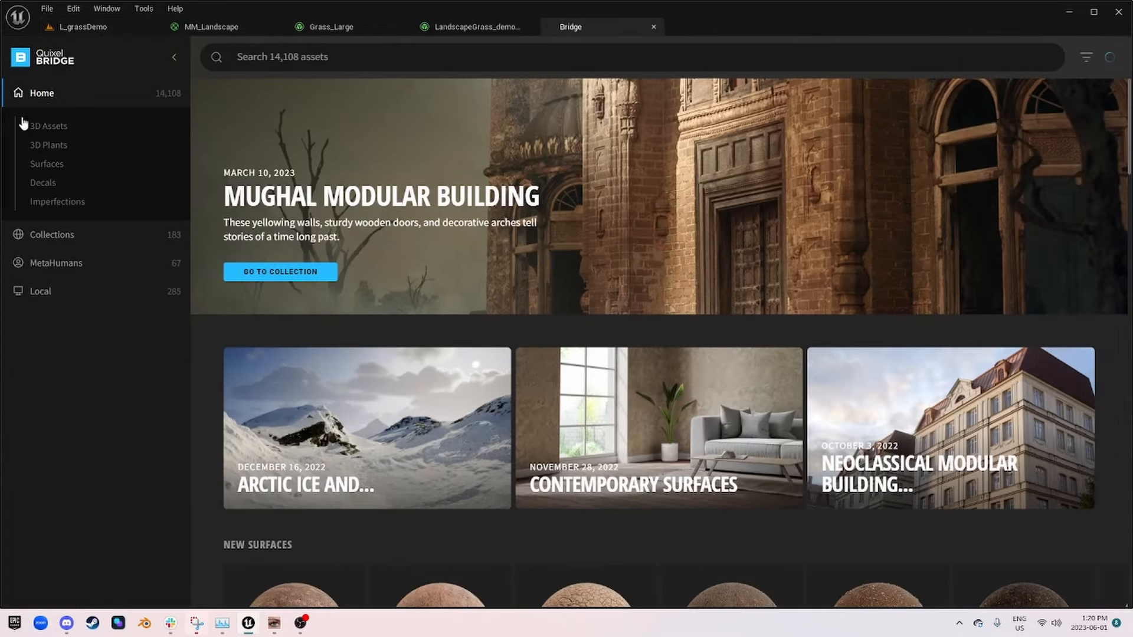
click(52, 146)
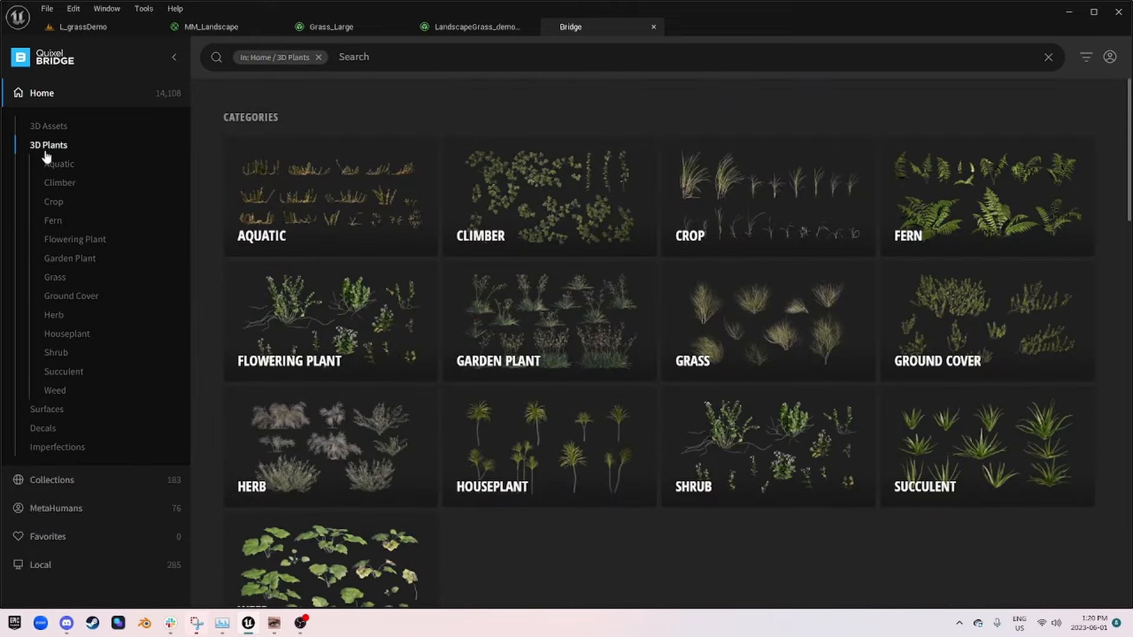
click(50, 282)
Step: Compare the details and previews of the downloaded Wild Grass plants among the latest grass assets
scroll(307, 395, down, 2)
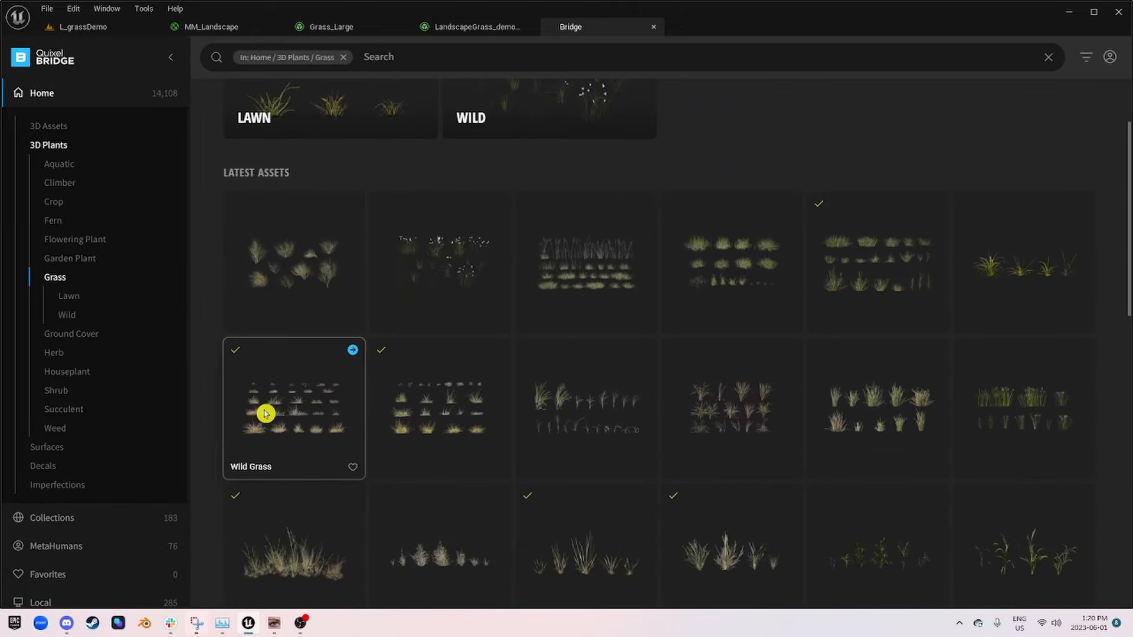
click(278, 415)
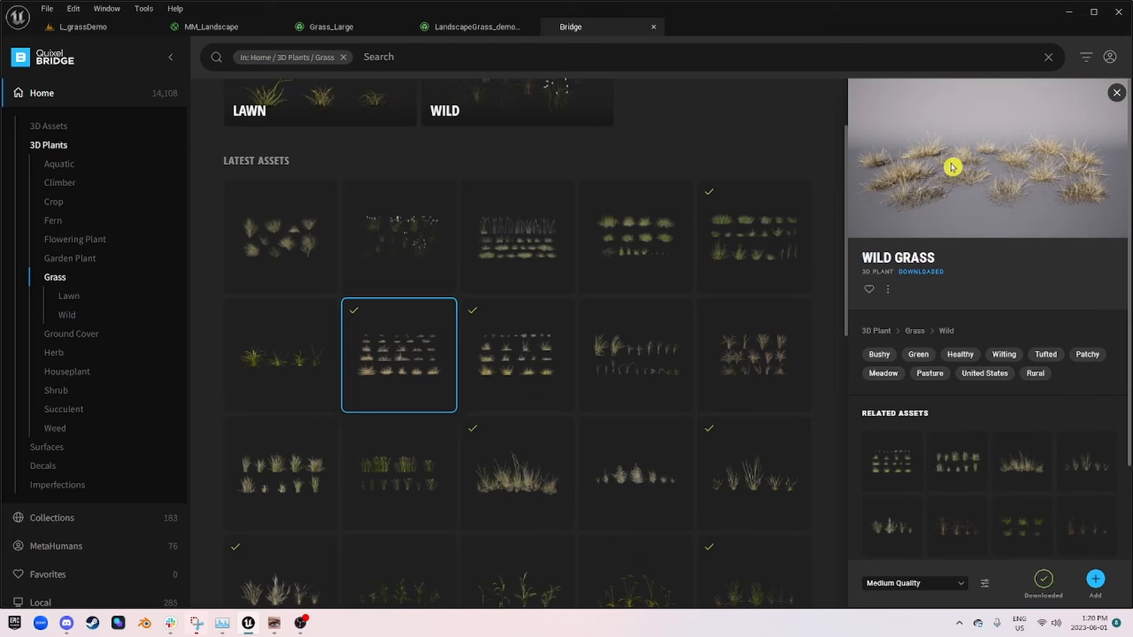
click(758, 236)
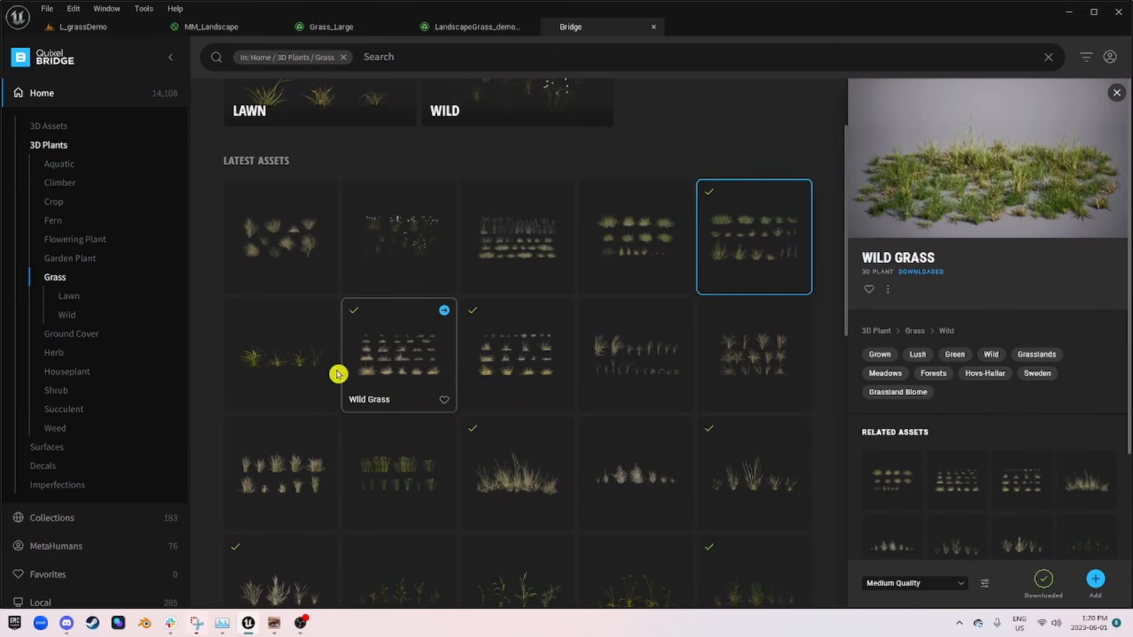
click(543, 363)
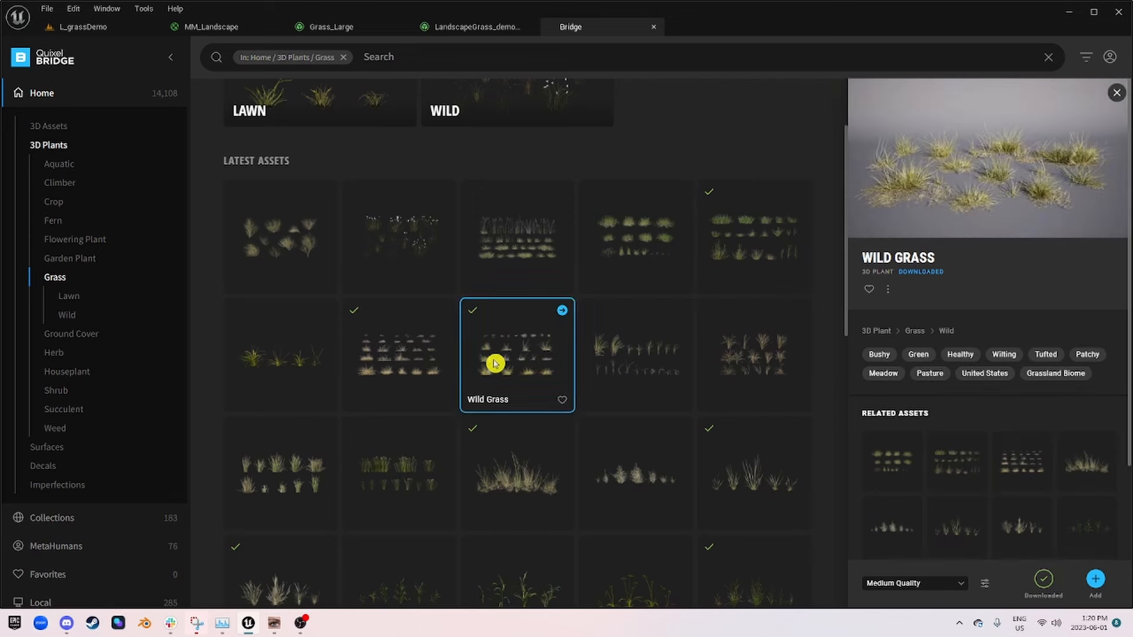
click(435, 370)
click(506, 374)
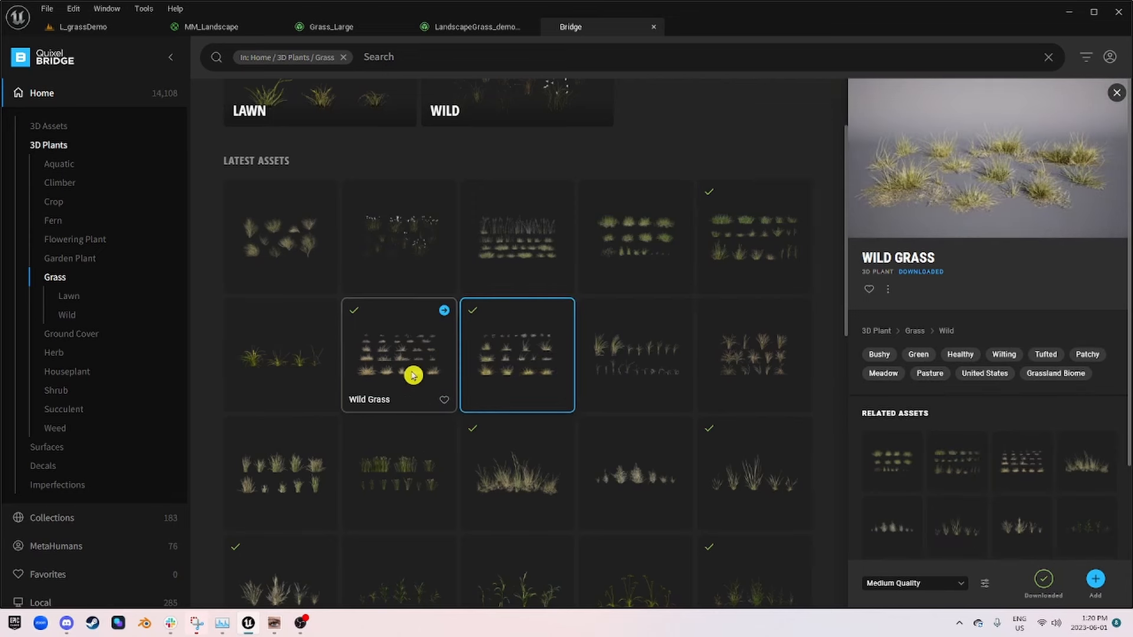
click(412, 371)
click(506, 373)
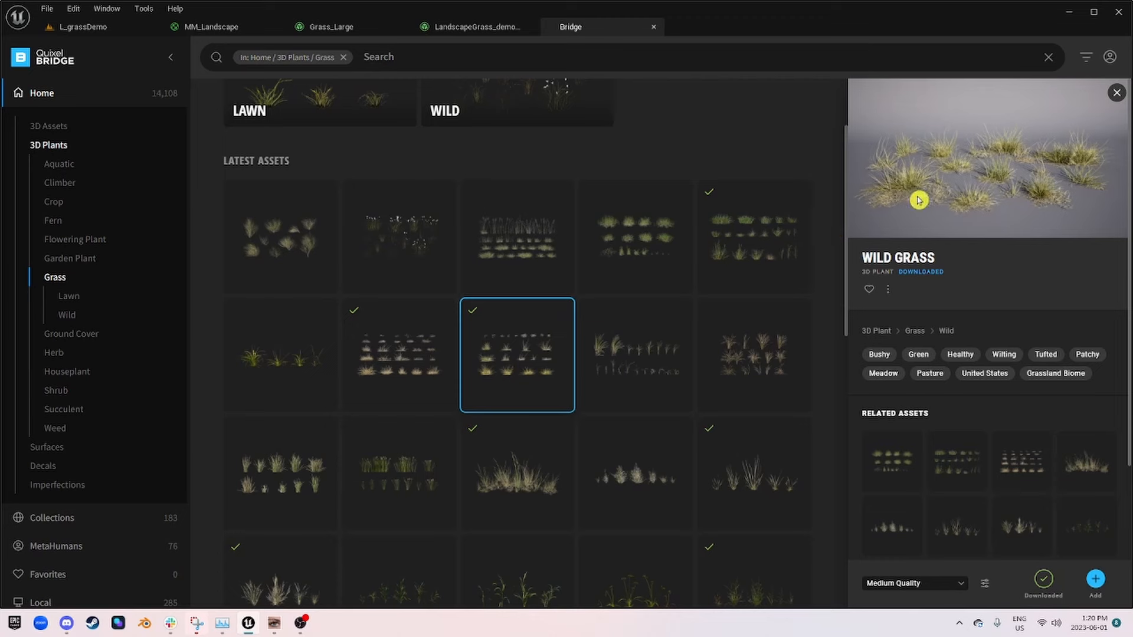
Step: Recheck the large previews of the two neighbouring downloaded Wild Grass plants in Bridge to settle on one
click(401, 342)
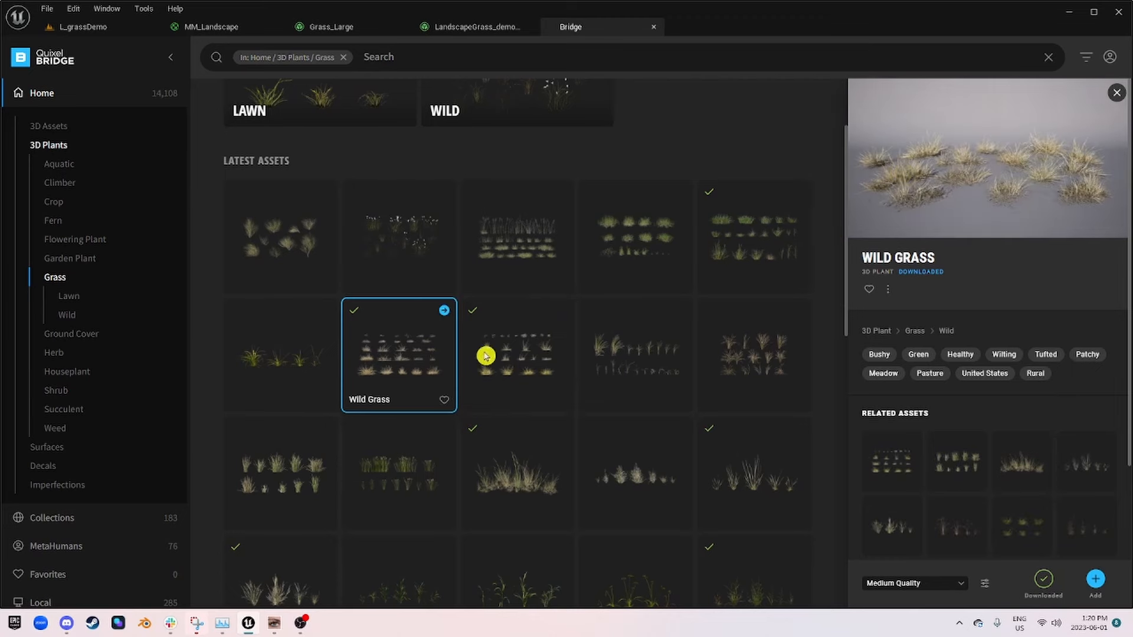
click(722, 247)
click(413, 345)
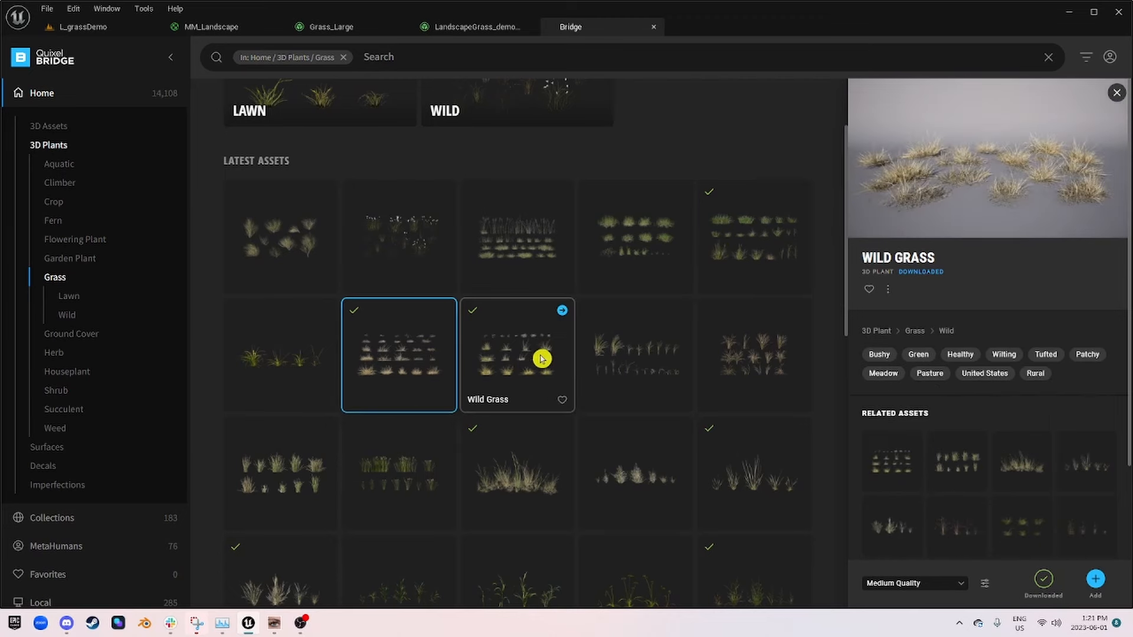
click(542, 359)
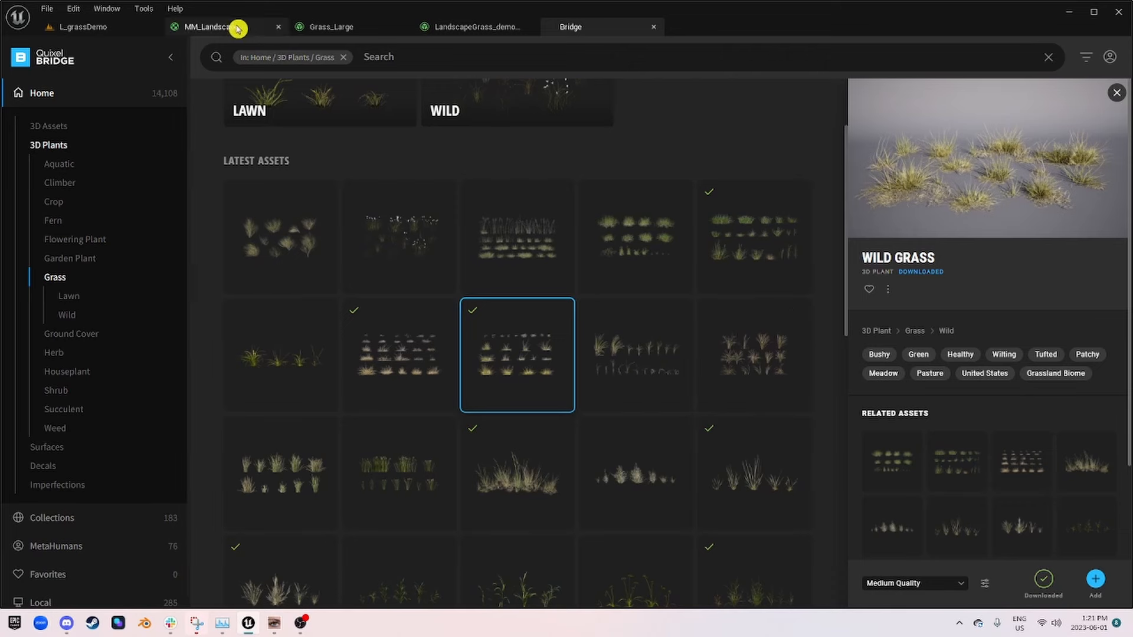
Step: Return to L_grassDemo and examine the grass cover around the dirt patch and tree alongside the Wild_Grass_vczndjqja meshes
click(210, 30)
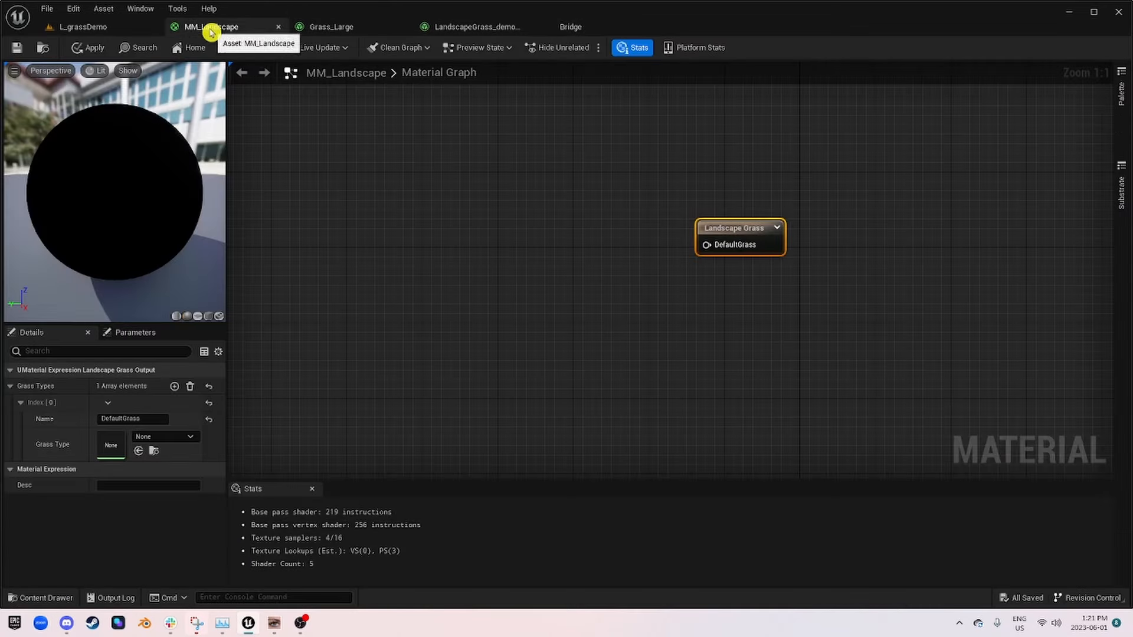
click(76, 27)
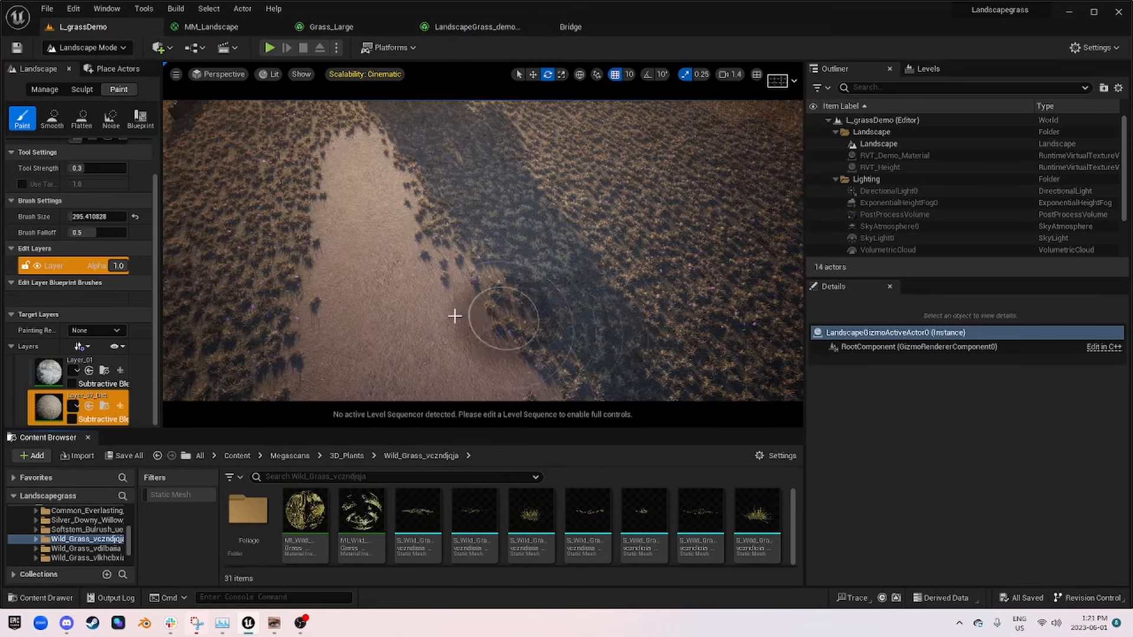
right_drag(422, 355, 405, 296)
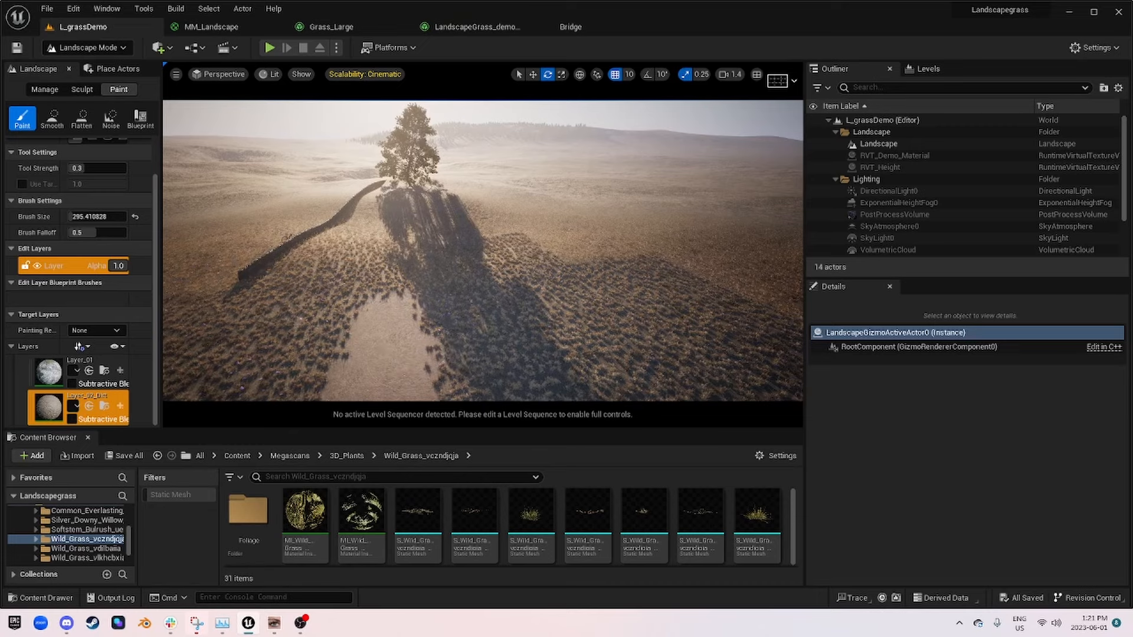
mouse_move(428, 382)
right_down()
mouse_move(506, 381)
mouse_move(453, 379)
right_up()
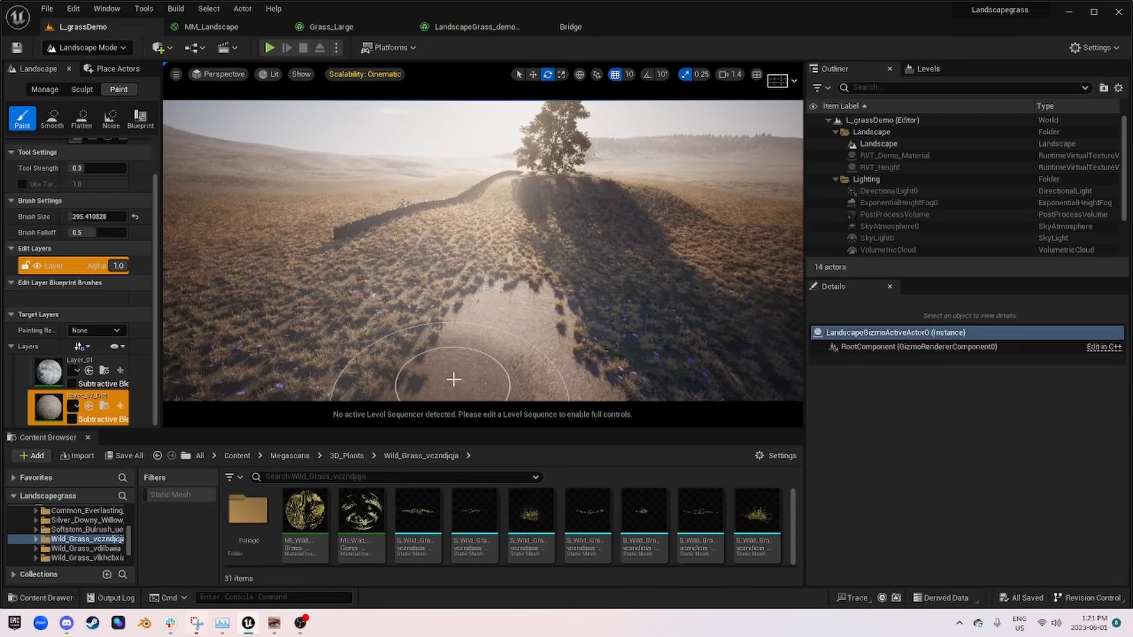
scroll(445, 531, down, 2)
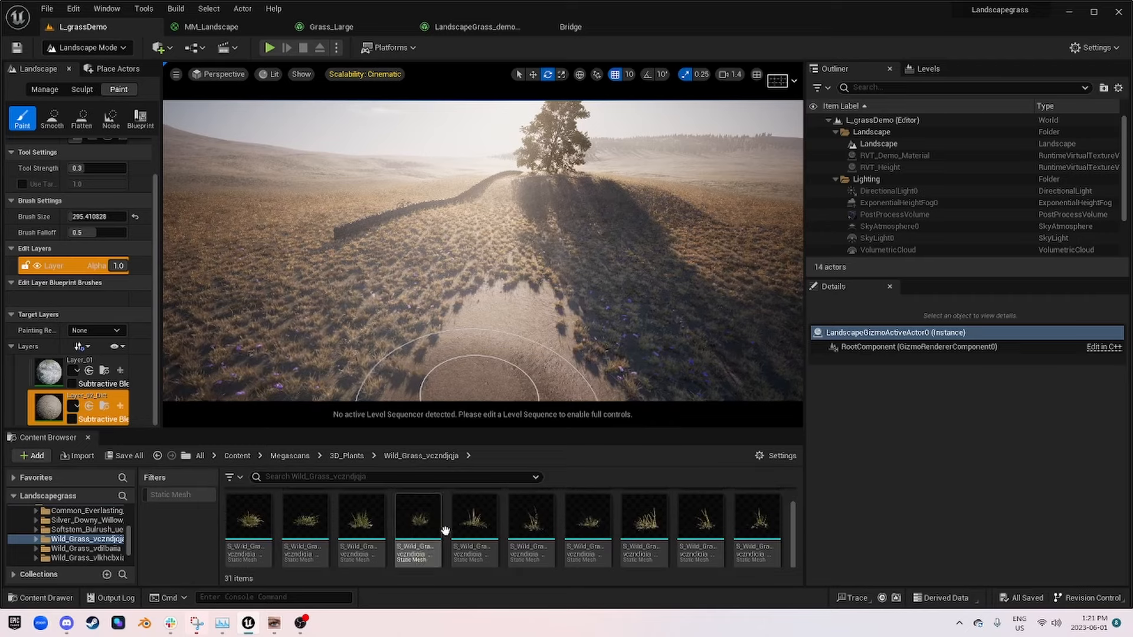
right_drag(405, 272, 388, 319)
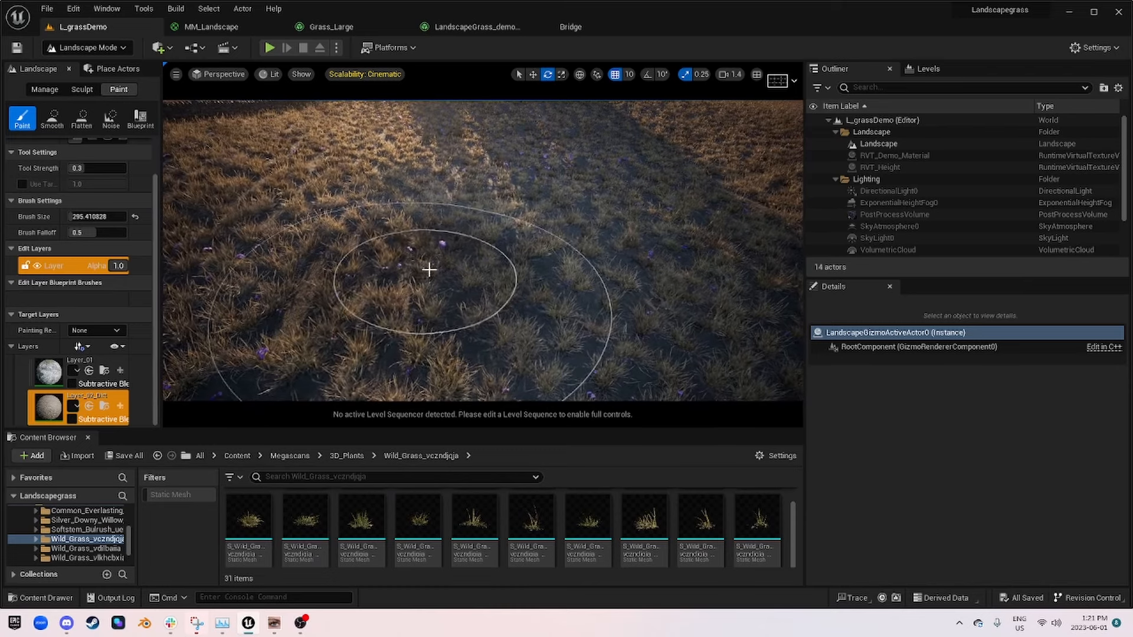
scroll(552, 270, down, 5)
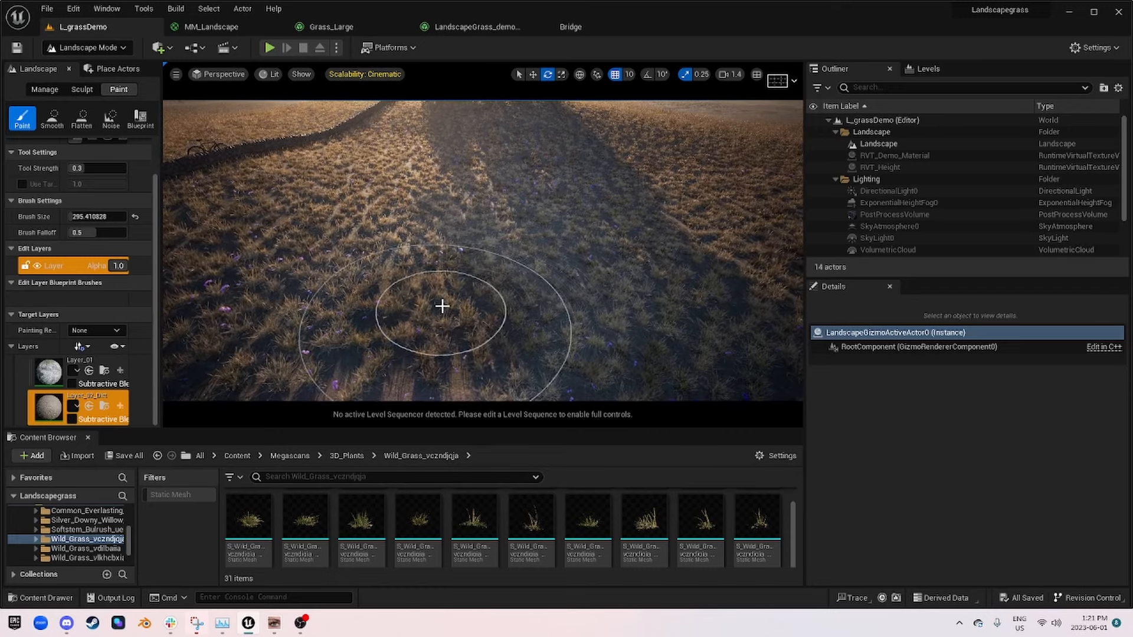
scroll(399, 296, down, 5)
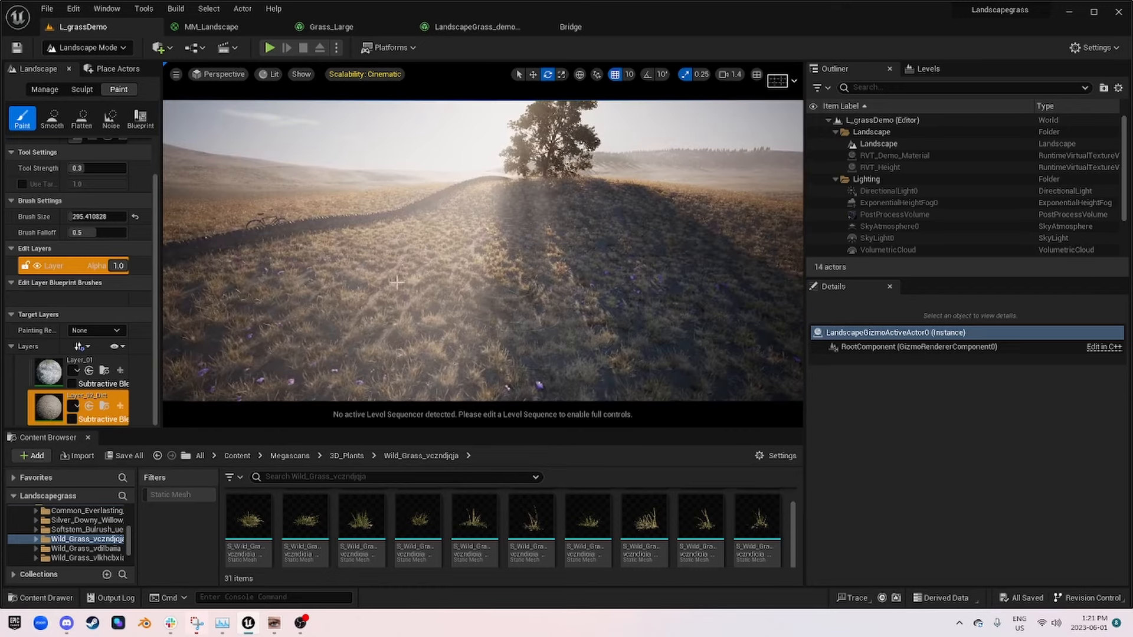
key(w)
mouse_move(449, 291)
right_down()
mouse_move(455, 242)
mouse_move(472, 283)
mouse_move(476, 242)
right_up()
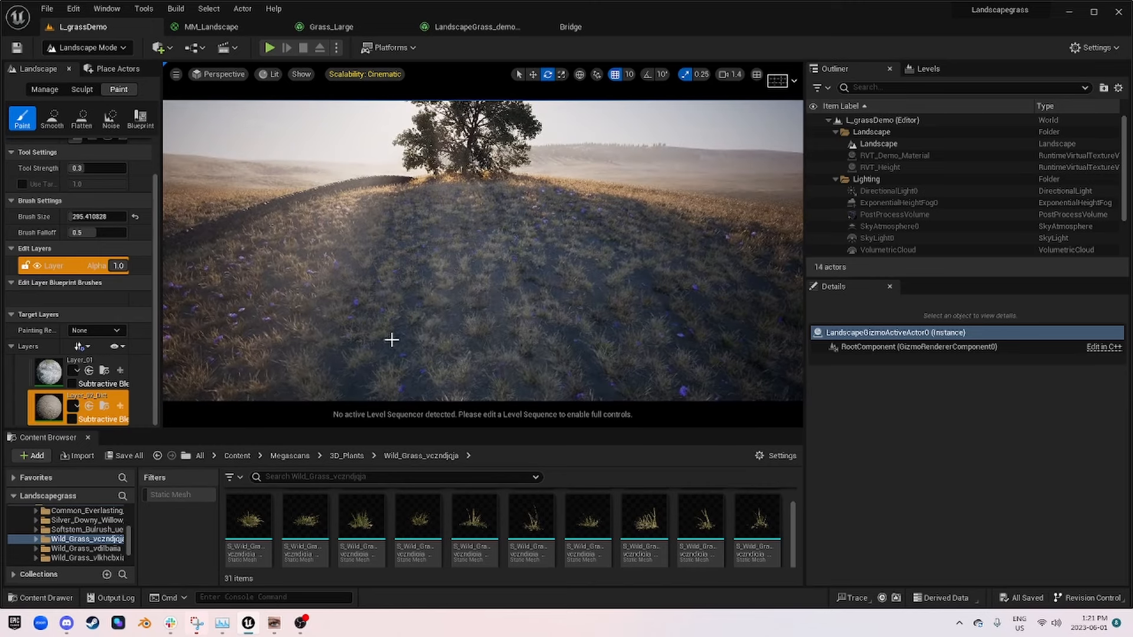
Step: Assign the S_Wild_Grass_vczndjqja_Var12_lod1 mesh to the first grass variety of LandscapeGrass_demo_01 and save the asset
click(535, 534)
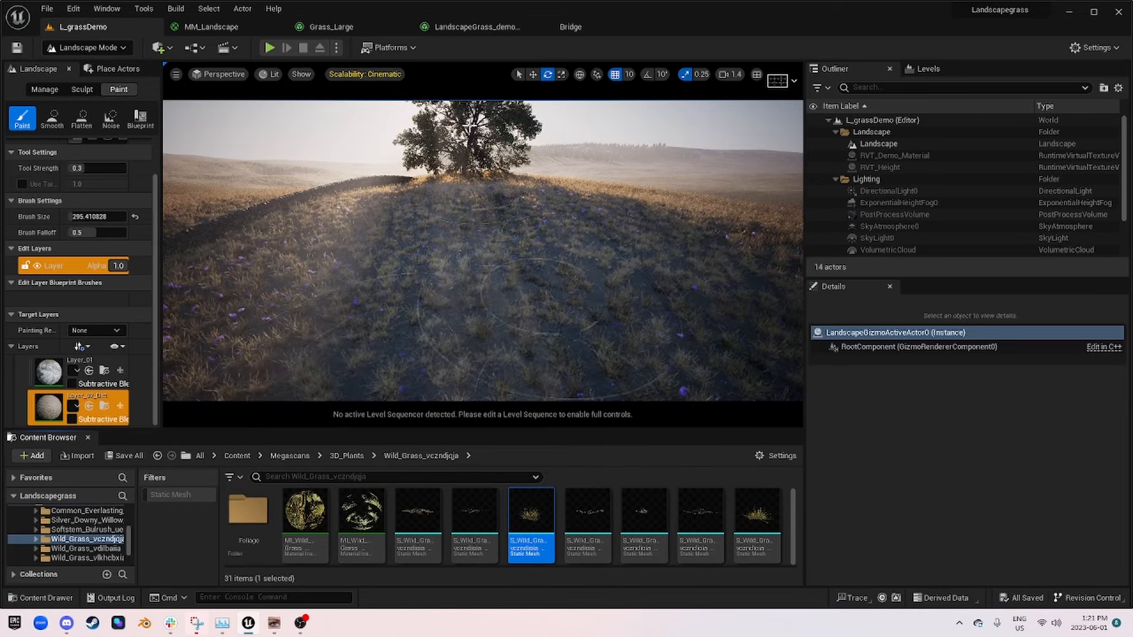
click(481, 27)
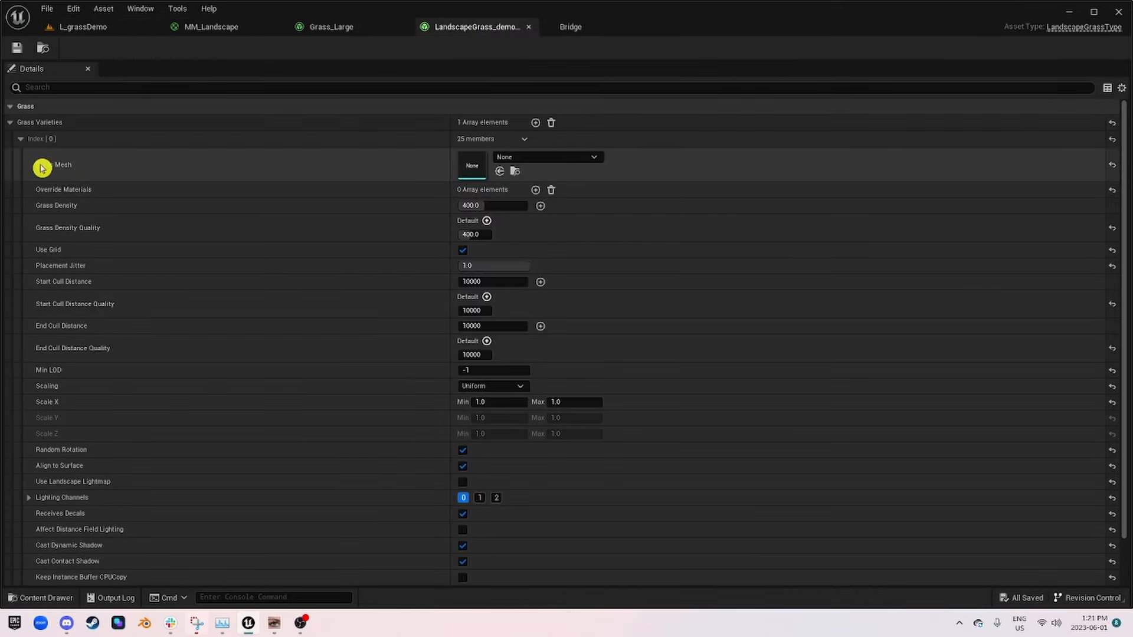
click(501, 175)
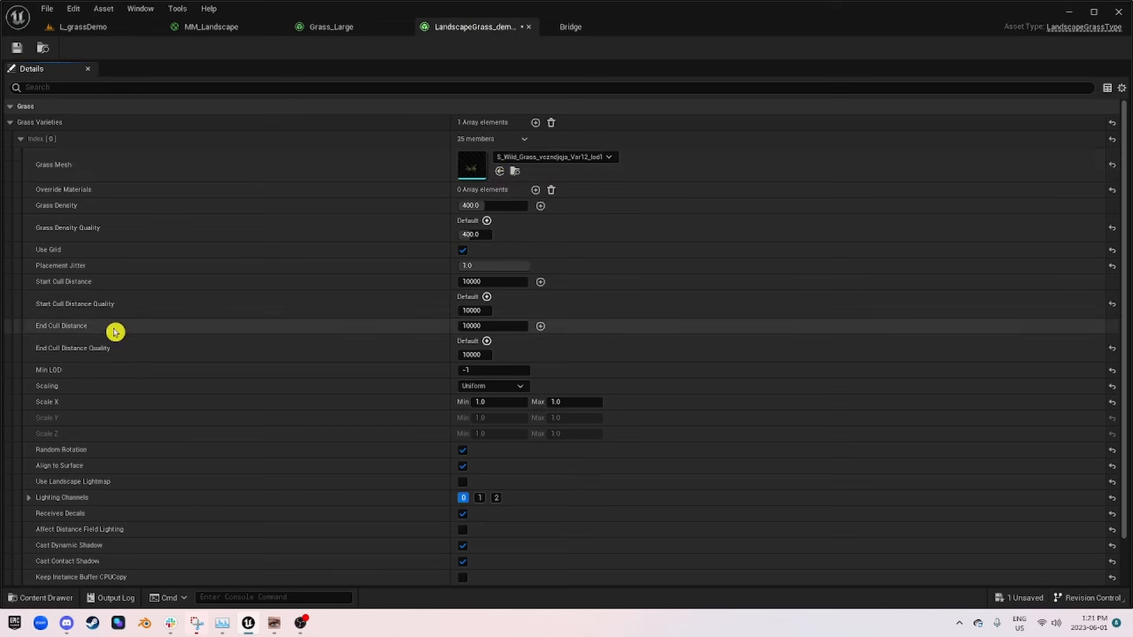
click(16, 48)
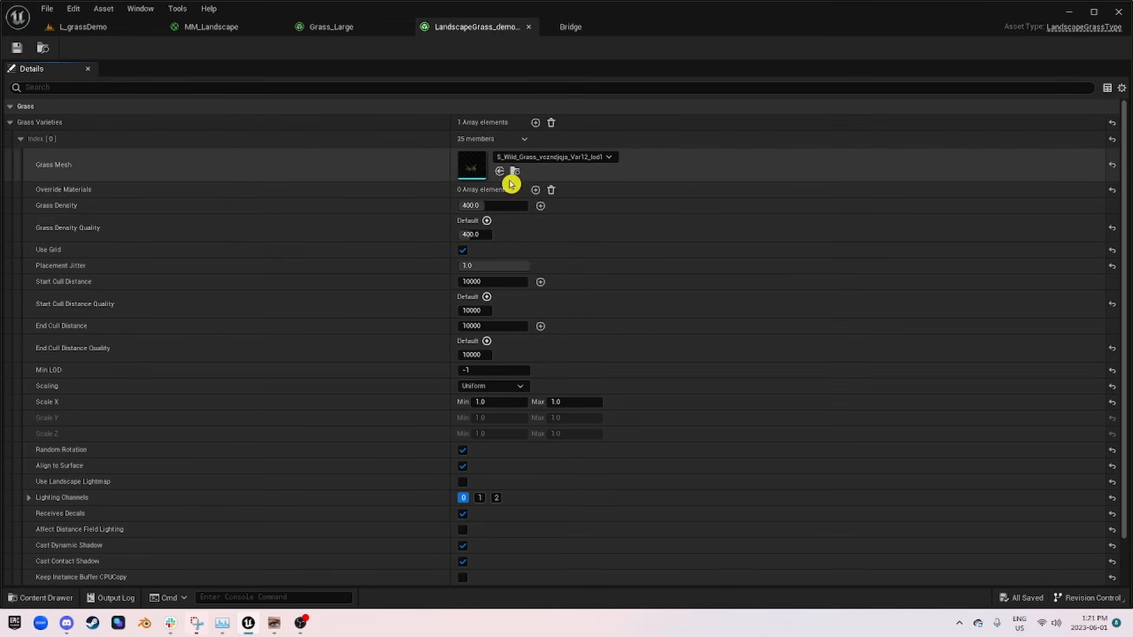
Step: Set the grass type of MM_Landscape's Landscape Grass node to LandscapeGrass_demo_01 and apply the material
click(224, 32)
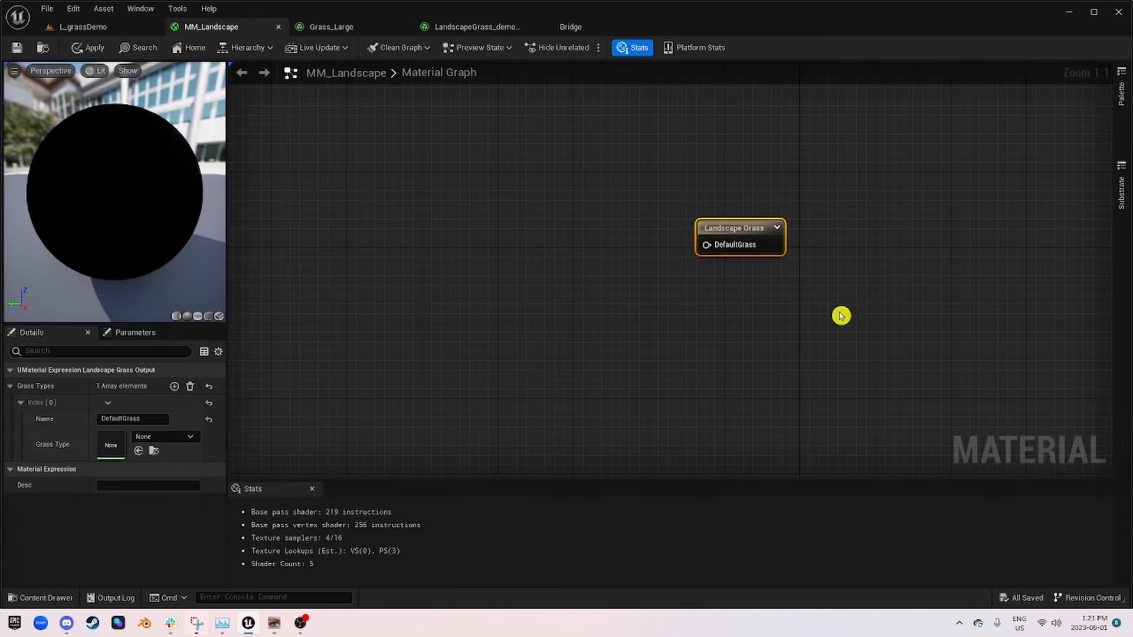
right_drag(841, 315, 739, 321)
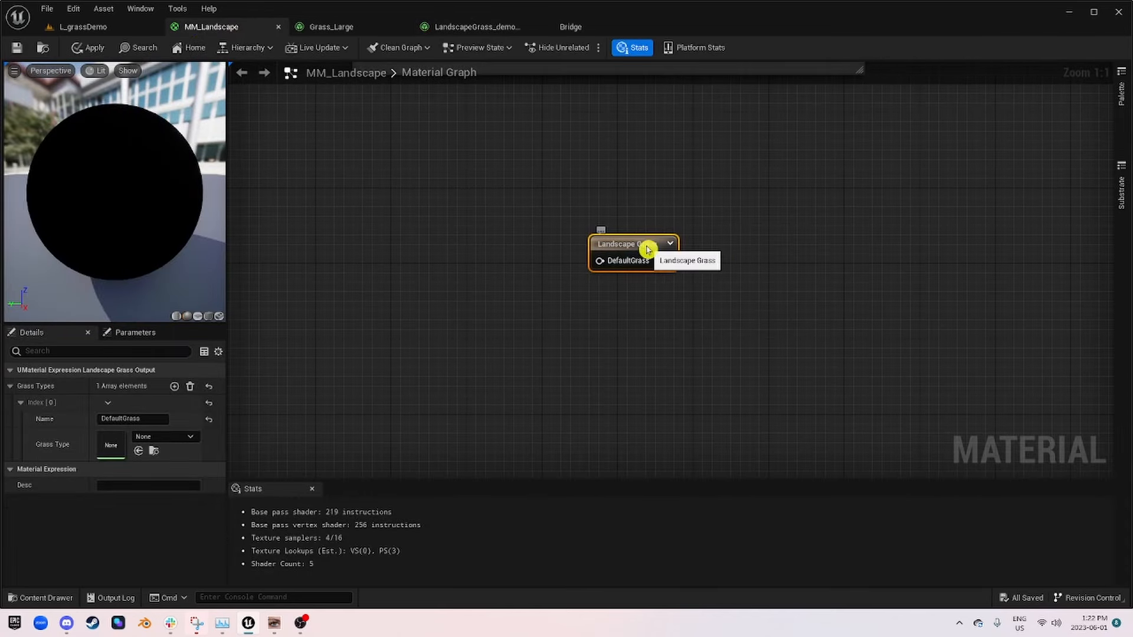
drag(526, 187, 791, 314)
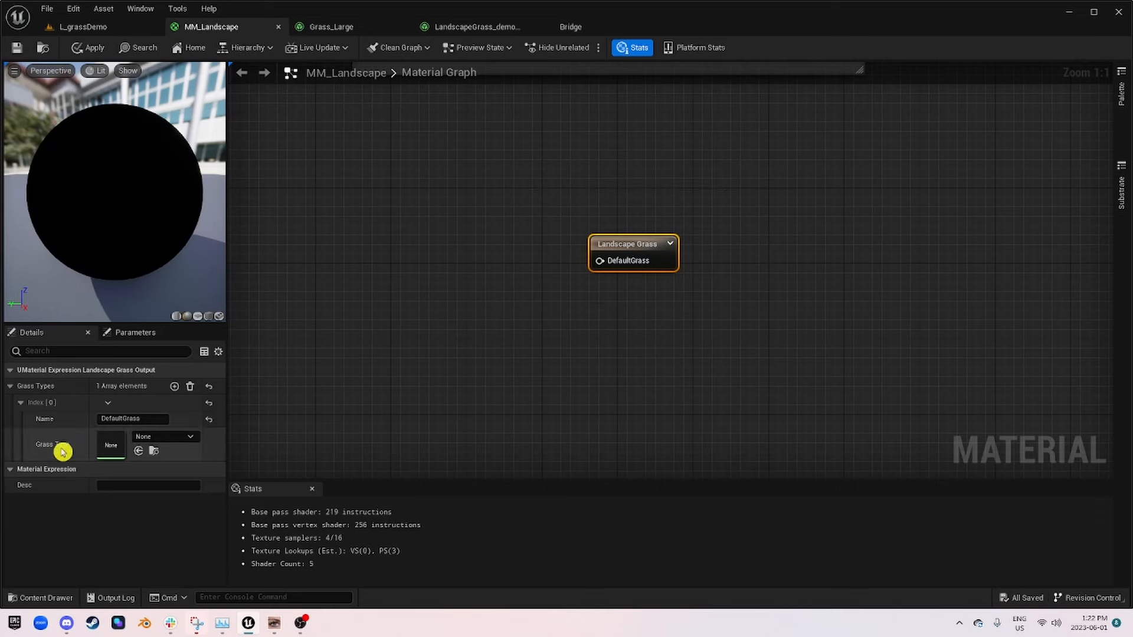
click(183, 441)
scroll(255, 310, down, 2)
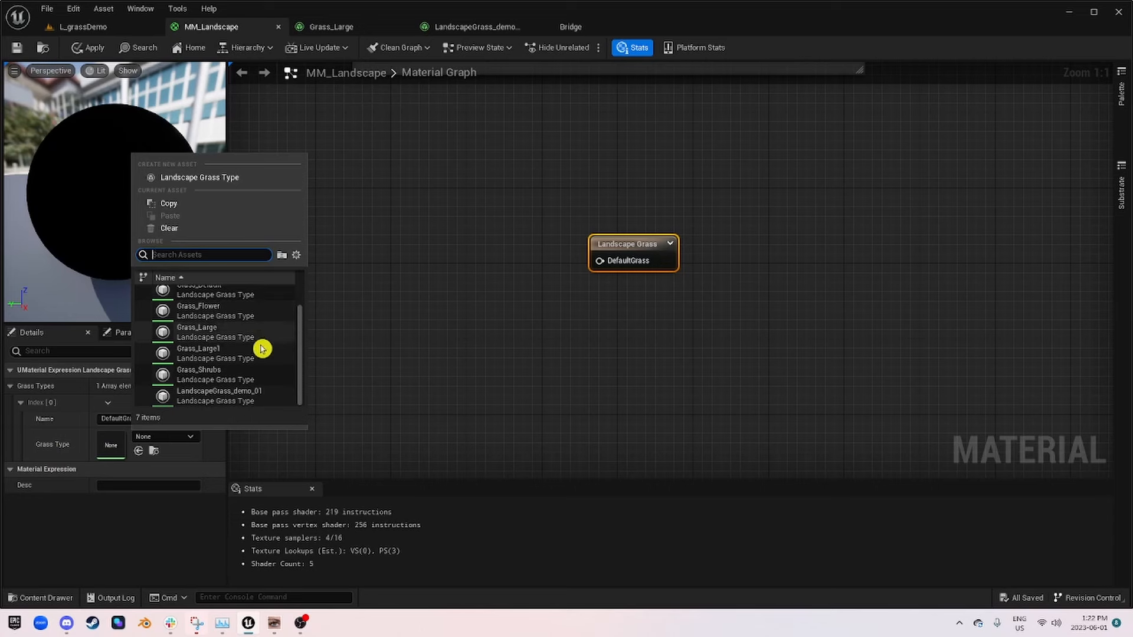
click(208, 398)
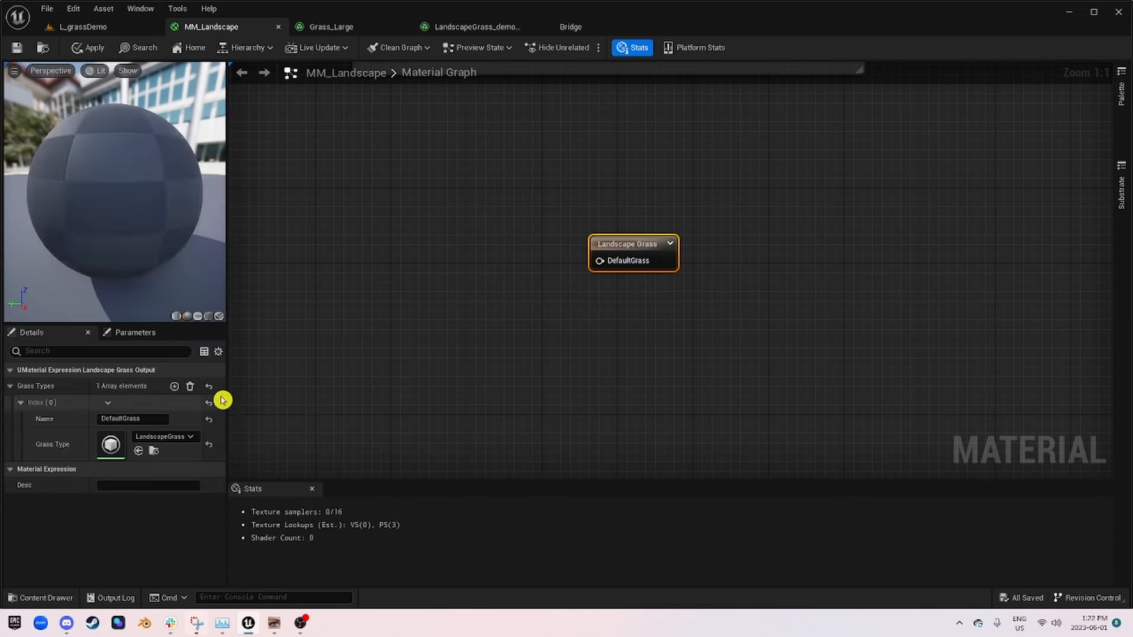
click(561, 400)
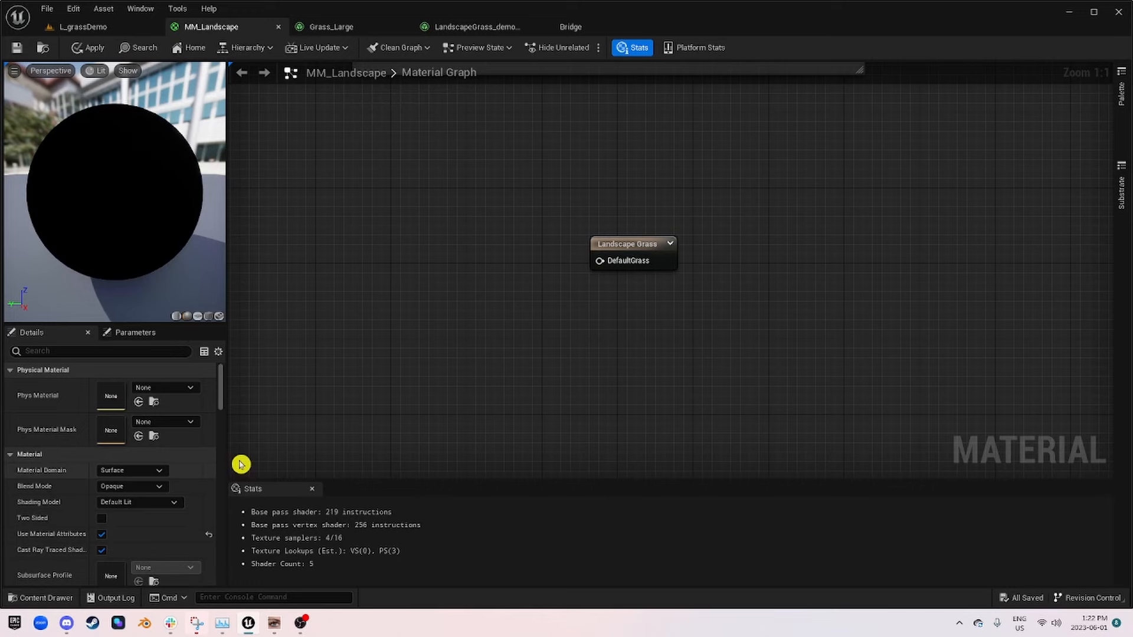
click(89, 47)
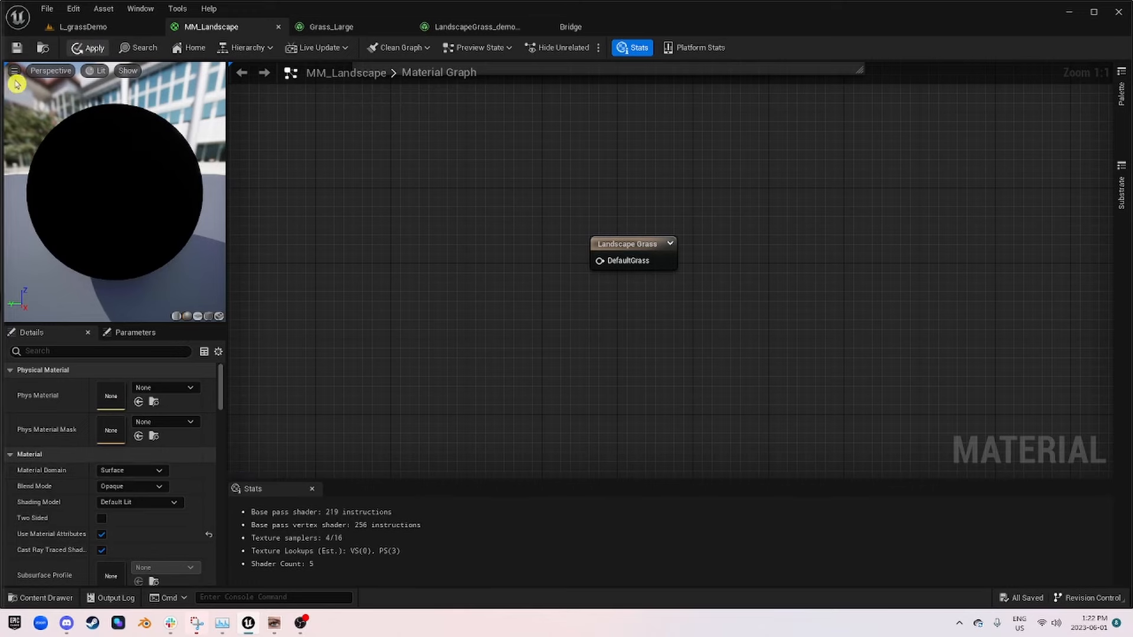
Step: Check the landscape around the tree in L_grassDemo for the newly assigned grass
right_drag(429, 231, 779, 408)
scroll(778, 403, down, 3)
click(80, 27)
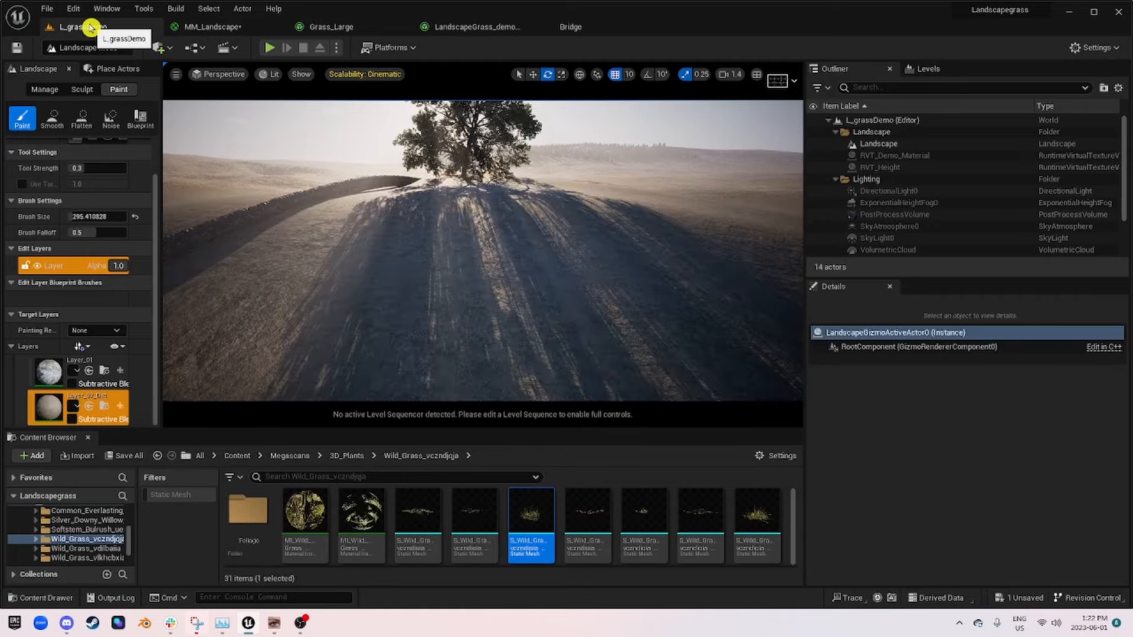
mouse_move(612, 257)
right_down()
mouse_move(531, 227)
mouse_move(643, 233)
mouse_move(582, 240)
mouse_move(679, 283)
mouse_move(591, 253)
mouse_move(435, 235)
right_up()
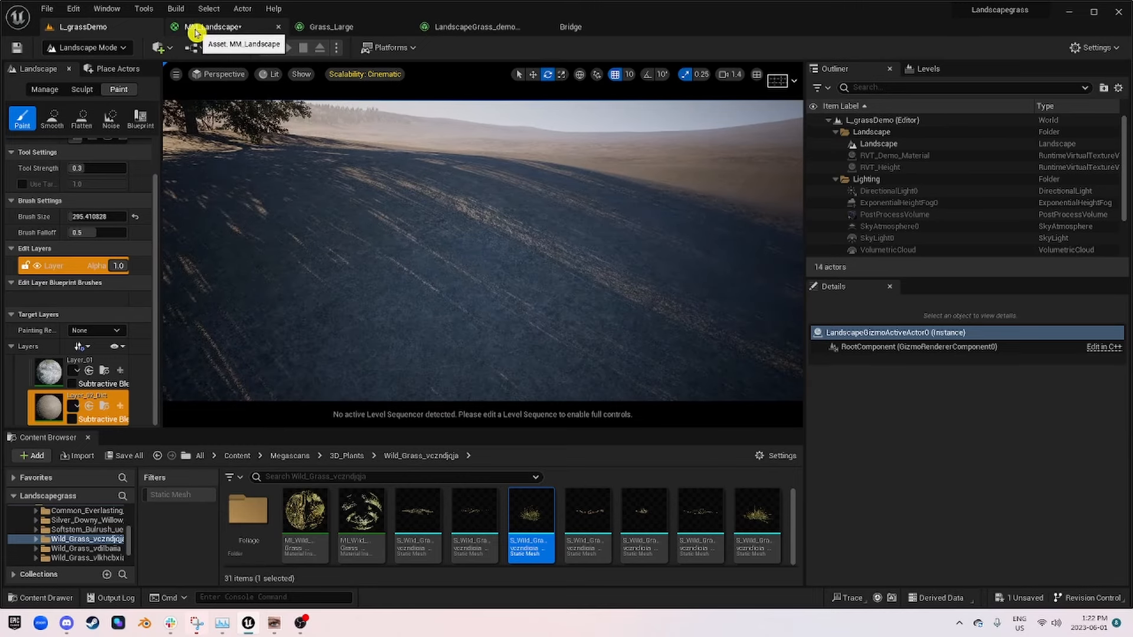
Step: Reposition the Landscape Grass node below the Output RVT group in the MM_Landscape graph
click(195, 32)
scroll(554, 228, down, 3)
scroll(537, 238, up, 3)
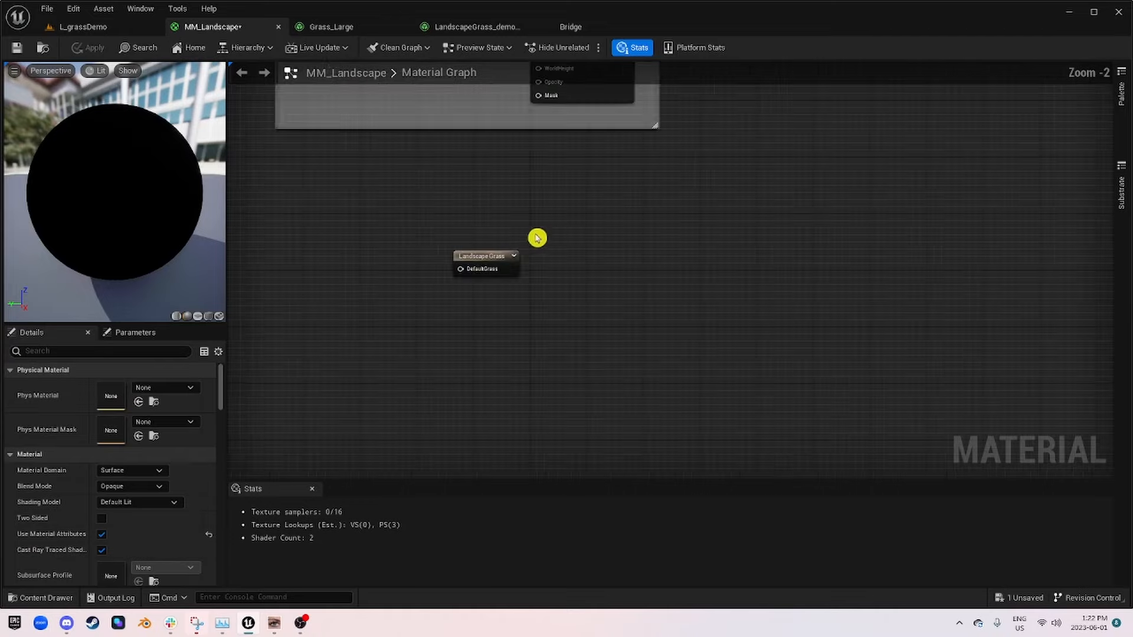
right_drag(384, 253, 551, 226)
drag(640, 235, 710, 254)
right_drag(463, 174, 652, 327)
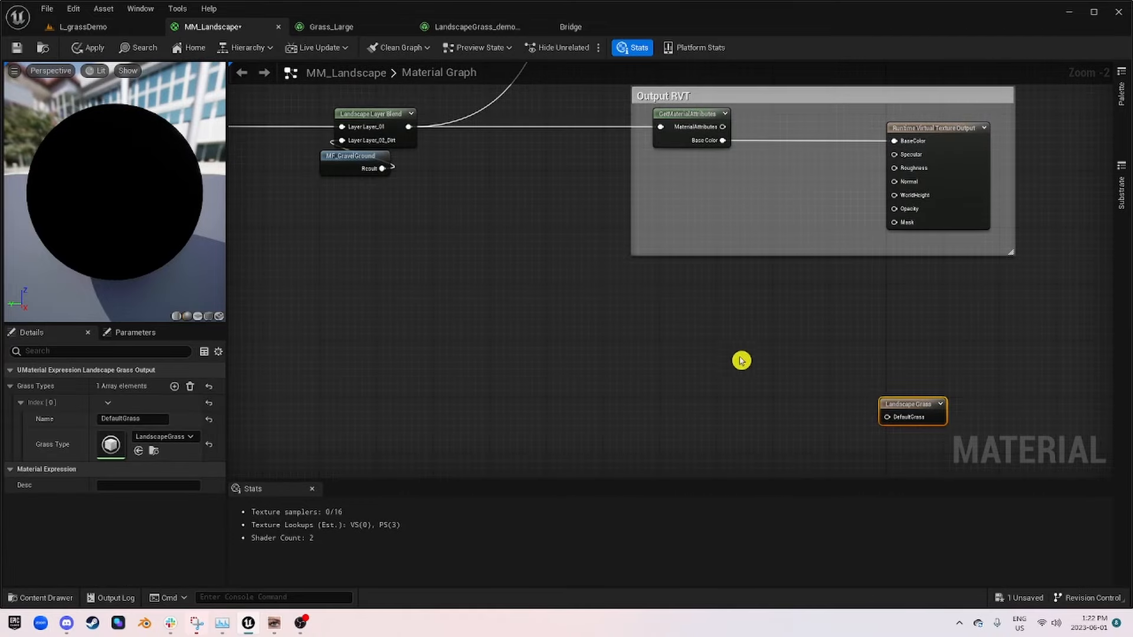
Step: Add a LandscapeLayerSample node in front of the Landscape Grass node
right_drag(741, 361, 614, 205)
right_click(508, 260)
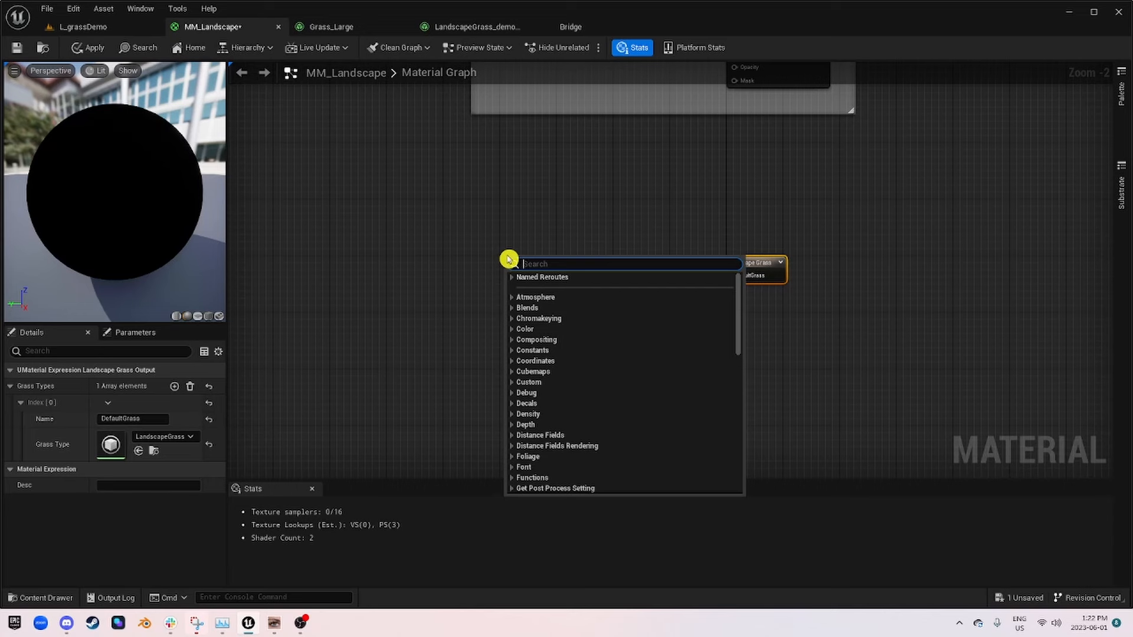
text(landscape)
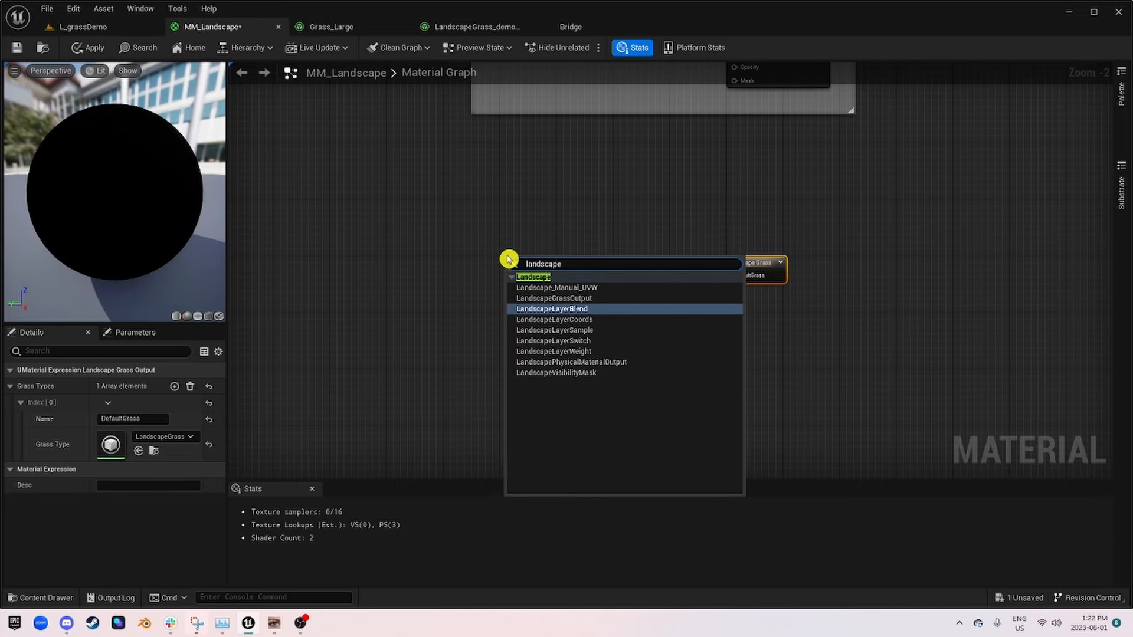
click(560, 330)
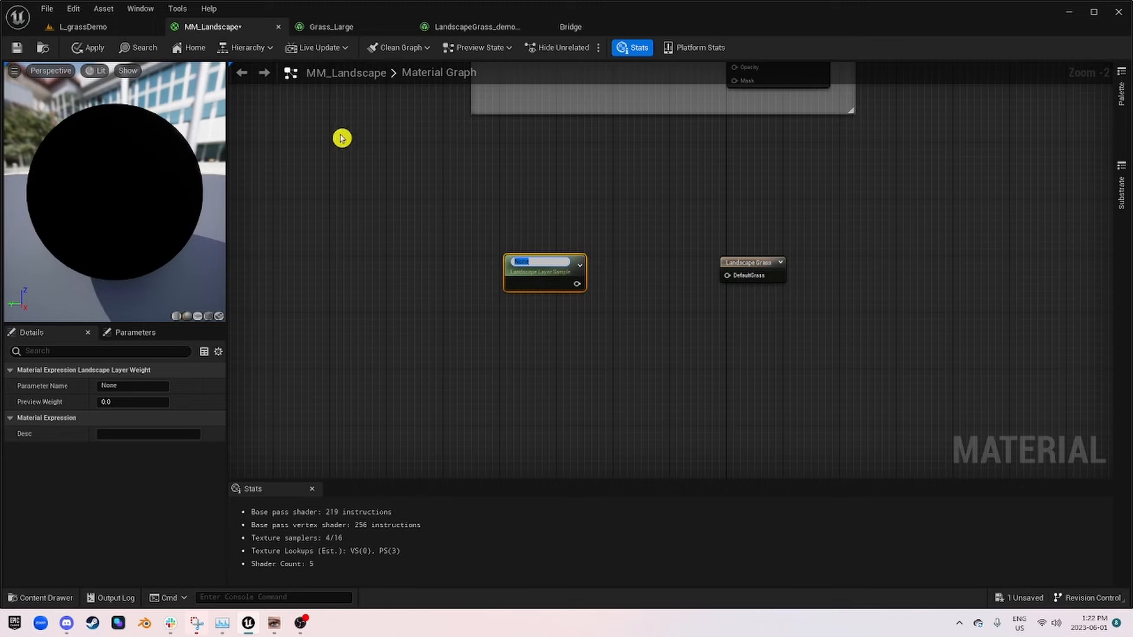
Step: Inspect the layer names defined in the Landscape Layer Blend node, expanding the first layer's settings
right_drag(339, 131, 641, 372)
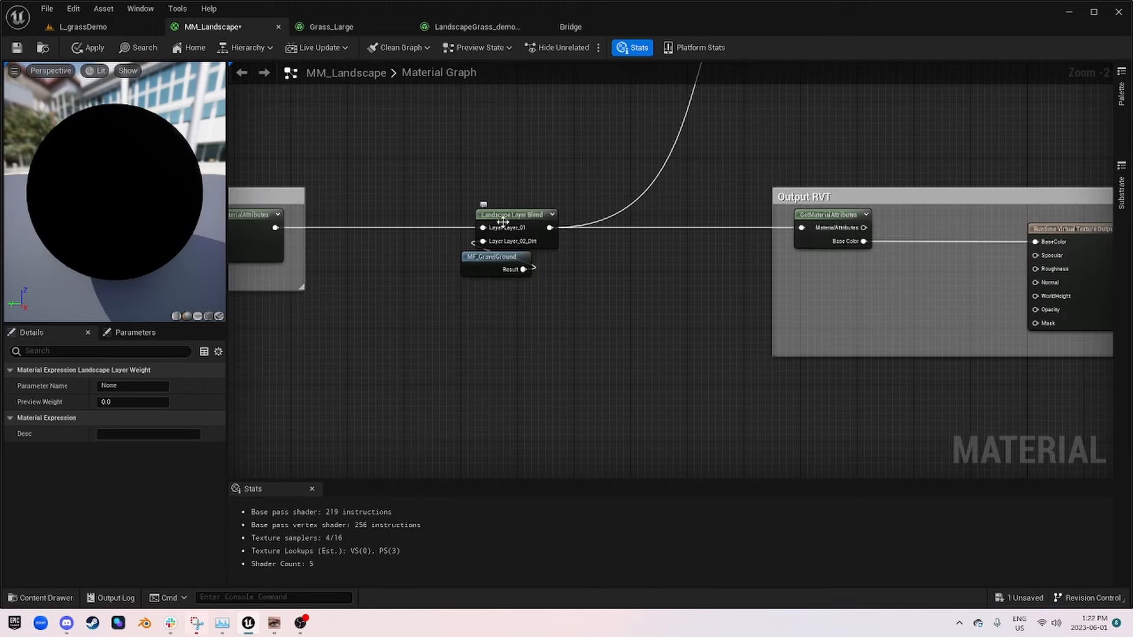
right_drag(774, 394, 409, 150)
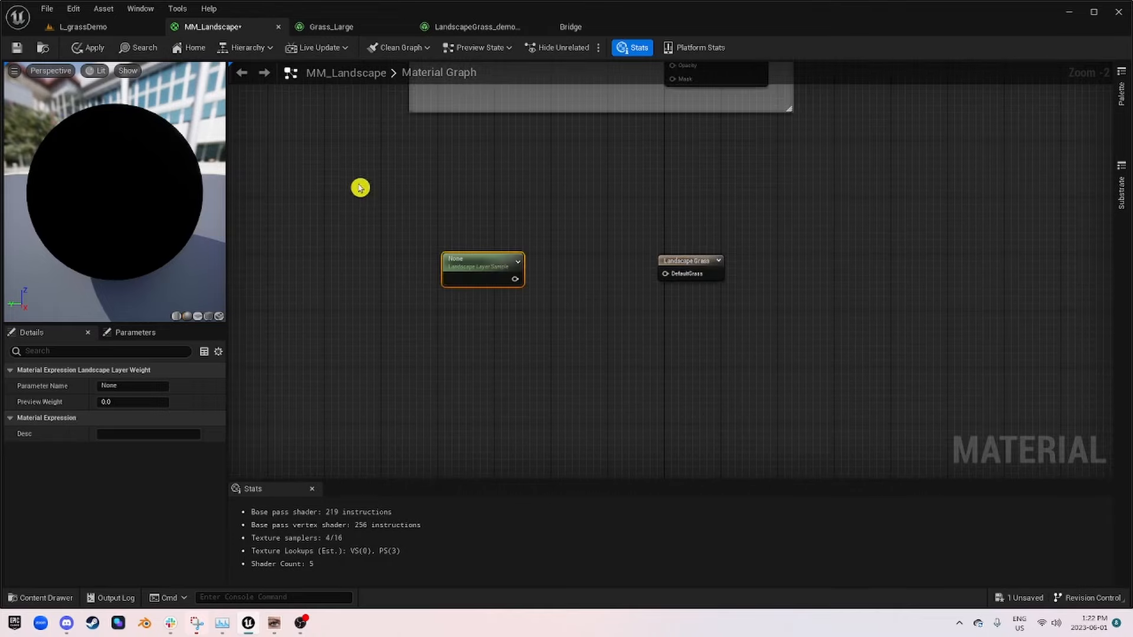
right_drag(360, 188, 557, 314)
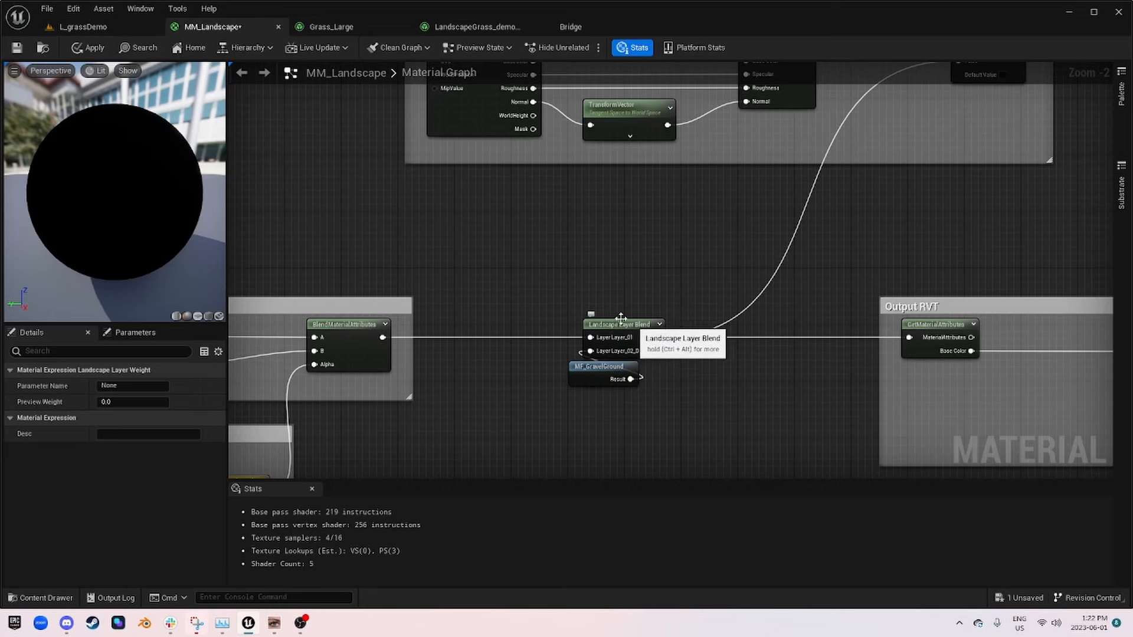
click(648, 324)
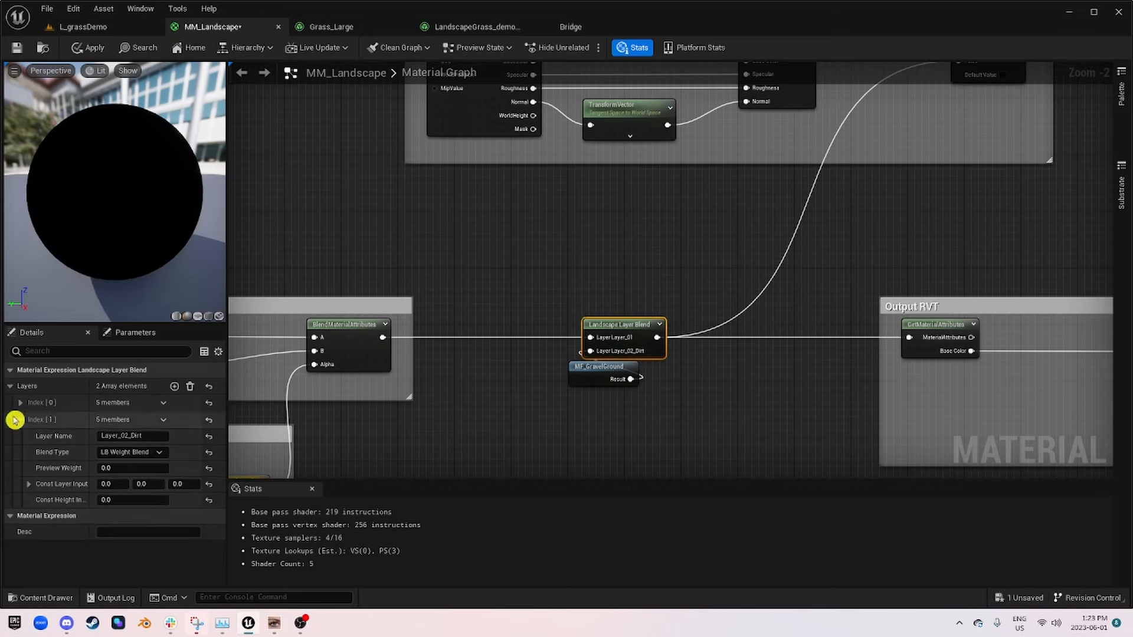
click(20, 403)
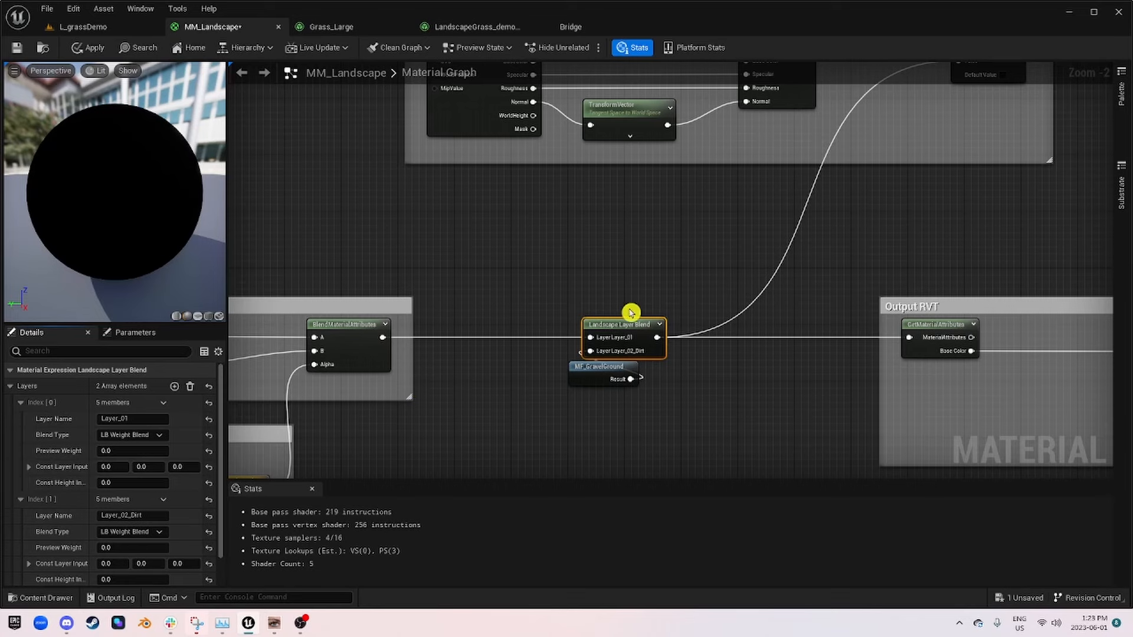
Step: Copy the Layer_01 name from the Landscape Layer Blend node into the Landscape Layer Sample node's parameter name
scroll(688, 323, up, 2)
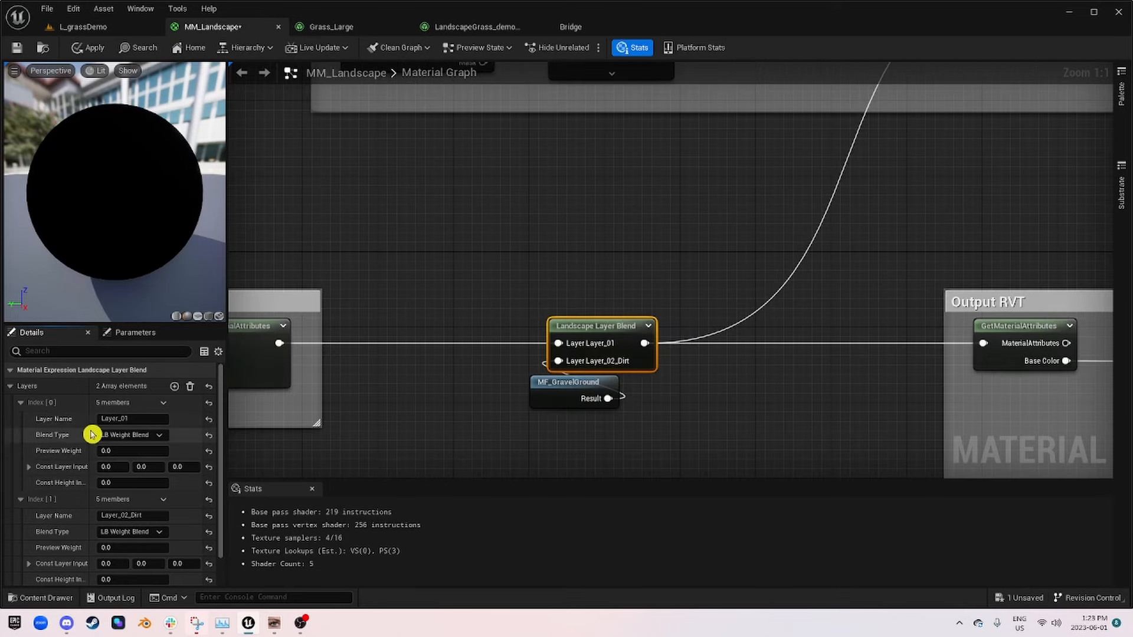
click(152, 419)
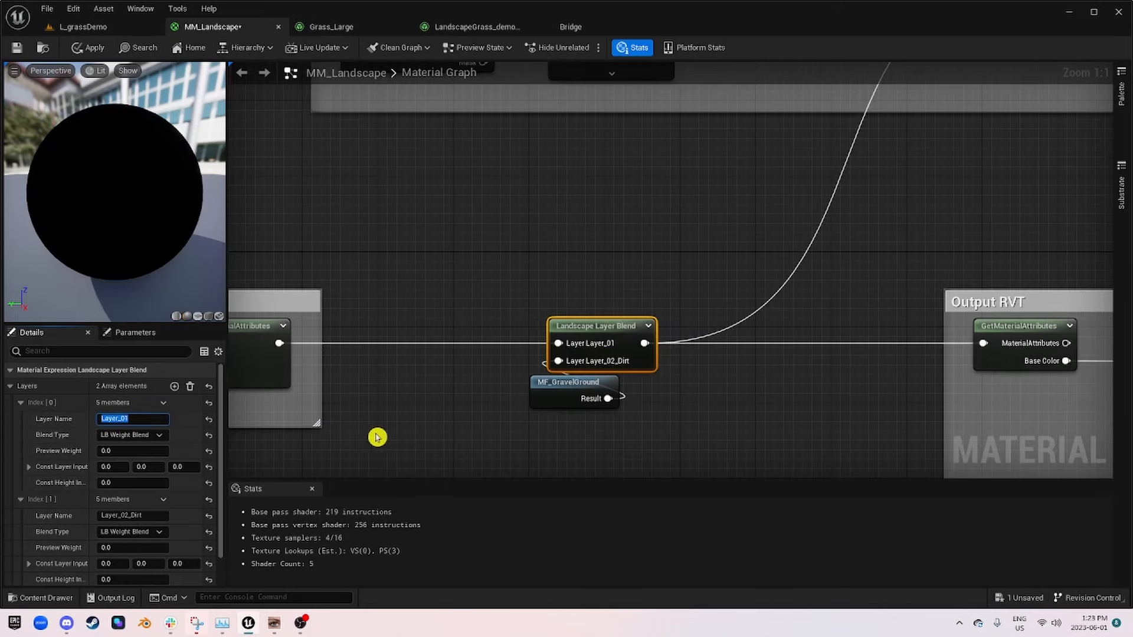
right_drag(774, 430, 566, 172)
scroll(567, 172, down, 2)
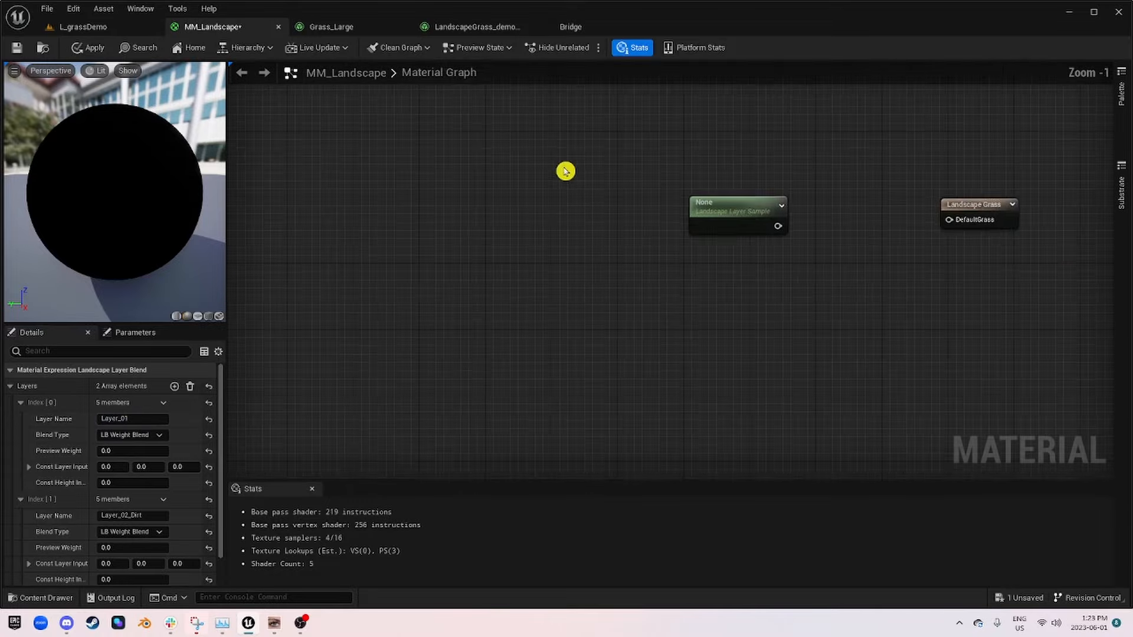
right_drag(653, 201, 445, 253)
scroll(463, 251, up, 2)
click(511, 260)
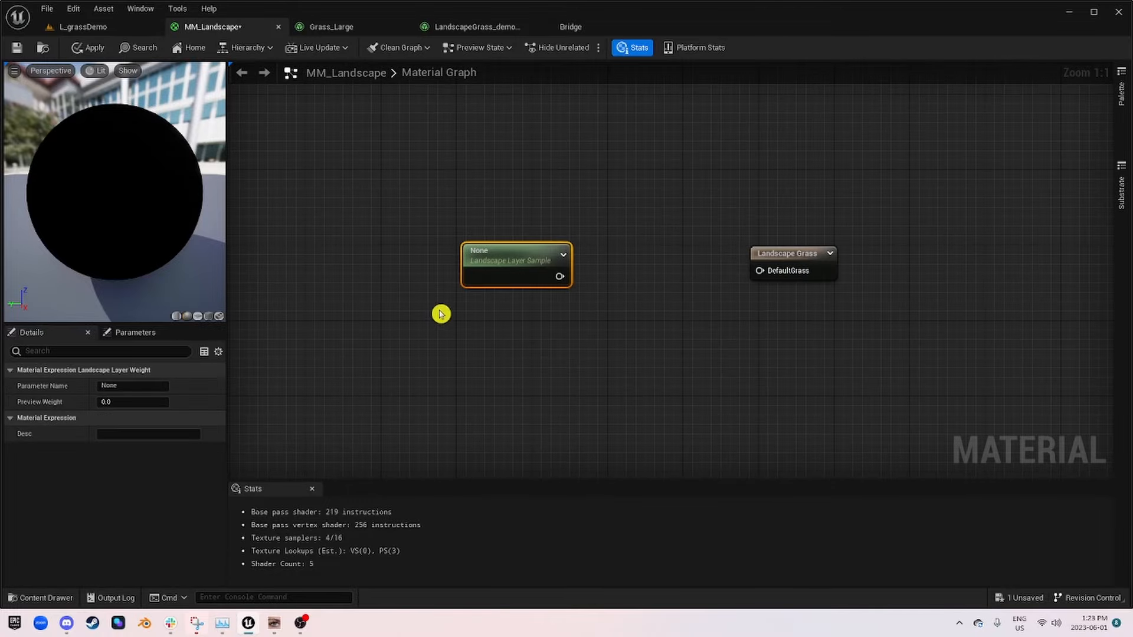
click(144, 387)
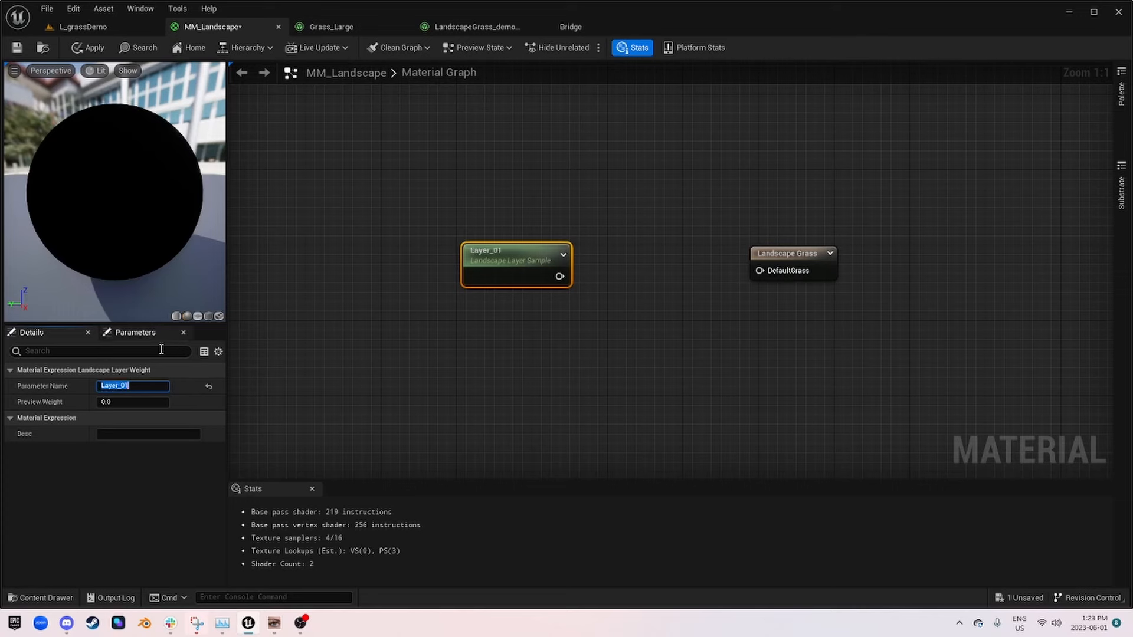
Step: Connect the Layer_01 sample output to the Landscape Grass node's DefaultGrass input and apply the material
drag(564, 274, 760, 270)
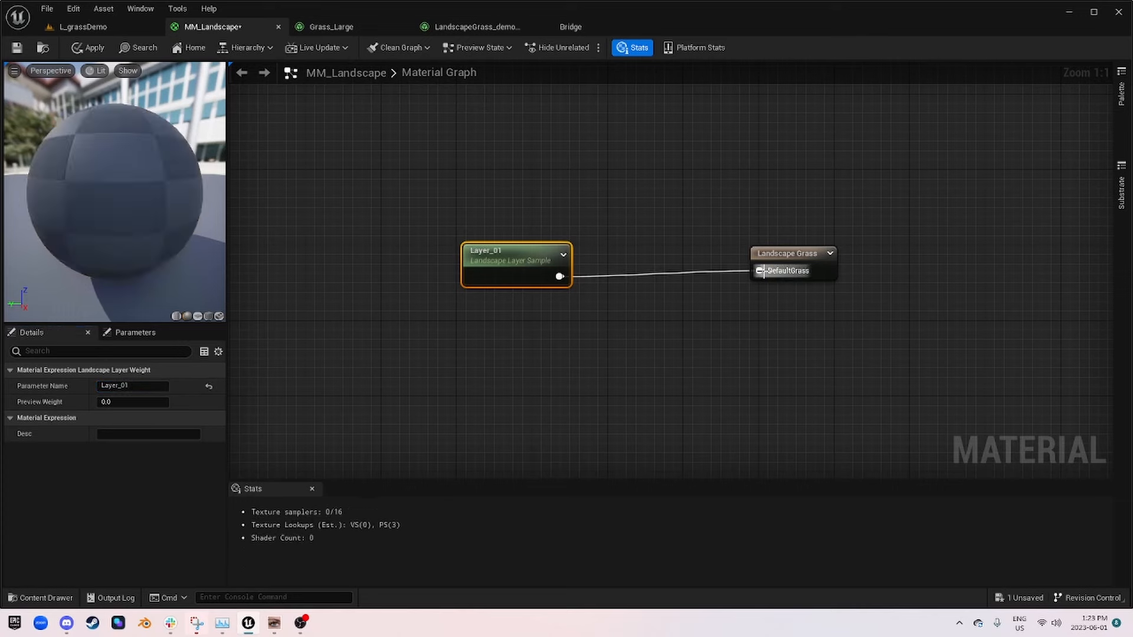
click(91, 47)
Step: Inspect how the grass is distributed over the terrain in L_grassDemo, both up close and from a distance
click(89, 26)
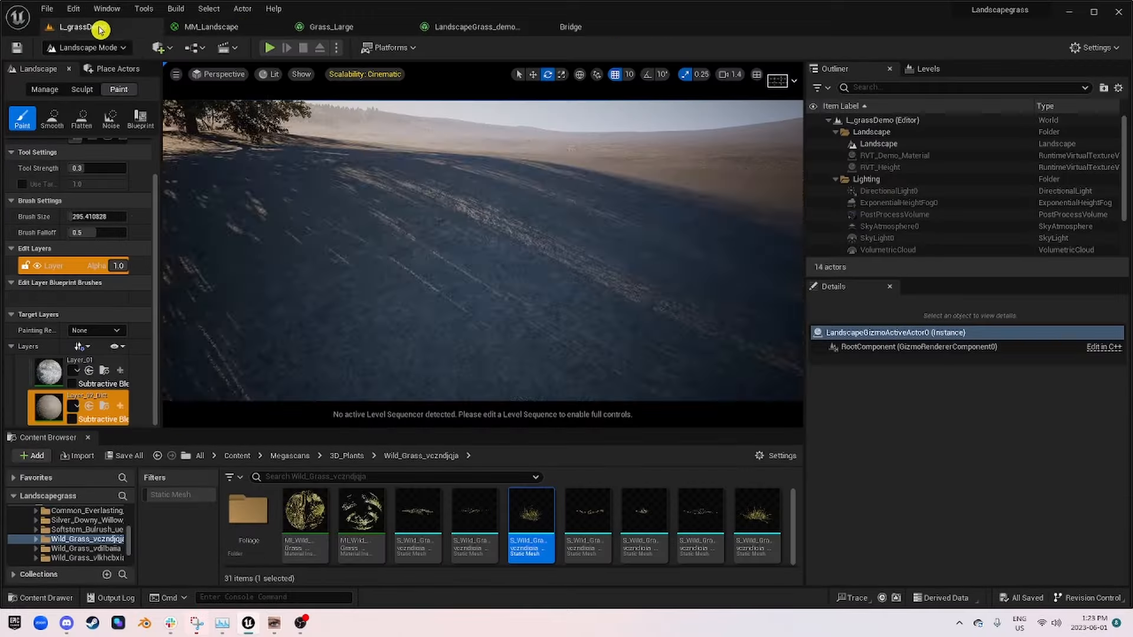
right_drag(268, 132, 513, 231)
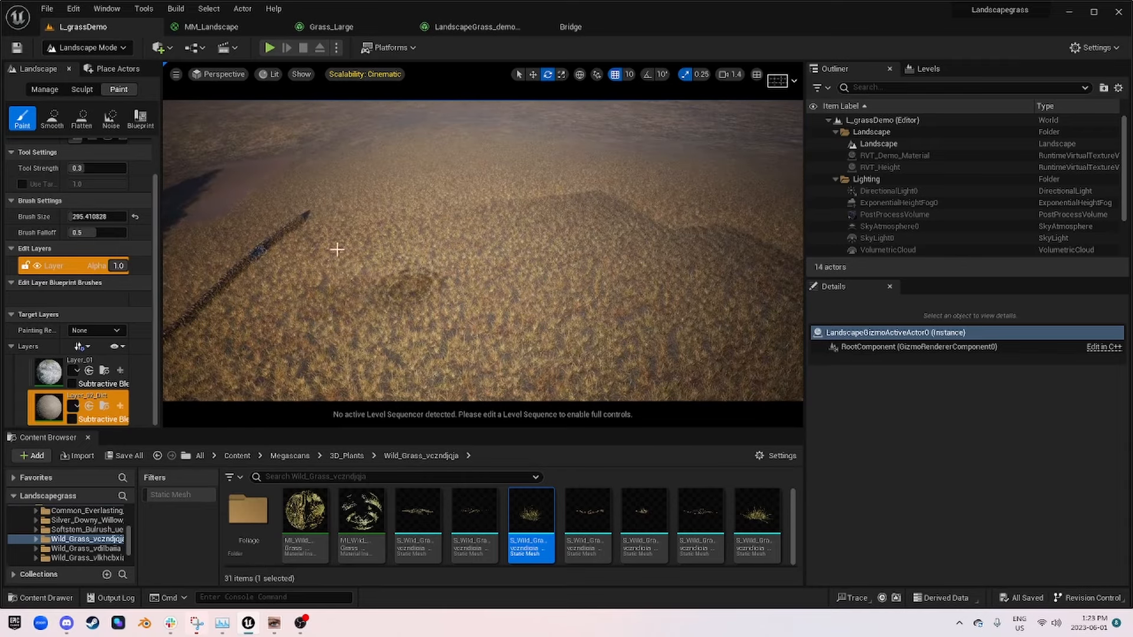
mouse_move(527, 269)
right_down()
mouse_move(472, 248)
mouse_move(507, 275)
right_up()
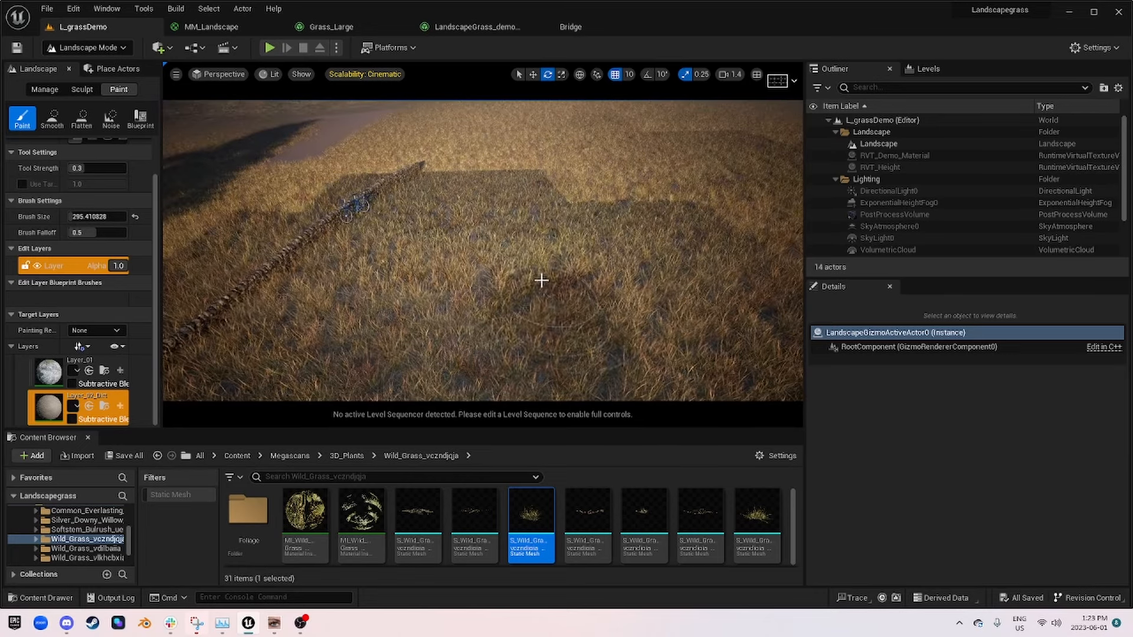
mouse_move(541, 280)
right_down()
mouse_move(535, 254)
mouse_move(564, 301)
right_up()
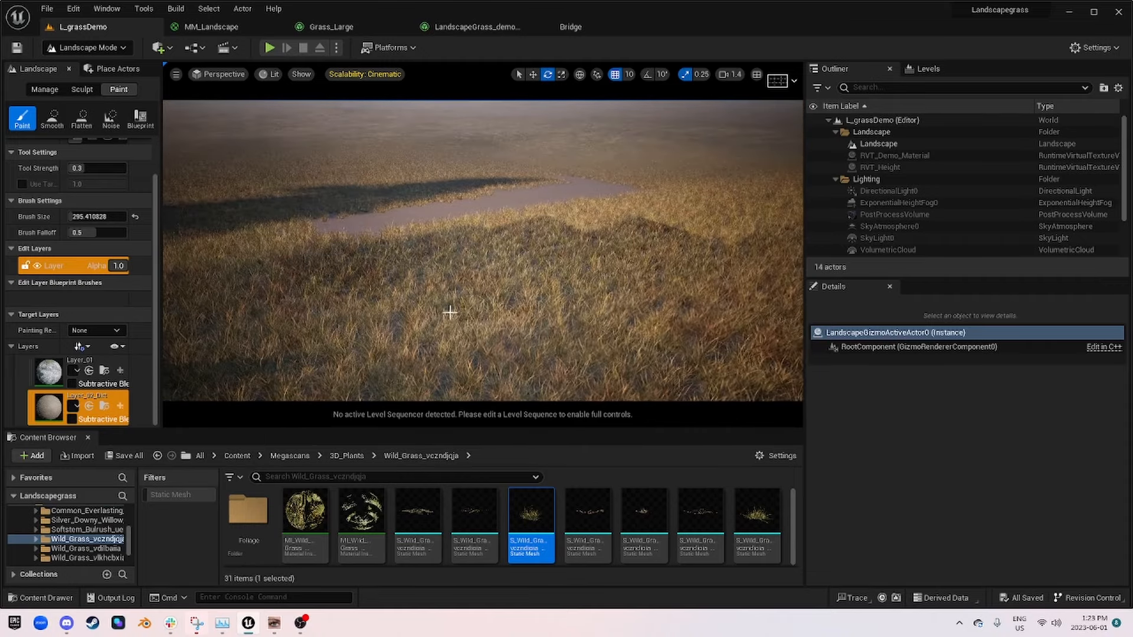
right_drag(509, 304, 487, 298)
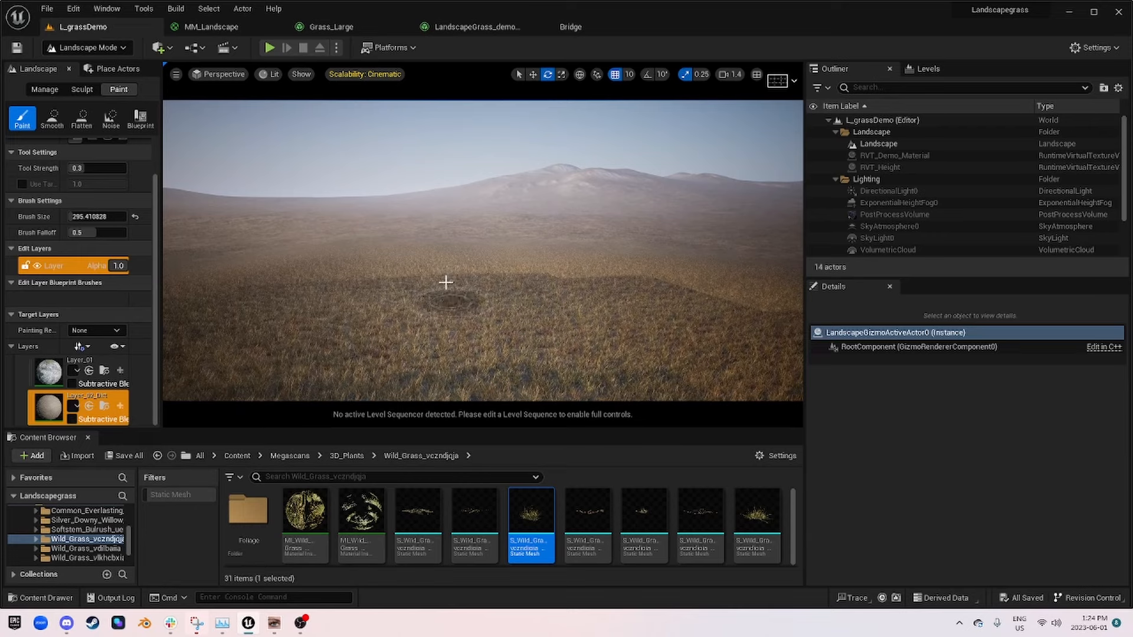
mouse_move(458, 287)
right_down()
mouse_move(517, 252)
mouse_move(493, 226)
mouse_move(472, 236)
mouse_move(466, 274)
mouse_move(479, 287)
mouse_move(495, 245)
mouse_move(578, 239)
mouse_move(558, 239)
mouse_move(552, 263)
mouse_move(569, 271)
mouse_move(546, 231)
mouse_move(543, 271)
mouse_move(540, 262)
mouse_move(472, 278)
right_up()
scroll(515, 249, up, 1)
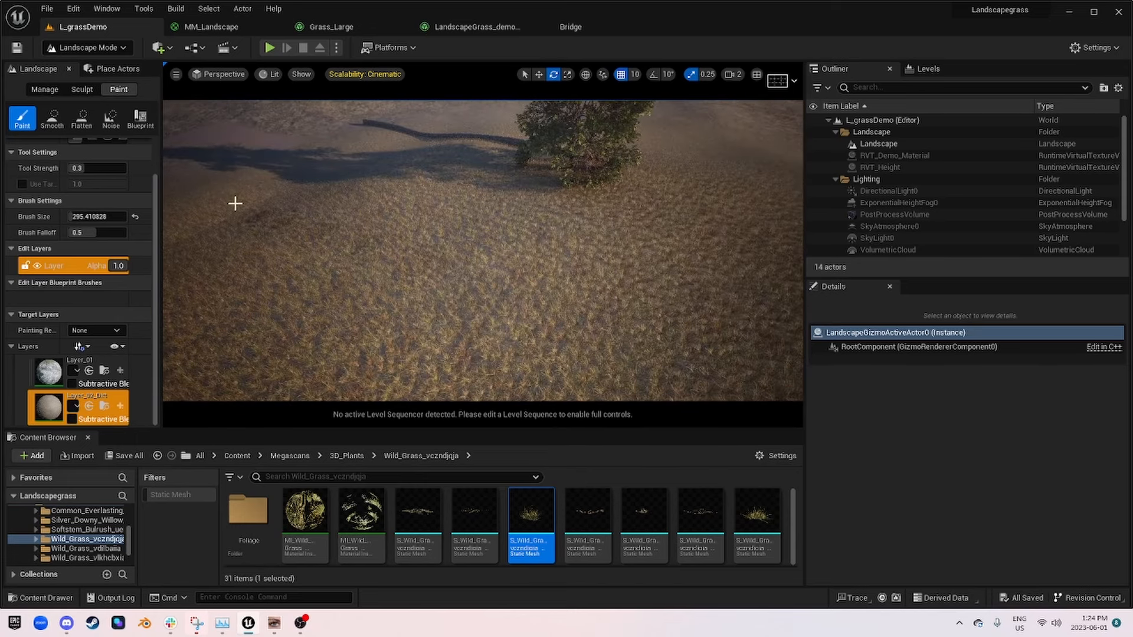
Step: Add a third layer element to the Landscape Layer Blend node in the MM_Landscape graph
click(222, 30)
right_drag(393, 171, 469, 237)
scroll(819, 368, down, 2)
drag(609, 329, 471, 324)
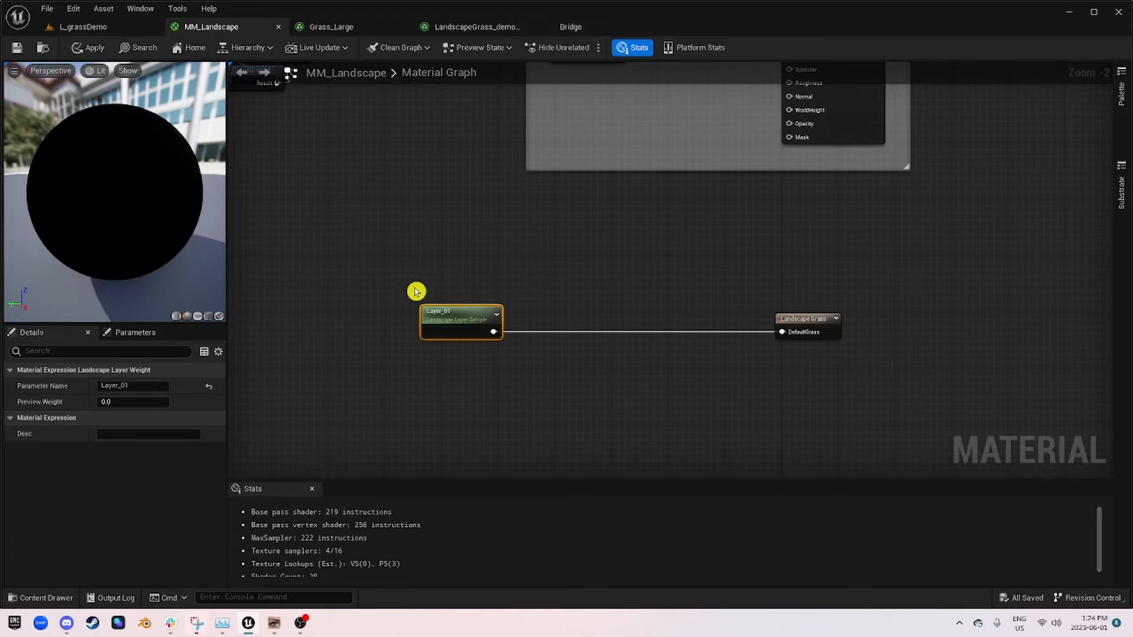
right_drag(420, 266, 674, 365)
right_drag(599, 289, 660, 359)
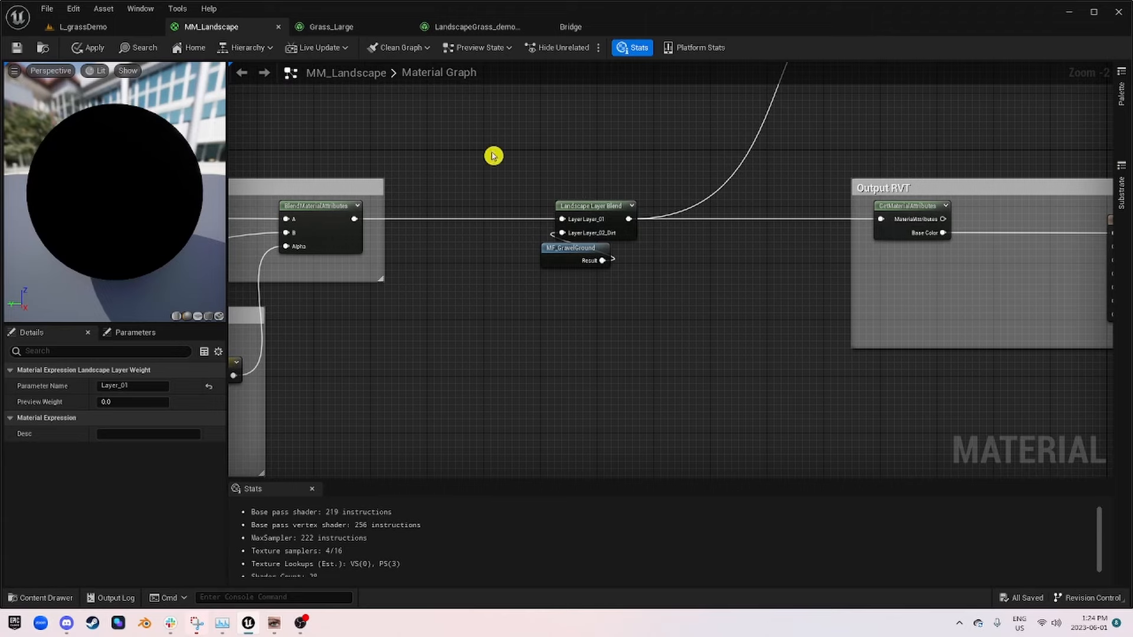
drag(493, 155, 640, 200)
click(582, 208)
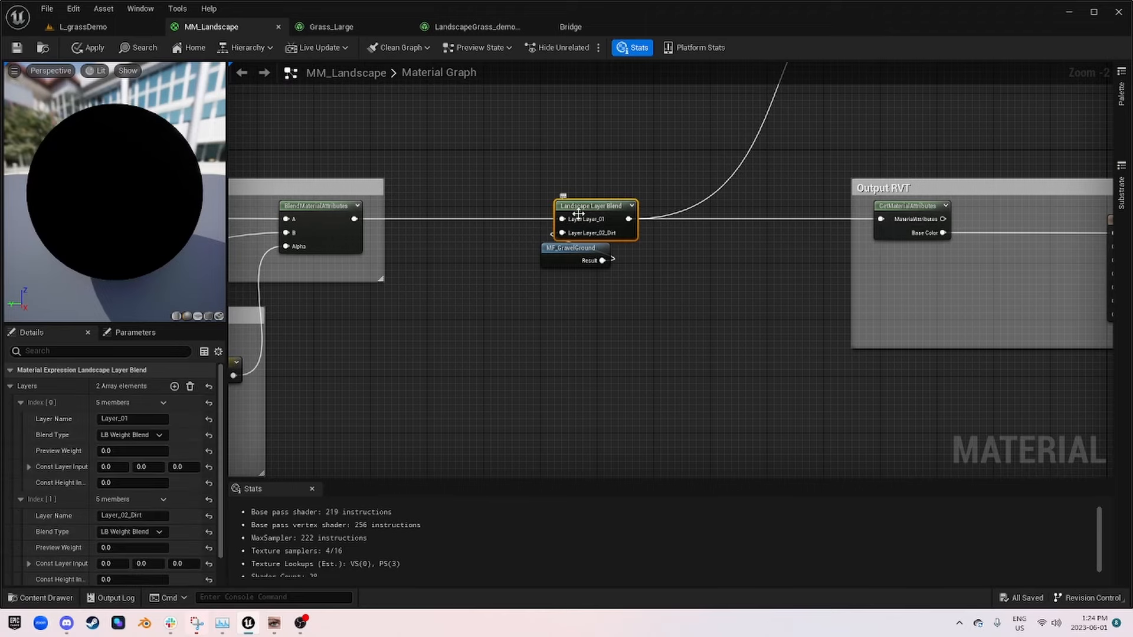
scroll(624, 311, up, 2)
right_drag(661, 358, 683, 321)
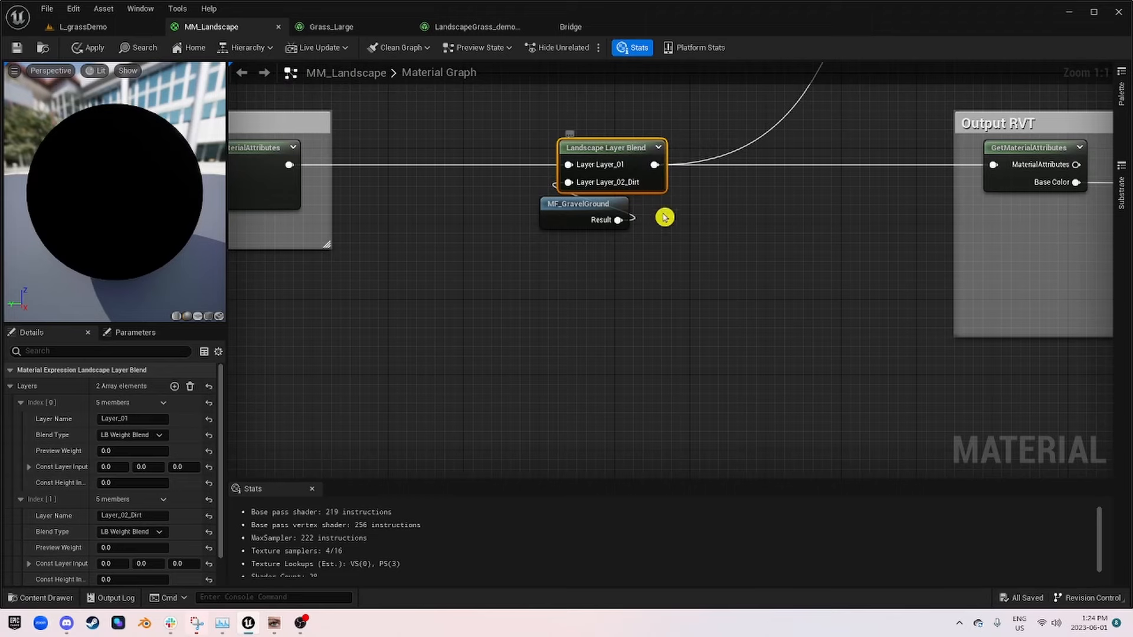
right_drag(663, 218, 776, 275)
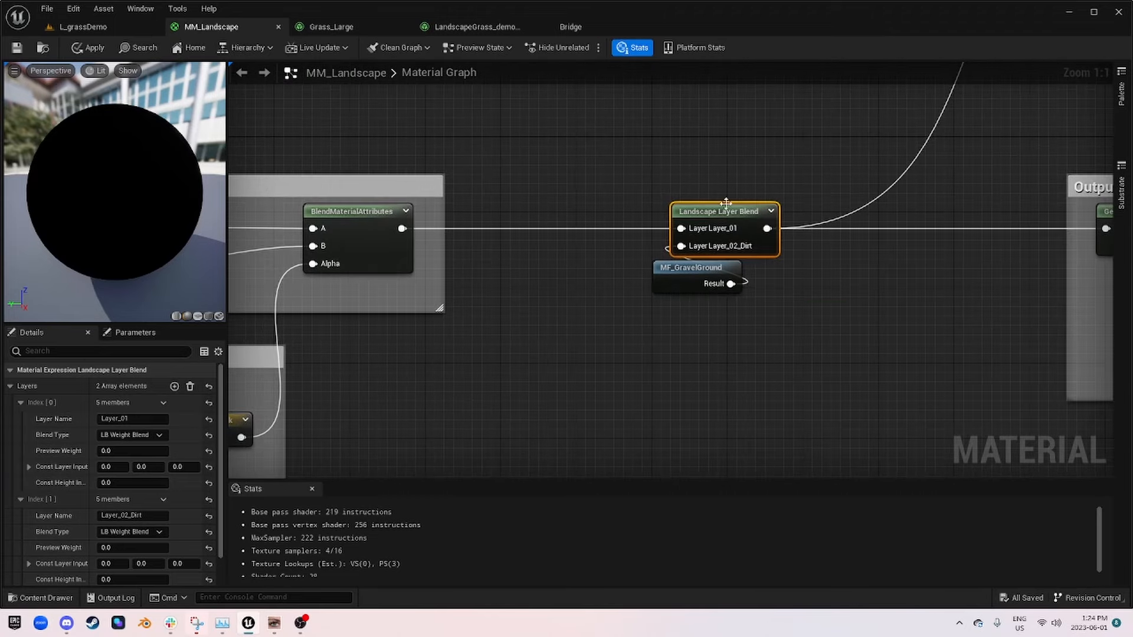
right_drag(708, 200, 815, 279)
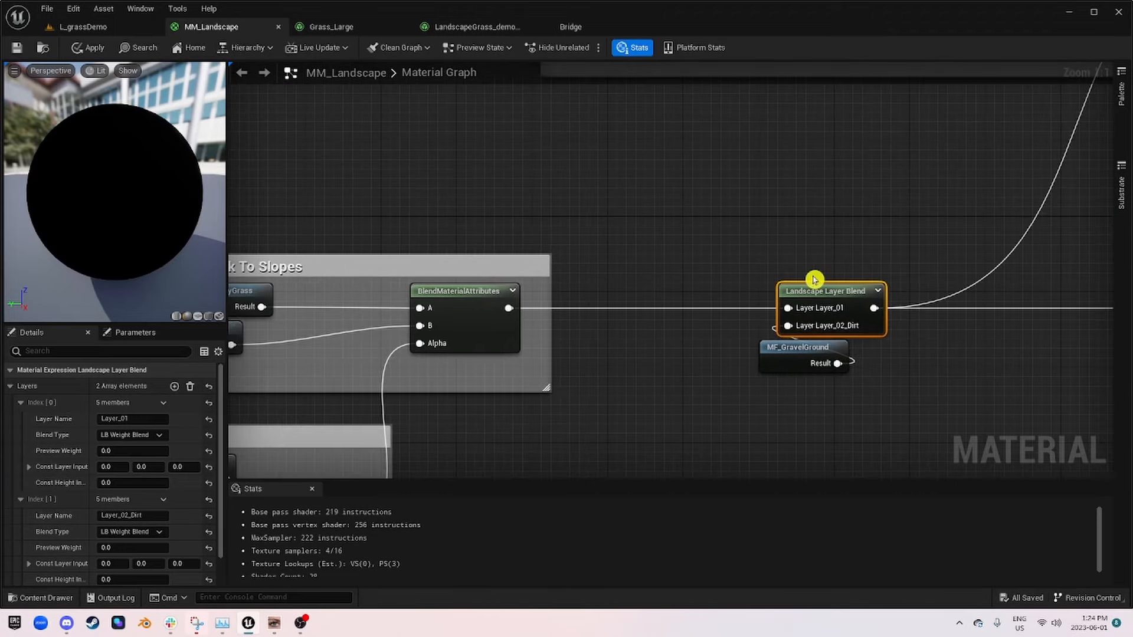
click(174, 386)
Step: Collapse the two existing layer entries and name the new third layer Layer_01_Grass
click(22, 403)
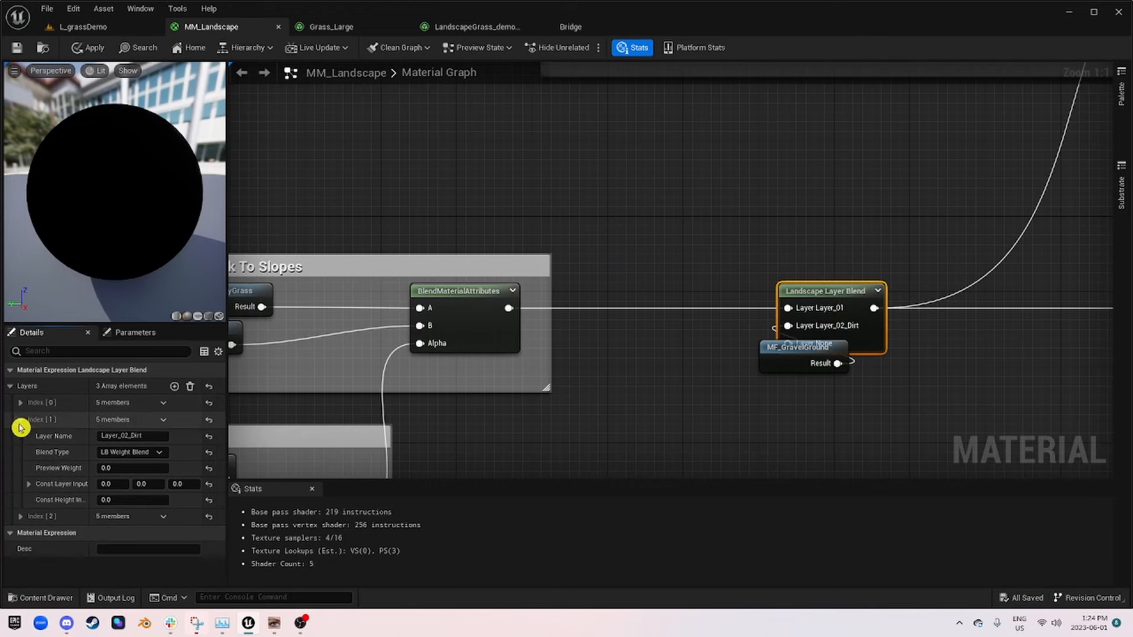
click(20, 420)
click(21, 437)
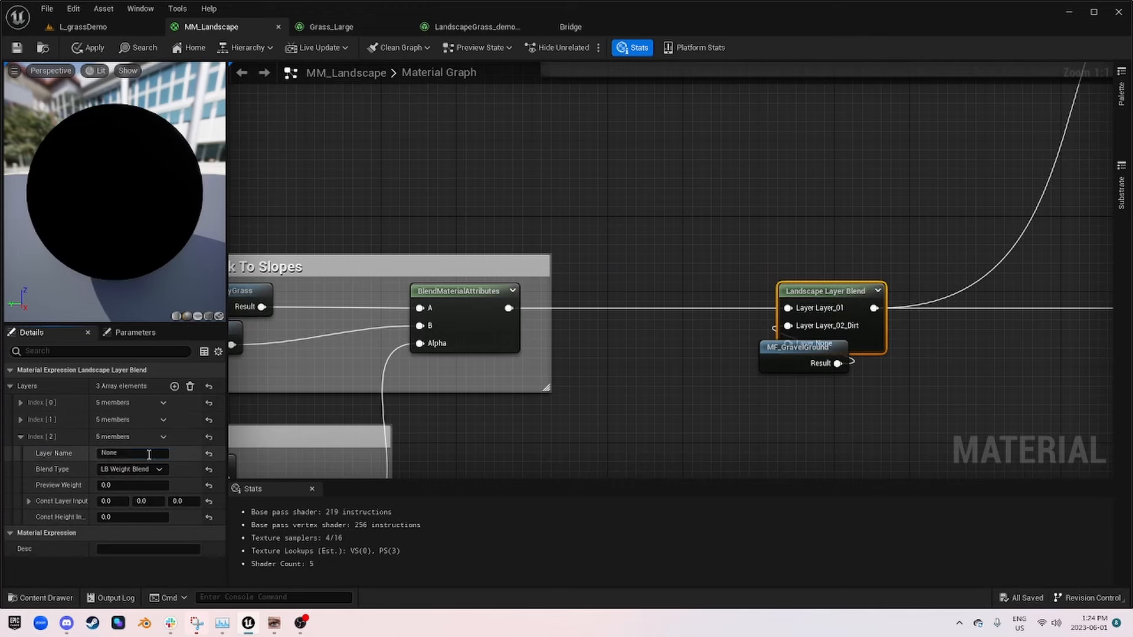
click(133, 453)
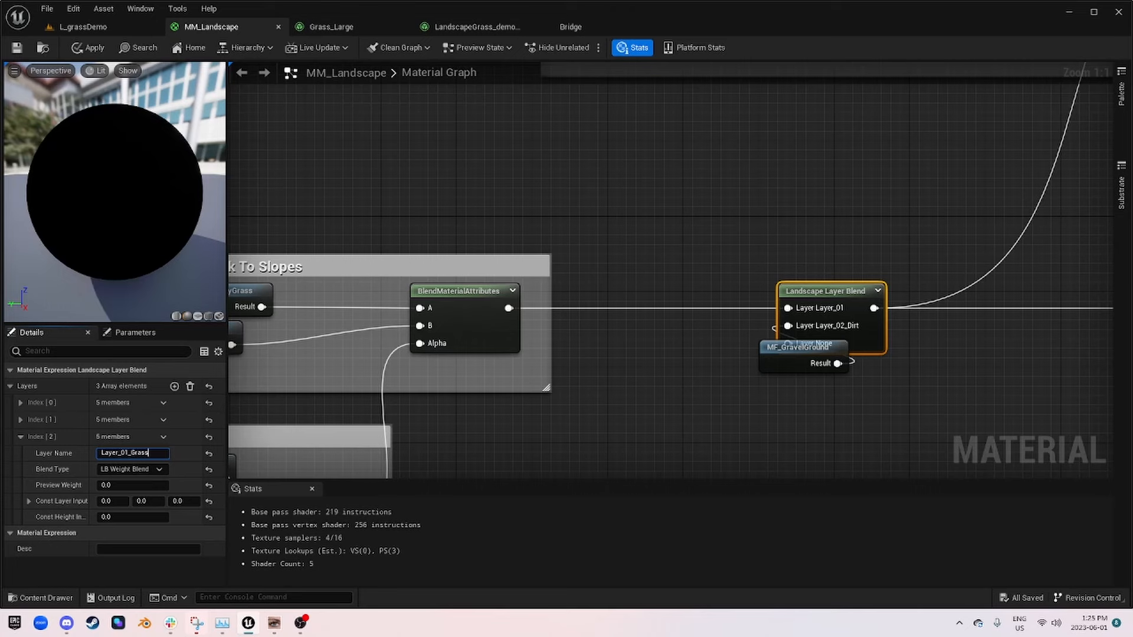
key(Return)
Step: Move MF_GravelGround clear of the Landscape Layer Blend node and reorder Layer_01_Grass above Layer_02_Dirt
drag(782, 350, 792, 423)
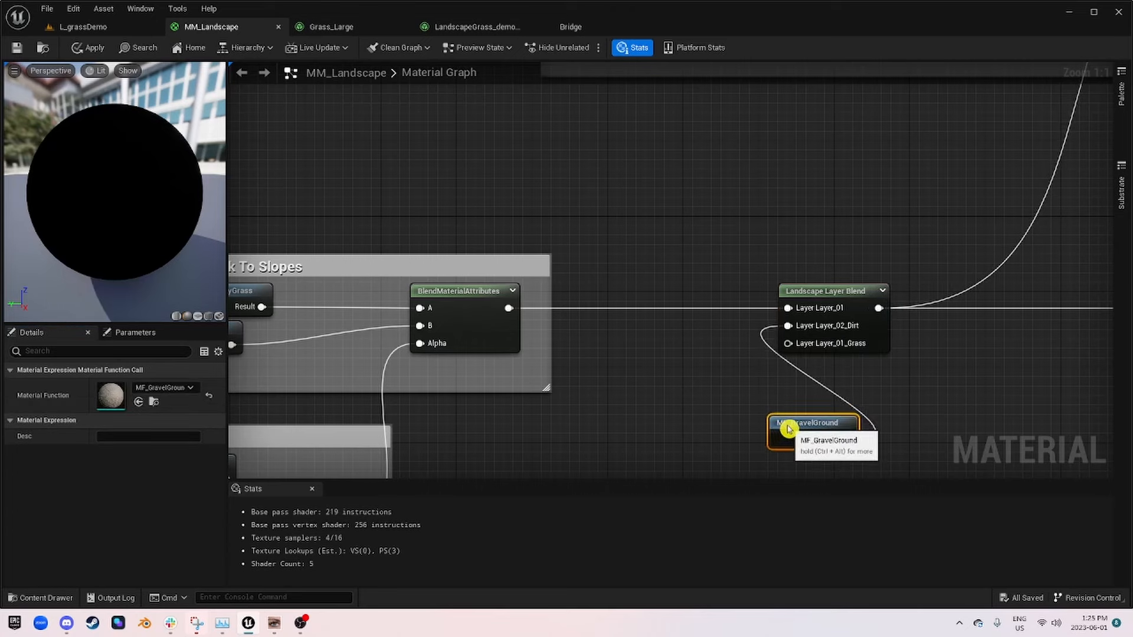
click(829, 289)
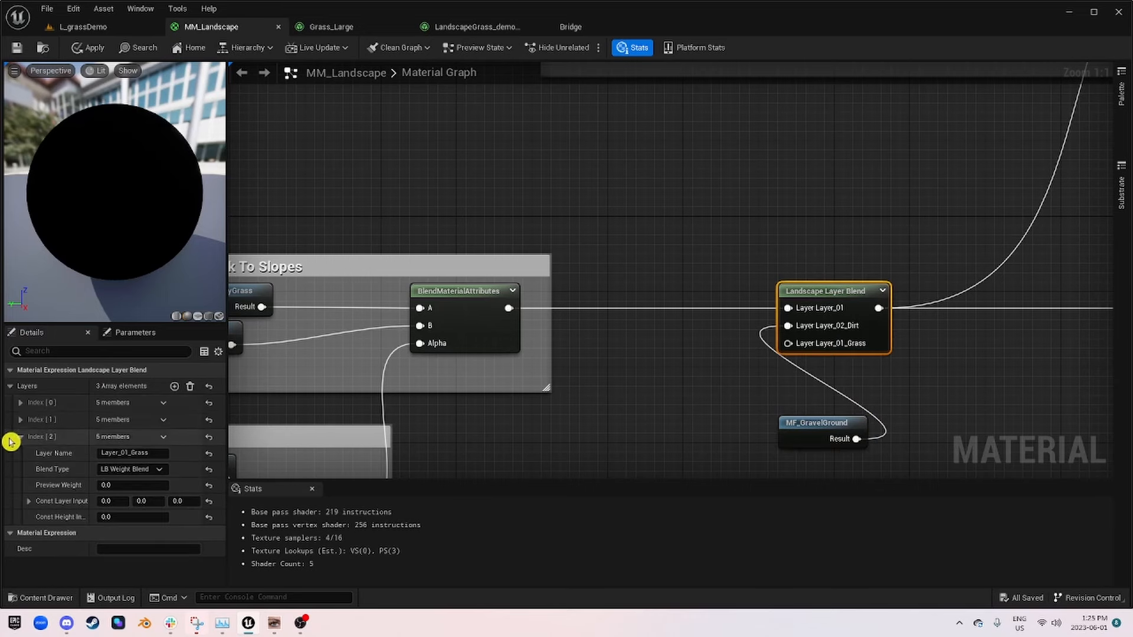
drag(13, 437, 18, 415)
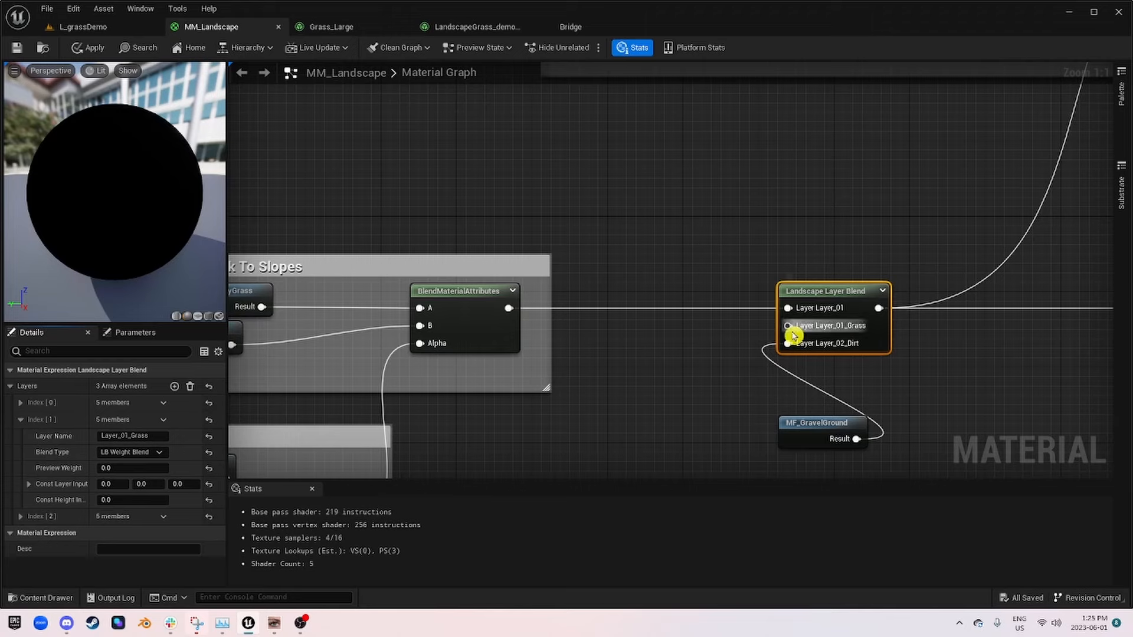
Step: Connect the MF_MossyGrass result to the Layer_01_Grass input, routing the wire above the Apply Rock To Slopes group with two reroute nodes
right_drag(550, 317, 715, 284)
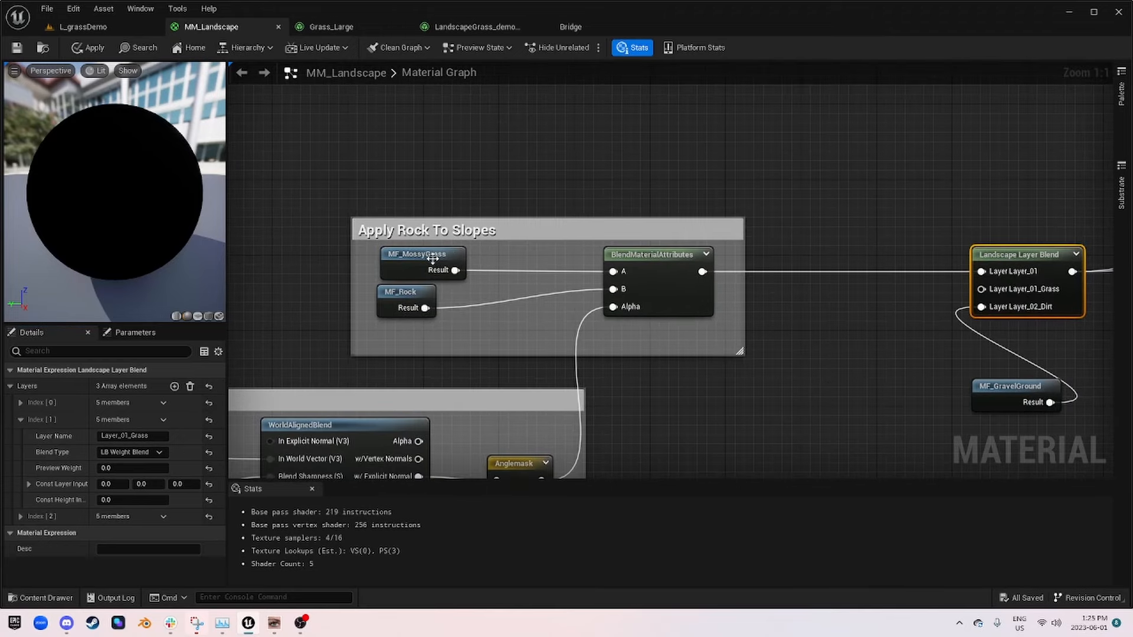
right_drag(455, 271, 360, 270)
drag(360, 269, 452, 199)
text(.)
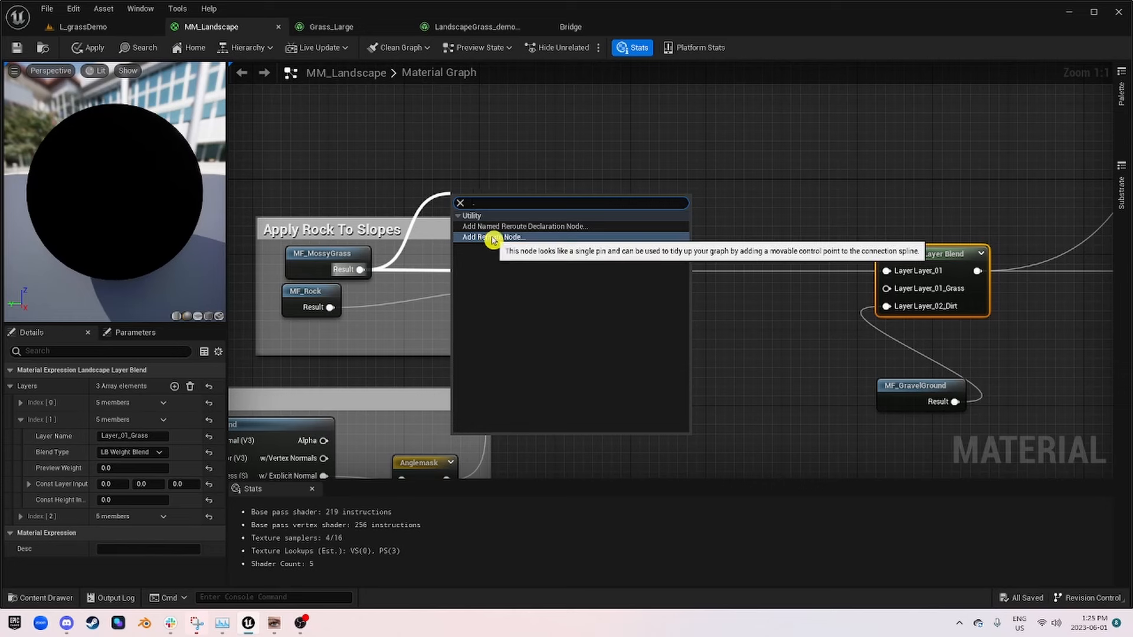
click(493, 238)
drag(471, 199, 886, 289)
text(.)
click(788, 241)
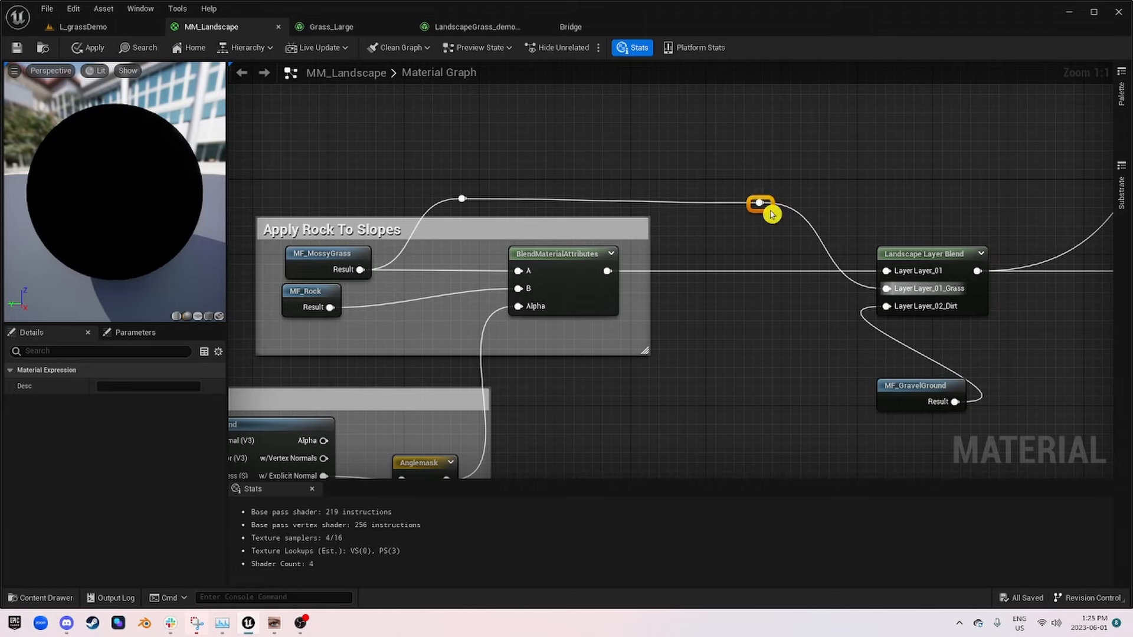
Step: Change the Landscape Layer Sample's parameter name to Layer_01_Grass and save the material
right_drag(1007, 306, 653, 265)
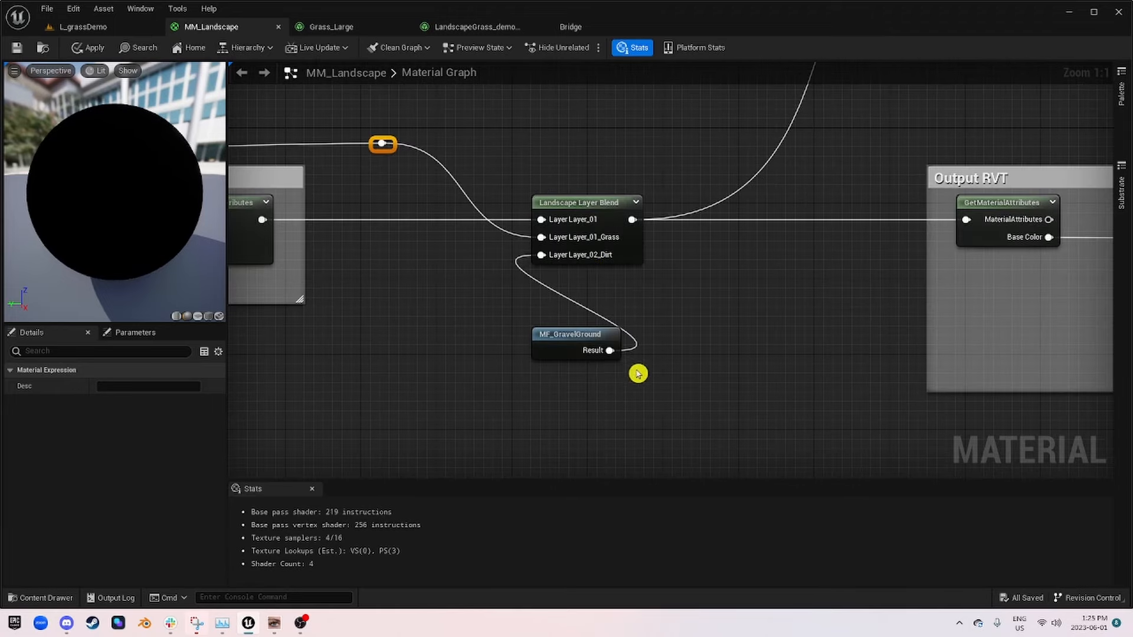
right_drag(638, 373, 536, 255)
scroll(534, 251, down, 4)
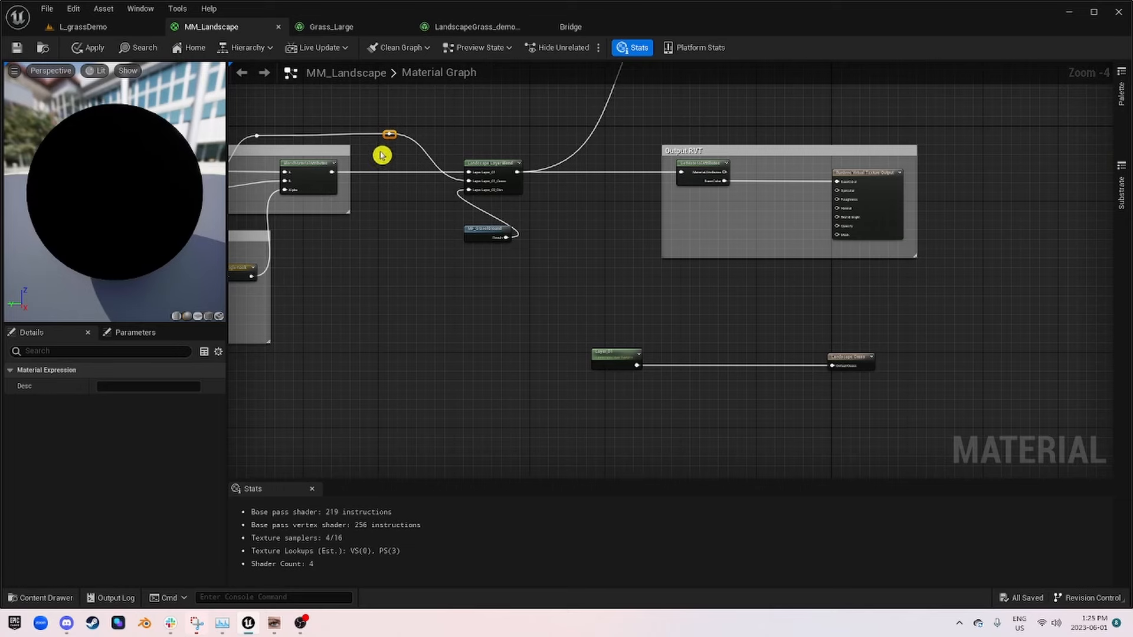
right_drag(629, 316, 499, 204)
scroll(480, 218, up, 3)
click(484, 247)
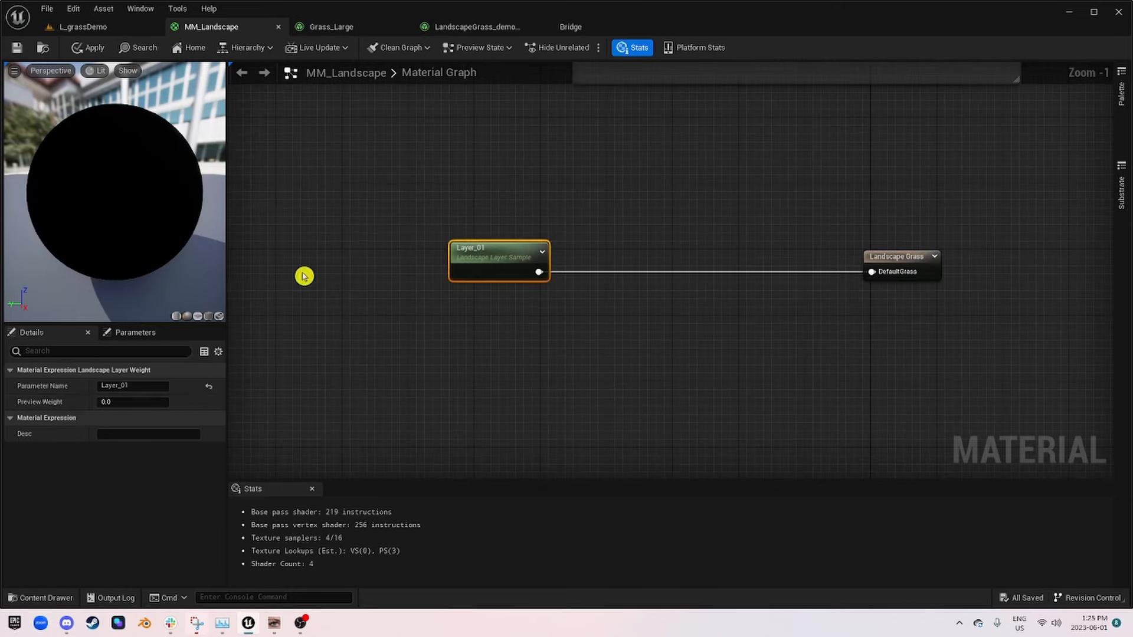
click(142, 385)
click(145, 385)
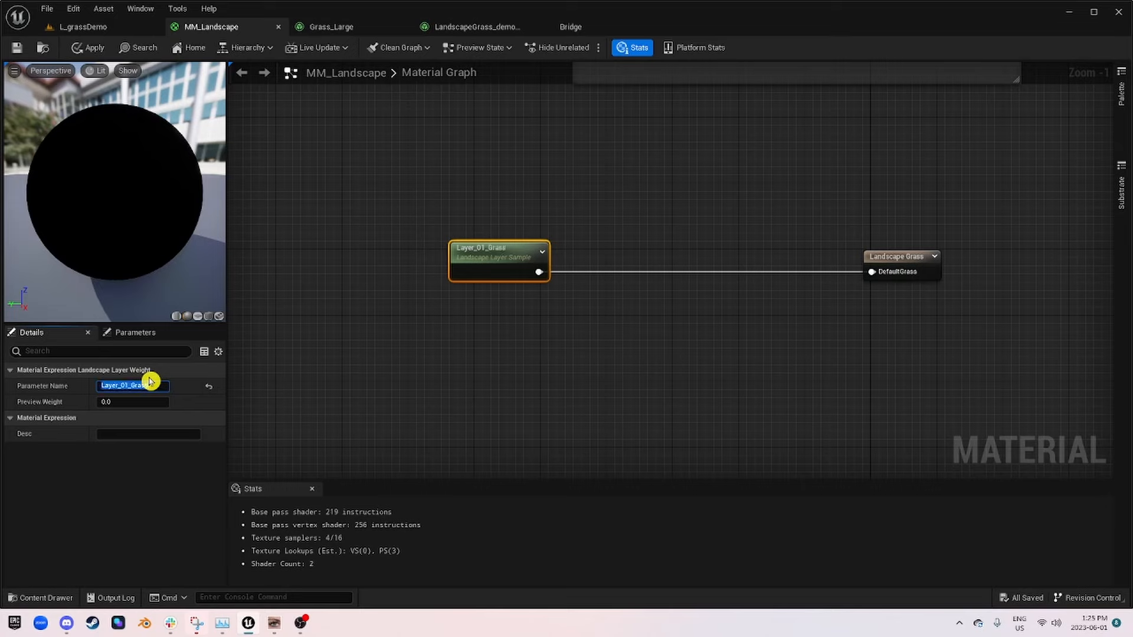
click(16, 47)
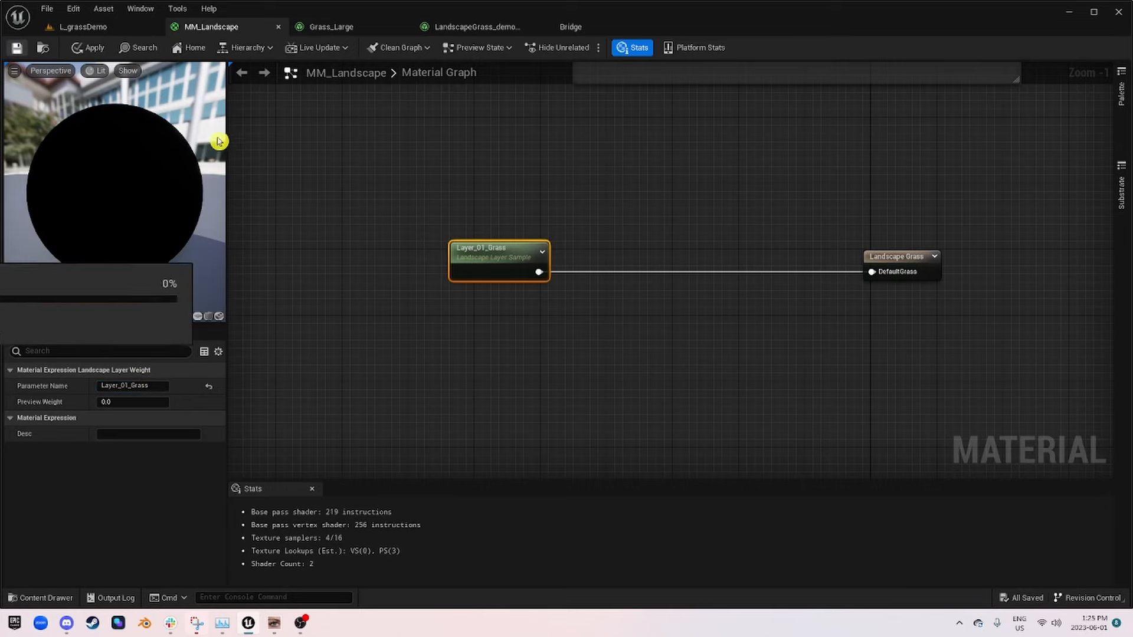
Step: Bring the Layer_01_Grass target layer into view in L_grassDemo's landscape paint settings and widen them to show the full layer info fields
click(86, 28)
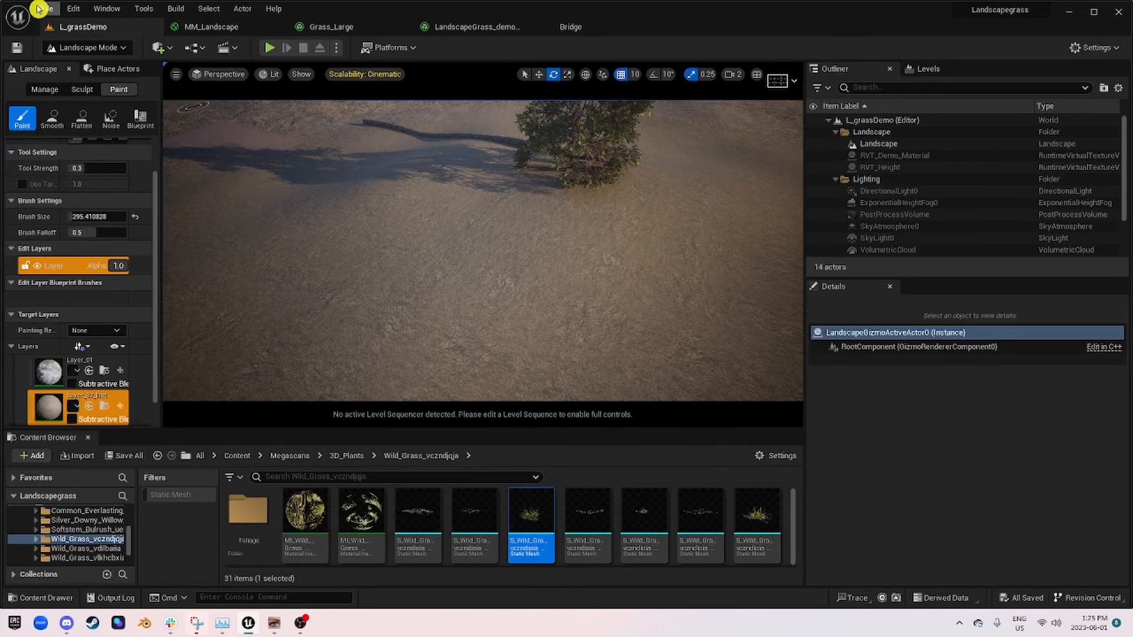
right_drag(543, 244, 678, 215)
scroll(79, 324, down, 2)
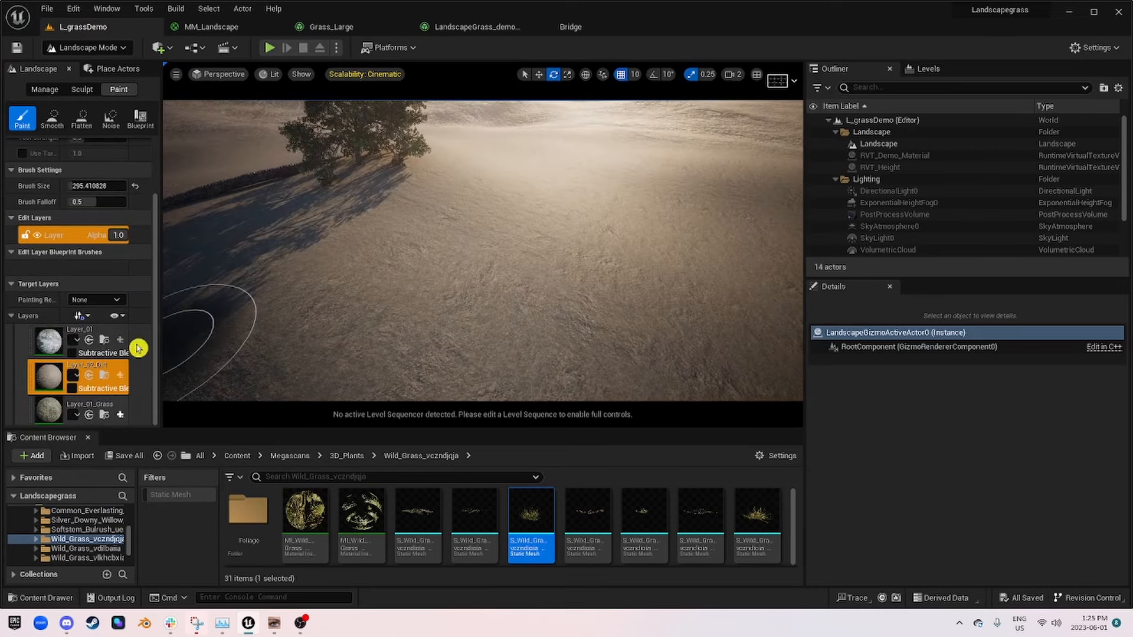
drag(160, 327, 309, 321)
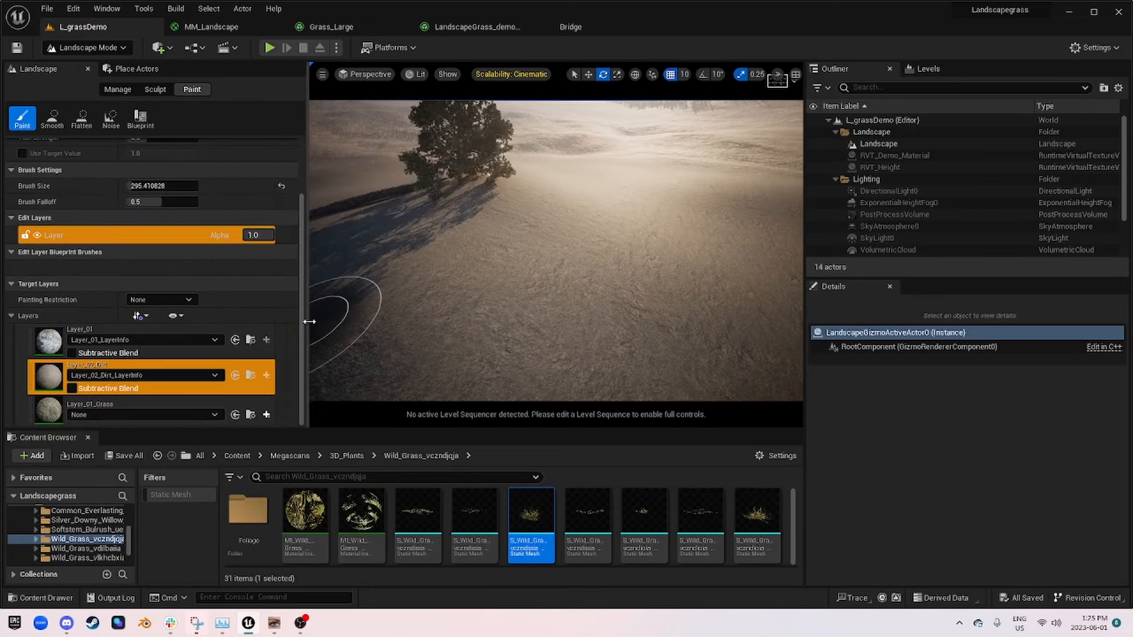
Step: Assign Layer_01_Grass_LayerInfo to the Layer_01_Grass target layer and make that layer the active paint layer
click(76, 416)
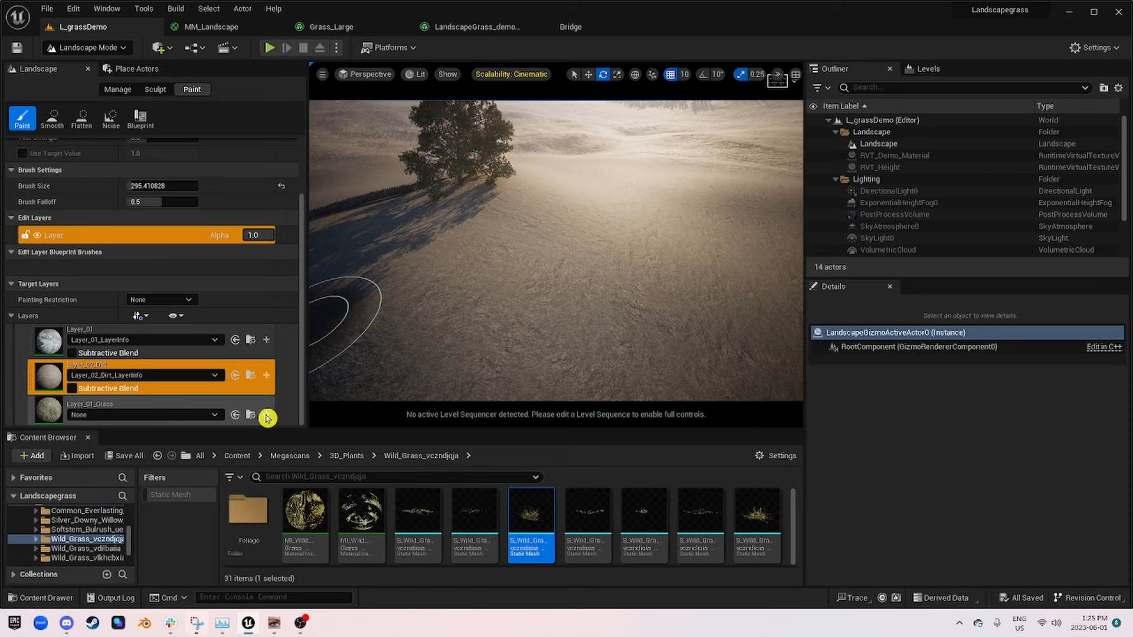
click(189, 416)
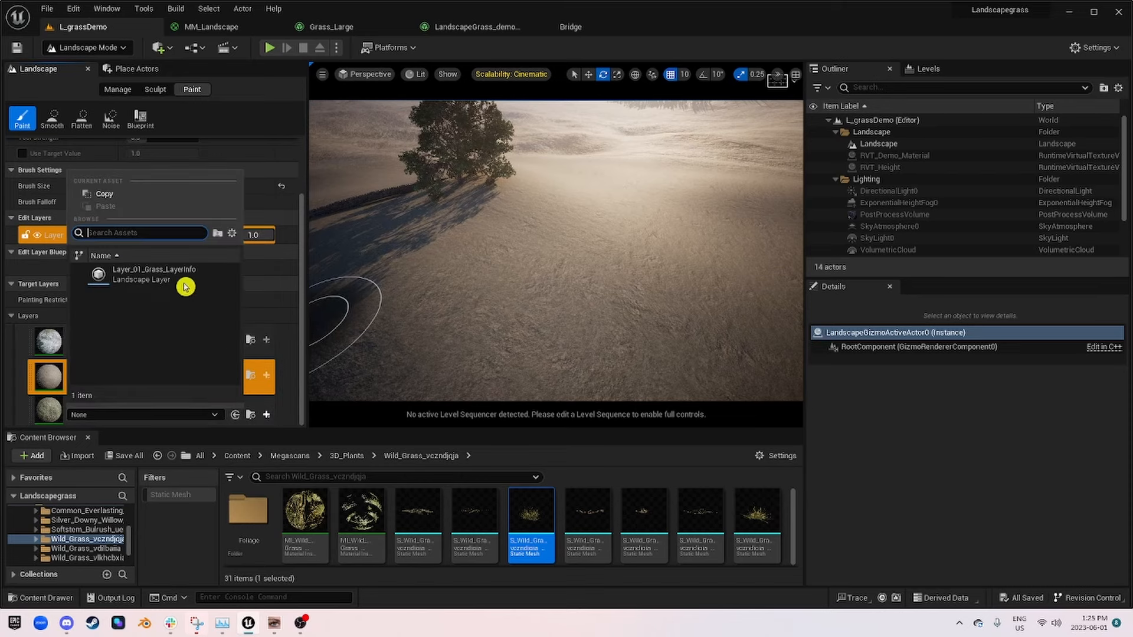
click(149, 282)
click(54, 411)
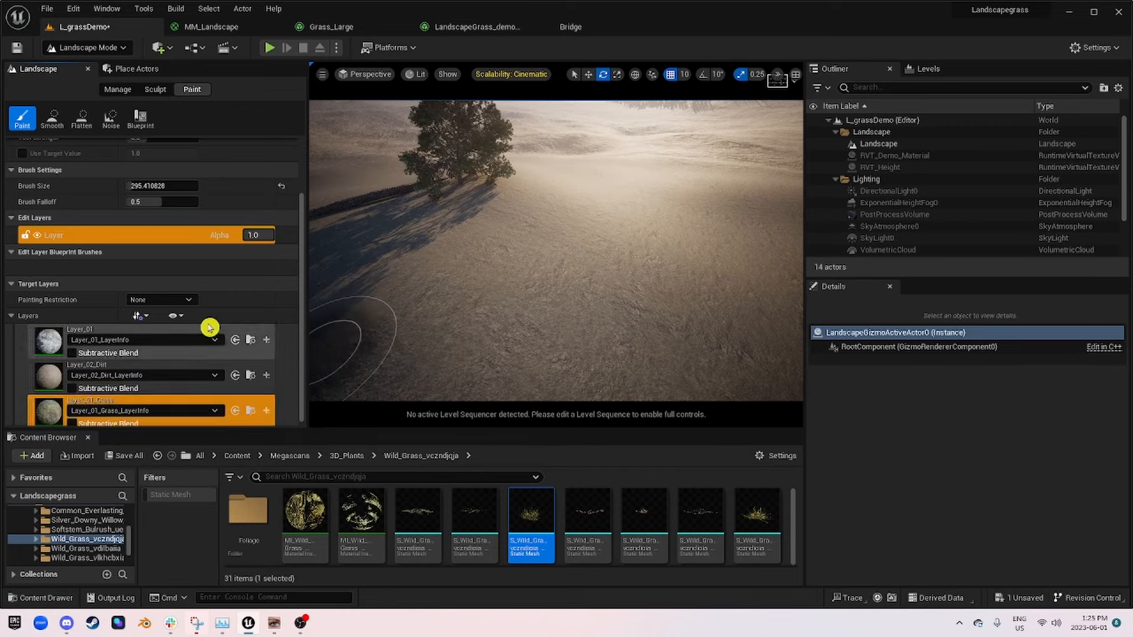
Step: Paint Layer_01_Grass across the open ground in front of and around the tree
mouse_move(494, 260)
right_down()
mouse_move(481, 221)
mouse_move(481, 265)
right_up()
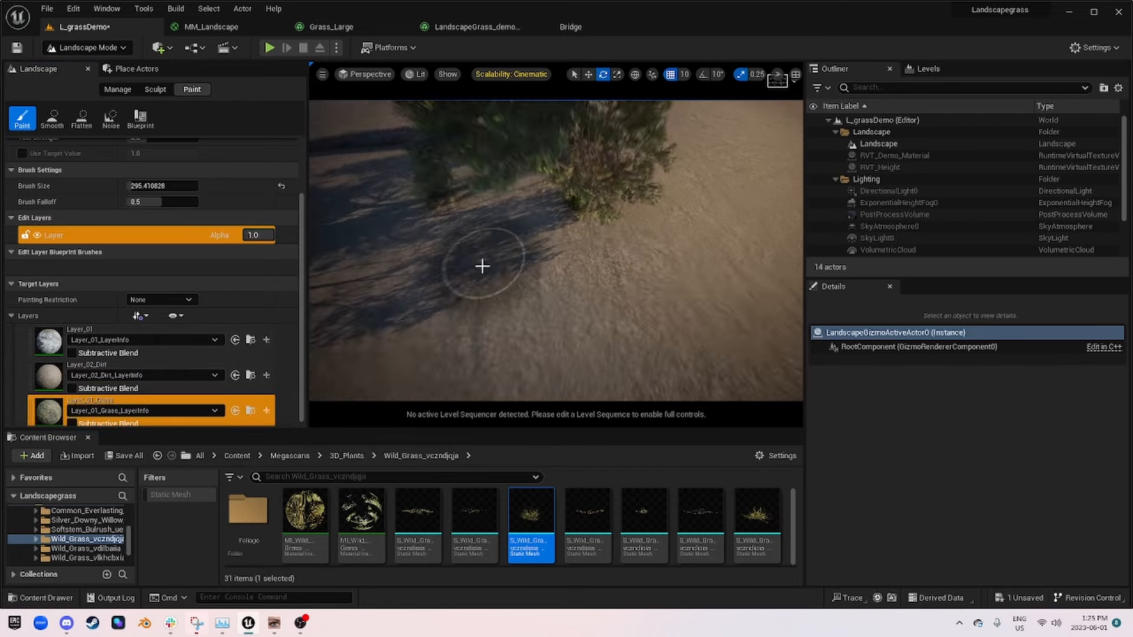
mouse_move(481, 265)
mouse_down()
mouse_move(463, 296)
mouse_move(458, 286)
mouse_move(630, 317)
mouse_up()
mouse_move(630, 317)
right_down()
mouse_move(614, 336)
mouse_move(635, 289)
mouse_move(630, 317)
mouse_move(591, 274)
right_up()
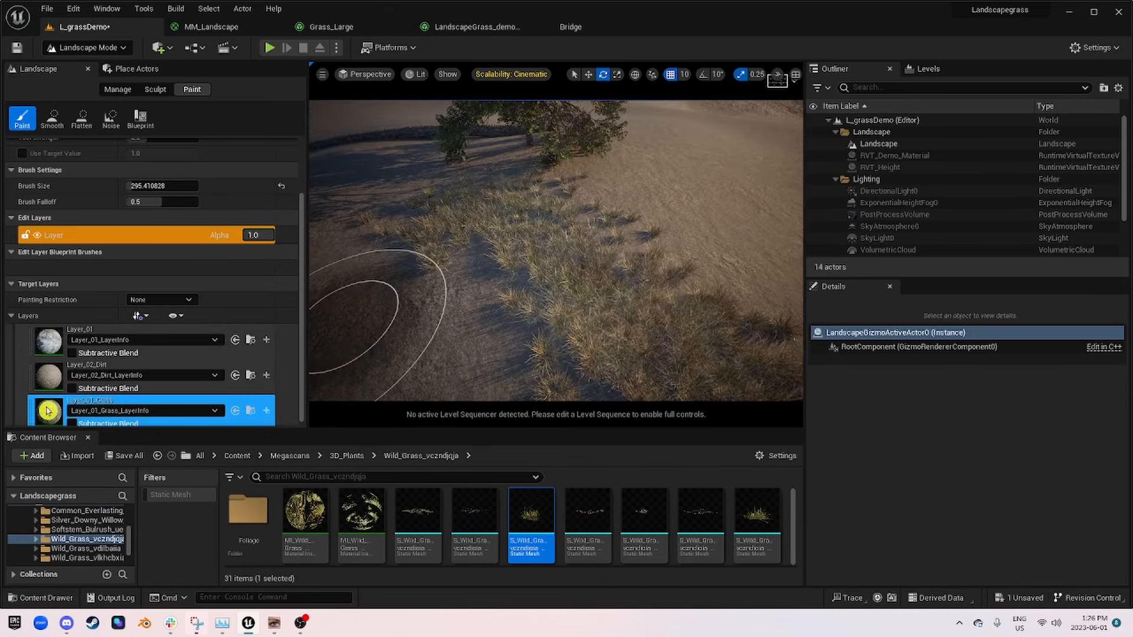
mouse_move(645, 253)
right_down()
mouse_move(549, 283)
mouse_move(581, 265)
mouse_move(549, 227)
mouse_move(661, 224)
mouse_move(655, 278)
mouse_move(626, 287)
mouse_move(702, 275)
mouse_move(709, 330)
right_up()
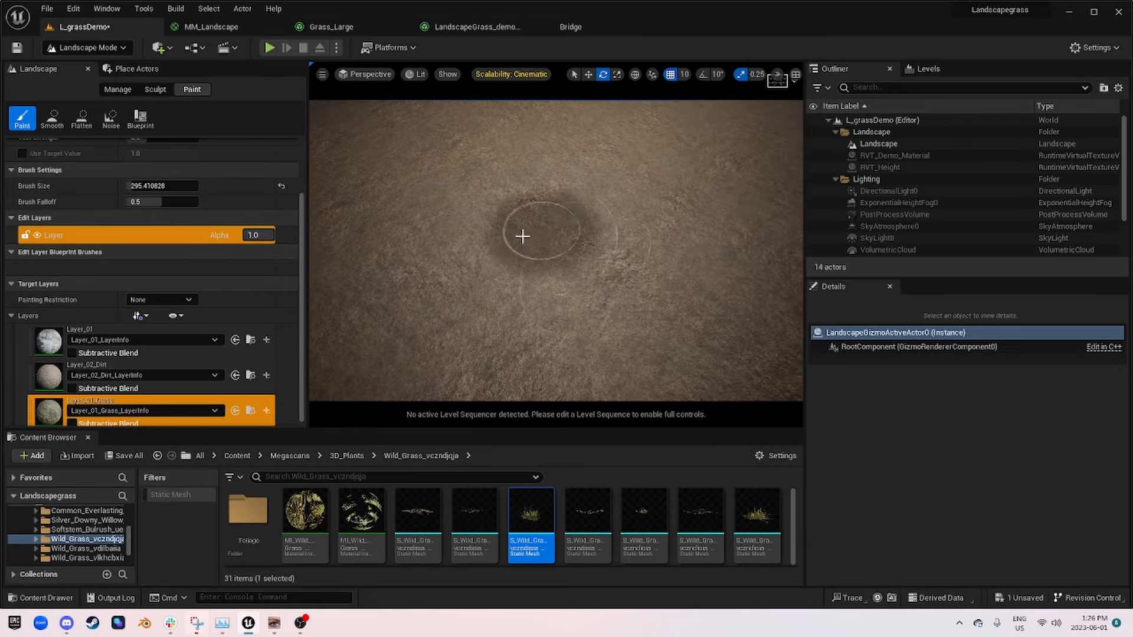
mouse_move(612, 274)
right_down()
mouse_move(614, 224)
mouse_move(622, 277)
mouse_move(630, 226)
right_up()
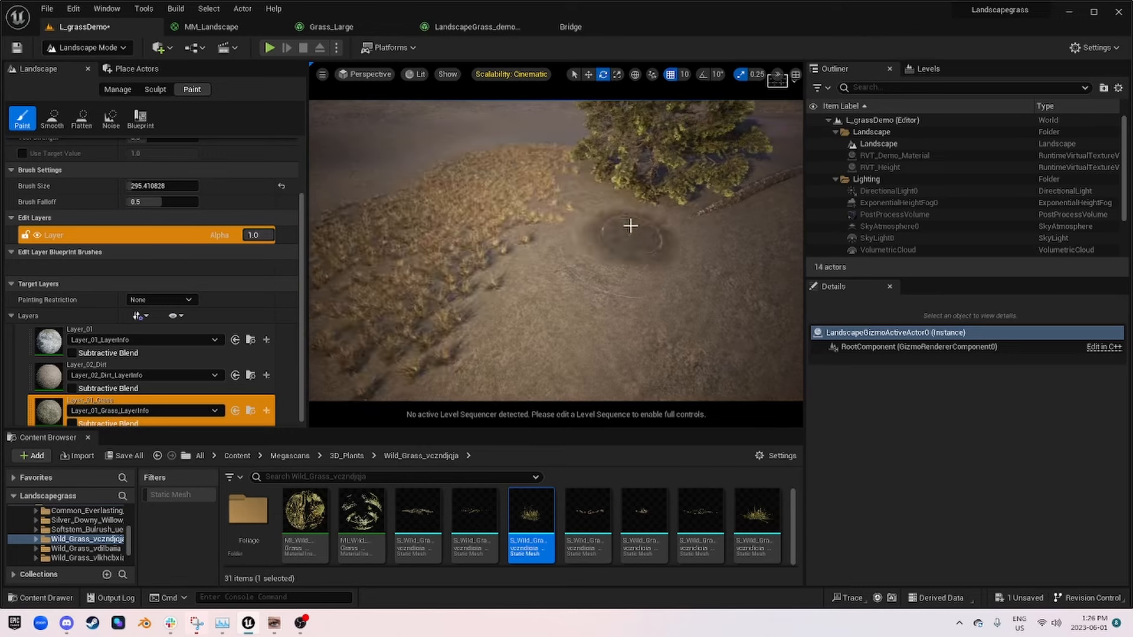
right_drag(681, 305, 684, 248)
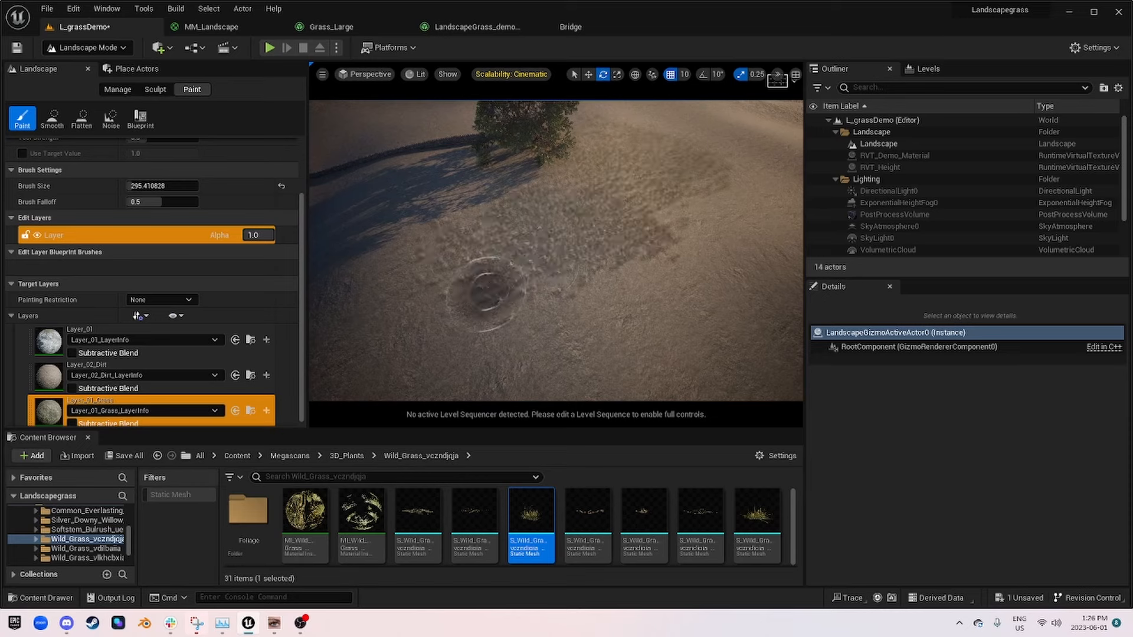
right_drag(521, 358, 483, 270)
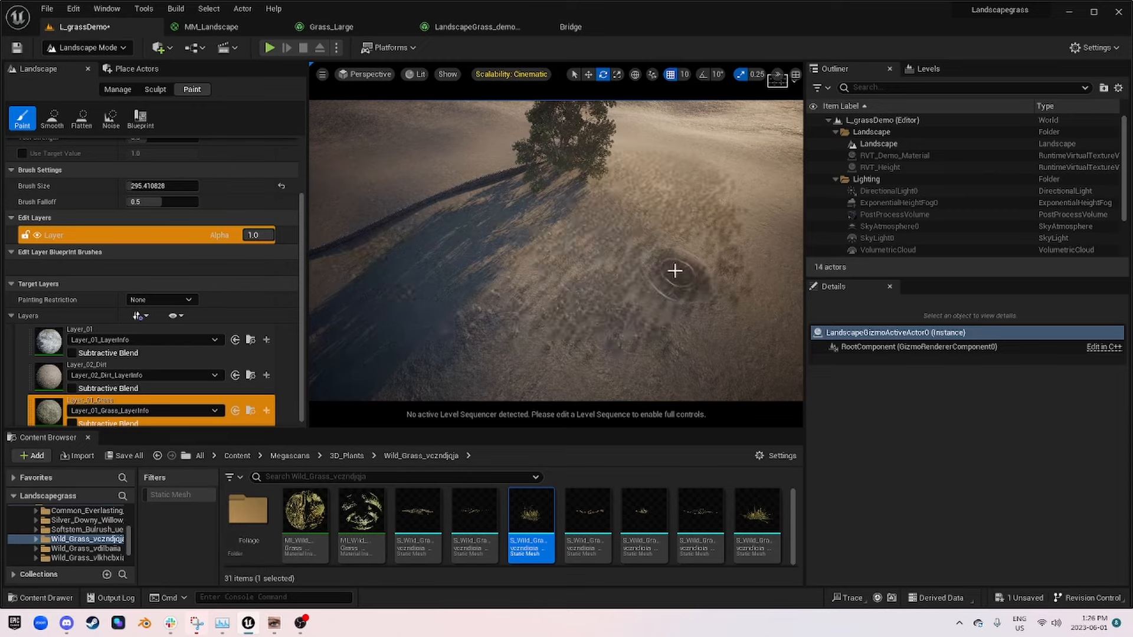
mouse_move(675, 271)
right_down()
mouse_move(708, 251)
mouse_move(626, 284)
mouse_move(667, 274)
mouse_move(637, 301)
mouse_move(653, 253)
mouse_move(671, 263)
right_up()
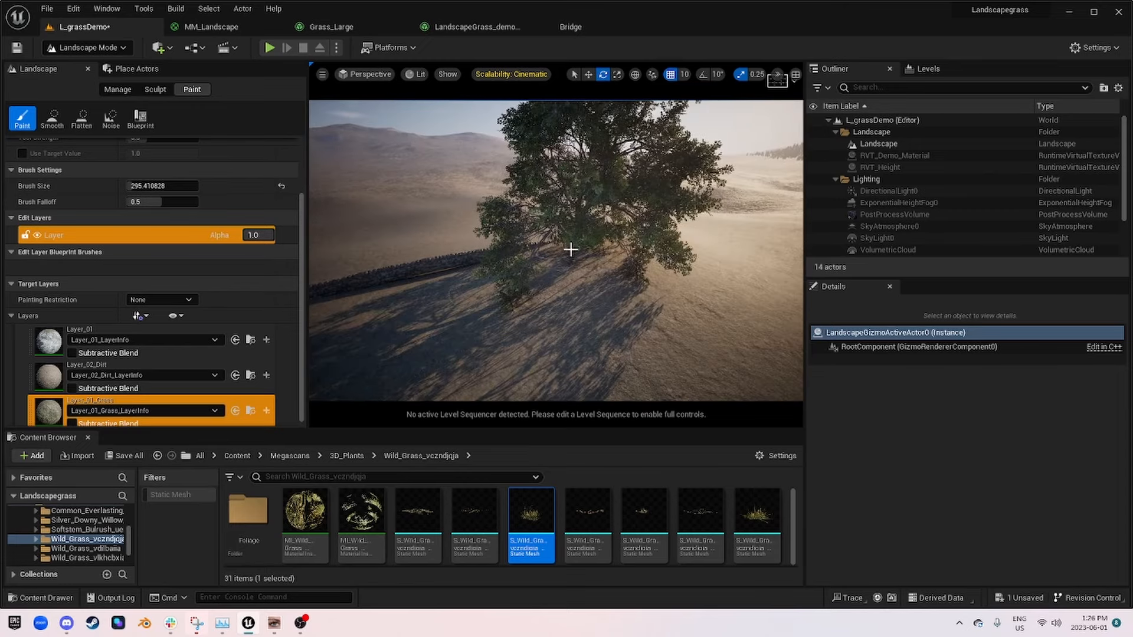
Step: Paint Layer_01_Grass over the ground in the tree's shadow and along both sides of the stone wall
mouse_move(638, 325)
right_down()
mouse_move(632, 274)
mouse_move(463, 276)
right_up()
mouse_move(463, 276)
mouse_down()
mouse_move(377, 254)
mouse_move(507, 283)
mouse_up()
right_drag(507, 283, 534, 330)
mouse_move(506, 283)
mouse_down()
mouse_move(422, 249)
mouse_move(309, 284)
mouse_move(506, 283)
mouse_up()
right_drag(506, 283, 478, 273)
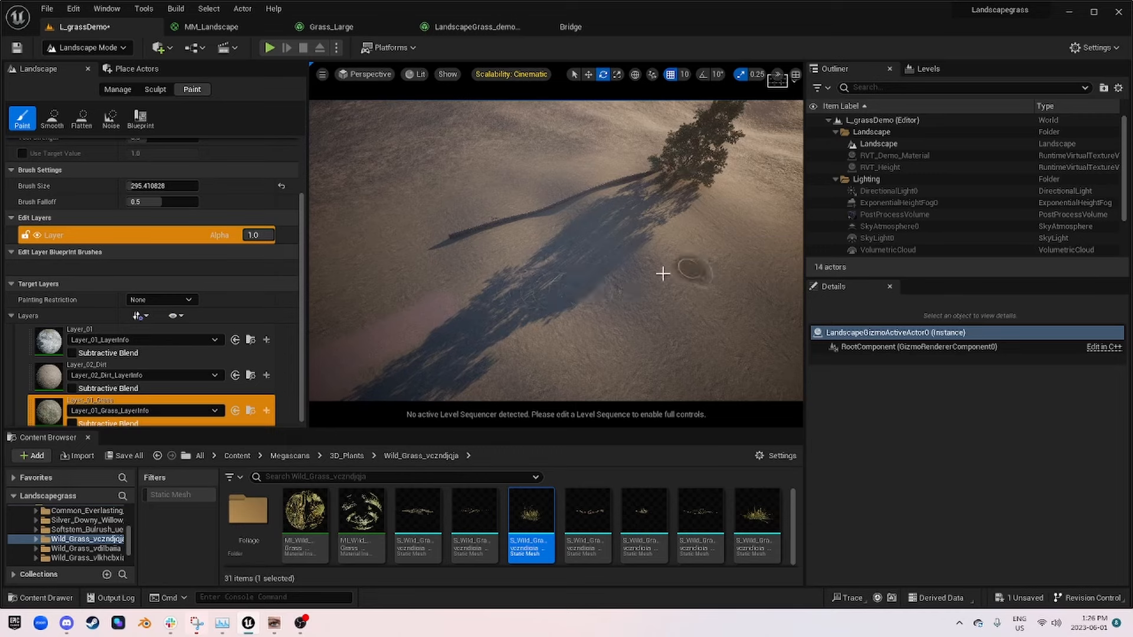
right_drag(663, 273, 640, 268)
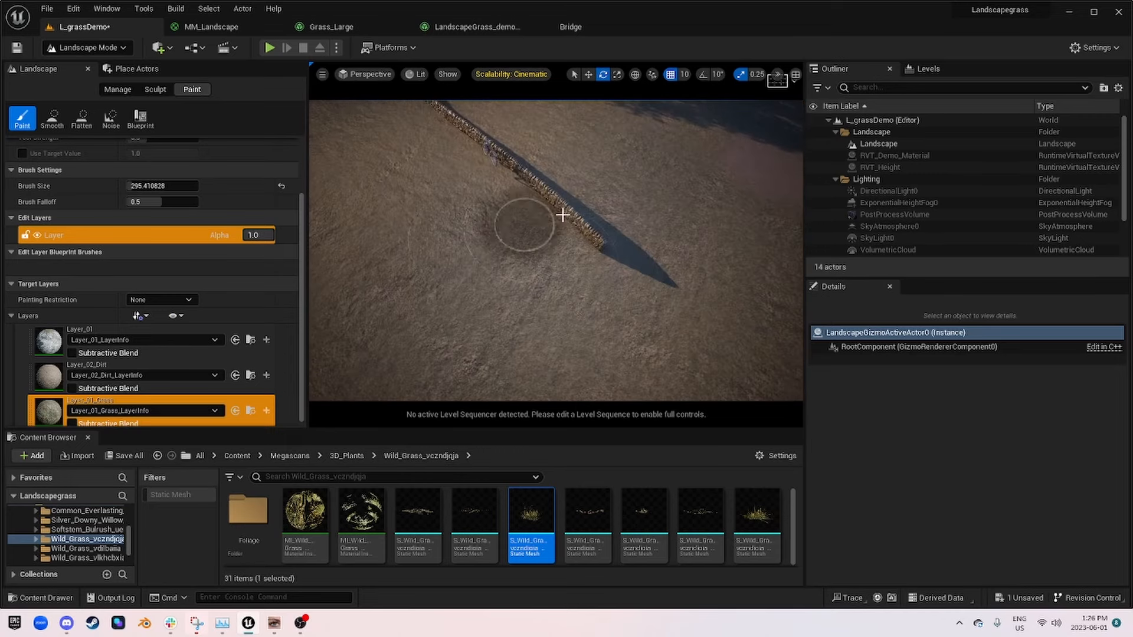
right_drag(551, 253, 549, 231)
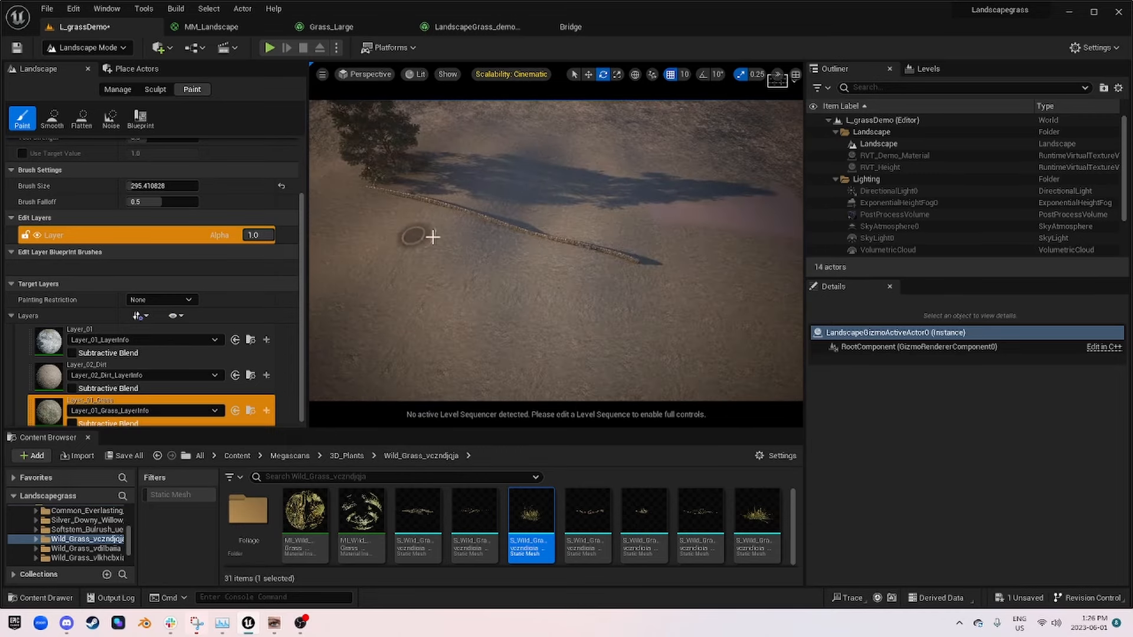
right_drag(349, 185, 635, 264)
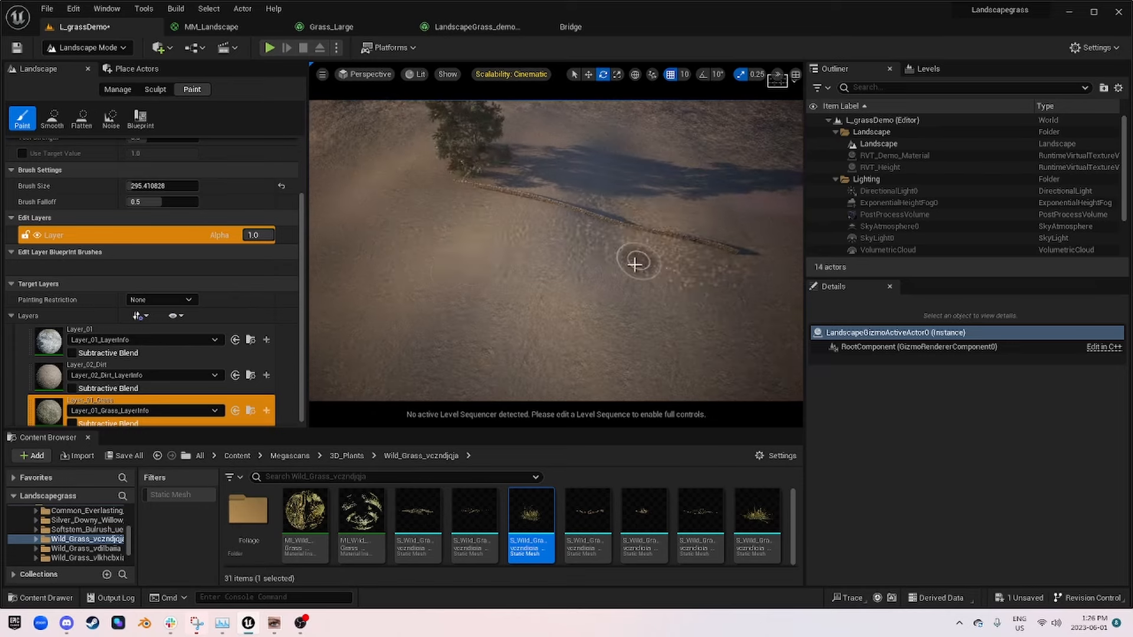
Step: View the scene through CineCameraActor0 and paint Layer_01_Grass into the bare patches beside the stone wall and under the tree
click(364, 75)
click(406, 203)
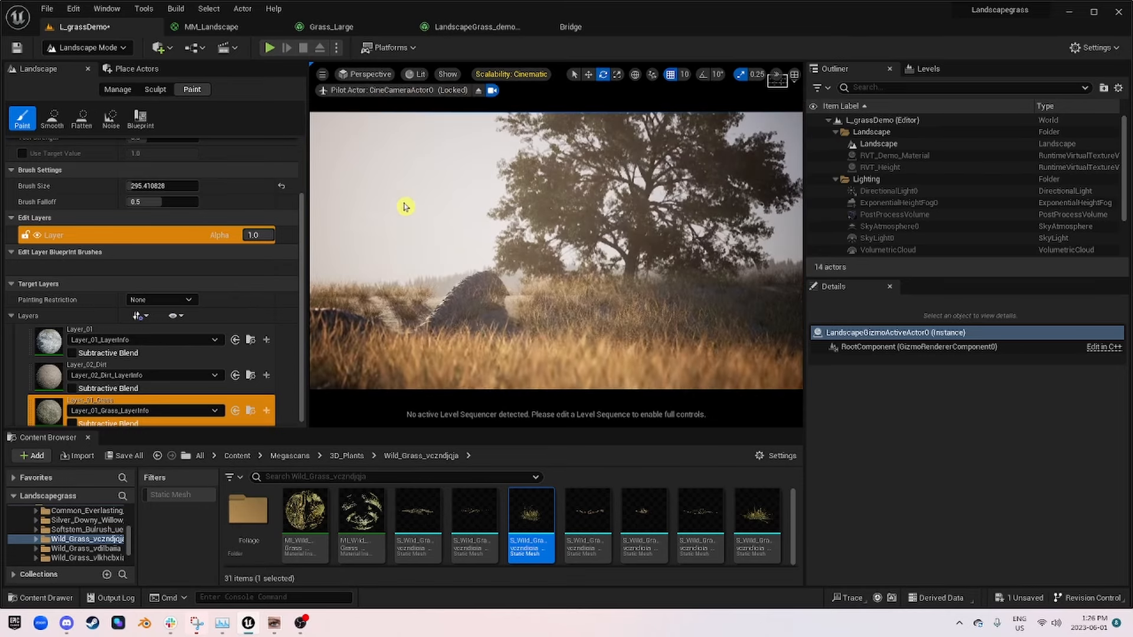
click(394, 324)
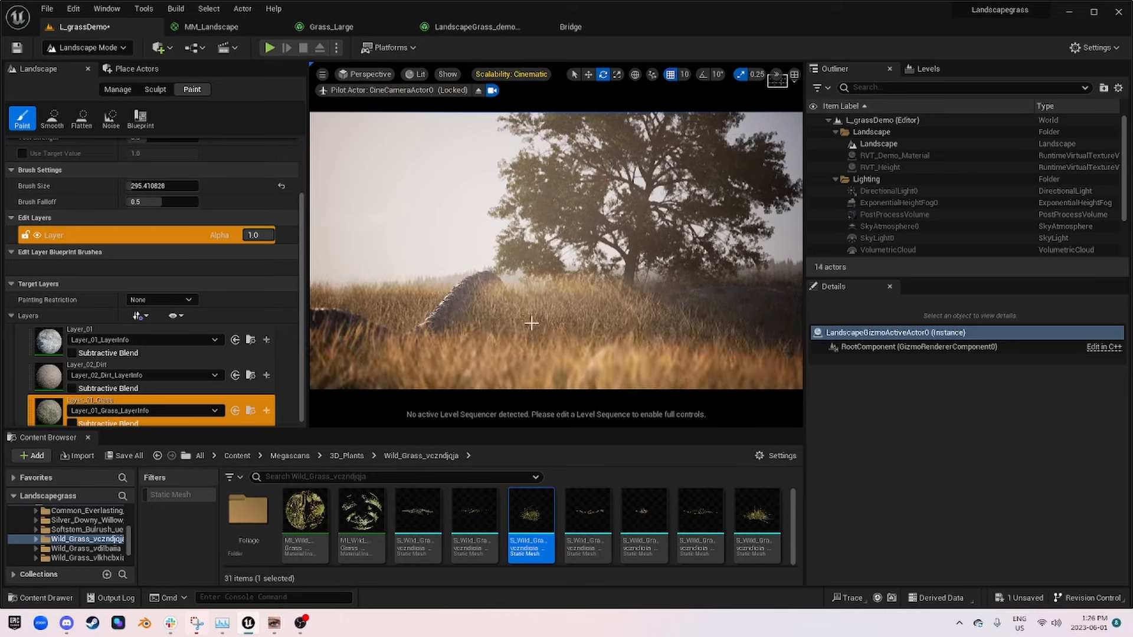
click(720, 290)
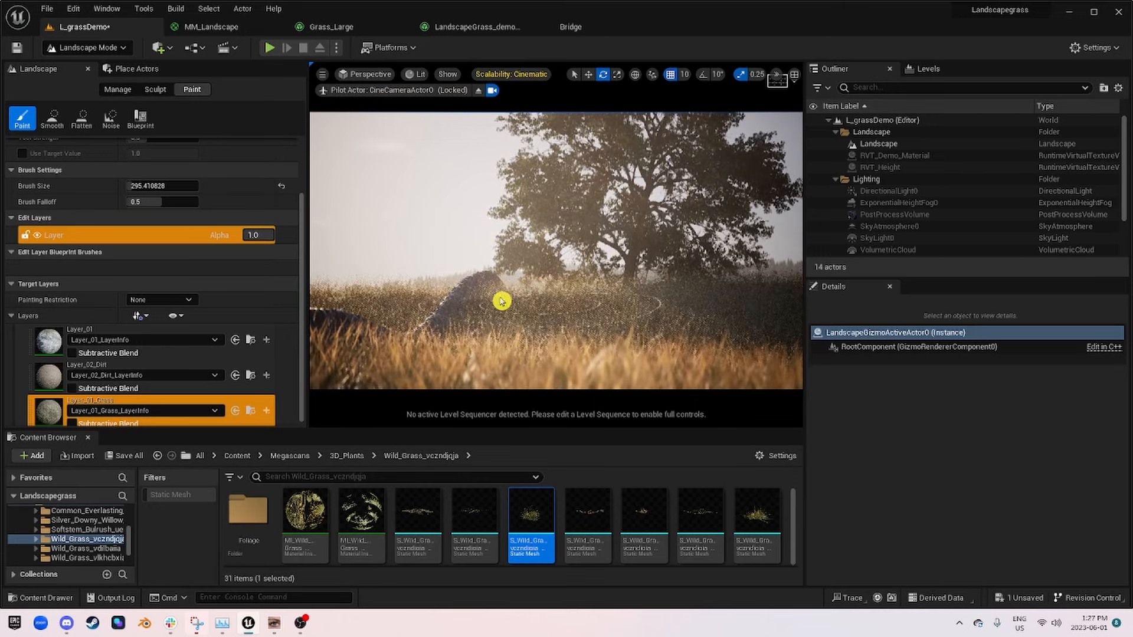
Step: Inspect the grass around the stone wall outside the camera, return to the CineCameraActor0 view and save the level
click(475, 91)
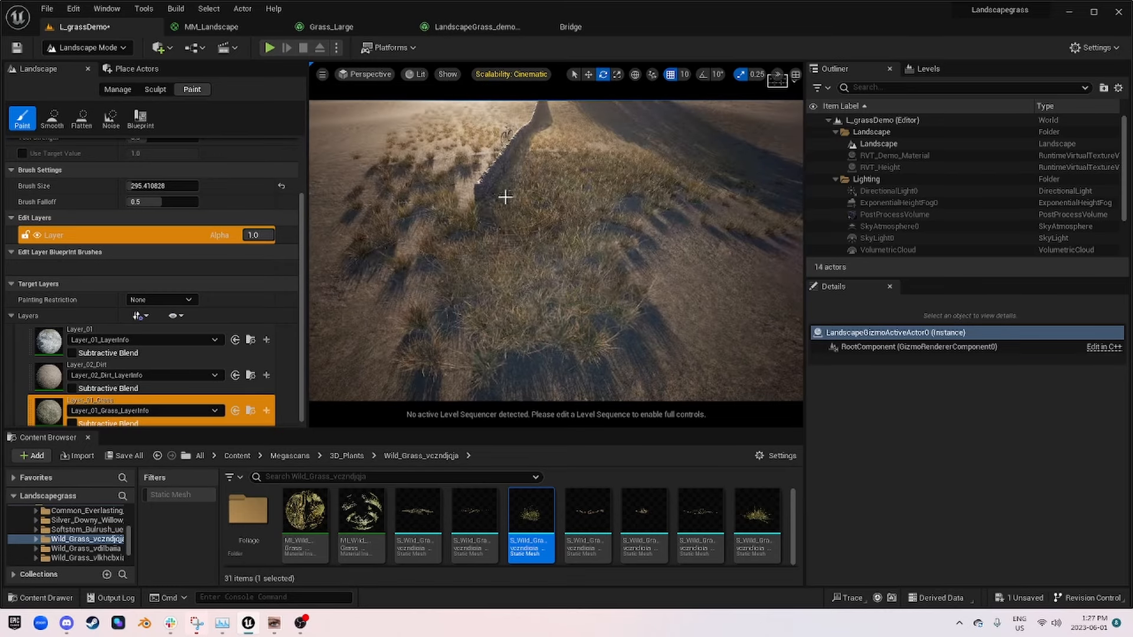
click(370, 77)
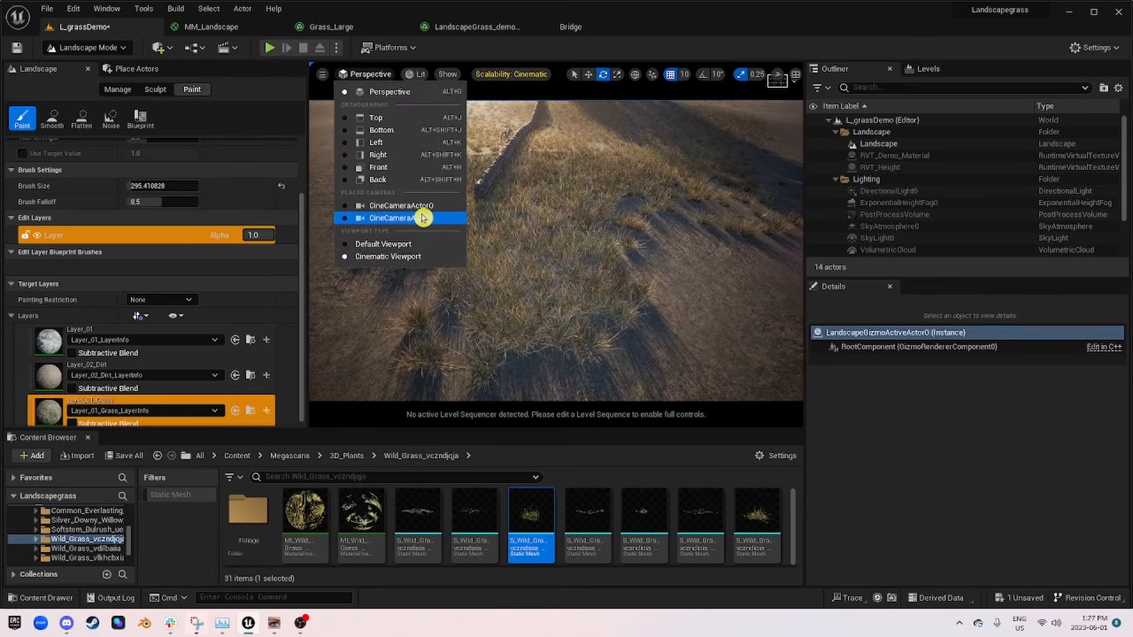
click(425, 215)
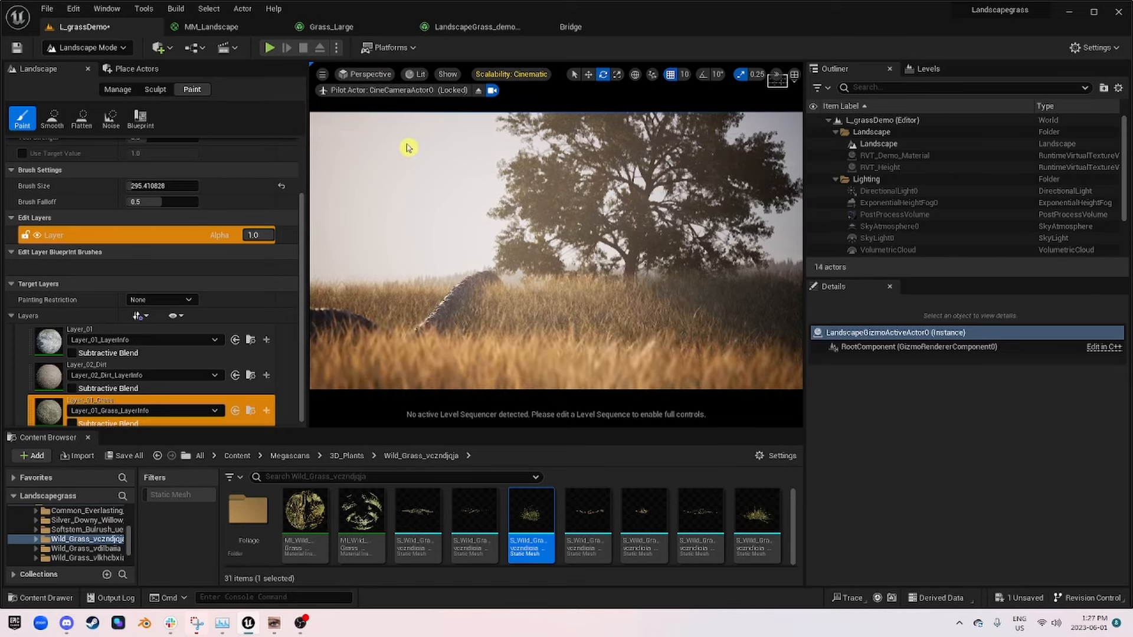
click(15, 49)
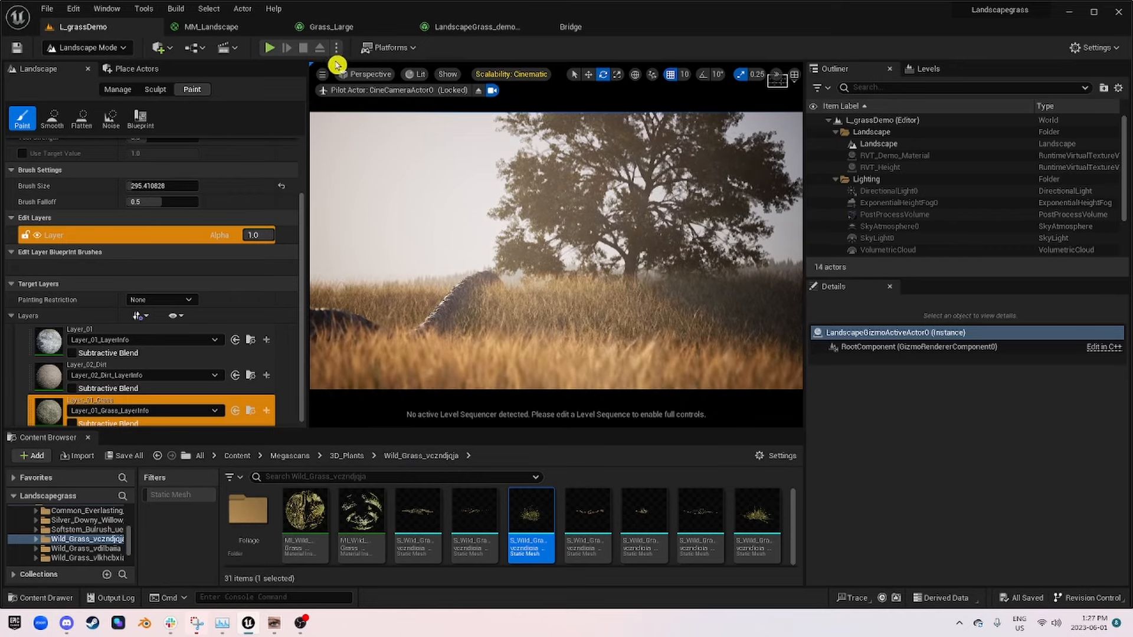
Step: Undock the LandscapeGrass_demo_01 editor into a floating, widened window over the level so the camera view stays partly visible
drag(481, 25, 581, 299)
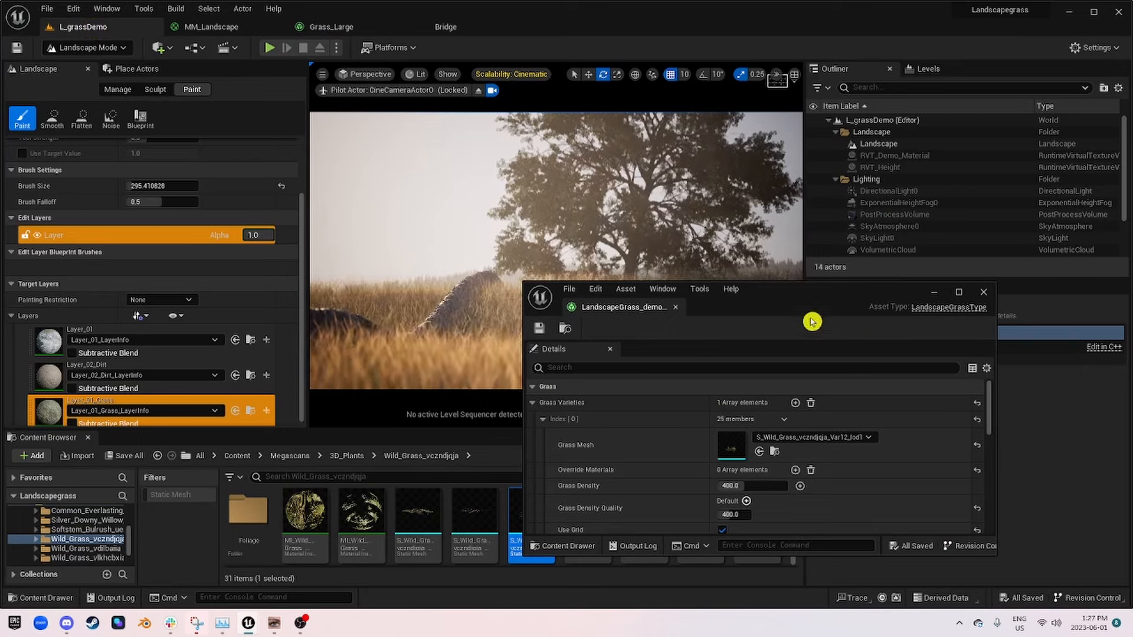
drag(842, 282, 859, 149)
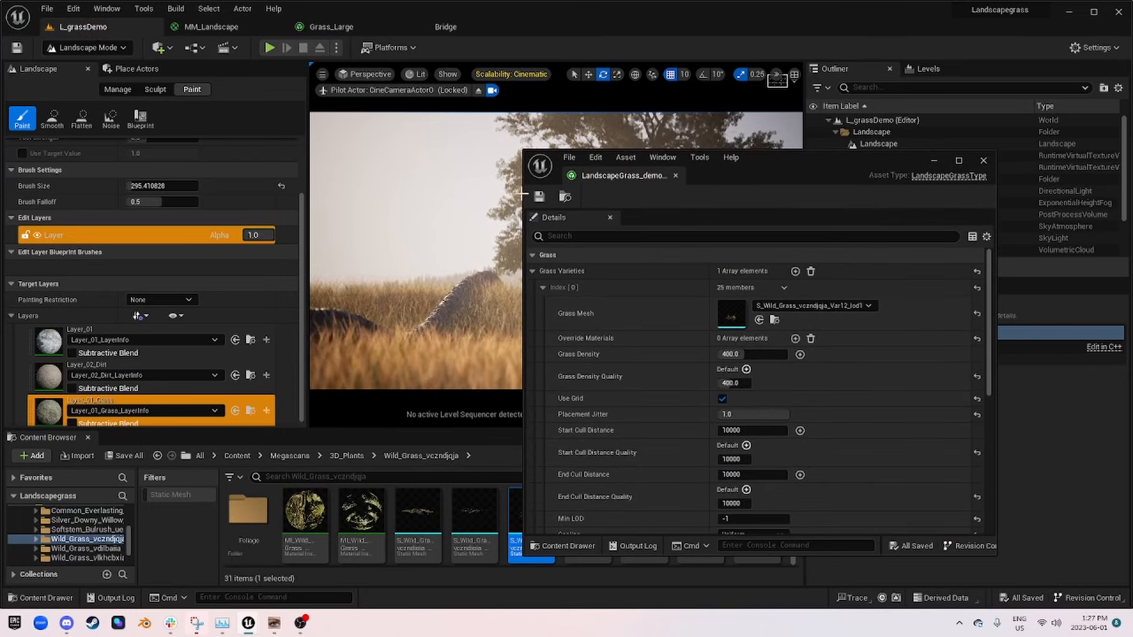
drag(523, 198, 334, 198)
drag(631, 153, 691, 207)
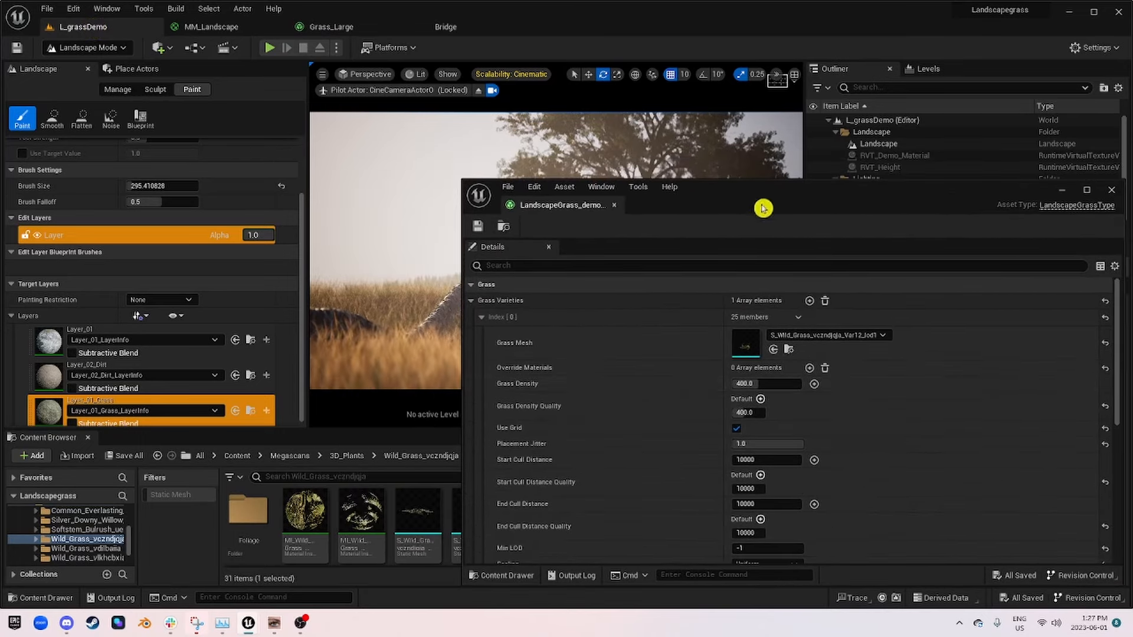
Step: Set the grass variety's Scale X to min 0.35 and max 0.75, check the camera view and save the grass asset
scroll(893, 440, down, 3)
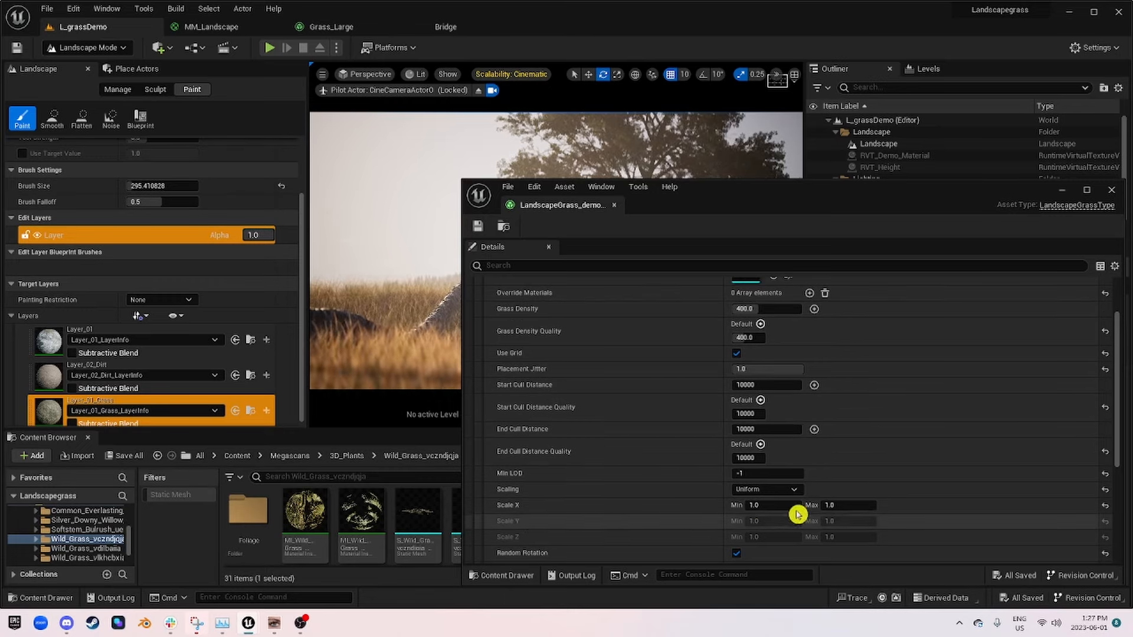
drag(820, 215, 779, 298)
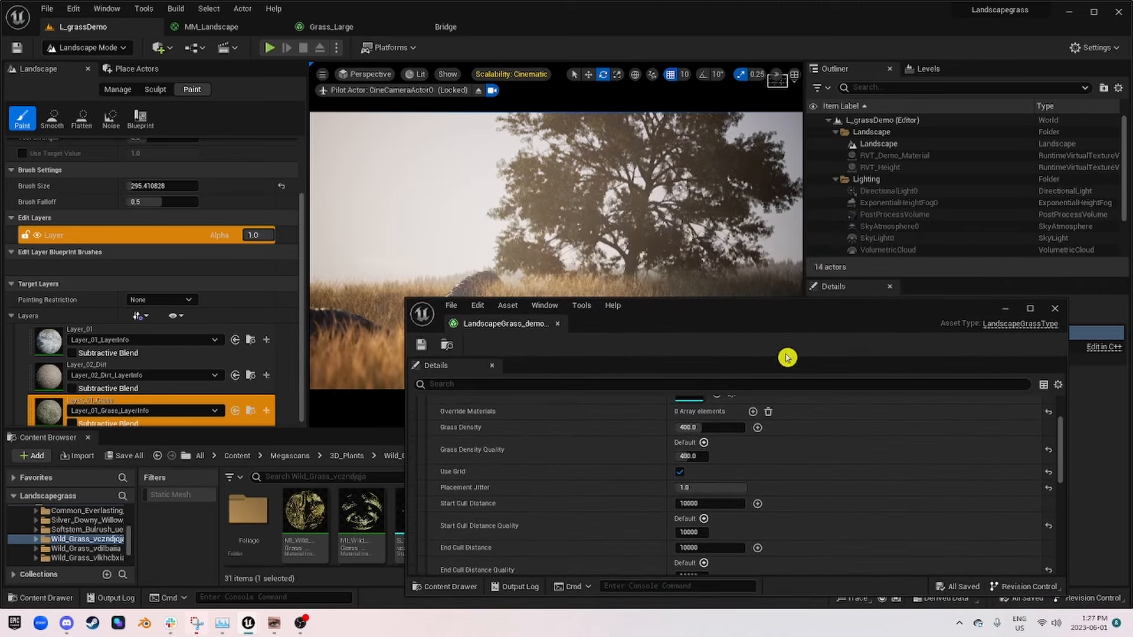
drag(706, 303, 739, 186)
scroll(847, 324, down, 5)
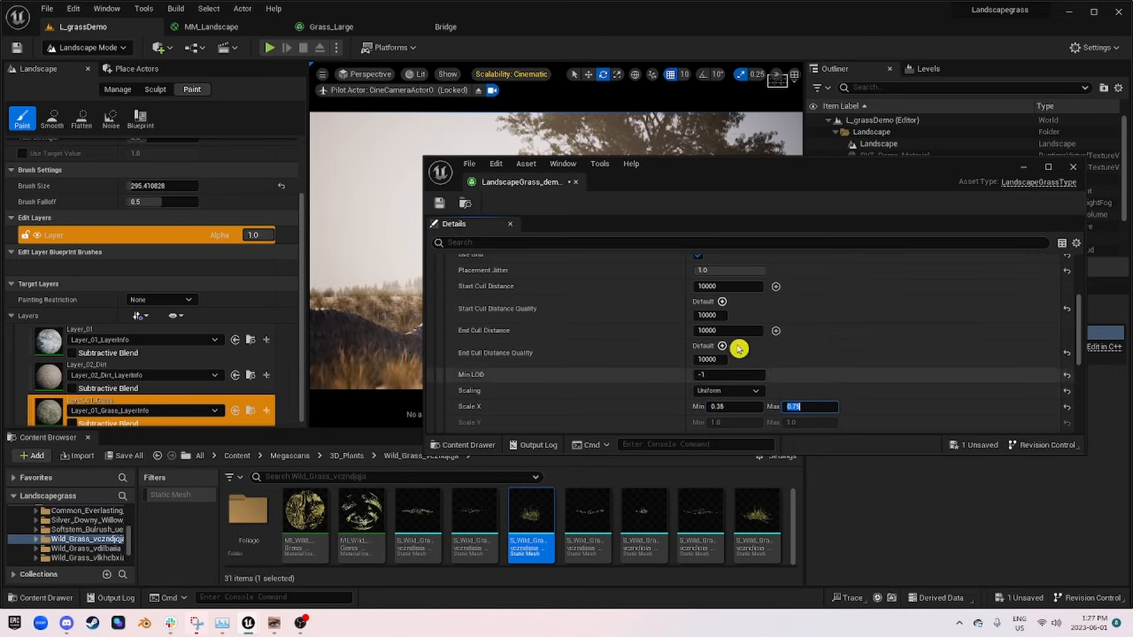
drag(728, 176, 466, 405)
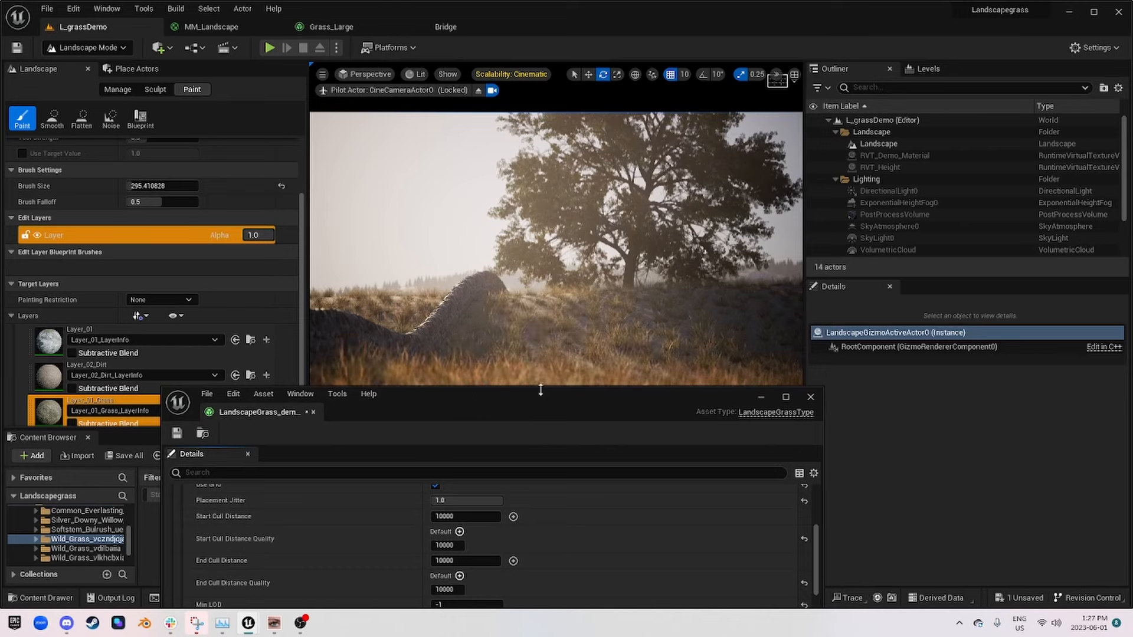
drag(552, 405, 621, 253)
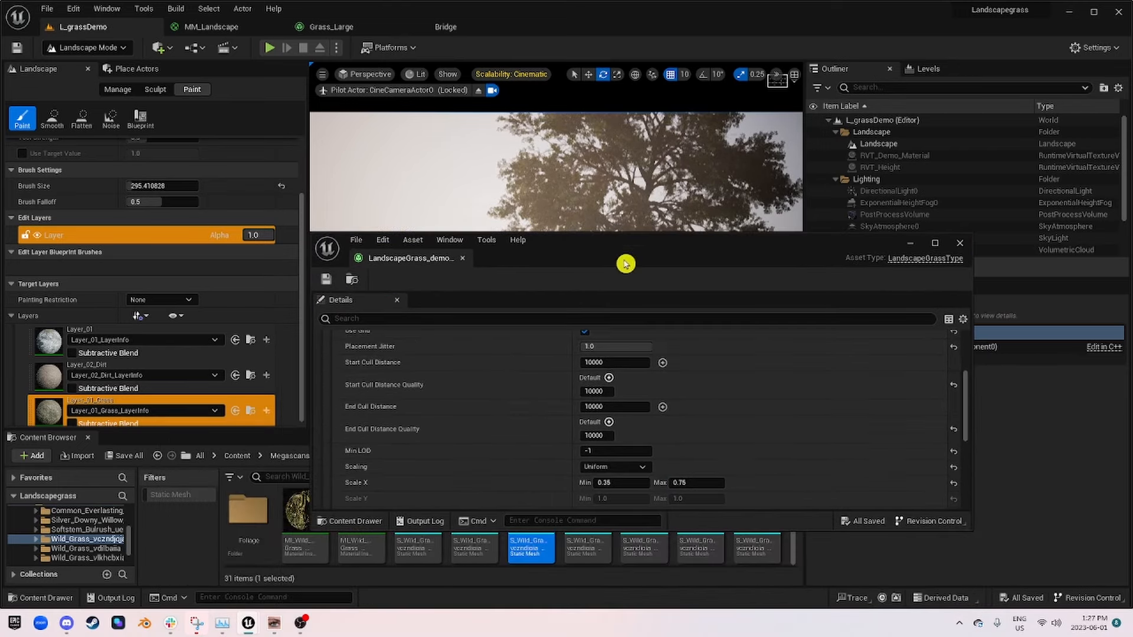
Step: Set the grass variety's Scale X max to 1.0 and move the floating editor aside to check the camera view
scroll(665, 400, up, 5)
scroll(740, 448, down, 4)
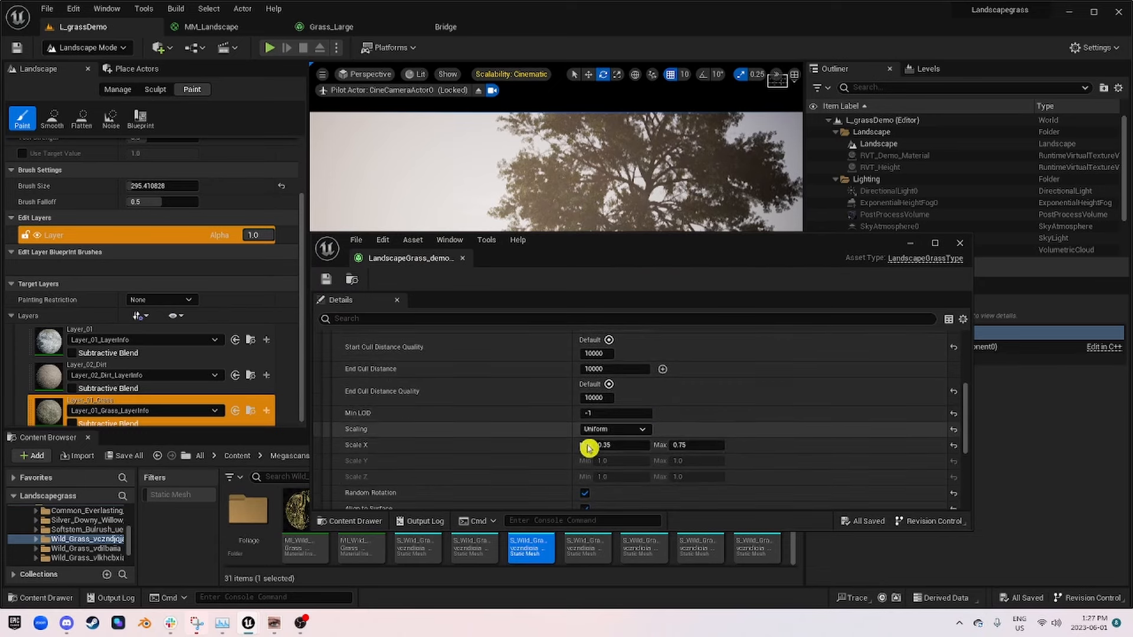
key(Return)
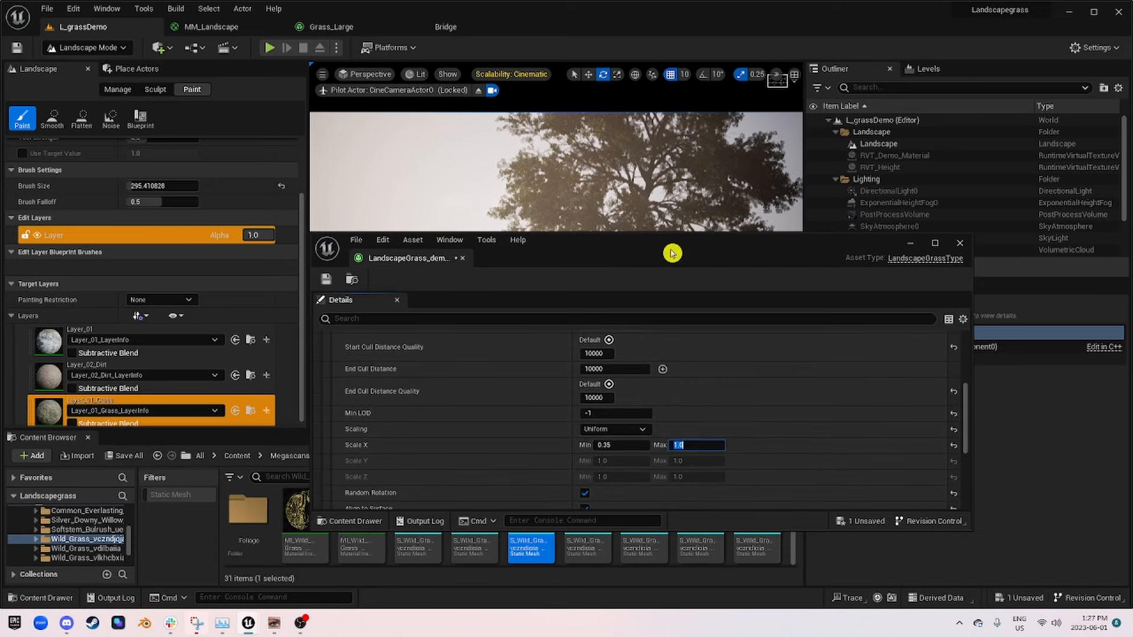
text(1)
key(Return)
drag(710, 254, 796, 422)
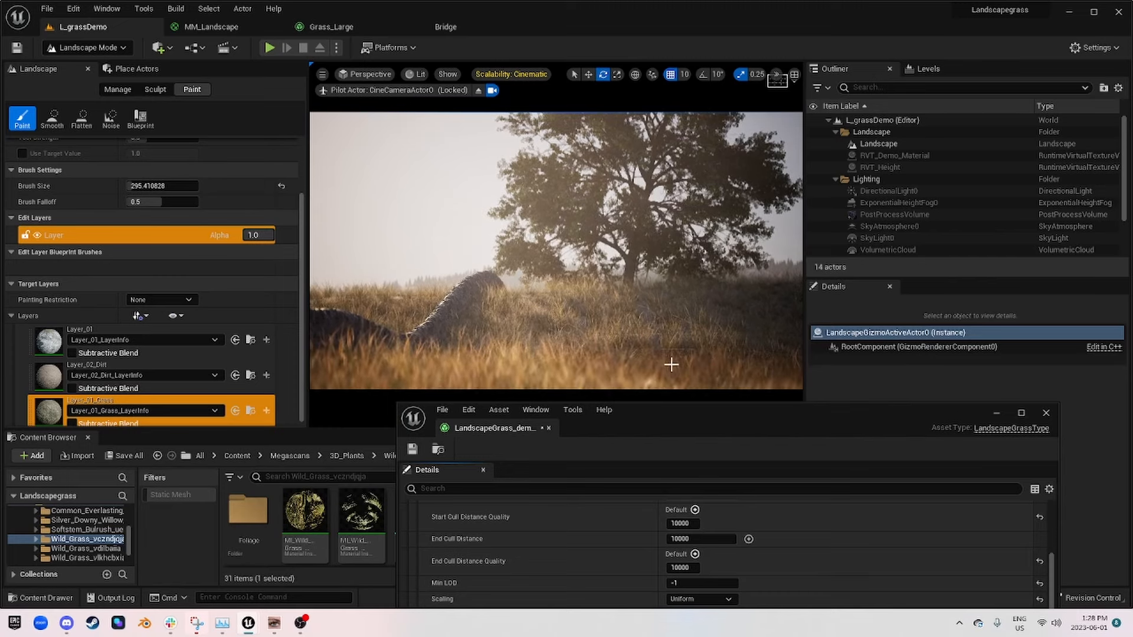
Step: Set the grass variety's Grass Density to 200, save the grass asset and move the floating editor aside to check the camera view
drag(798, 446, 828, 200)
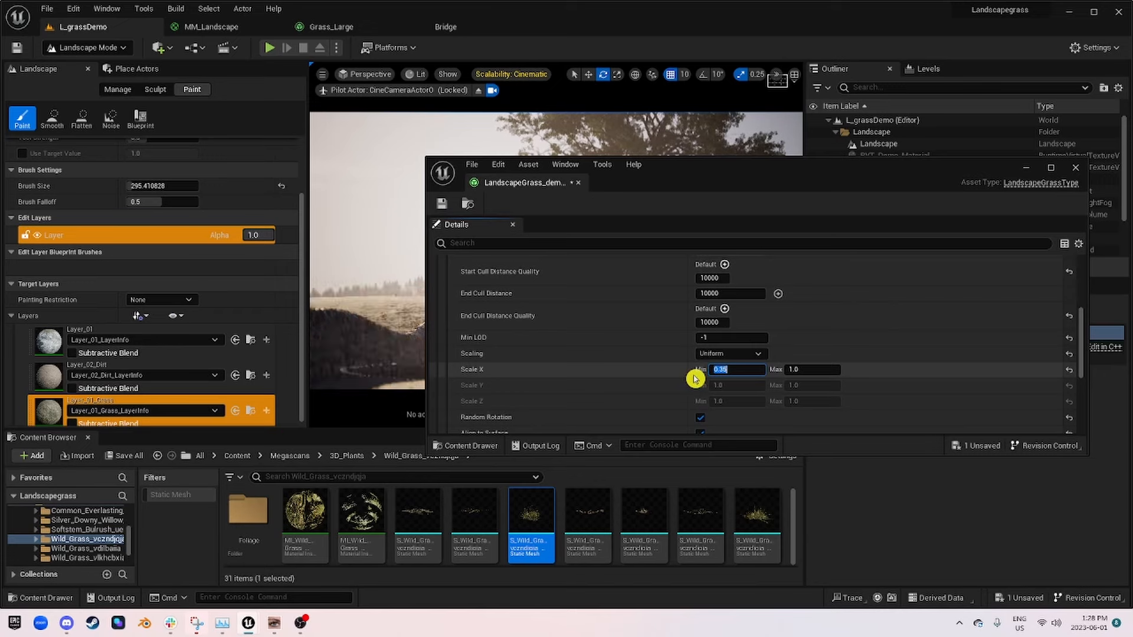
click(792, 369)
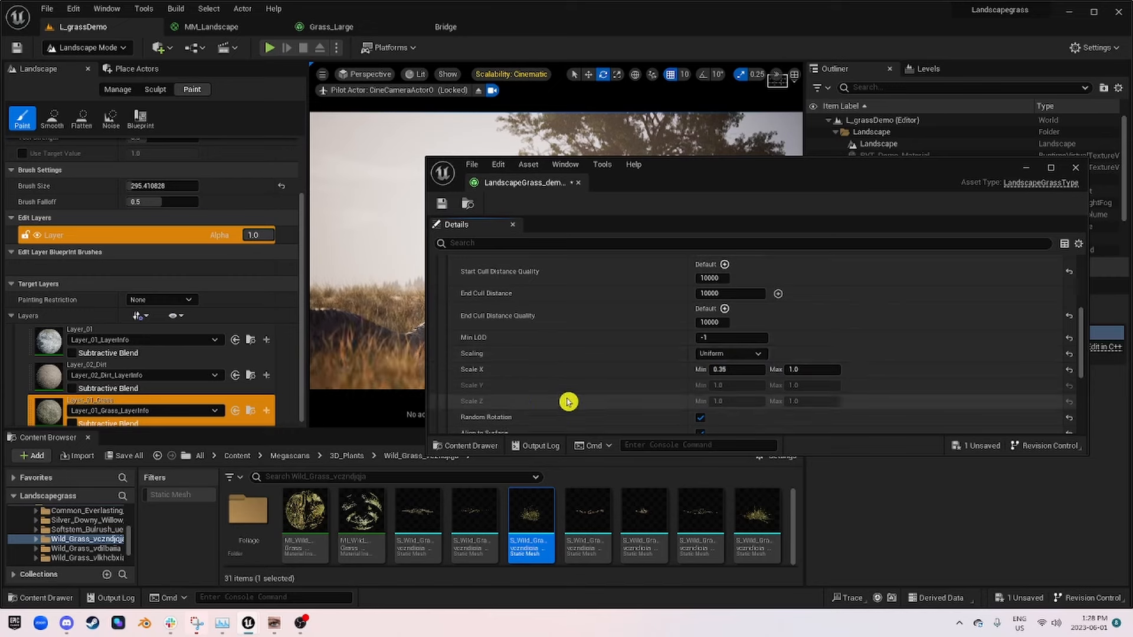
scroll(626, 389, up, 3)
scroll(822, 392, up, 3)
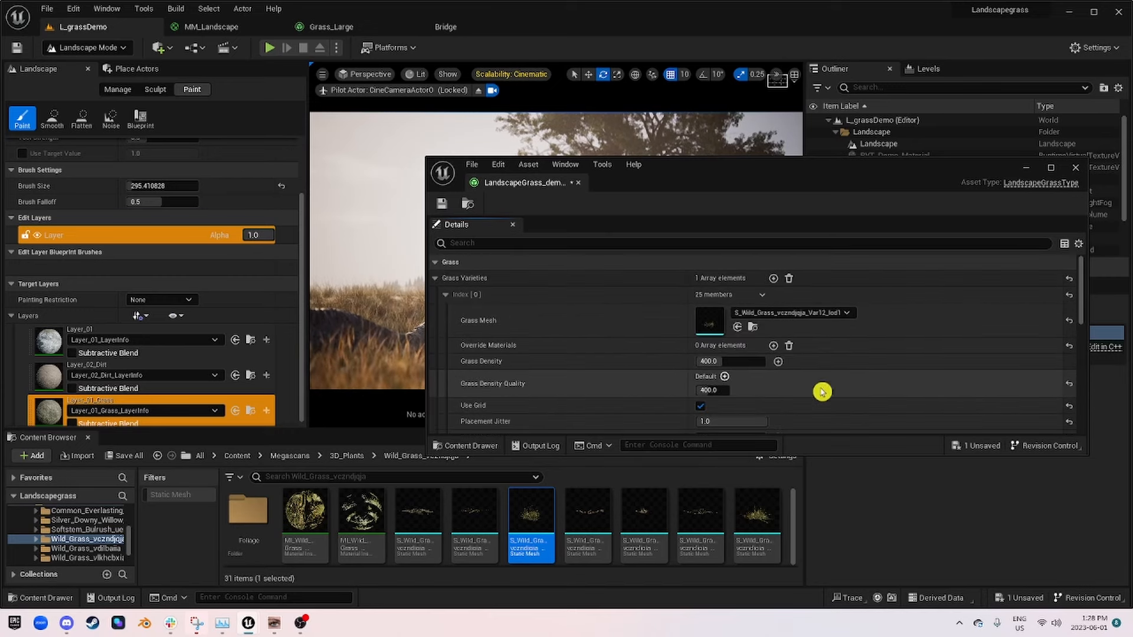
click(732, 361)
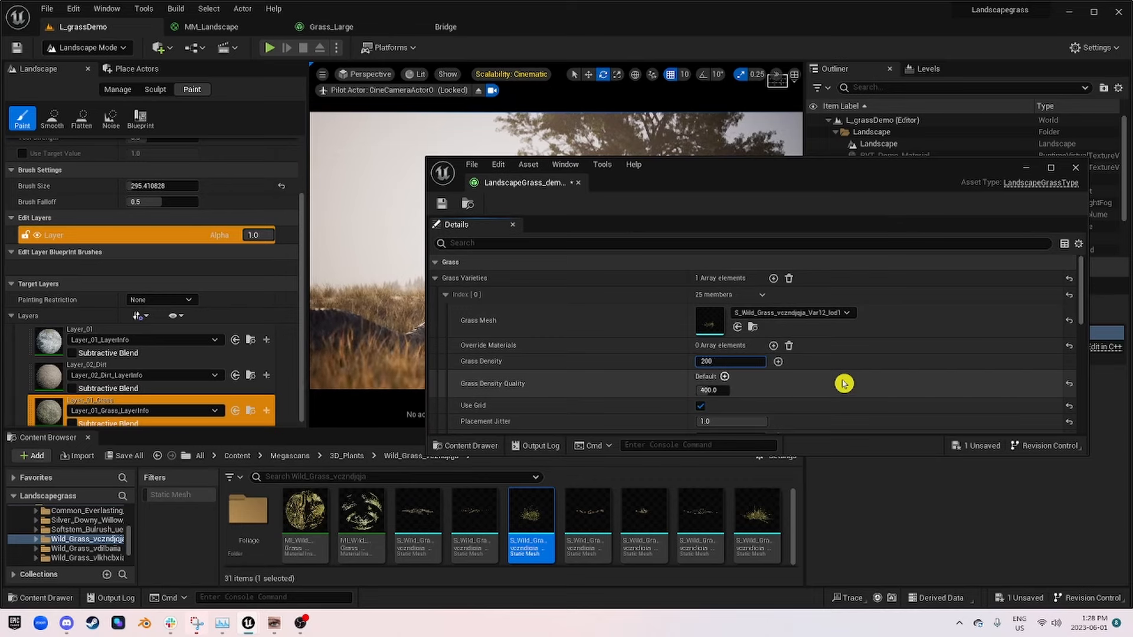
click(443, 204)
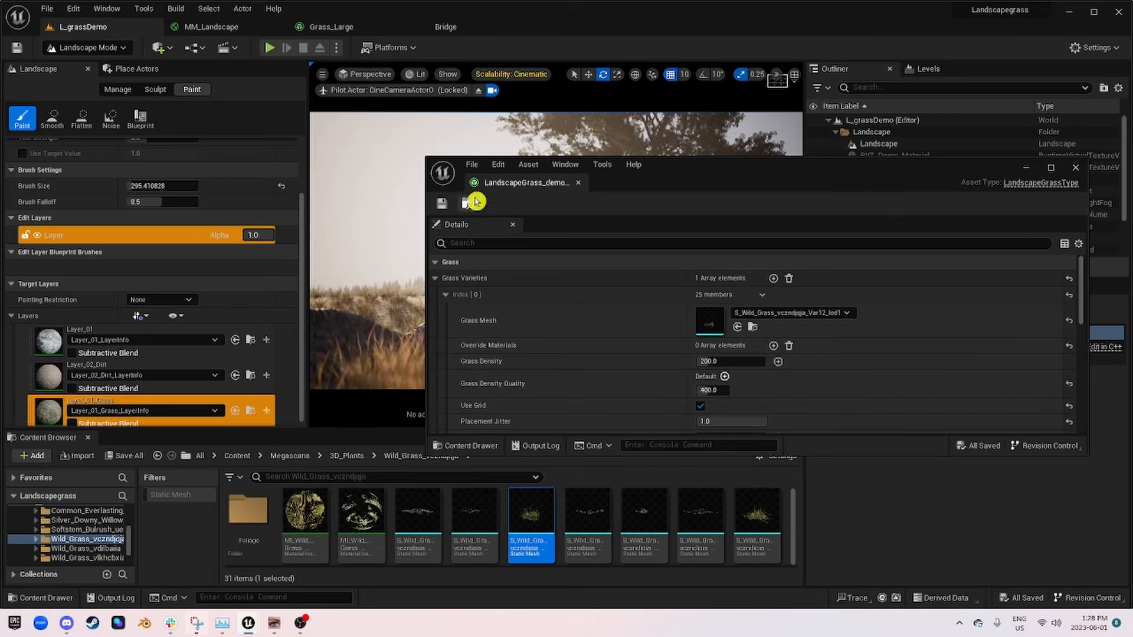
drag(706, 176, 765, 453)
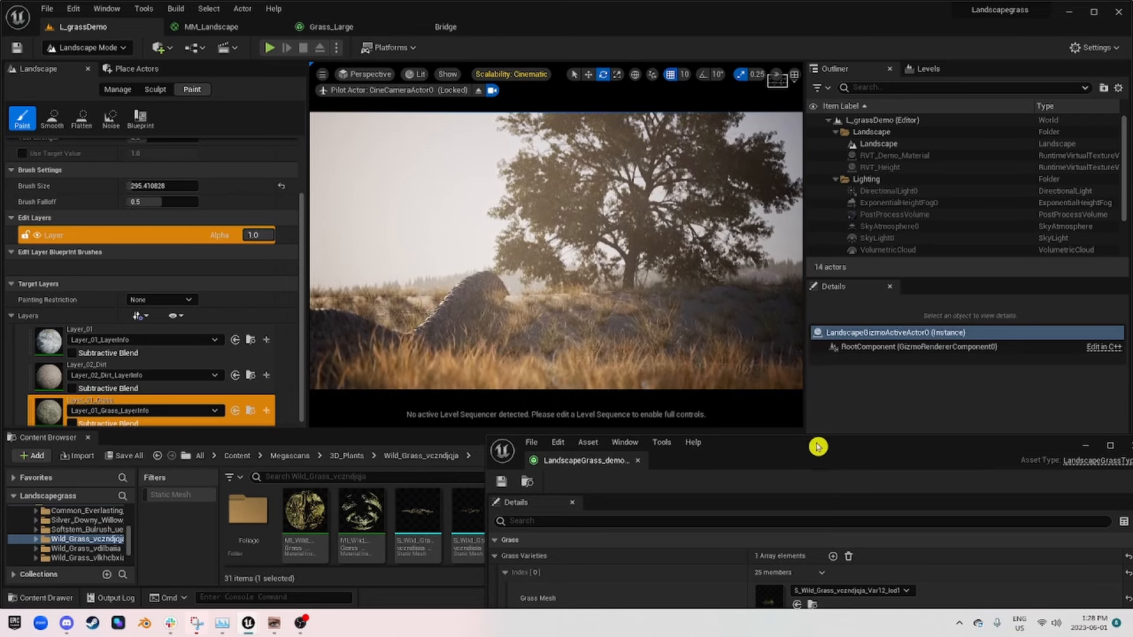
drag(818, 446, 638, 403)
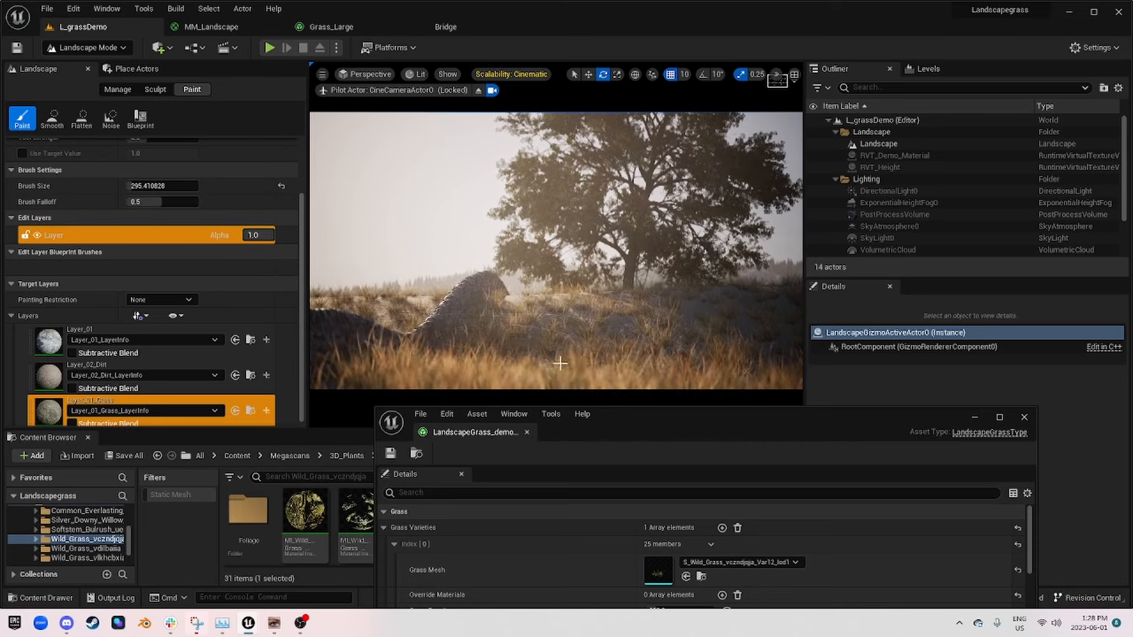
Step: Set the grass variety's Scale X max to 1.25 and save the grass asset
drag(865, 406, 866, 339)
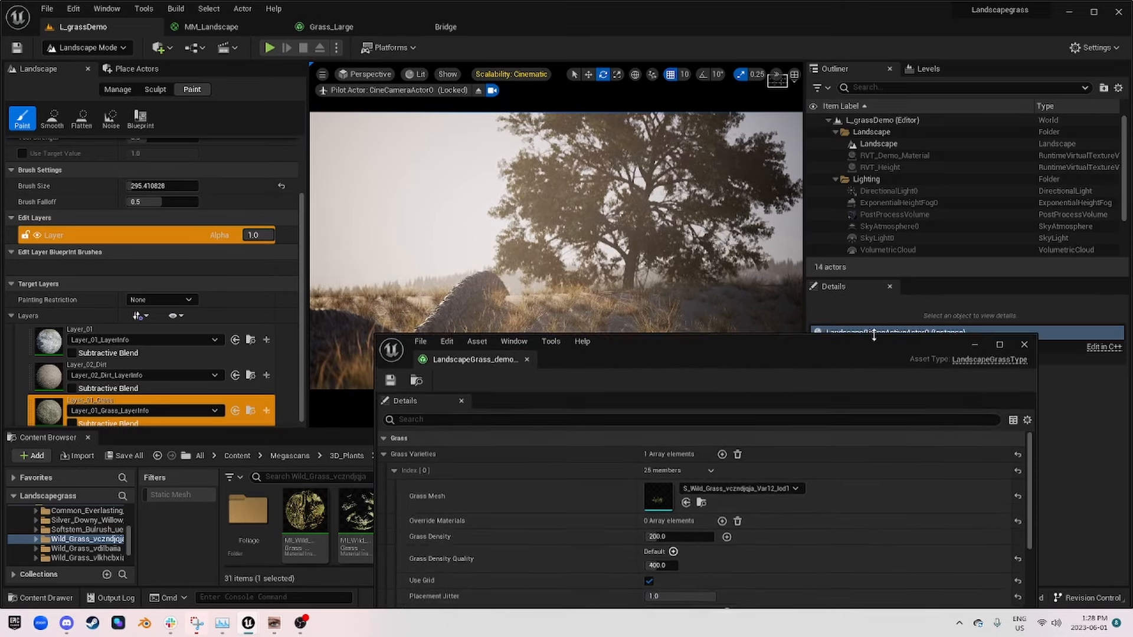
scroll(762, 480, down, 2)
scroll(761, 481, down, 4)
click(758, 551)
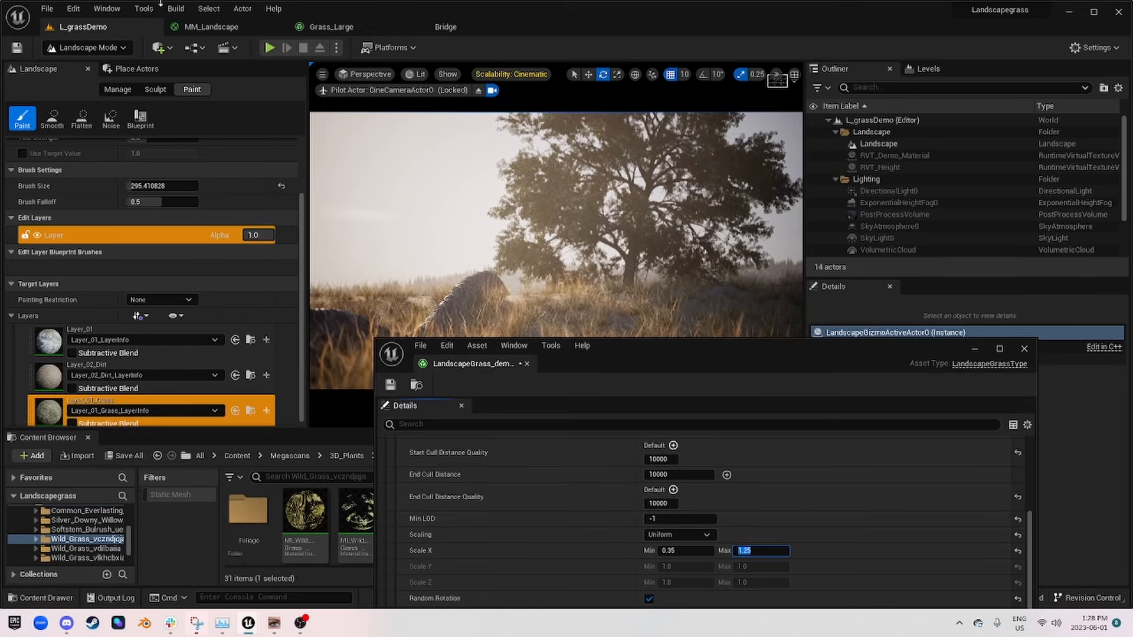
click(391, 387)
scroll(886, 536, up, 3)
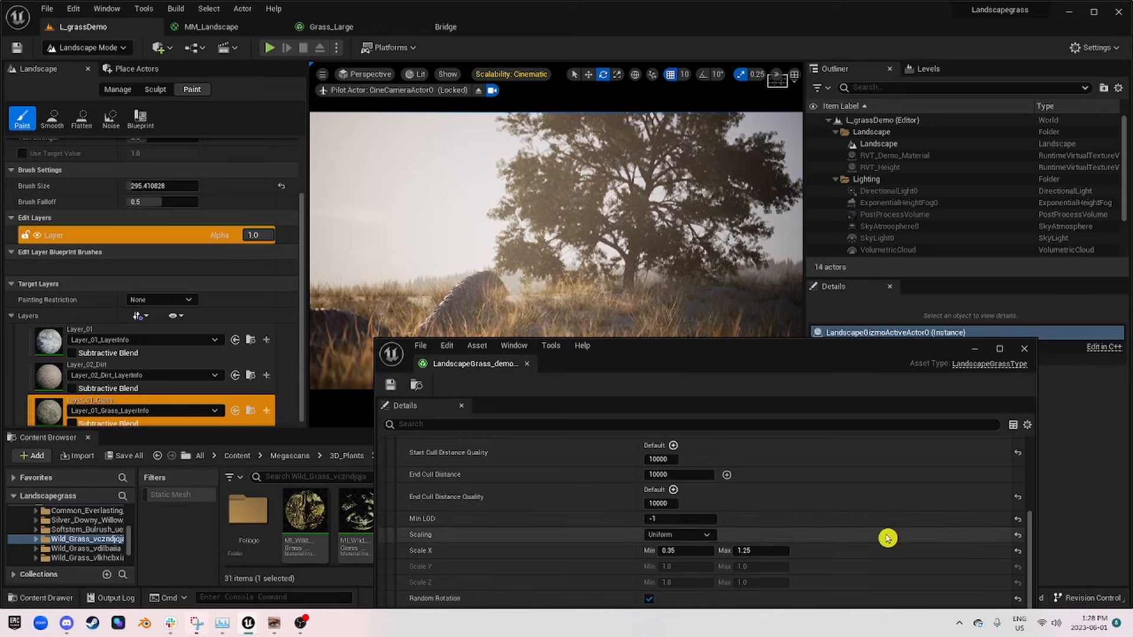
Step: Collapse the first grass variety and add a second element to the Grass Varieties array
drag(738, 350, 837, 201)
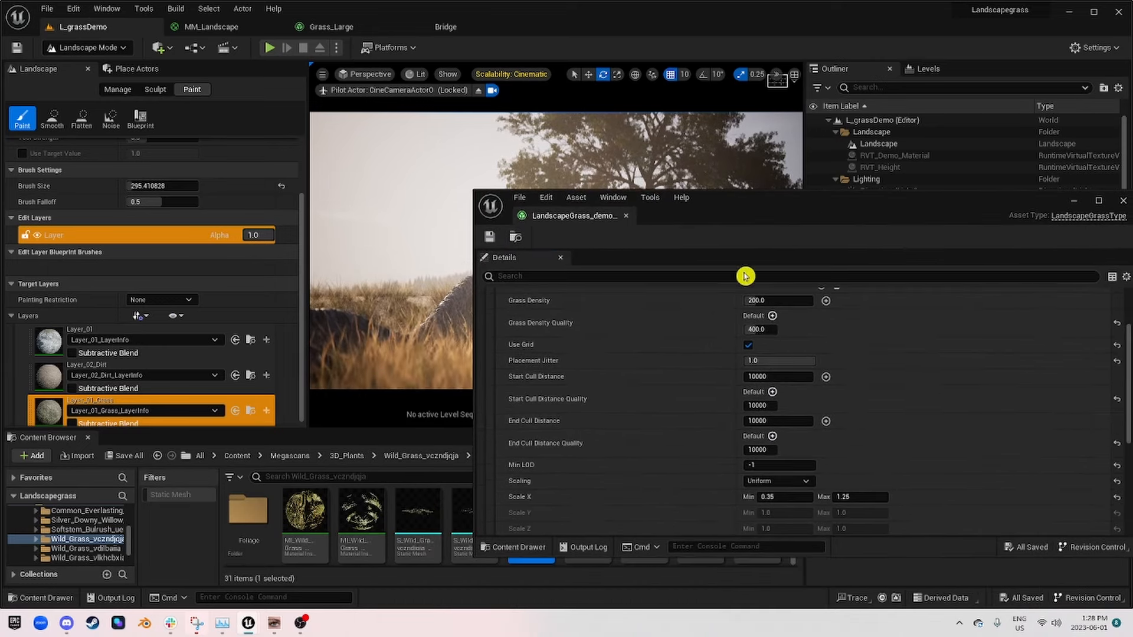
scroll(638, 297, up, 1)
scroll(678, 348, up, 3)
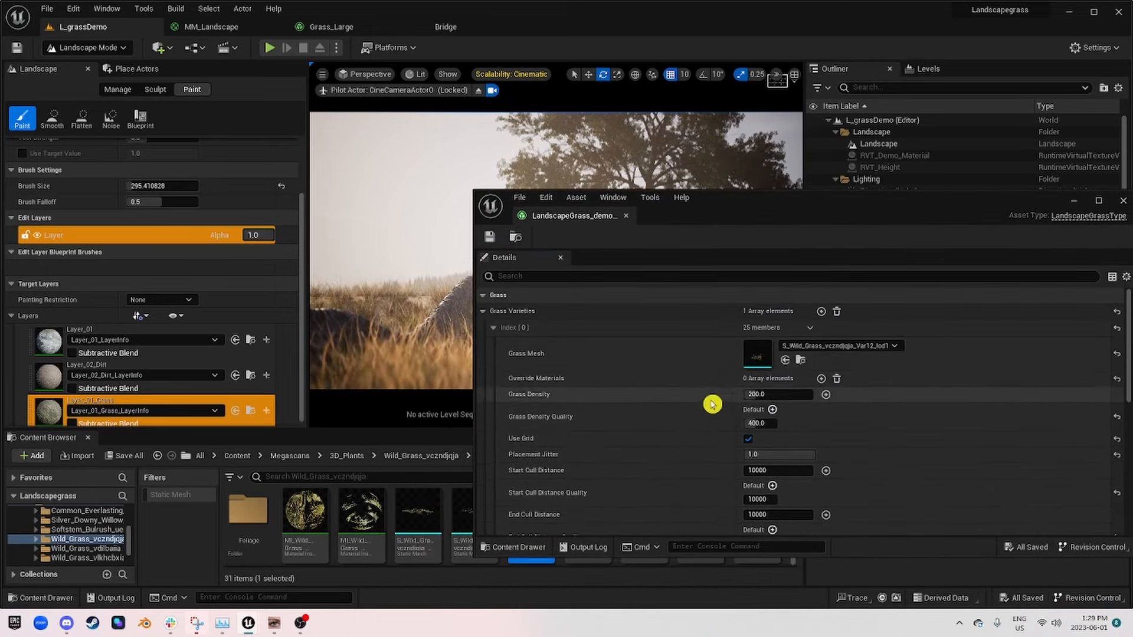
click(494, 328)
click(822, 311)
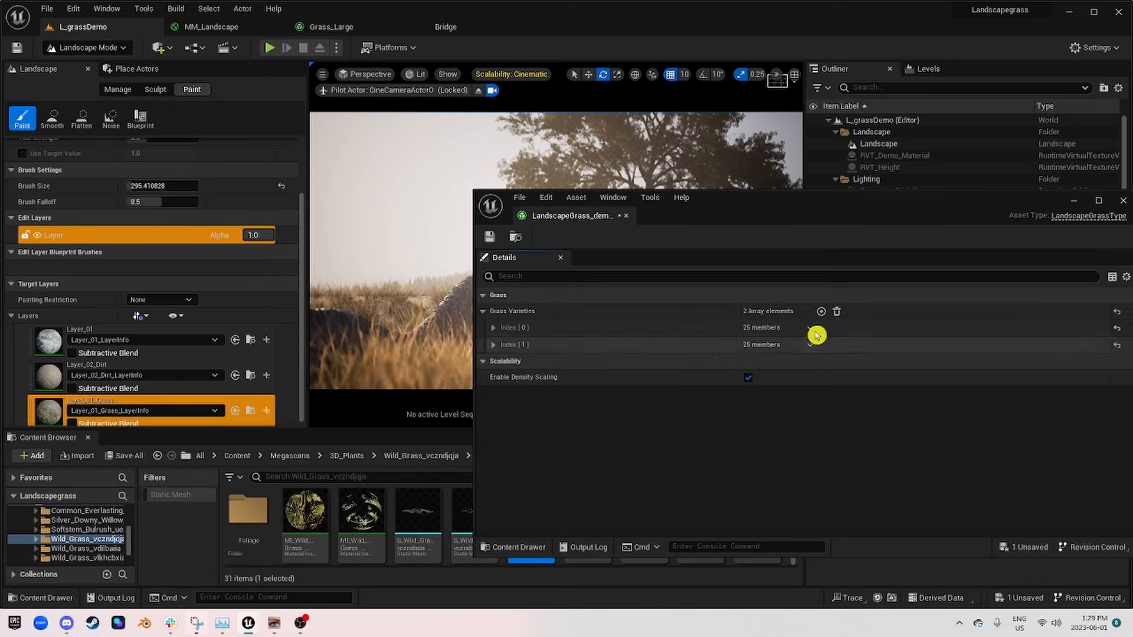
Step: Assign S_Wild_Grass_vczndjqja_Var16_lod1 as the second variety's Grass Mesh and set its Scale X to min 0.35 and max 0.5
click(493, 344)
drag(795, 213, 365, 112)
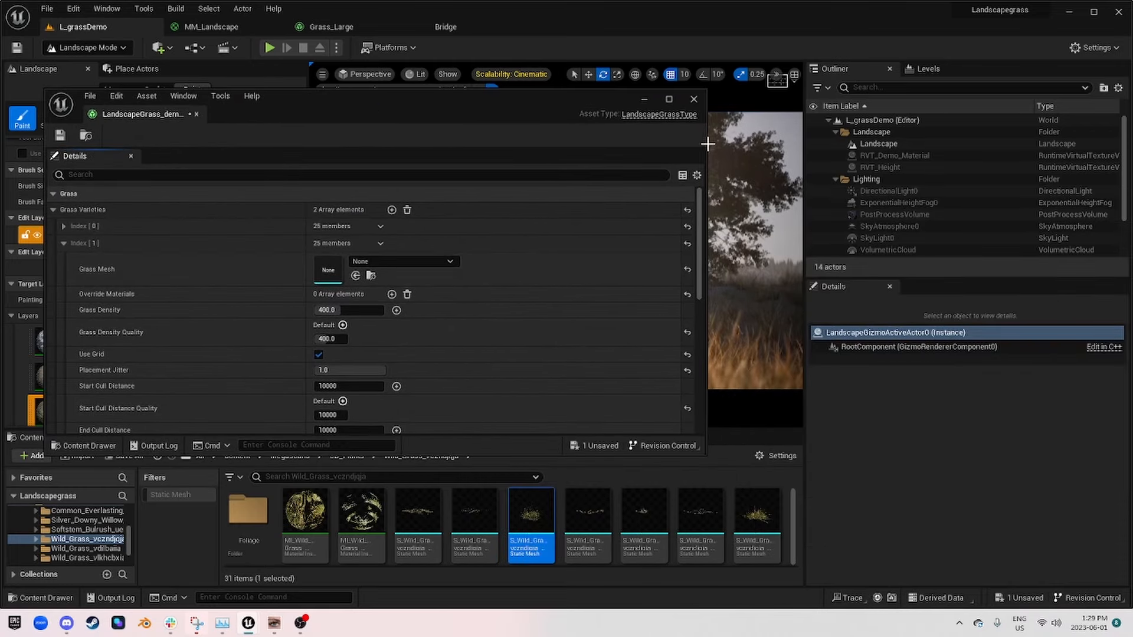
drag(705, 145, 520, 146)
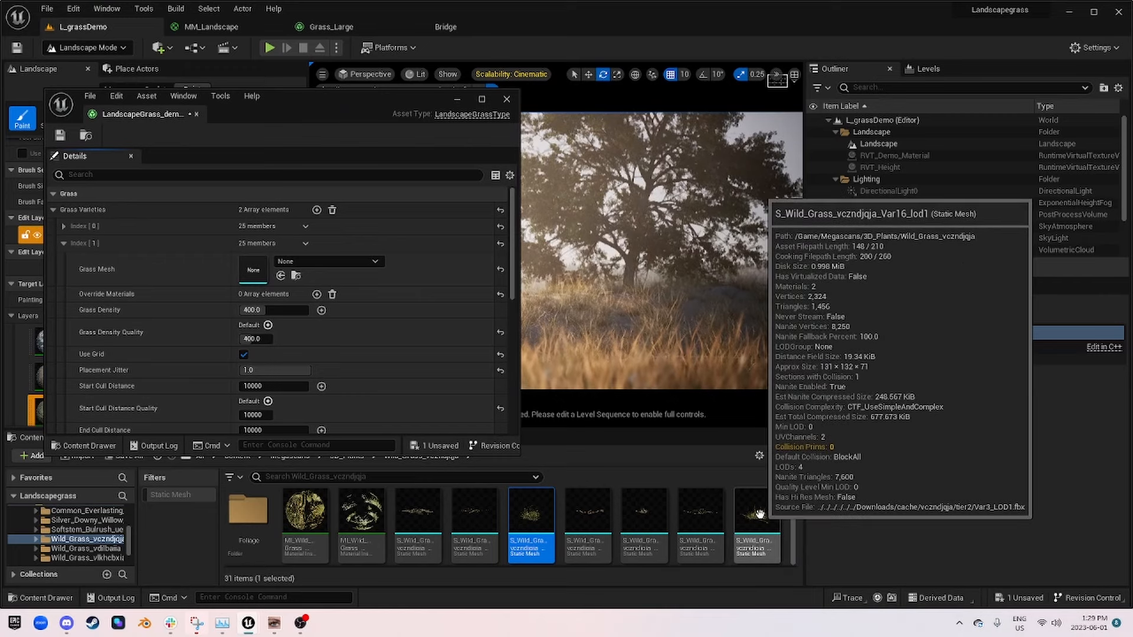
drag(759, 513, 275, 291)
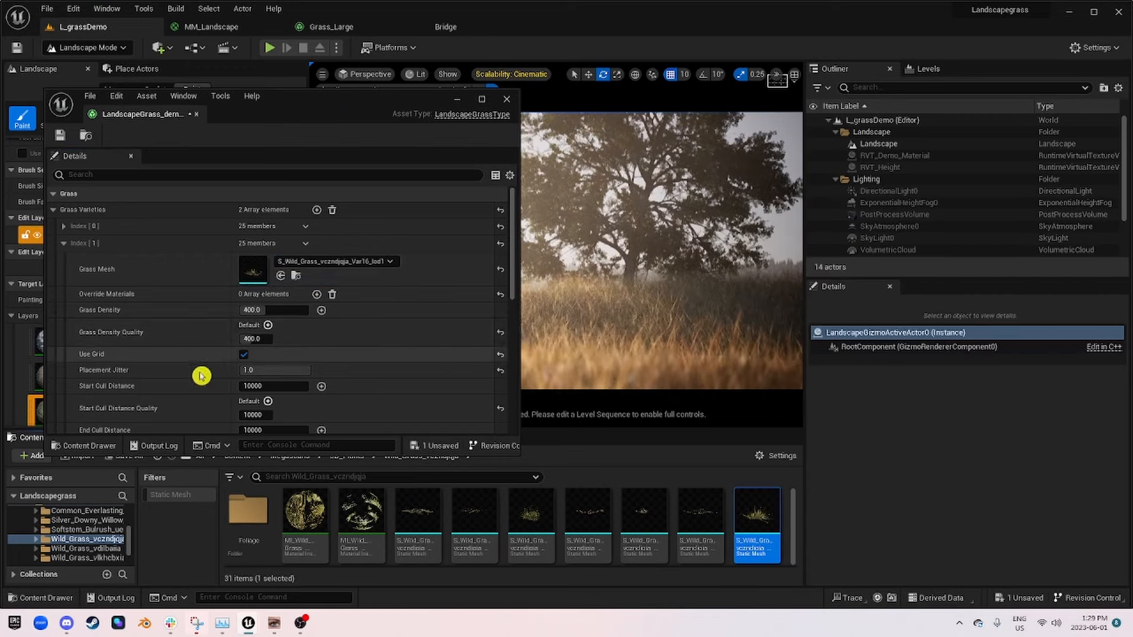
scroll(293, 331, down, 5)
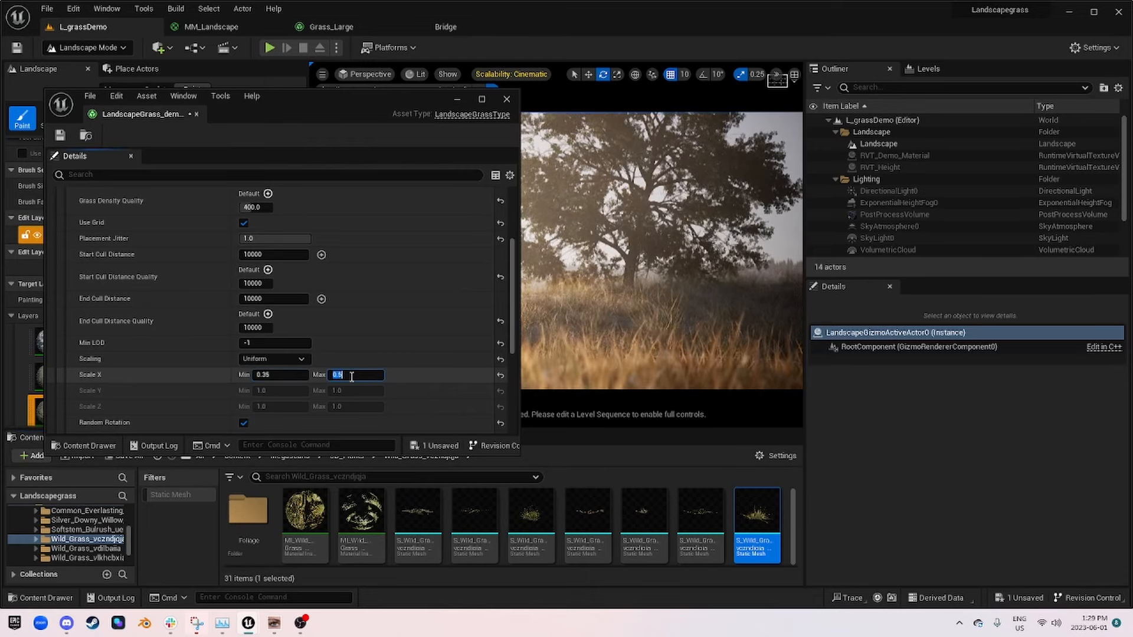
drag(341, 108, 346, 138)
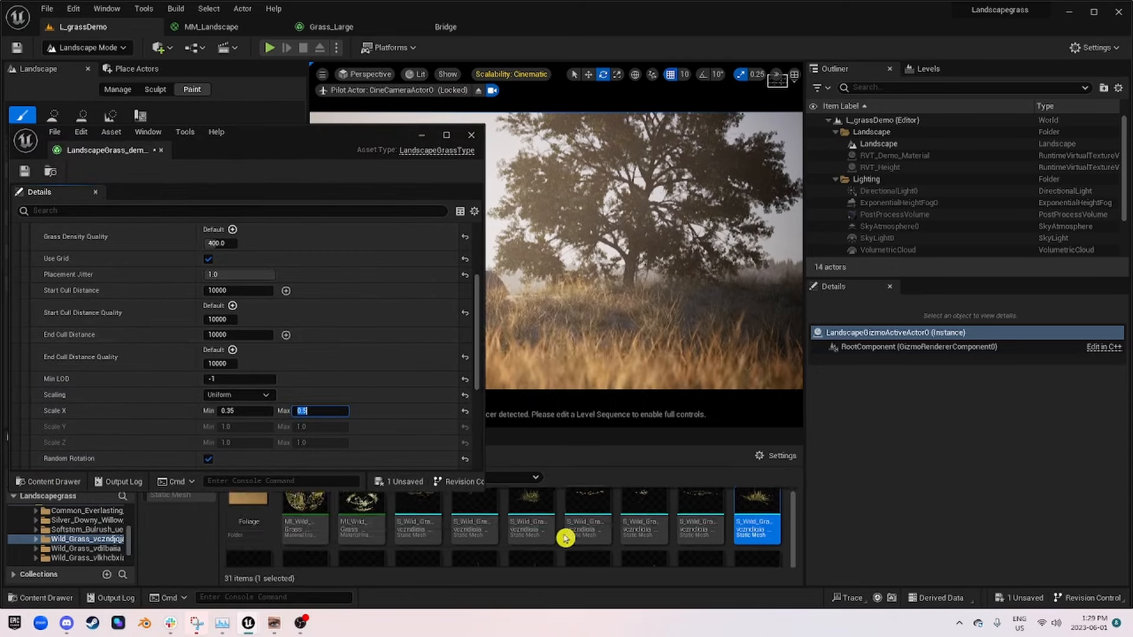
Step: Try the Var18, Var17, Var22 and Var20 wild grass meshes on the first grass variety, comparing each in the camera view
scroll(564, 536, down, 2)
scroll(118, 298, up, 5)
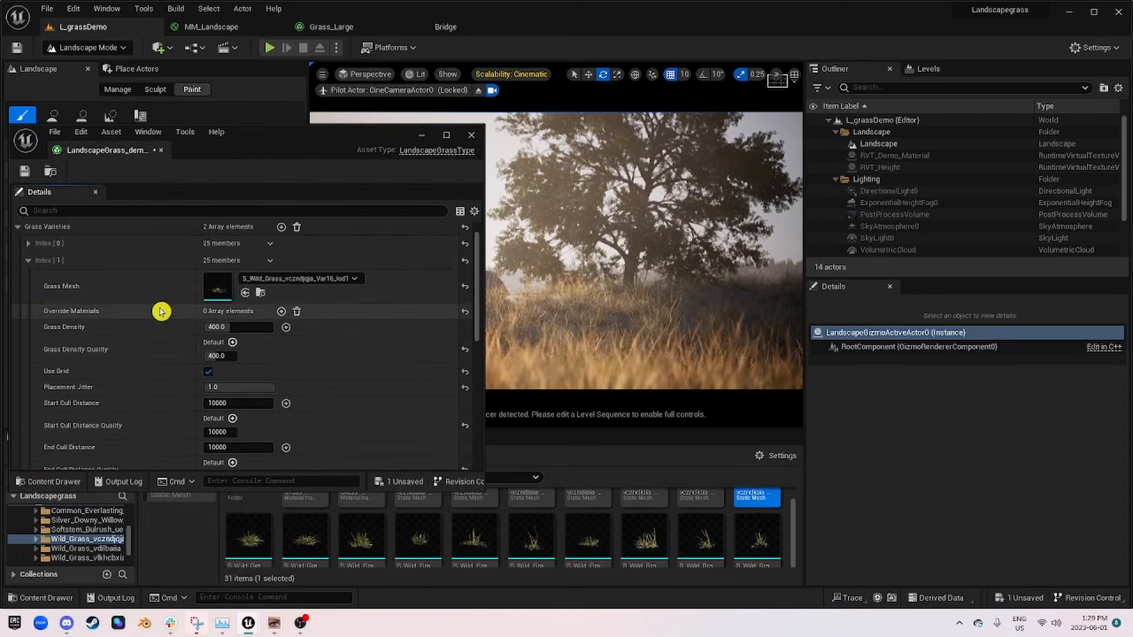
click(28, 243)
drag(305, 535, 220, 268)
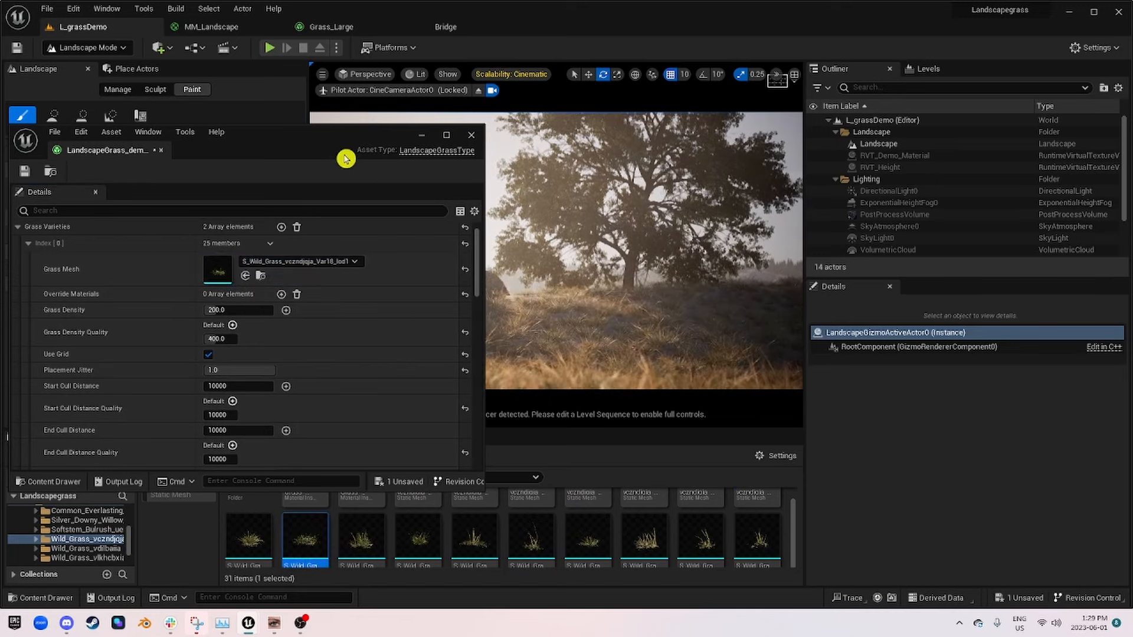
drag(342, 140, 382, 103)
drag(252, 534, 257, 241)
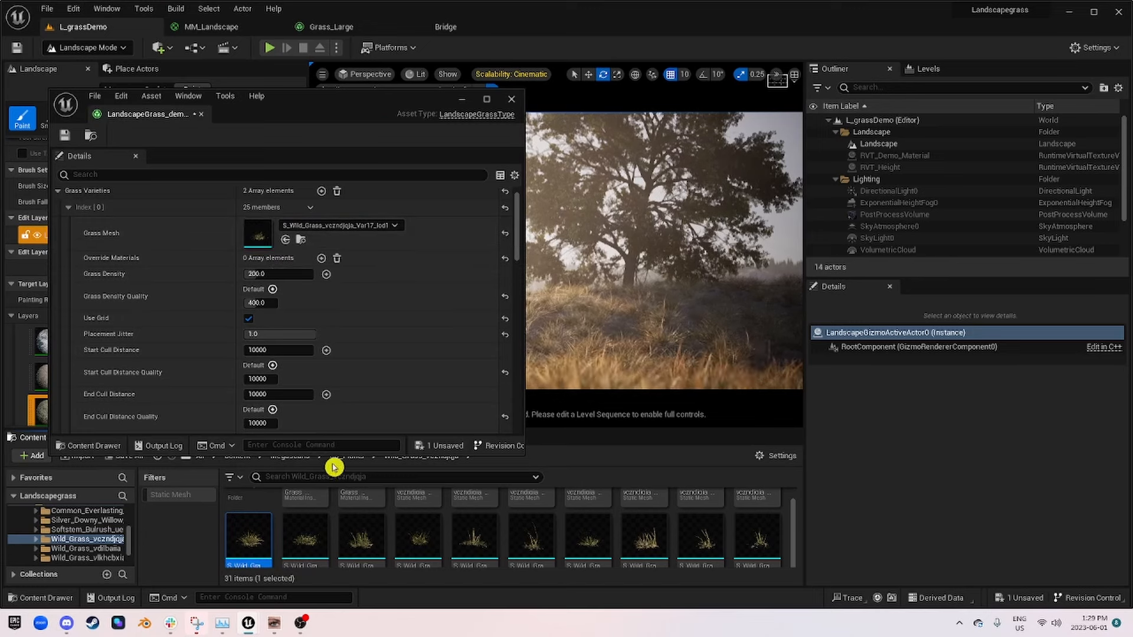
drag(587, 539, 259, 236)
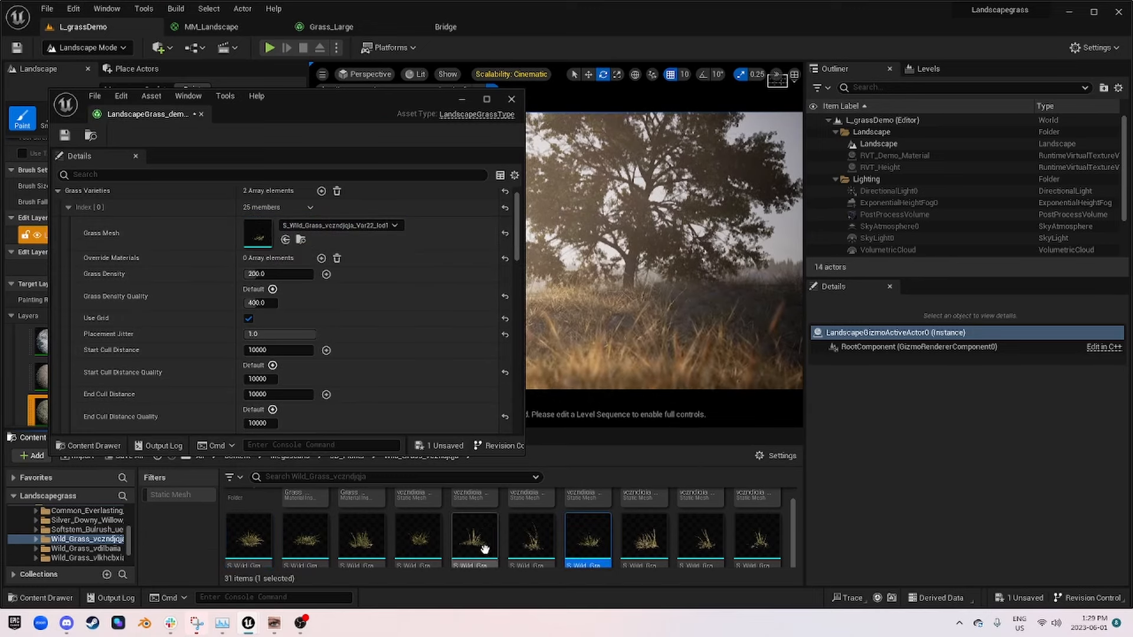
drag(484, 549, 260, 236)
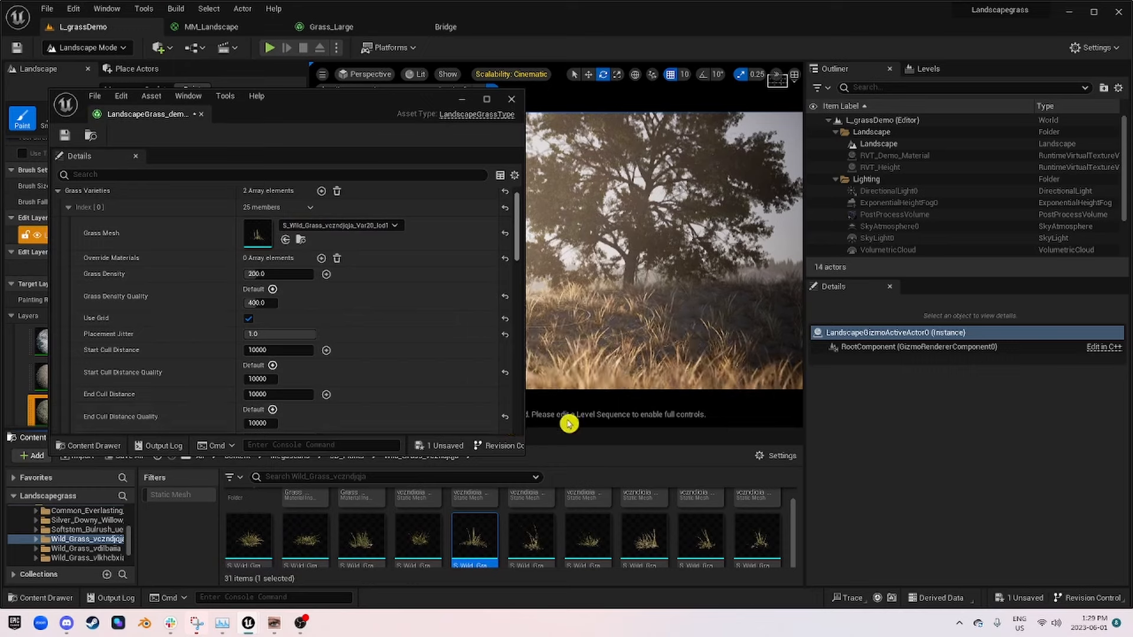
Step: Try the Var16 mesh on the first grass variety and put S_Wild_Grass_vczndjqja_Var12_lod1 back as its Grass Mesh
scroll(756, 546, down, 3)
scroll(284, 563, up, 3)
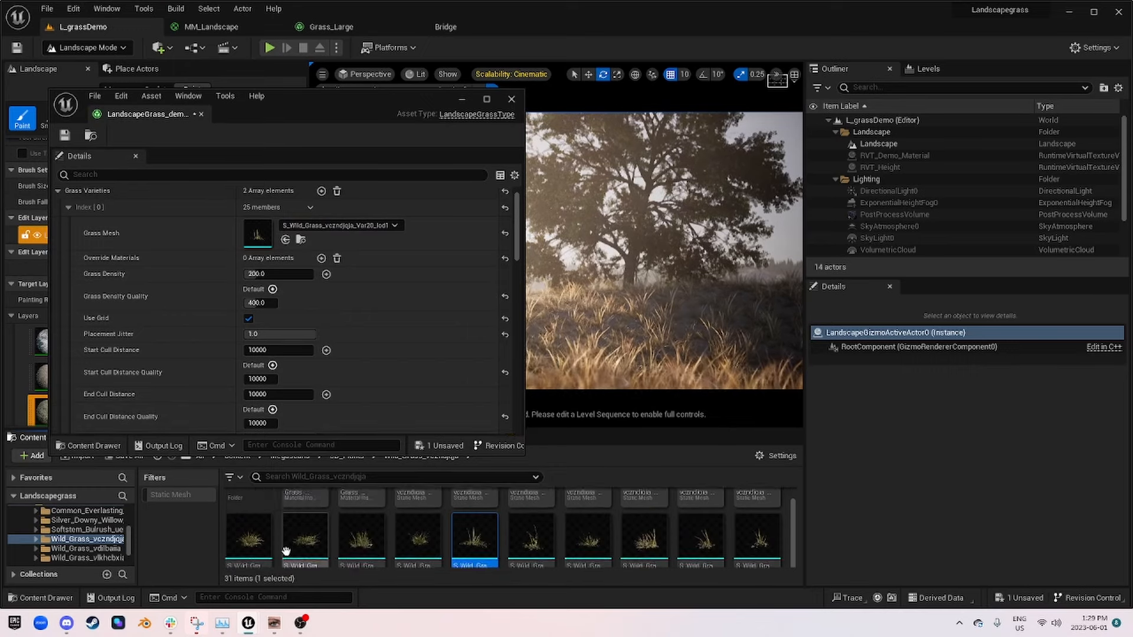
scroll(746, 534, up, 2)
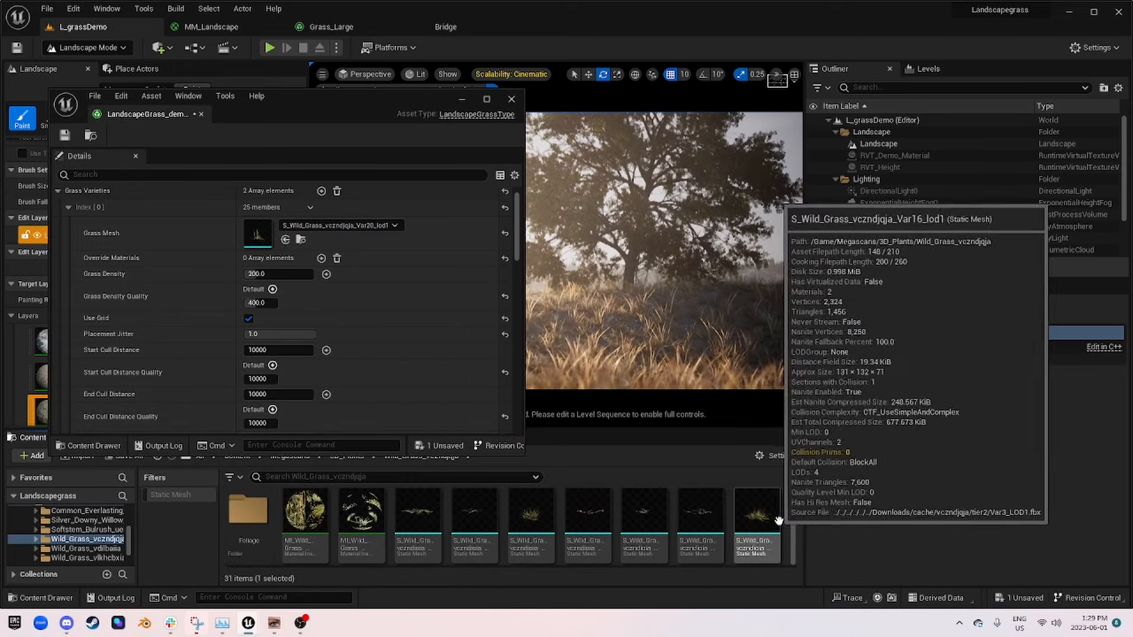
drag(778, 520, 260, 235)
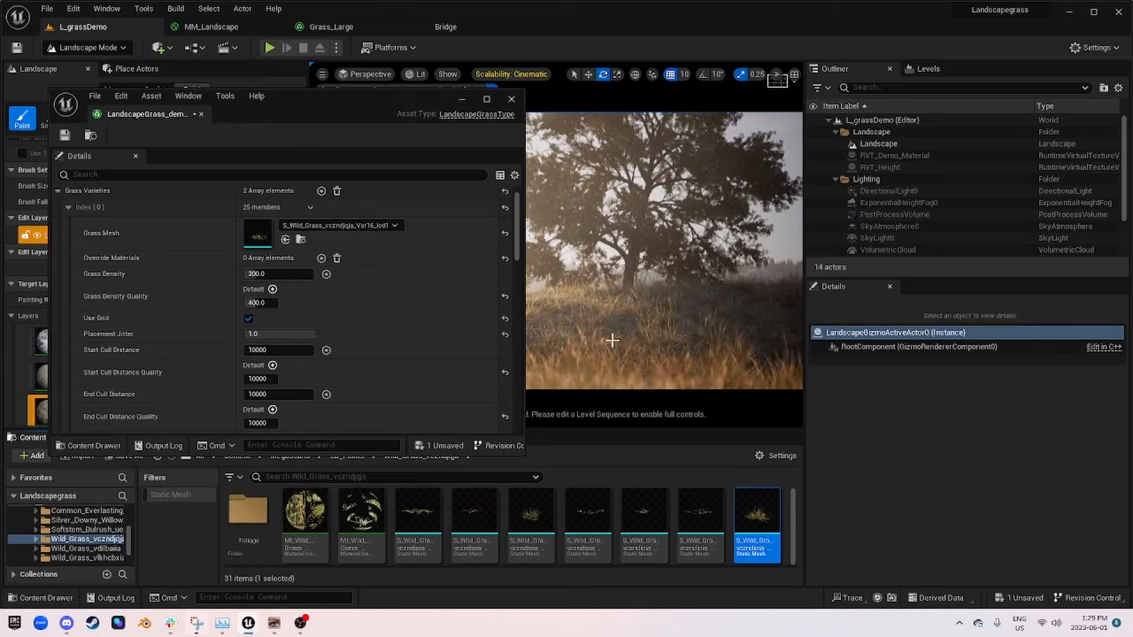
drag(321, 107, 289, 123)
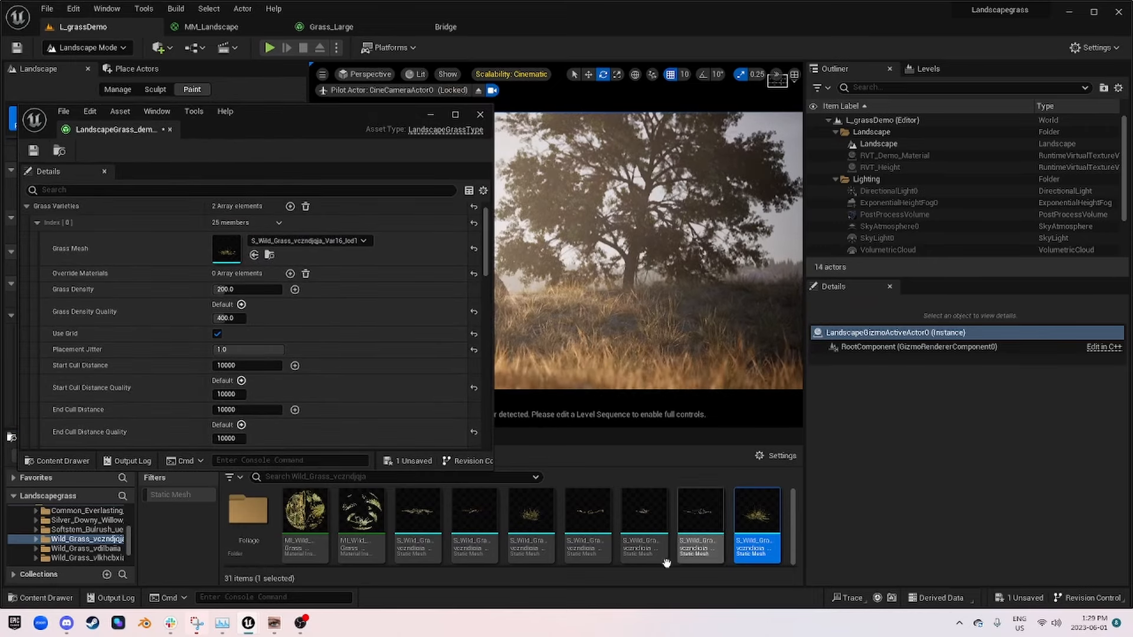
drag(532, 520, 271, 246)
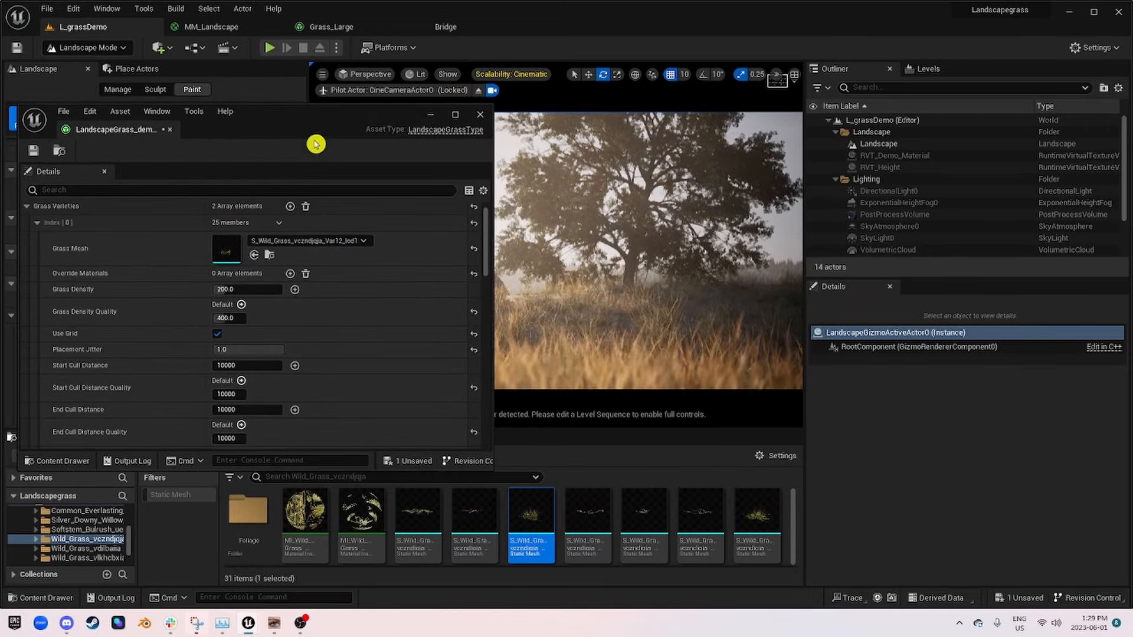
Step: Set the first grass variety's Scale X max to 0.5, save the grass asset and move the editor to check the camera view
drag(316, 144, 879, 155)
scroll(872, 352, down, 3)
click(884, 429)
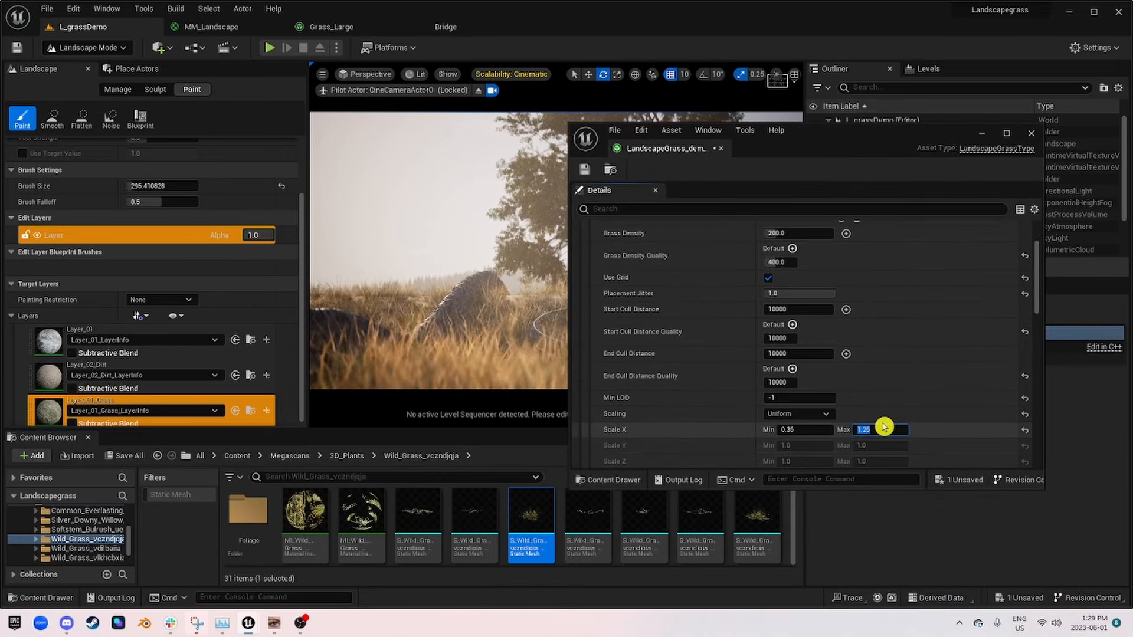
text(0.5)
key(Return)
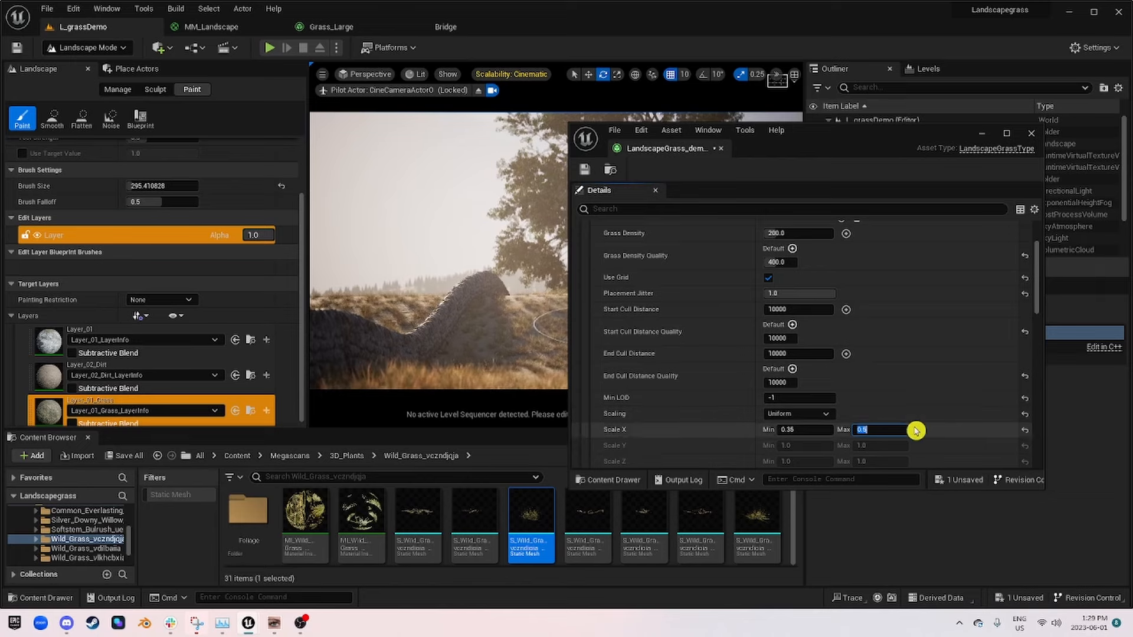
drag(858, 141, 229, 108)
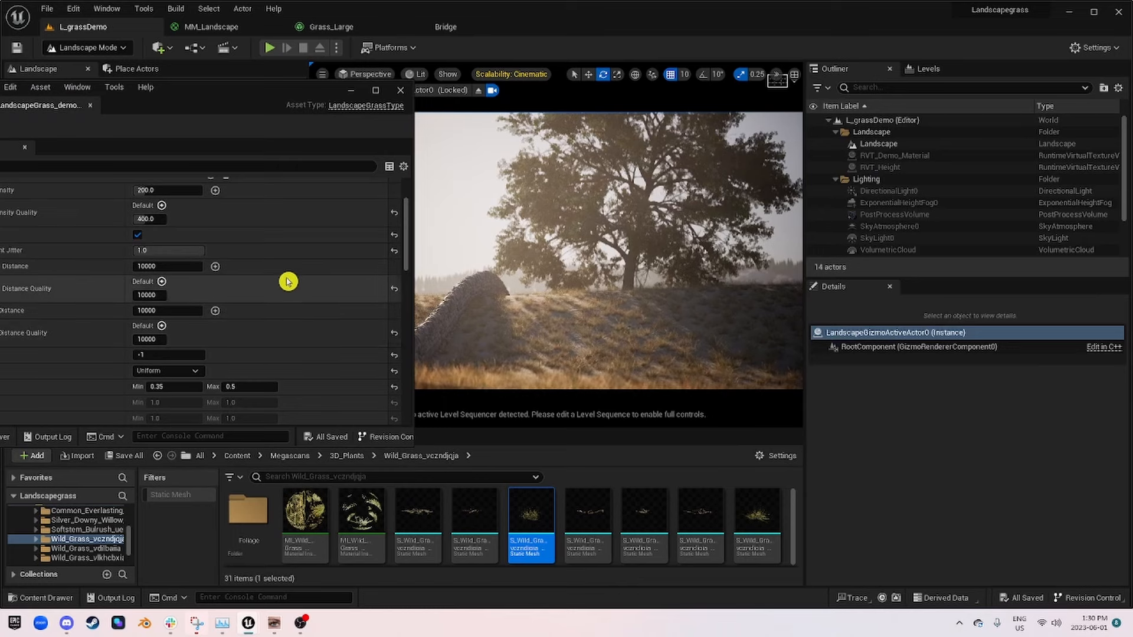
Step: Set the second grass variety's Grass Density to 250 and return to the Grass Varieties array with the first variety collapsed
scroll(291, 283, up, 2)
scroll(291, 261, down, 5)
scroll(278, 256, down, 7)
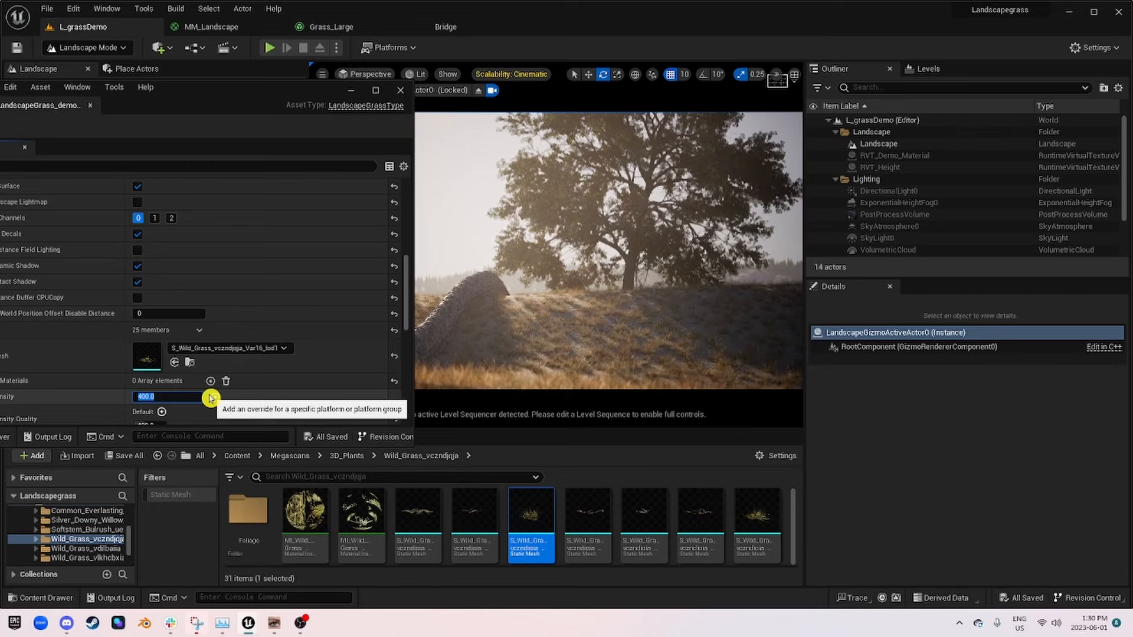
text(250)
key(Return)
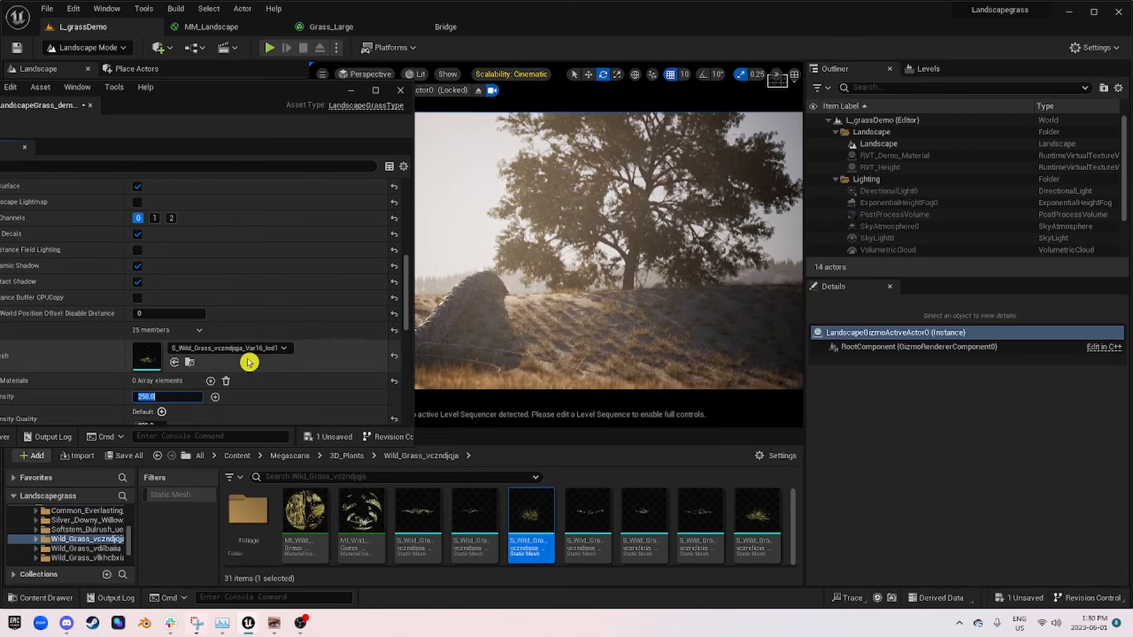
scroll(283, 254, down, 10)
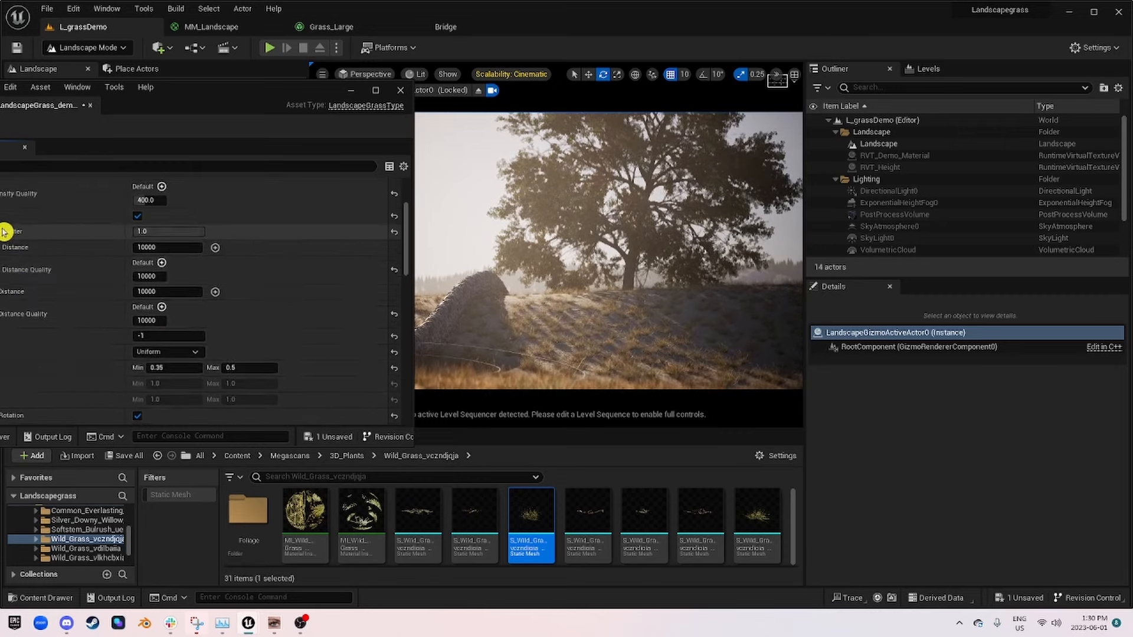
scroll(218, 199, up, 1)
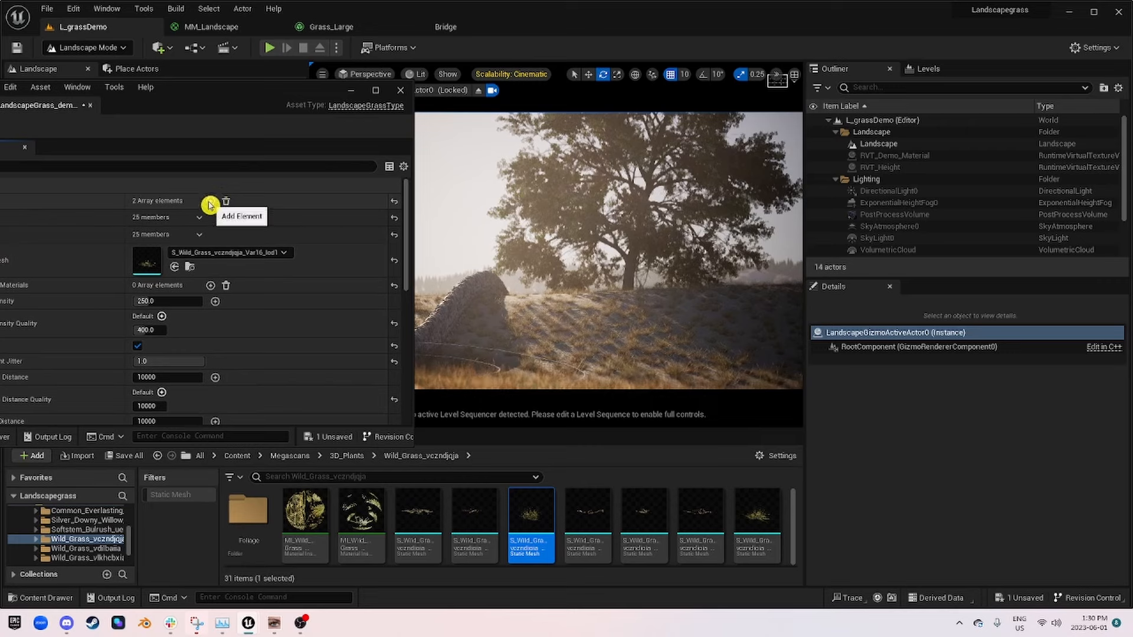
Step: Add a third grass variety and assign the Var17 wild grass mesh from the Wild_Grass_vczndjqja folder as its Grass Mesh
click(210, 203)
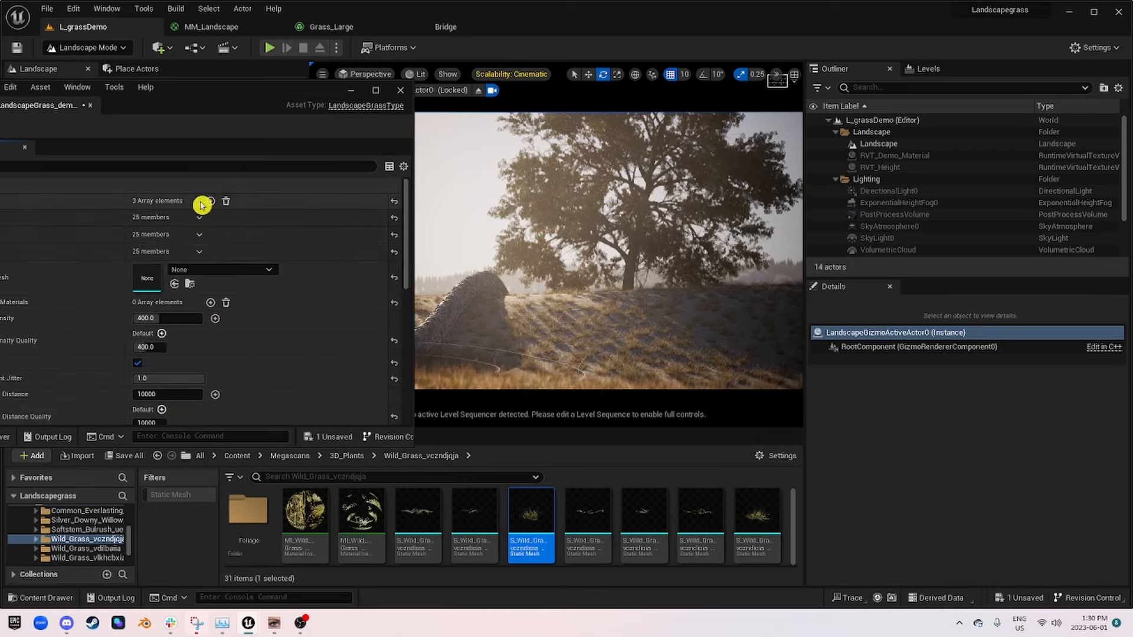
scroll(609, 535, down, 1)
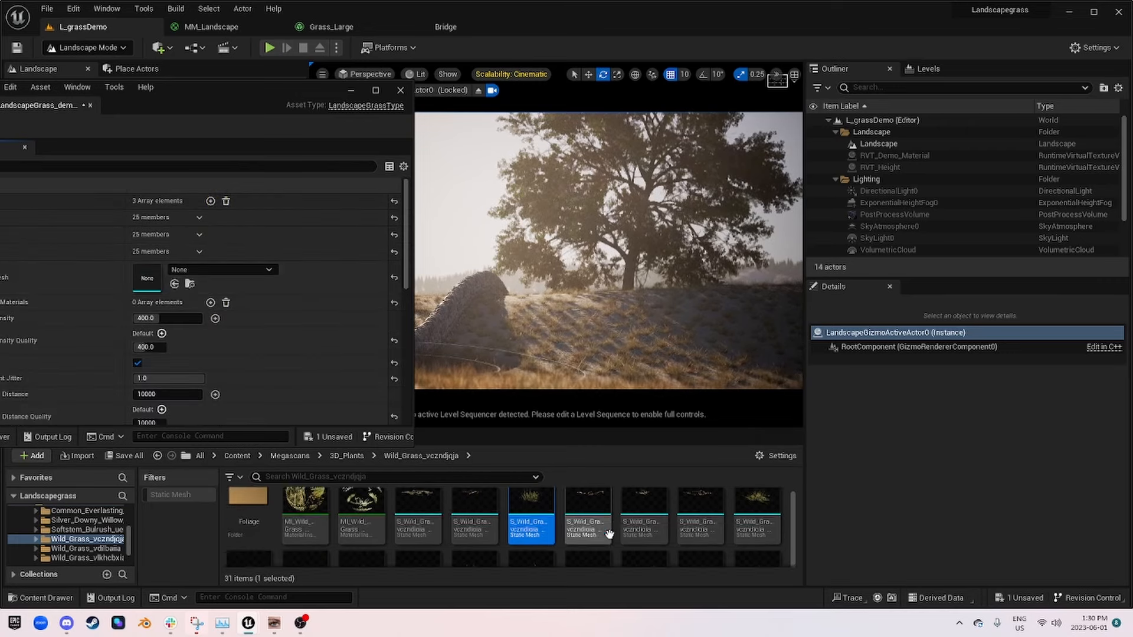
scroll(609, 534, down, 2)
drag(248, 551, 148, 280)
Step: Set the third grass variety's Scale X min to 0.35 and max to 0.75
scroll(248, 391, down, 4)
click(256, 383)
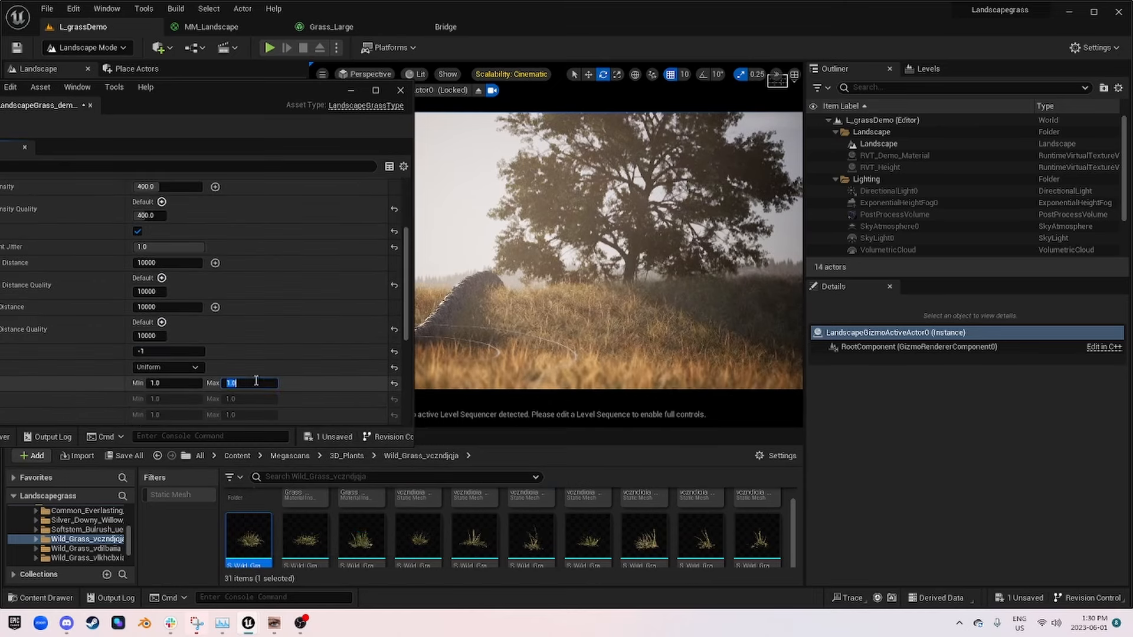
text(0.5)
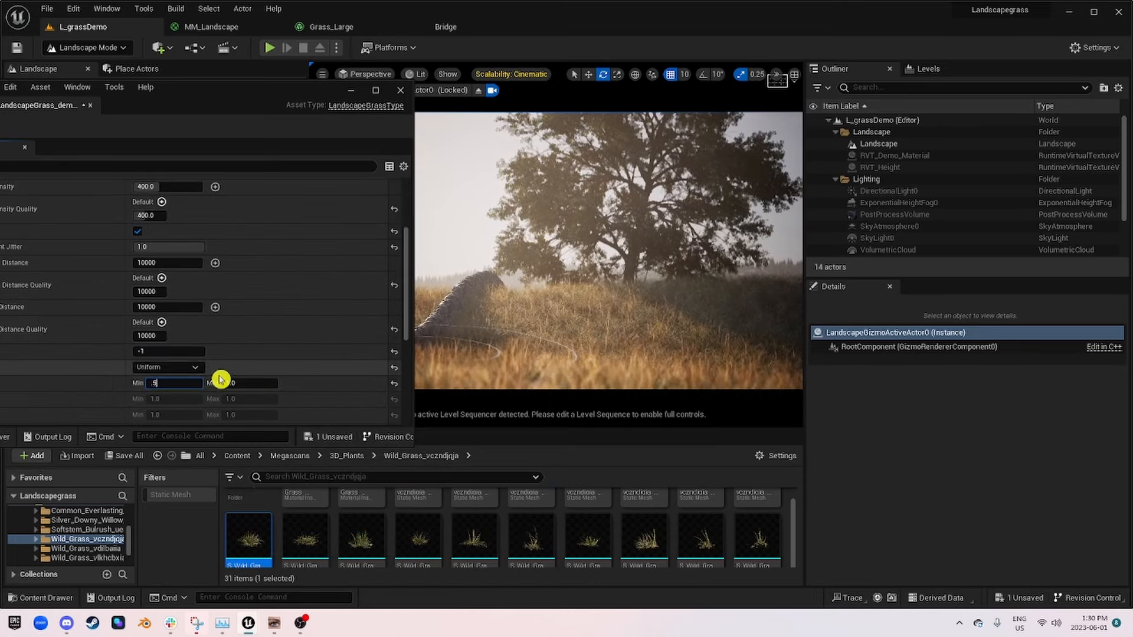
key(Tab)
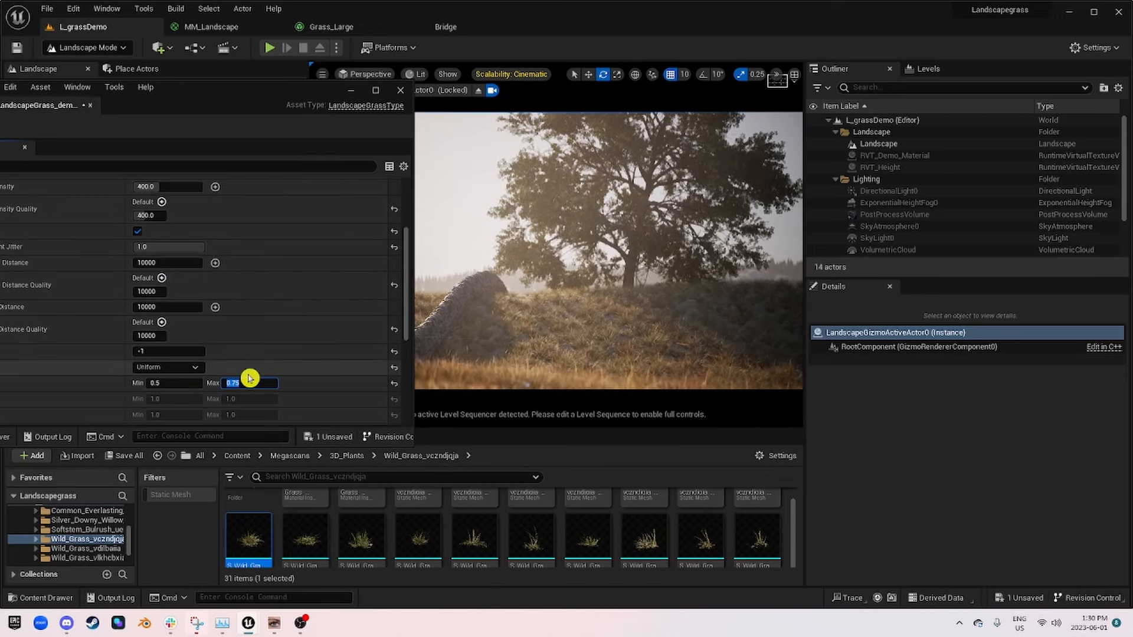
click(170, 383)
text(.35)
key(Return)
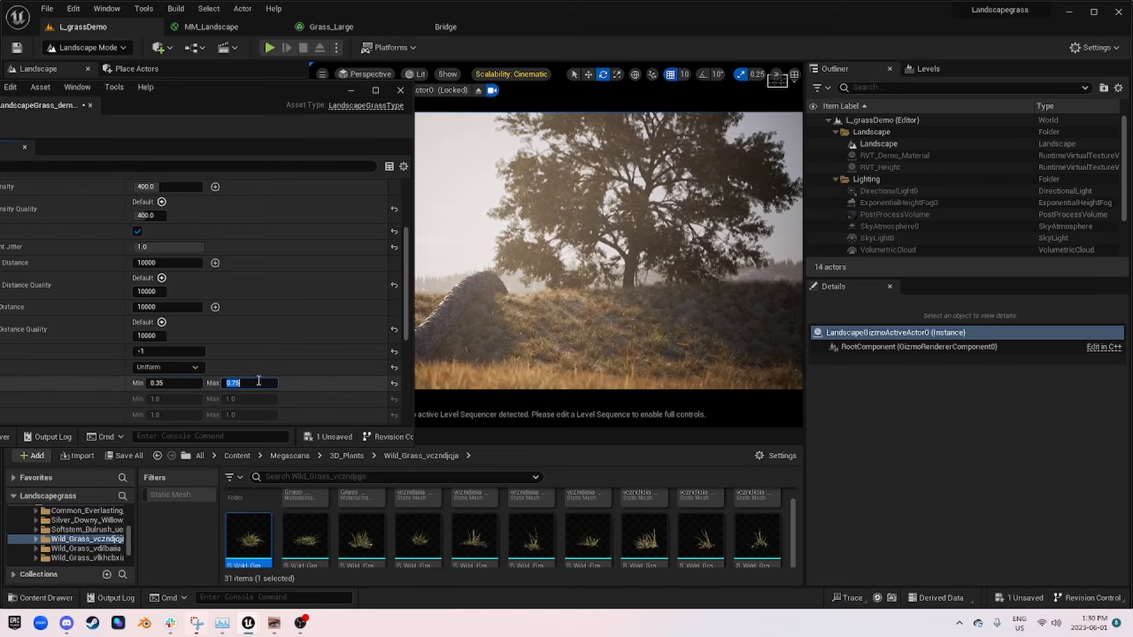
Step: Set the third grass variety's Grass Density to 150 and save the grass asset
scroll(254, 259, up, 2)
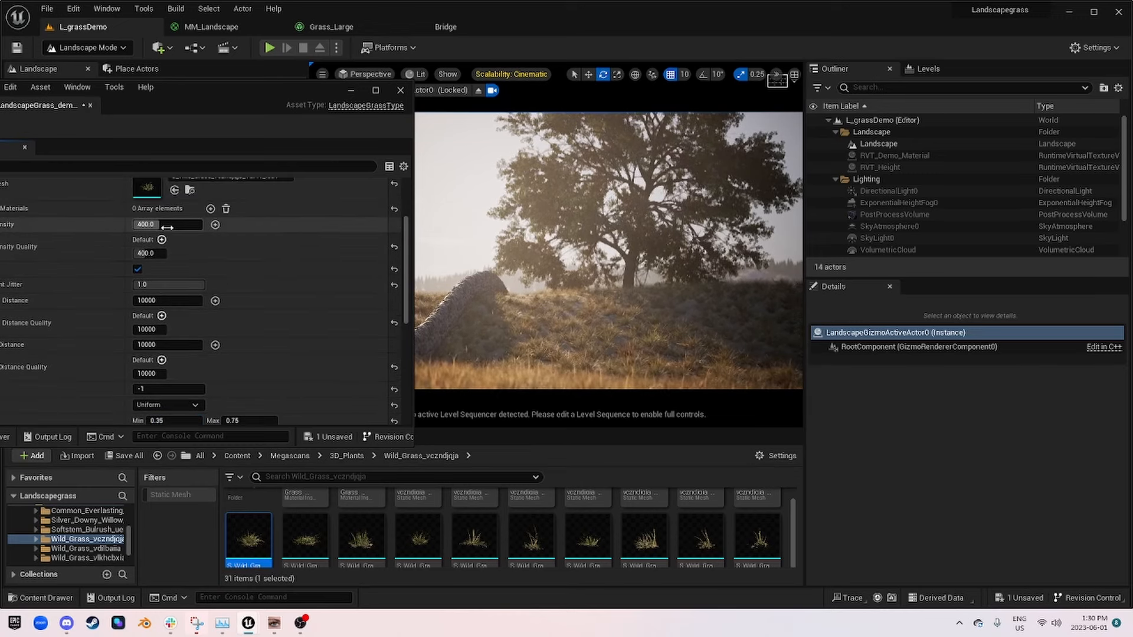
click(184, 229)
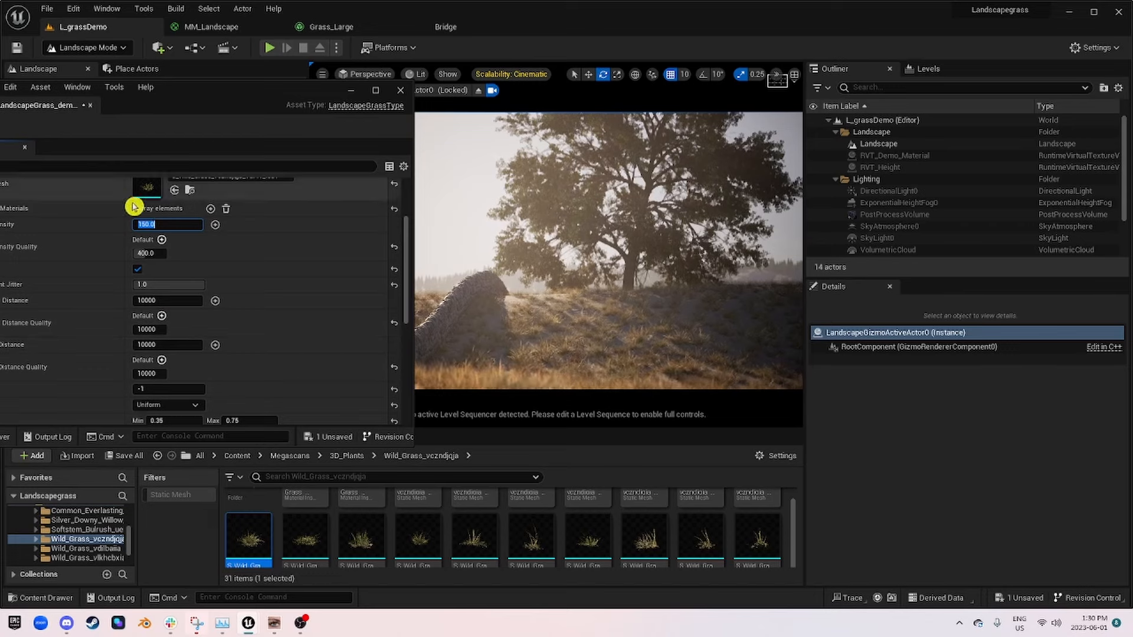
key(Return)
key(ctrl+s)
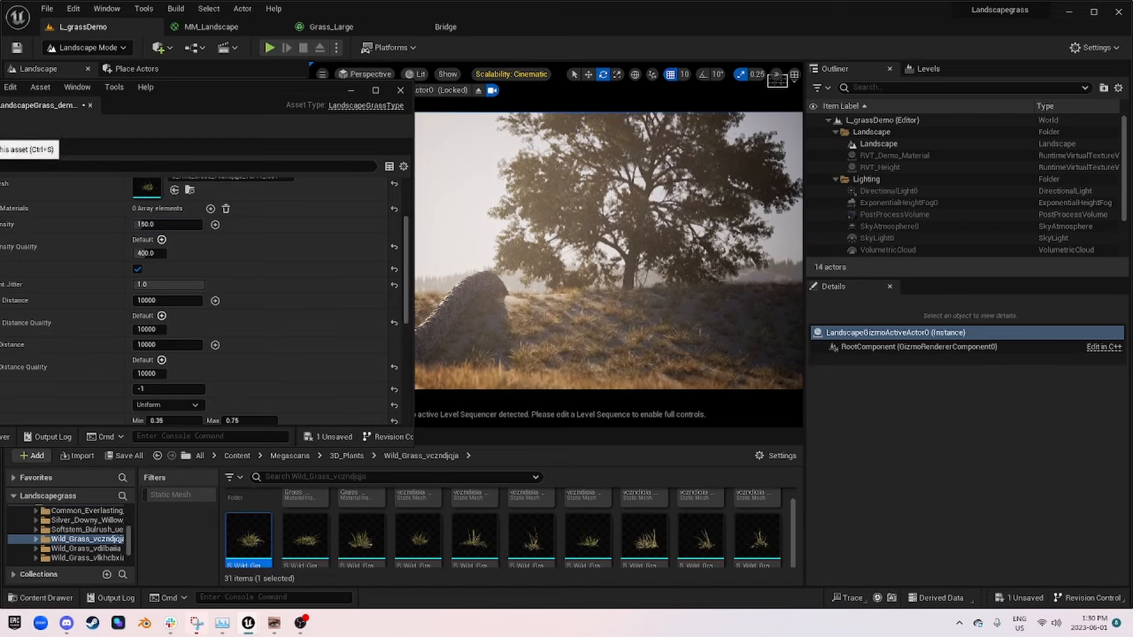
Step: Add a fourth grass variety and try the Var4, Var3 and Var5 wild grass meshes on it in the camera view
scroll(756, 553, down, 1)
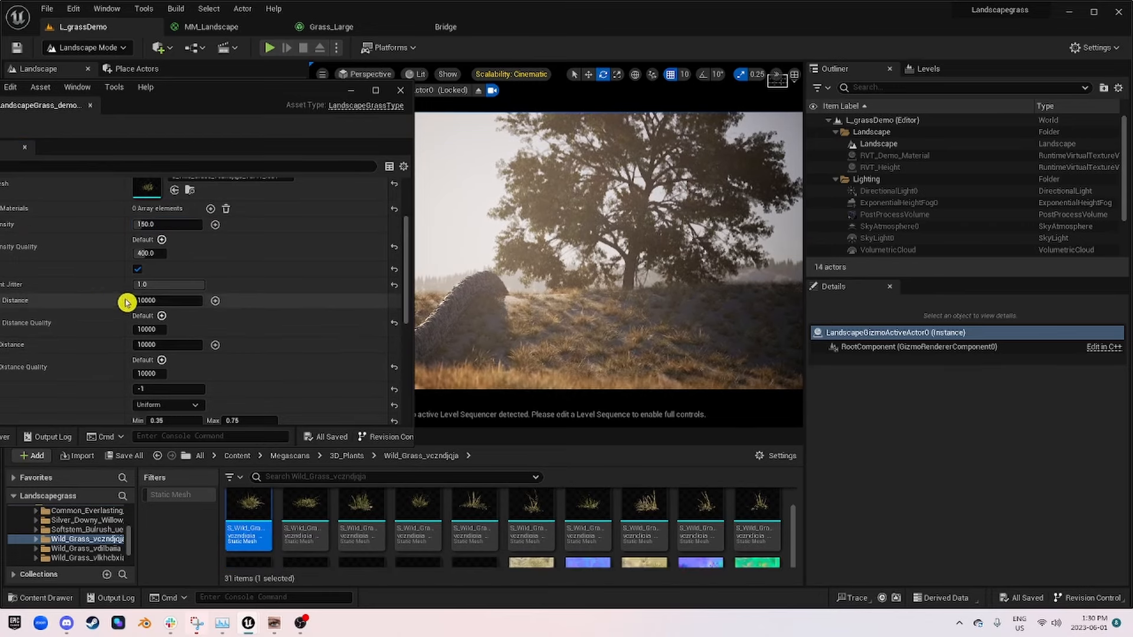
scroll(136, 306, up, 3)
click(211, 202)
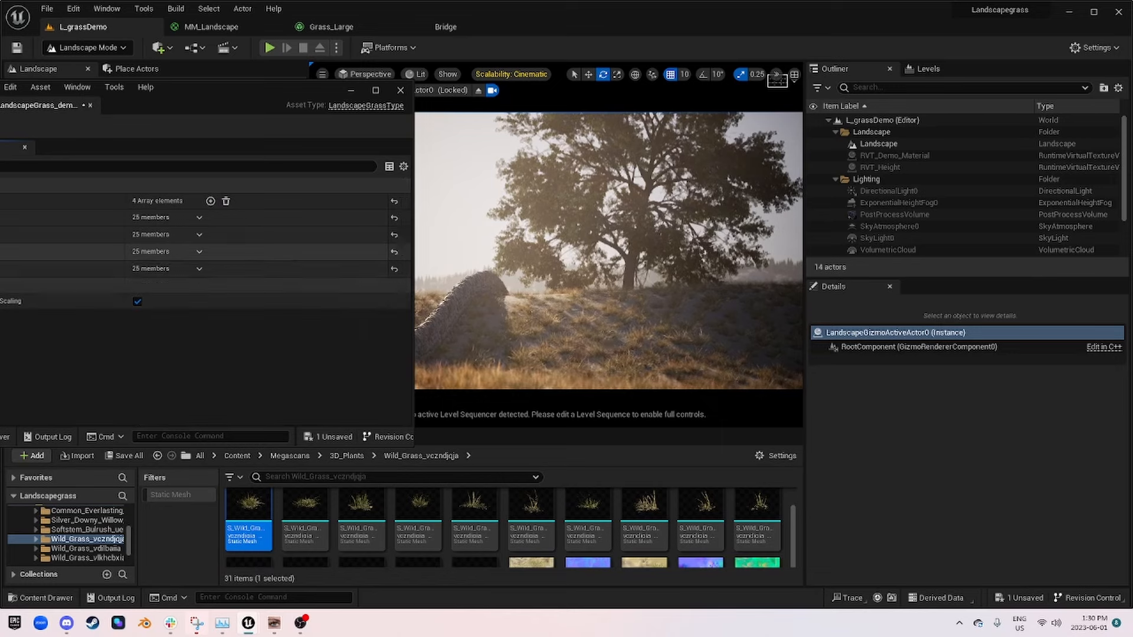
drag(757, 508, 151, 298)
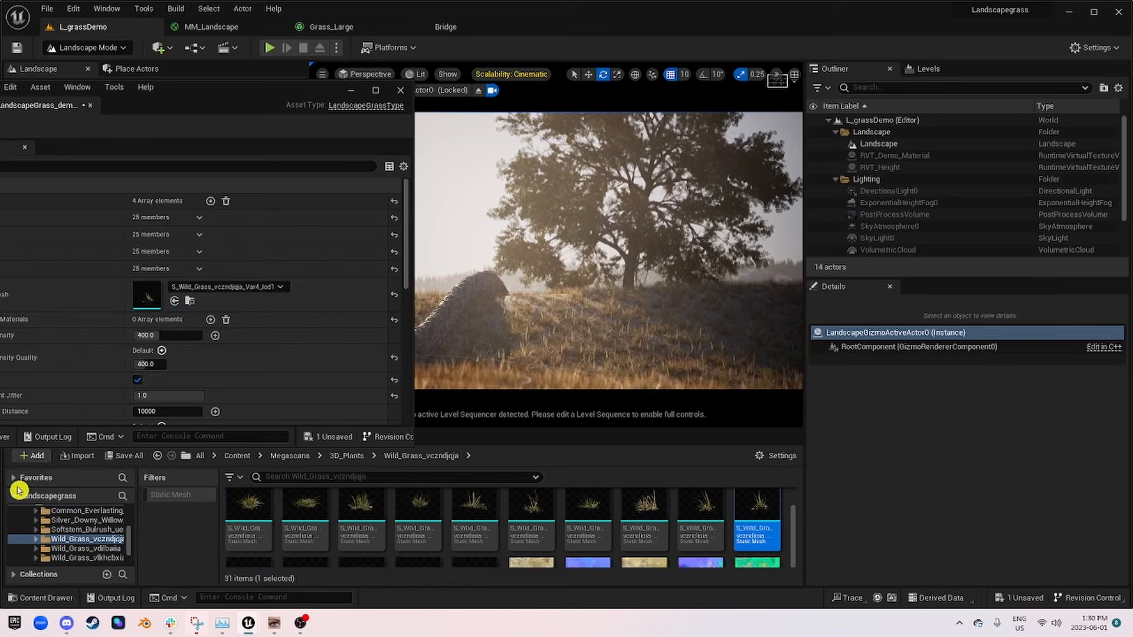
click(700, 507)
drag(701, 507, 148, 297)
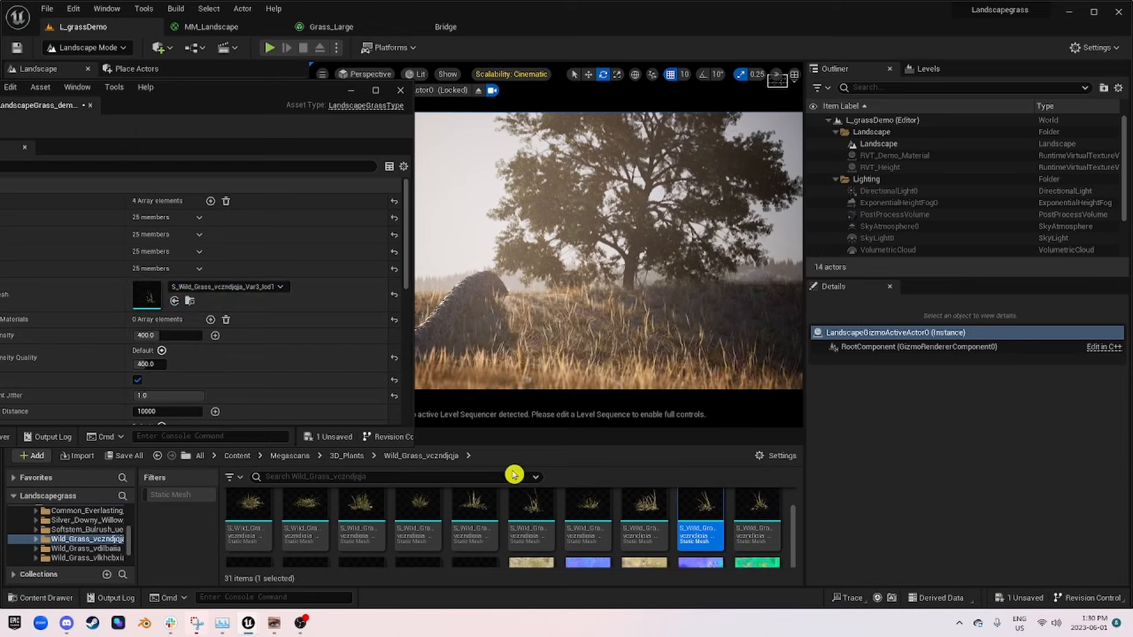
scroll(236, 557, down, 1)
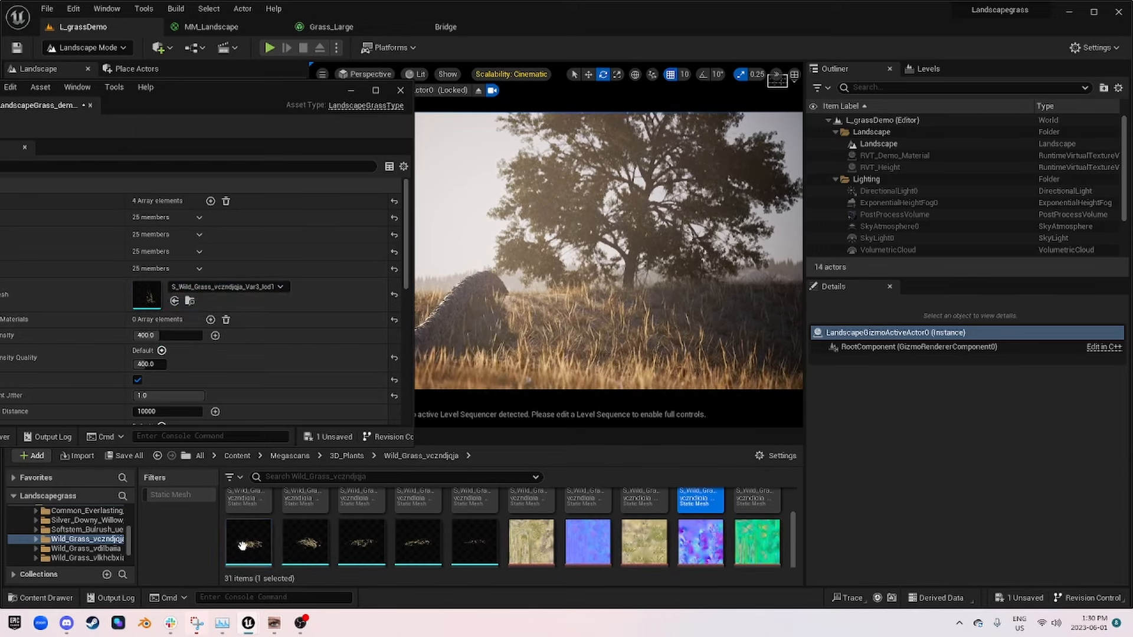
drag(242, 545, 149, 300)
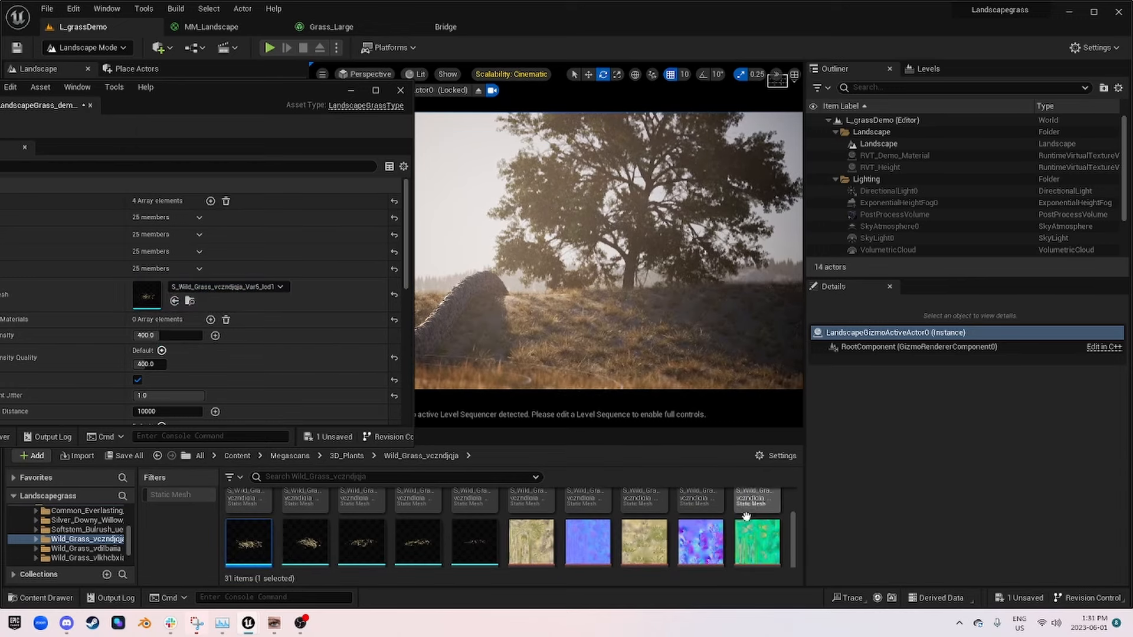
Step: Try the Var20, Var1, Var18 and Var21 wild grass meshes on the fourth grass variety, comparing each in the camera view
scroll(708, 528, up, 3)
scroll(620, 535, down, 2)
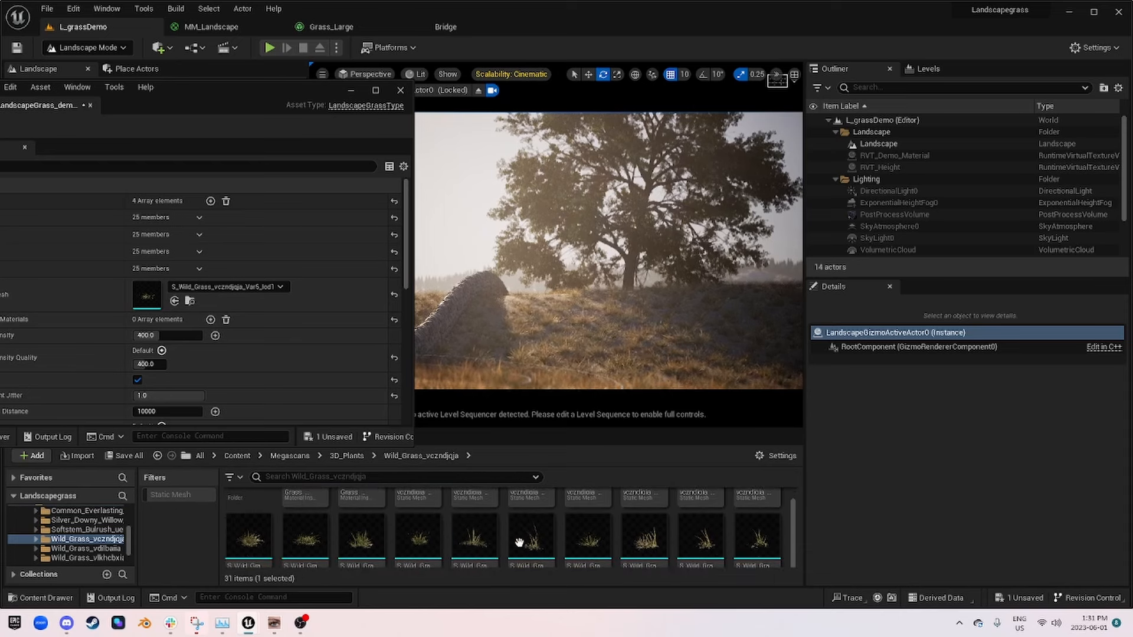
drag(475, 538, 141, 299)
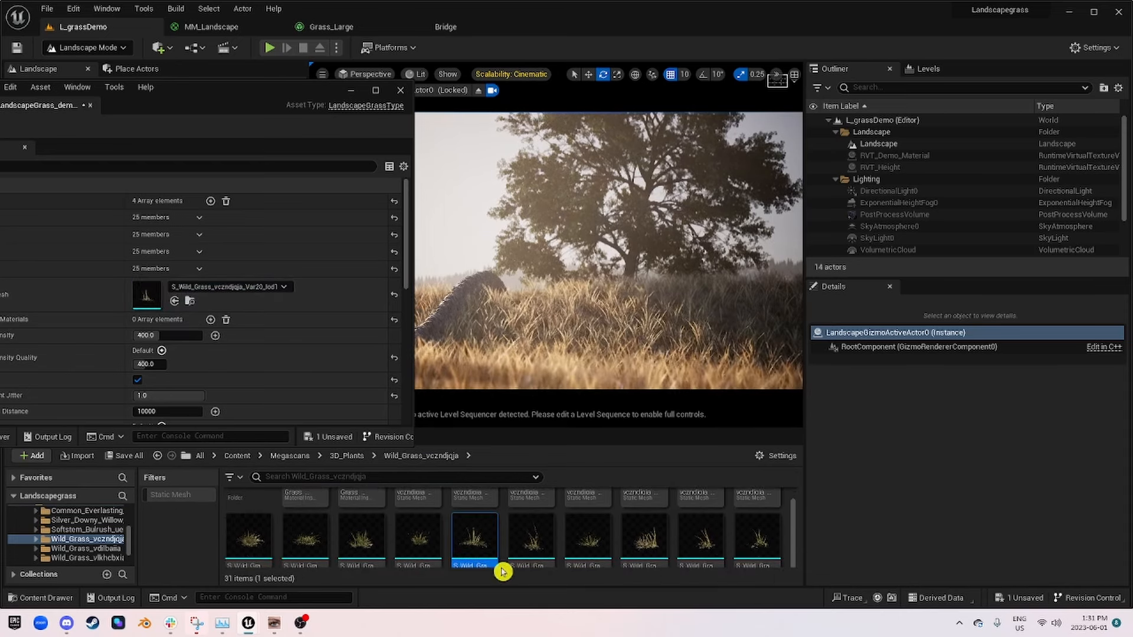
drag(418, 538, 142, 298)
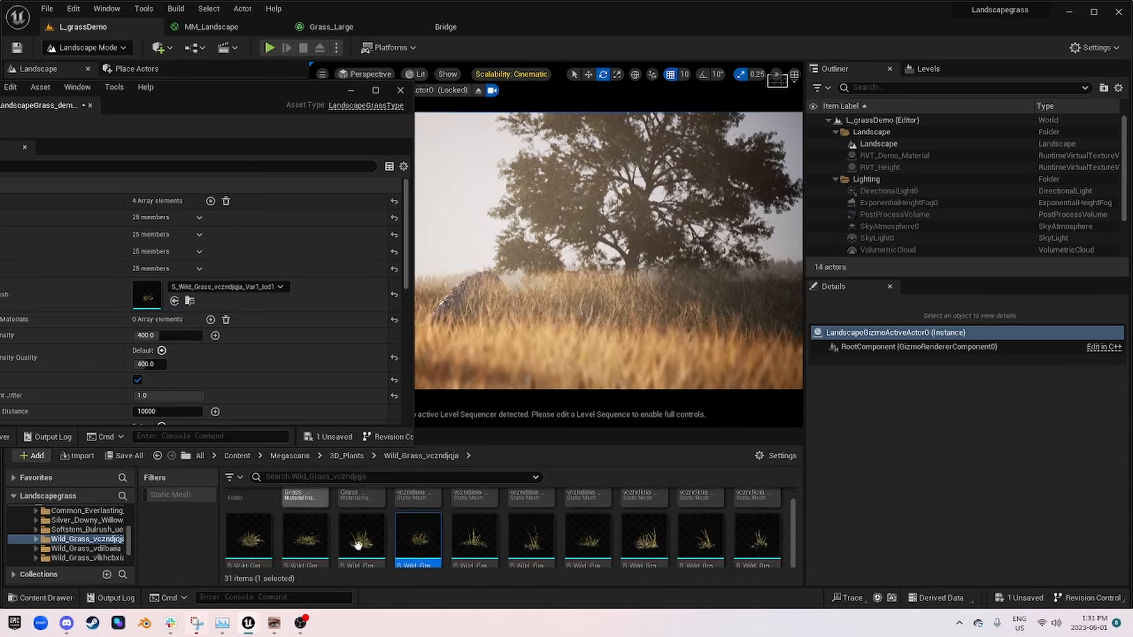
drag(307, 546, 147, 298)
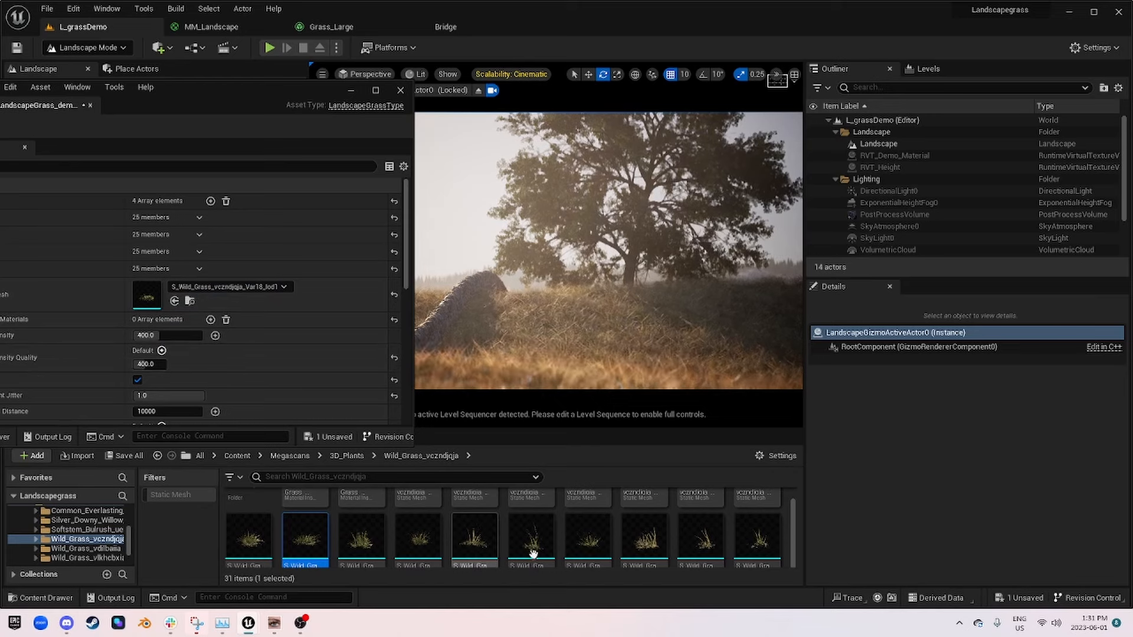
drag(531, 549, 148, 298)
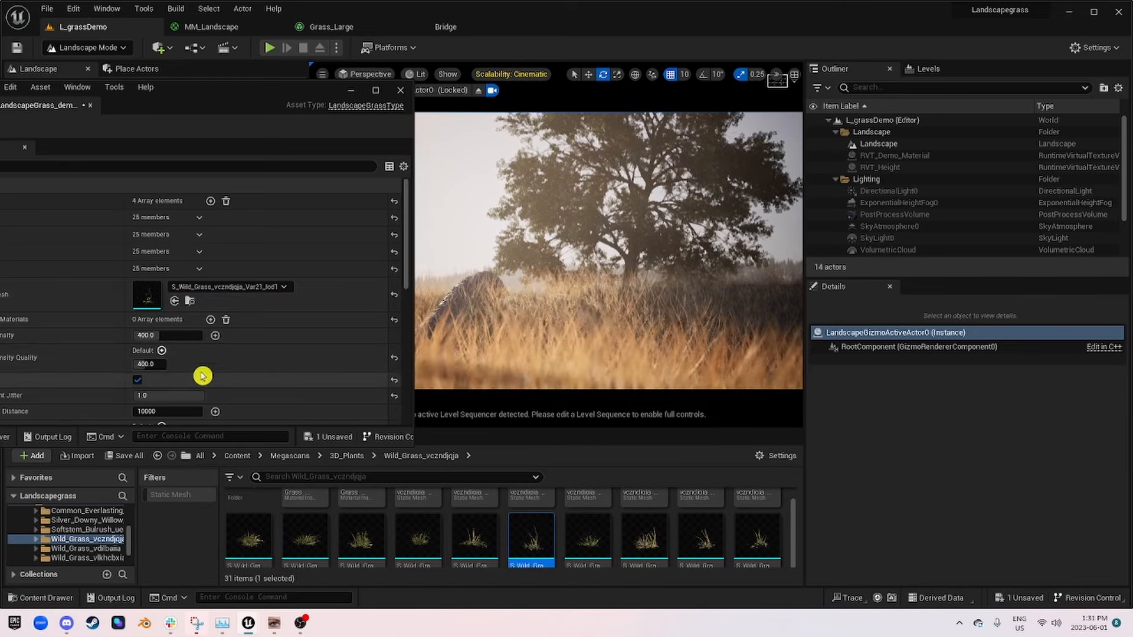
Step: Set the fourth grass variety's Scale X min to 0.35 and max to 0.5
scroll(277, 359, down, 3)
scroll(277, 358, down, 4)
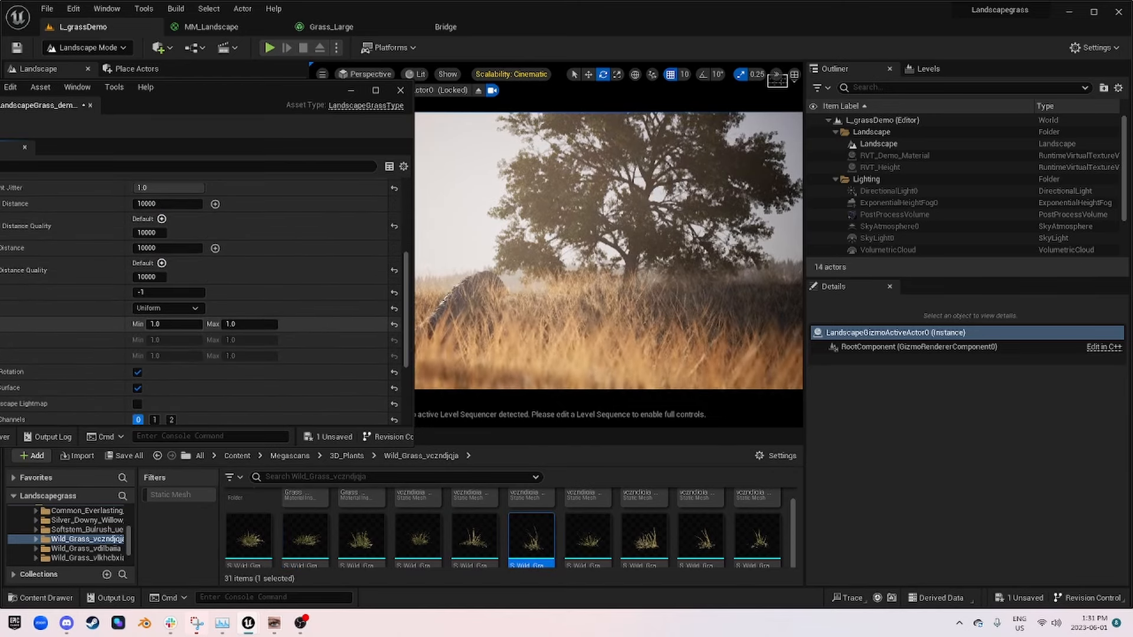
click(187, 324)
text(.3)
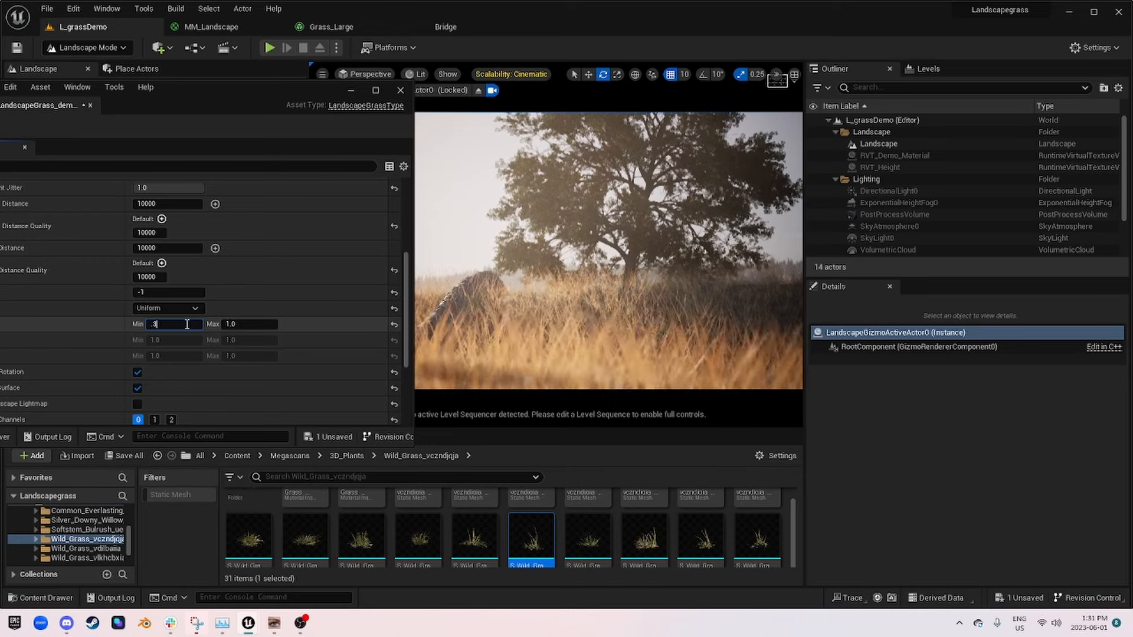
text(5)
key(Return)
key(BackSpace)
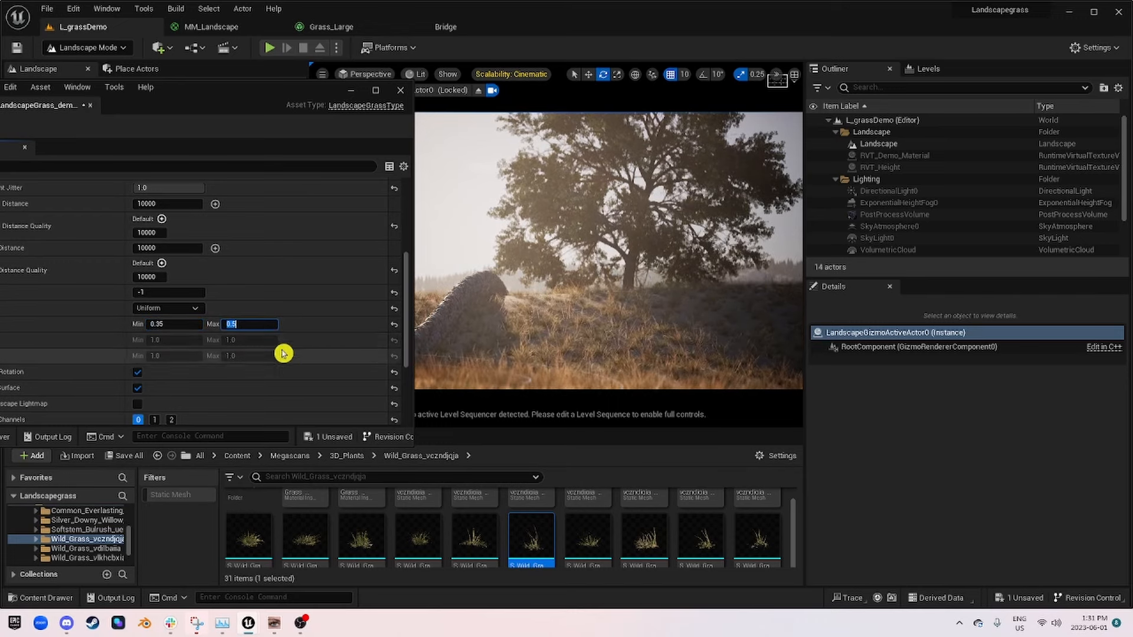
Step: Try the Var3 and Var4 meshes on the fourth grass variety and set its Grass Density to 75
drag(701, 536, 168, 236)
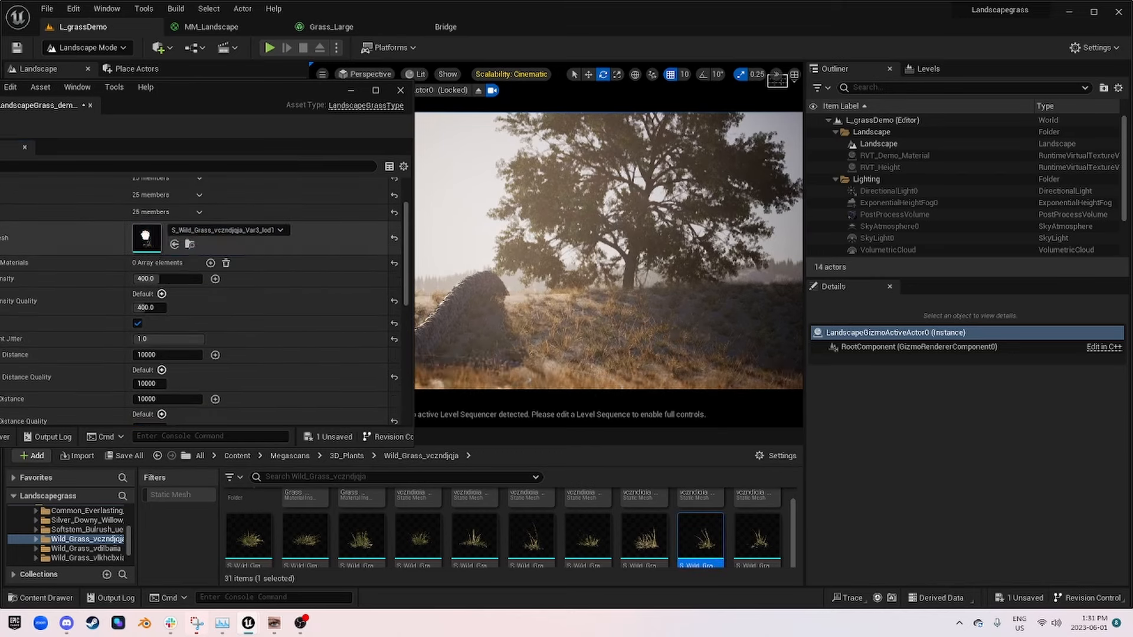
drag(757, 536, 144, 241)
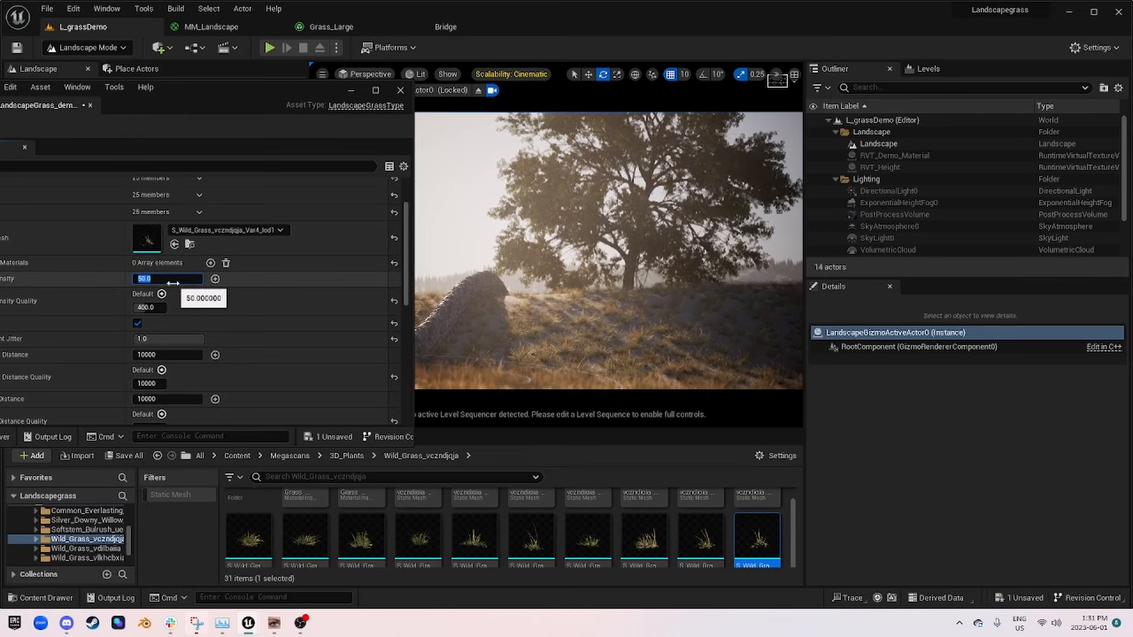
click(175, 279)
text(75)
key(Return)
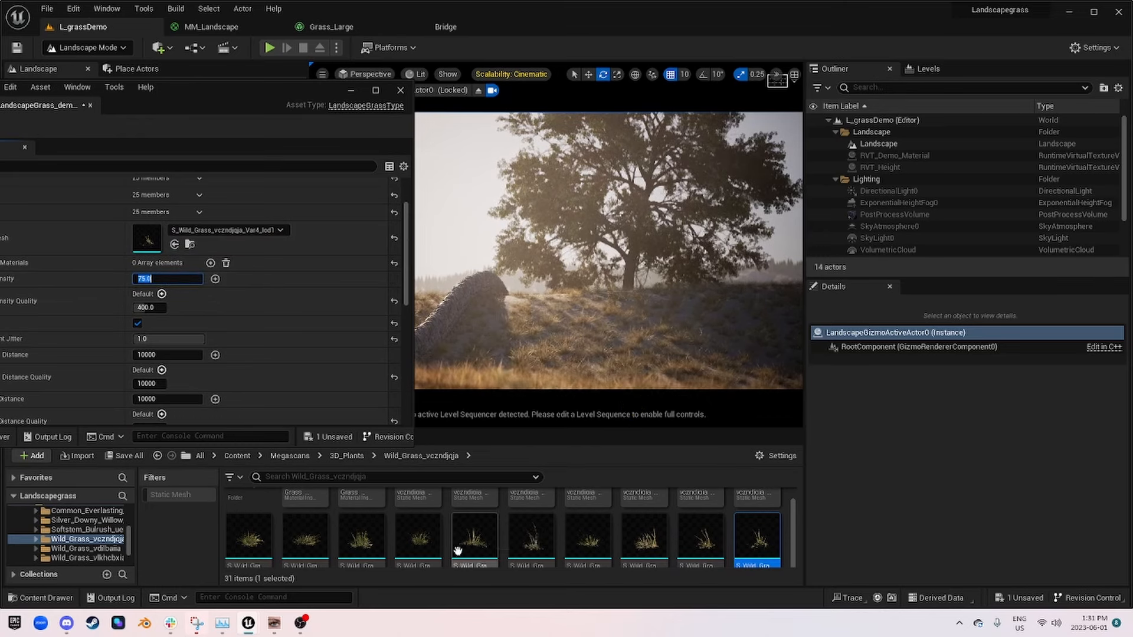
Step: Set the fourth grass variety's Scale X max to 1.0
scroll(251, 330, down, 5)
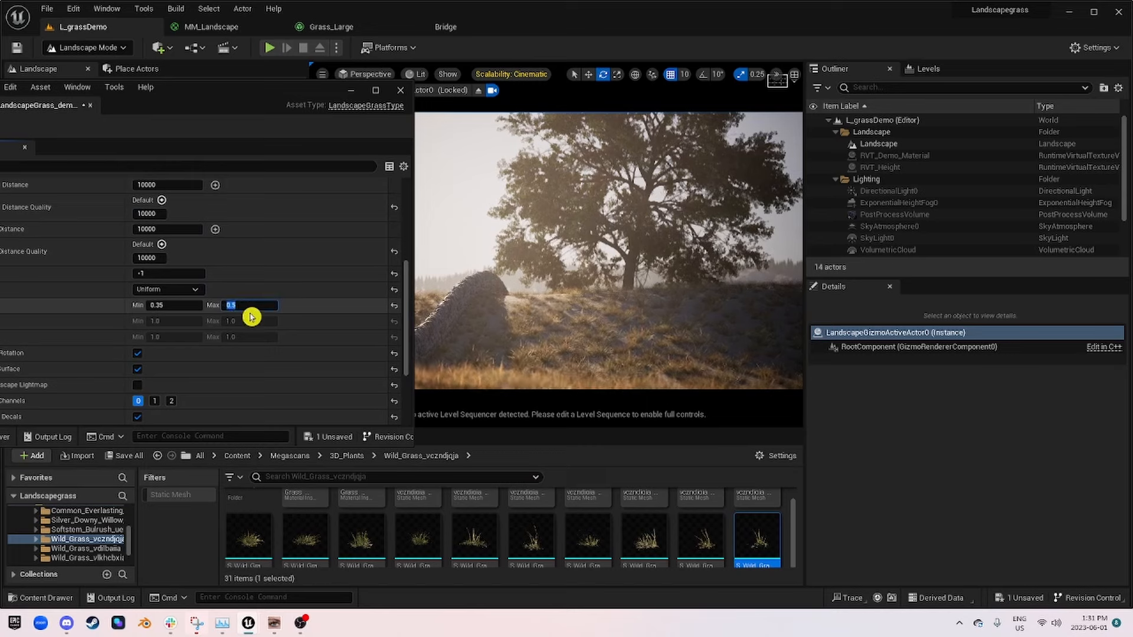
text(1)
key(Return)
Step: Compare the Var20, Var19, Var22 and Var3 meshes on the fourth grass variety and assign S_Wild_Grass_vczndjqja_Var2_lod1 as its Grass Mesh
drag(474, 537, 147, 187)
drag(383, 563, 147, 187)
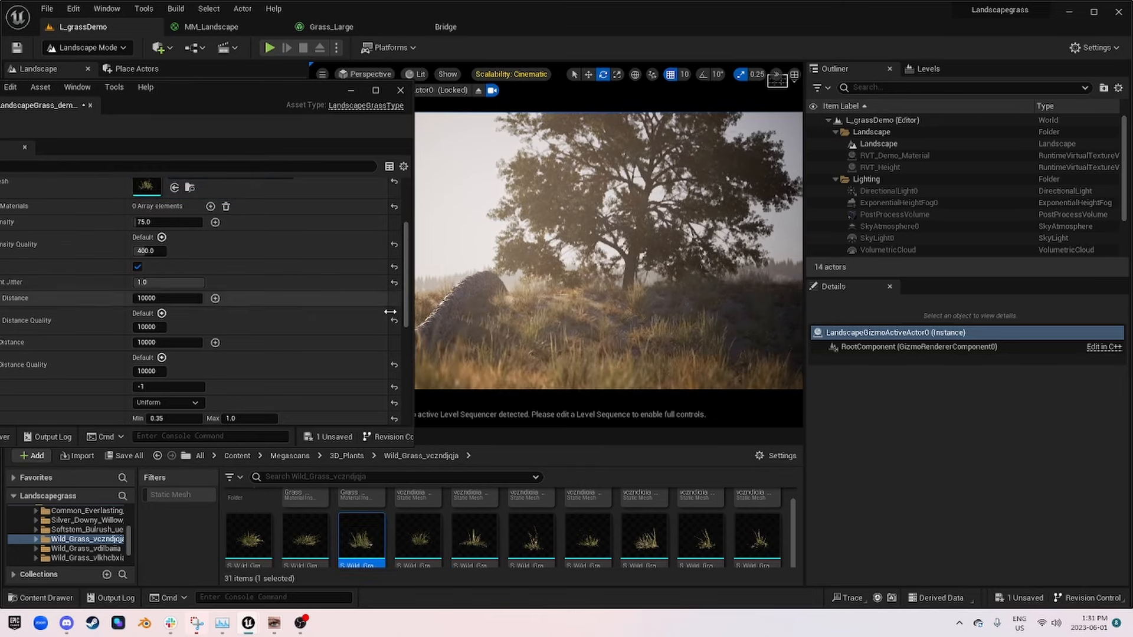
drag(586, 536, 151, 185)
drag(714, 542, 152, 189)
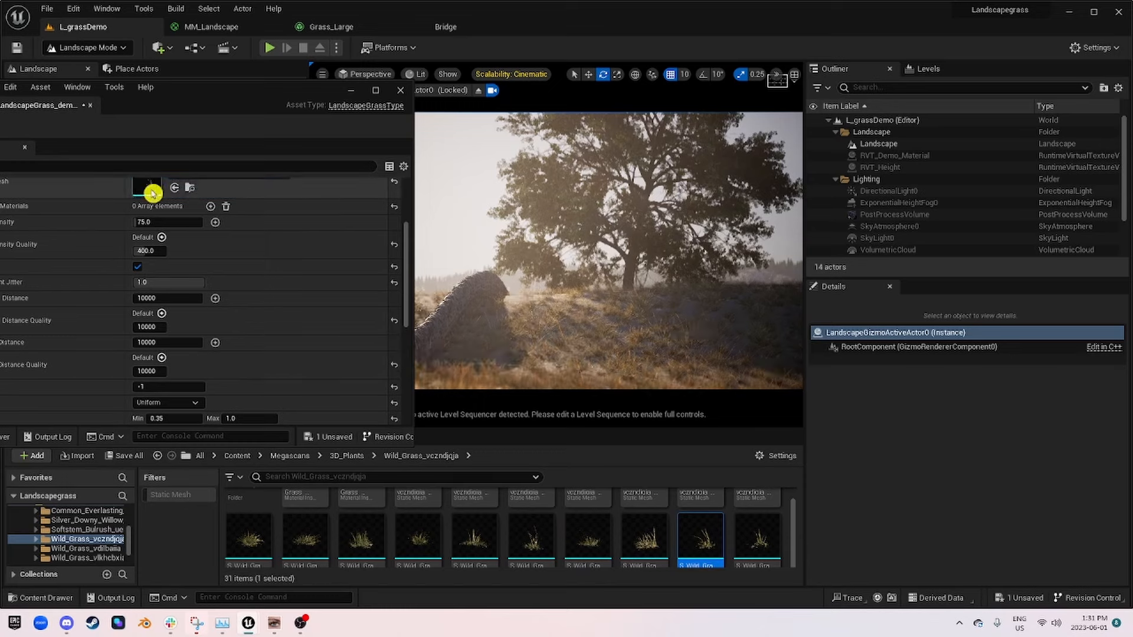
drag(625, 534, 158, 190)
Step: Set the fourth grass variety's Grass Density to 50, save the grass asset and collapse that variety
scroll(268, 263, down, 4)
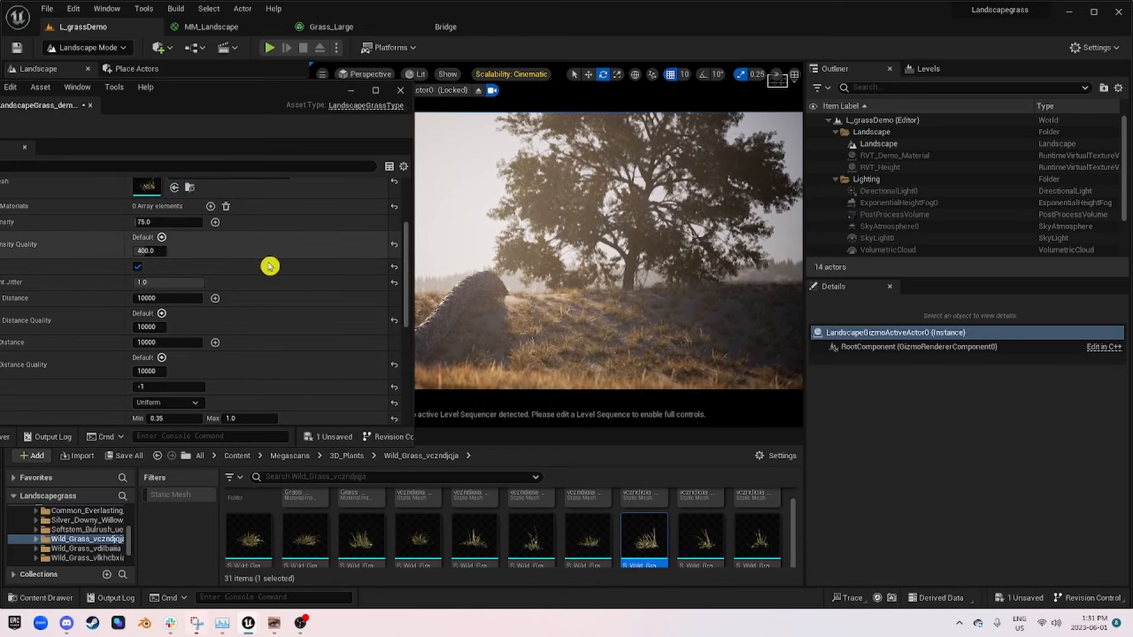
scroll(308, 298, up, 3)
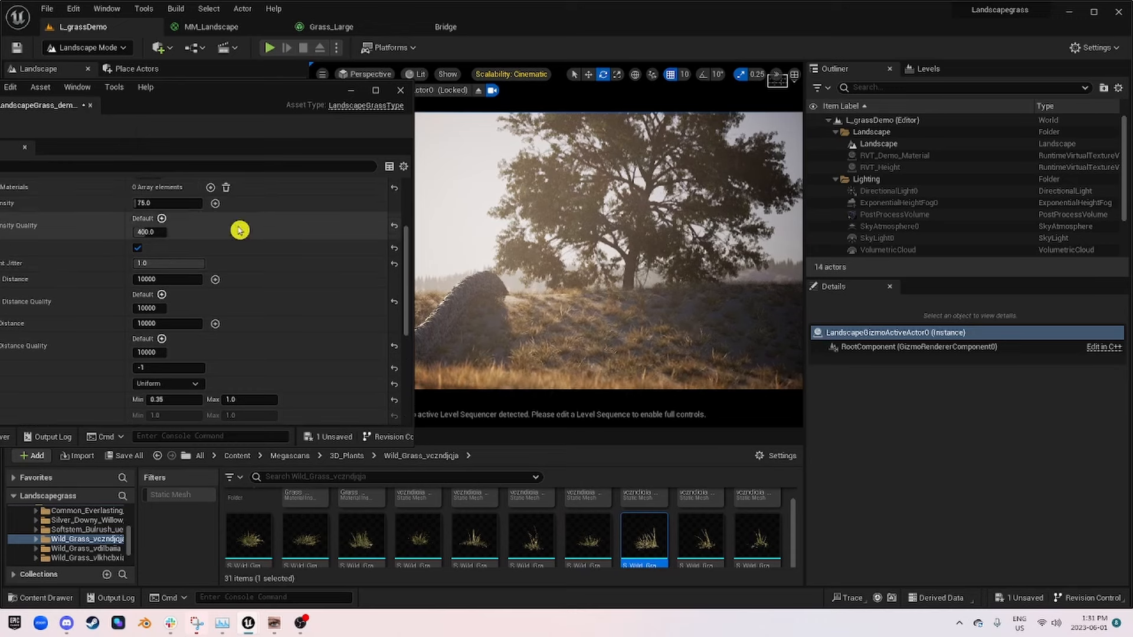
click(166, 203)
text(80)
key(Return)
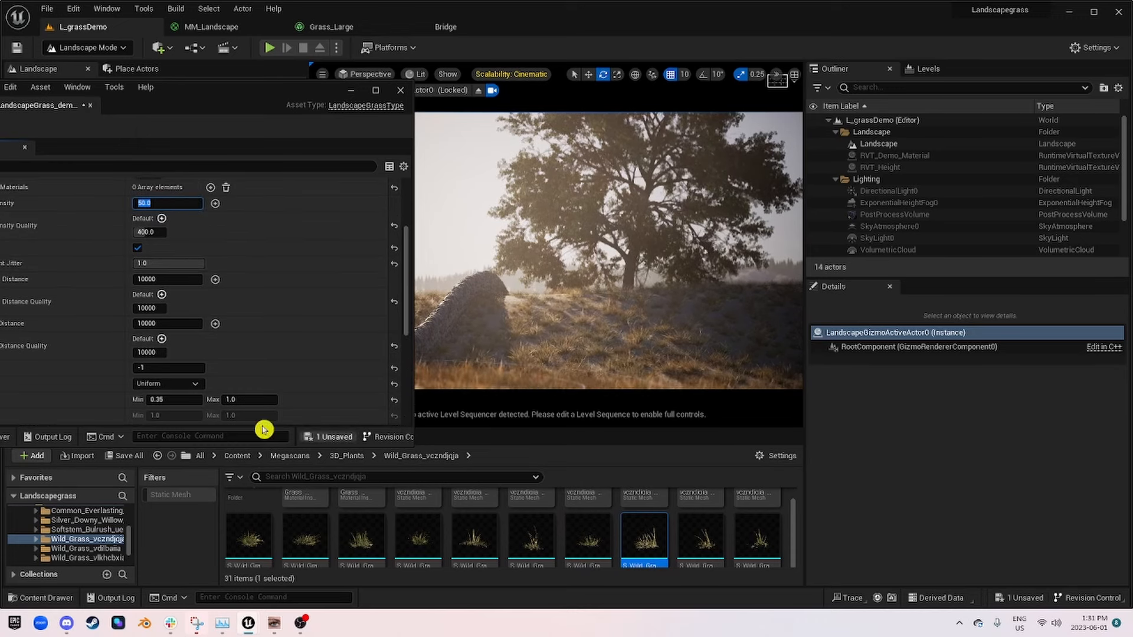
key(ctrl+s)
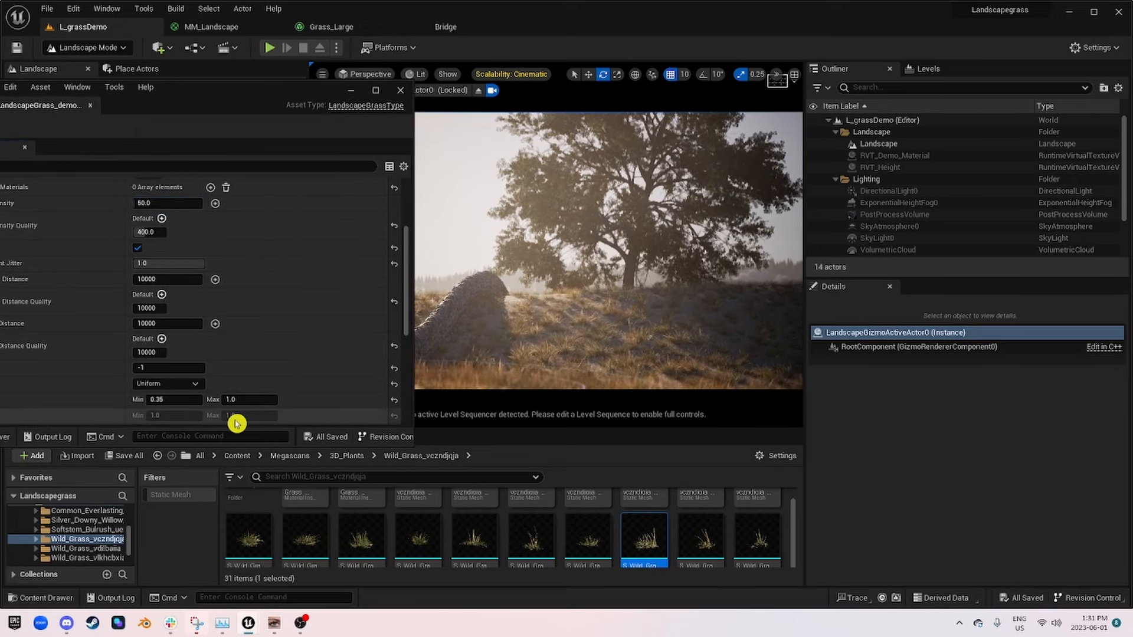
scroll(177, 292, up, 5)
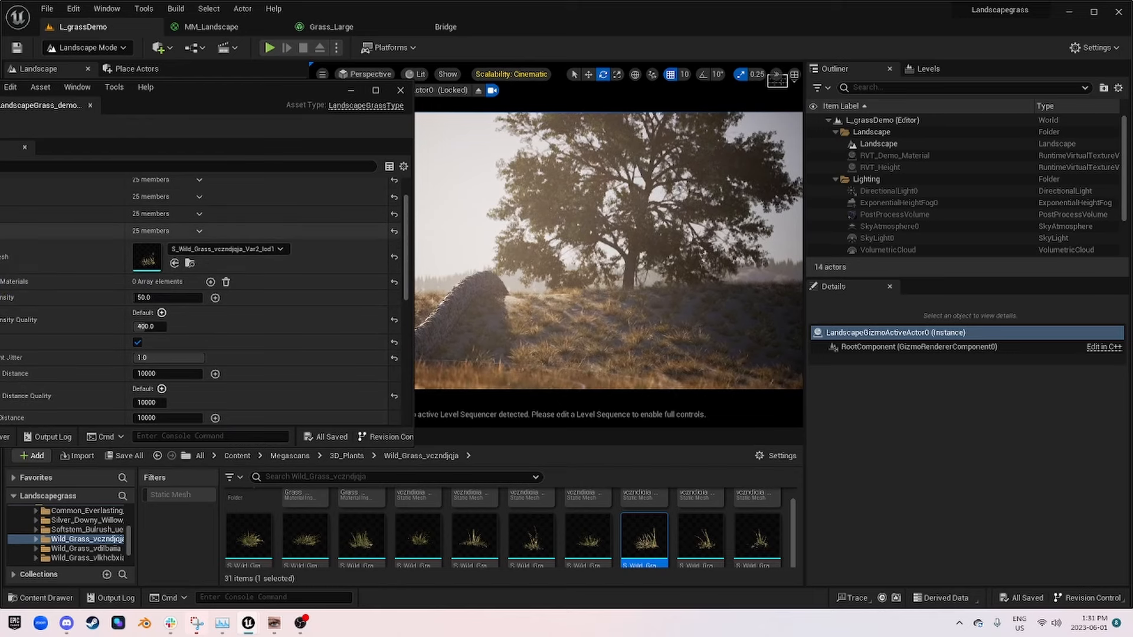
click(0, 232)
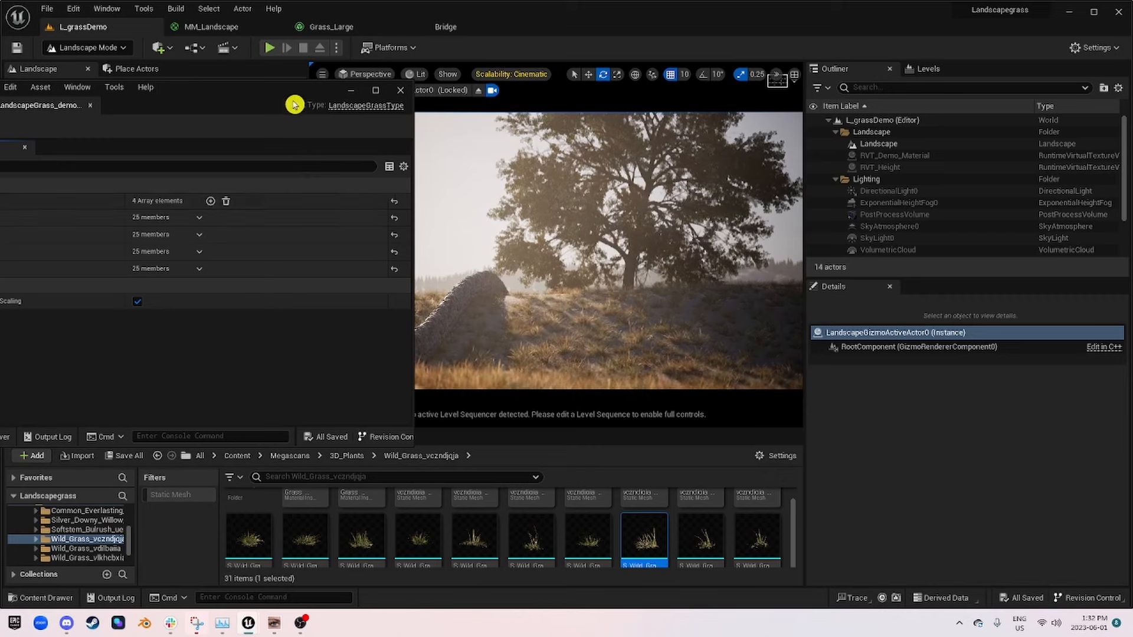
Step: Try Grass_Large as the Grass Type of MM_Landscape's Landscape Grass node, apply it and view it in the level
drag(293, 104, 135, 152)
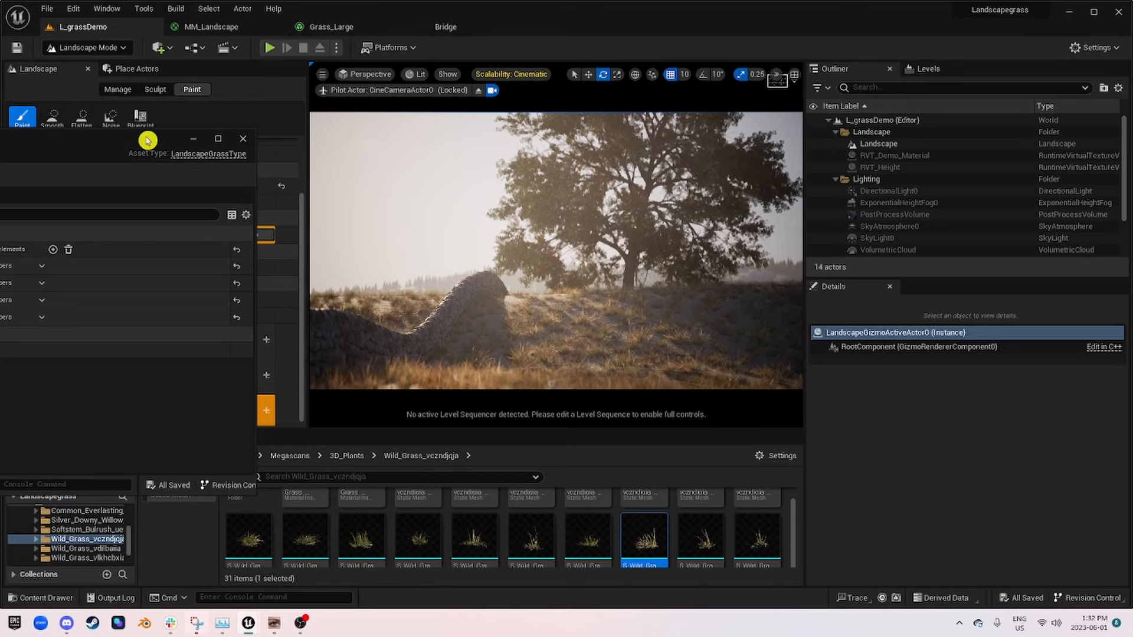
drag(148, 141, 0, 145)
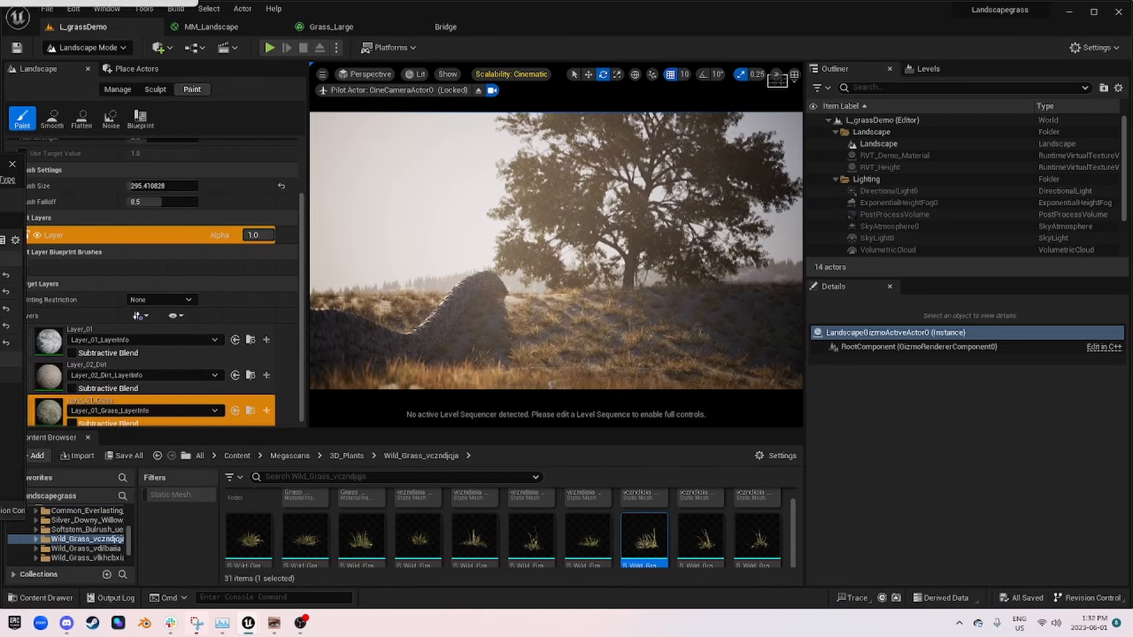
click(212, 31)
click(896, 255)
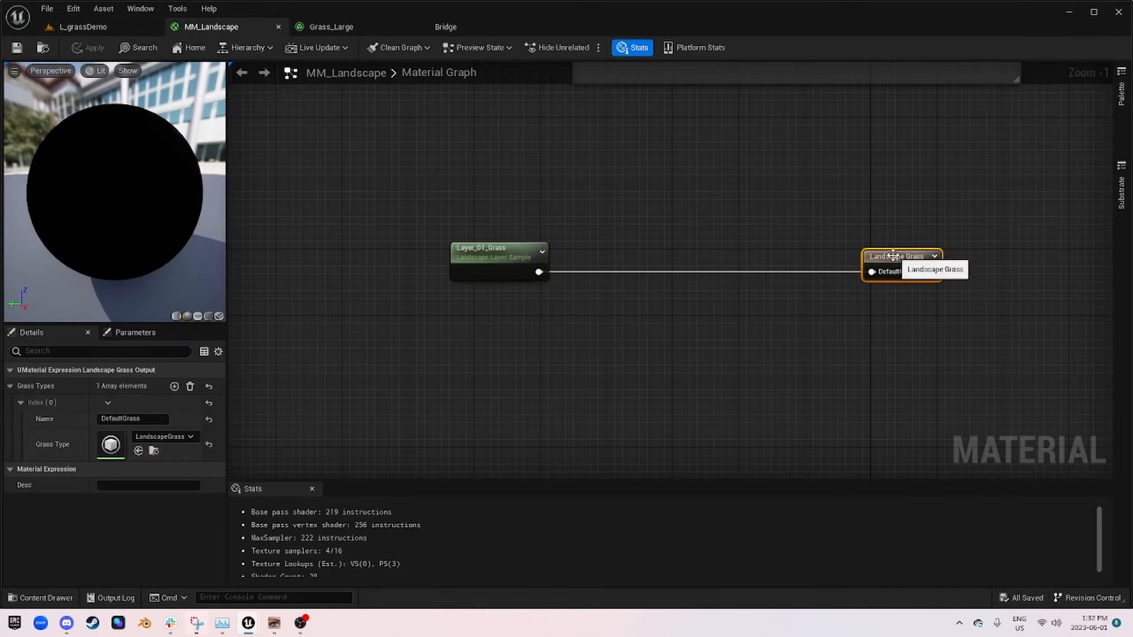
click(160, 438)
click(253, 383)
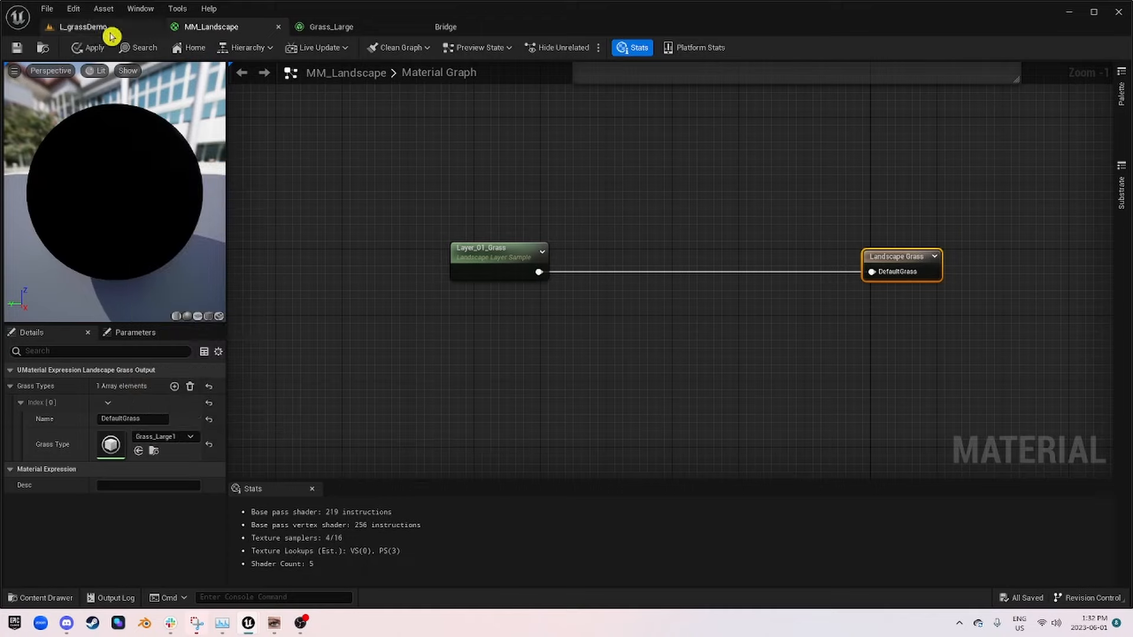
click(93, 50)
click(85, 26)
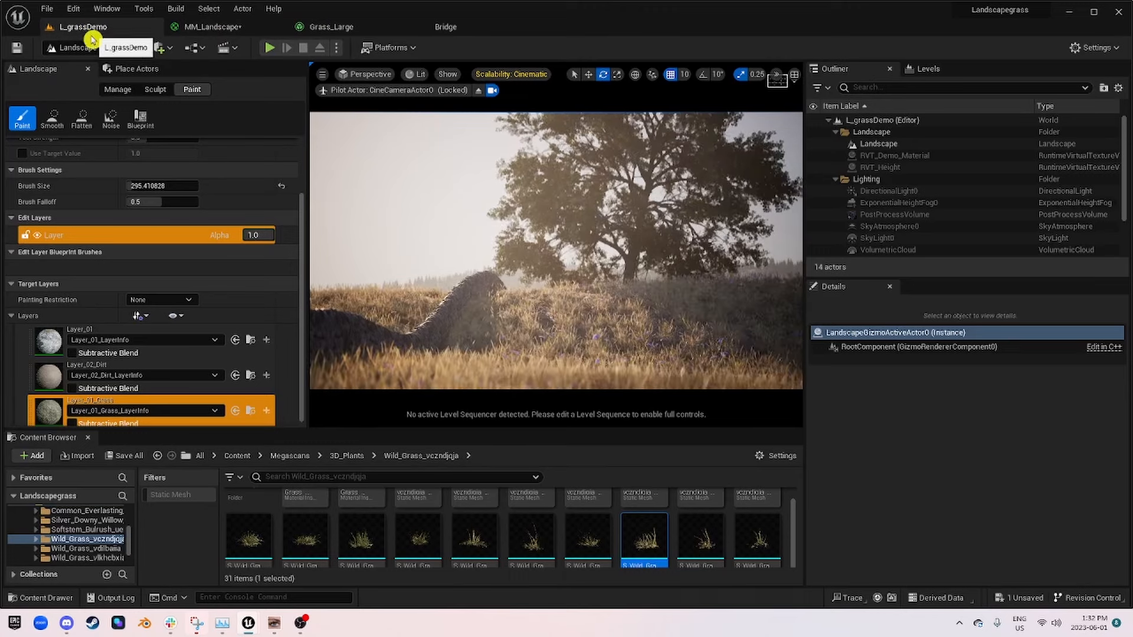
Step: Set the Landscape Grass node's Grass Type back to LandscapeGrass_demo_01, save MM_Landscape and check the level
click(326, 26)
click(204, 26)
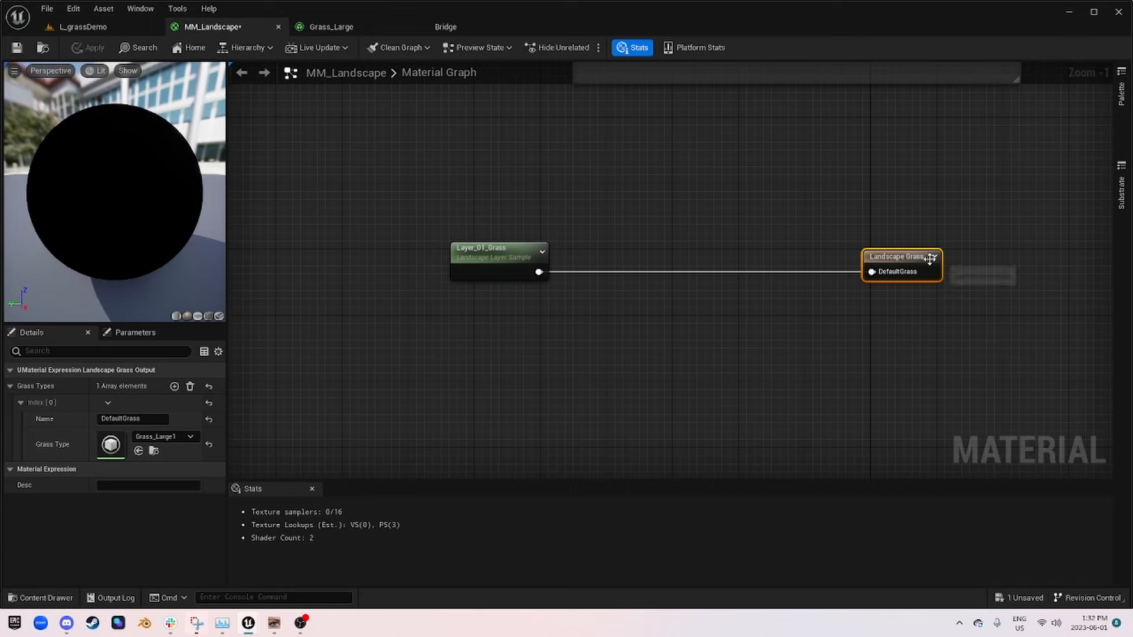
click(161, 440)
scroll(269, 385, down, 1)
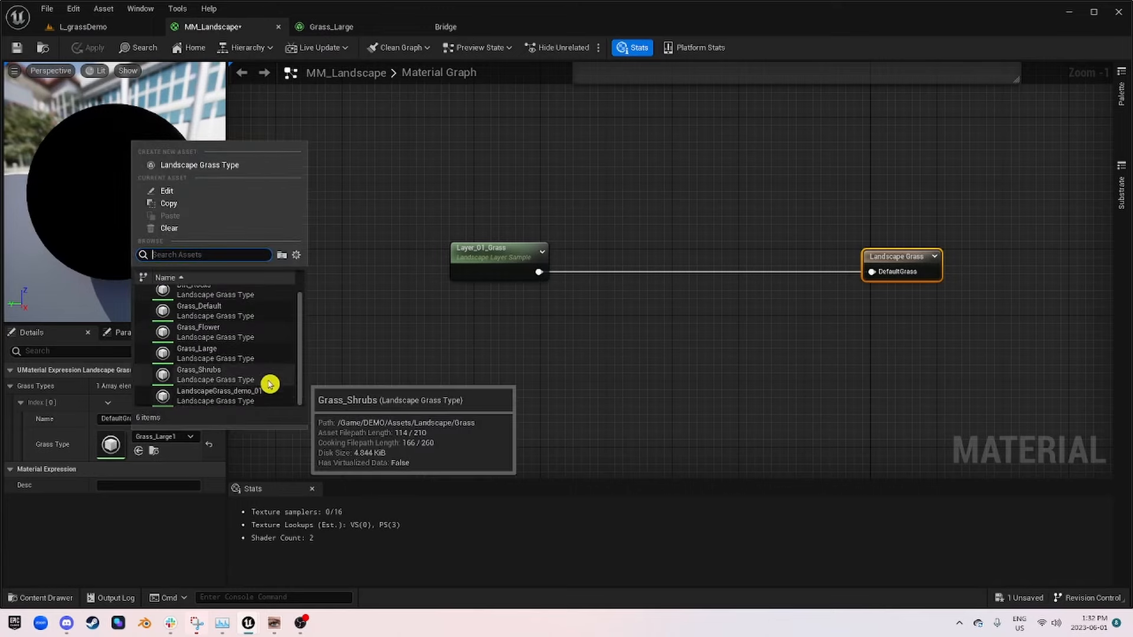
click(265, 394)
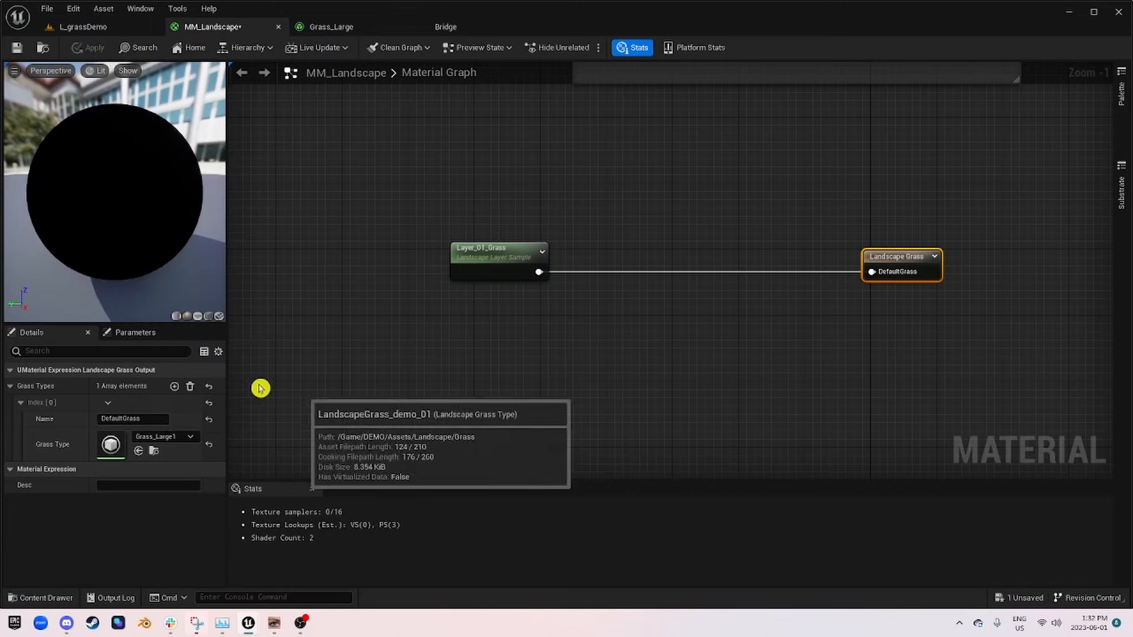
click(92, 27)
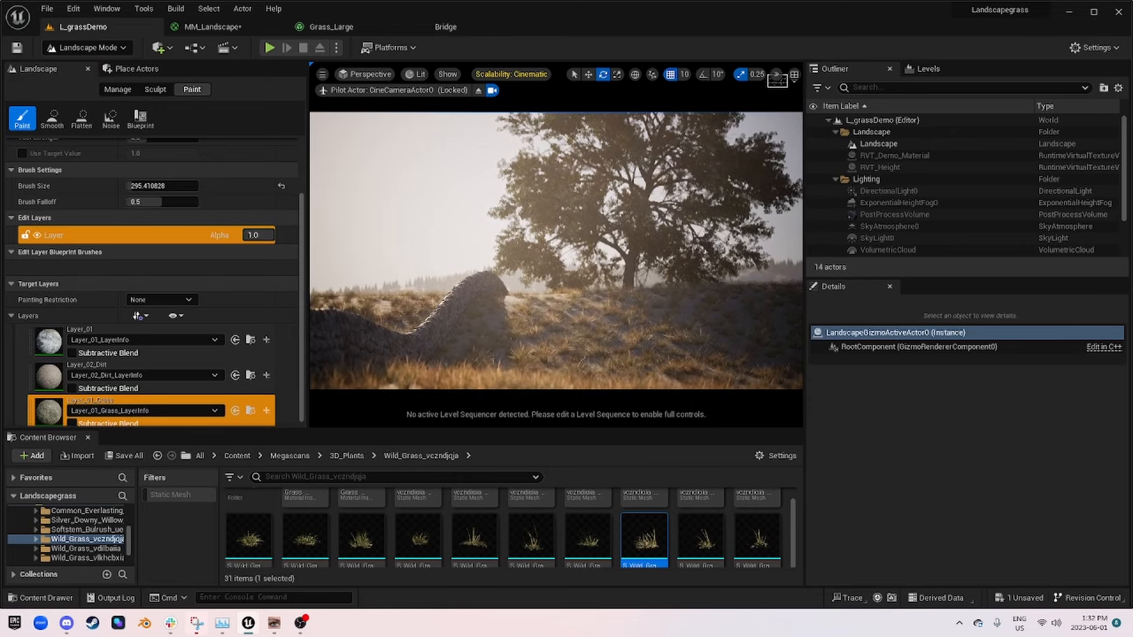
click(215, 27)
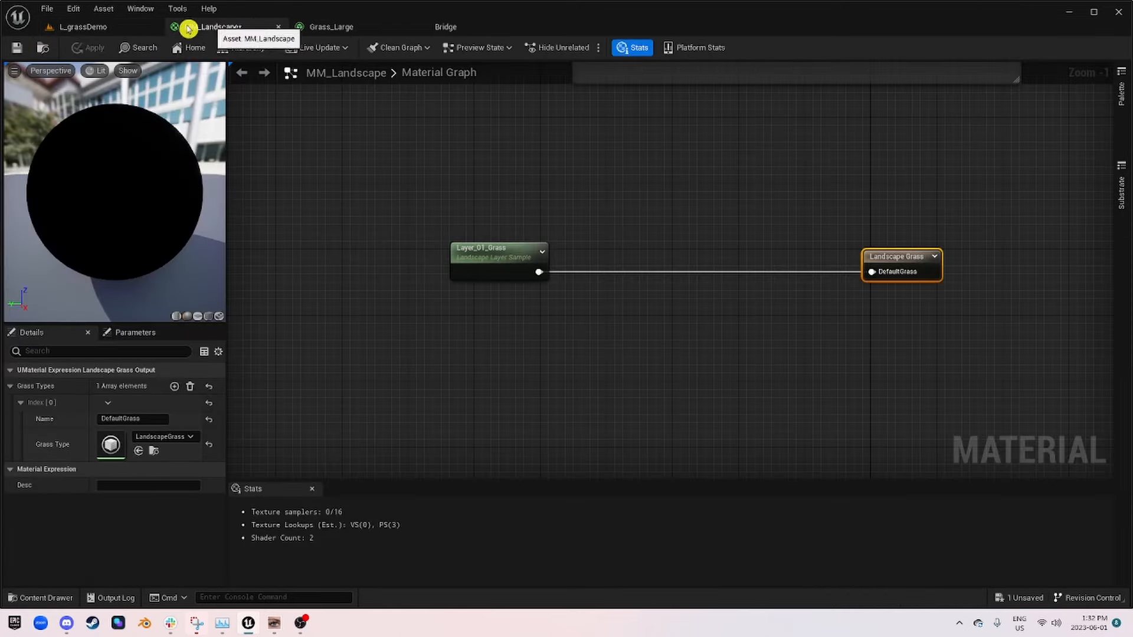
Step: Move the MF_GravelGround node directly beneath the Landscape Layer Blend node in the MM_Landscape graph
scroll(666, 316, down, 4)
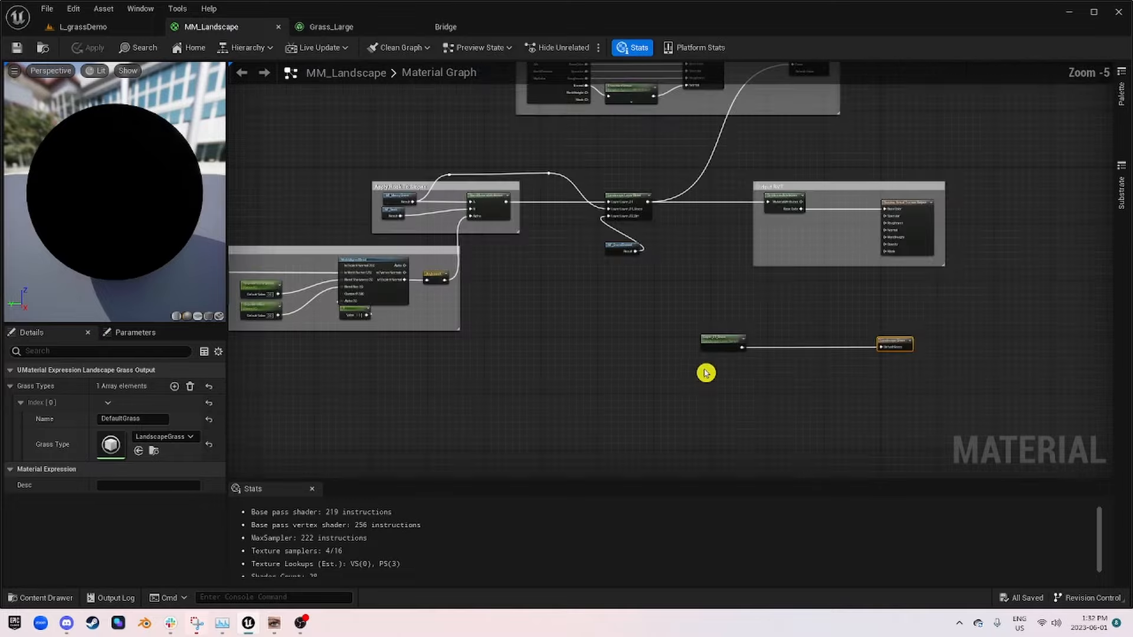
scroll(759, 415, up, 2)
drag(673, 239, 670, 202)
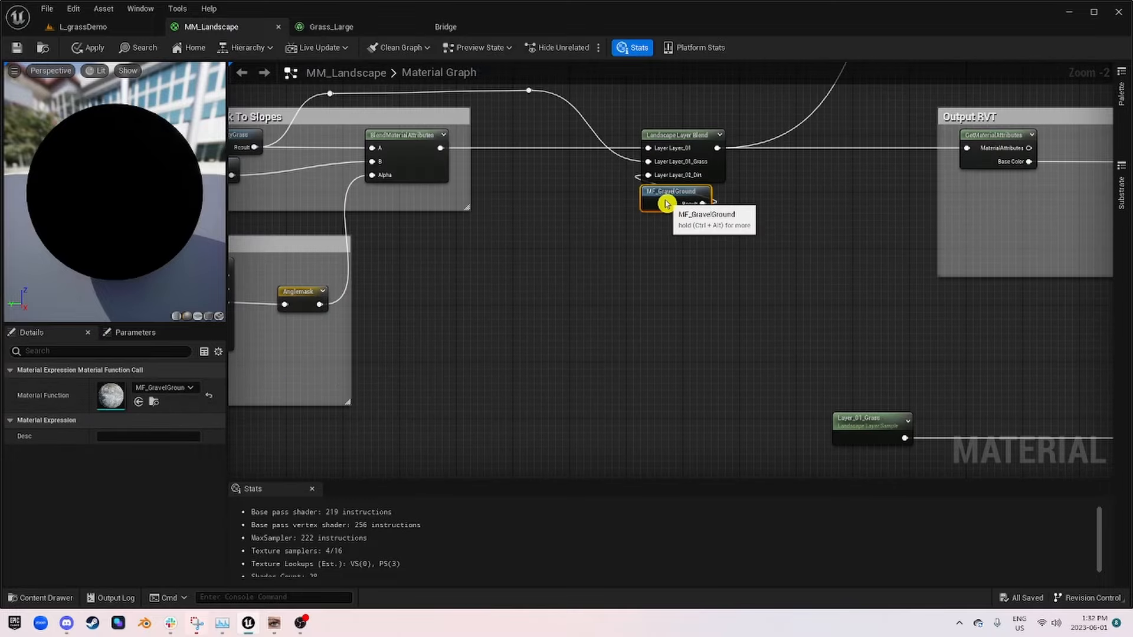
scroll(675, 265, down, 2)
scroll(681, 317, down, 1)
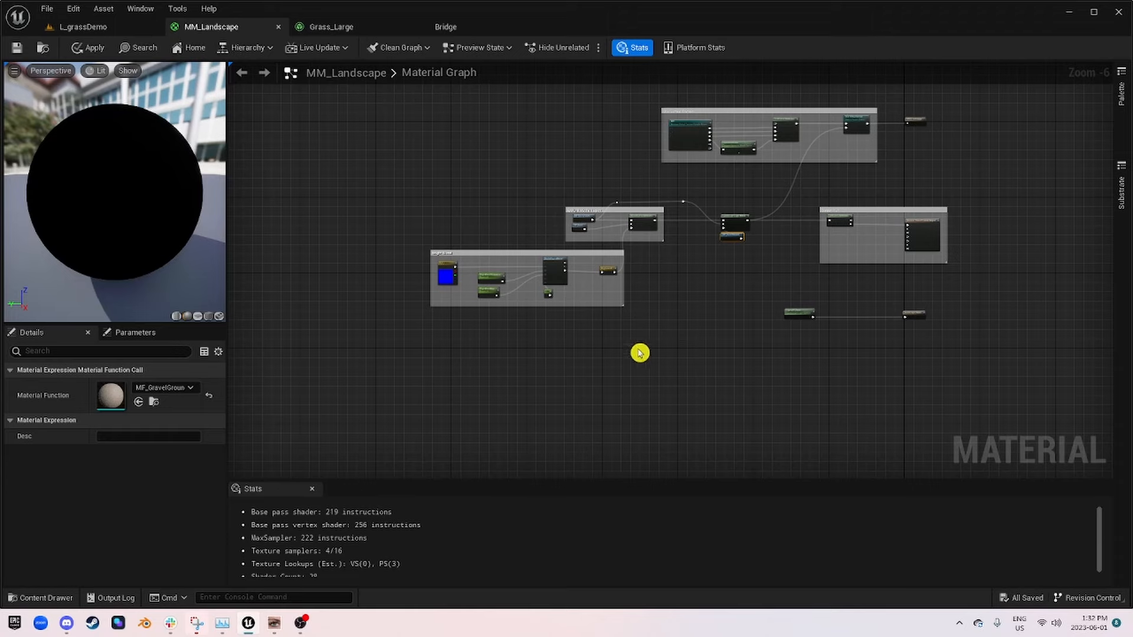
Step: Move the Layer_01_Grass sample and Landscape Grass nodes closer together so their connection runs straight
scroll(640, 353, up, 3)
right_drag(867, 329, 592, 296)
scroll(414, 329, down, 3)
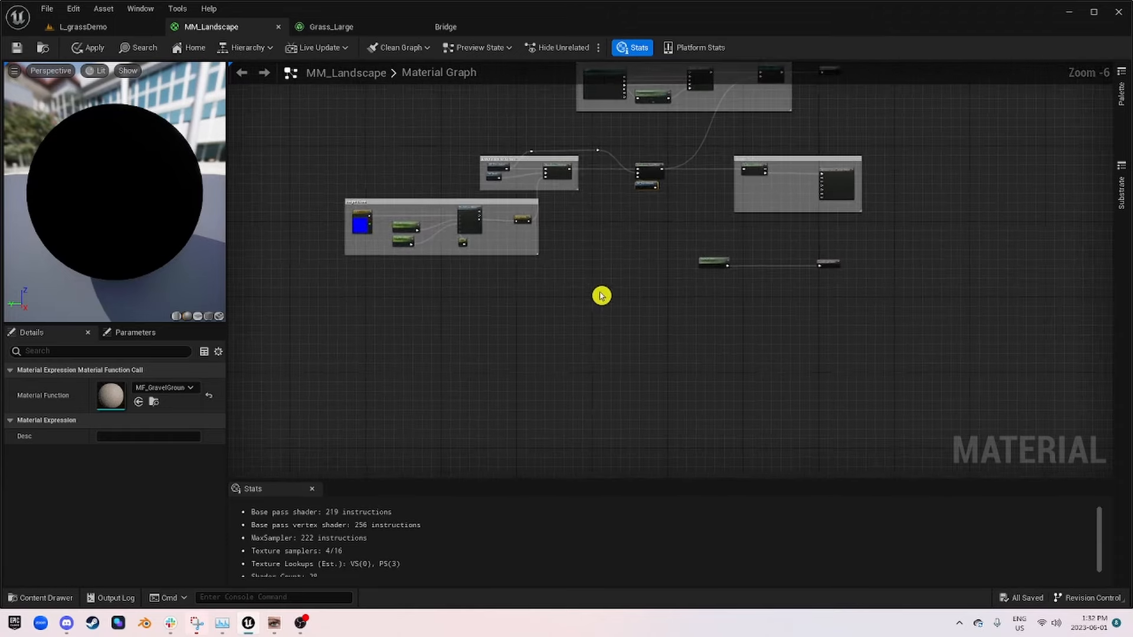
scroll(796, 309, up, 3)
drag(503, 211, 573, 204)
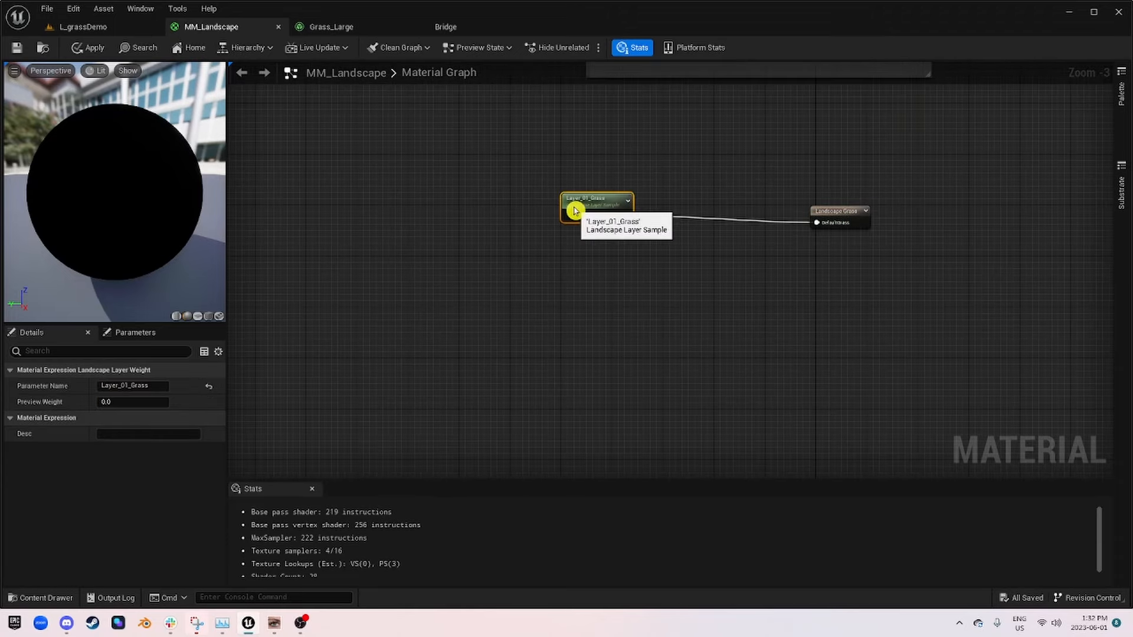
drag(845, 218, 832, 206)
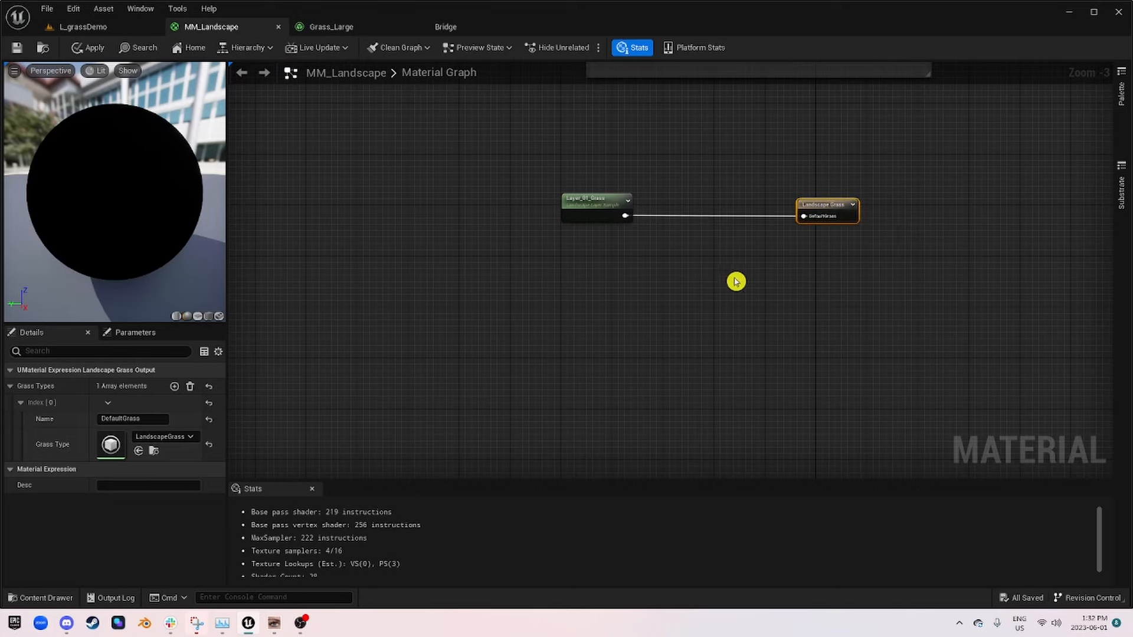
scroll(610, 369, down, 2)
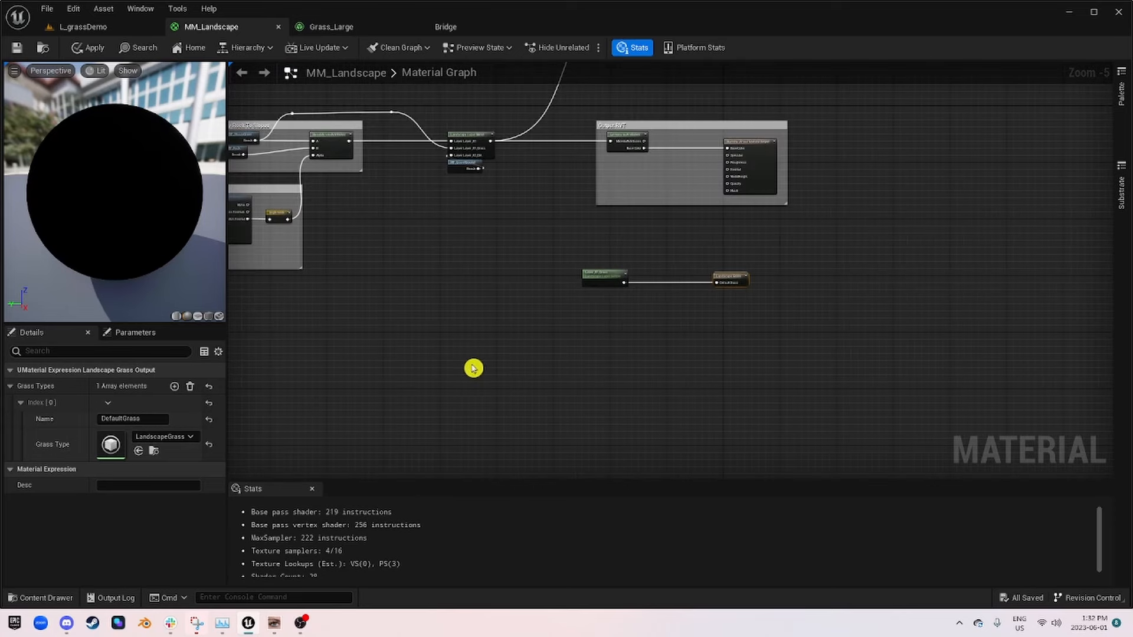
right_drag(473, 368, 789, 300)
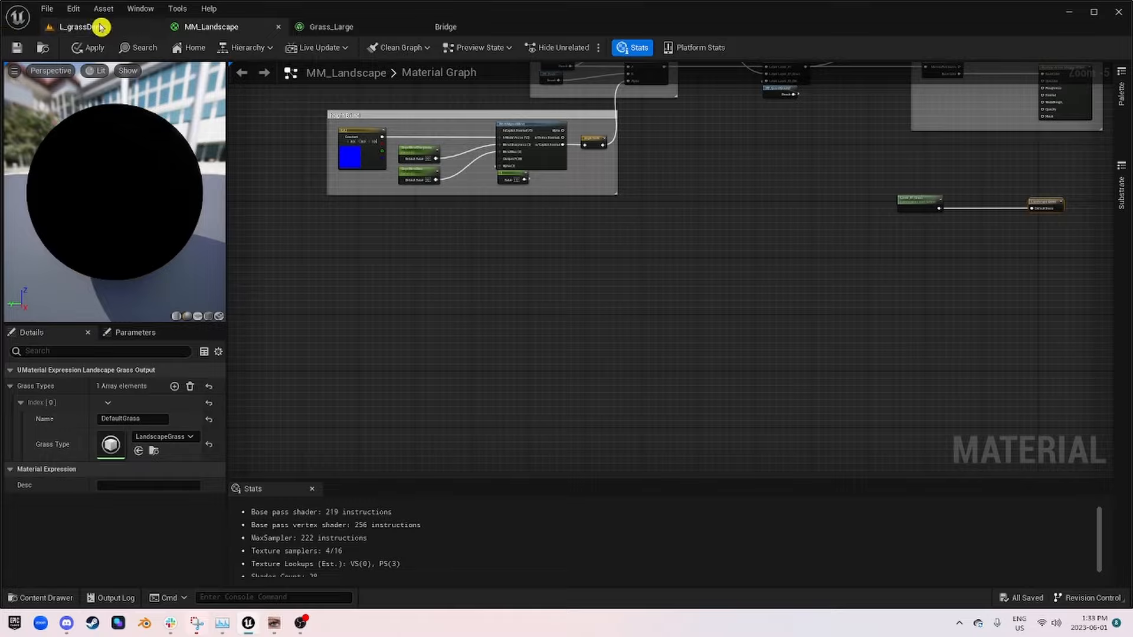
Step: Browse the project content to DEMO/Assets and open the T_GrassRBG_mask texture
click(71, 26)
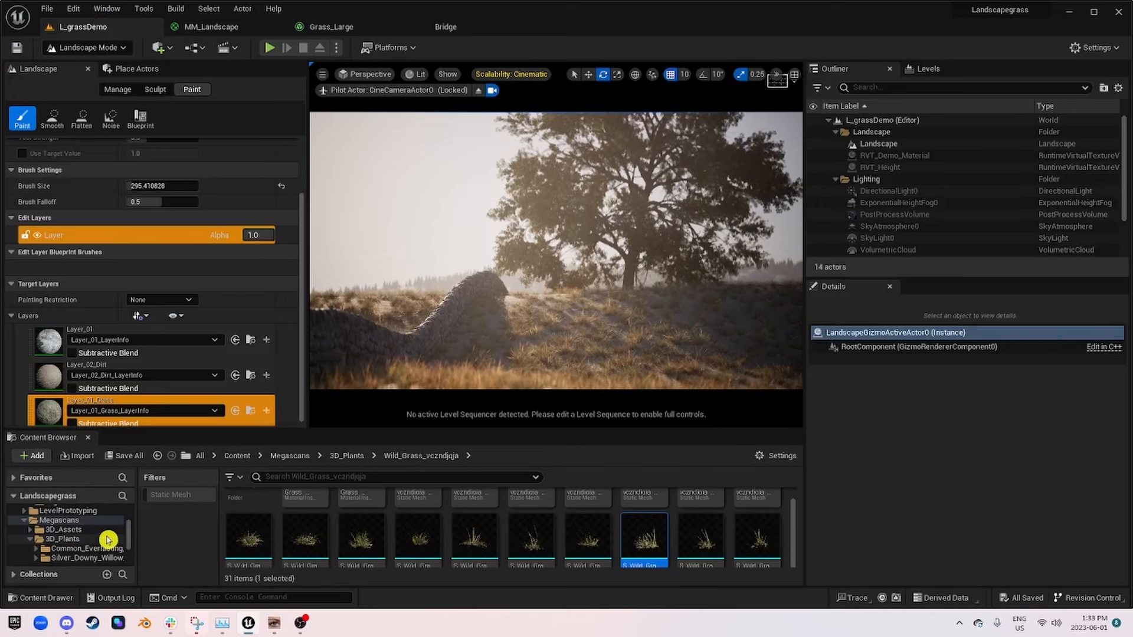
click(69, 521)
scroll(92, 539, up, 1)
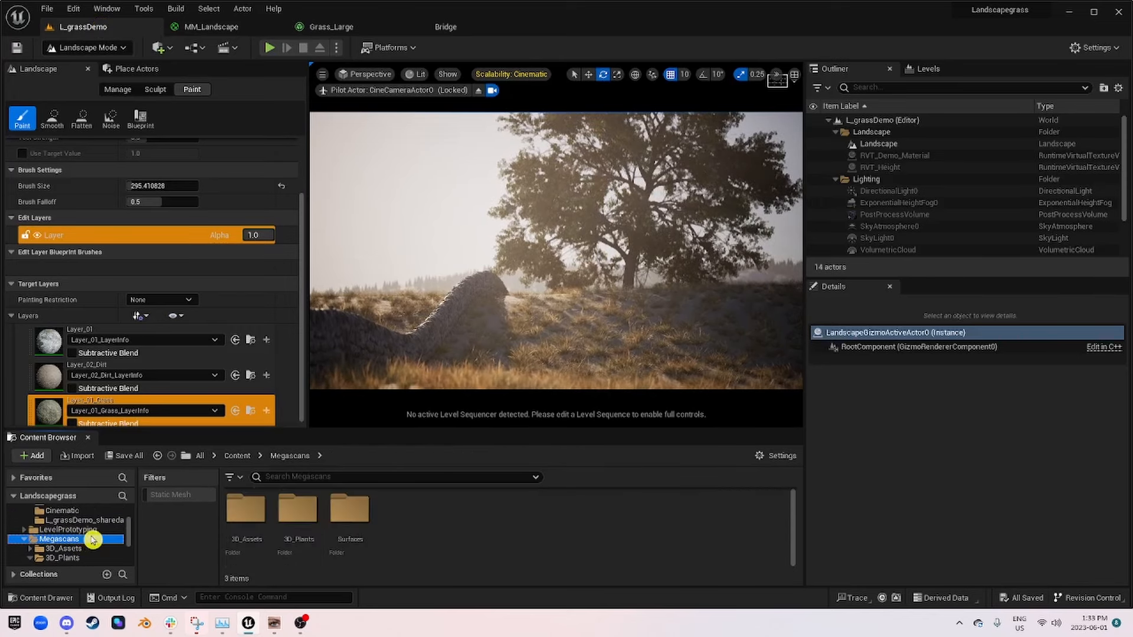
scroll(92, 537, up, 3)
click(55, 548)
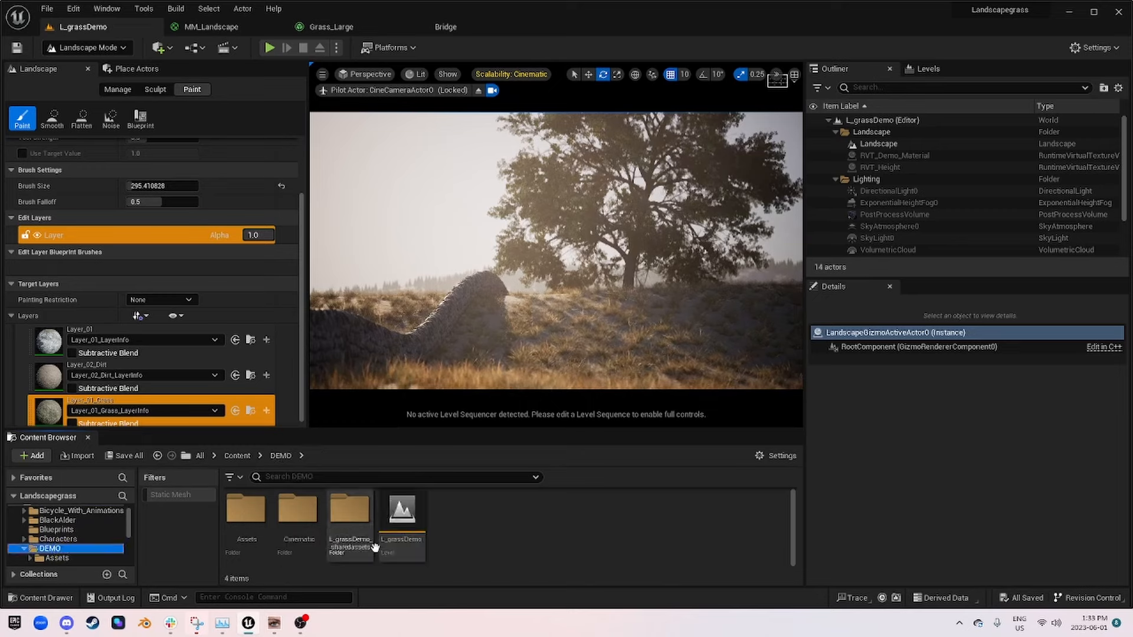
double_click(245, 524)
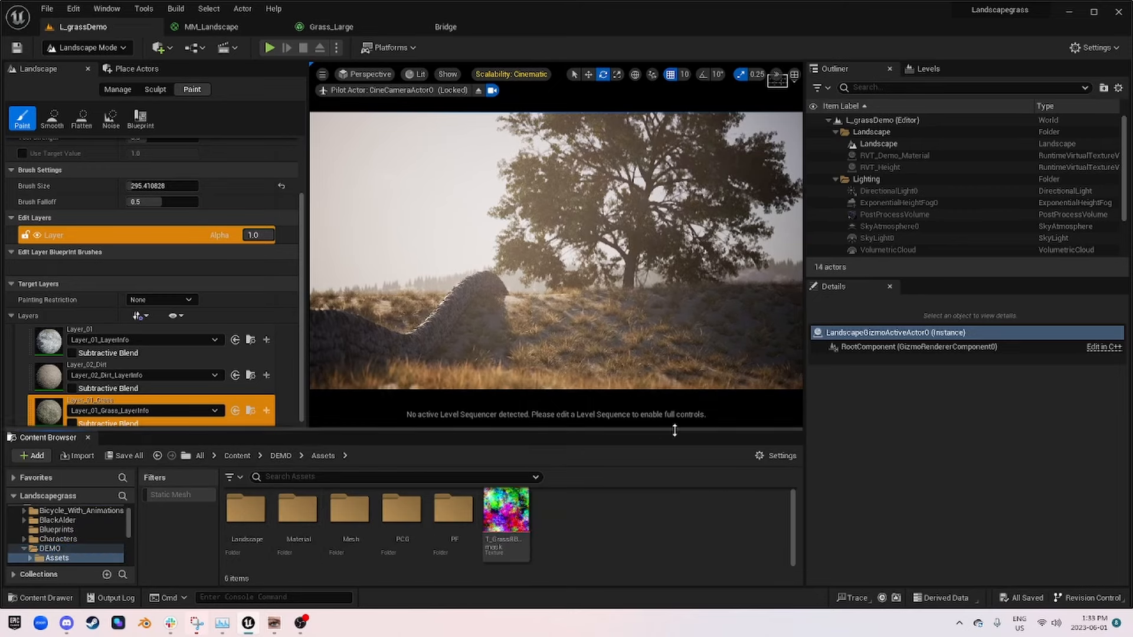
double_click(506, 513)
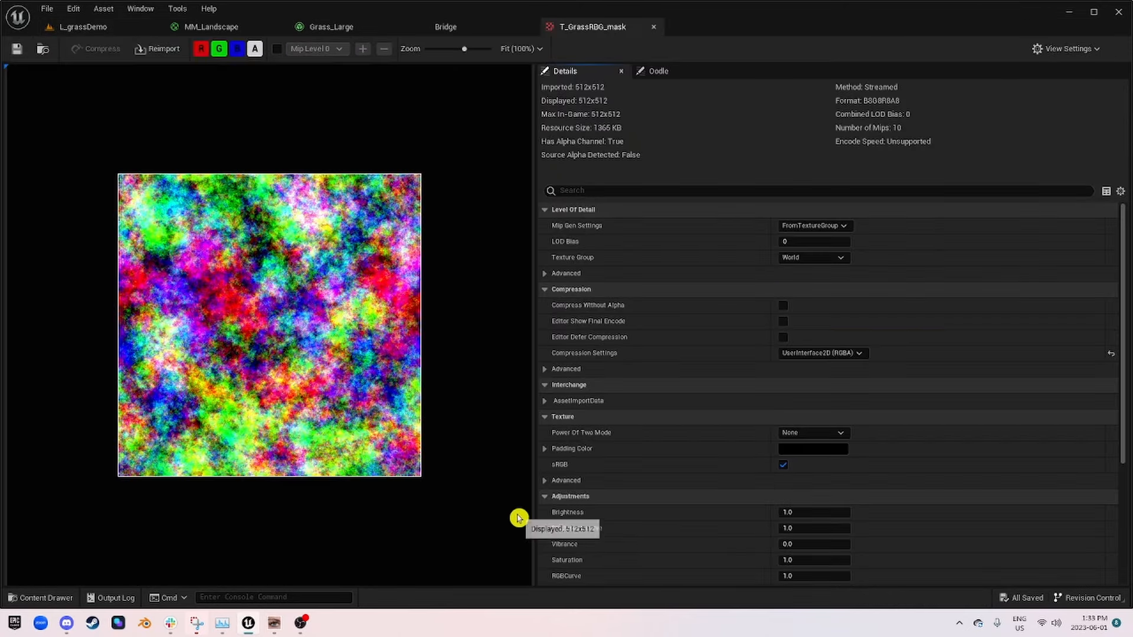
Step: Inspect the red, green and blue channels of T_GrassRBG_mask separately, then restore the combined RGB display
click(219, 49)
click(236, 49)
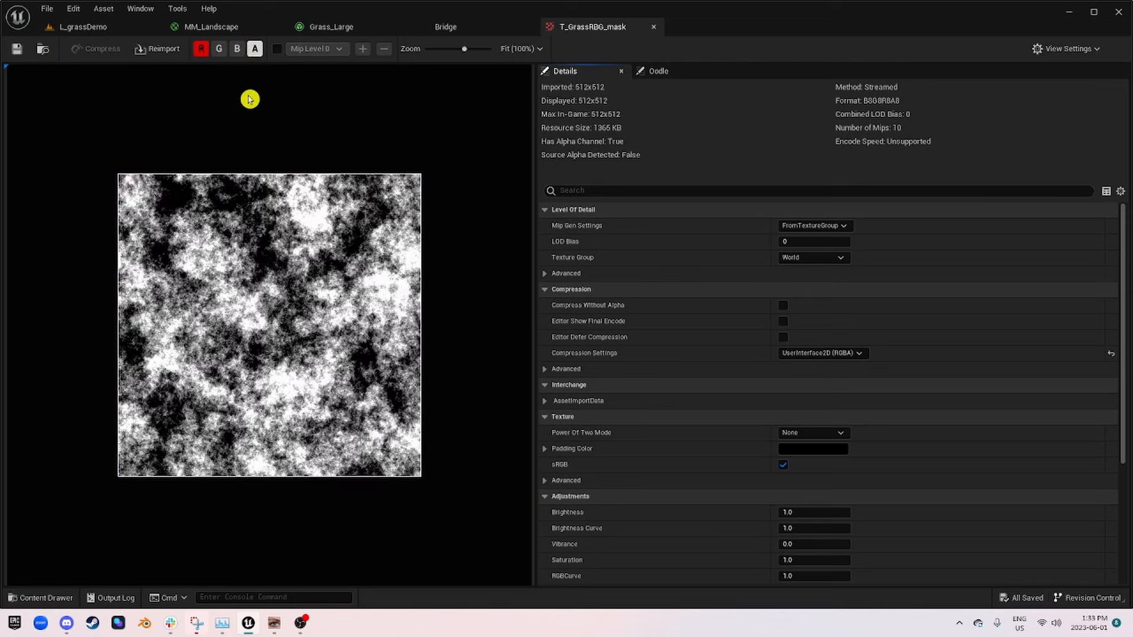
click(201, 48)
click(219, 49)
click(237, 48)
click(219, 48)
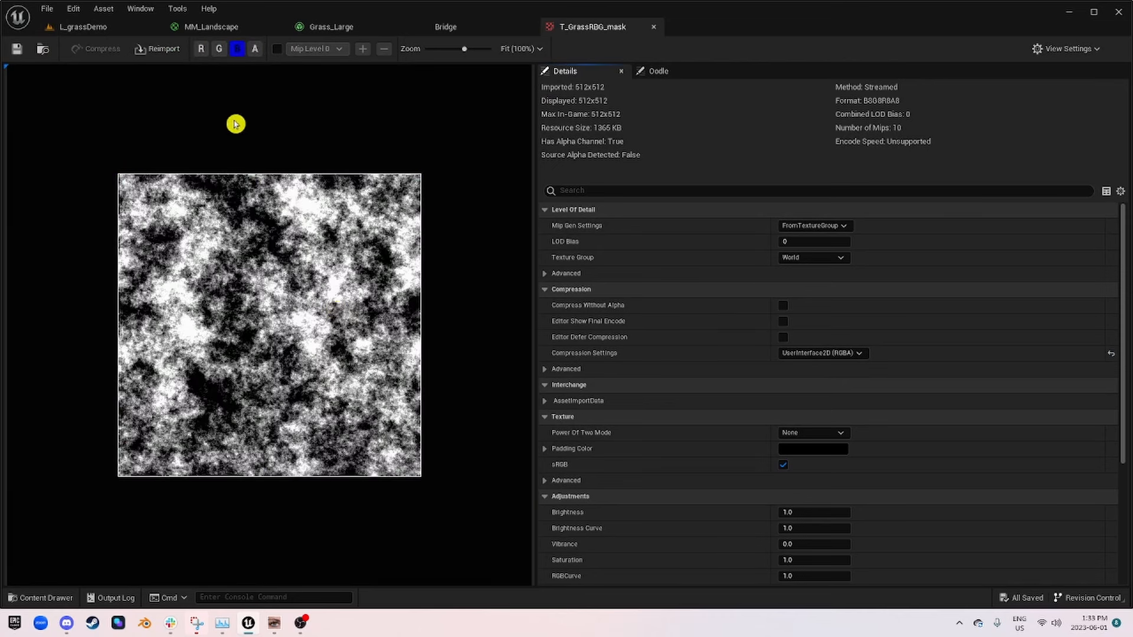
click(221, 50)
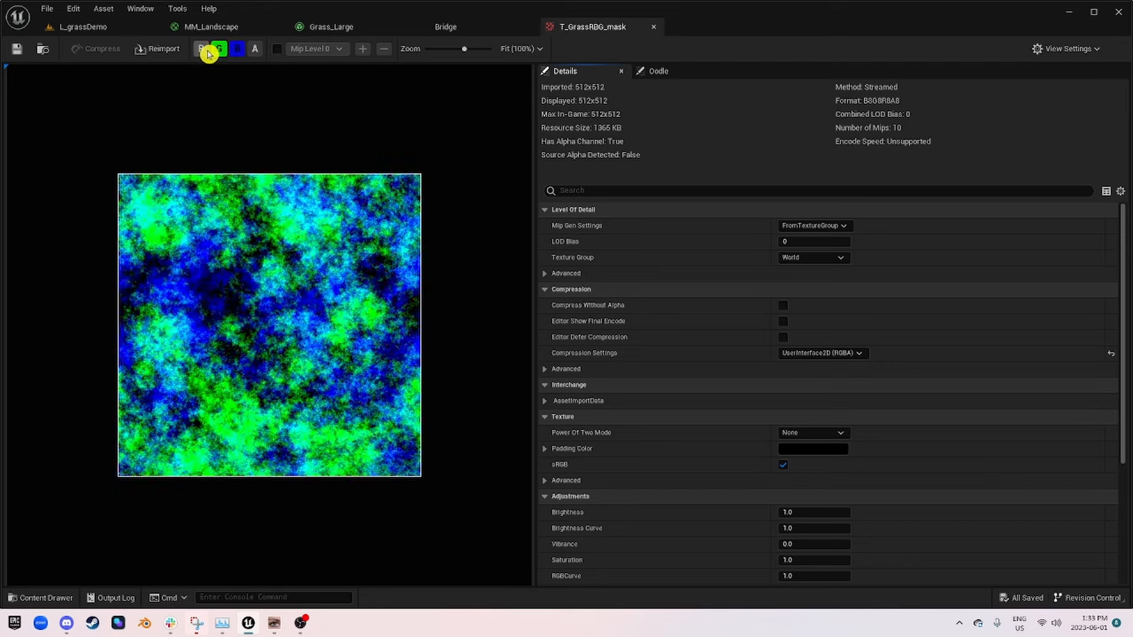
click(202, 49)
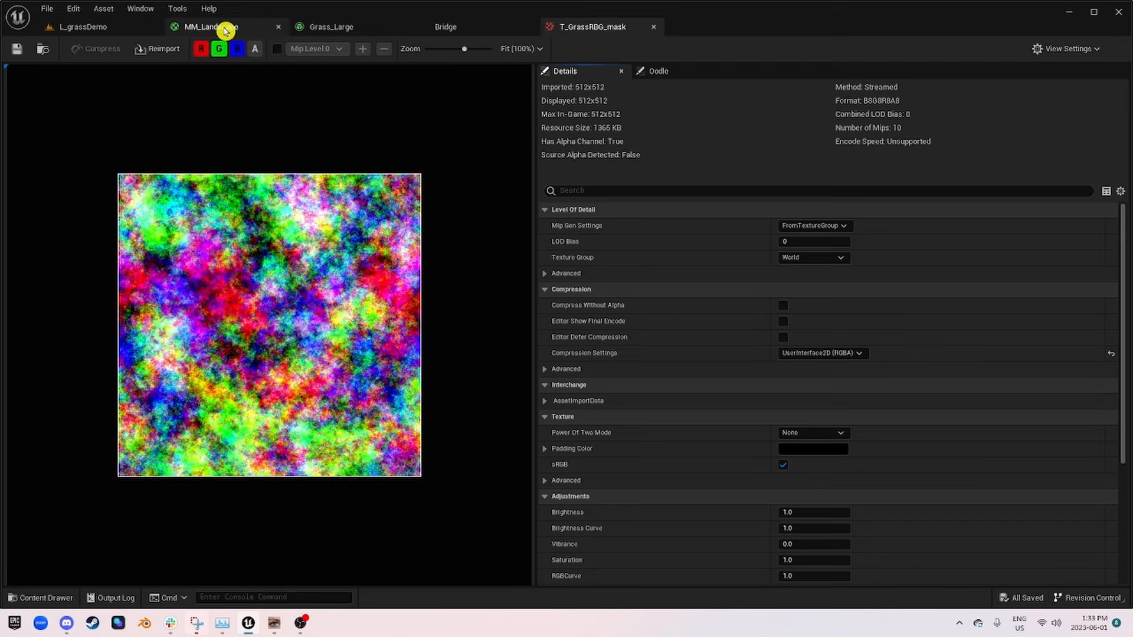
Step: Add the T_GrassRBG_mask texture to empty space in the MM_Landscape graph as a Texture Sample node
click(142, 27)
drag(506, 513, 389, 319)
scroll(403, 337, up, 5)
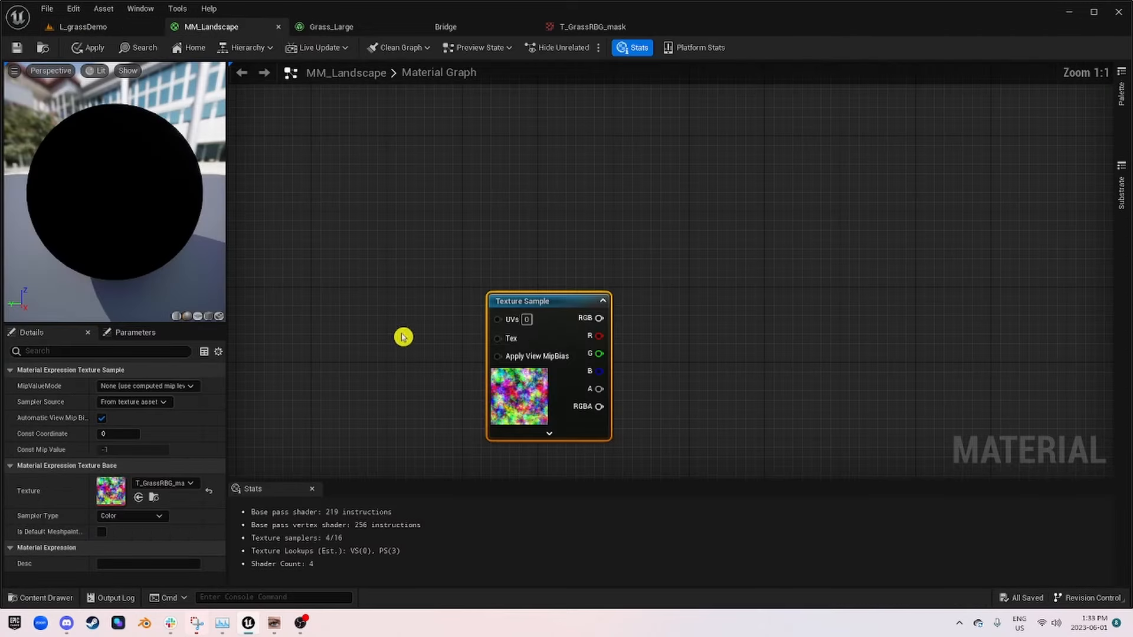
Step: Convert the T_GrassRBG_mask Texture Sample to a parameter named Foliagevariationmask
right_click(532, 304)
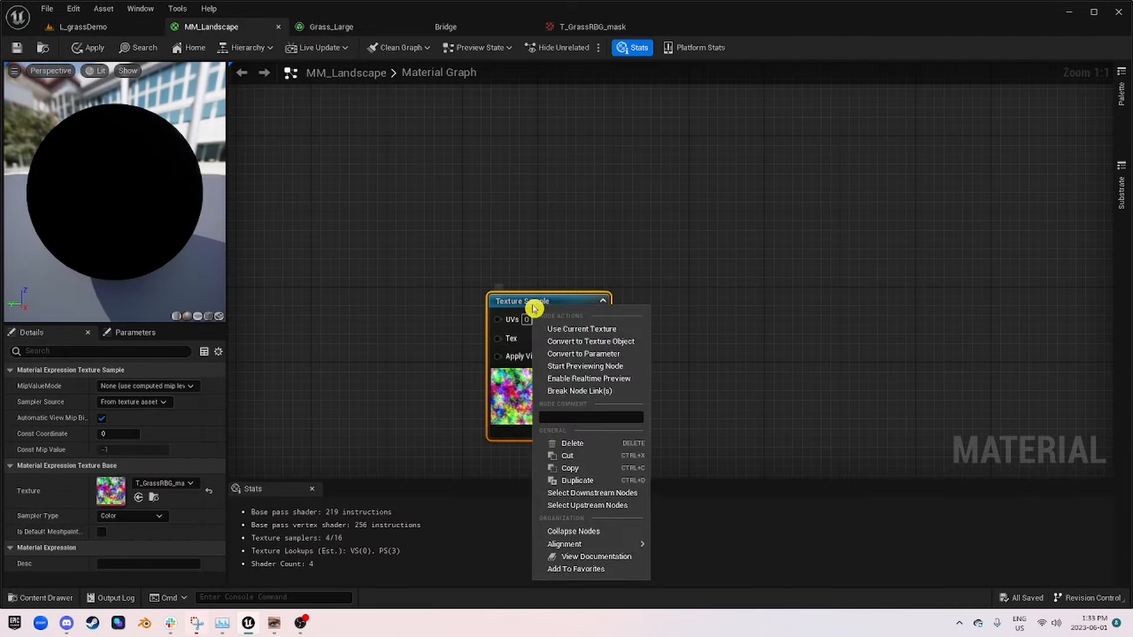
click(629, 356)
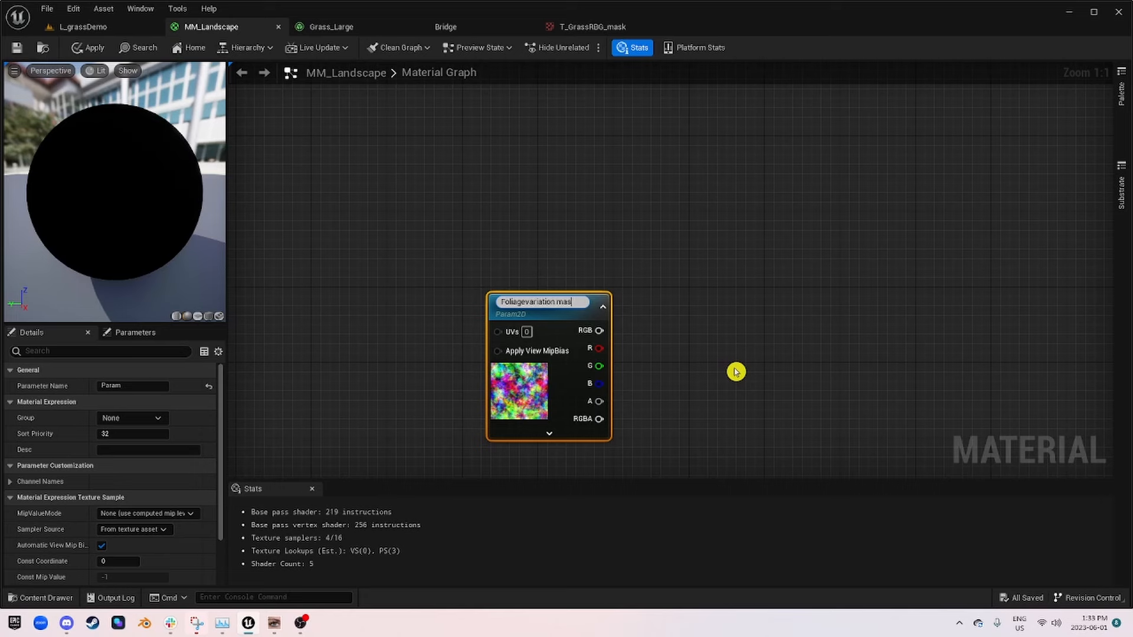
text(k)
key(Return)
key(F2)
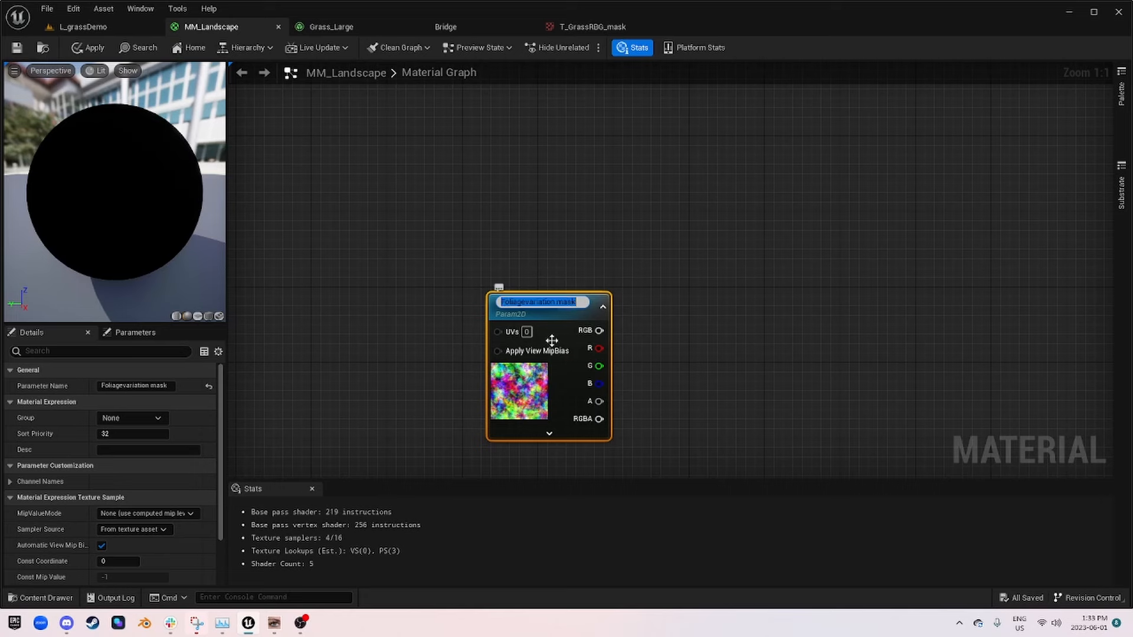
click(561, 302)
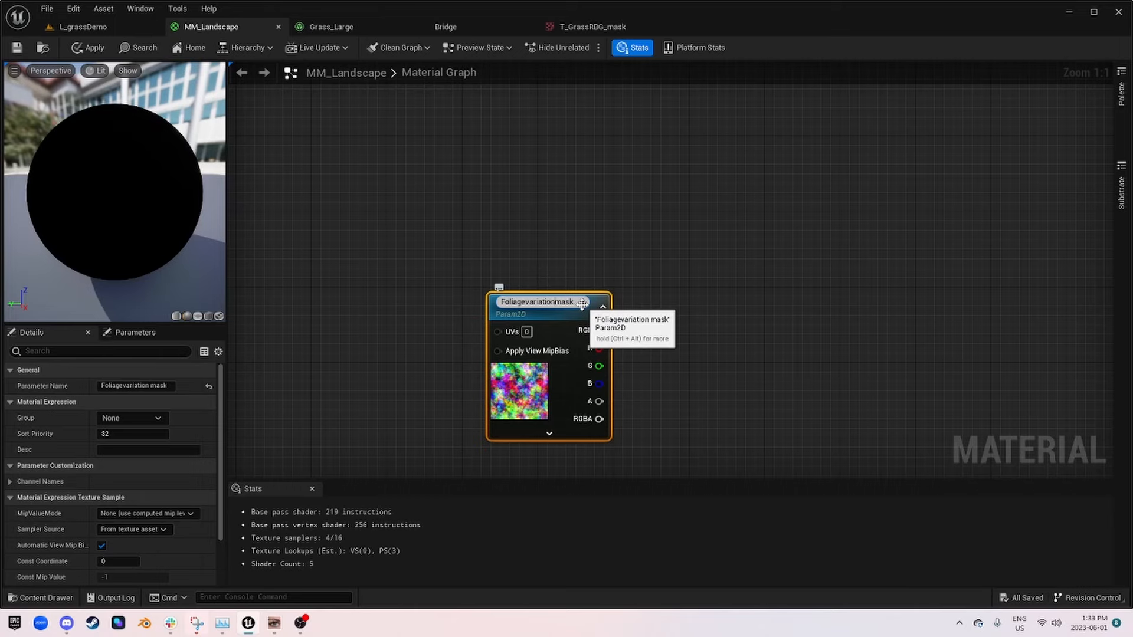
click(696, 374)
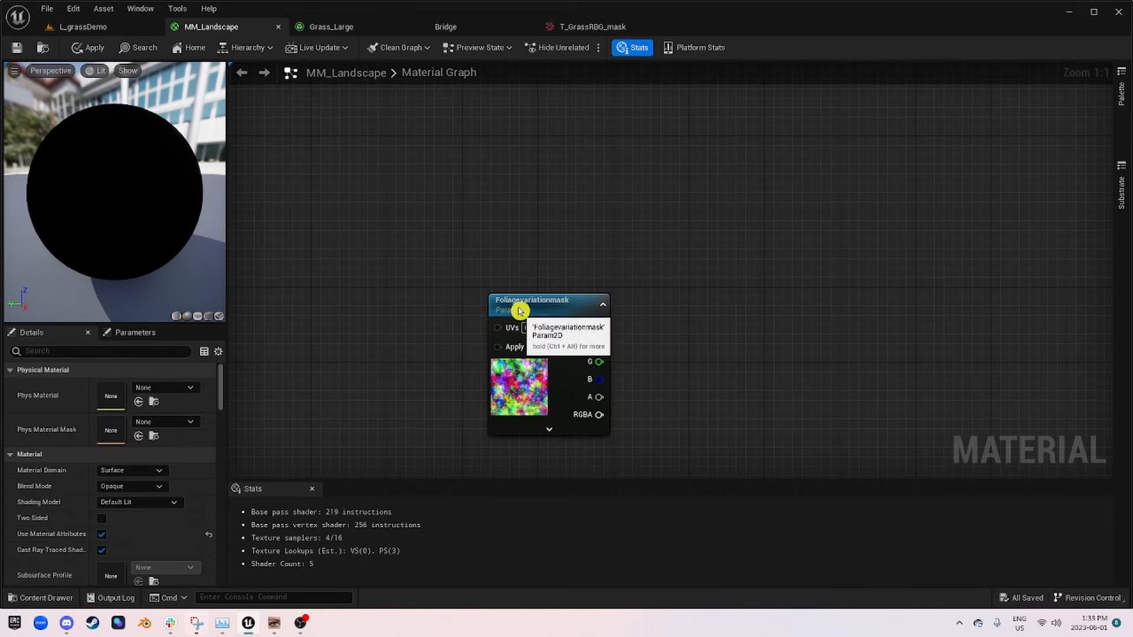
Step: Reposition the Foliagevariationmask node in the empty area of the graph, leaving free space on its input side
drag(520, 311, 474, 227)
scroll(691, 333, down, 2)
right_drag(693, 329, 529, 311)
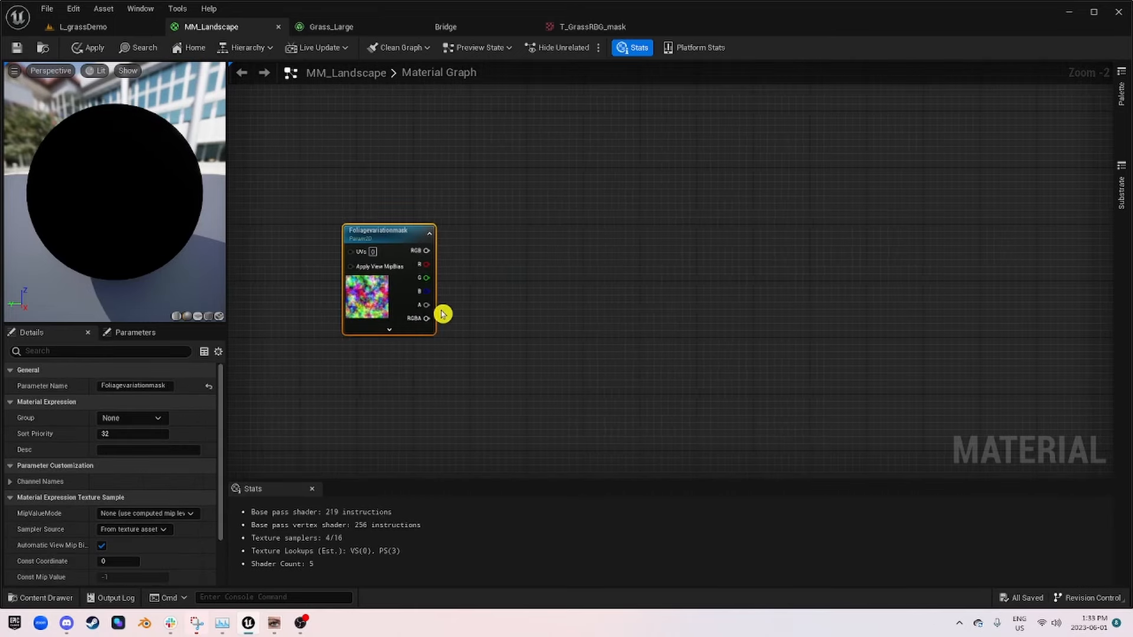
right_drag(401, 293, 809, 297)
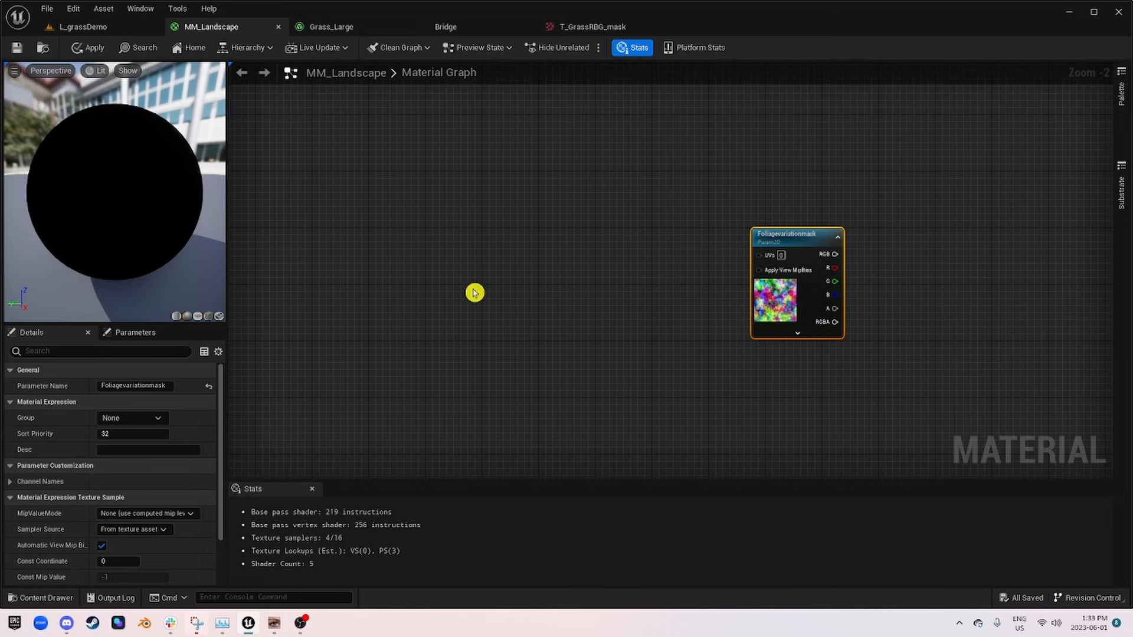
Step: Add an Absolute World Position node and place it on the input side of the Foliagevariationmask node, leaving a wide gap between them
right_click(441, 244)
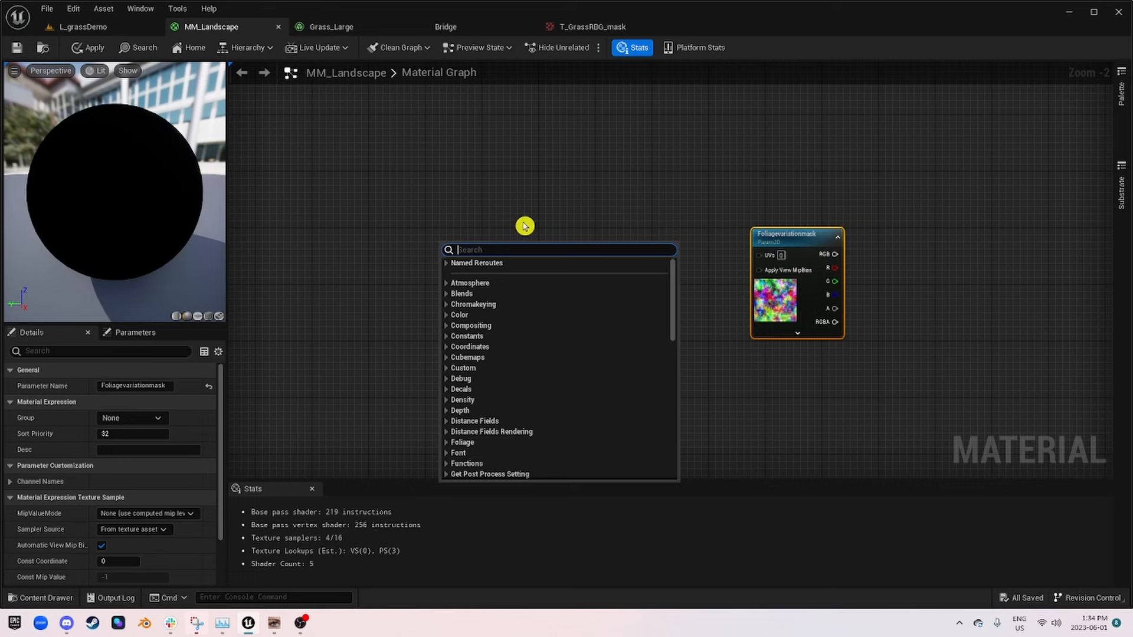
text(world)
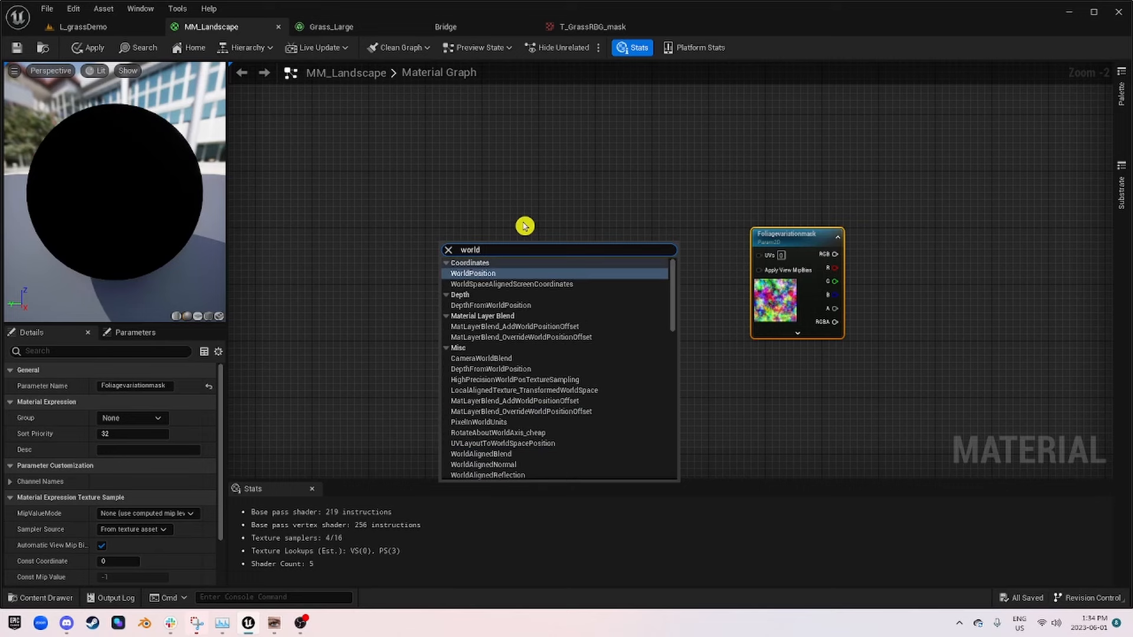
key(Return)
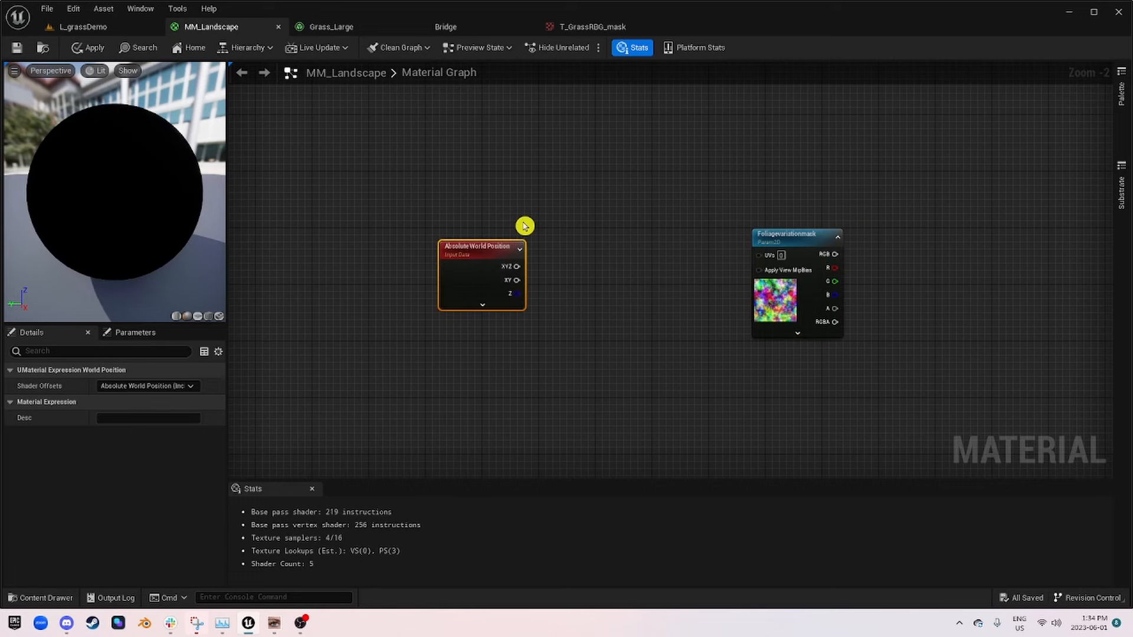
drag(476, 246, 421, 239)
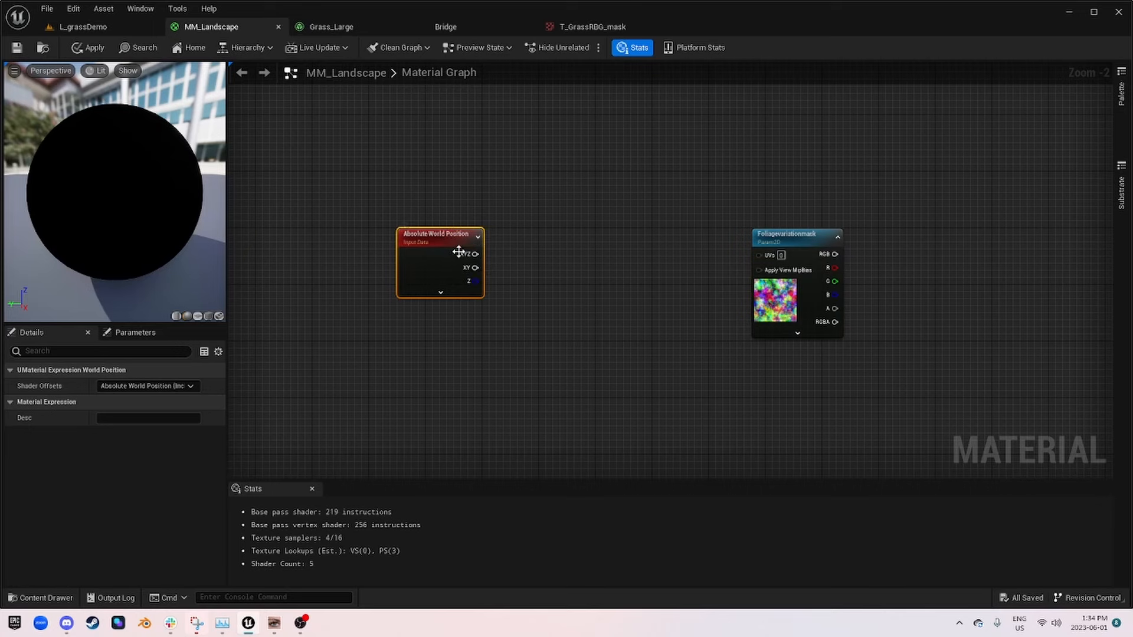
scroll(490, 278, up, 2)
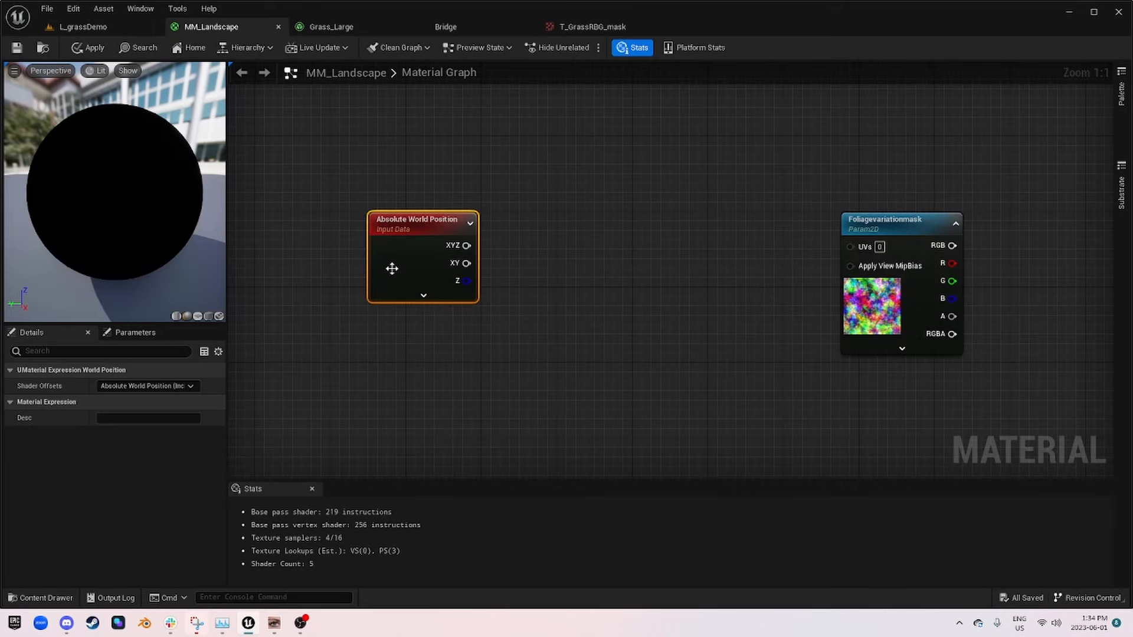
drag(431, 233, 403, 261)
drag(544, 358, 314, 206)
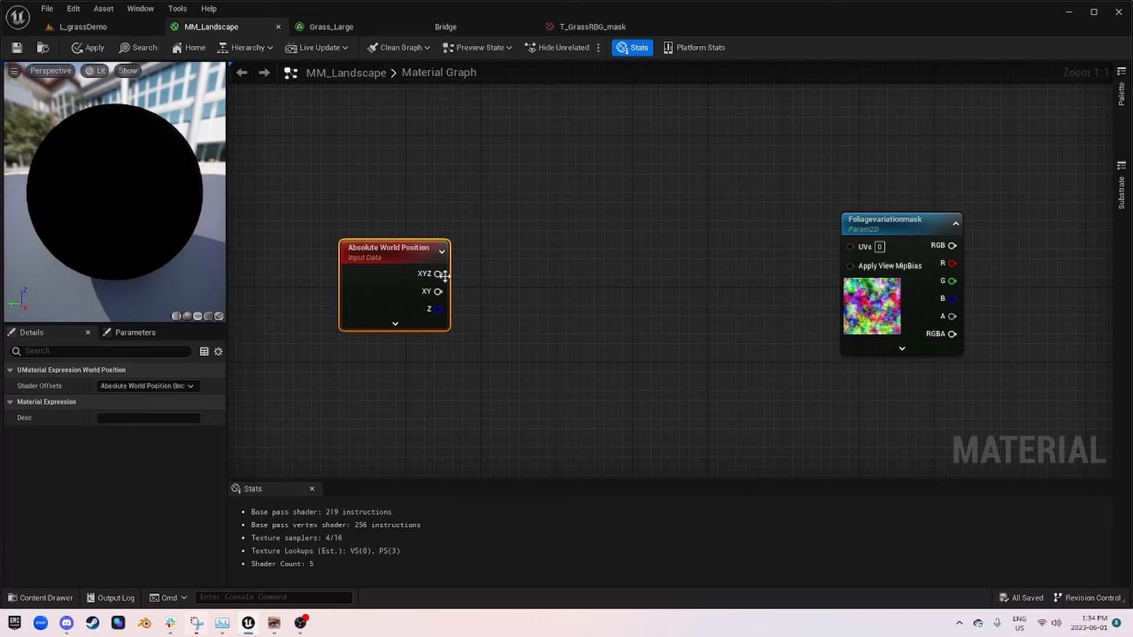
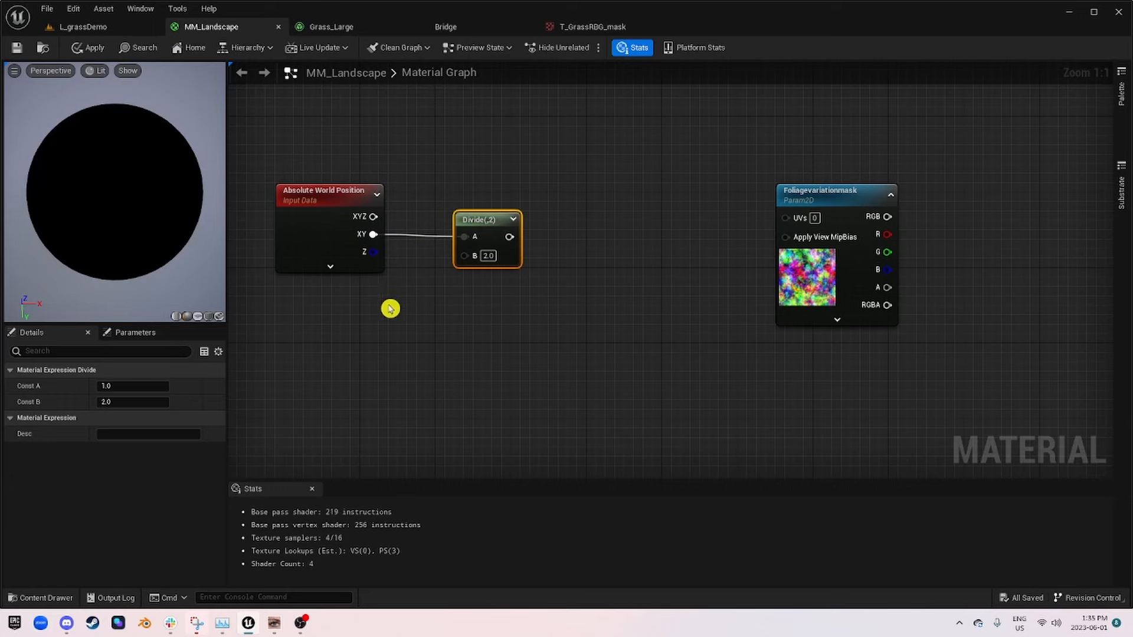
Step: Add a Multiply node beneath the Absolute World Position node and connect its output to the Divide node's B input
click(609, 319)
right_drag(384, 322, 577, 273)
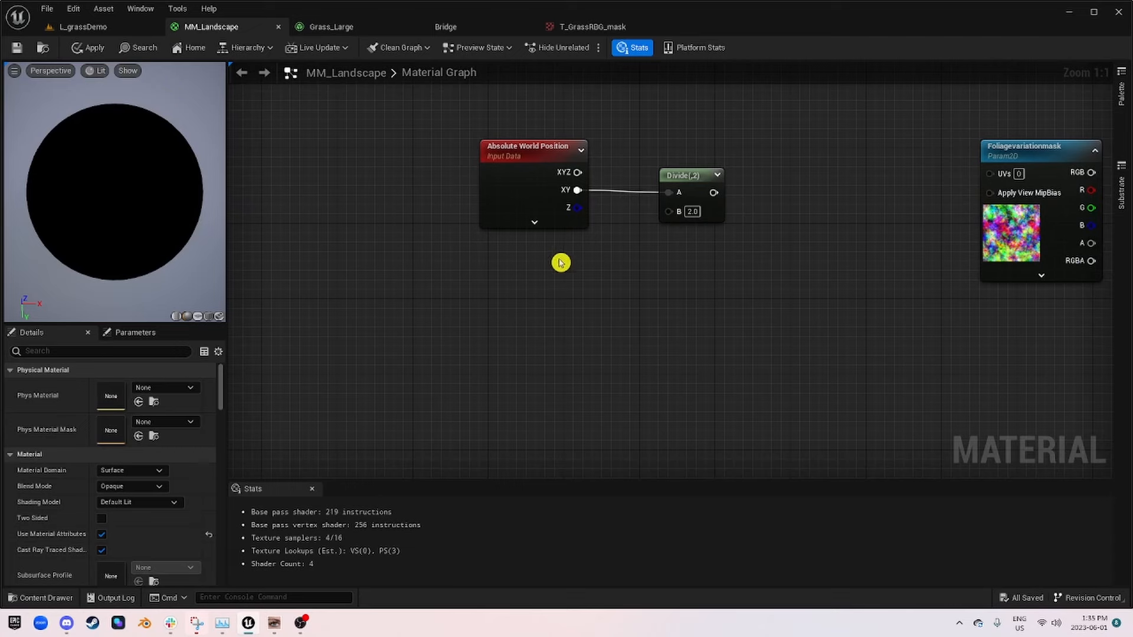
key(m)
click(561, 263)
drag(627, 283, 669, 211)
drag(588, 269, 546, 272)
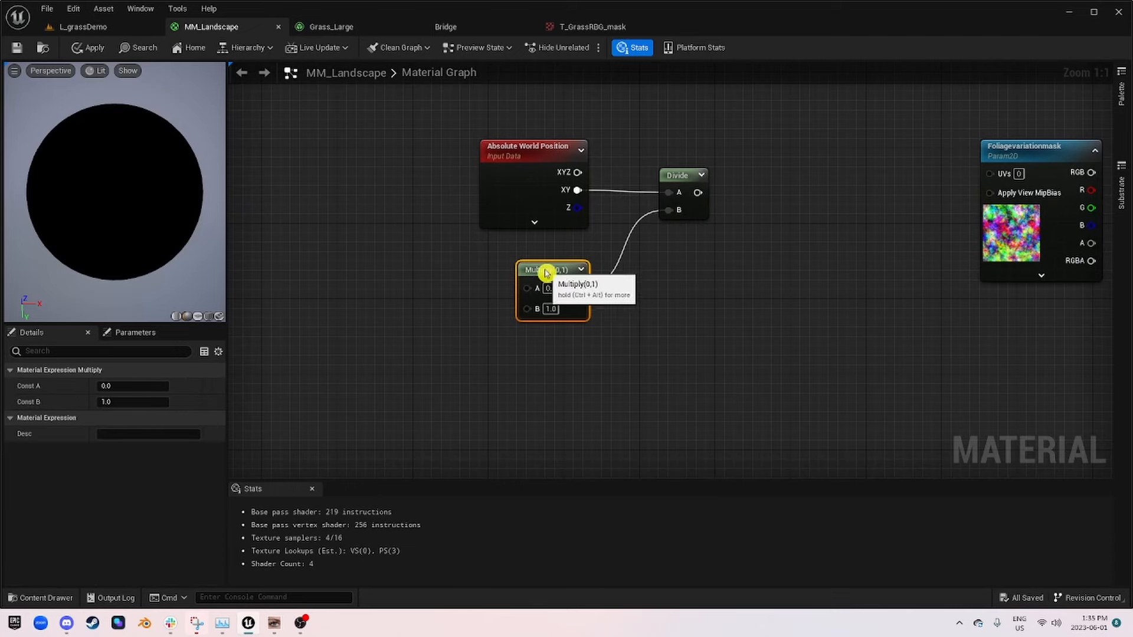
Step: Add a scalar parameter named FoliageGlobalMask_UVScale in the empty space on the Multiply node's input side
right_drag(400, 337, 484, 284)
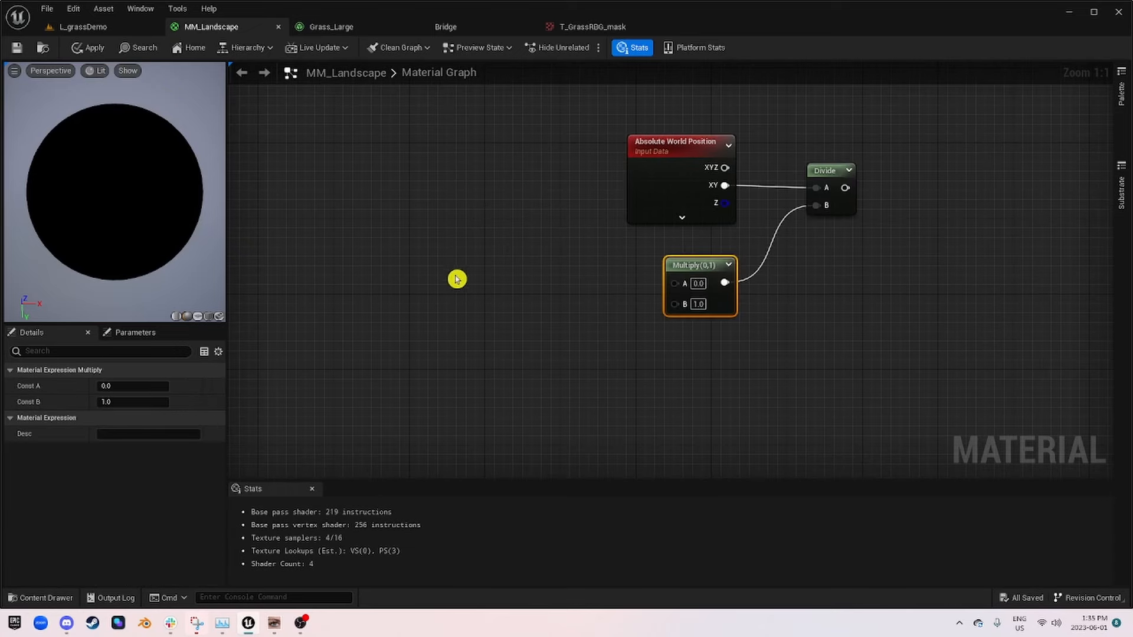
key(s)
click(416, 276)
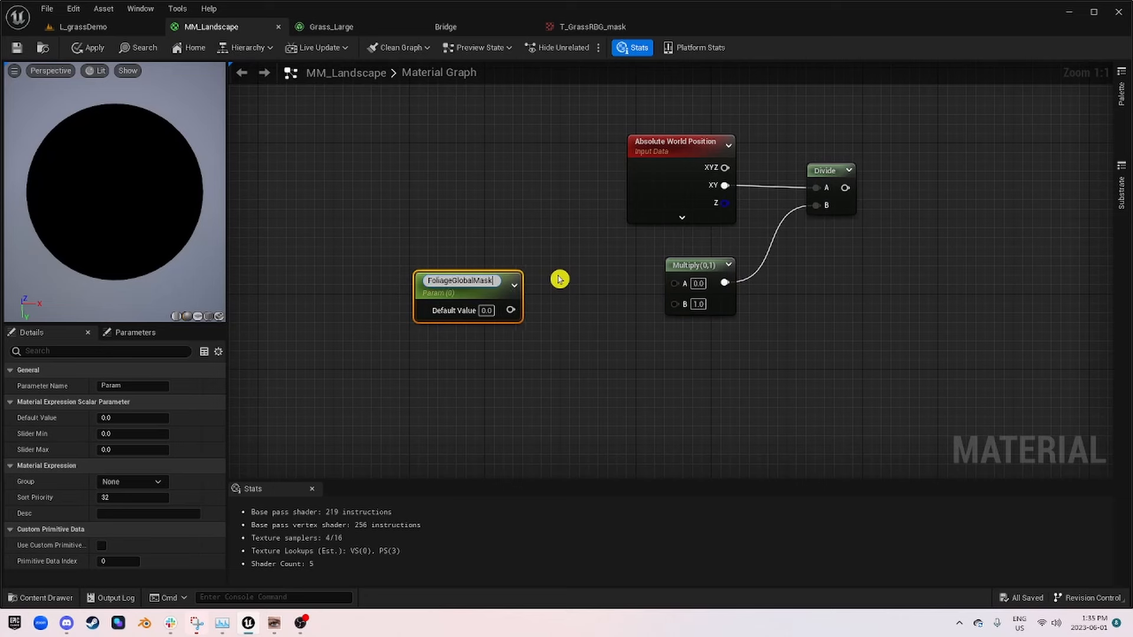
text(FoliageGlobalMask_UVScale)
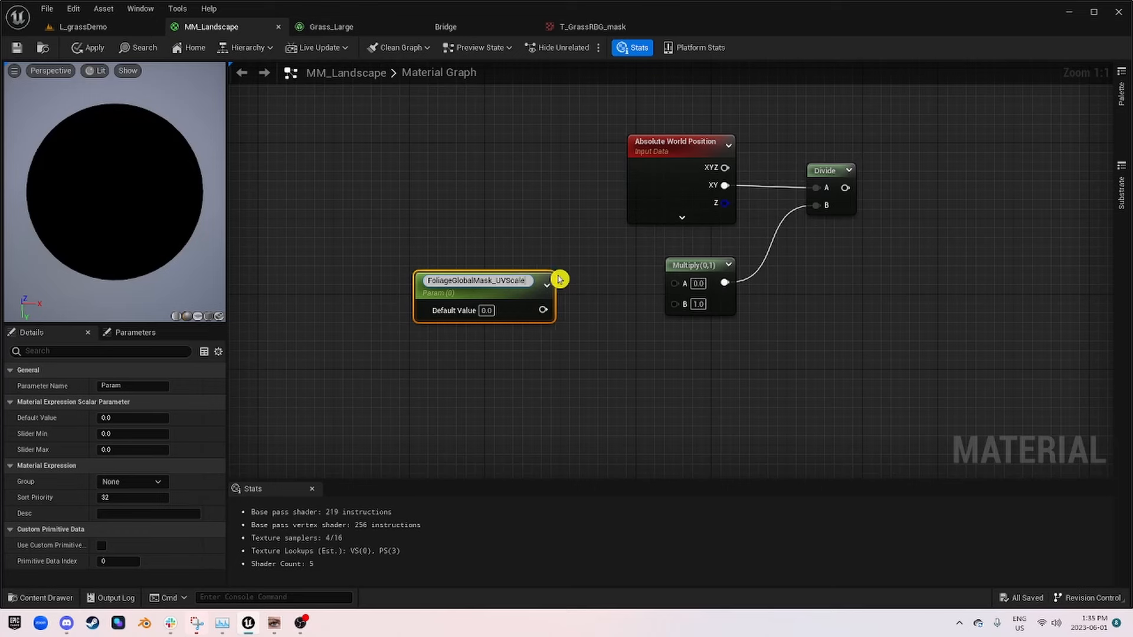
key(Return)
Step: Give FoliageGlobalMask_UVScale a default value of 1, connect it to the Multiply node's A input, and place it beside that node
click(120, 419)
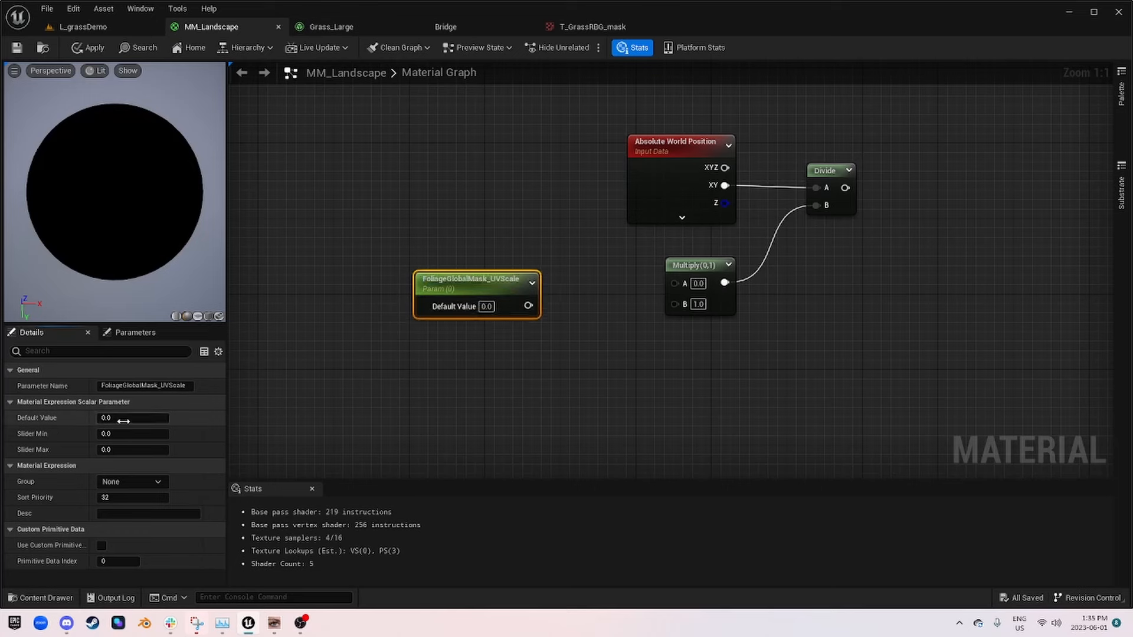
text(1)
key(Return)
drag(523, 307, 674, 283)
drag(497, 286, 605, 272)
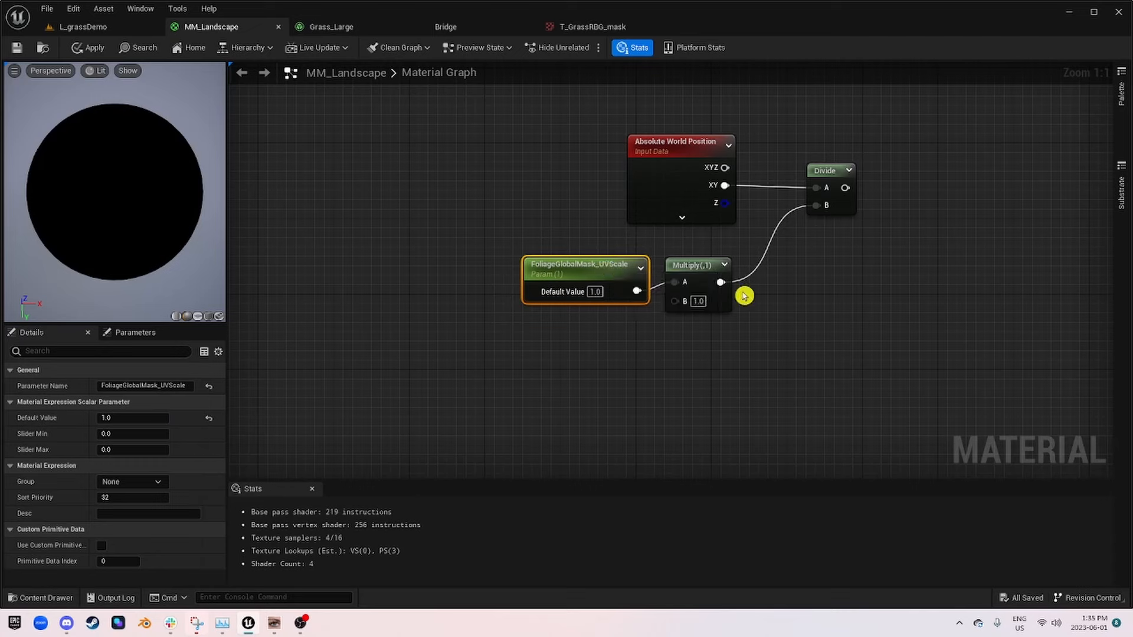
Step: Connect the Divide result to the UVs of Foliagevariationmask and start previewing that node in a widened preview viewport
right_drag(743, 294, 498, 310)
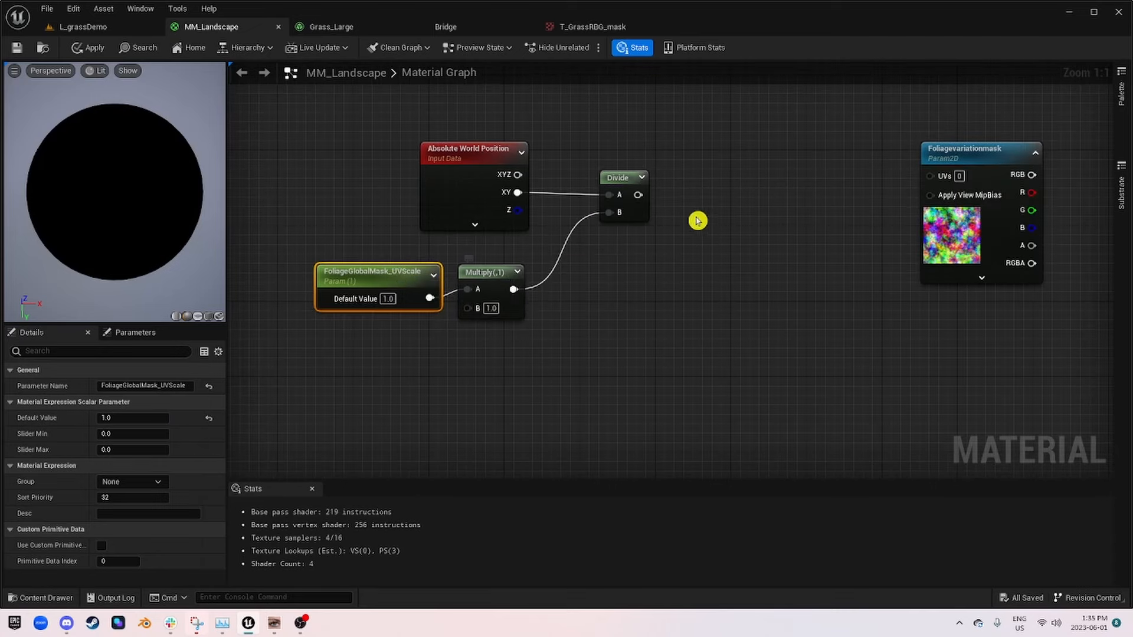
drag(638, 195, 968, 180)
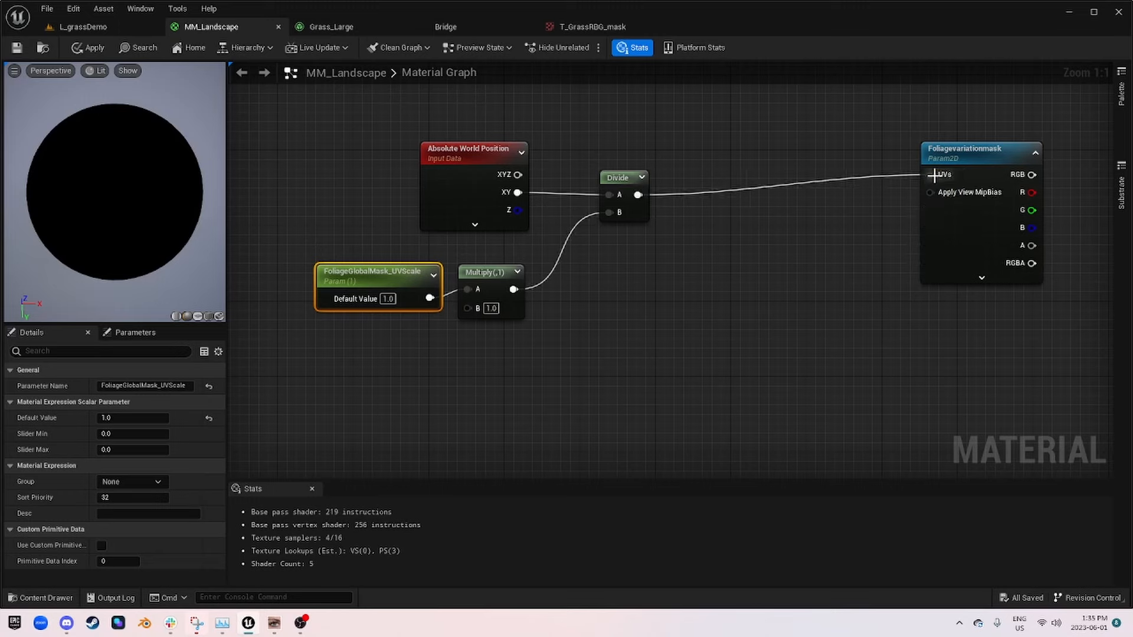
right_click(972, 168)
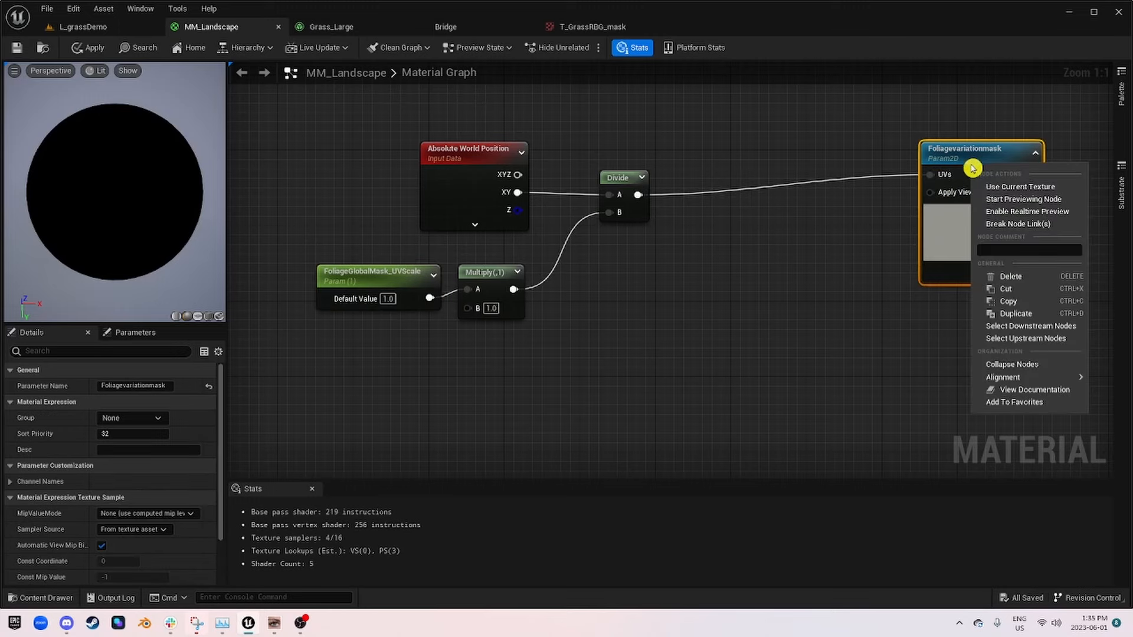
click(1056, 200)
right_drag(112, 164, 112, 131)
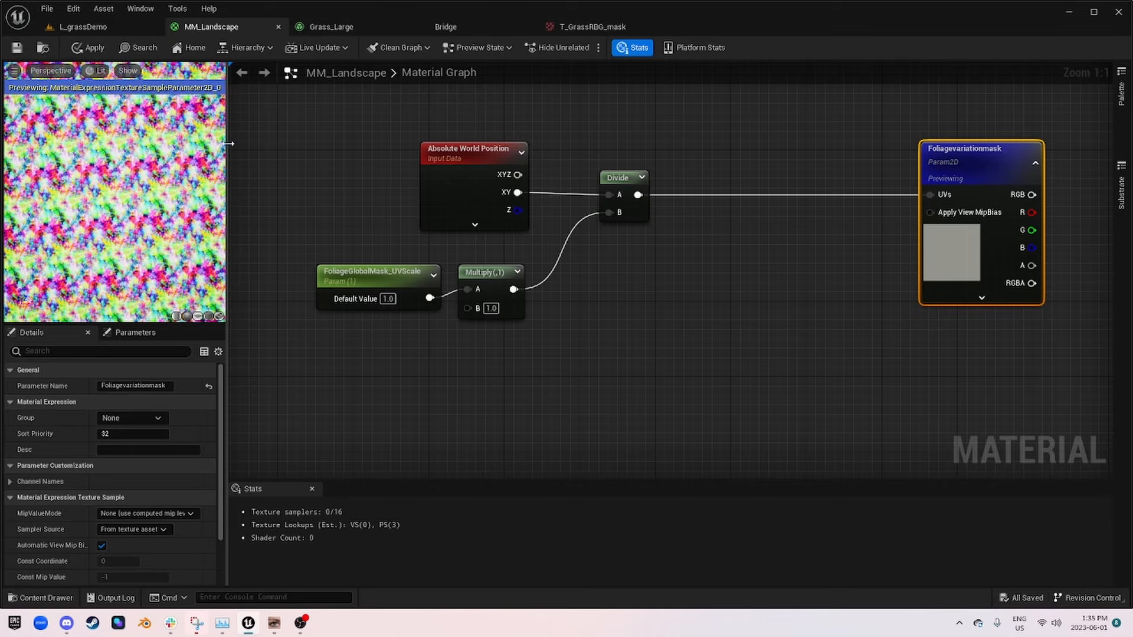
drag(249, 148, 414, 147)
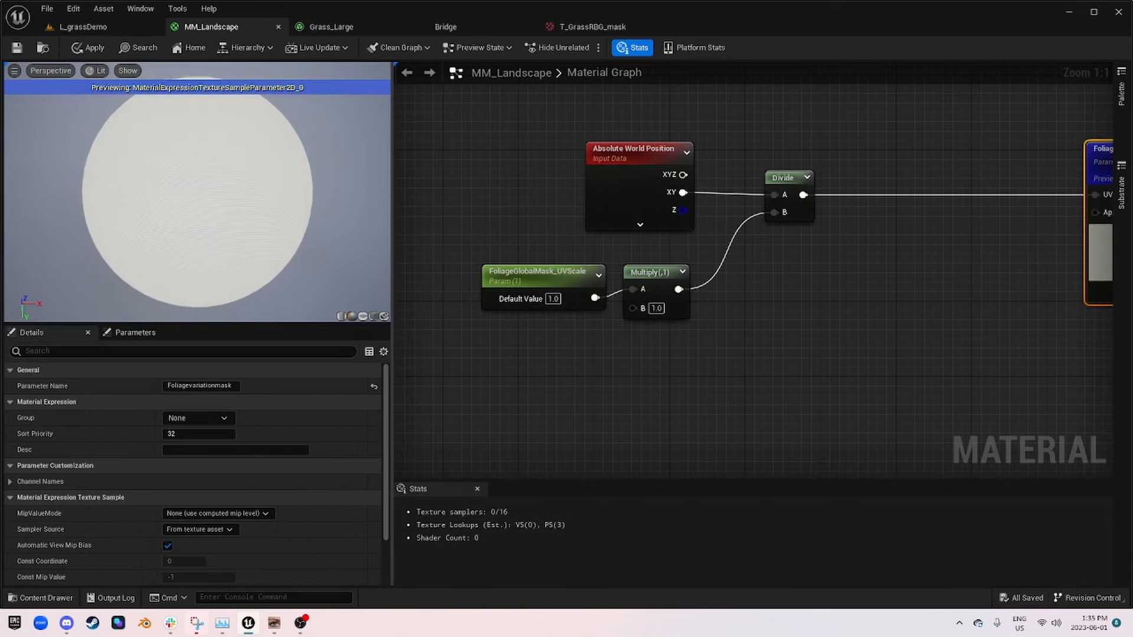
Step: Try a default value of 100 for FoliageGlobalMask_UVScale to enlarge the previewed mask pattern
click(651, 266)
drag(651, 269, 651, 279)
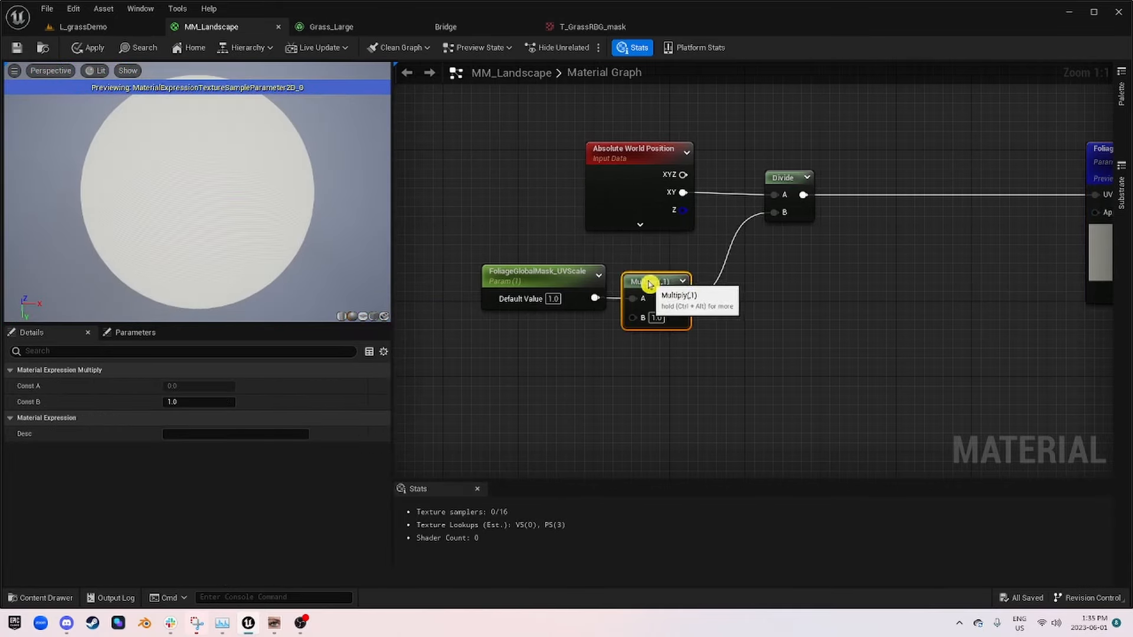
click(511, 311)
click(562, 277)
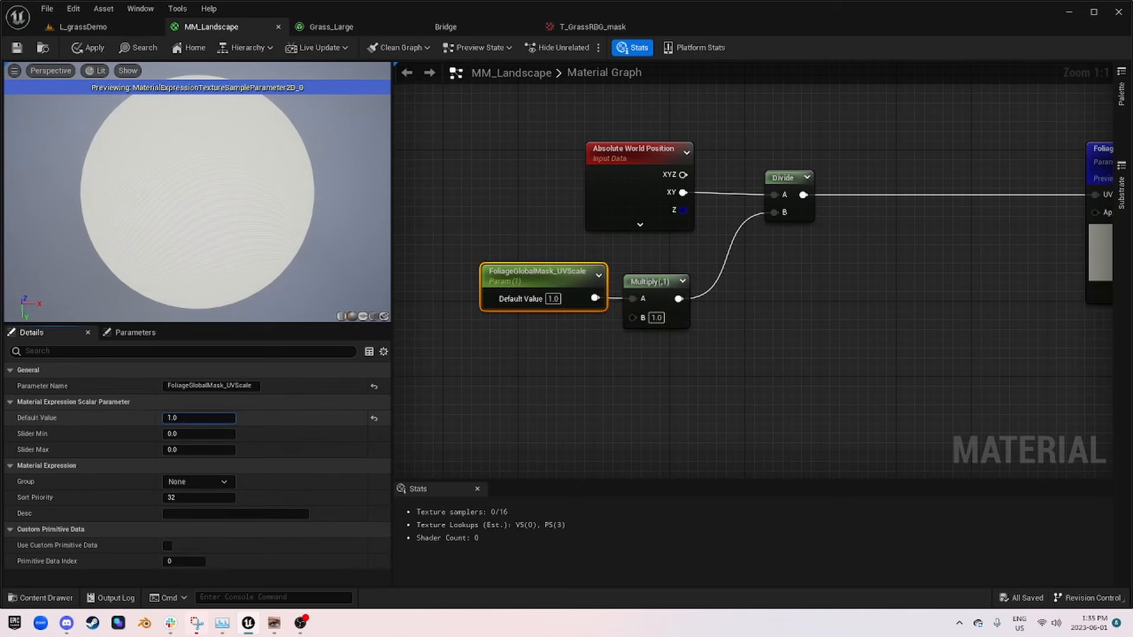
drag(199, 418, 417, 466)
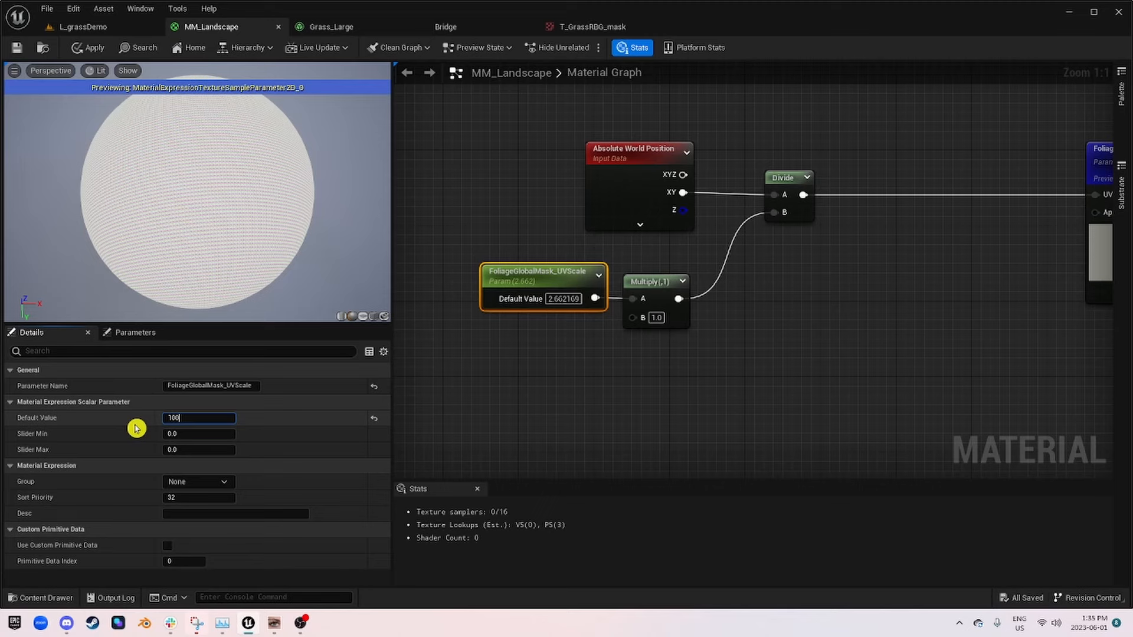
text(100)
key(Return)
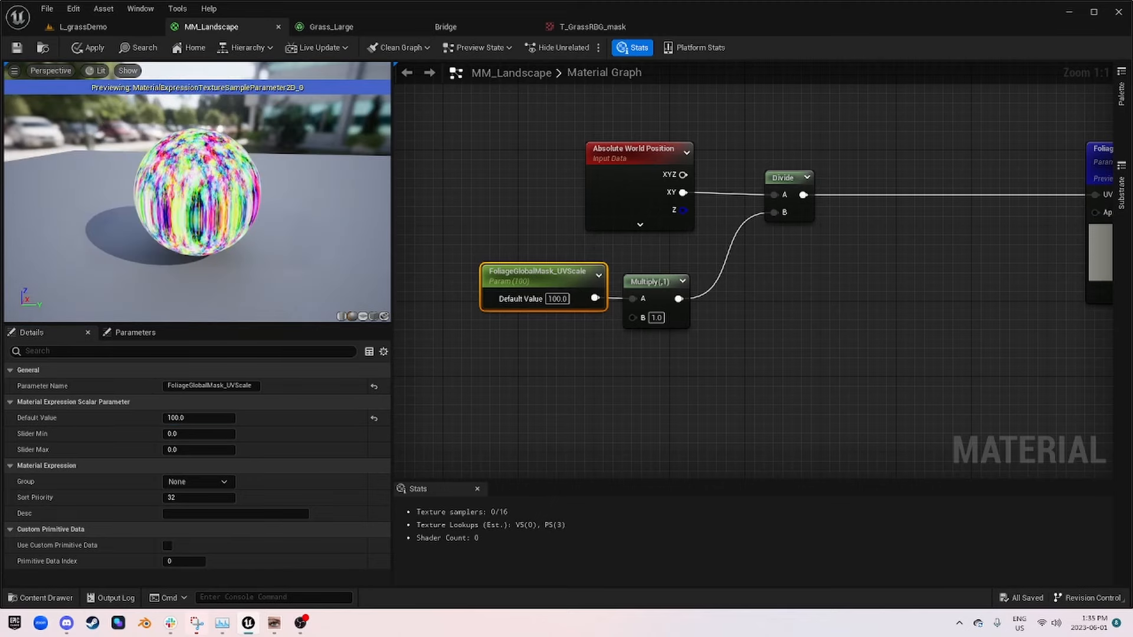
Step: Set the default value of FoliageGlobalMask_UVScale to 1000 and switch the preview mesh from the sphere to the cube
click(200, 419)
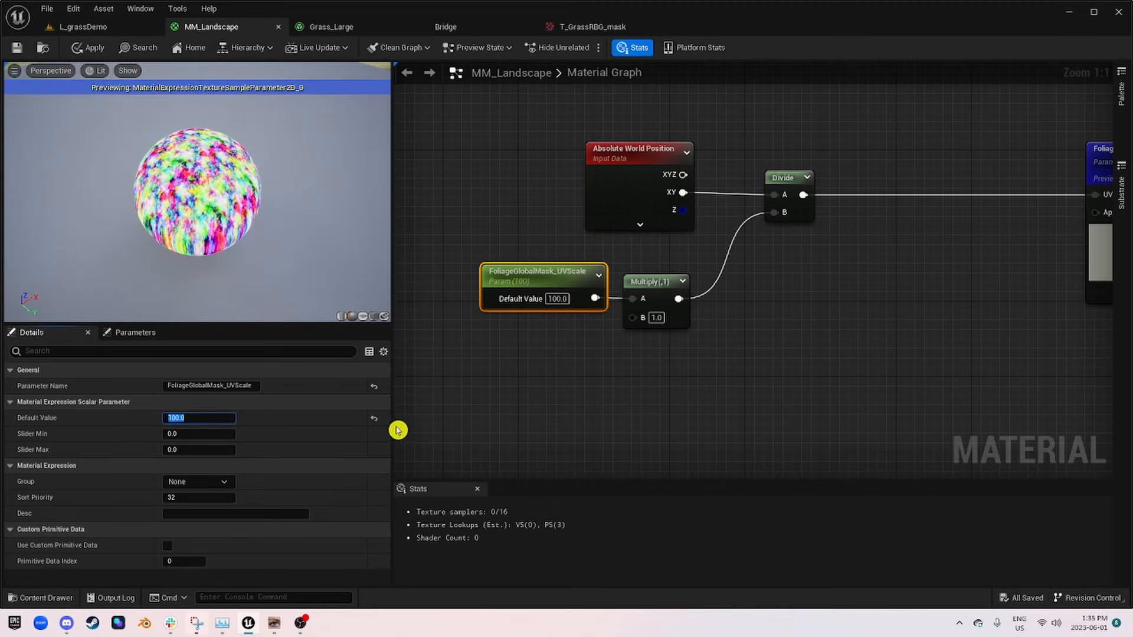
text(1000)
key(Return)
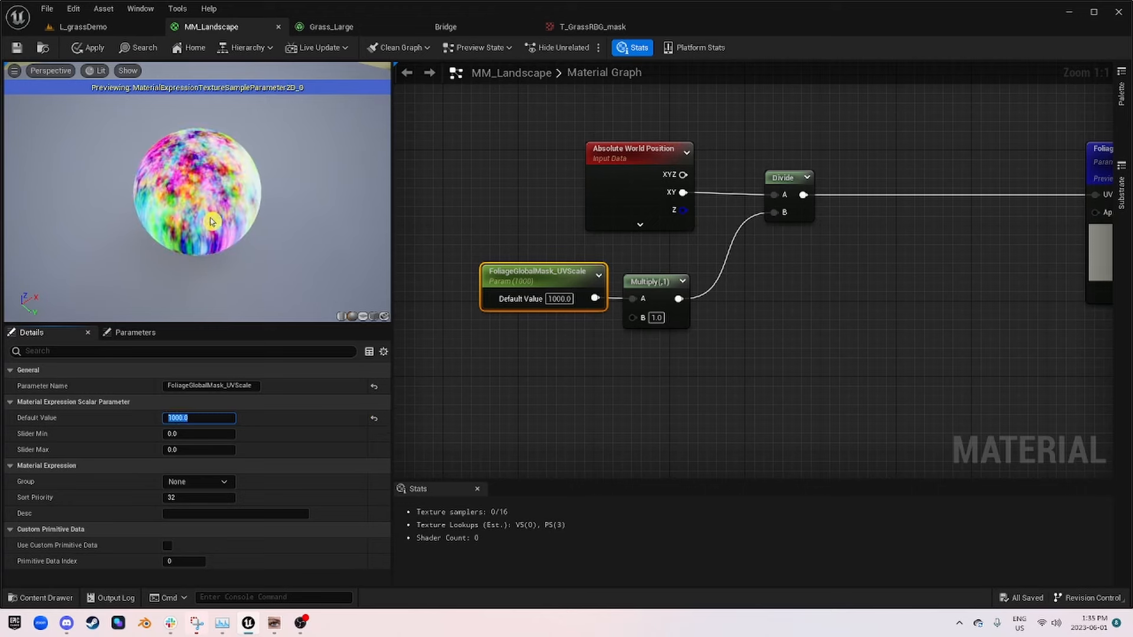
click(376, 318)
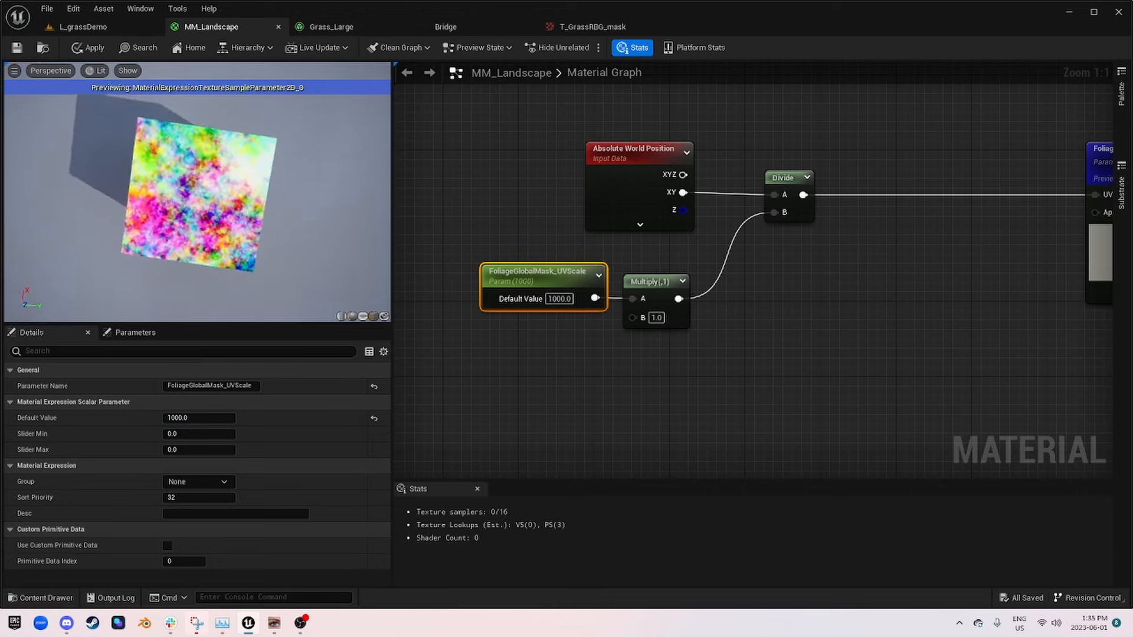
Step: Compare the mask scale on the preview mesh by setting FoliageGlobalMask_UVScale's default to 100 and back to 1000
click(191, 418)
text(100)
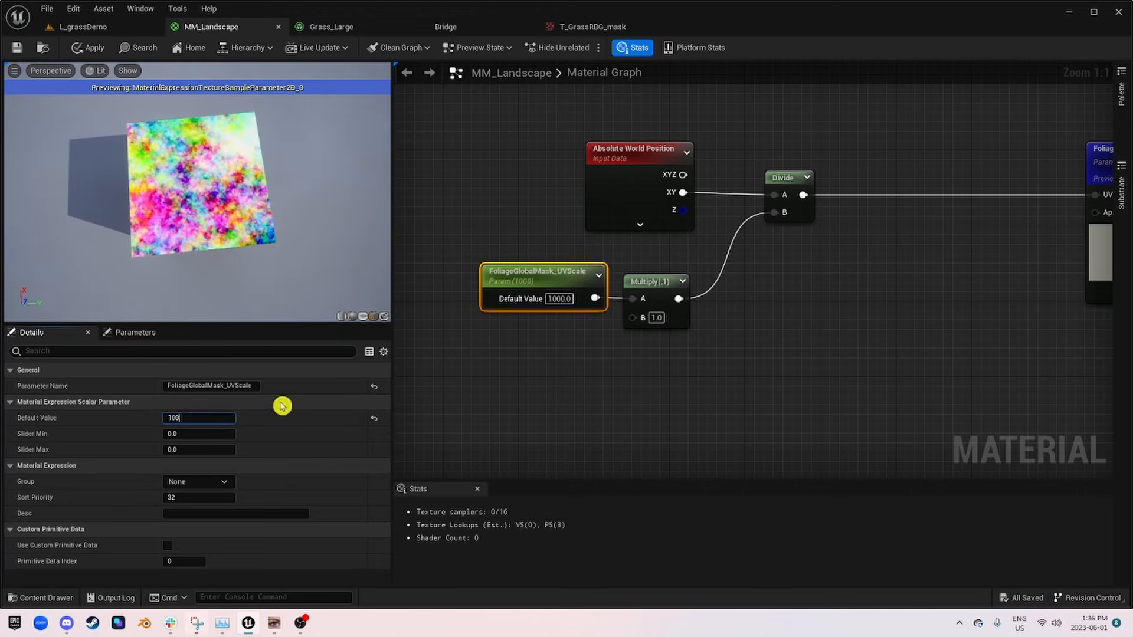
key(Return)
drag(192, 231, 140, 312)
click(186, 419)
text(1000)
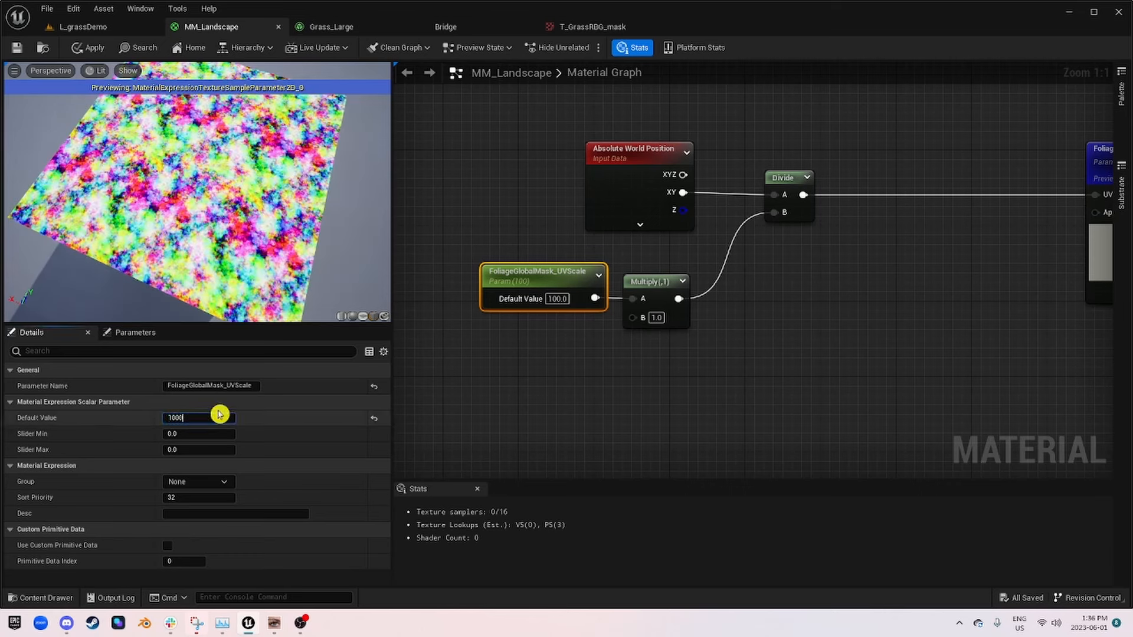
key(Return)
drag(195, 216, 253, 233)
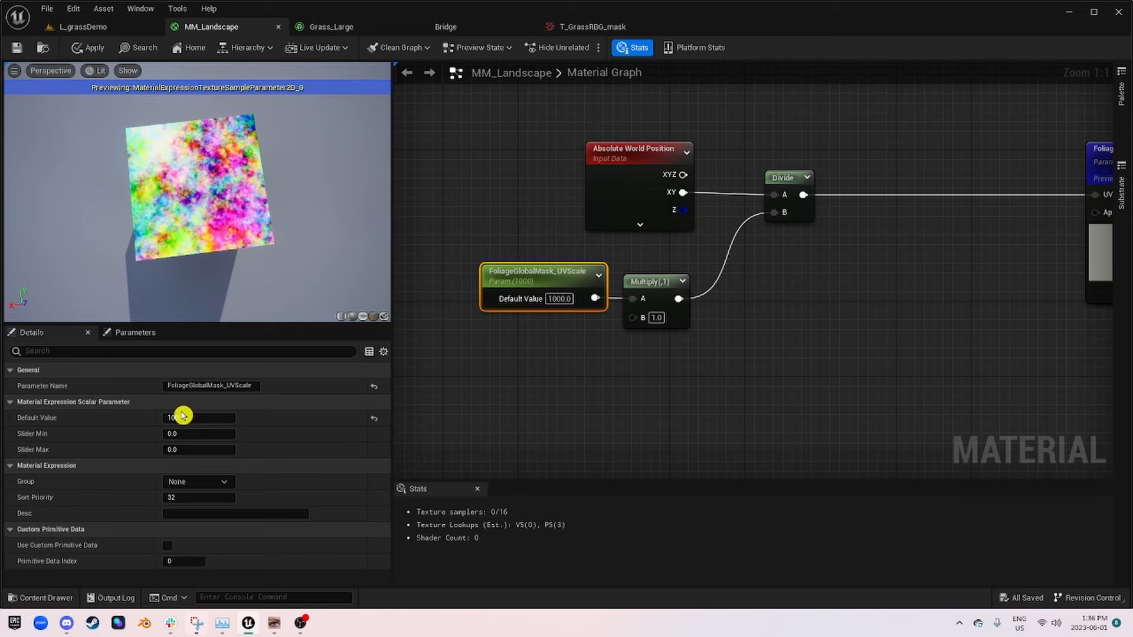
Step: Set the default value of FoliageGlobalMask_UVScale to 1 and the Multiply node's B constant to 1000
click(203, 416)
text(1)
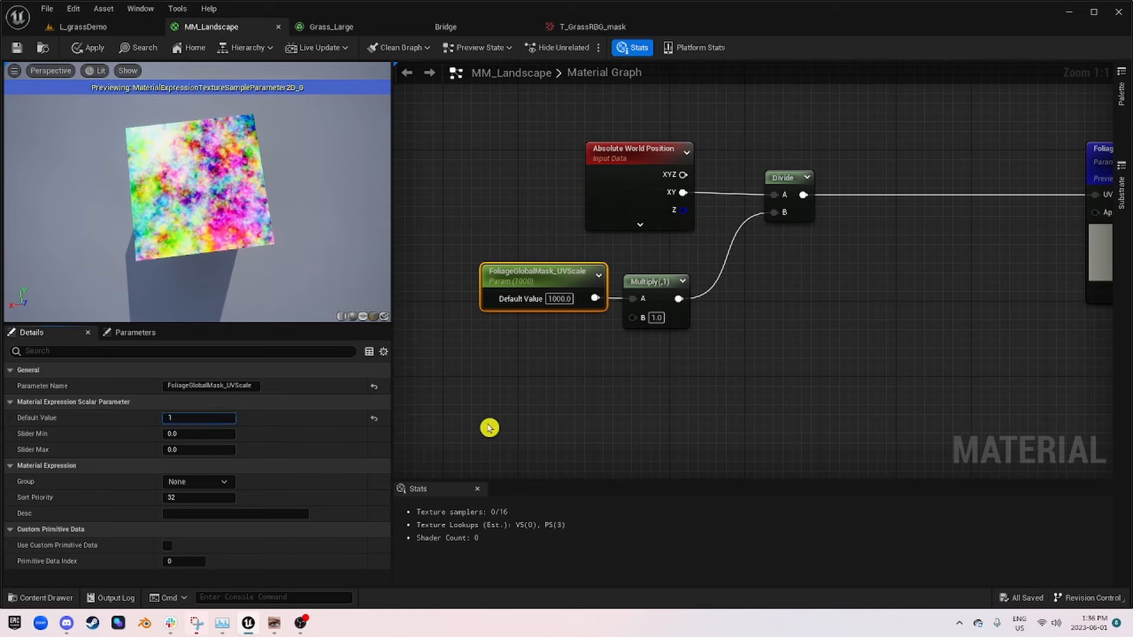
click(656, 318)
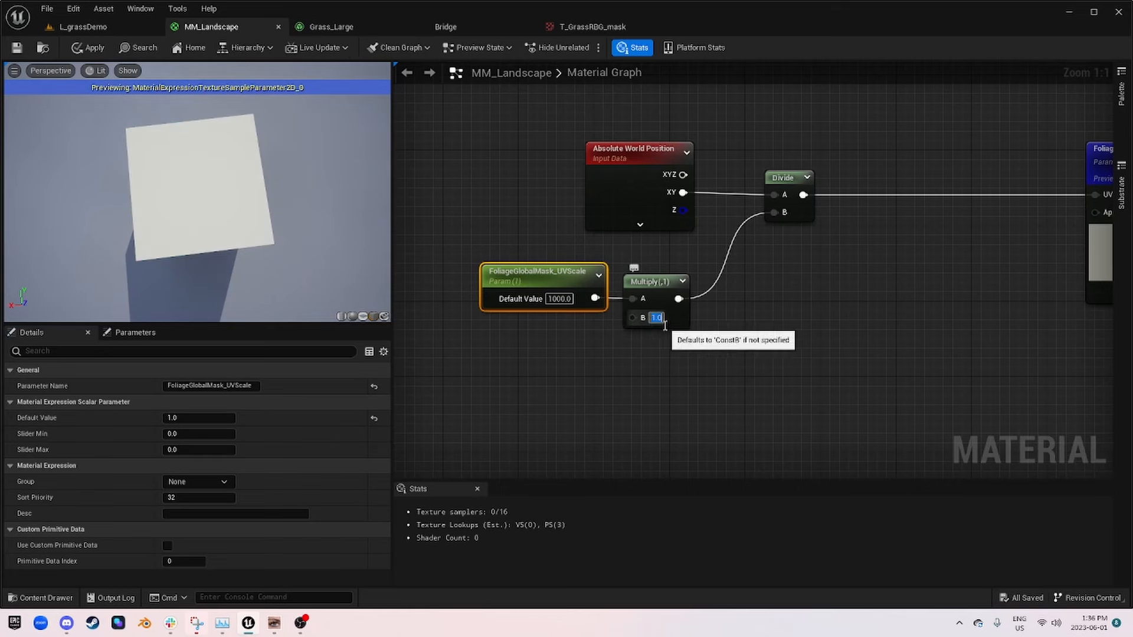
text(1000)
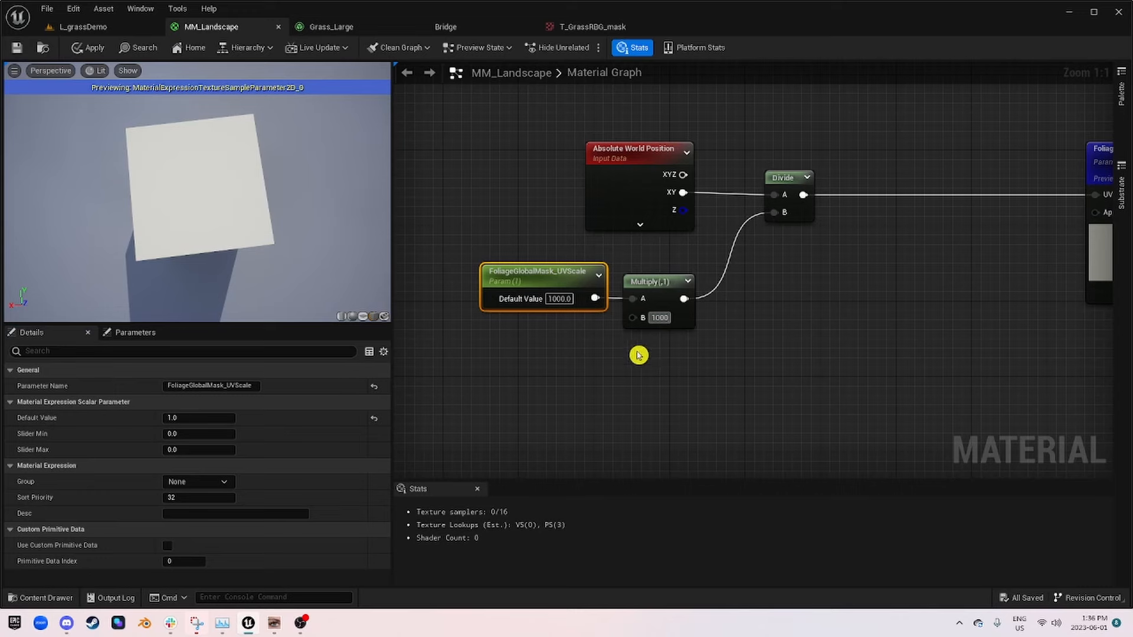
key(Return)
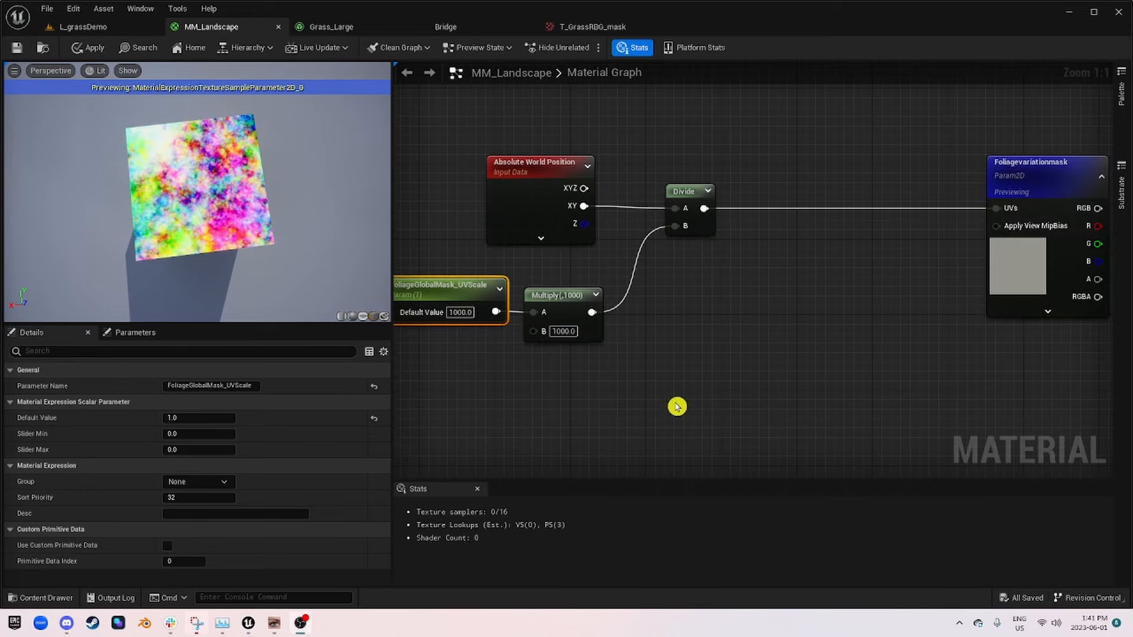
Step: Move the FoliageGlobalMask_UVScale and Multiply nodes together beneath Absolute World Position and adjust the Divide node's position for a tidier layout
mouse_move(643, 279)
right_down()
mouse_move(536, 296)
mouse_move(649, 289)
right_up()
mouse_move(430, 278)
mouse_down()
mouse_move(556, 330)
mouse_move(652, 320)
mouse_up()
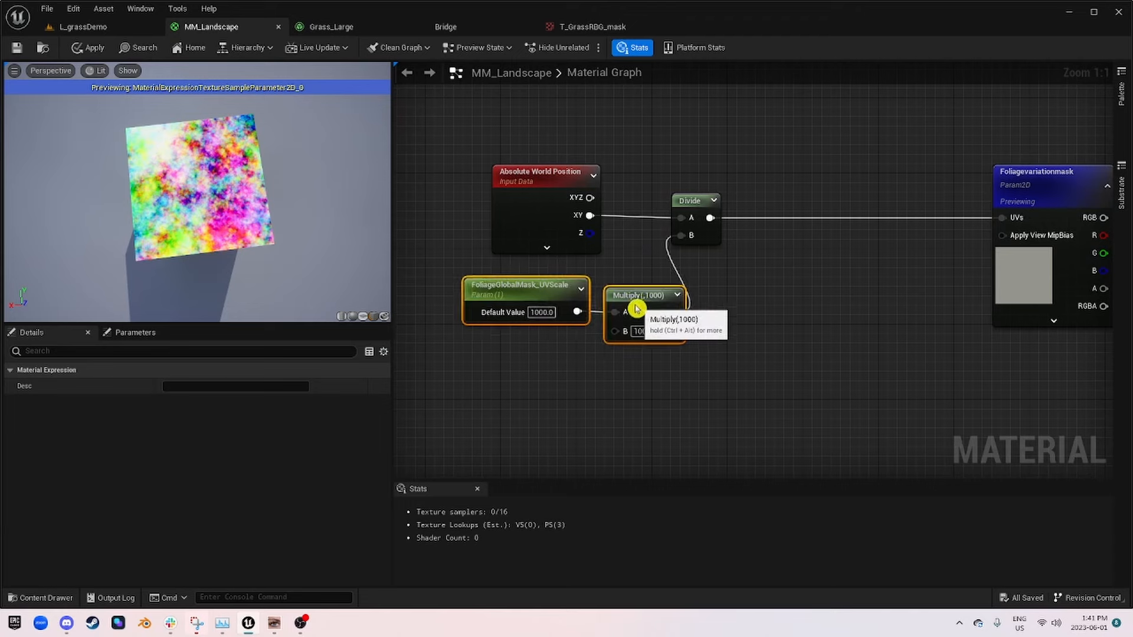
right_drag(818, 339, 788, 354)
click(646, 223)
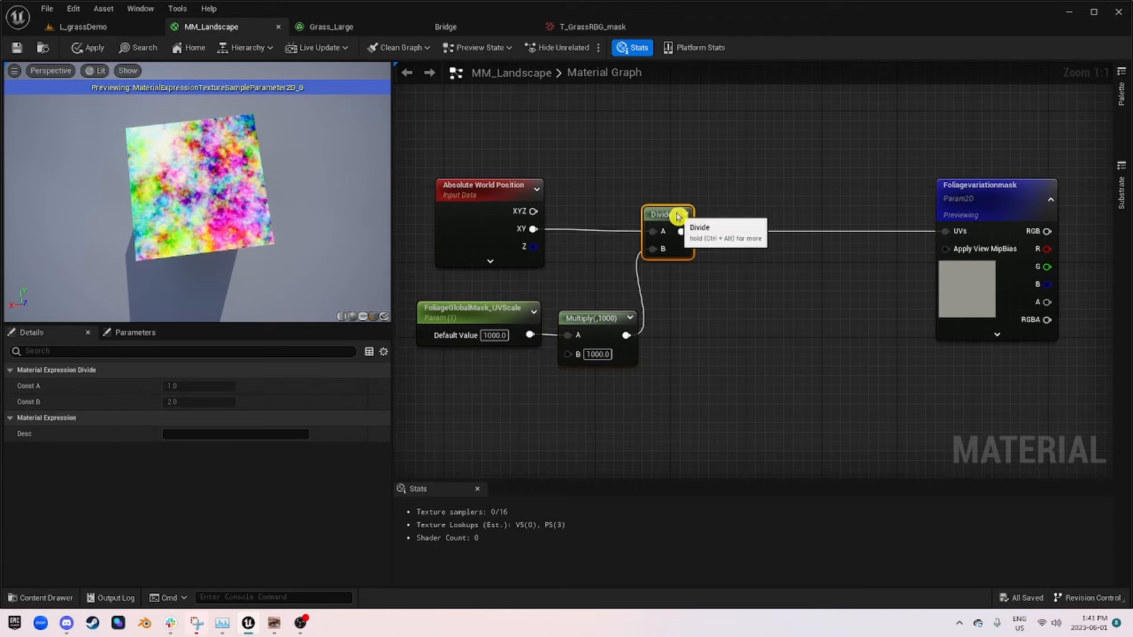
Step: Straighten the connections linking Absolute World Position, Divide and Foliagevariationmask, and the one between FoliageGlobalMask_UVScale and Multiply
scroll(703, 255, down, 3)
drag(449, 200, 848, 258)
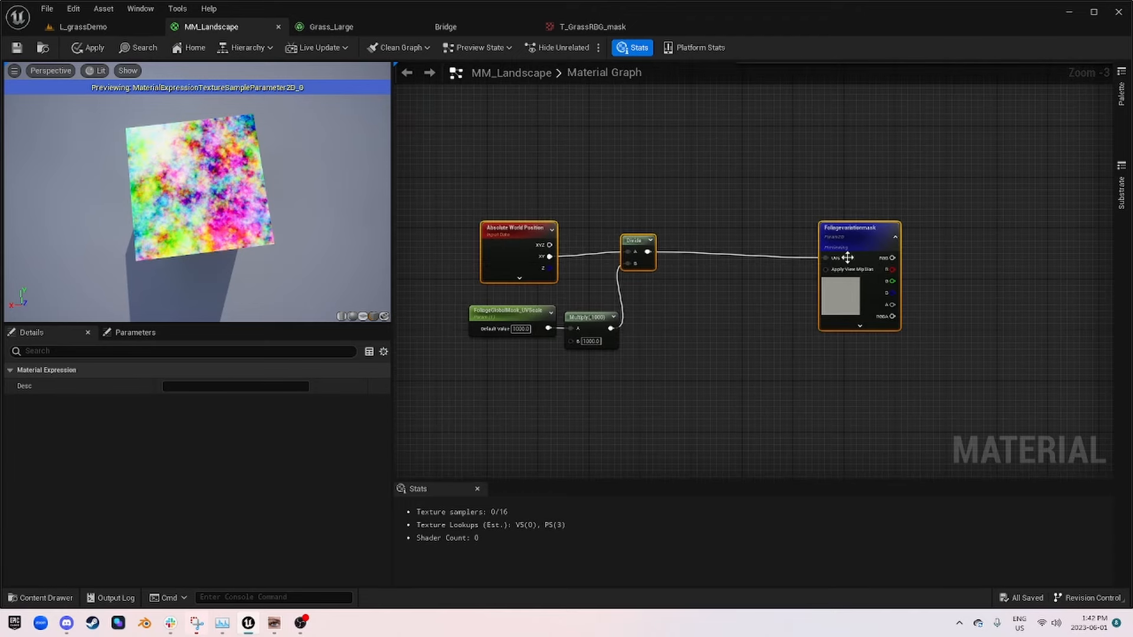
right_click(528, 232)
mouse_move(595, 436)
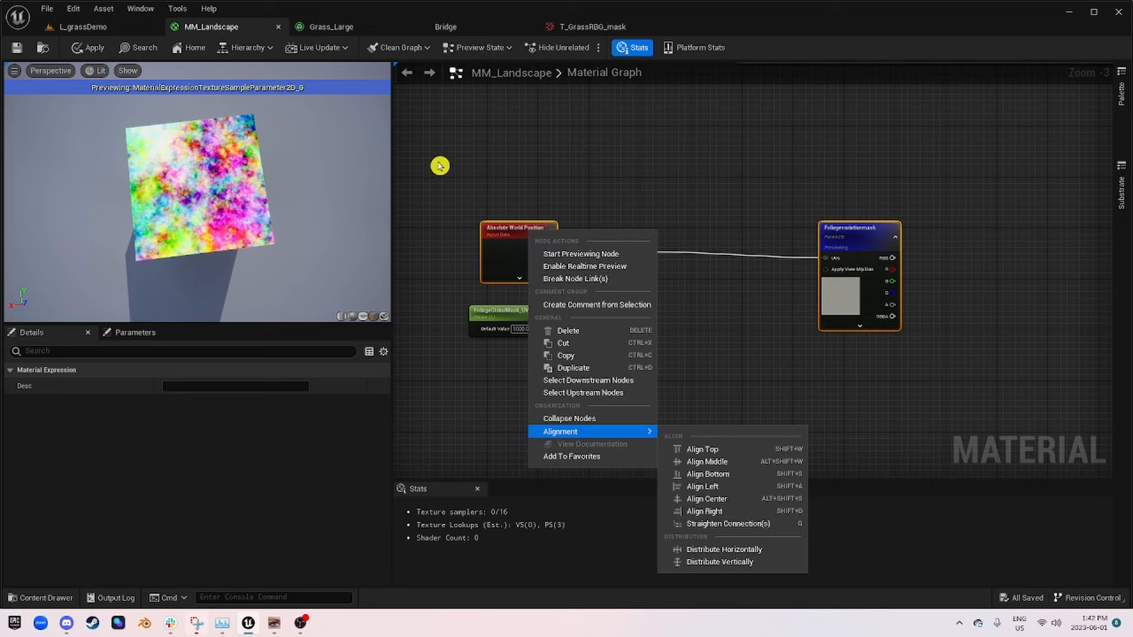
drag(440, 166, 949, 273)
key(q)
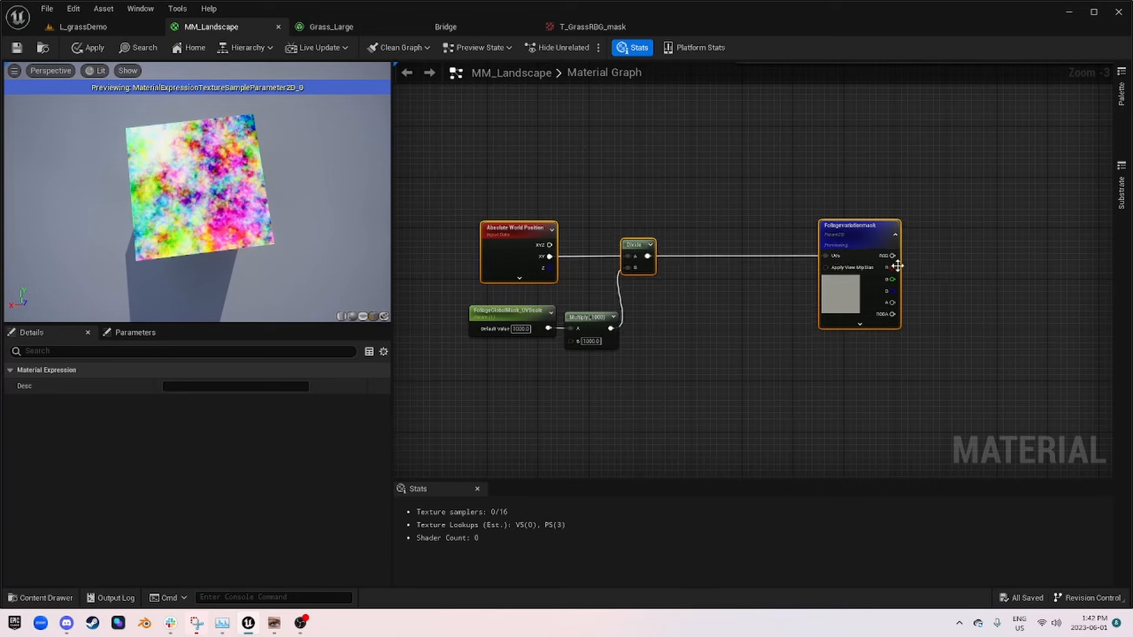
drag(639, 385, 427, 333)
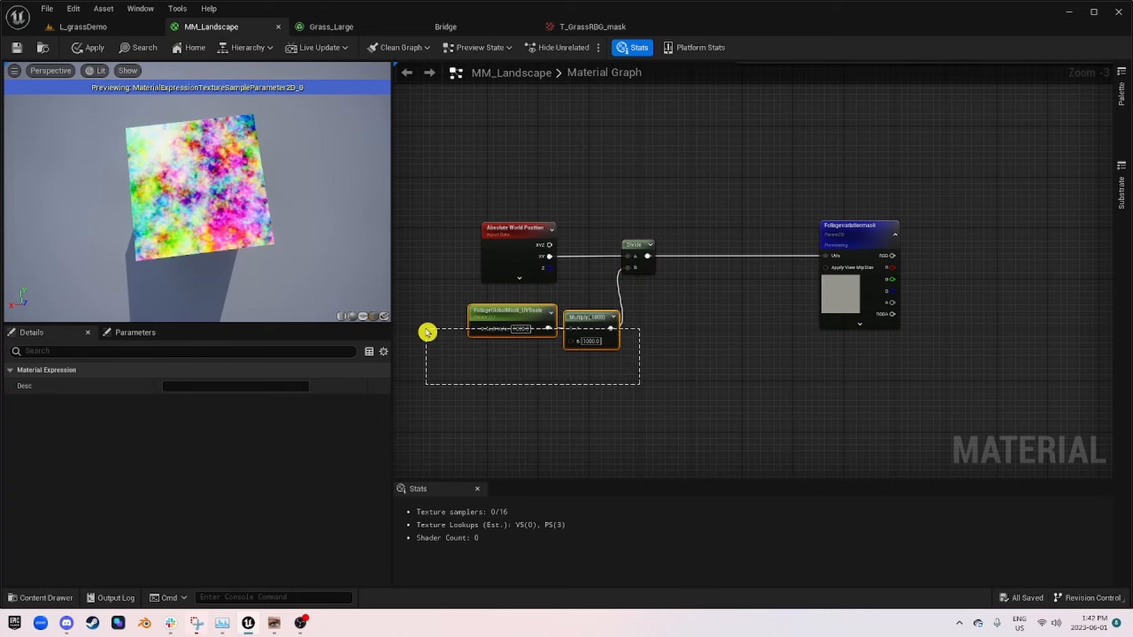
click(717, 322)
Step: Move the Foliagevariationmask node close to the Divide node and straighten the connections along its row again
drag(864, 246, 728, 247)
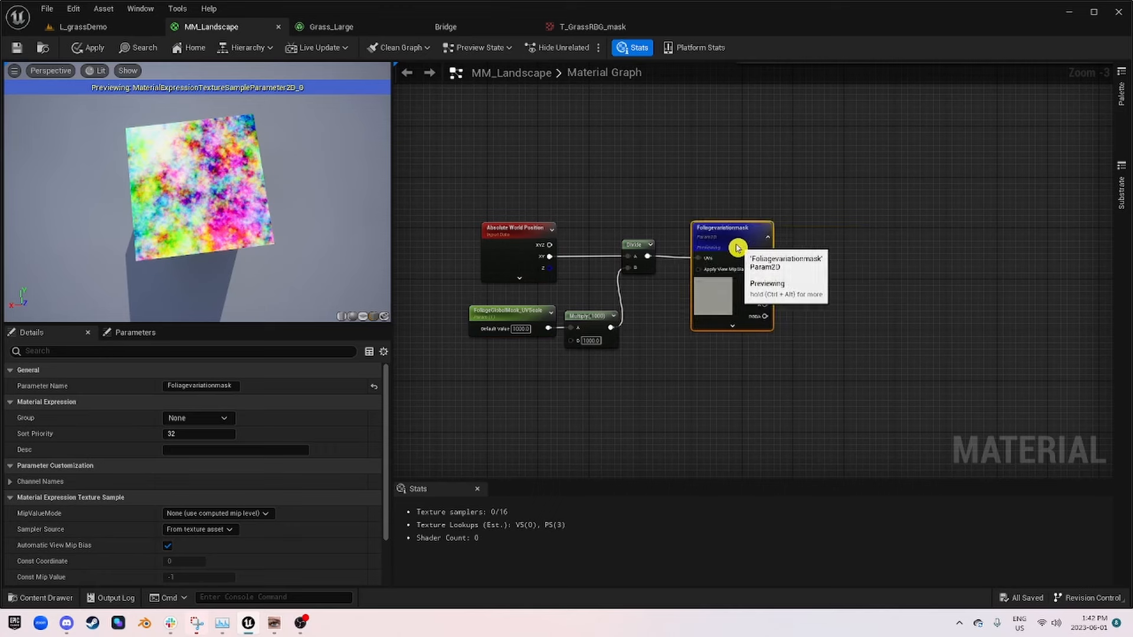
drag(437, 184, 797, 265)
click(831, 267)
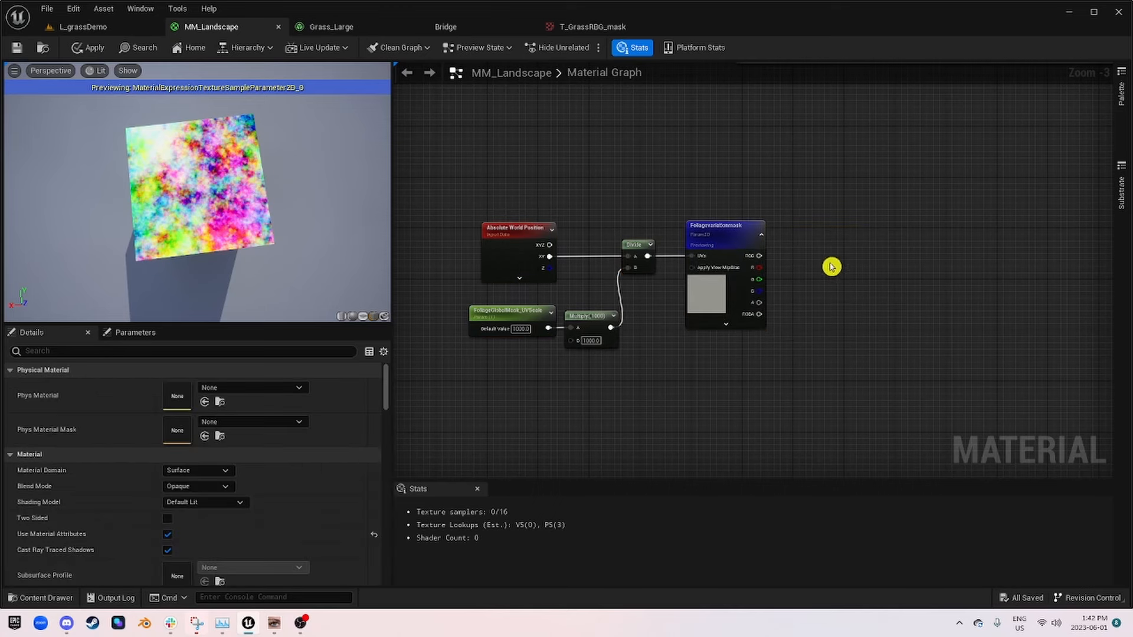
scroll(850, 329, down, 1)
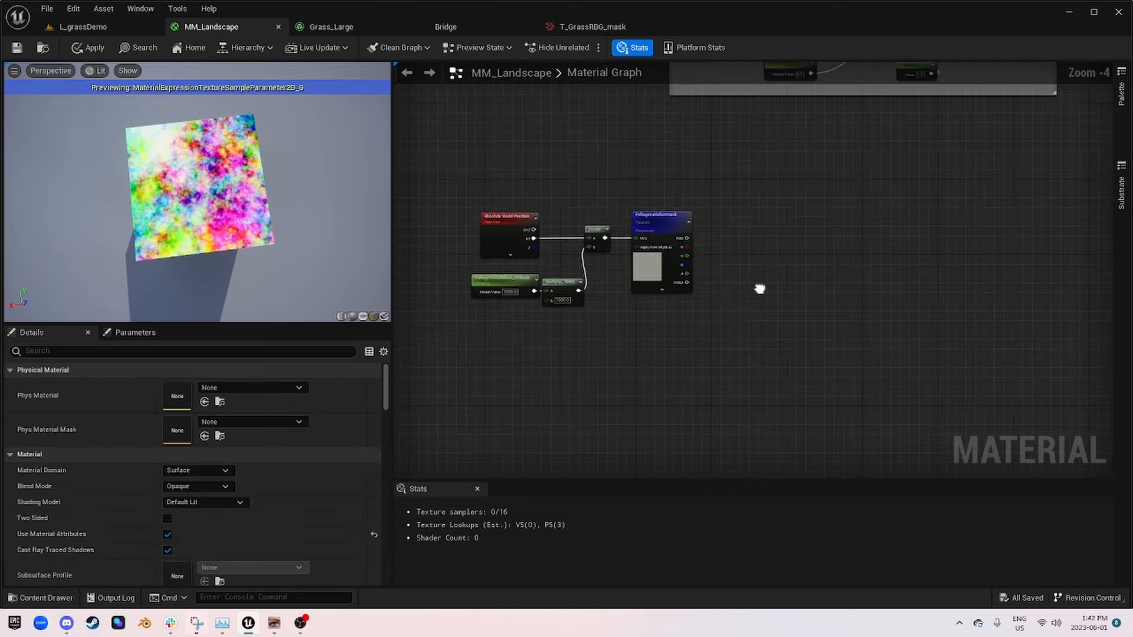
Step: Add a ChannelMaskParameter from the Foliagevariationmask RGB output, name it LargeGrassMask, and align it with that output
scroll(691, 217, up, 4)
right_drag(865, 258, 674, 230)
drag(484, 252, 651, 257)
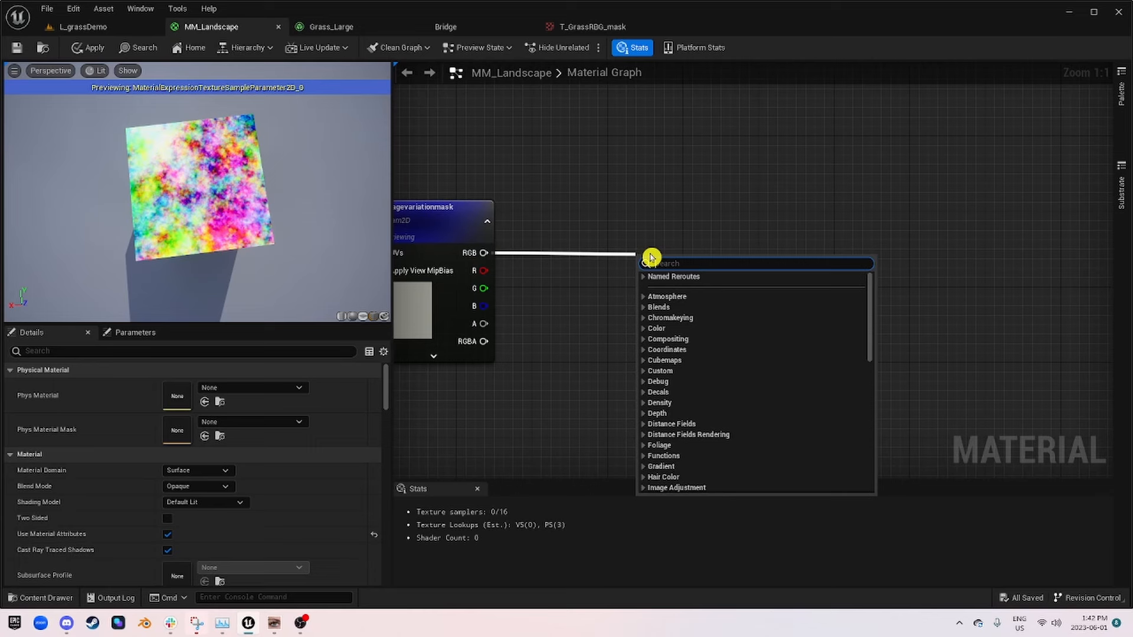
text(Channel)
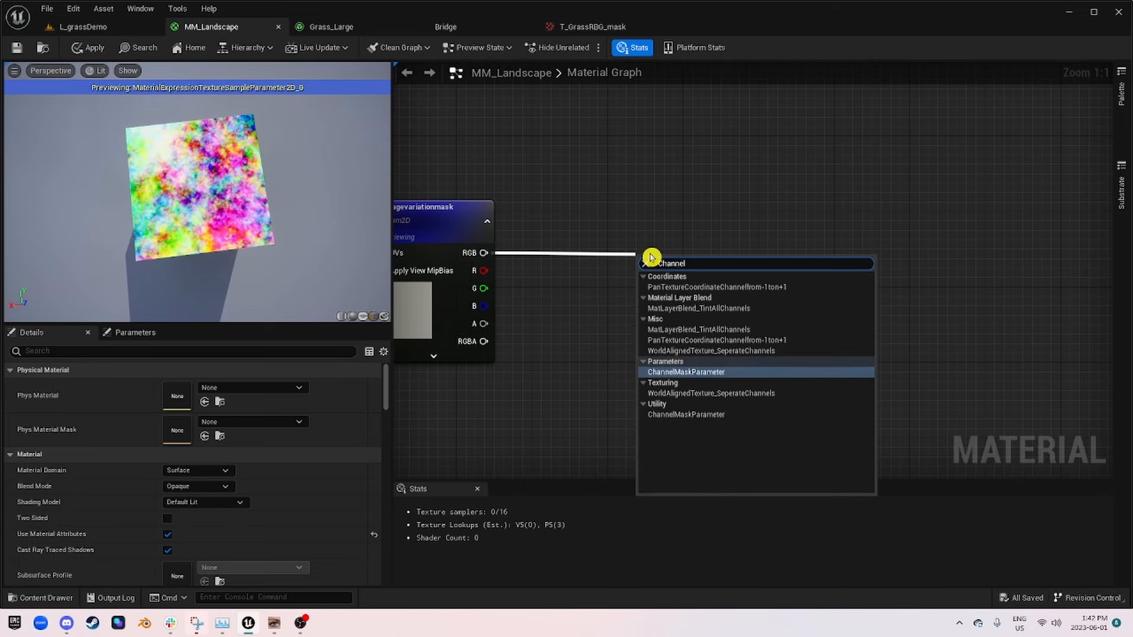
key(Return)
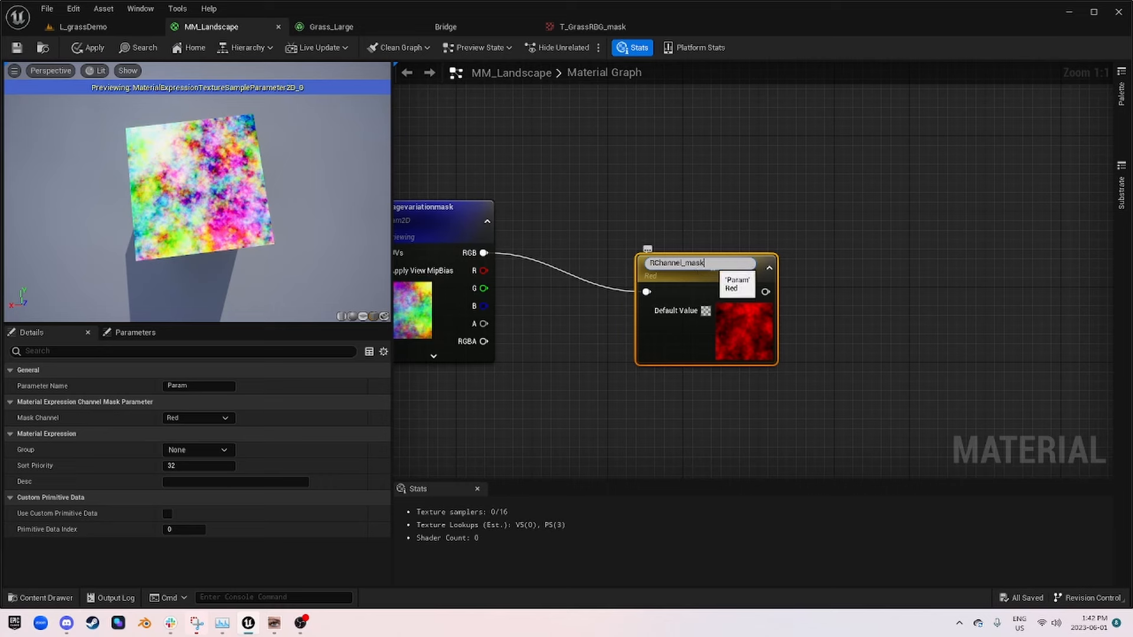
drag(704, 263, 625, 266)
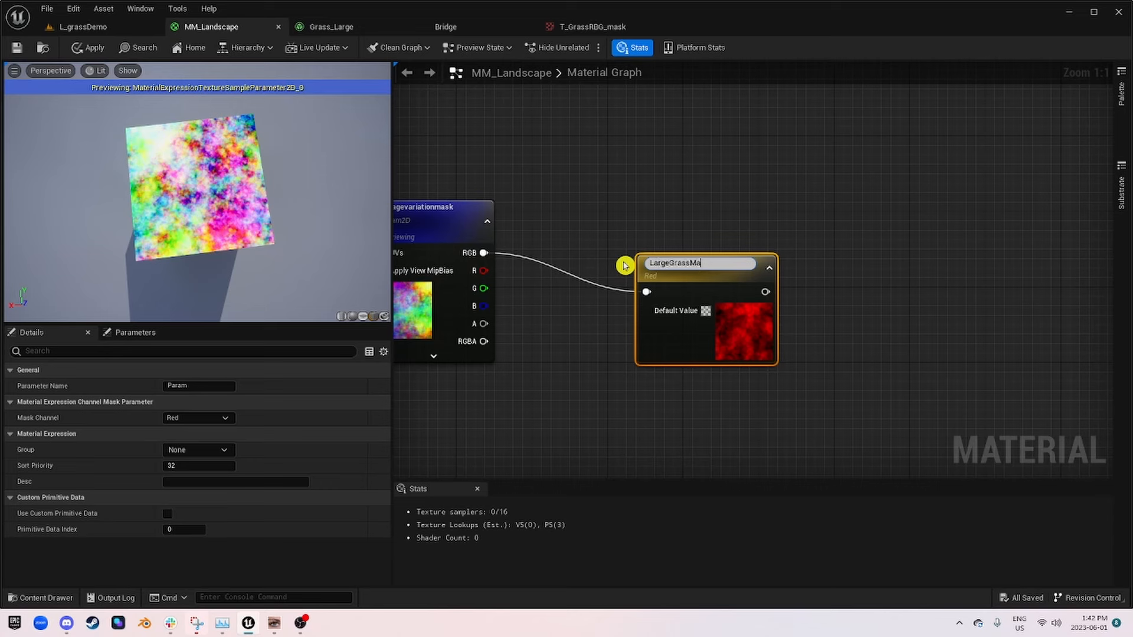
key(Return)
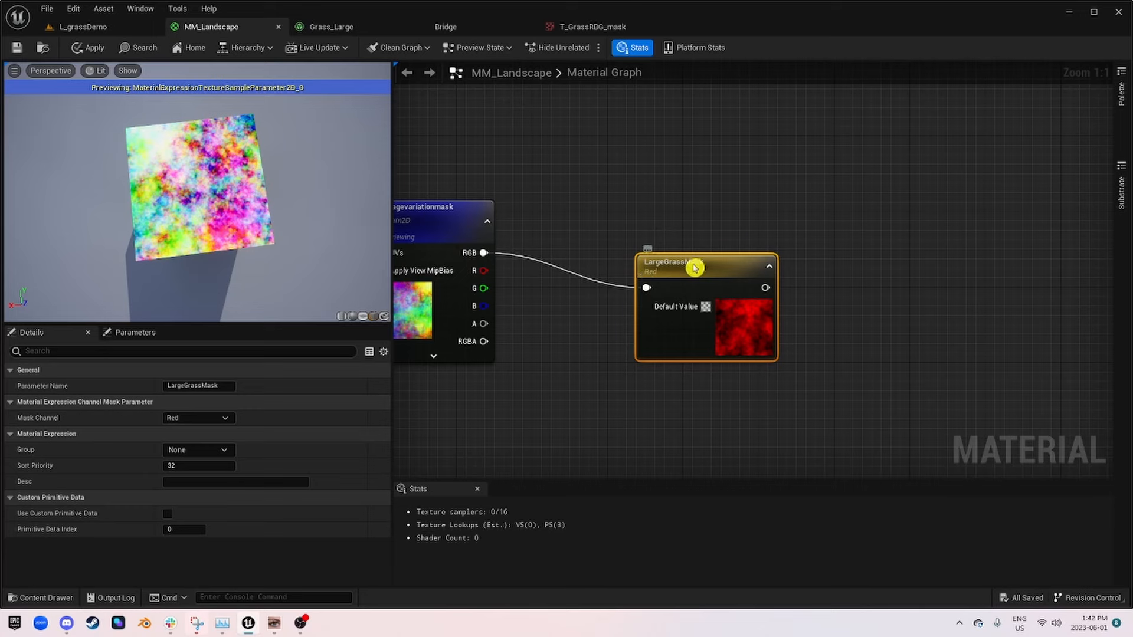
drag(694, 263, 808, 231)
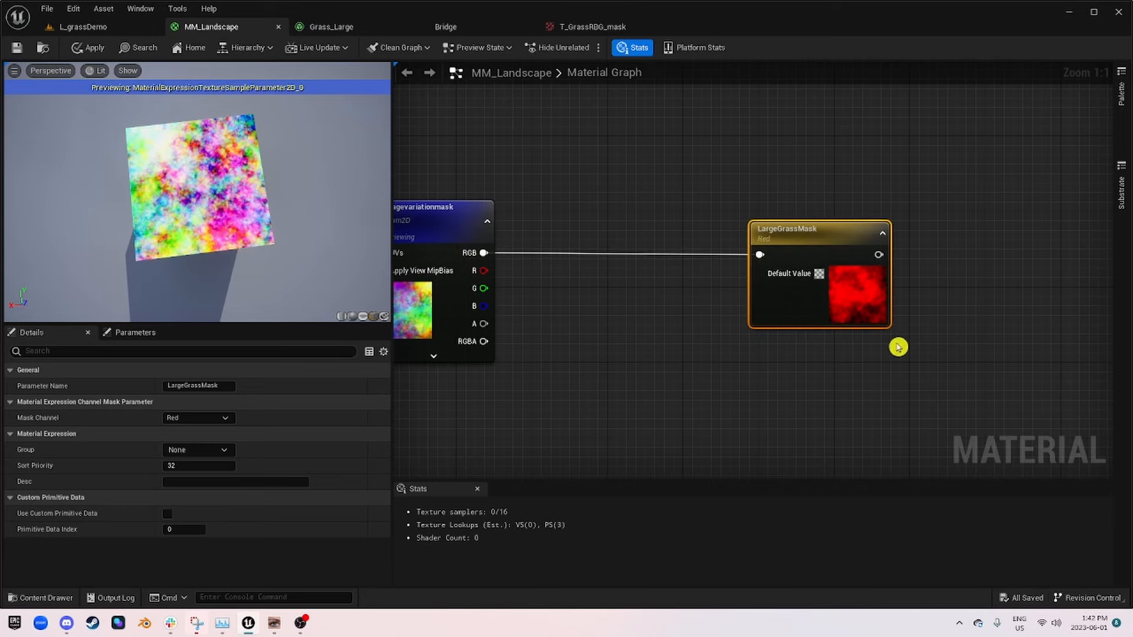
Step: Duplicate the LargeGrassMask node, place the copy directly beneath it, and rename the copy Flowermask
click(905, 389)
right_drag(905, 389, 798, 333)
click(686, 190)
key(ctrl+d)
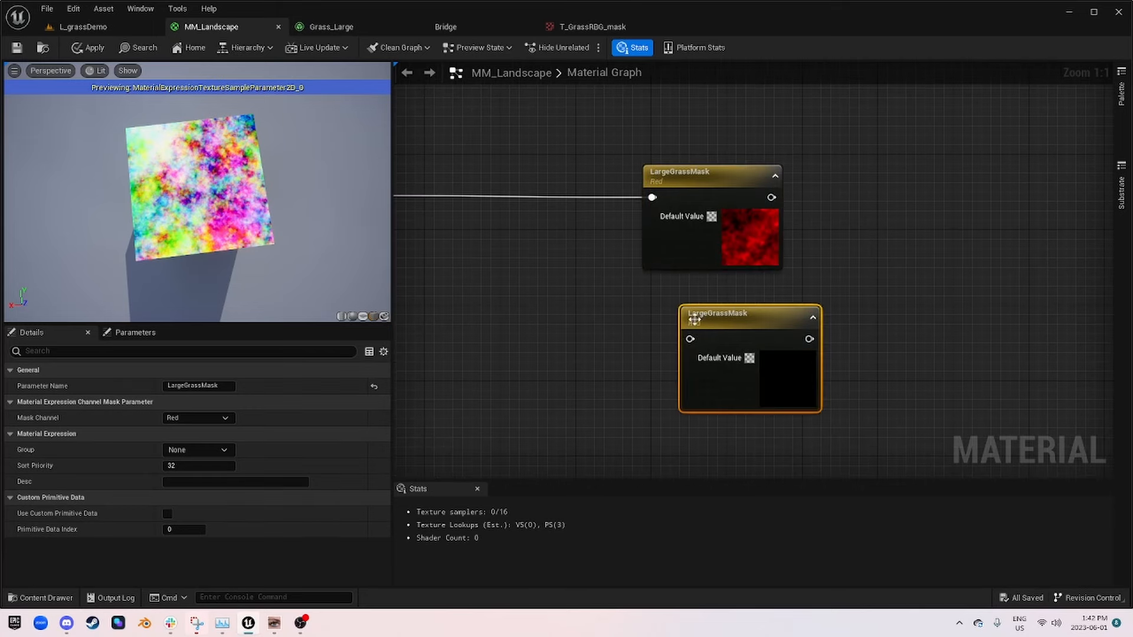
drag(728, 316, 690, 300)
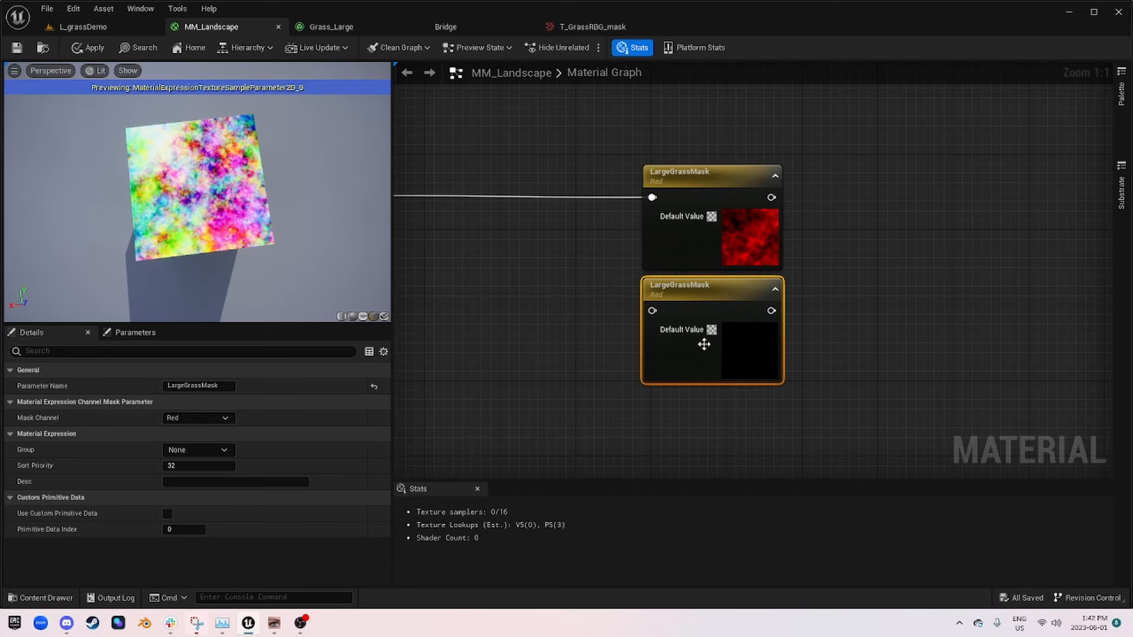
click(203, 385)
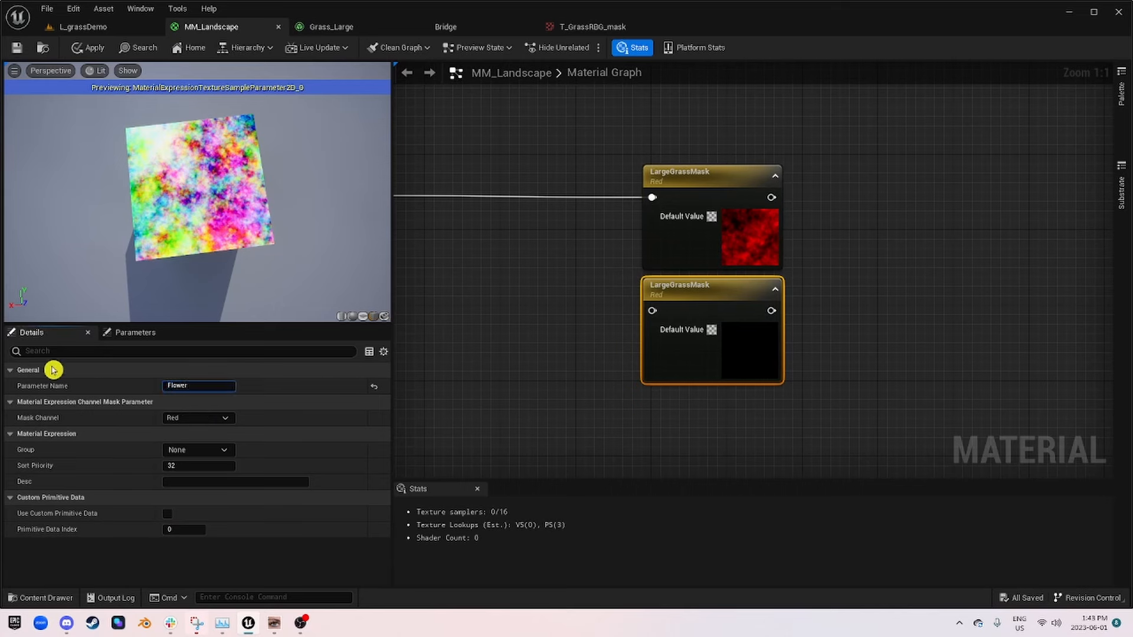
Step: Connect the Foliagevariationmask RGB output to Flowermask and set Flowermask's mask channel to Green
click(548, 248)
right_drag(549, 248, 732, 259)
drag(550, 213, 827, 329)
click(859, 310)
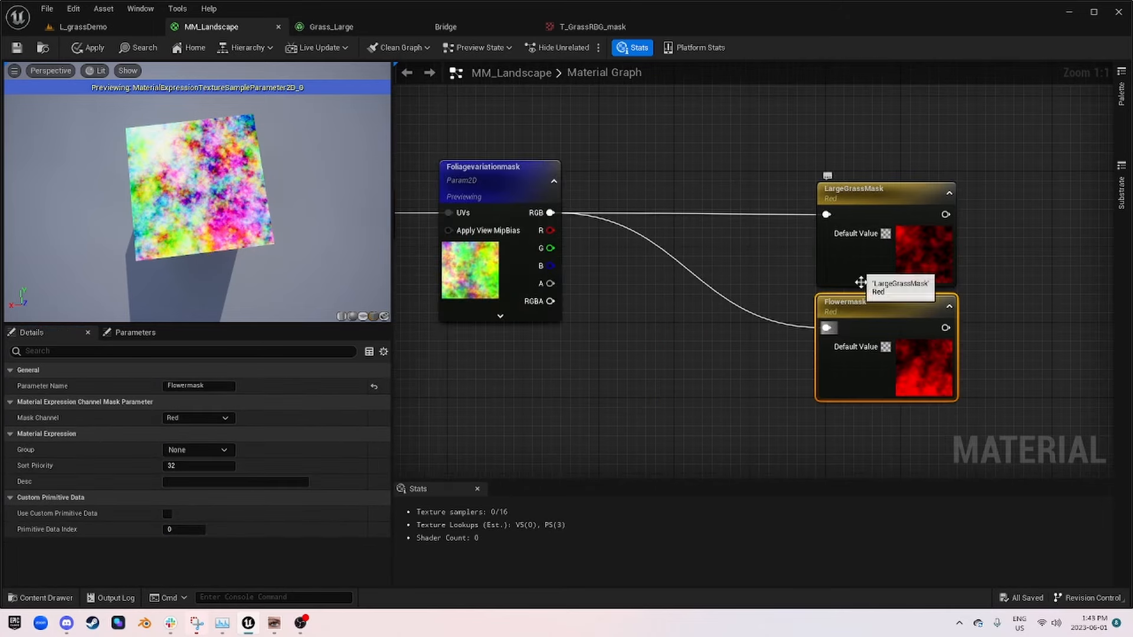
click(189, 418)
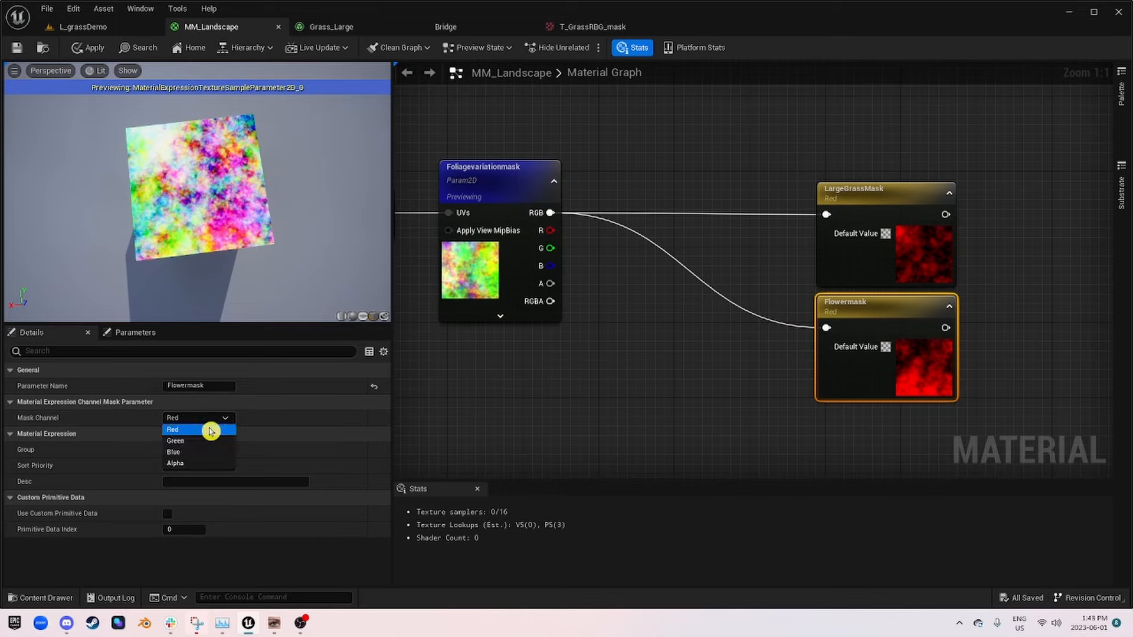
click(189, 440)
click(634, 398)
right_drag(691, 395, 625, 392)
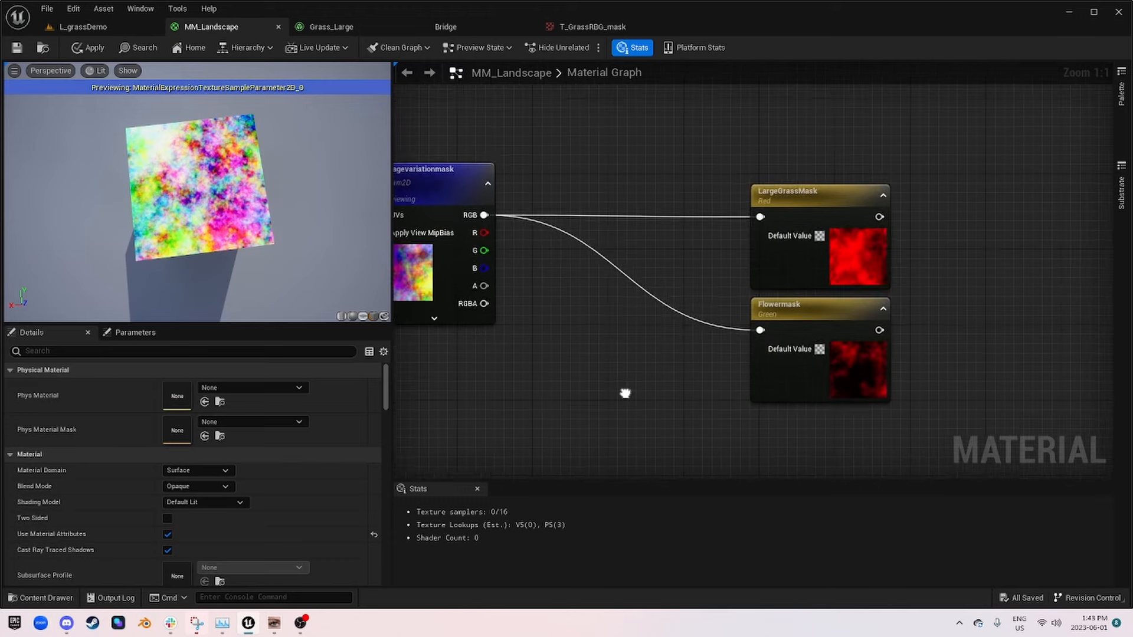
Step: Move the LargeGrassMask and Flowermask nodes together closer to the Foliagevariationmask node
click(442, 189)
scroll(830, 317, down, 5)
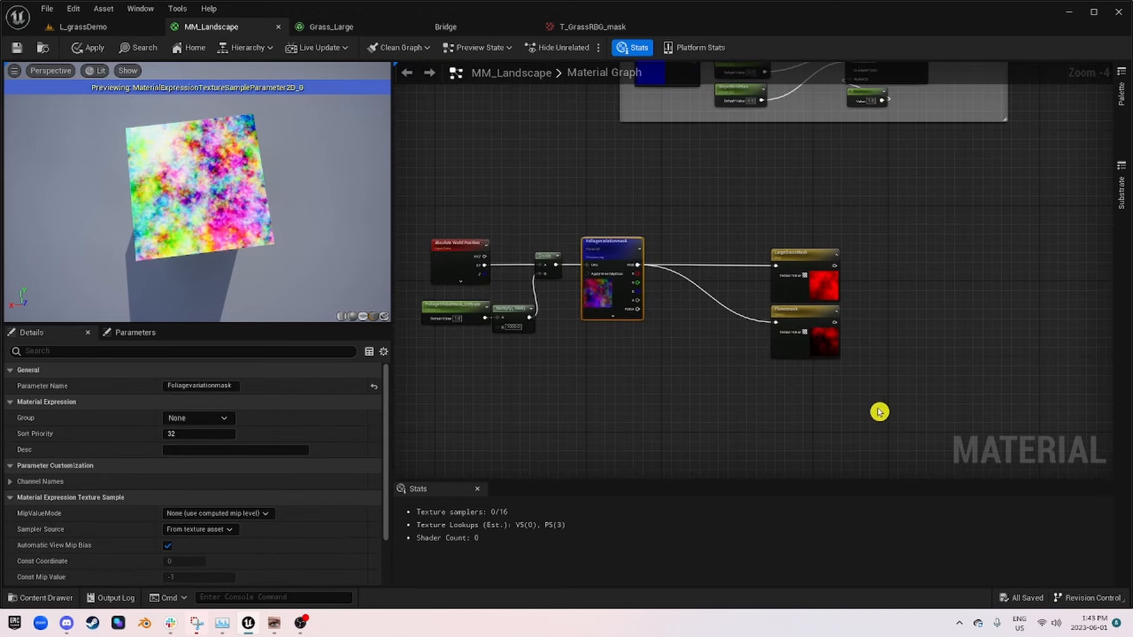
drag(879, 412, 750, 258)
right_drag(915, 262, 749, 252)
scroll(549, 286, up, 3)
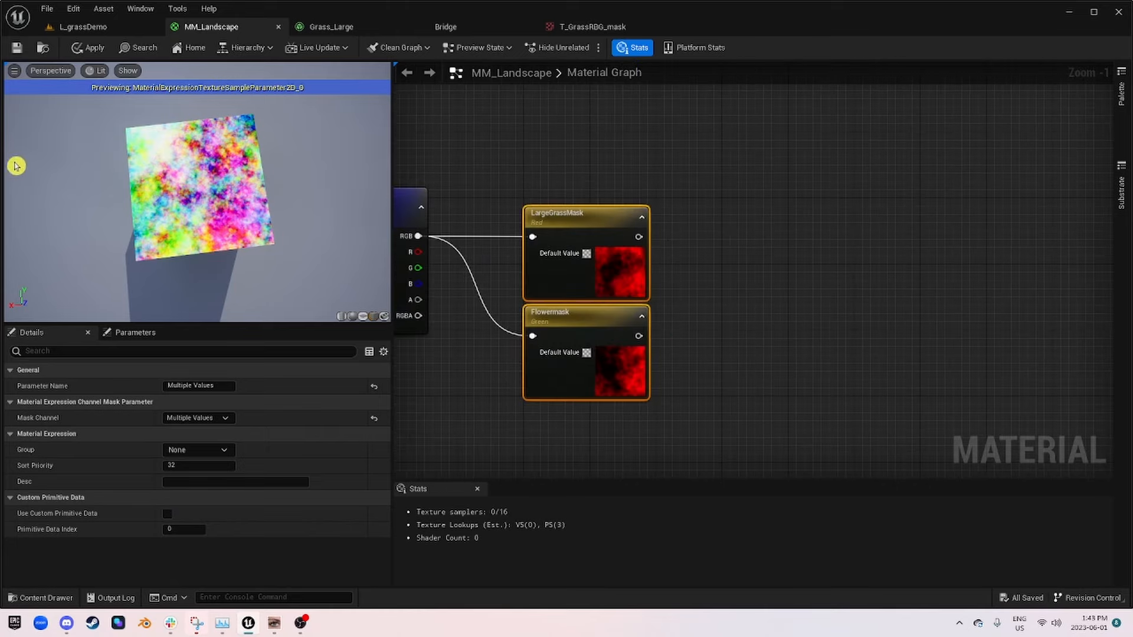
Step: Examine the mask preview from another angle and review the node chain from Absolute World Position to the channel masks
drag(181, 193, 540, 263)
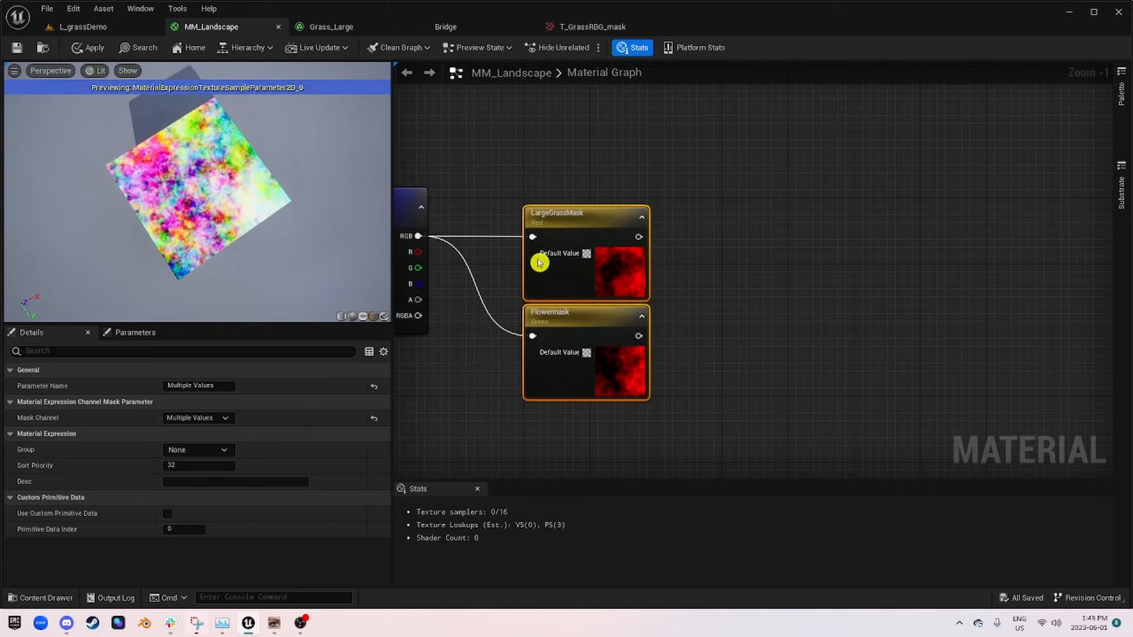
right_drag(622, 270, 1015, 257)
scroll(856, 253, up, 1)
scroll(855, 253, down, 1)
right_drag(853, 254, 884, 239)
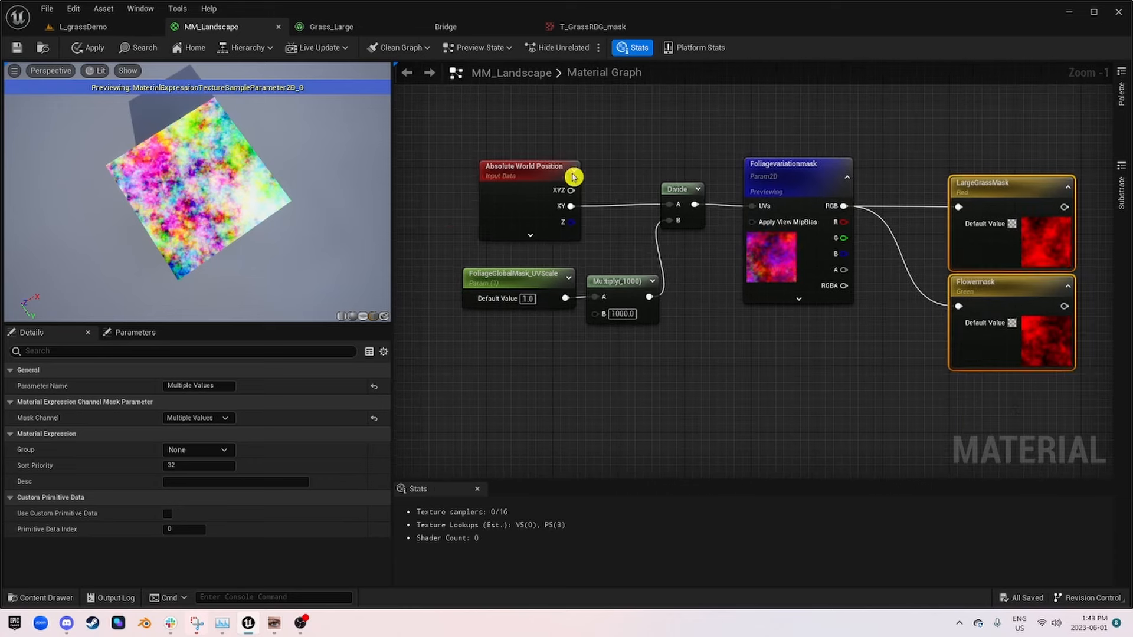
click(524, 170)
right_drag(746, 273, 785, 312)
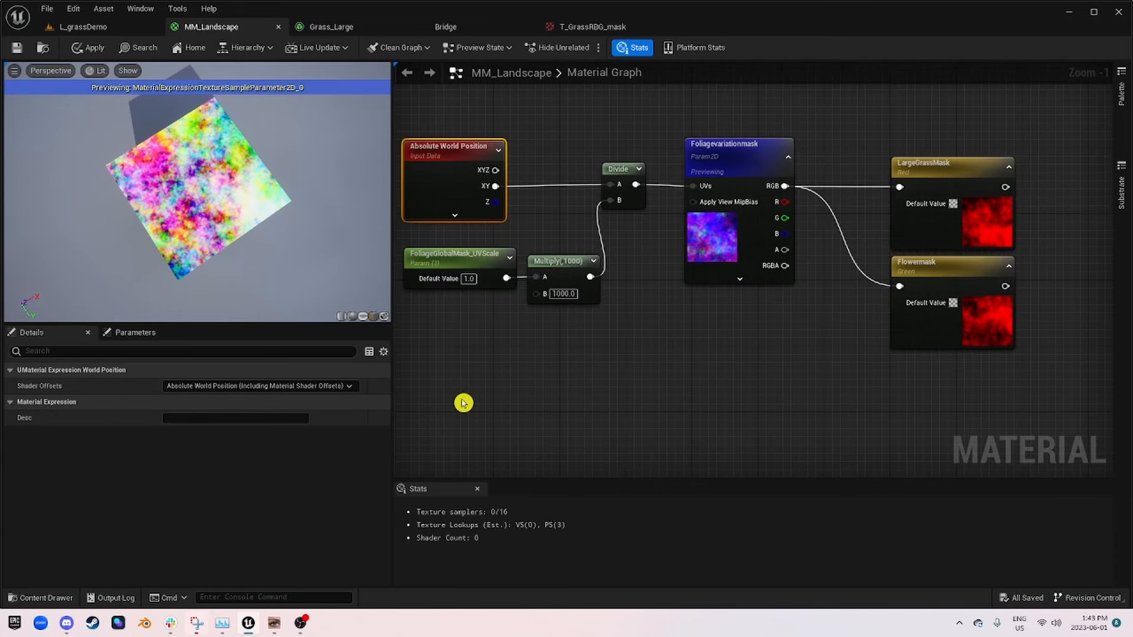
Step: Move Flowermask farther below LargeGrassMask and break its connection to Foliagevariationmask
drag(912, 271, 920, 320)
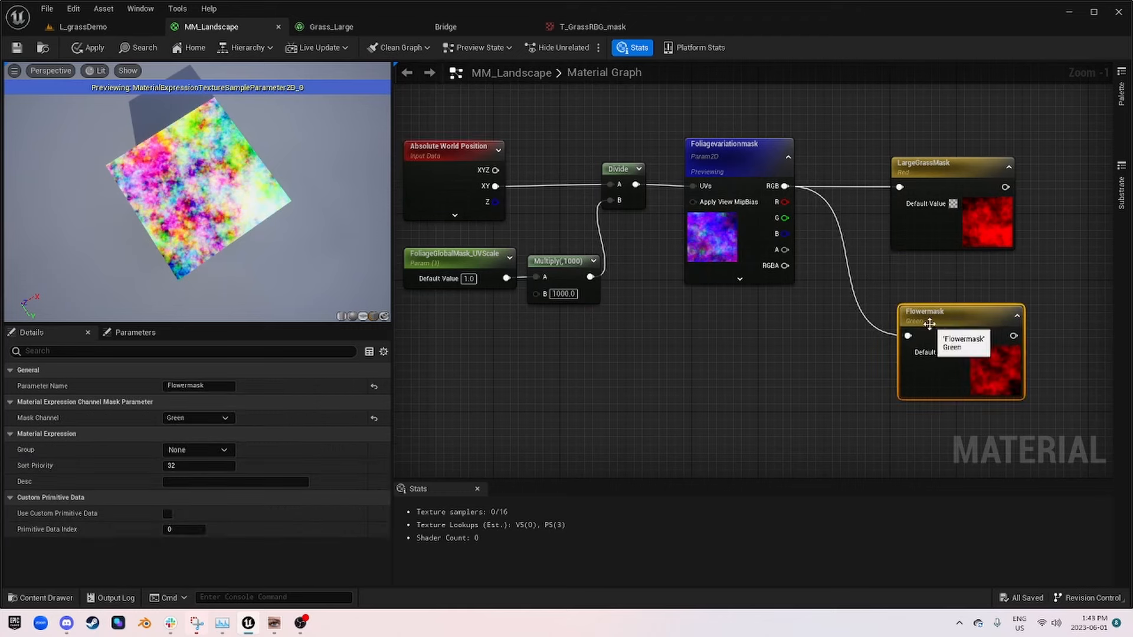
right_drag(684, 444, 746, 410)
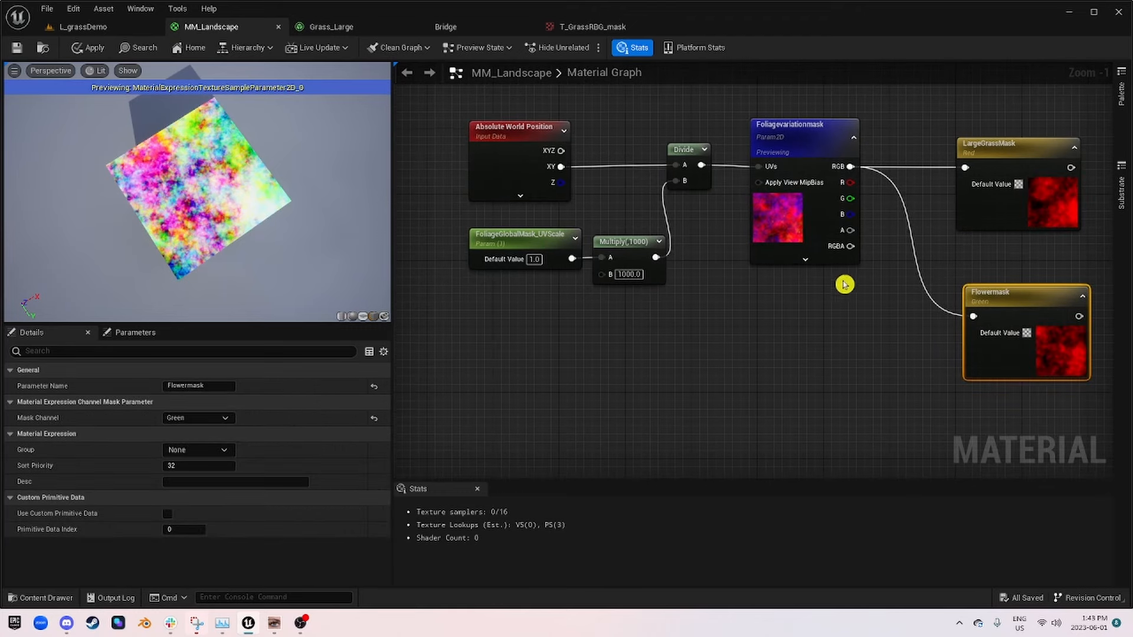
alt+click(916, 246)
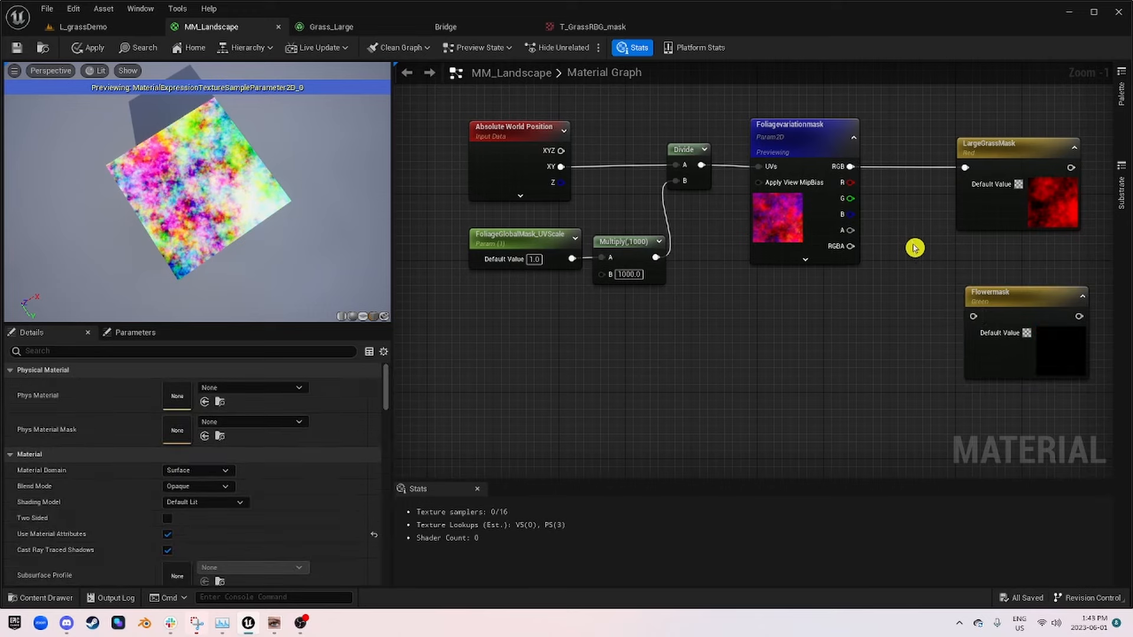
Step: Duplicate the Foliagevariationmask texture node and place the copy well below the original
click(800, 133)
key(ctrl+d)
right_drag(811, 384, 733, 197)
right_drag(716, 265, 741, 327)
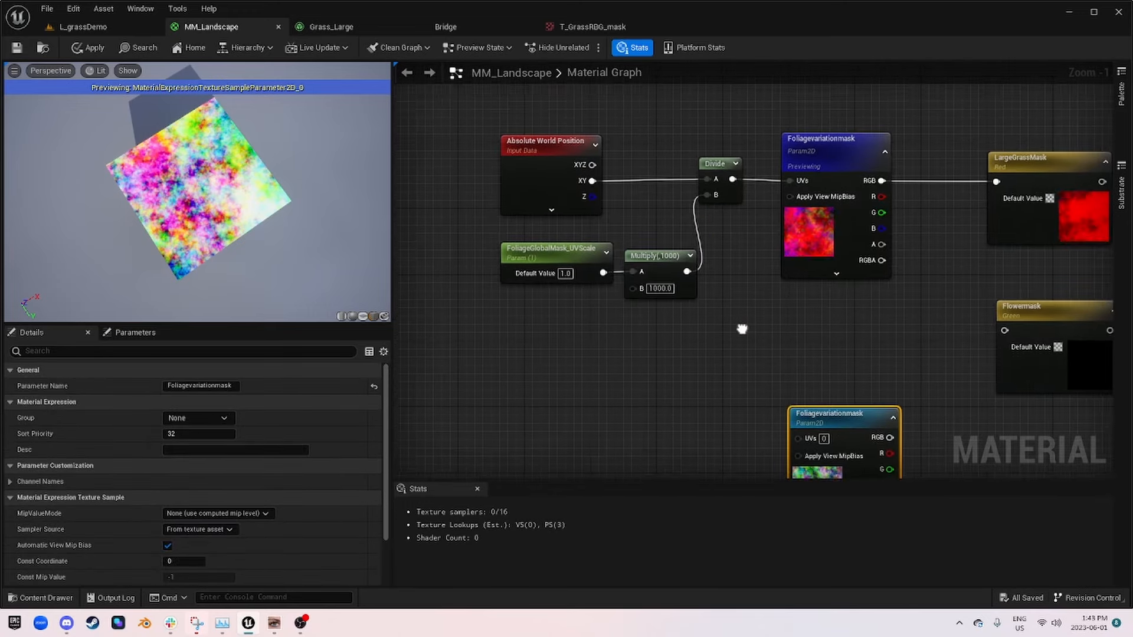
Step: Move the Absolute World Position, FoliageGlobalMask_UVScale, Multiply and Divide nodes together farther away from the Foliagevariationmask node
drag(783, 330, 505, 142)
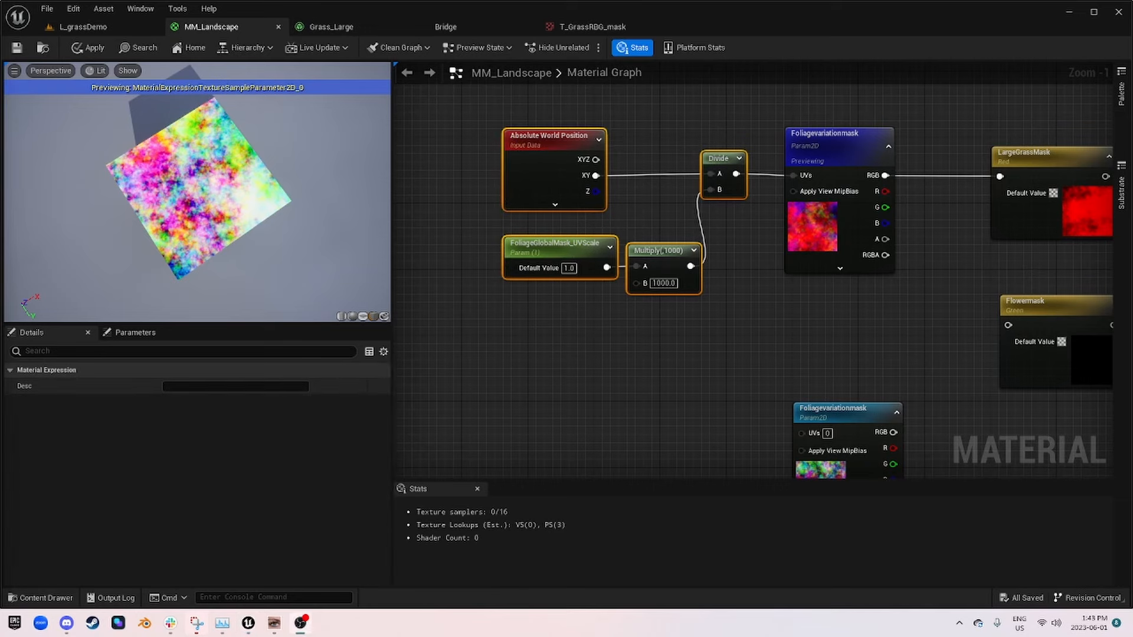
scroll(696, 331, down, 2)
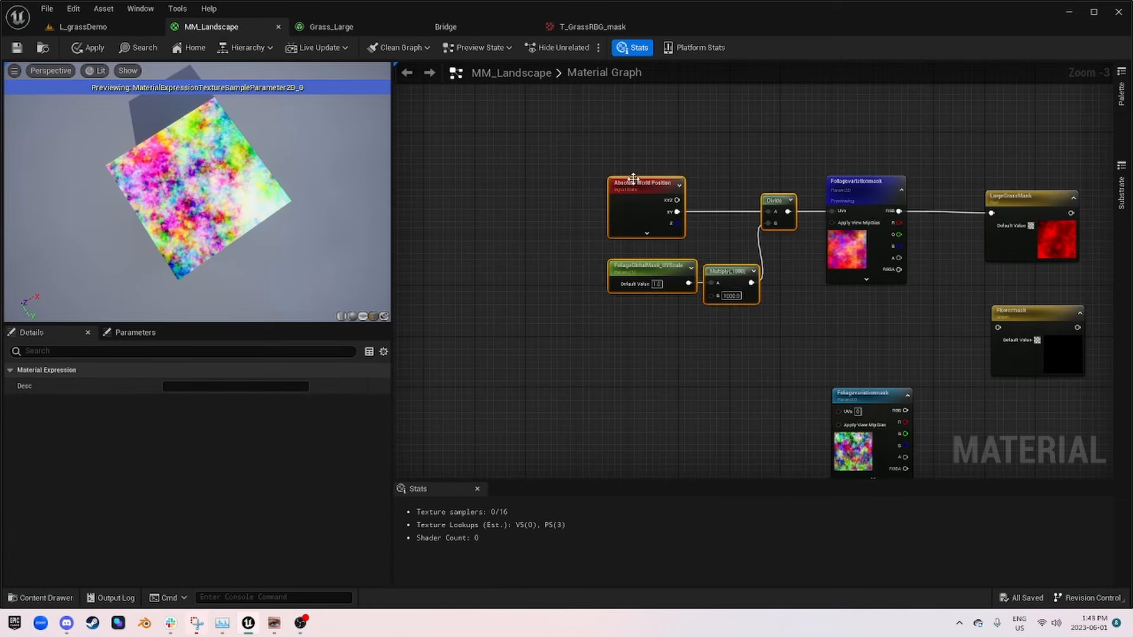
drag(659, 190, 522, 189)
right_drag(762, 270, 629, 249)
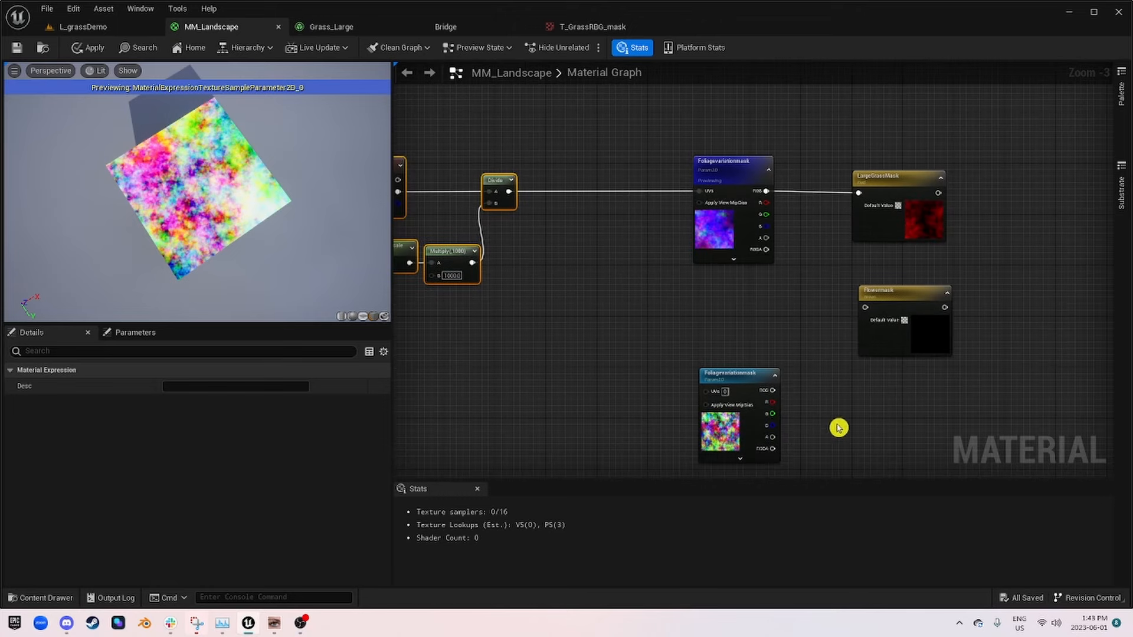
Step: Connect the duplicate texture's RGB output to Flowermask beside it, and widen the gap between the UV scaling nodes and the textures
right_drag(787, 392, 688, 291)
drag(684, 288, 809, 291)
right_drag(569, 177, 855, 314)
drag(847, 327, 659, 204)
drag(688, 178, 579, 179)
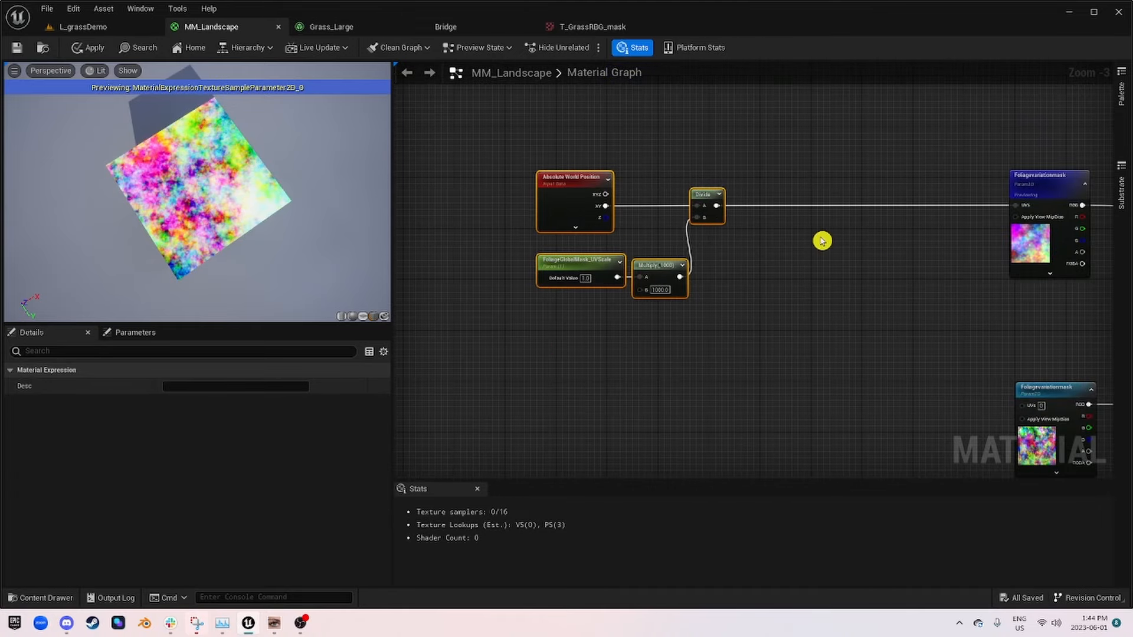
Step: Insert an Add node between the Divide output and the original Foliagevariationmask UVs, in line with their connection
key(a)
click(829, 213)
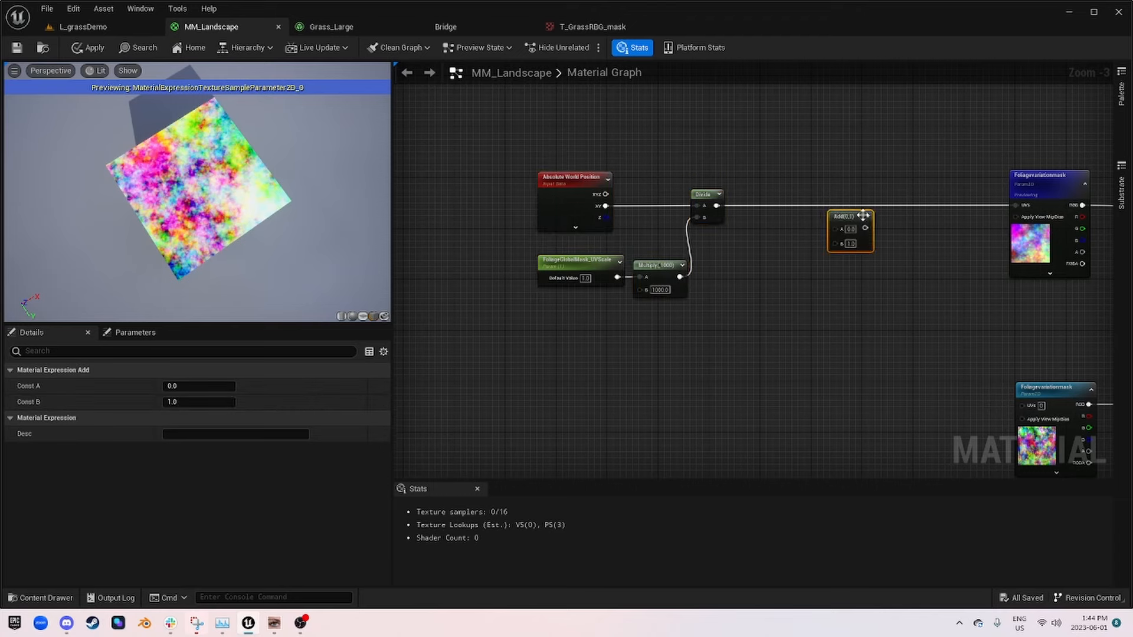
right_drag(874, 220, 617, 223)
scroll(549, 215, down, 1)
scroll(534, 214, up, 2)
drag(462, 216, 800, 219)
drag(603, 228, 627, 205)
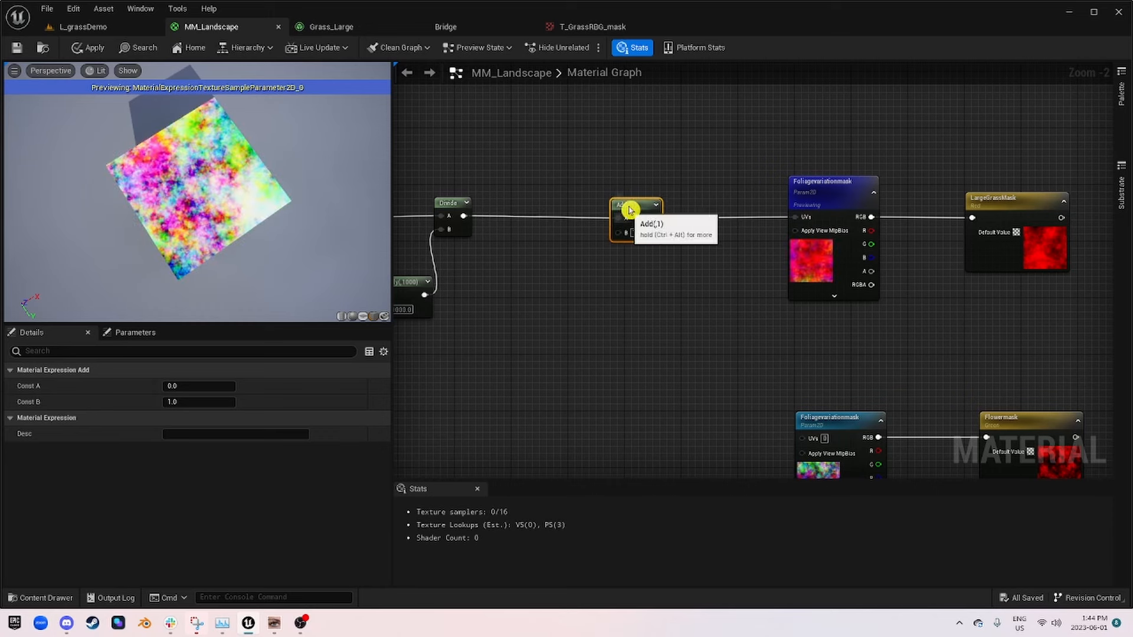
Step: Try 2, 10 and 500 as the Add node's B constant, and delete the Add node
click(637, 233)
text(2)
key(Return)
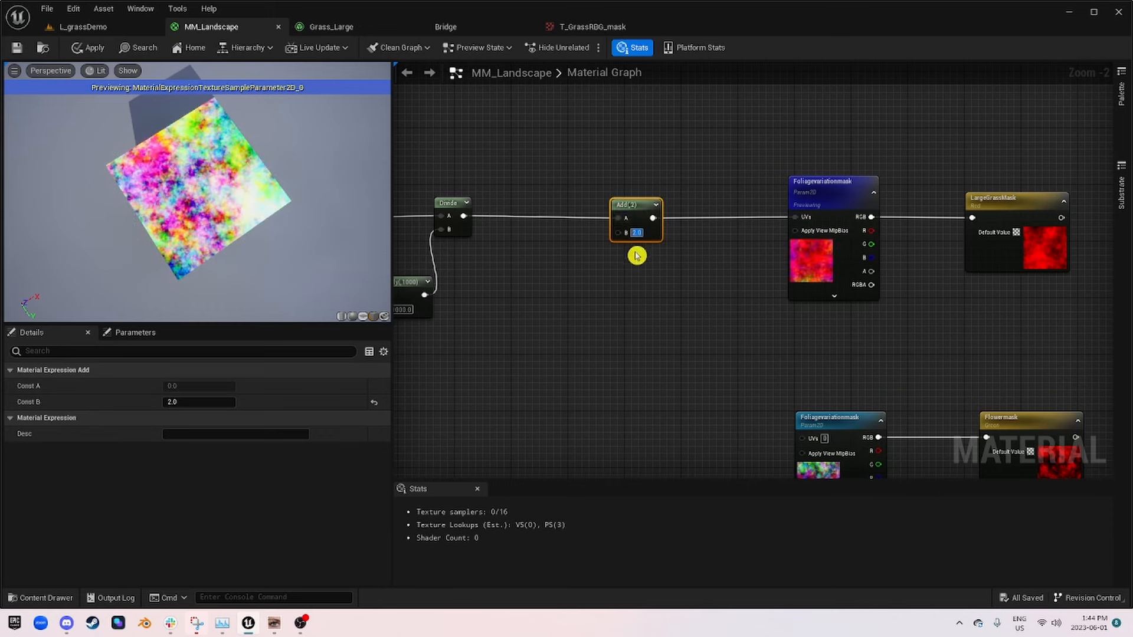
text(10)
key(Return)
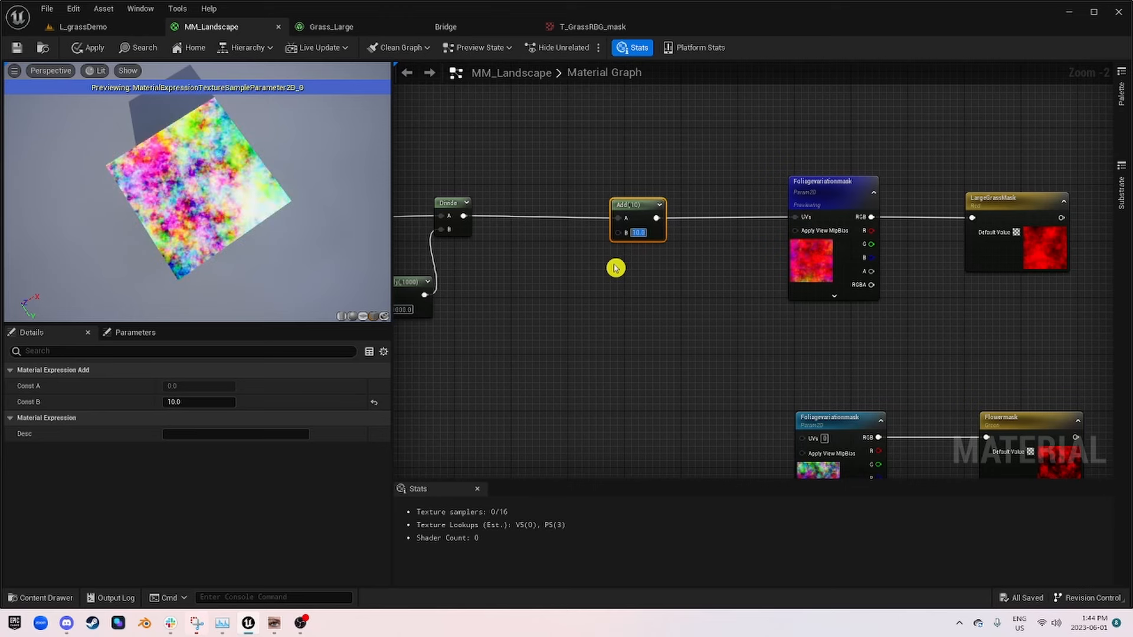
text(500)
key(Return)
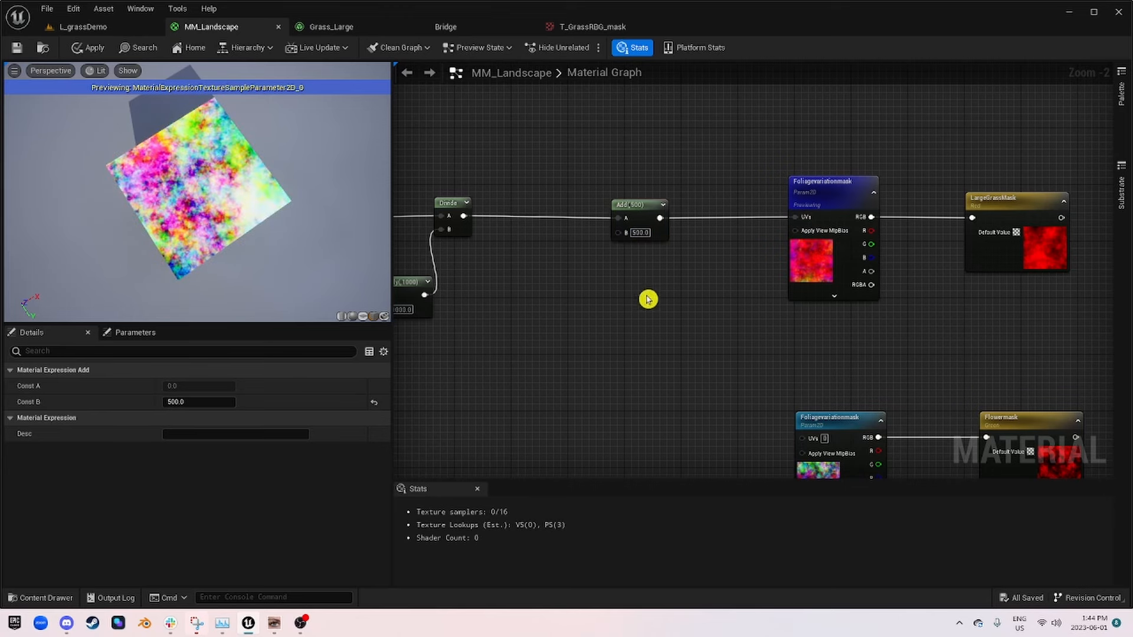
key(Delete)
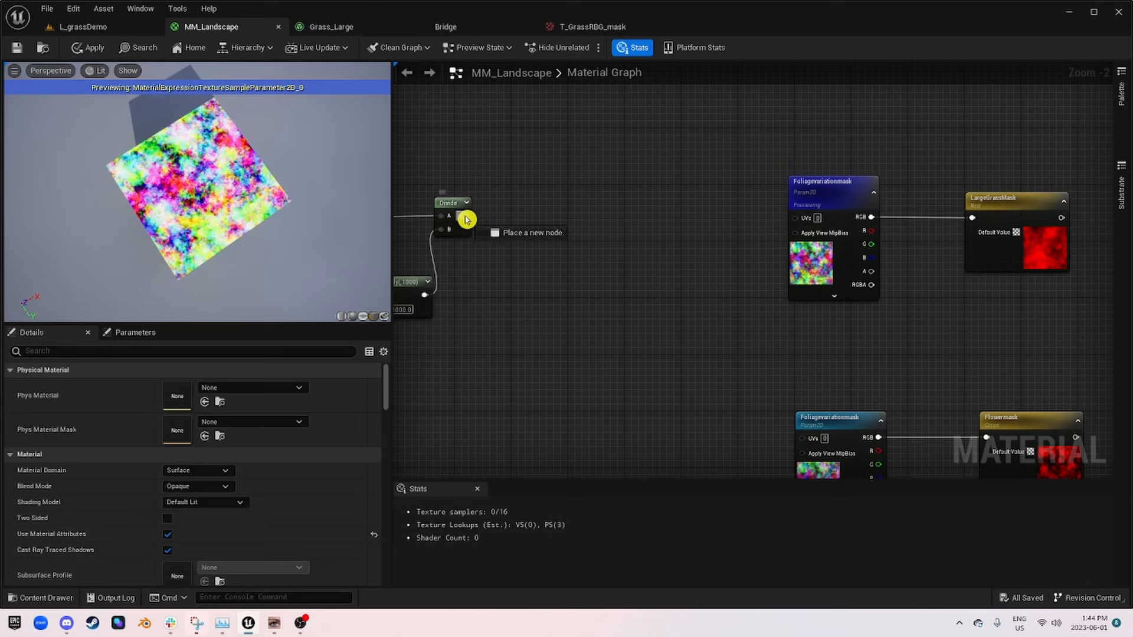
Step: Insert a Multiply node between the Divide output and the original Foliagevariationmask UVs, roughly in line with them
click(651, 217)
drag(464, 216, 798, 219)
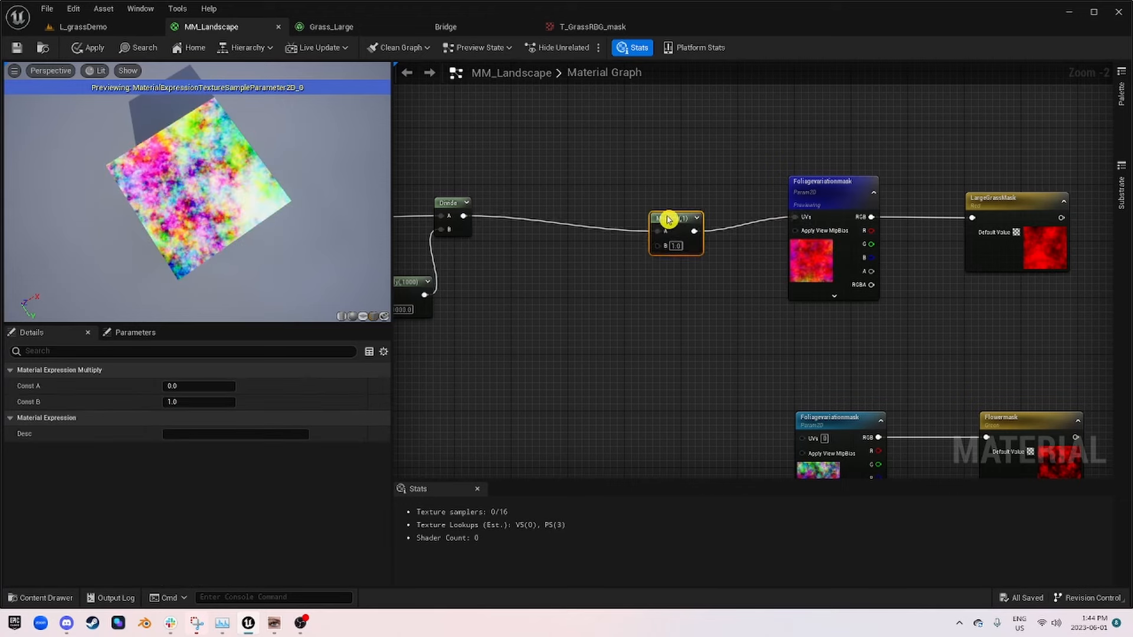
drag(668, 217, 649, 199)
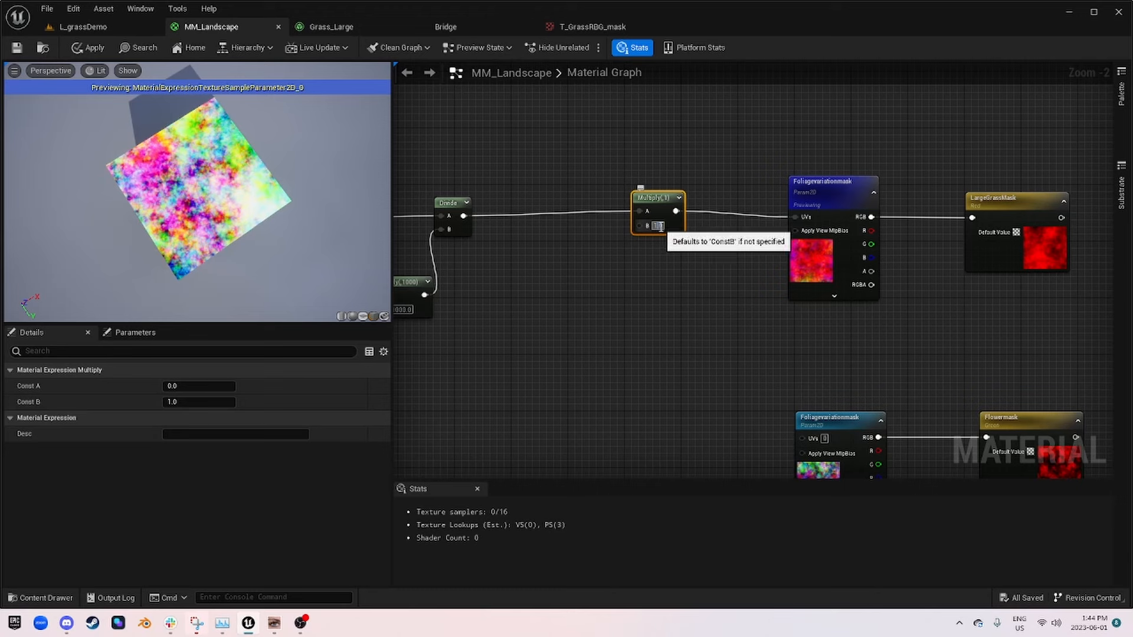
Step: Try 1.2 as the new Multiply node's B constant, and set it to 0.5
key(Return)
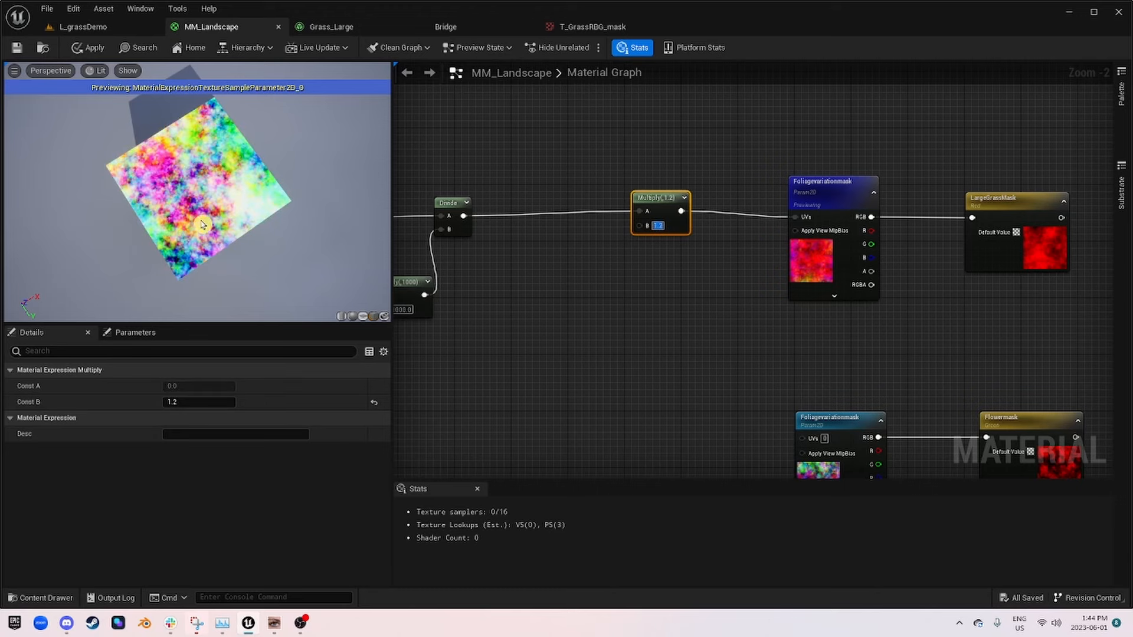
text(0.5)
key(Return)
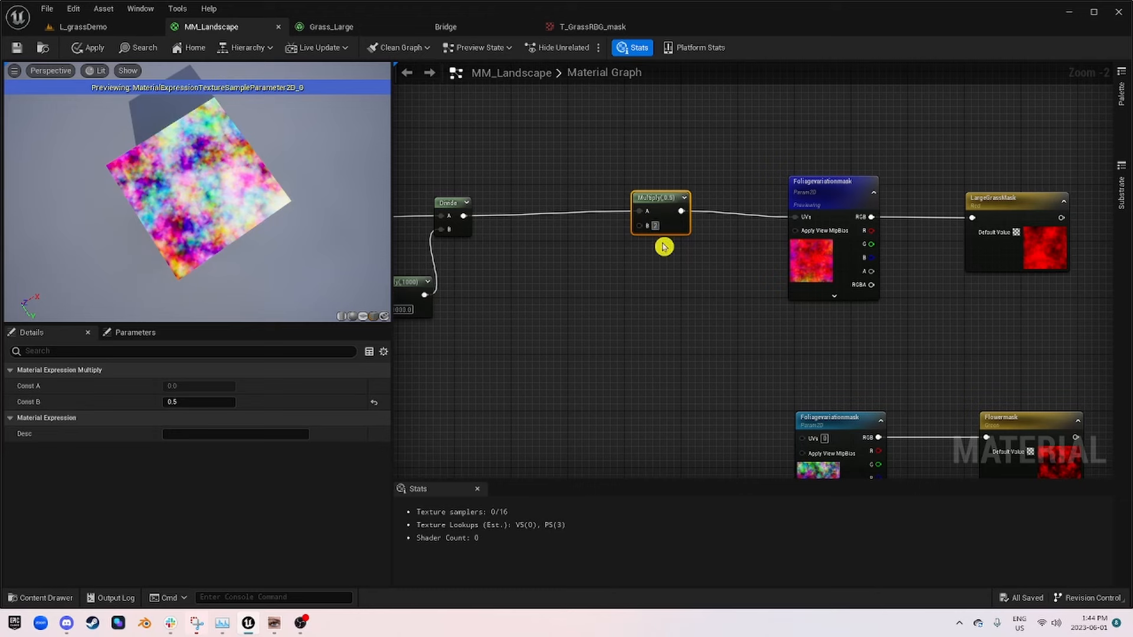
Step: Try 2 as the Multiply node's B constant, set it to 5, and line the node up with the Divide-to-Foliagevariationmask connection
text(2)
key(Return)
text(5)
key(Return)
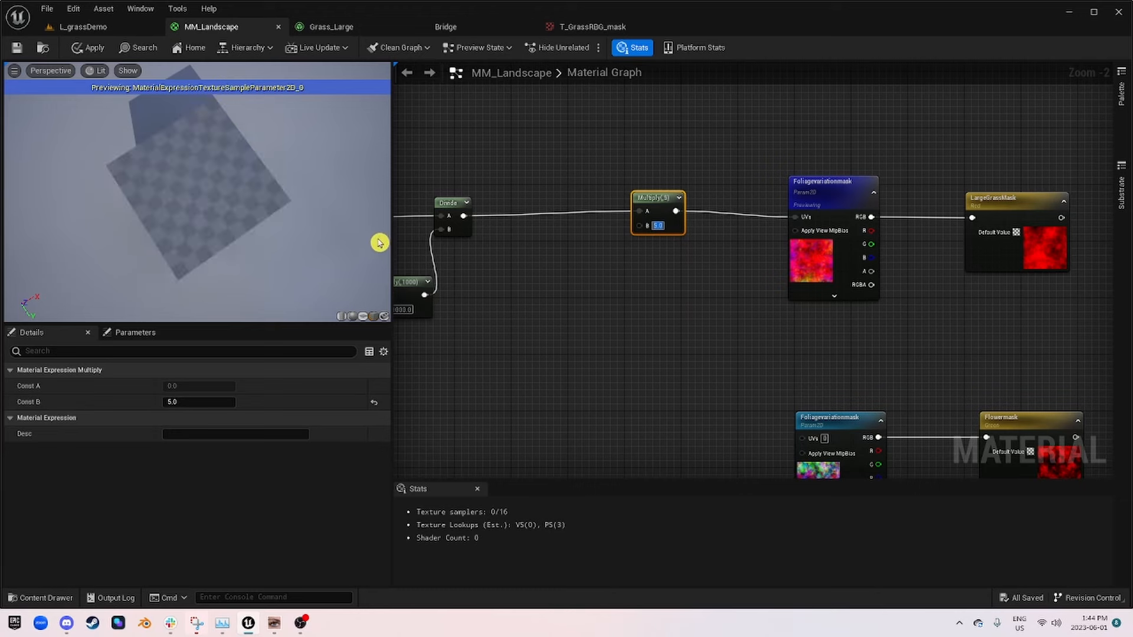
drag(651, 203, 637, 210)
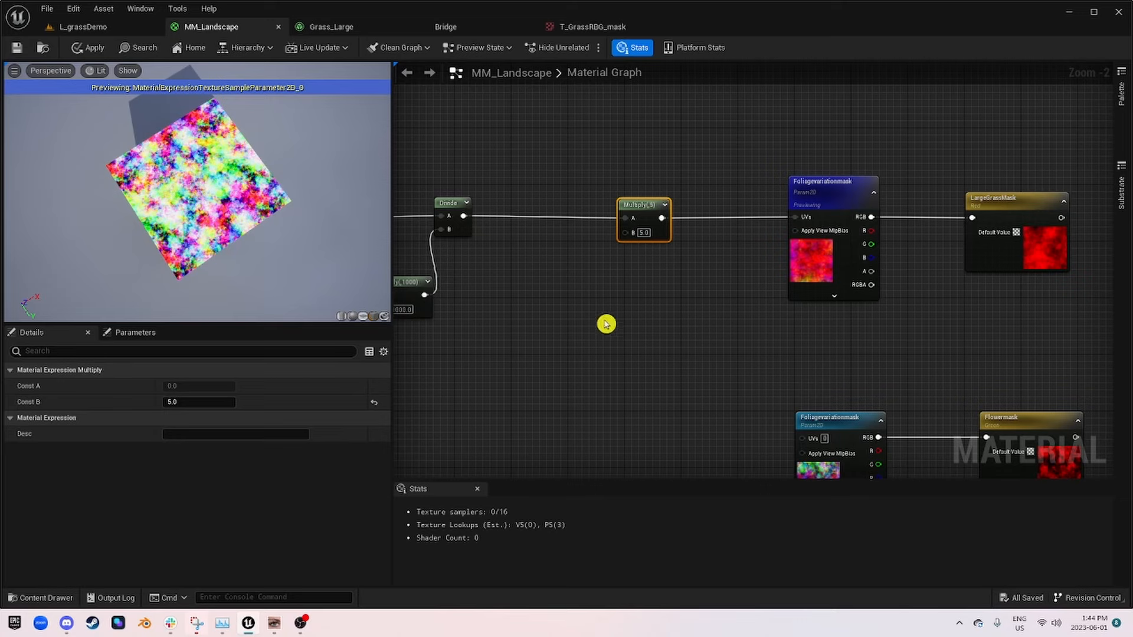
drag(653, 216, 695, 218)
right_drag(556, 323, 741, 303)
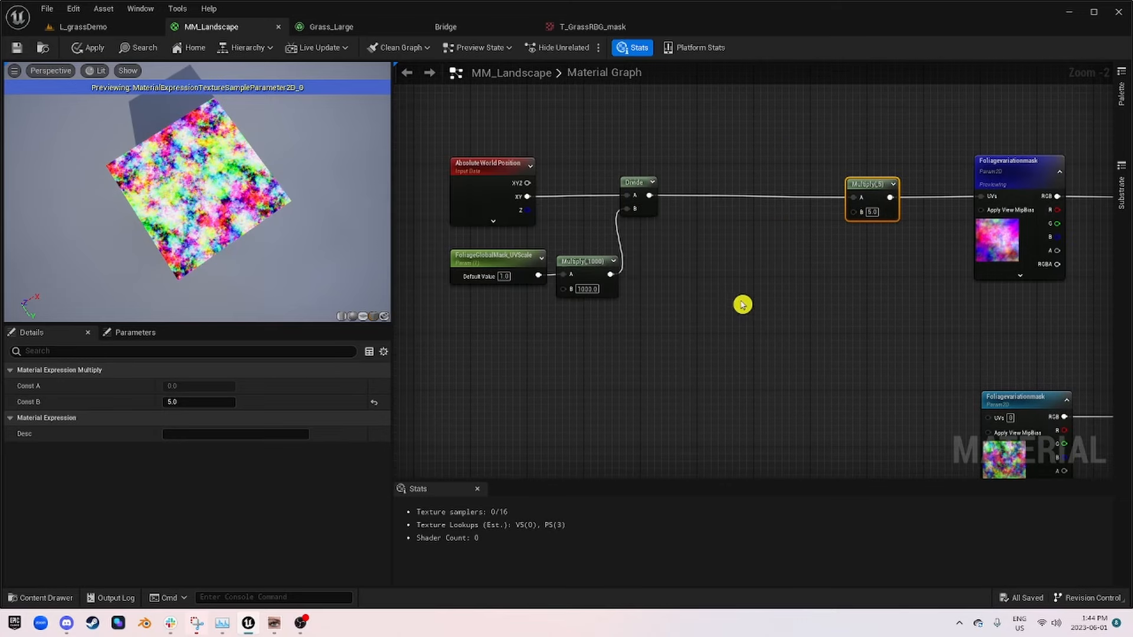
Step: Duplicate the FoliageGlobalMask_UVScale parameter below the new Multiply node and rename the copy LargeGrass_UVOffset
click(473, 266)
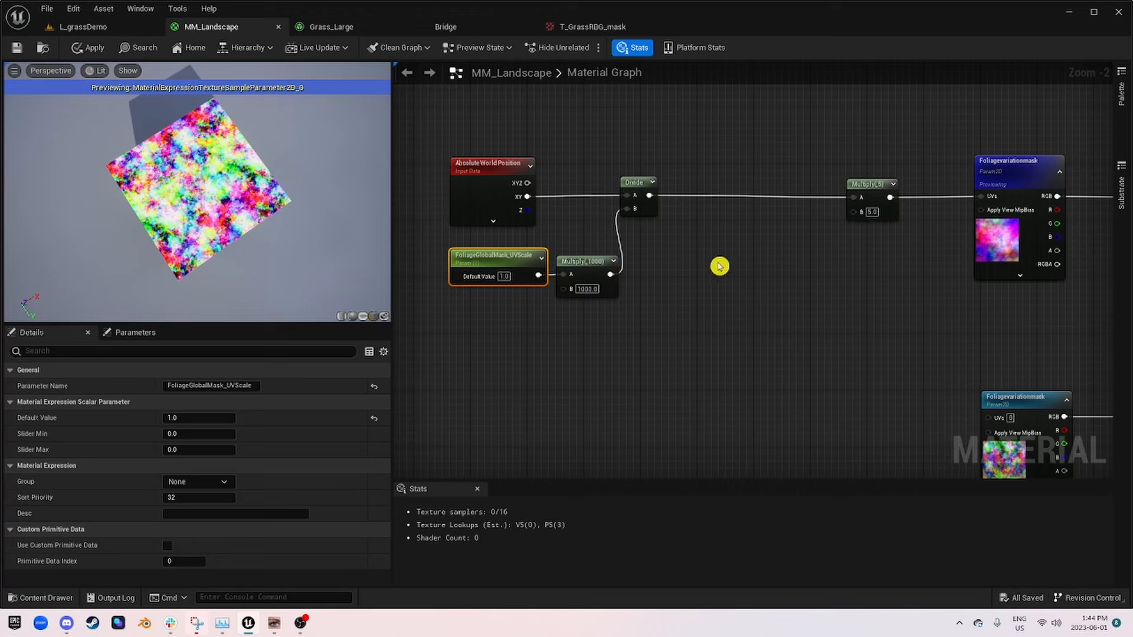
key(ctrl+v)
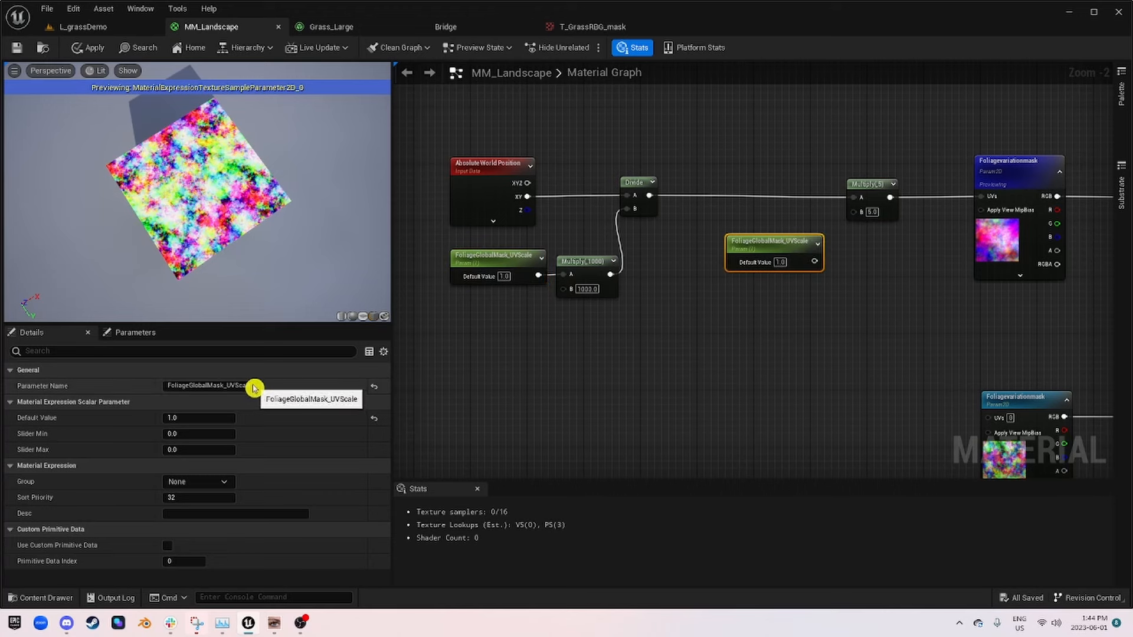
drag(252, 385, 158, 389)
text(LargeGrass_UVOffset)
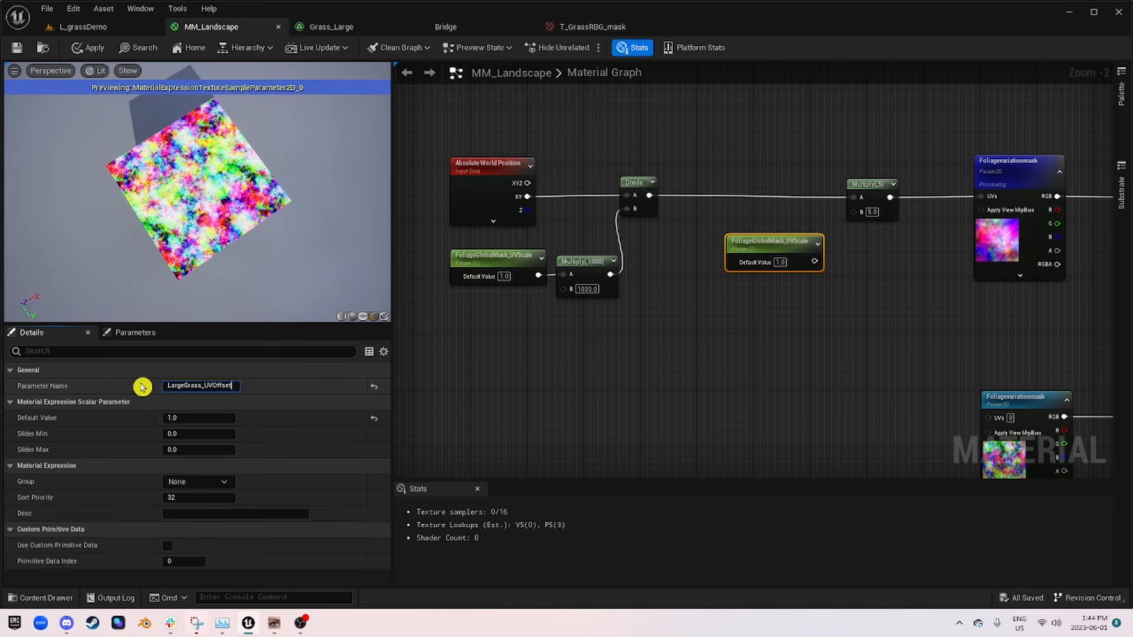
key(Return)
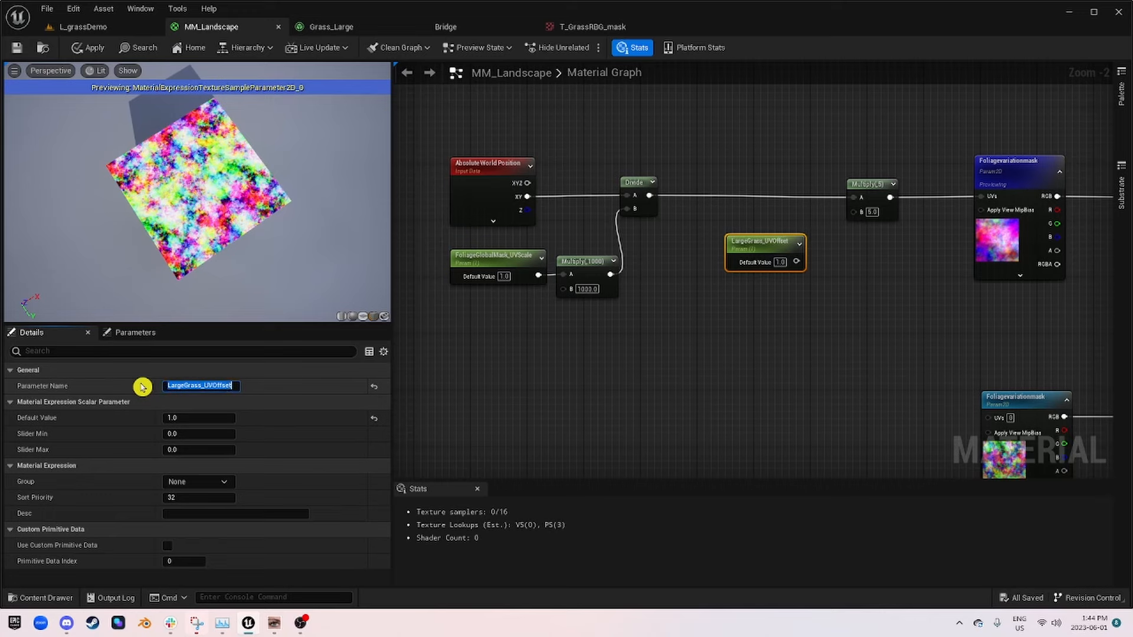
Step: Connect LargeGrass_UVOffset to the new Multiply node's B input and tuck the parameter directly beneath that node
drag(796, 262, 854, 212)
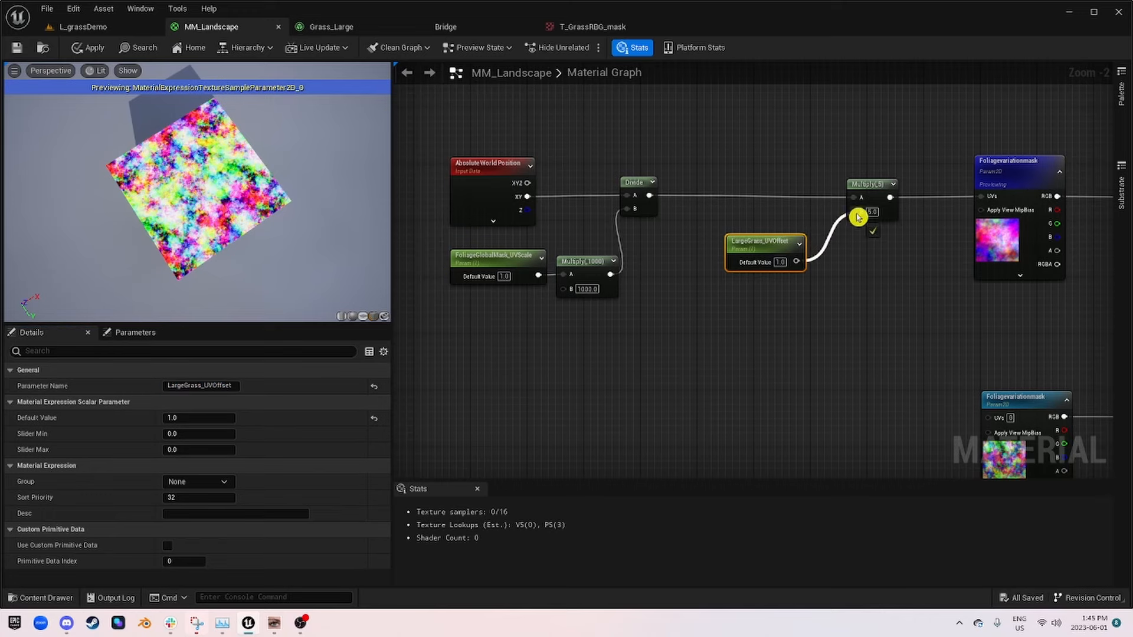
right_drag(794, 262, 521, 271)
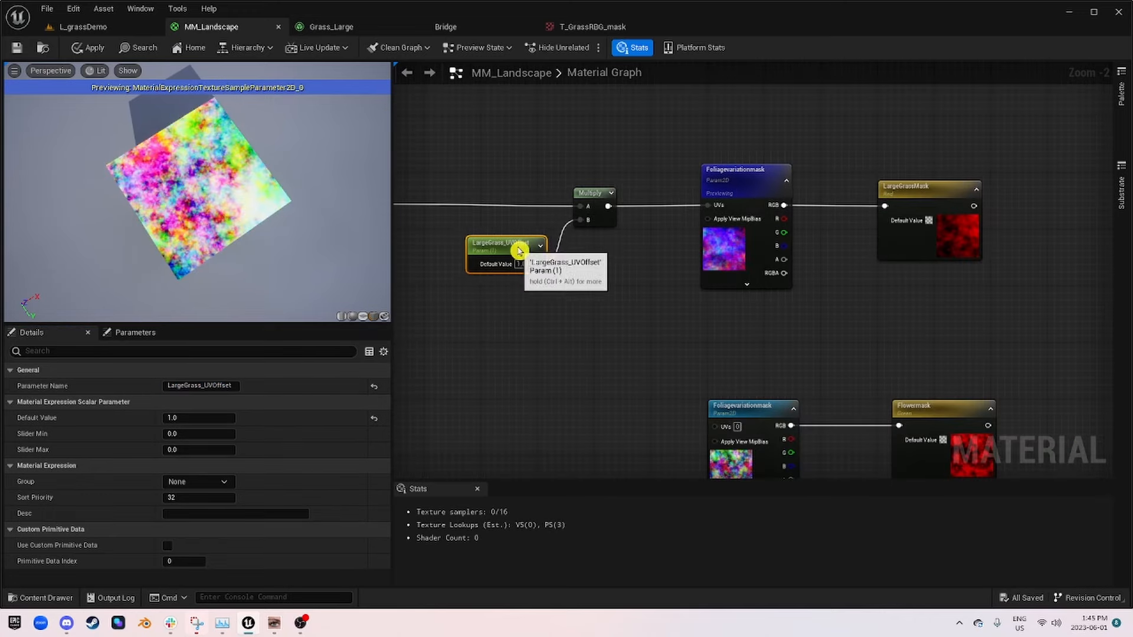
drag(518, 254, 603, 239)
Step: Duplicate the Multiply node with its LargeGrass_UVOffset parameter beside the lower Foliagevariationmask and connect the copied Multiply to its UVs
scroll(684, 298, down, 3)
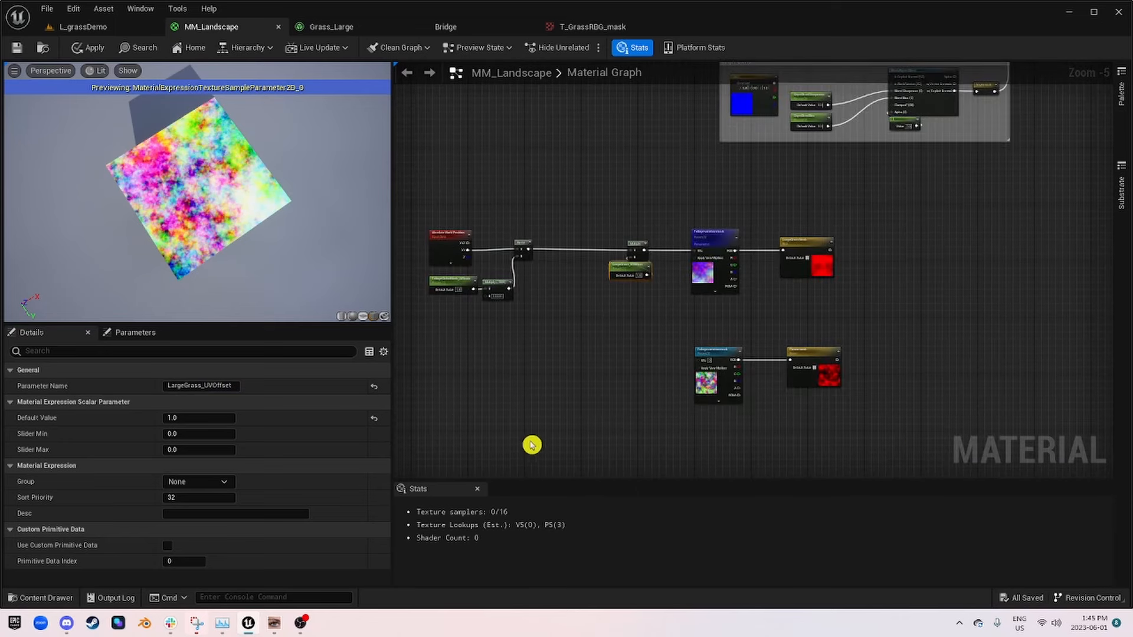
right_drag(707, 383, 535, 367)
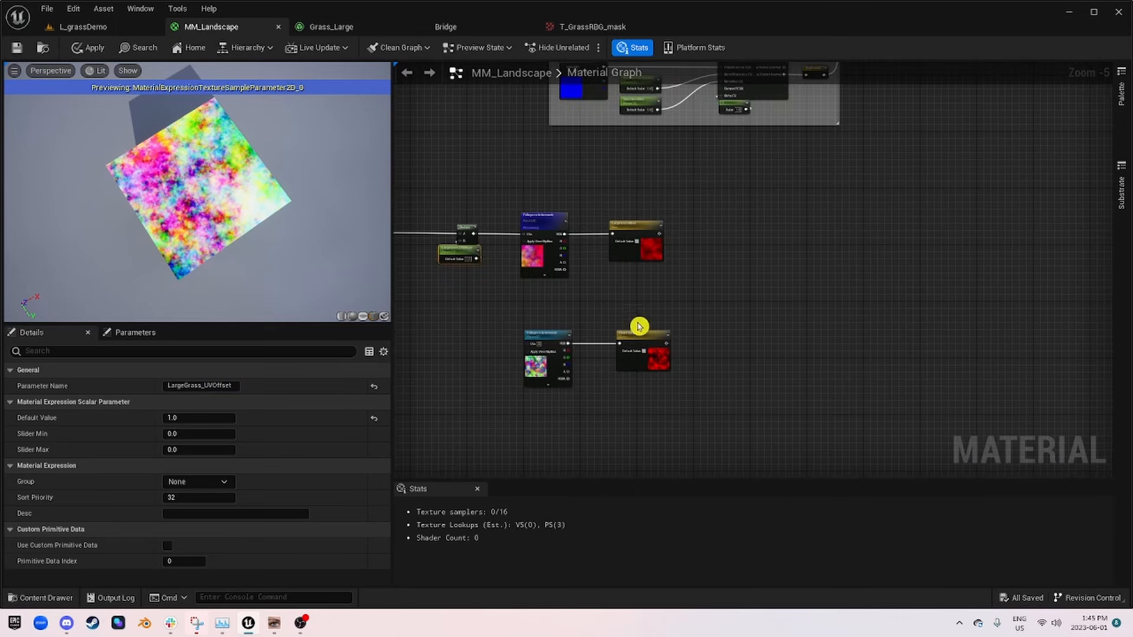
right_drag(667, 277, 838, 235)
click(694, 202)
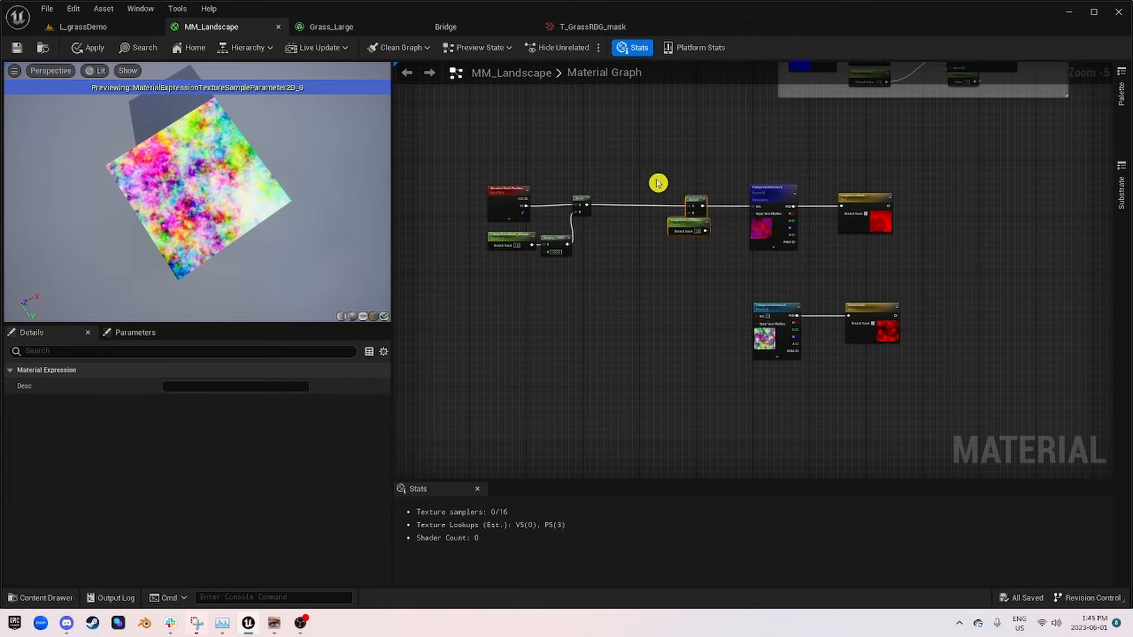
key(ctrl+v)
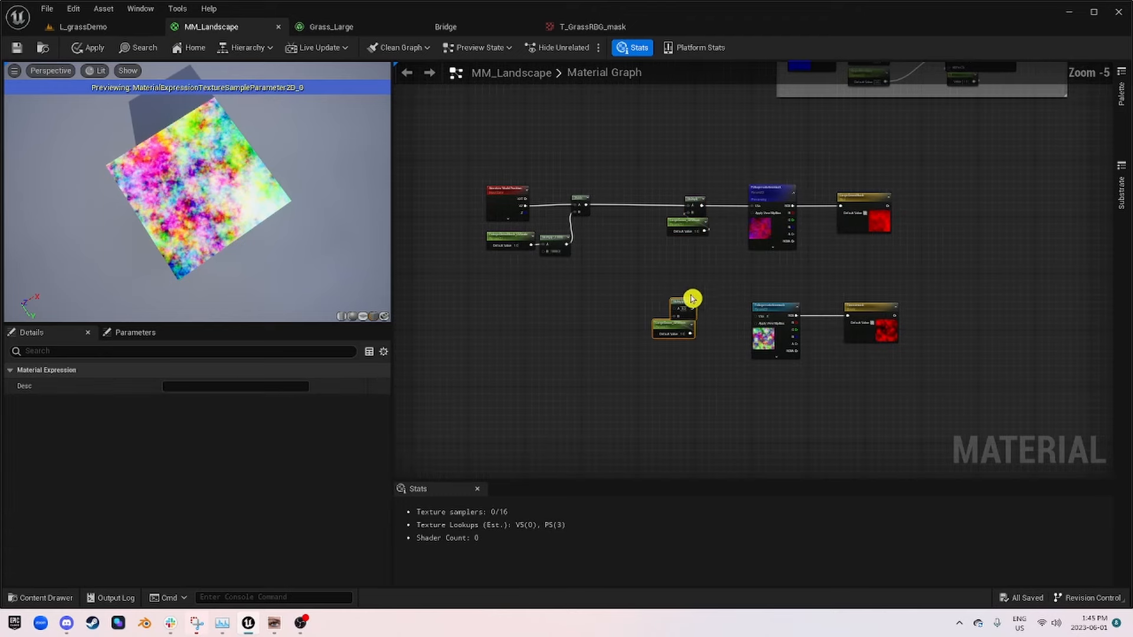
scroll(702, 312, up, 4)
drag(736, 303, 804, 309)
drag(701, 298, 693, 315)
Step: Rename the copied UV offset parameter in the flower branch as Flower_UVOffset
click(667, 357)
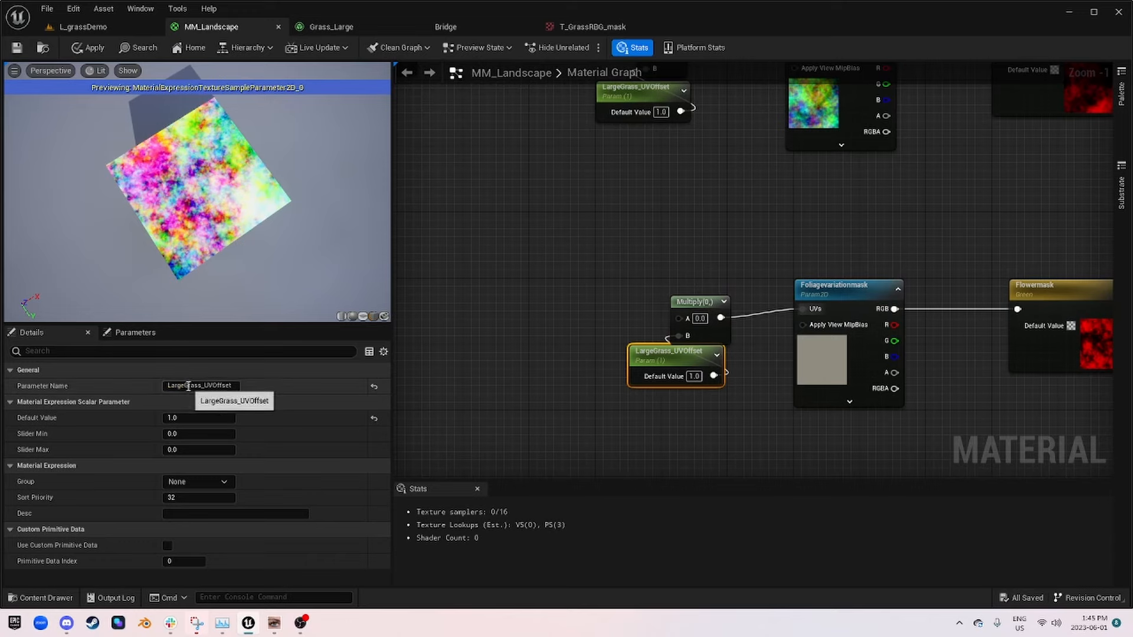
drag(201, 385, 43, 383)
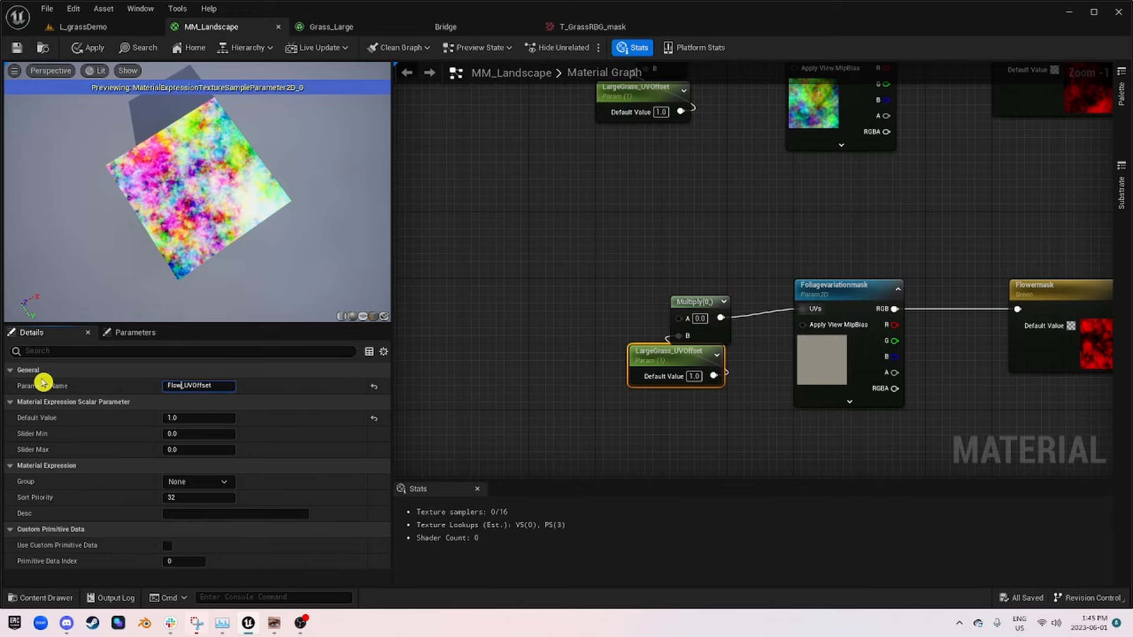
text(Flower)
key(Return)
Step: Connect the Divide output to the A input of the flower branch's Multiply node
right_drag(562, 228, 618, 319)
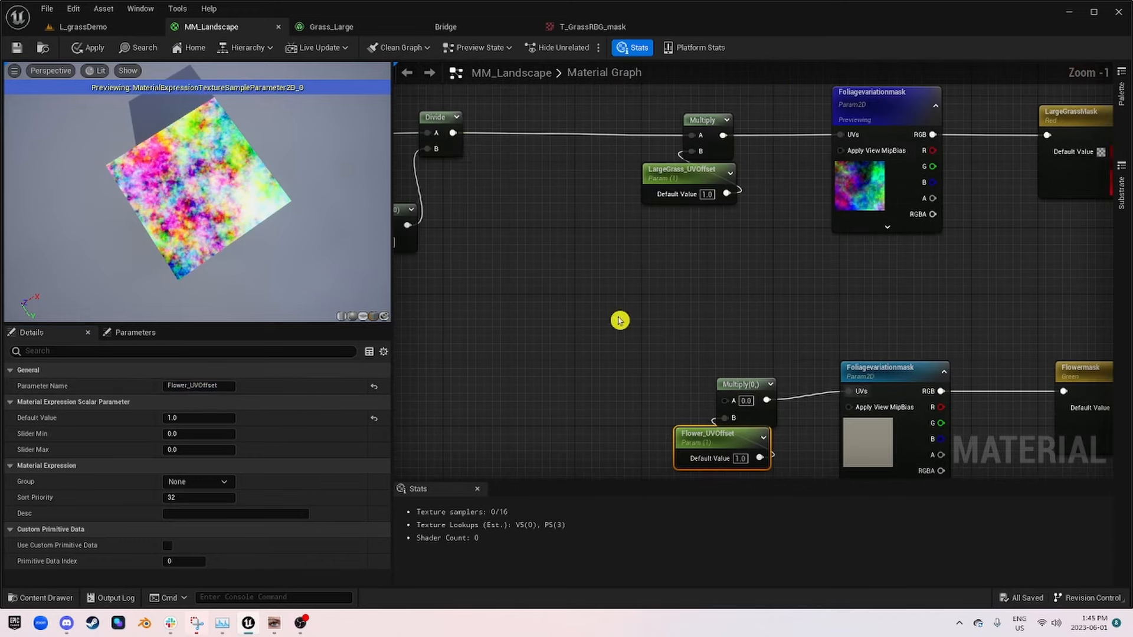
drag(457, 142, 727, 401)
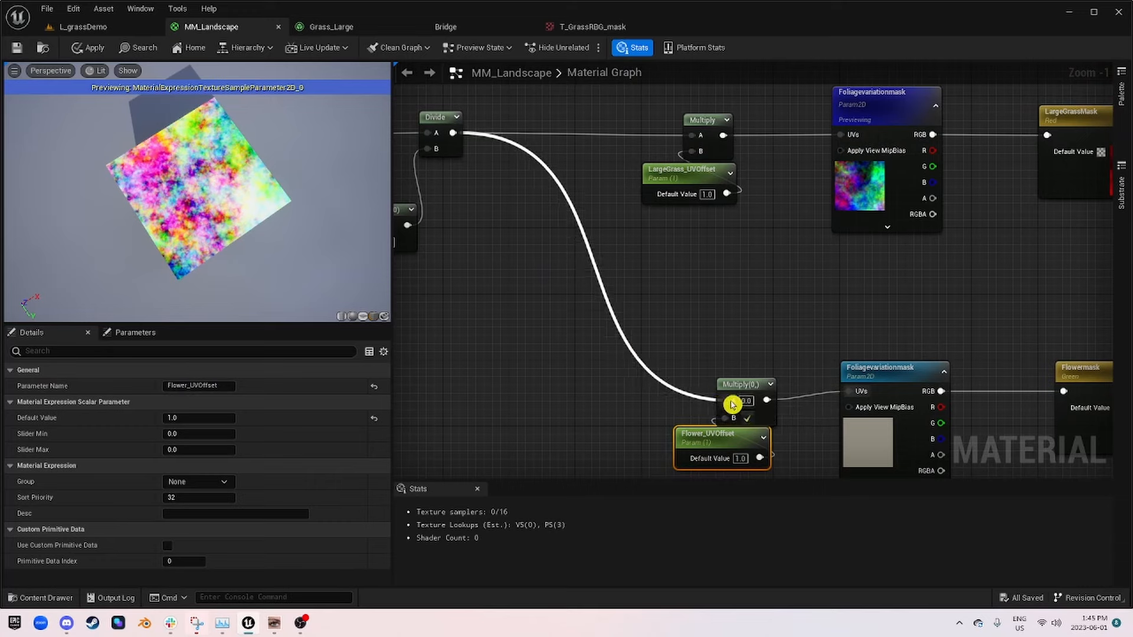
Step: Wrap the Absolute World Position, global scale, Multiply and Divide nodes in a comment box titled Global UVs
scroll(689, 312, down, 4)
scroll(576, 220, up, 2)
drag(637, 306, 439, 149)
text(cG)
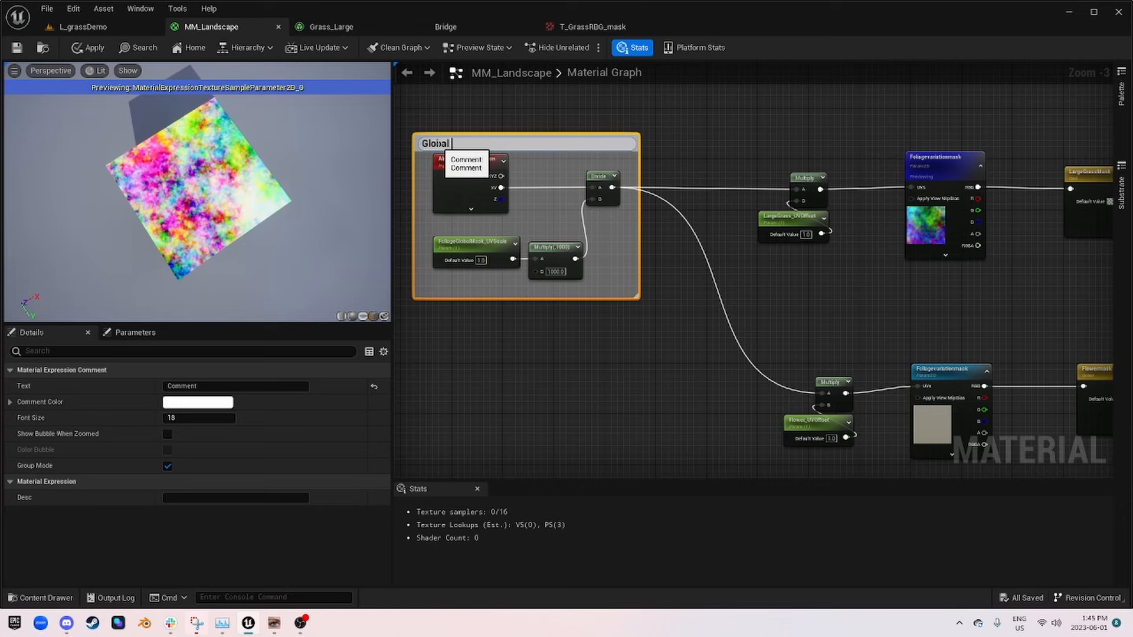
key(Return)
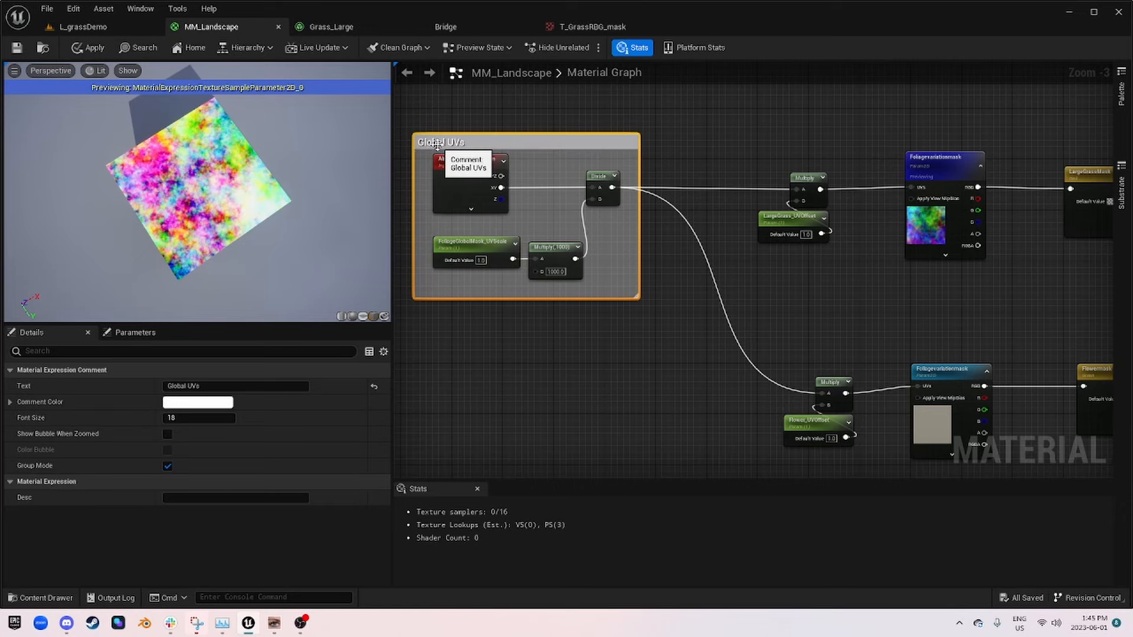
click(463, 157)
Step: Preview the flower branch's Foliagevariationmask node in the material viewport
right_drag(778, 236, 521, 219)
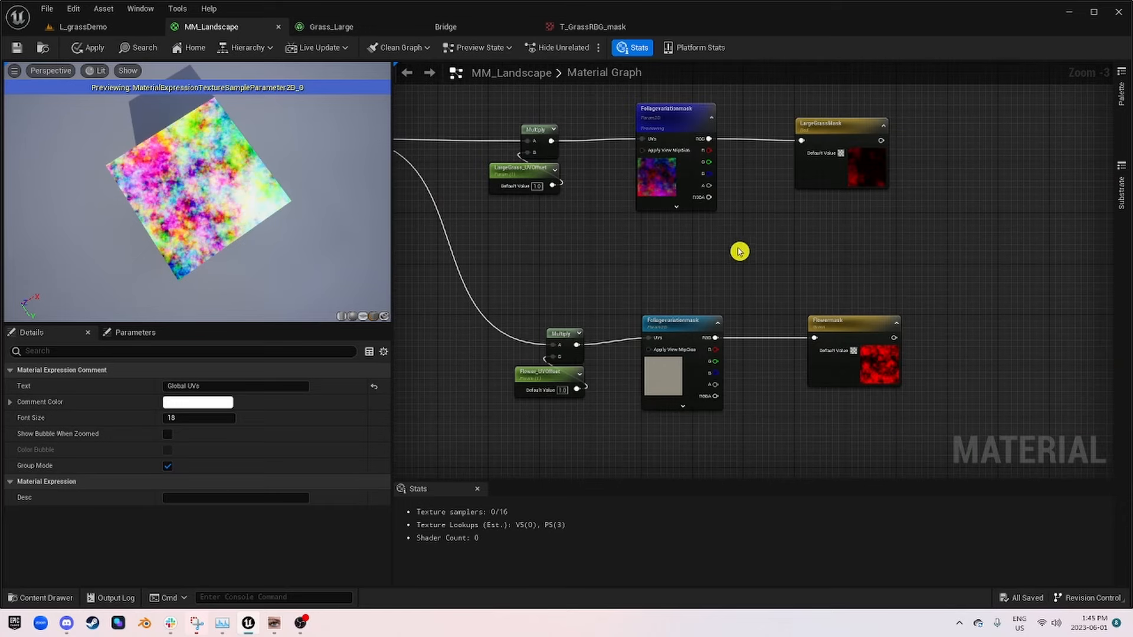
click(547, 384)
click(689, 329)
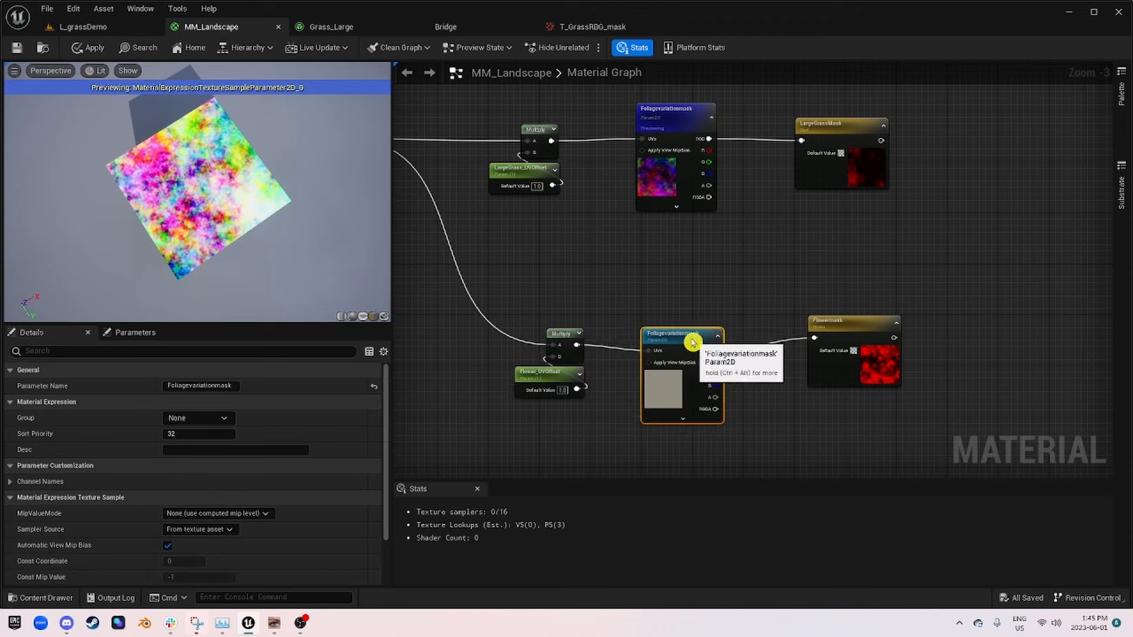
right_click(688, 334)
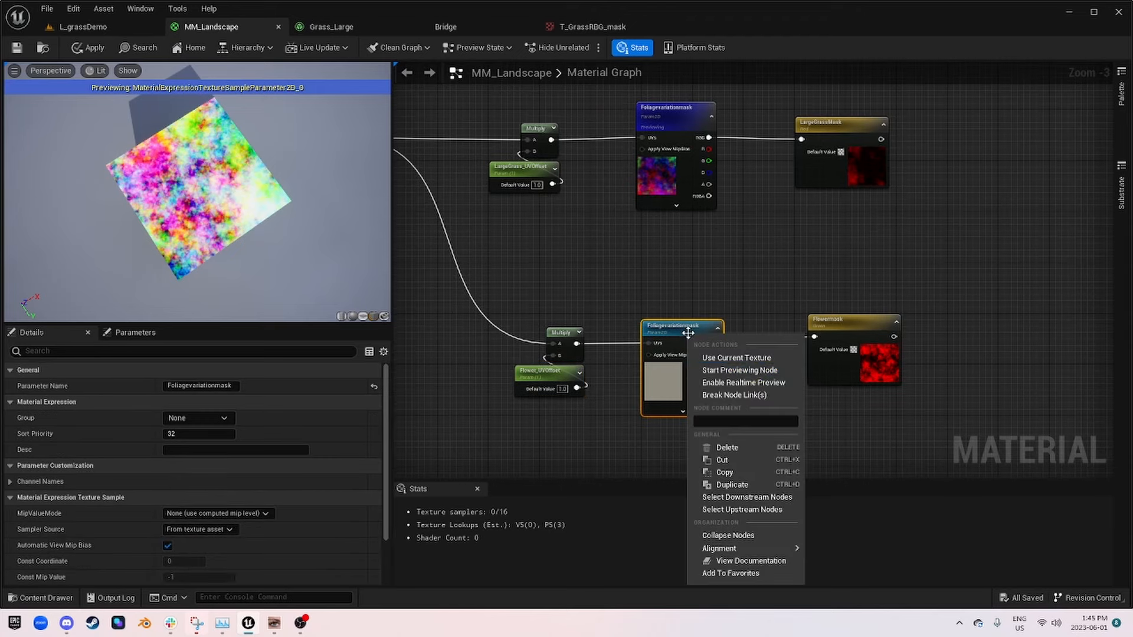
click(788, 371)
right_click(698, 338)
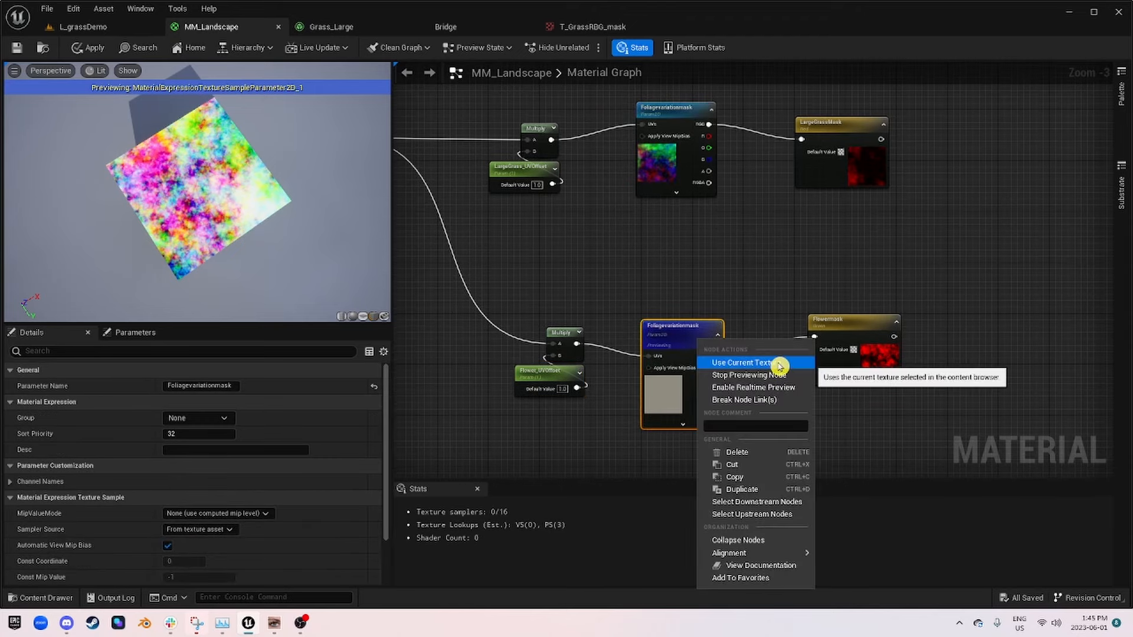
click(776, 367)
Step: Line up the Flowermask node and the upper Foliagevariationmask node with their connections
right_drag(935, 359, 809, 316)
drag(732, 284, 714, 306)
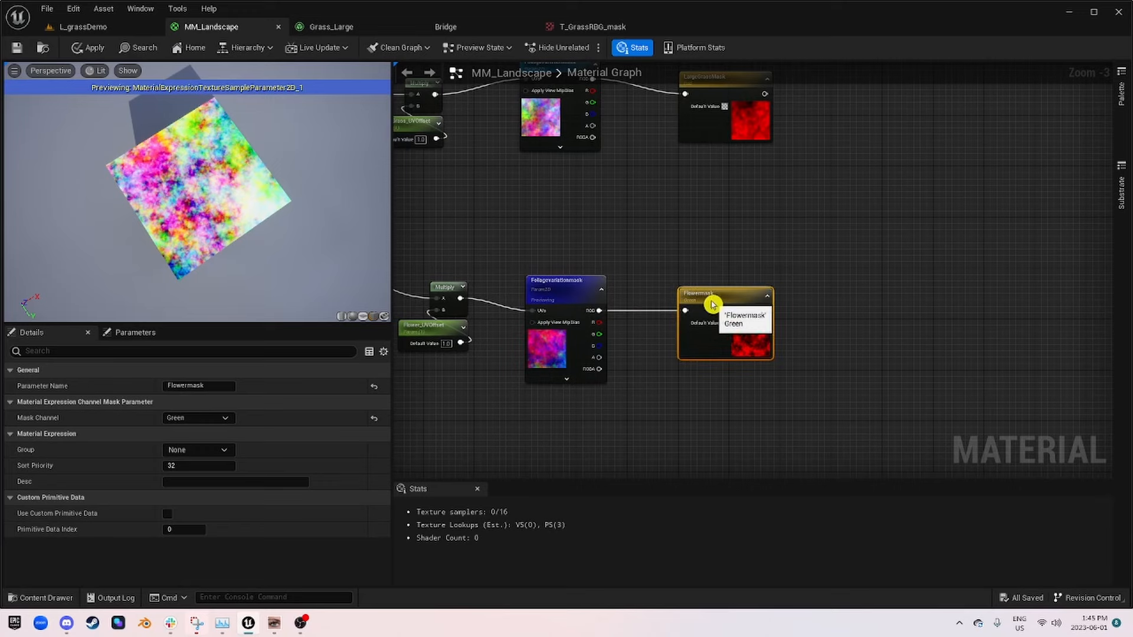
right_drag(843, 314, 754, 300)
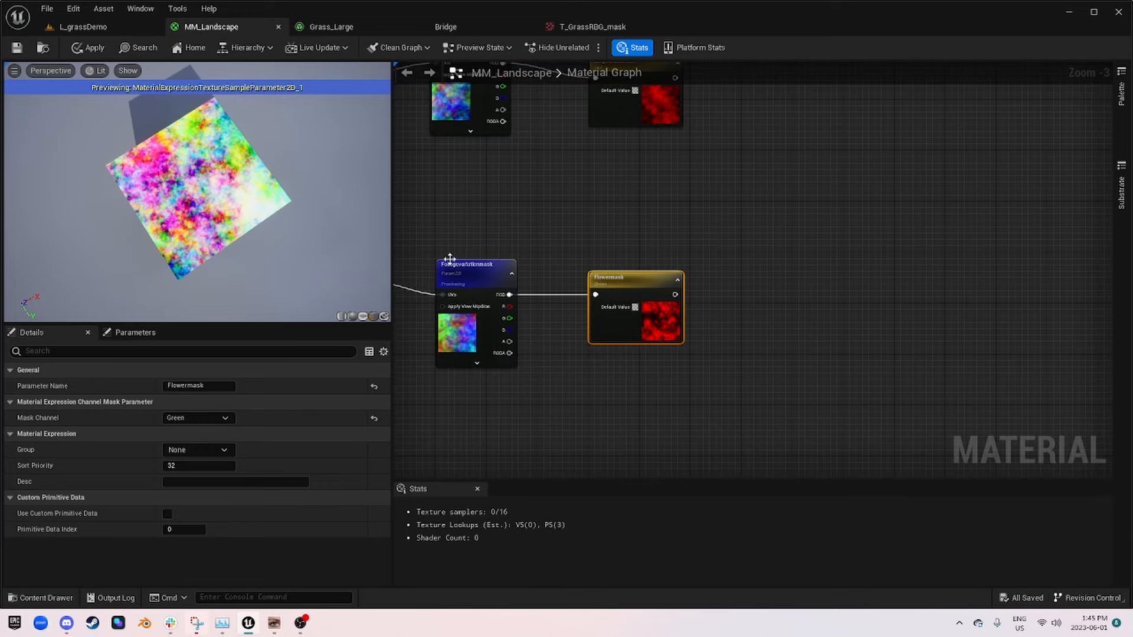
scroll(450, 259, down, 2)
click(568, 201)
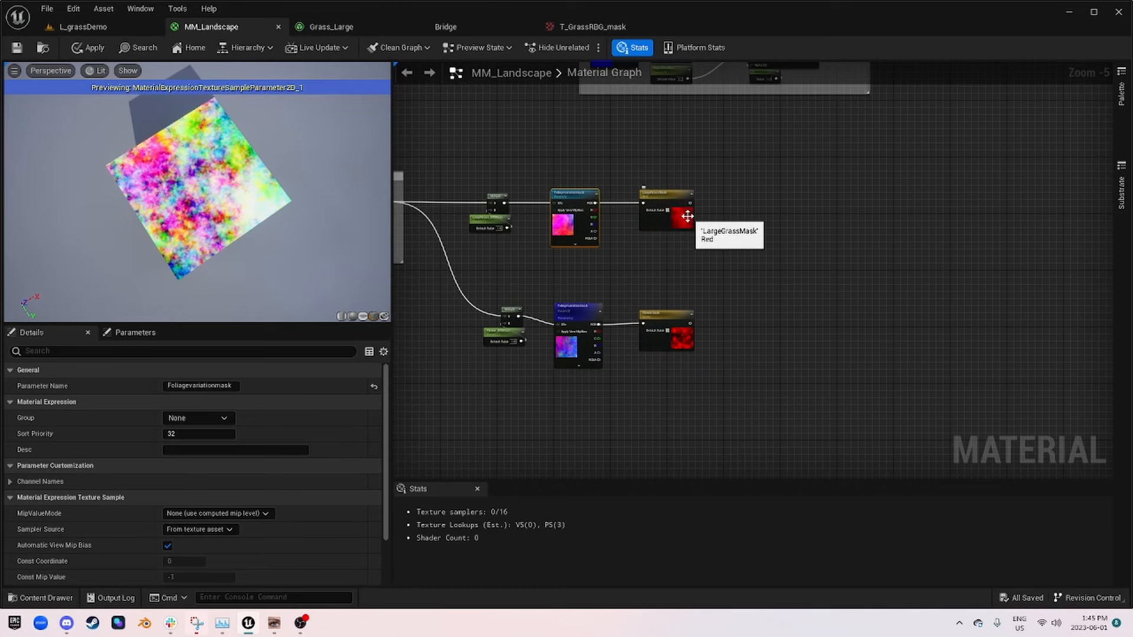
scroll(711, 218, up, 2)
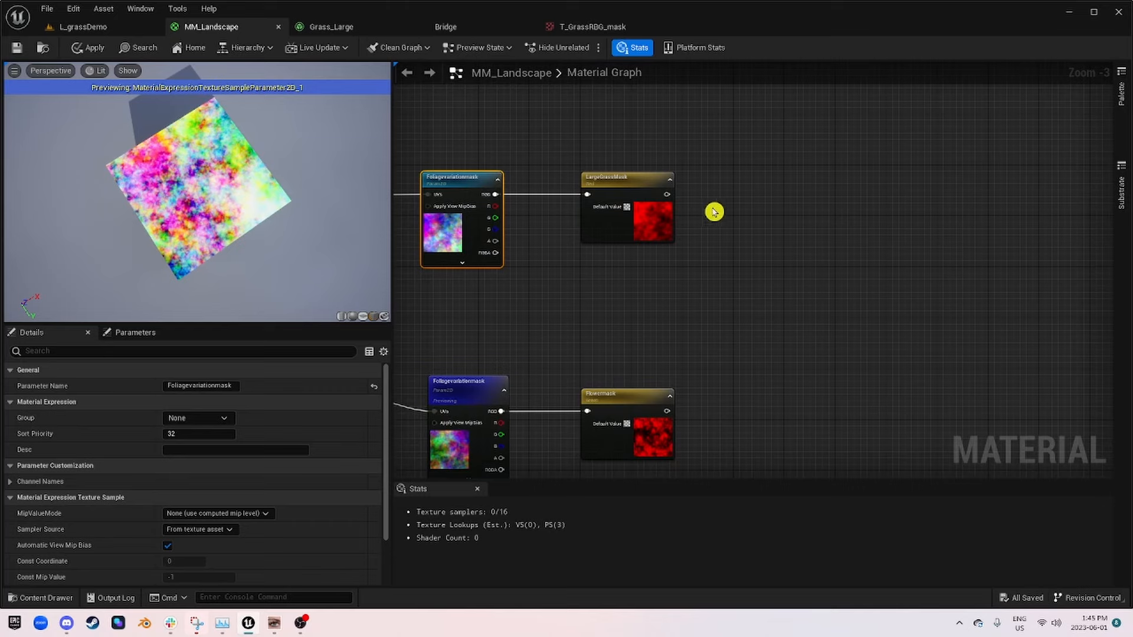
Step: Add a Power node and a separate Multiply node in the empty area after LargeGrassMask
right_drag(843, 227, 716, 253)
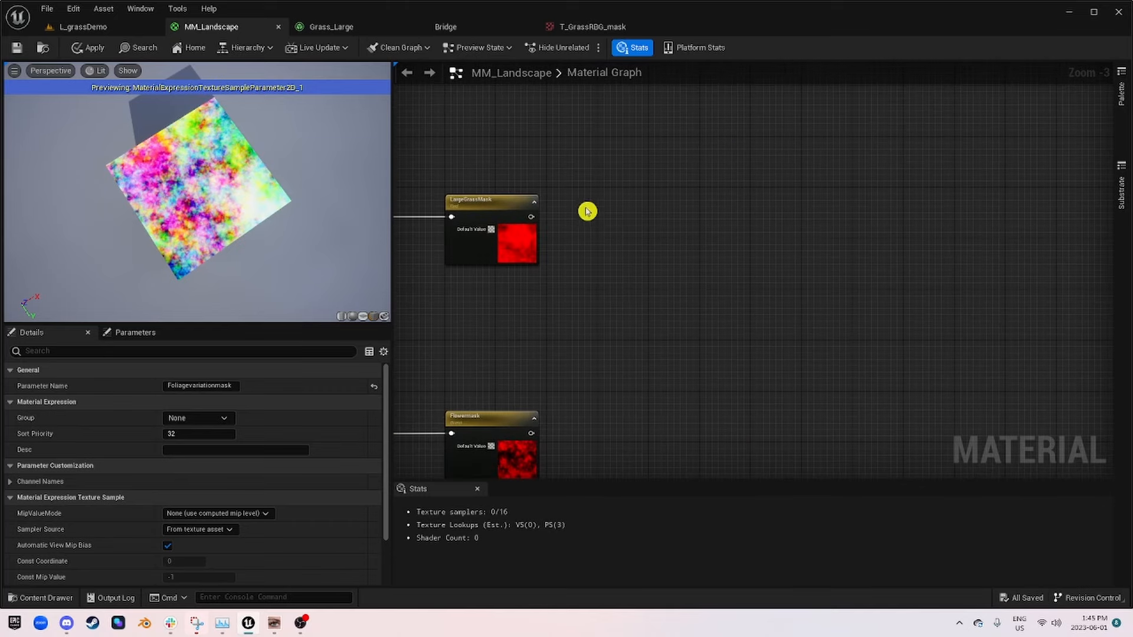
right_click(634, 212)
text(power)
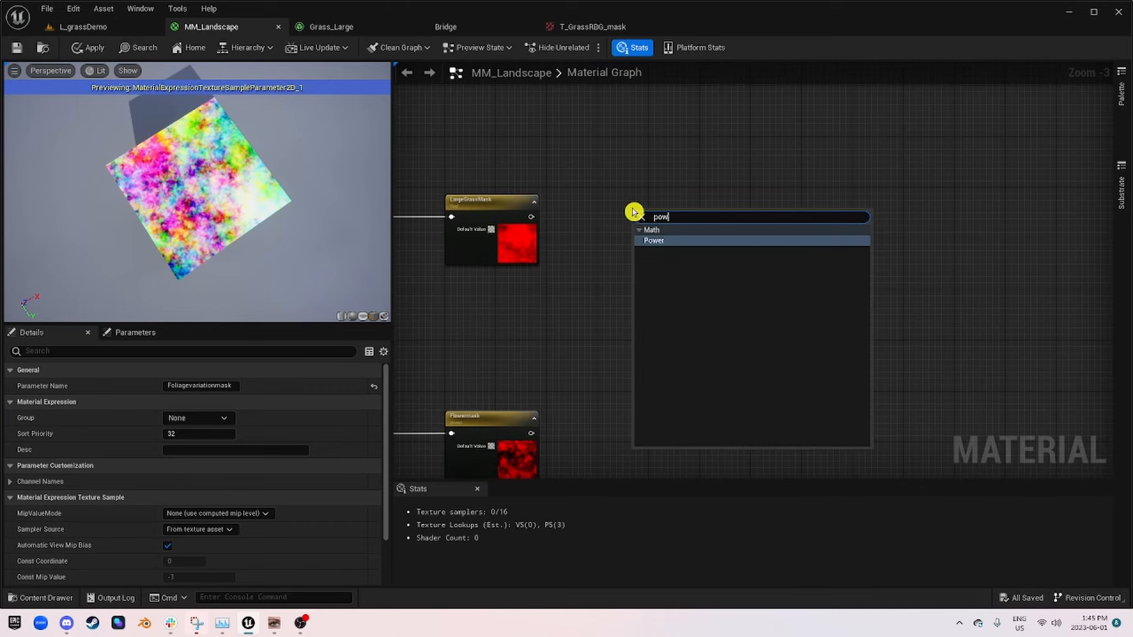
key(Return)
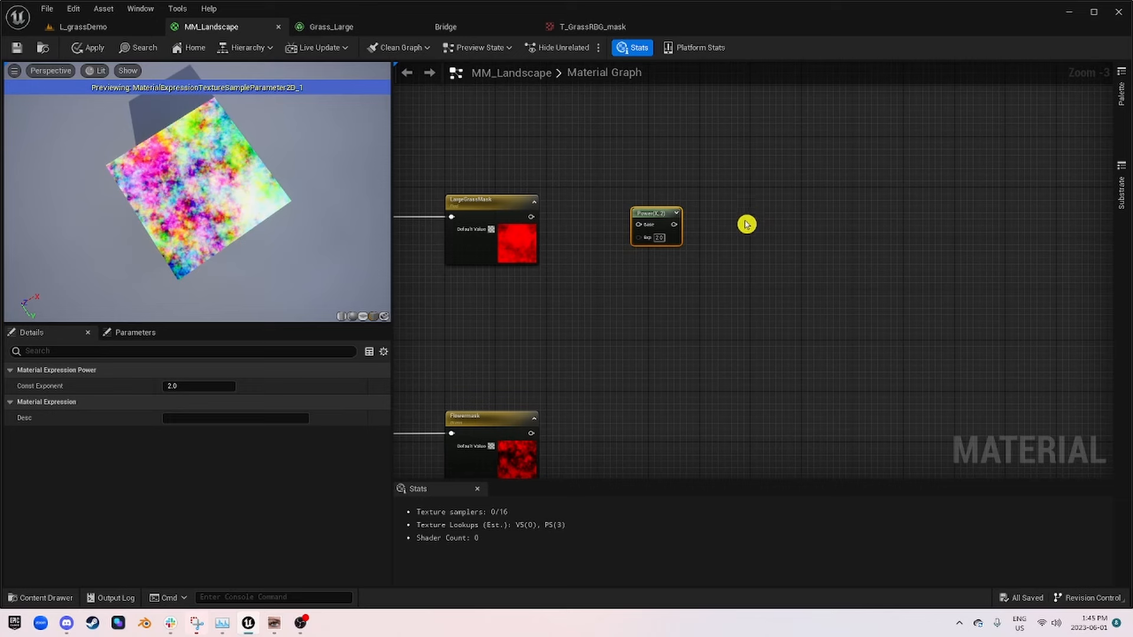
click(747, 225)
drag(749, 225, 799, 215)
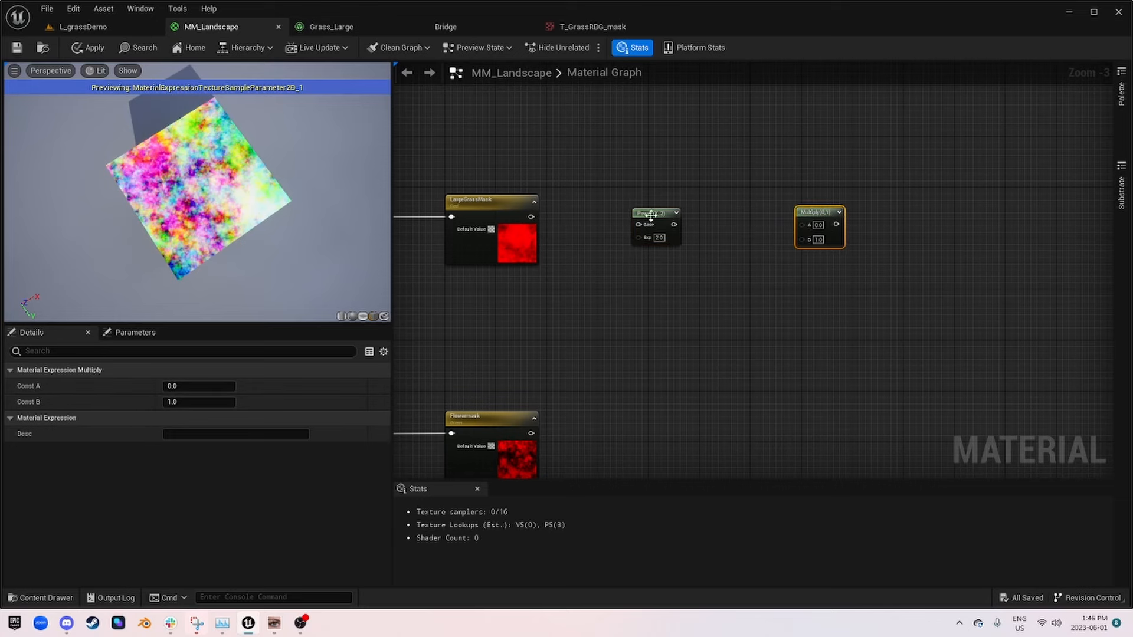
Step: Line the Power node up with LargeGrassMask and connect the mask's output to its Base input
drag(651, 215, 637, 196)
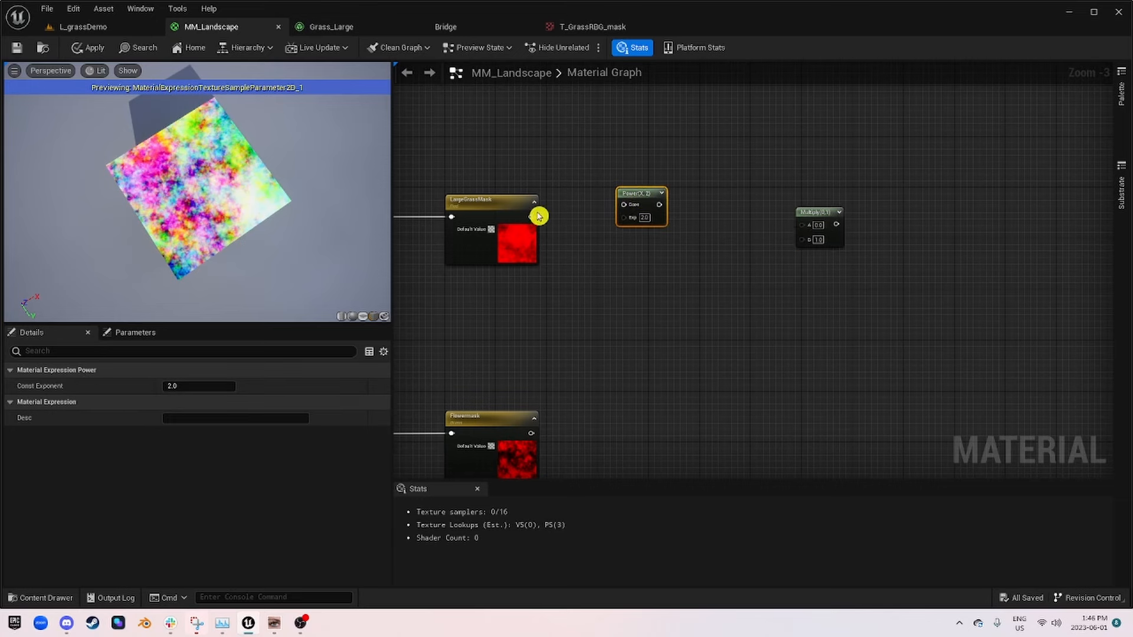
drag(537, 217, 645, 215)
click(602, 207)
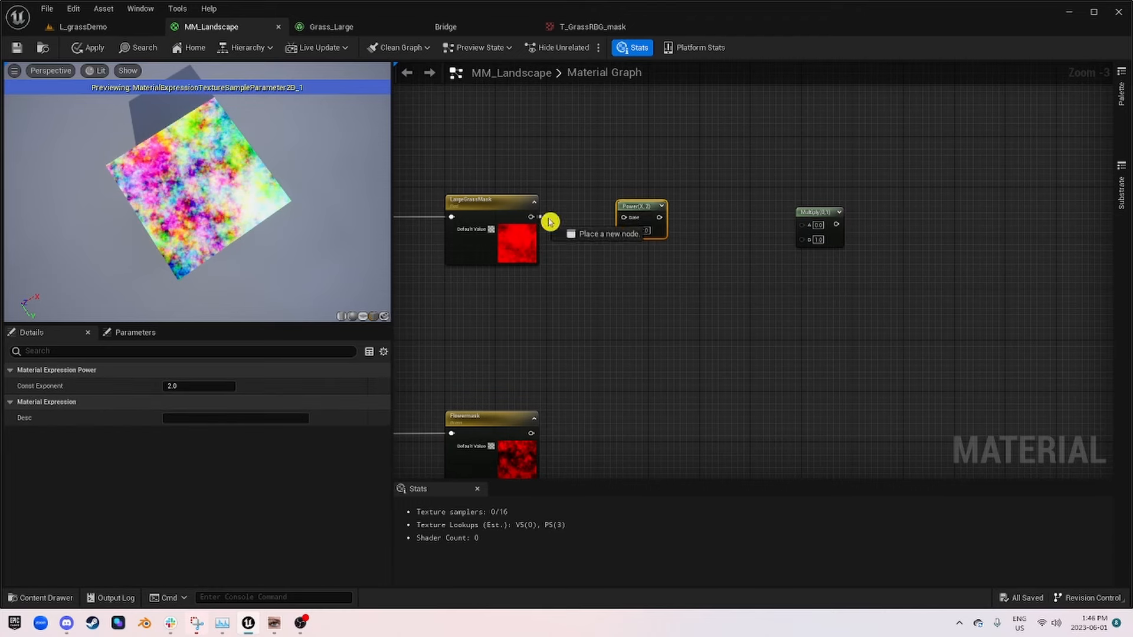
drag(549, 222, 626, 218)
Step: Stop previewing the flower branch's Foliagevariationmask node and preview the Power node instead
right_drag(628, 220, 815, 193)
right_click(590, 380)
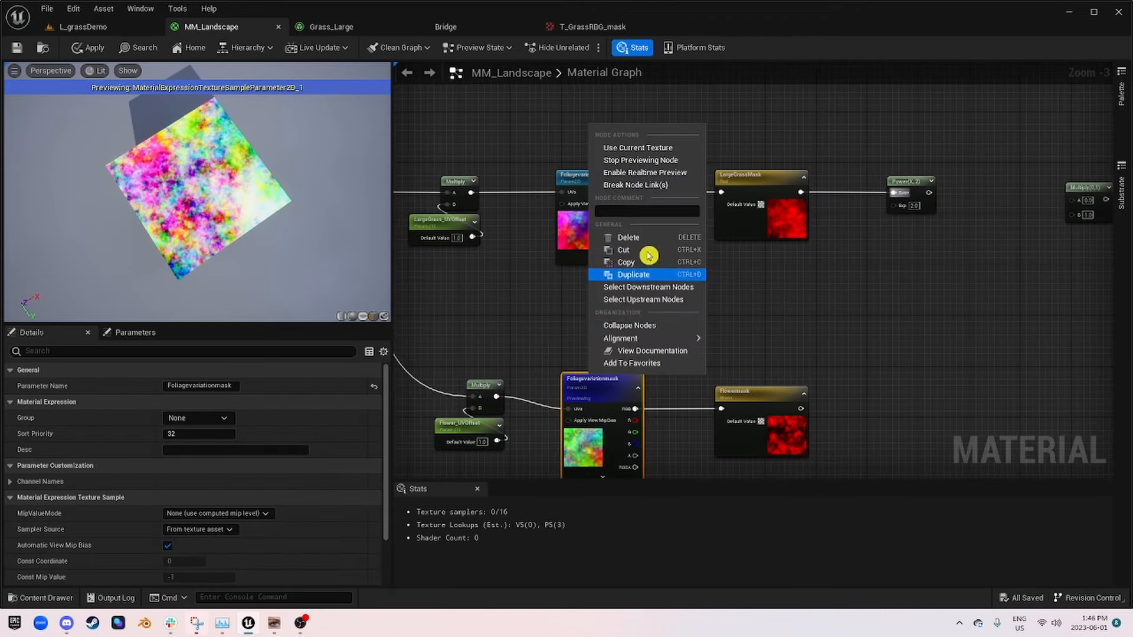
click(697, 160)
scroll(610, 296, down, 2)
right_click(664, 255)
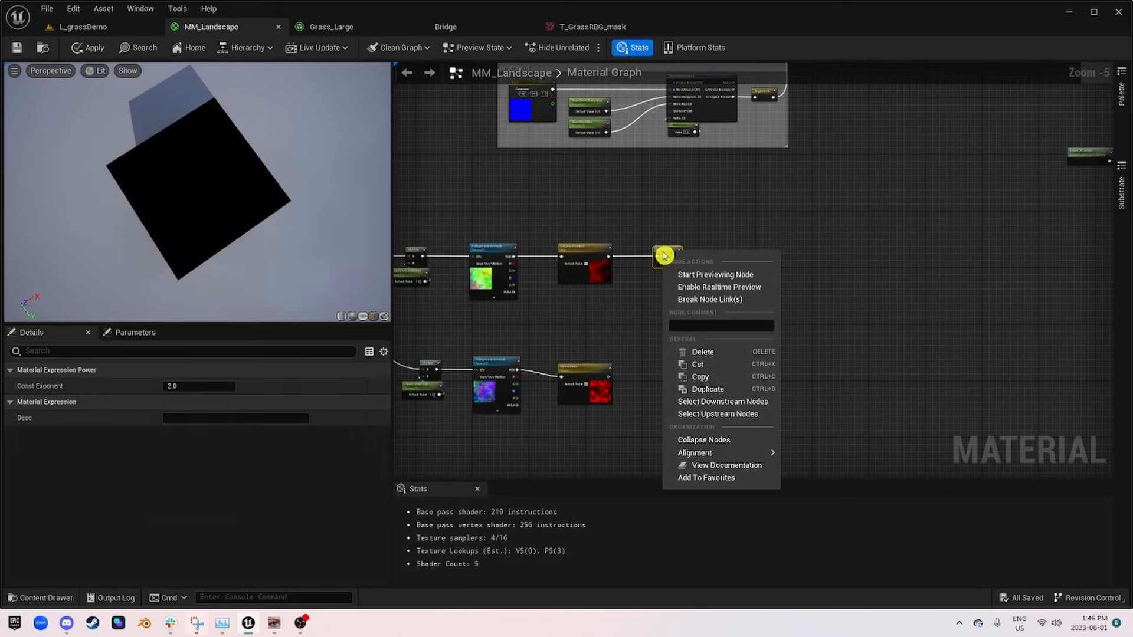
click(738, 275)
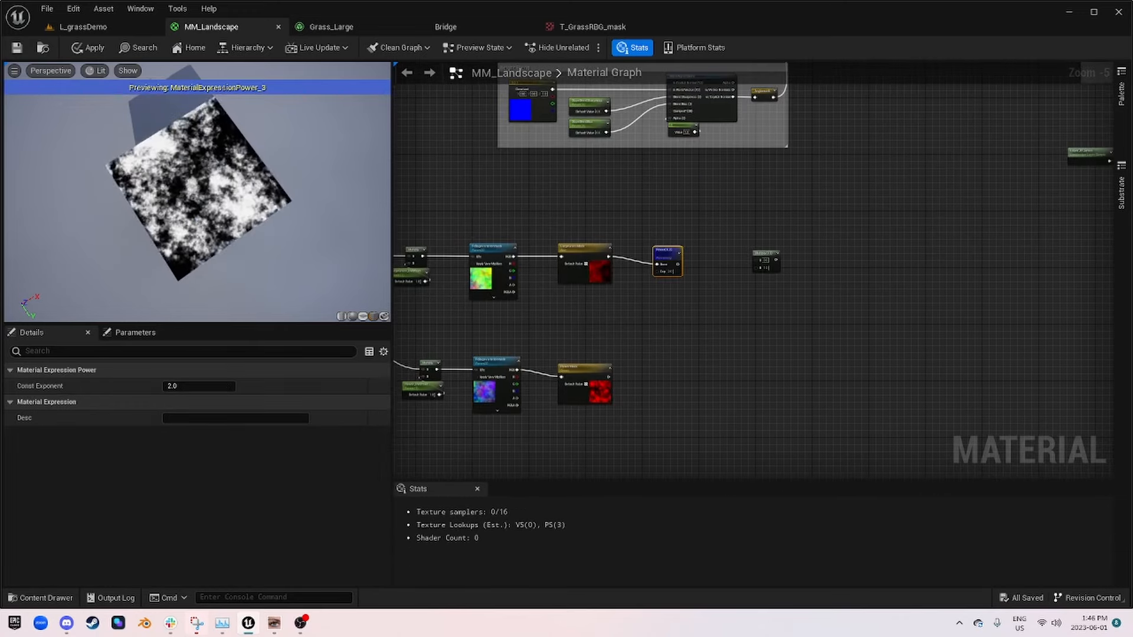
Step: Set the Power node's constant exponent to 5 and line the node up with LargeGrassMask's output
scroll(198, 192, up, 5)
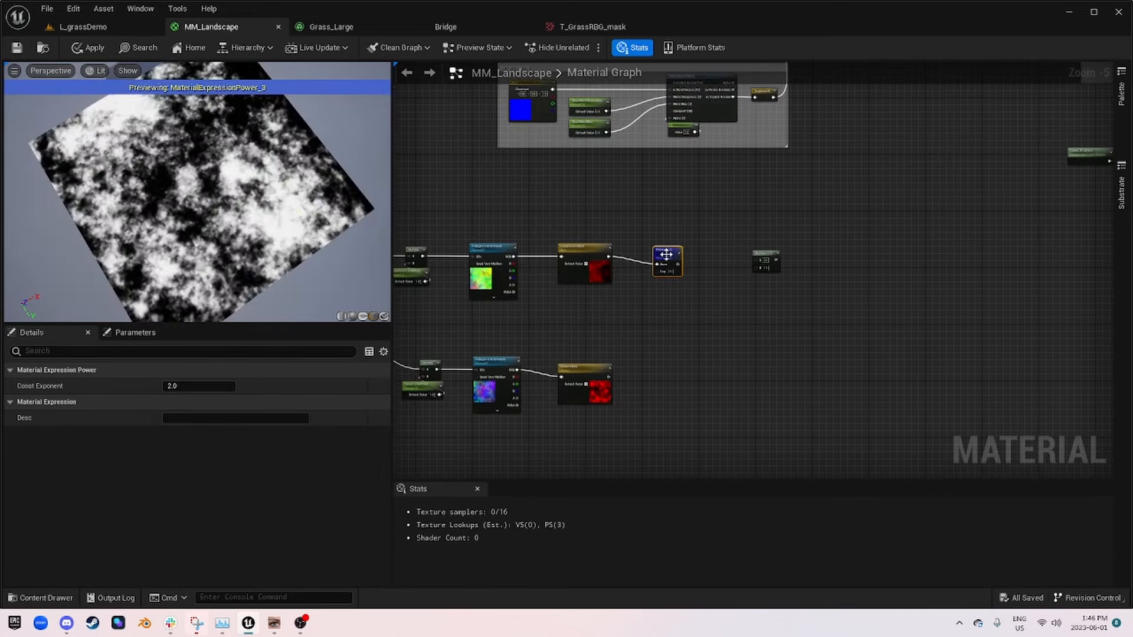
click(189, 386)
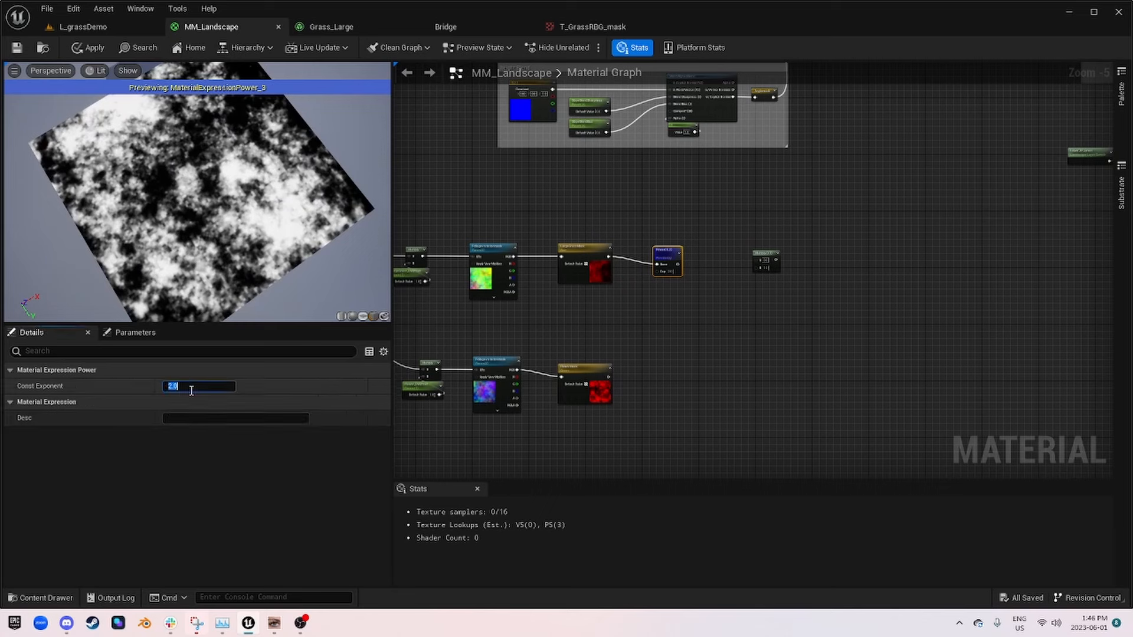
text(5)
key(Return)
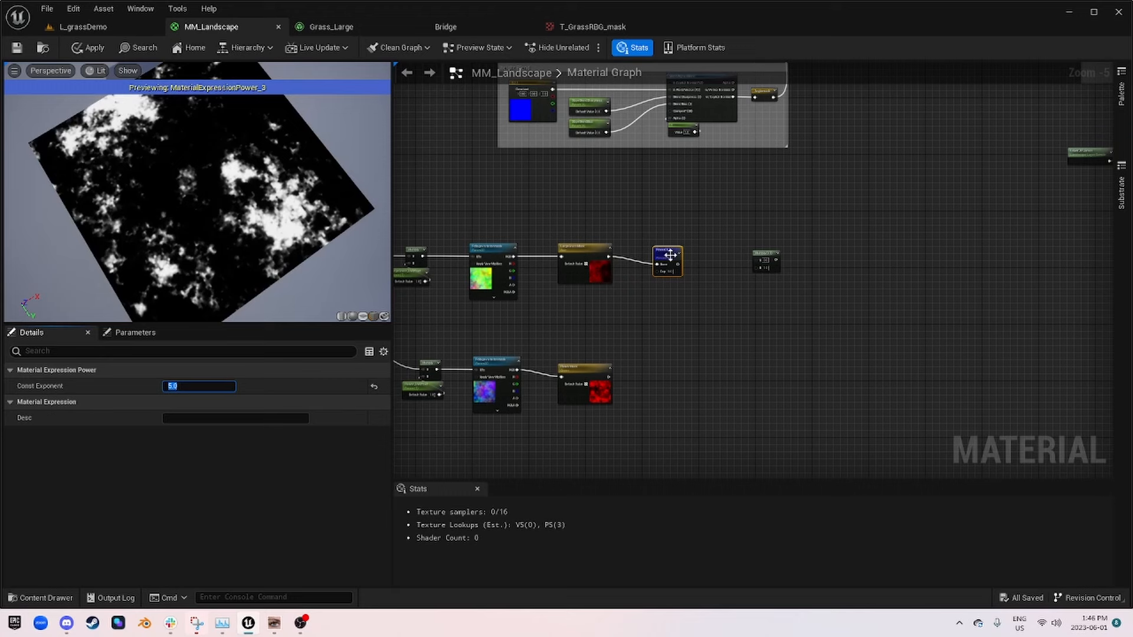
drag(671, 255, 688, 248)
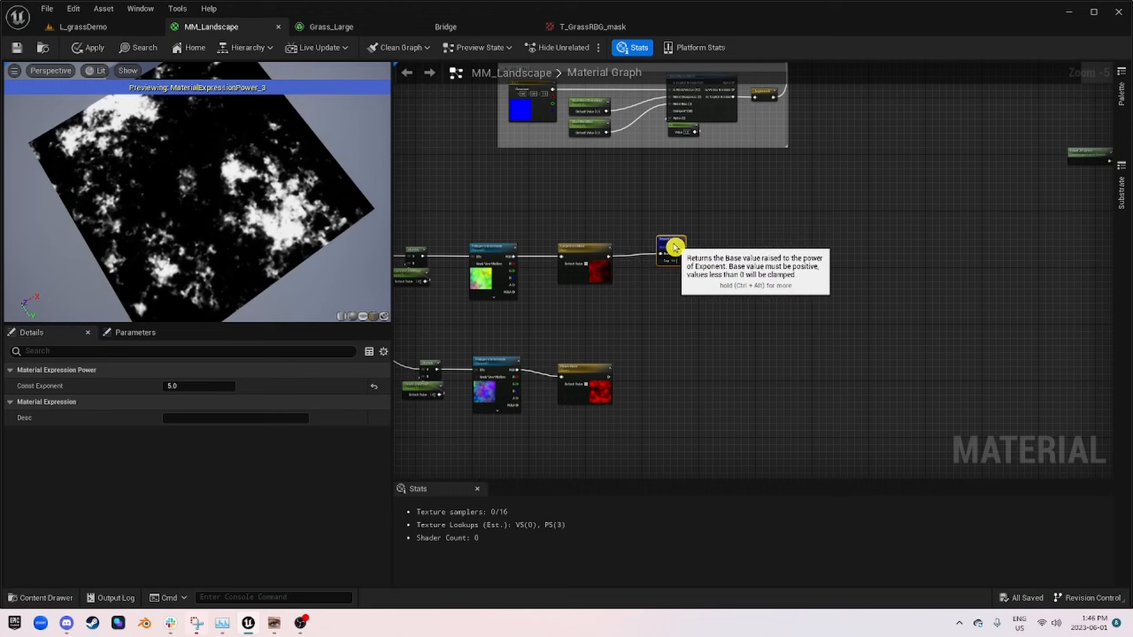
Step: Try constant exponents of 1 and 1.5 on the Power node and restore its exponent to 2
click(185, 383)
text(1)
key(Return)
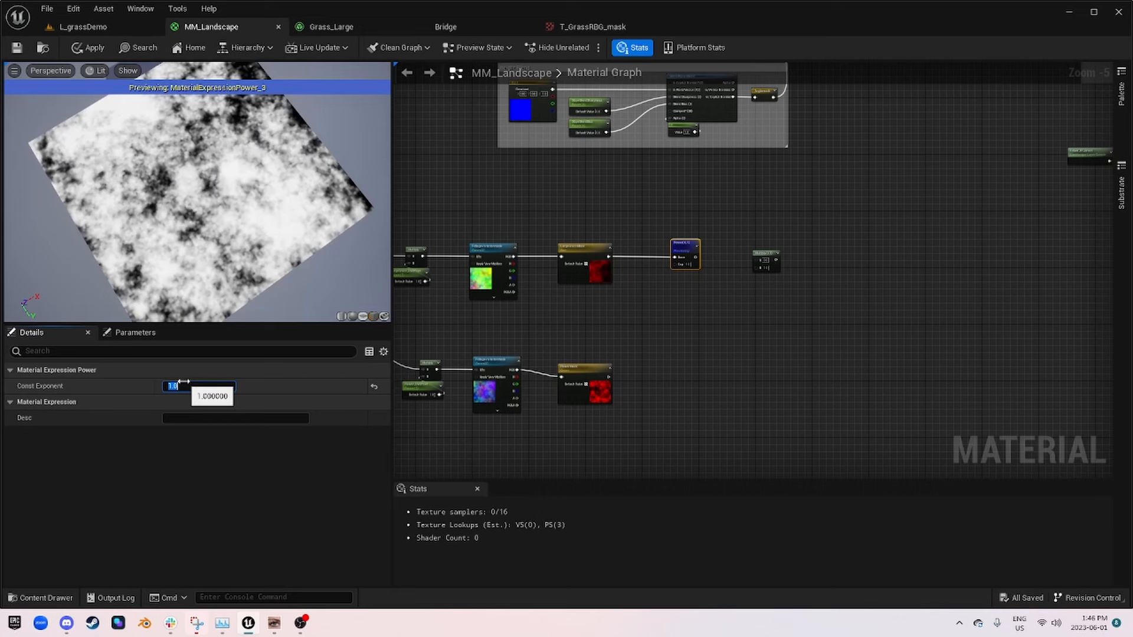
text(.5)
key(Return)
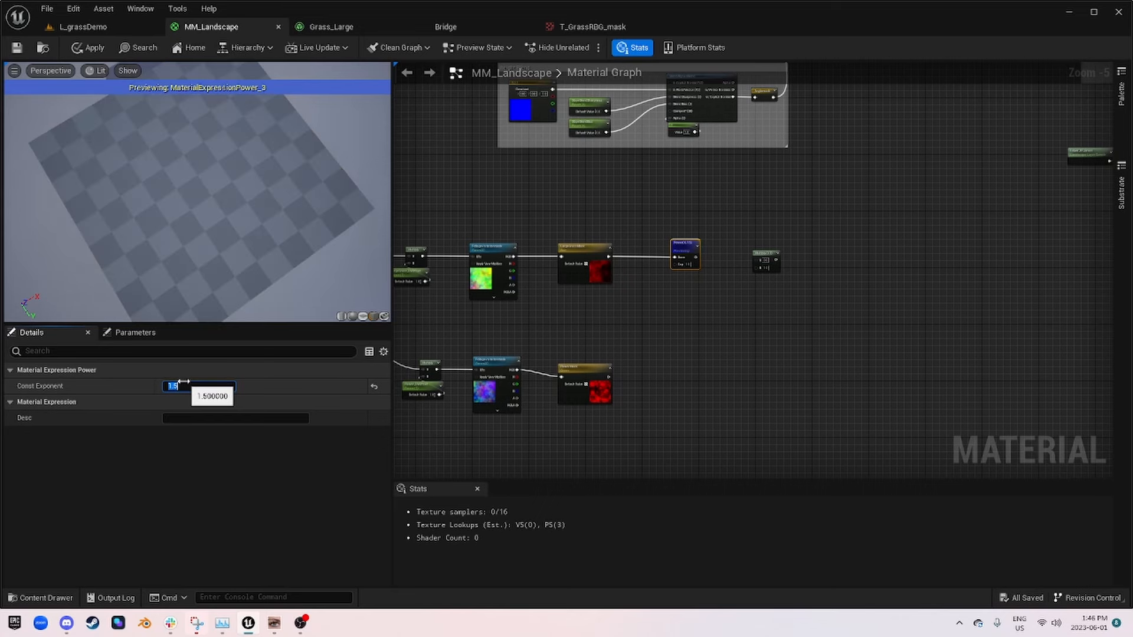
key(Return)
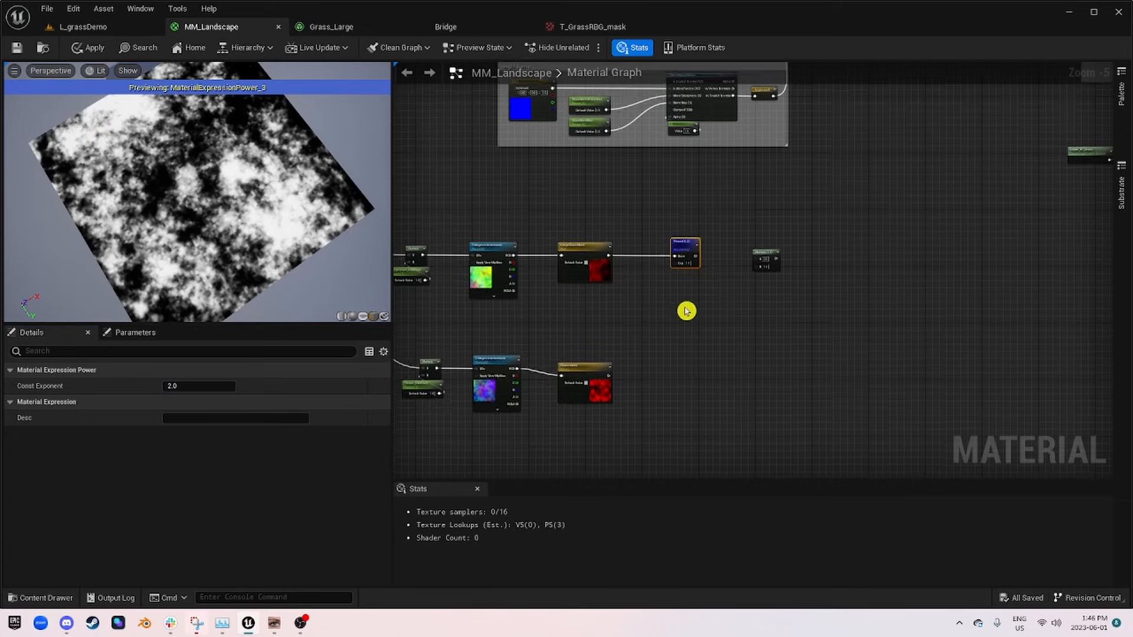
Step: Add a CheapContrast node below Power, connect LargeGrassMask to its In input, and preview it
scroll(685, 308, up, 5)
right_click(667, 255)
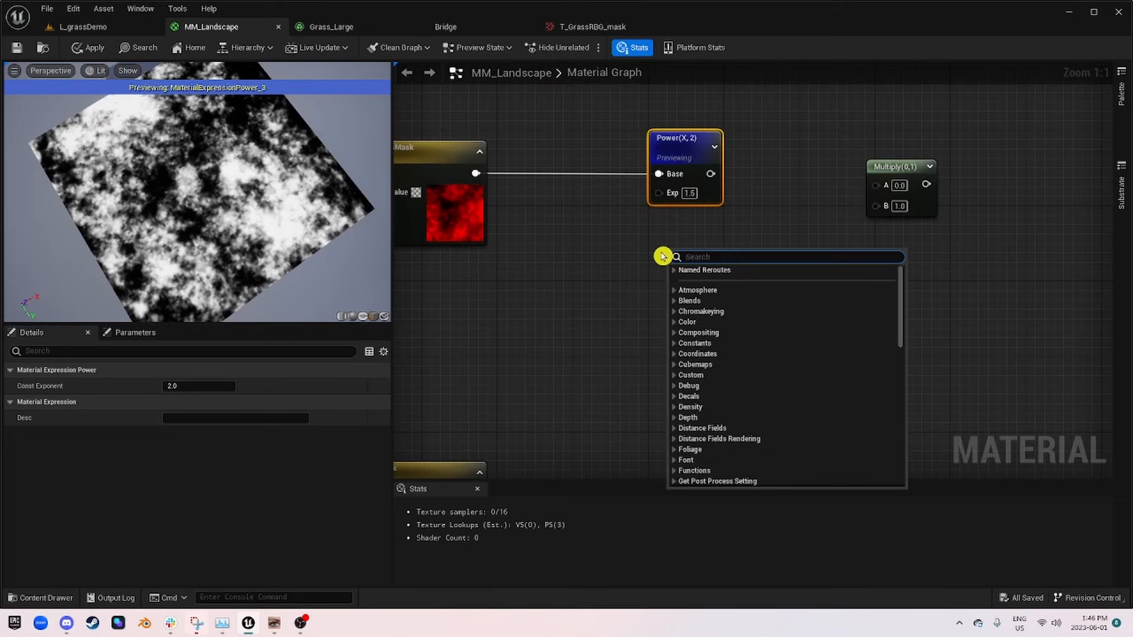
text(cheap)
key(Return)
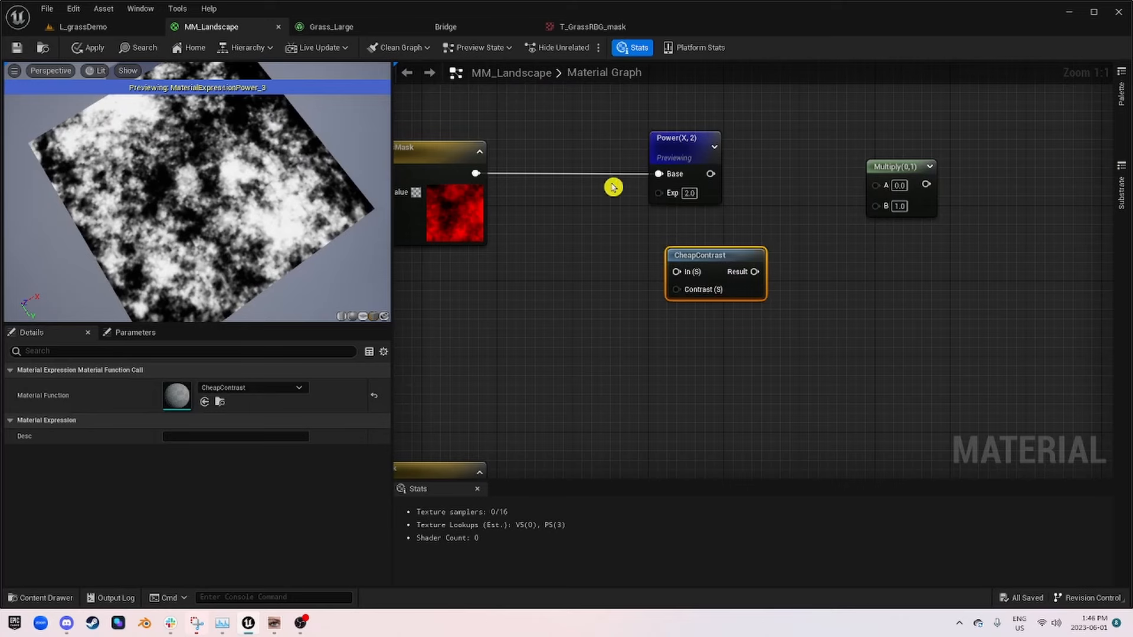
drag(476, 174, 679, 271)
right_click(709, 273)
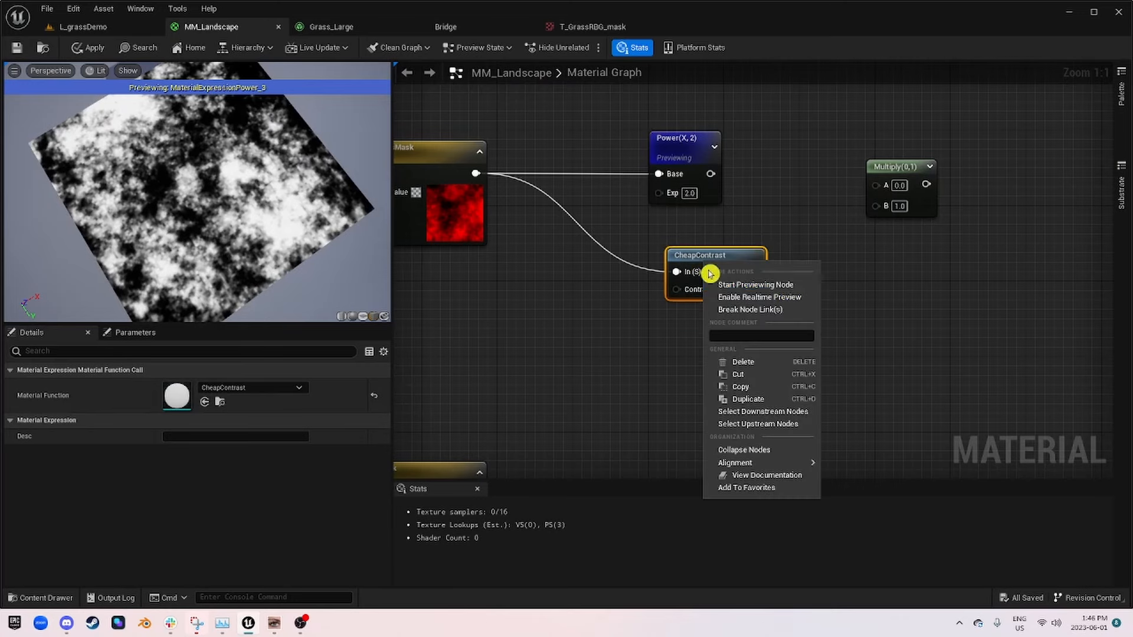
click(785, 285)
Step: Add a Constant node wired to CheapContrast's Contrast input and set its value to 0.5
right_drag(539, 308, 629, 289)
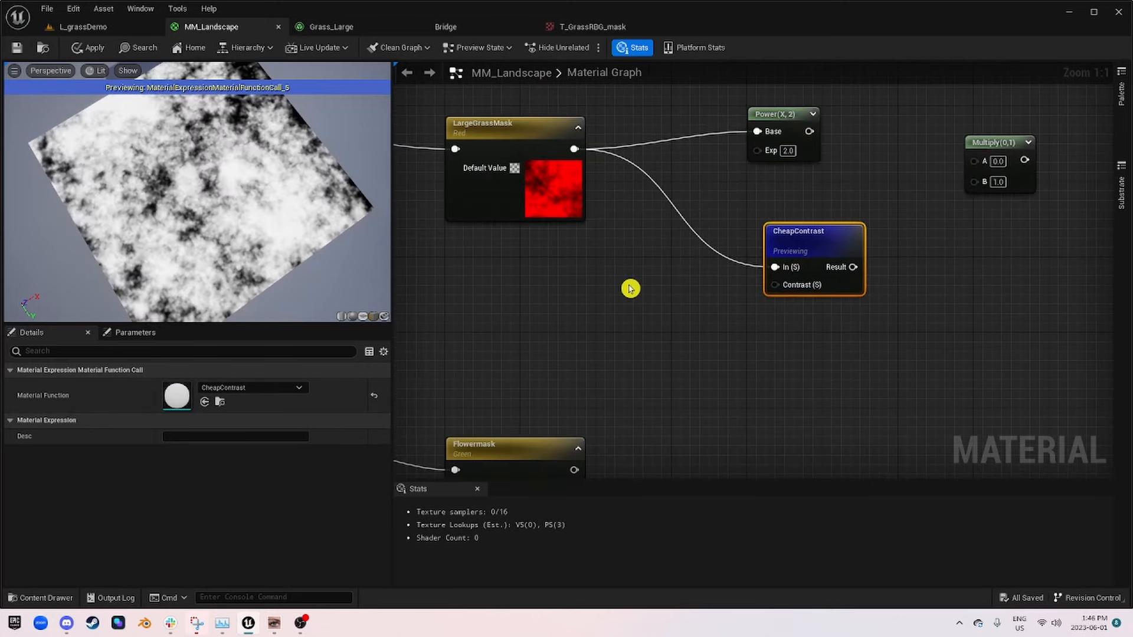
click(630, 288)
drag(697, 310, 777, 286)
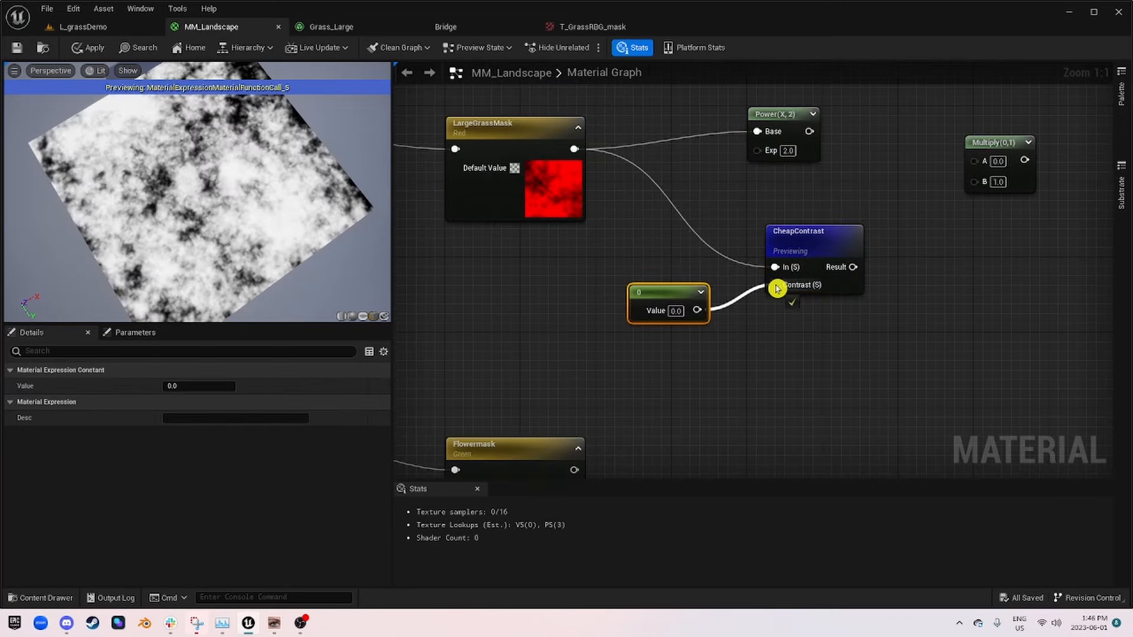
click(676, 310)
text(0.5)
key(Return)
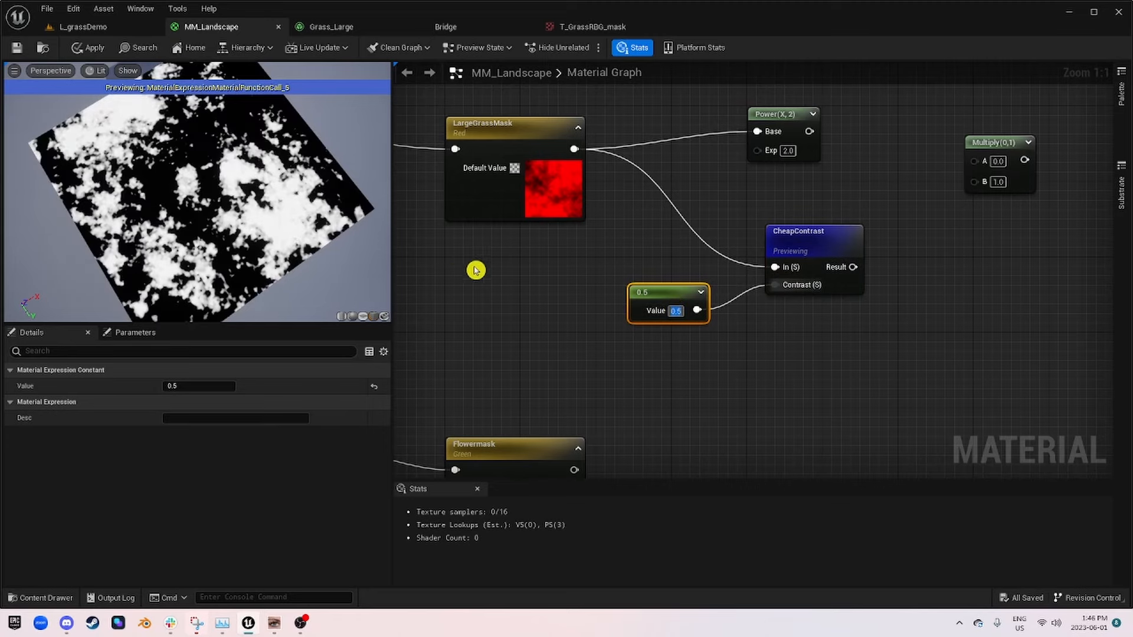
Step: Try contrast values of 0.25 and 1 in the Constant node feeding CheapContrast
drag(257, 244, 108, 220)
click(213, 386)
text(0.25)
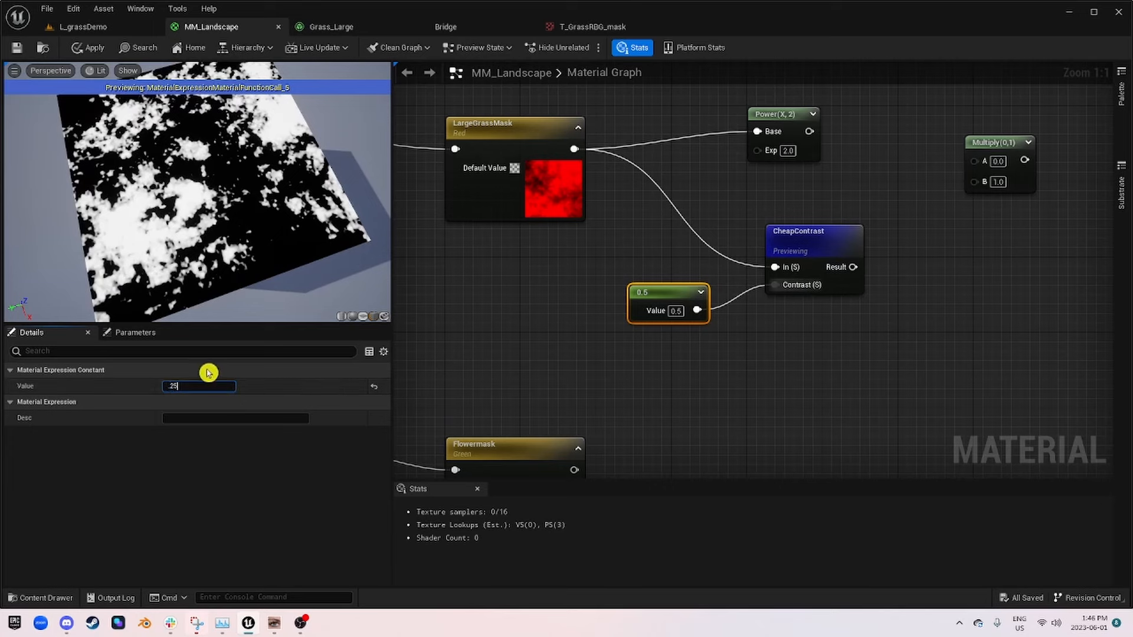
key(Return)
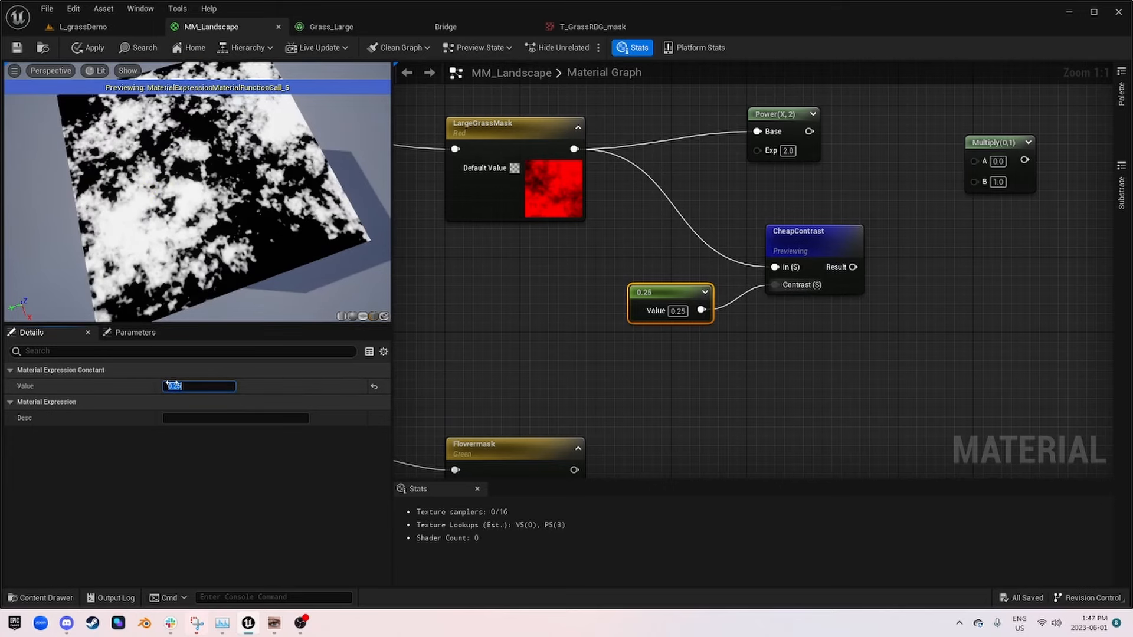
text(1)
key(Return)
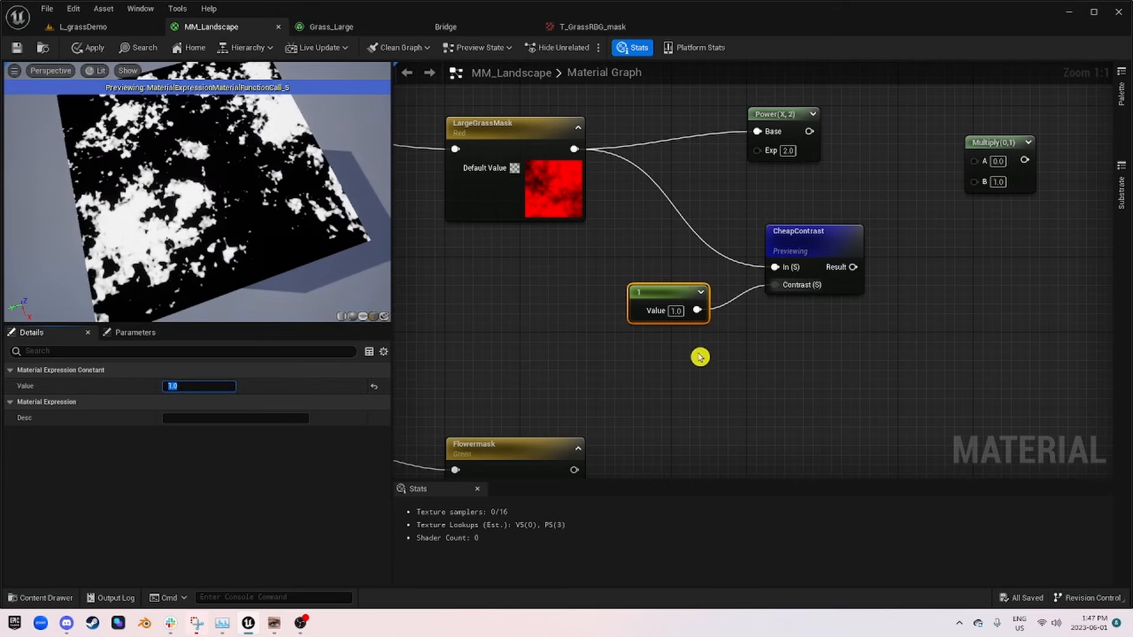
Step: Delete the Constant node and the CheapContrast node
click(645, 303)
key(Delete)
click(797, 233)
key(Delete)
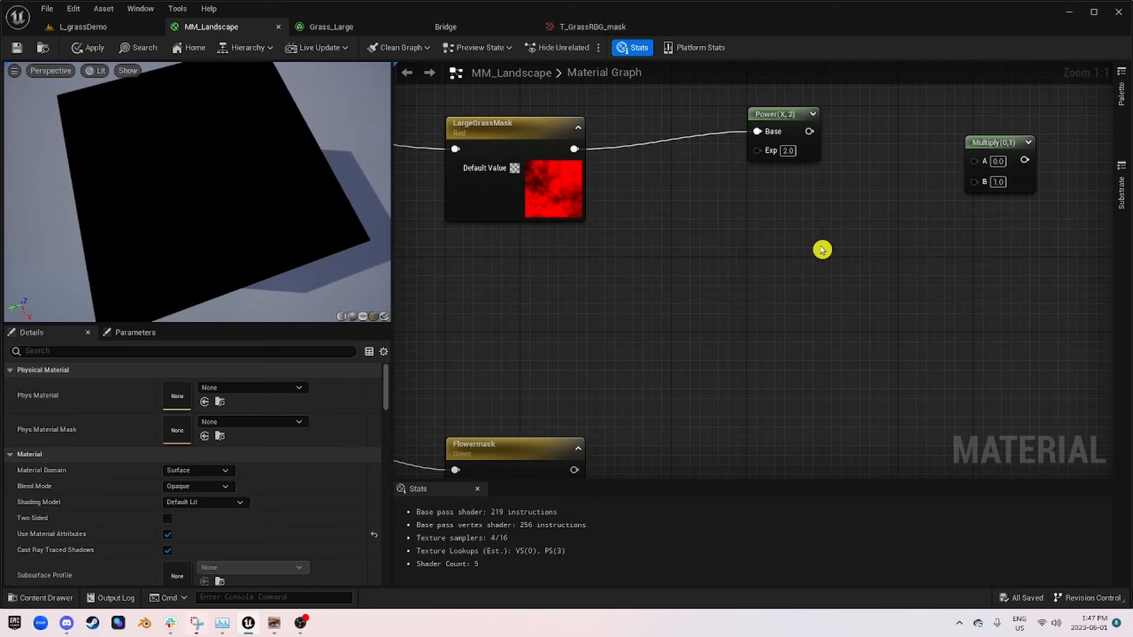
Step: Reposition the Power node level with LargeGrassMask's output, leaving room between them for a parameter
right_drag(822, 249, 647, 365)
drag(607, 236, 645, 256)
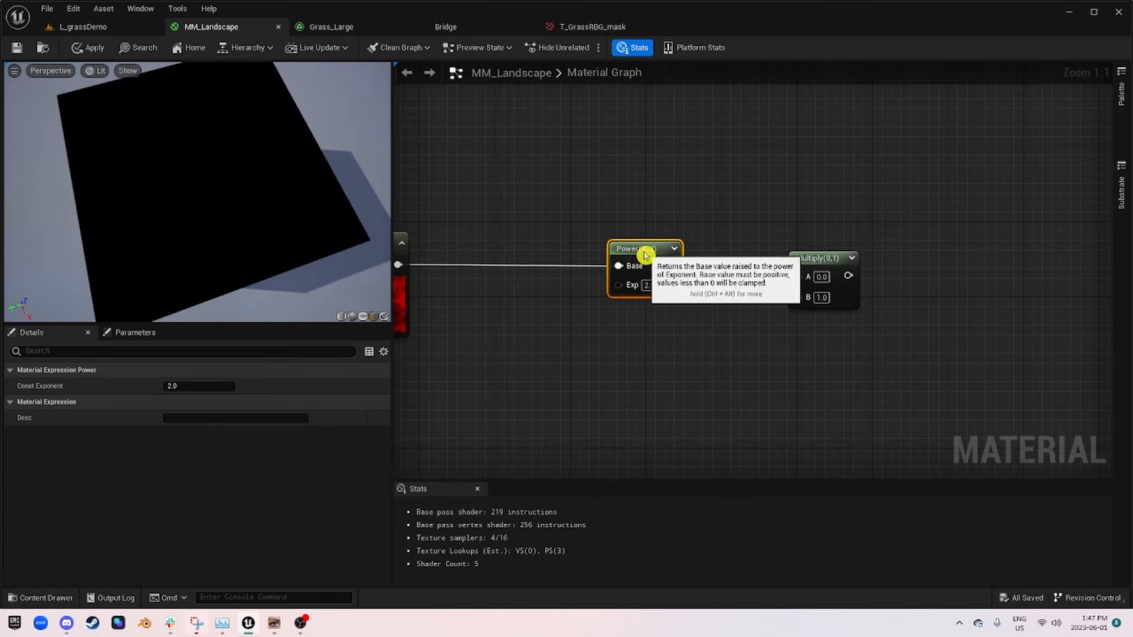
right_drag(646, 255, 599, 268)
right_click(666, 274)
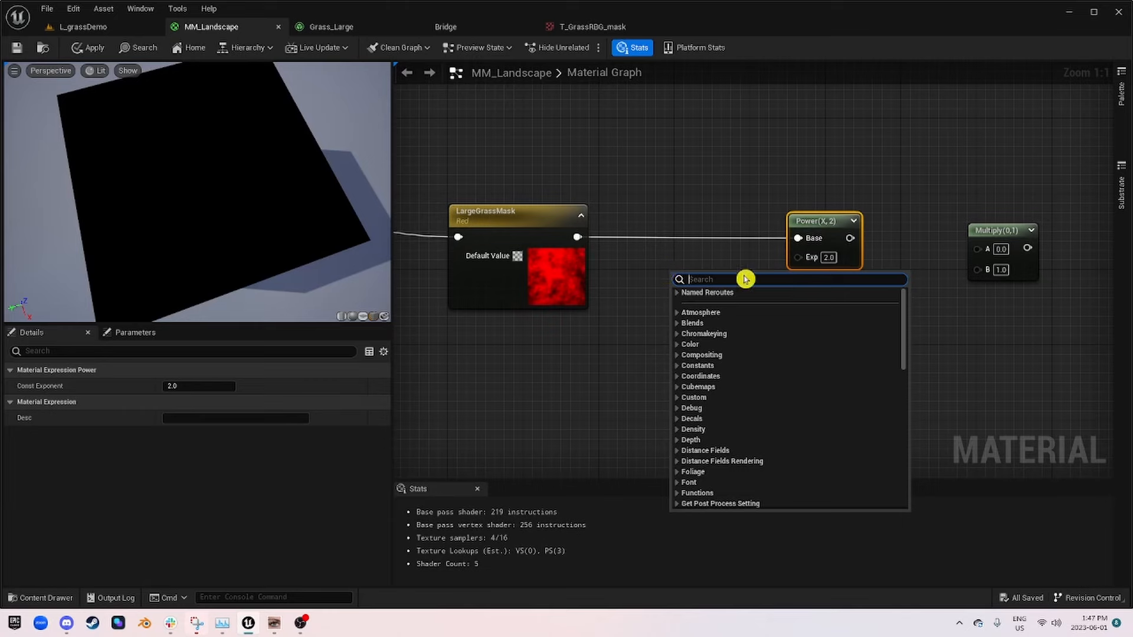
Step: Copy the LargeGrass_UVOffset parameter to the gap between LargeGrassMask and Power and rename the copy LargeGrass_Contrast
right_drag(569, 280, 963, 174)
click(438, 205)
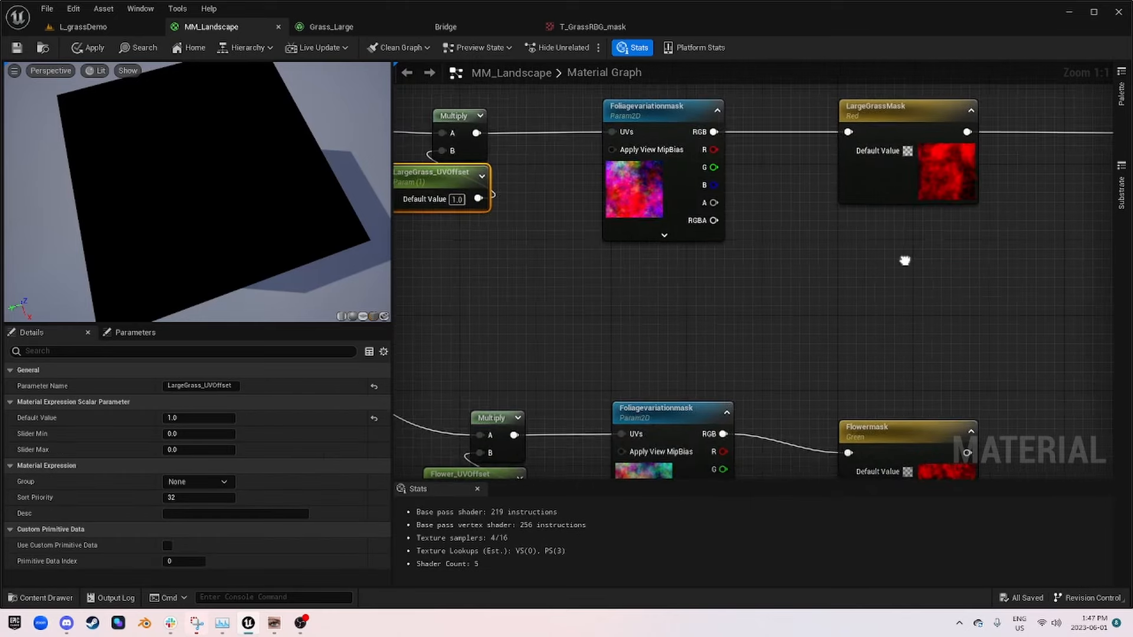
right_drag(903, 258, 643, 326)
click(556, 276)
key(ctrl+v)
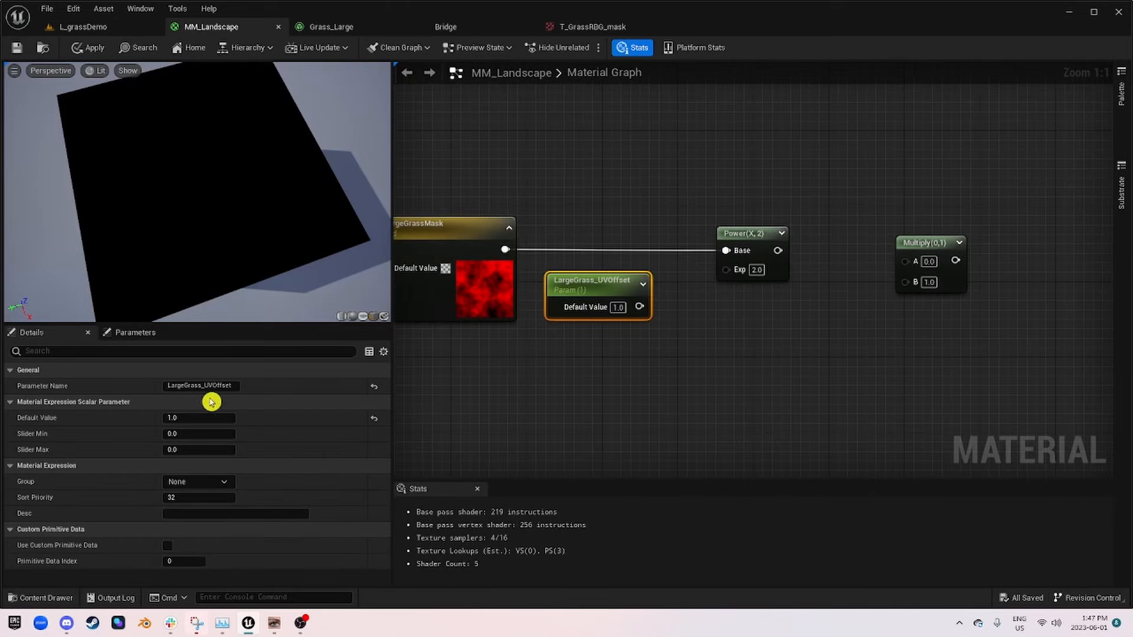
drag(204, 385, 397, 388)
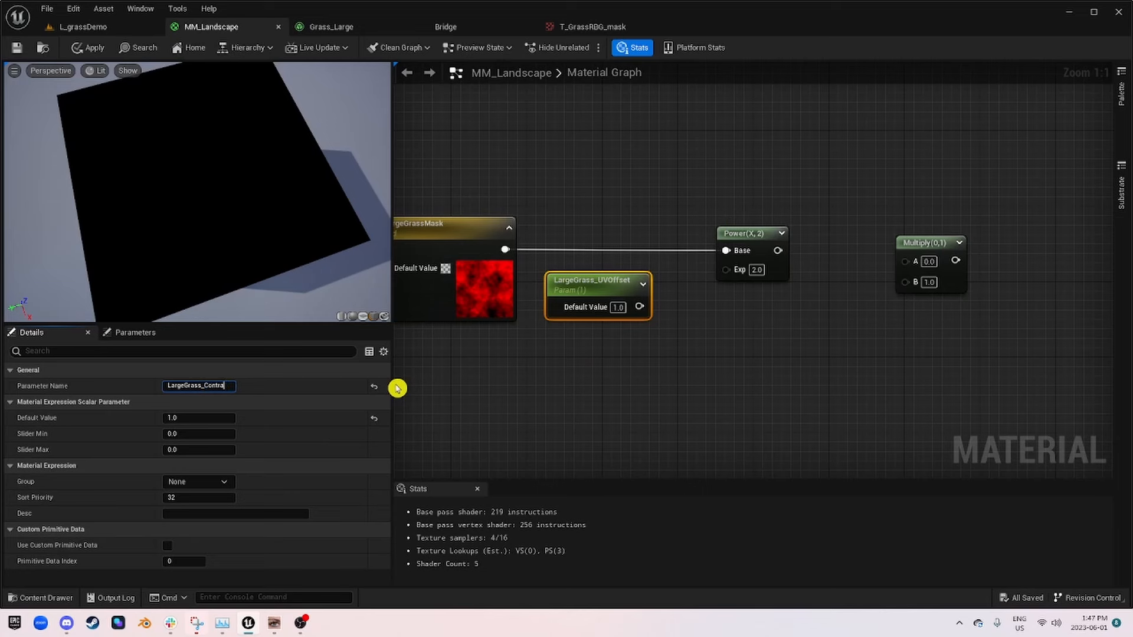
text(Contrast')
key(Return)
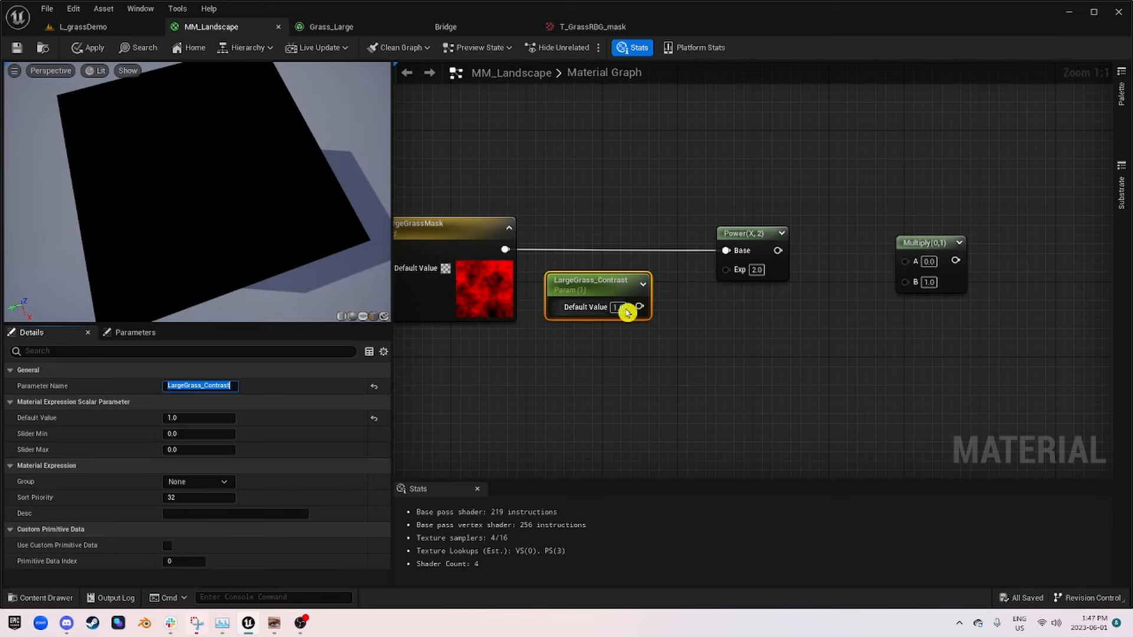
Step: Connect LargeGrass_Contrast to Power's Exp input, and line up Multiply with Power's output connected to its A input
drag(639, 307, 741, 267)
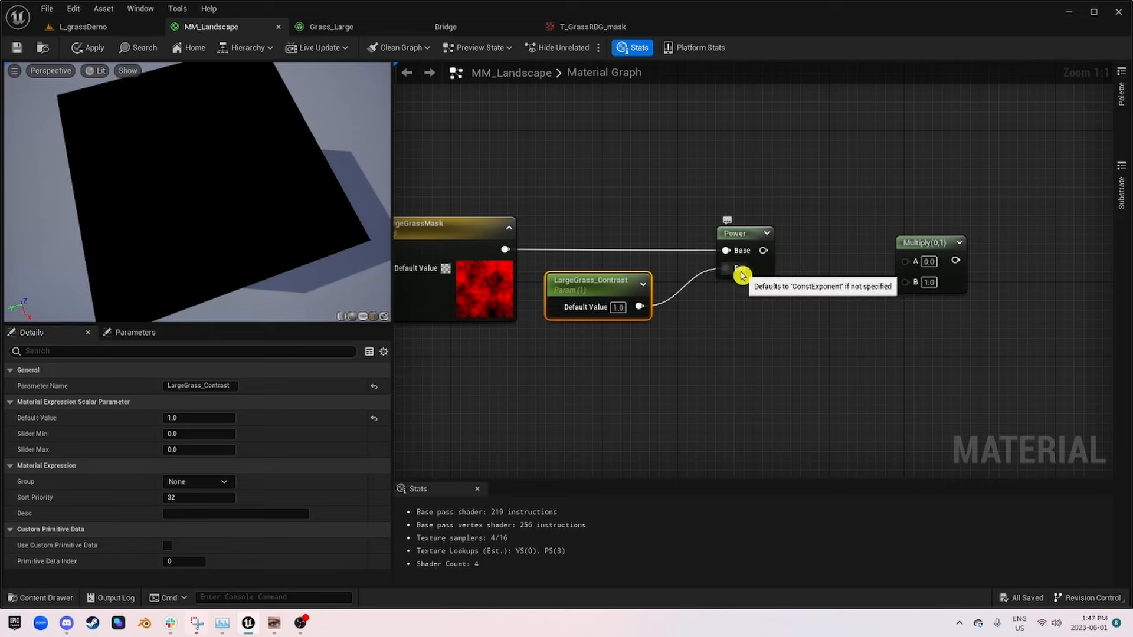
drag(929, 249, 916, 241)
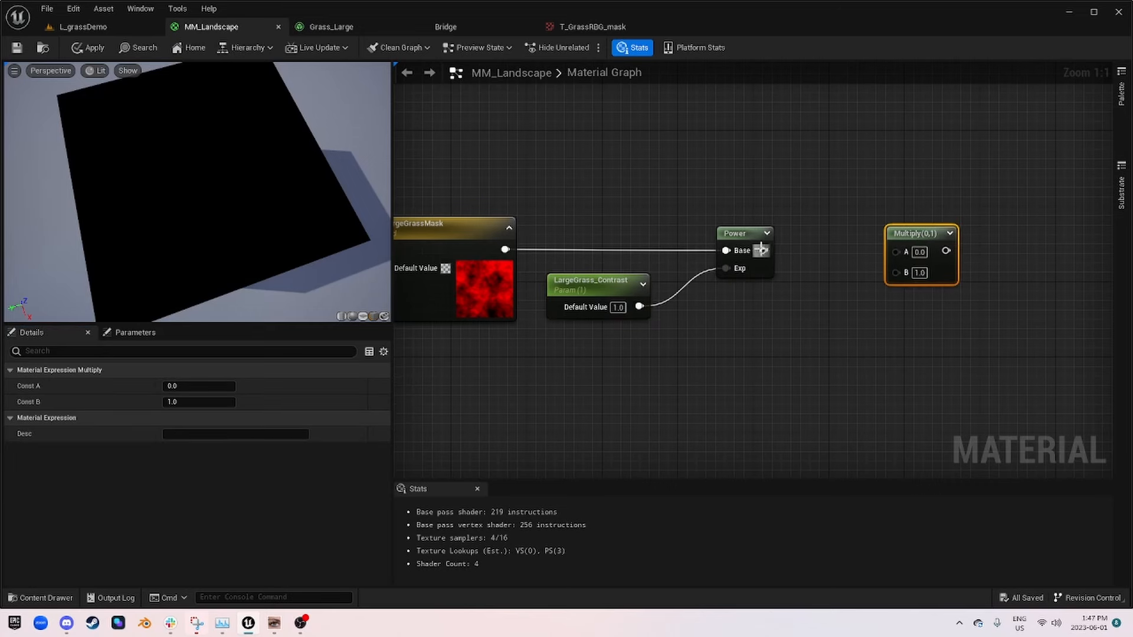
drag(764, 251, 896, 251)
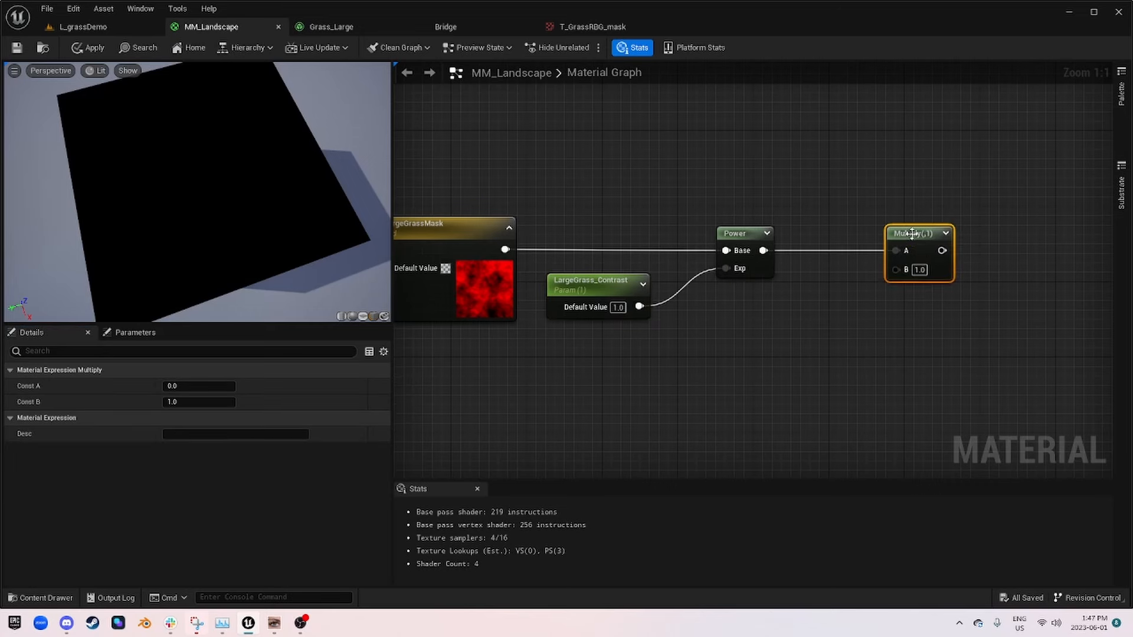
Step: Duplicate the LargeGrass_Contrast parameter below the Power node and rename the copy LargeGrass_Strength
click(602, 283)
key(ctrl+w)
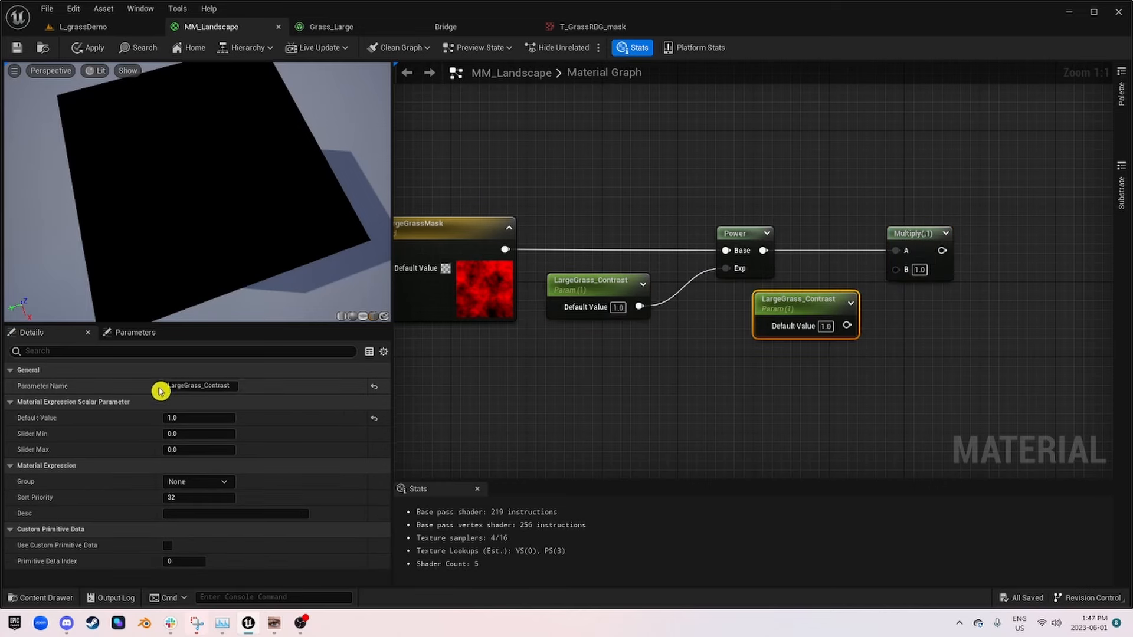
double_click(210, 386)
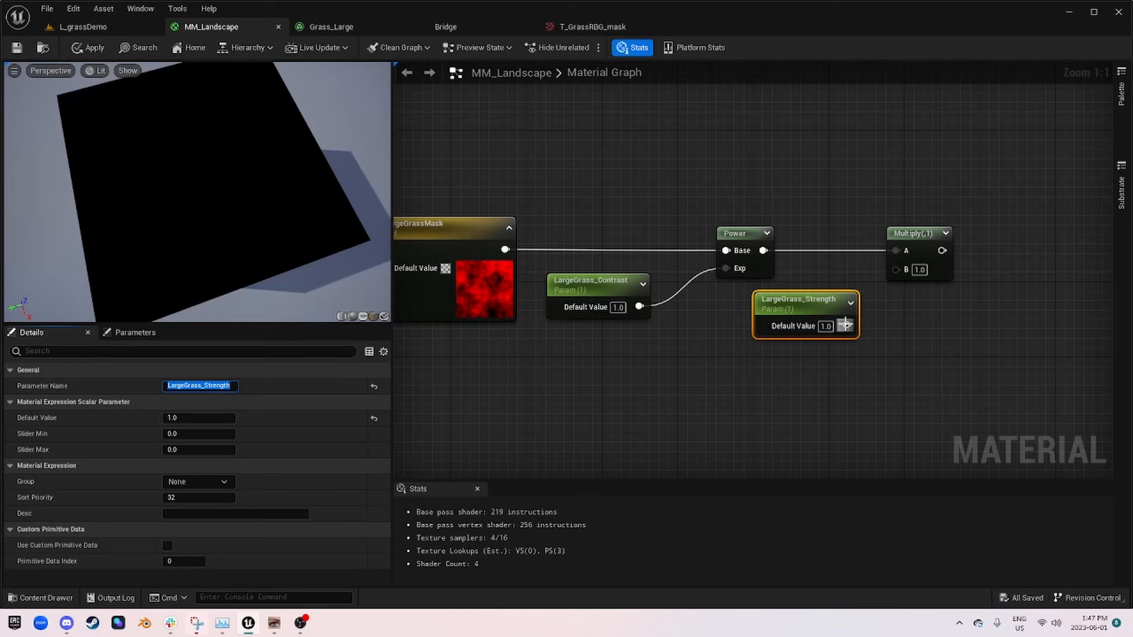
Step: Connect LargeGrass_Strength to Multiply's B input and space the two nodes out
drag(845, 324, 897, 270)
drag(796, 314, 815, 305)
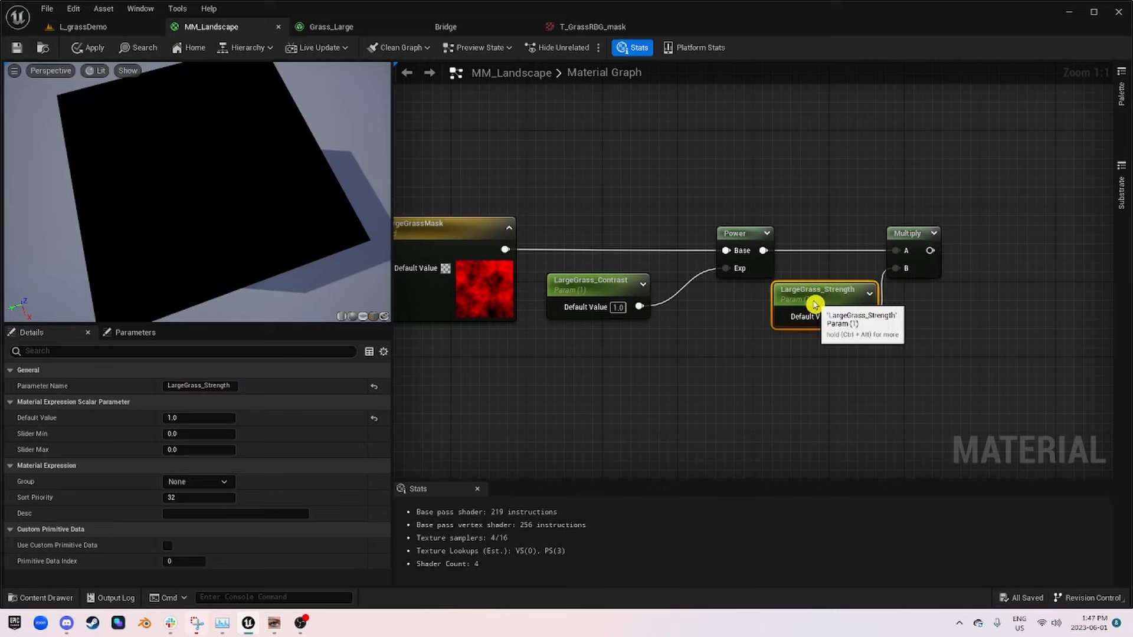
right_drag(815, 304, 555, 314)
drag(655, 244, 717, 243)
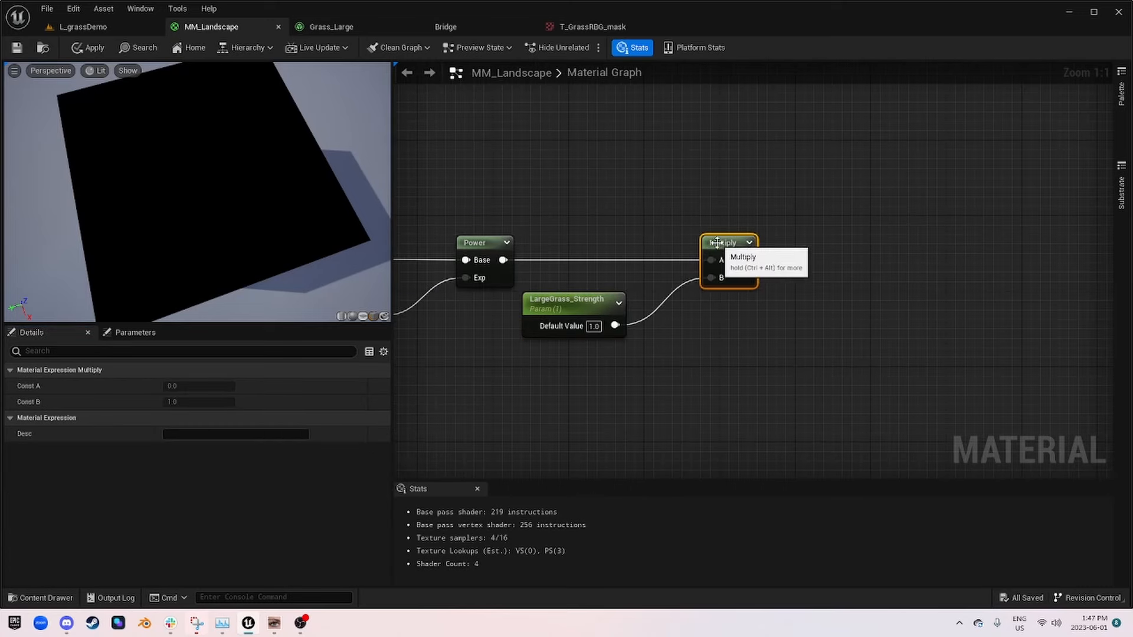
scroll(717, 243, down, 4)
right_drag(898, 232, 440, 342)
scroll(595, 245, up, 4)
drag(535, 201, 964, 295)
scroll(795, 290, down, 5)
right_drag(481, 365, 822, 272)
scroll(739, 295, up, 5)
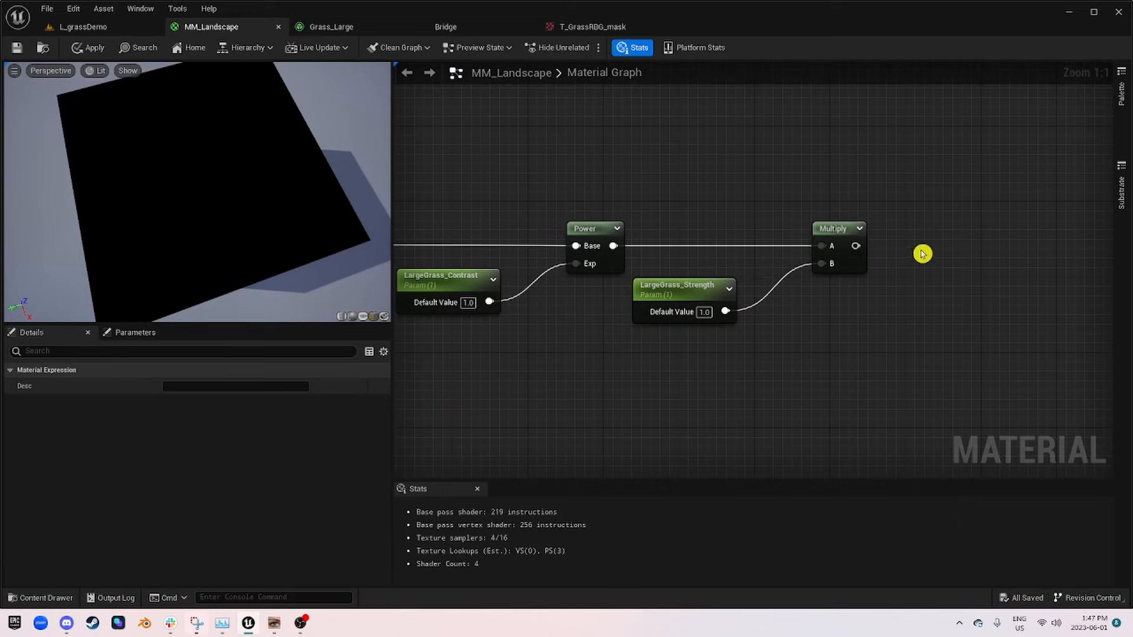
Step: Add a Named Reroute Declaration node to Multiply's output and line it up beside Multiply
scroll(923, 254, down, 5)
drag(520, 303, 604, 300)
scroll(567, 295, up, 5)
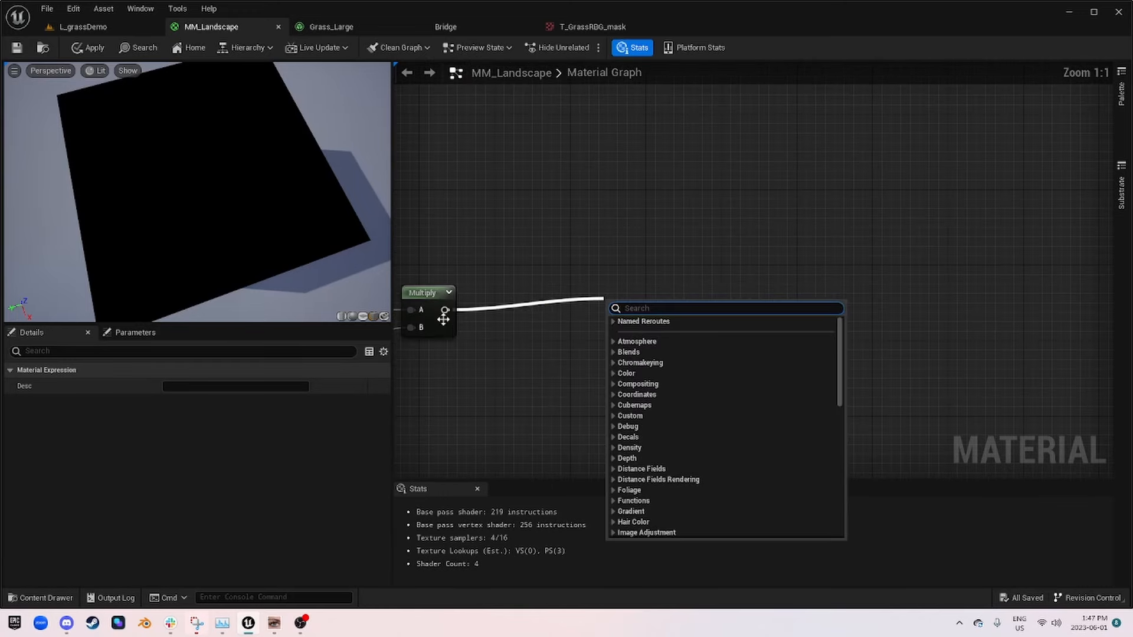
drag(446, 310, 477, 317)
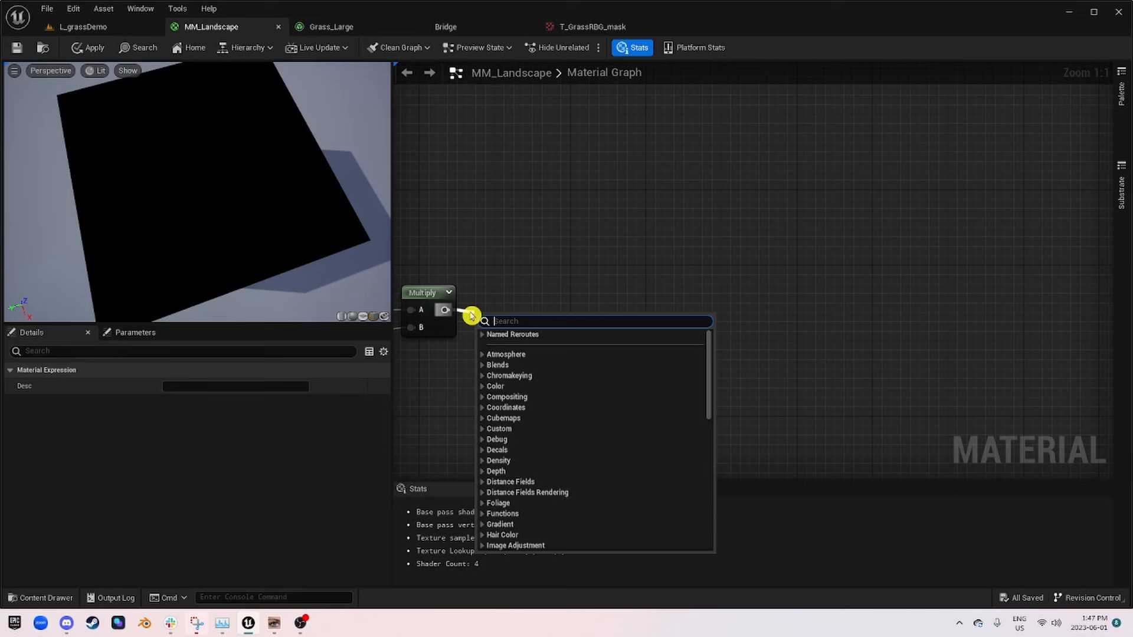
text(name)
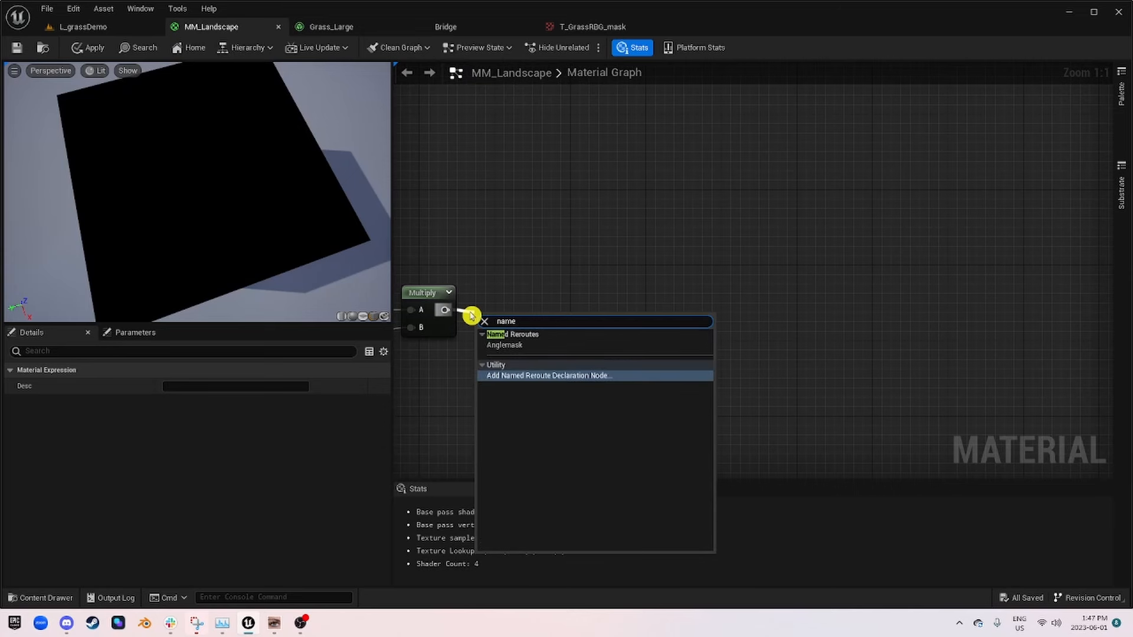
key(Return)
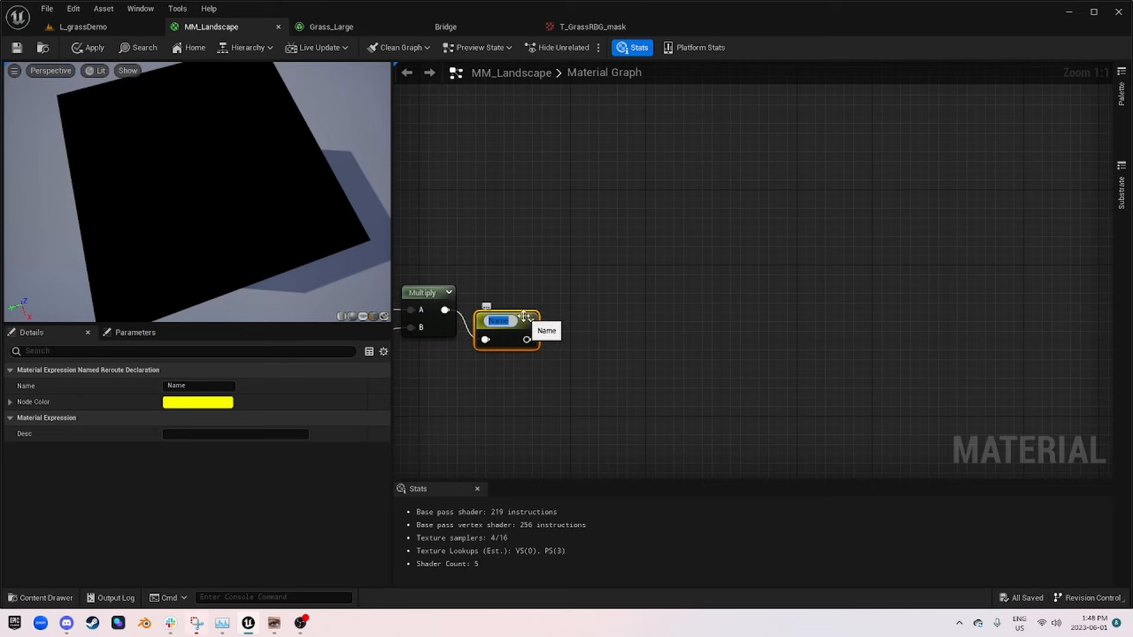
click(597, 291)
drag(497, 317, 500, 297)
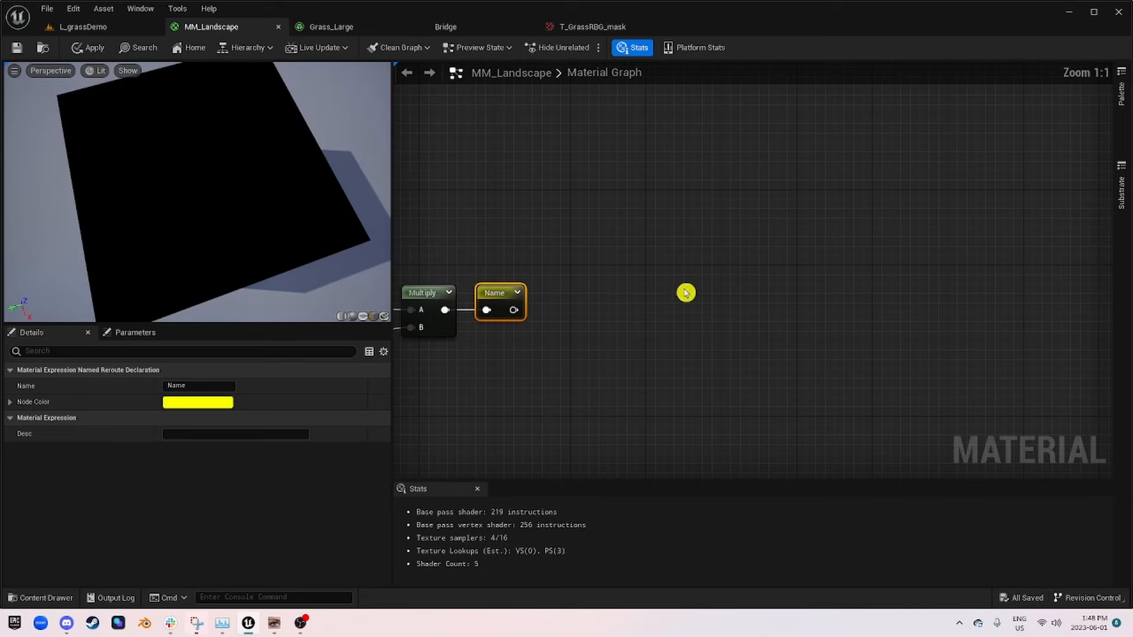
Step: Rename the named reroute on Multiply's output LargeGrassmask
scroll(688, 294, down, 2)
right_drag(785, 283, 183, 421)
scroll(549, 284, up, 2)
right_click(525, 277)
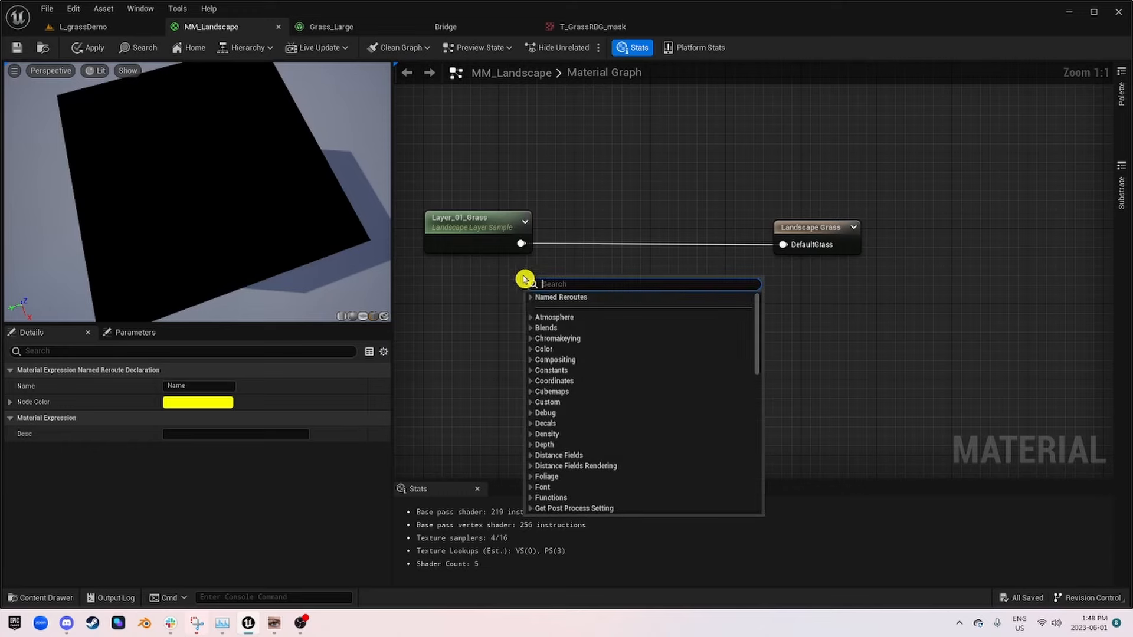
scroll(464, 288, down, 4)
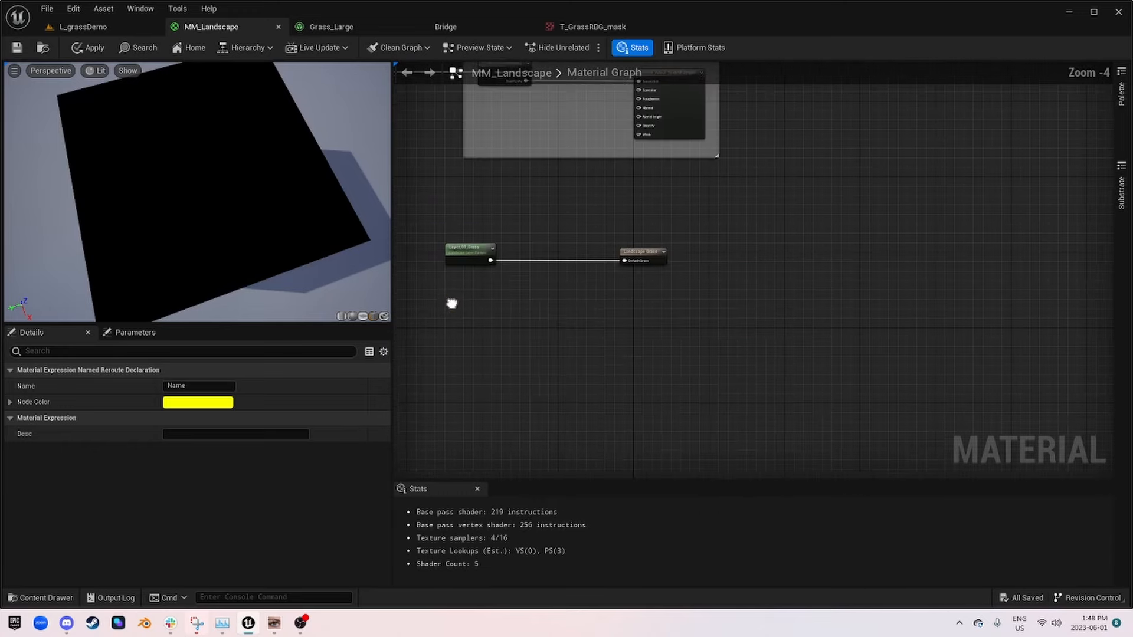
right_drag(452, 304, 897, 189)
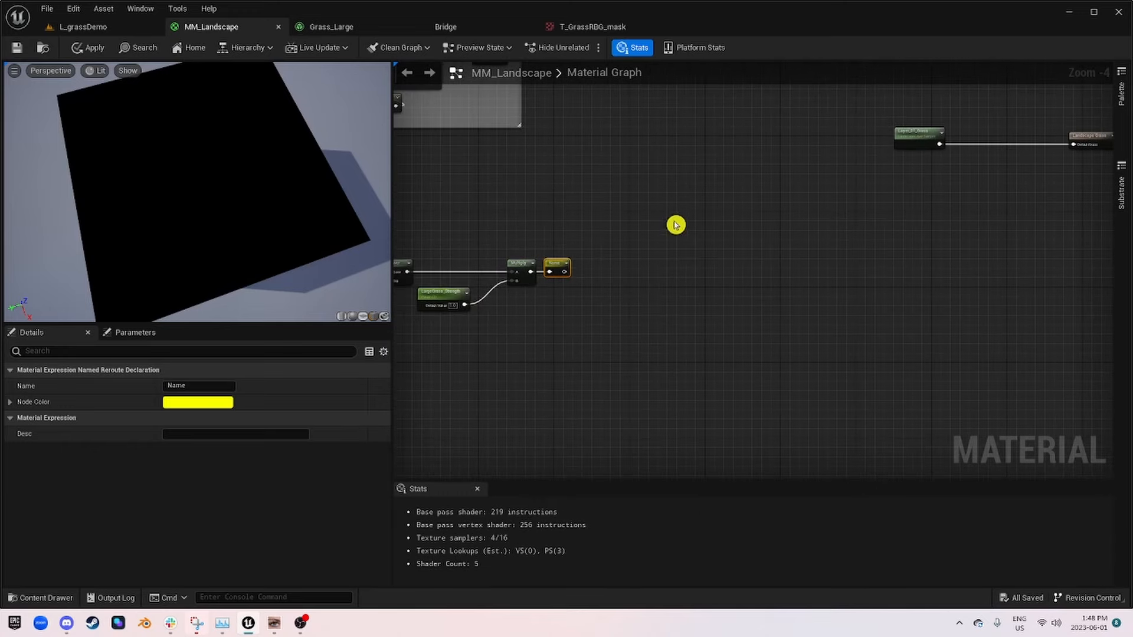
scroll(552, 265, up, 4)
double_click(552, 272)
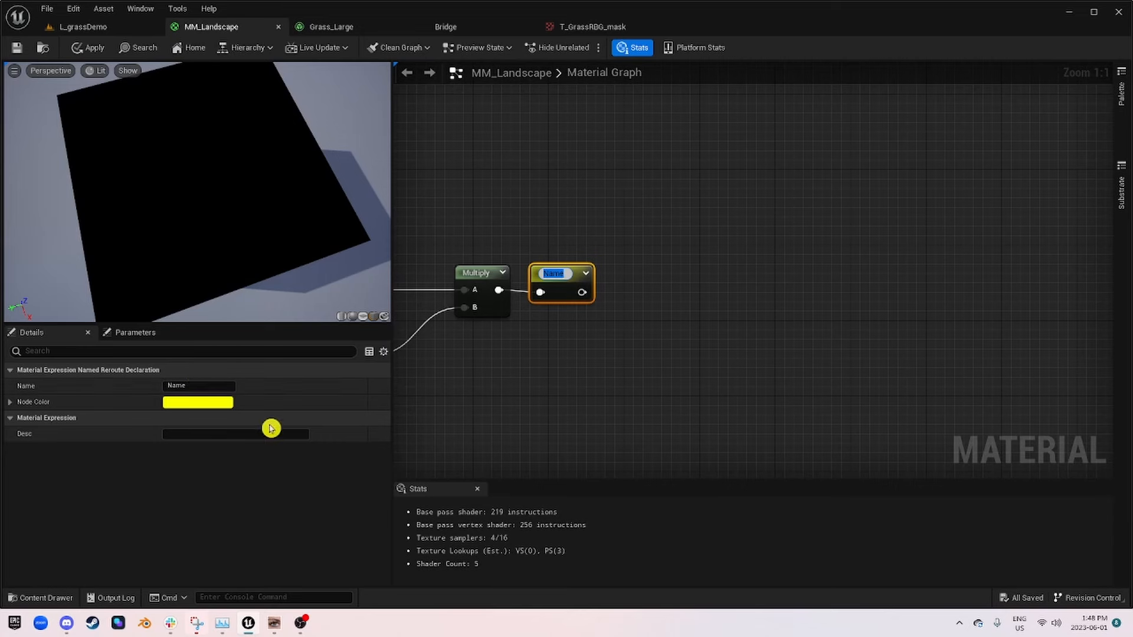
click(204, 385)
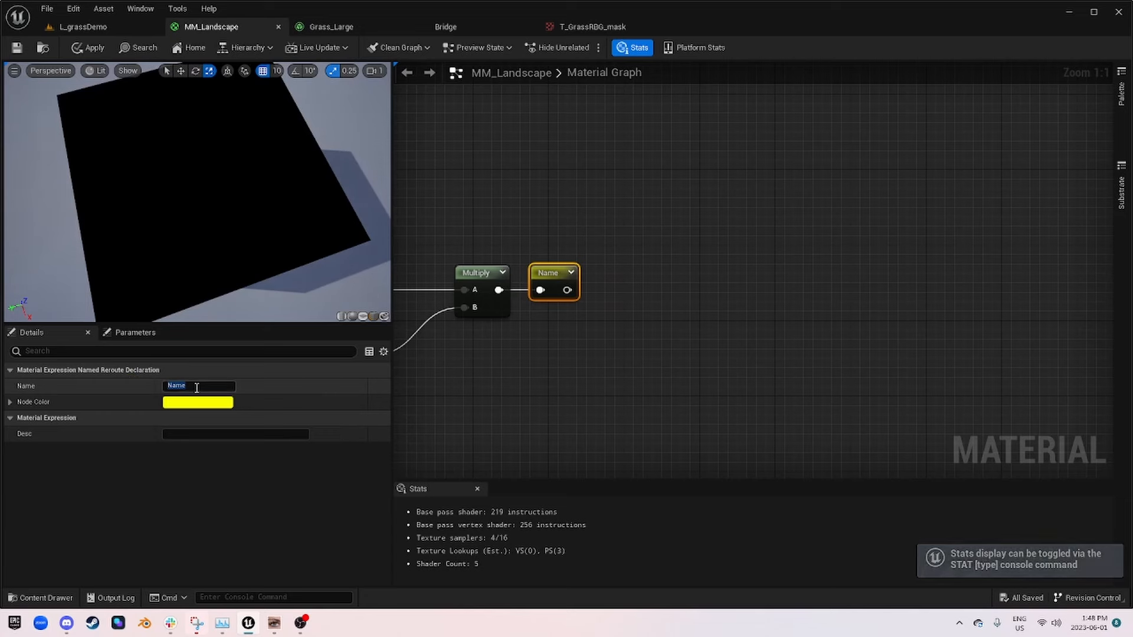
text(4)
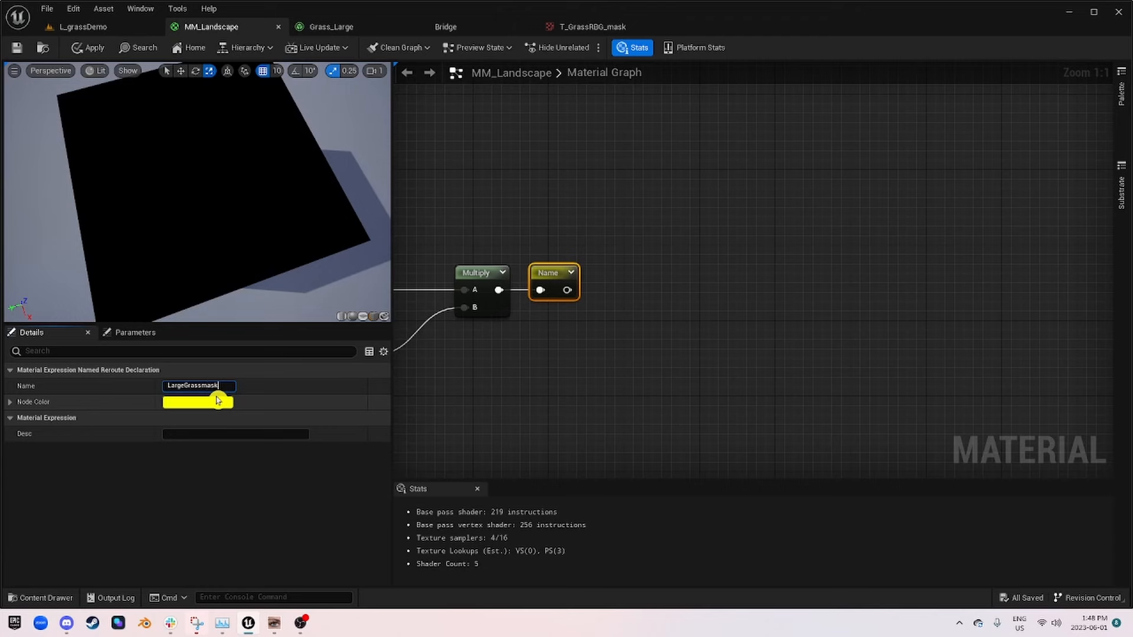
key(Return)
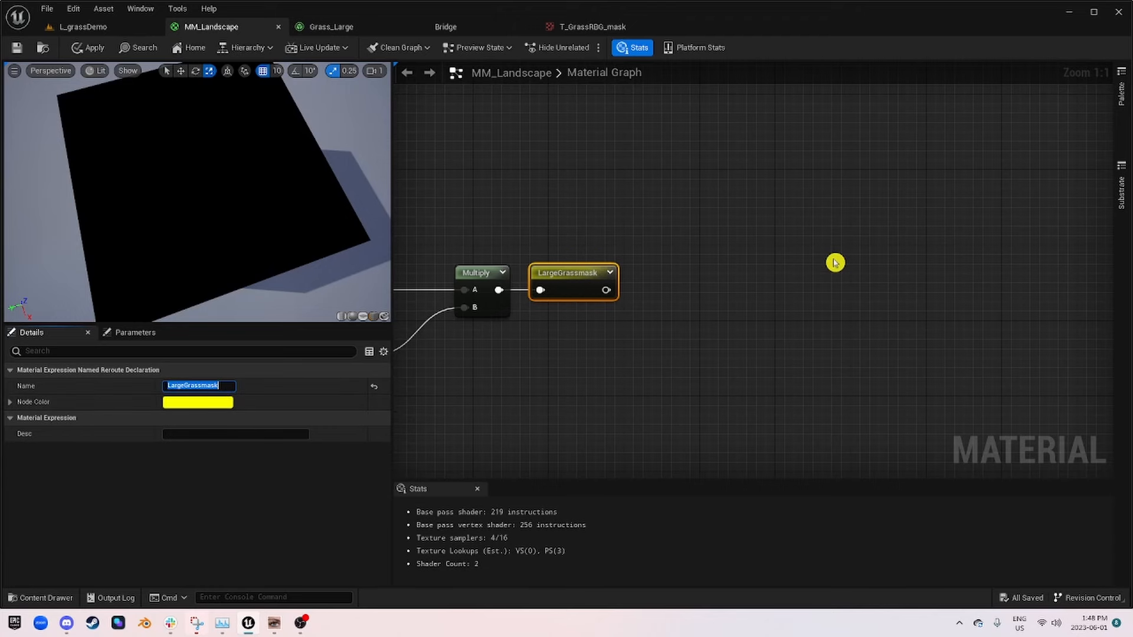
Step: Place a LargeGrassmask named reroute node beneath Layer_01_Grass and align it with that node's edge
right_drag(835, 263, 720, 202)
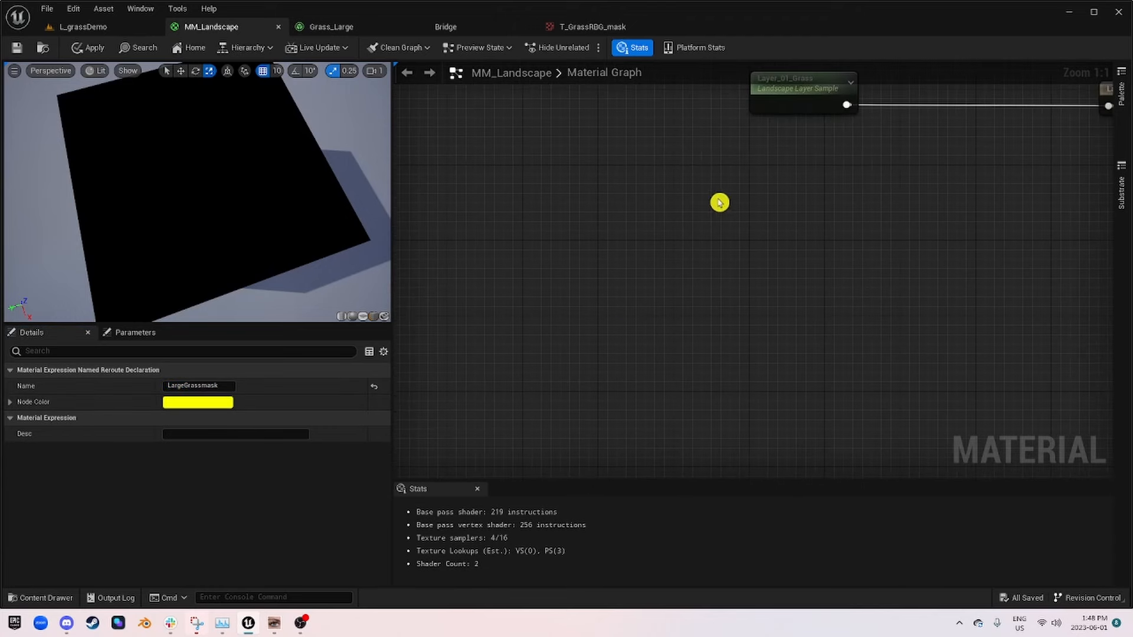
right_click(801, 147)
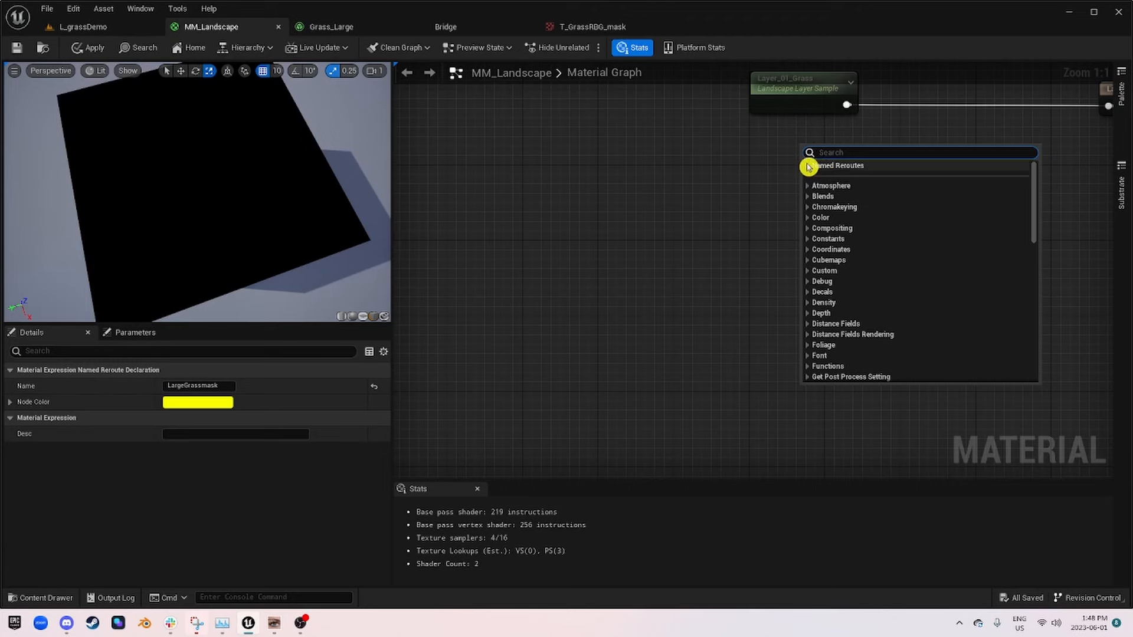
click(808, 166)
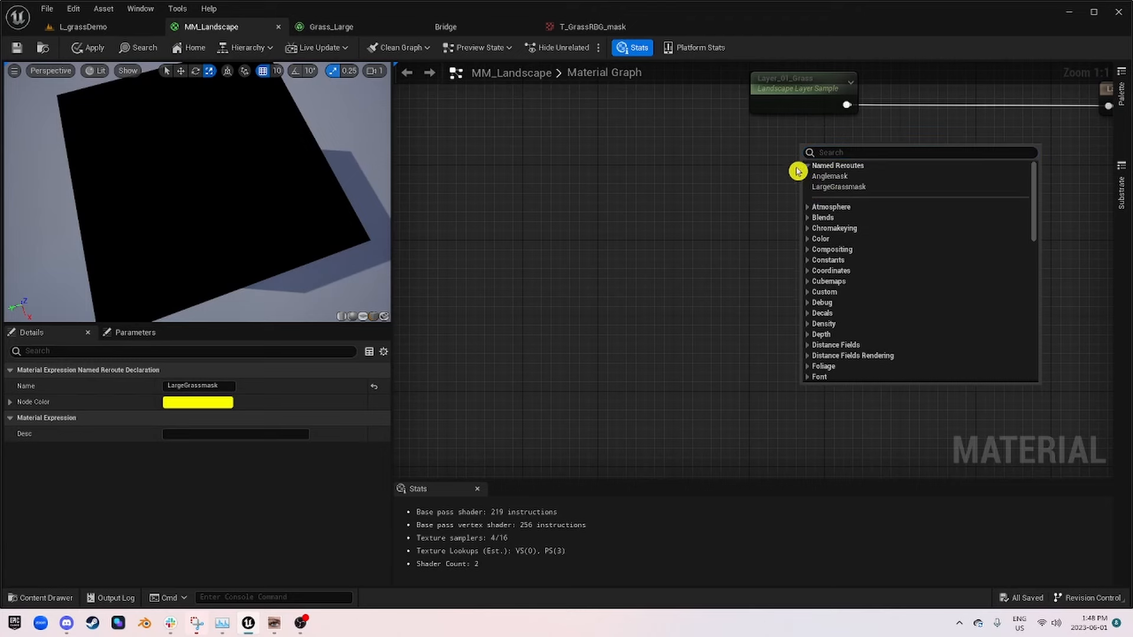
click(902, 189)
right_drag(901, 187, 754, 254)
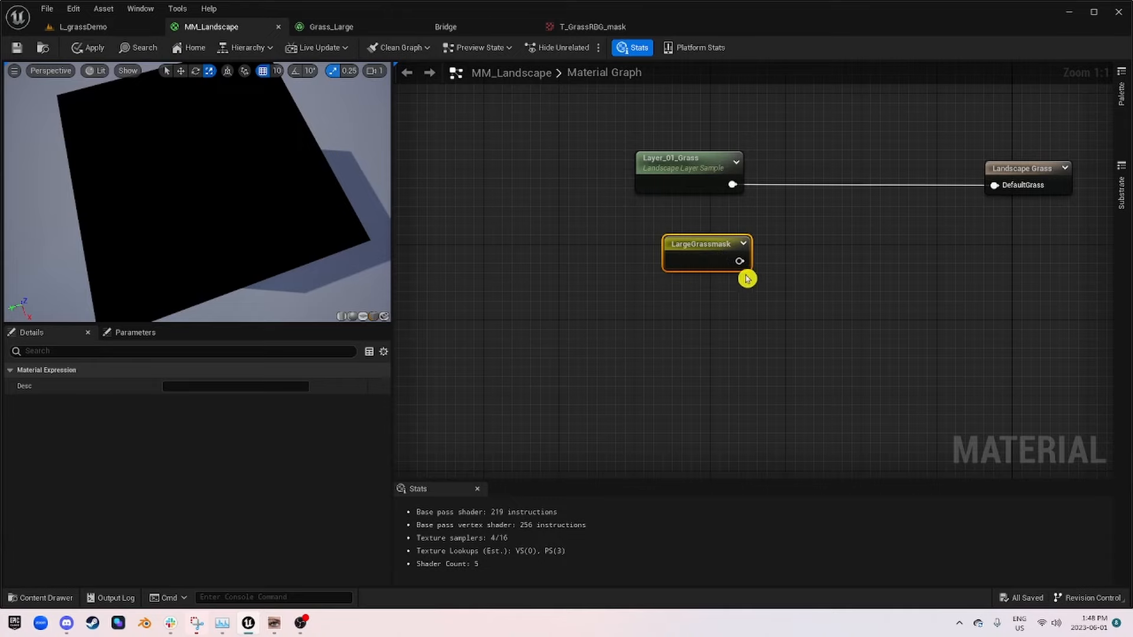
right_drag(811, 272, 694, 308)
scroll(605, 295, down, 4)
mouse_move(558, 289)
right_down()
mouse_move(696, 240)
mouse_move(1104, 319)
mouse_move(1130, 310)
mouse_move(570, 263)
mouse_move(555, 283)
right_up()
scroll(591, 278, up, 4)
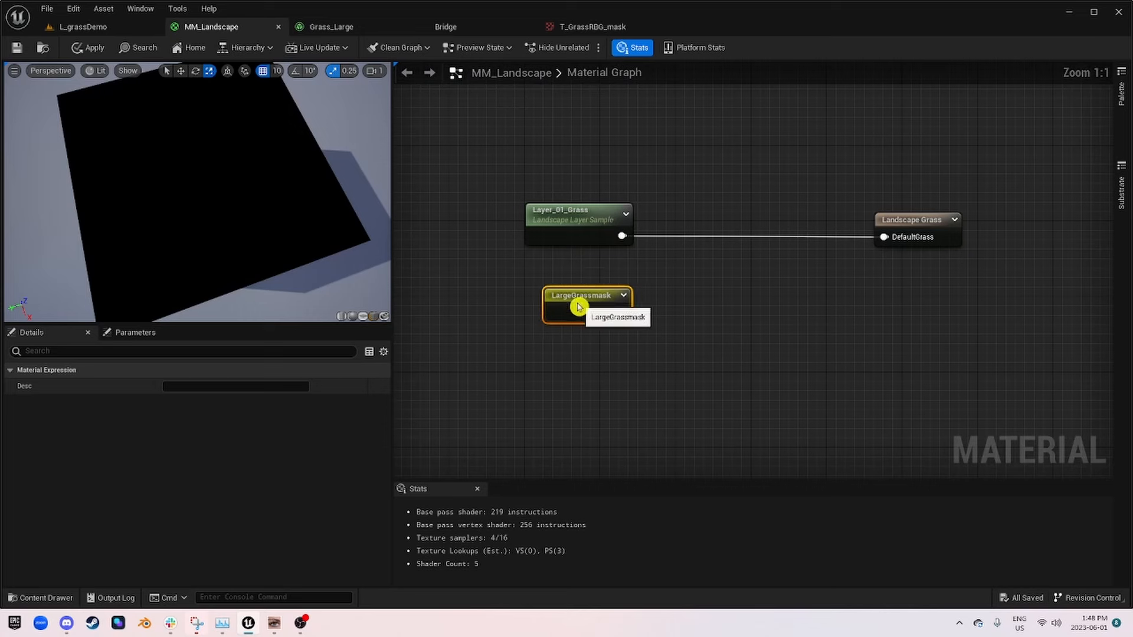
drag(578, 306, 556, 298)
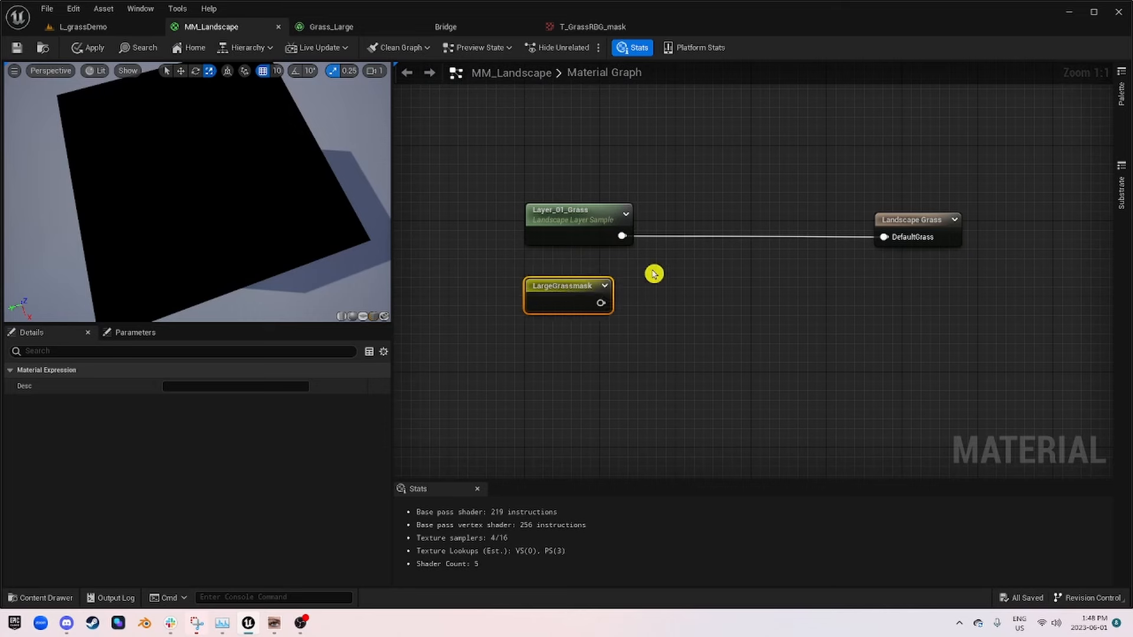
Step: Connect LargeGrassmask to the DefaultGrass input of Landscape Grass in place of Layer_01_Grass and apply the material
click(919, 216)
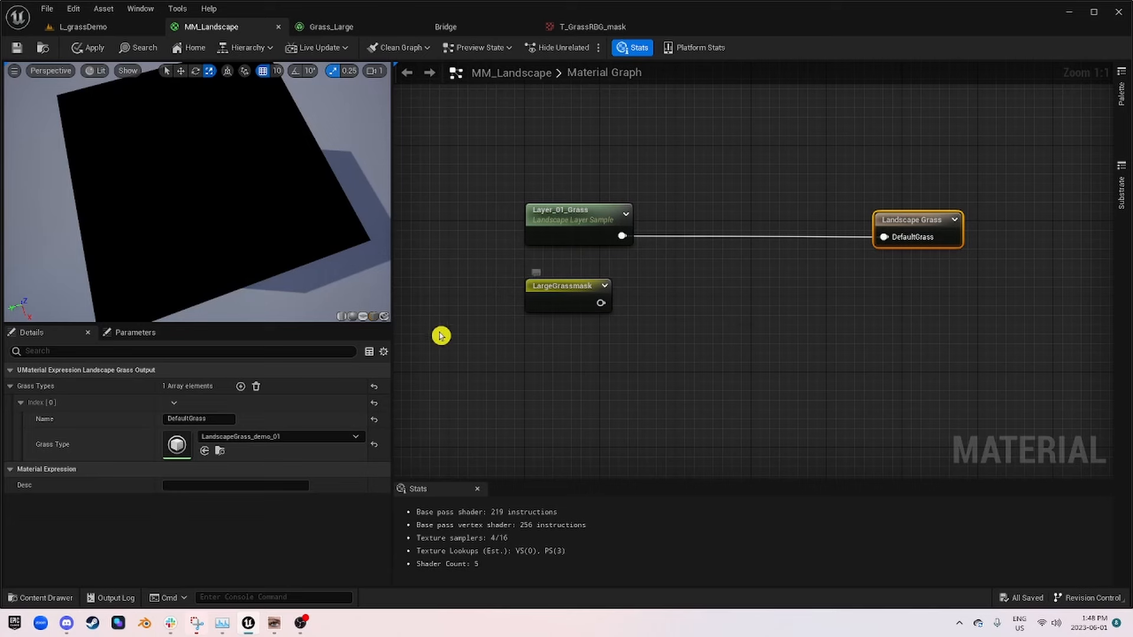
drag(601, 302, 888, 236)
click(94, 49)
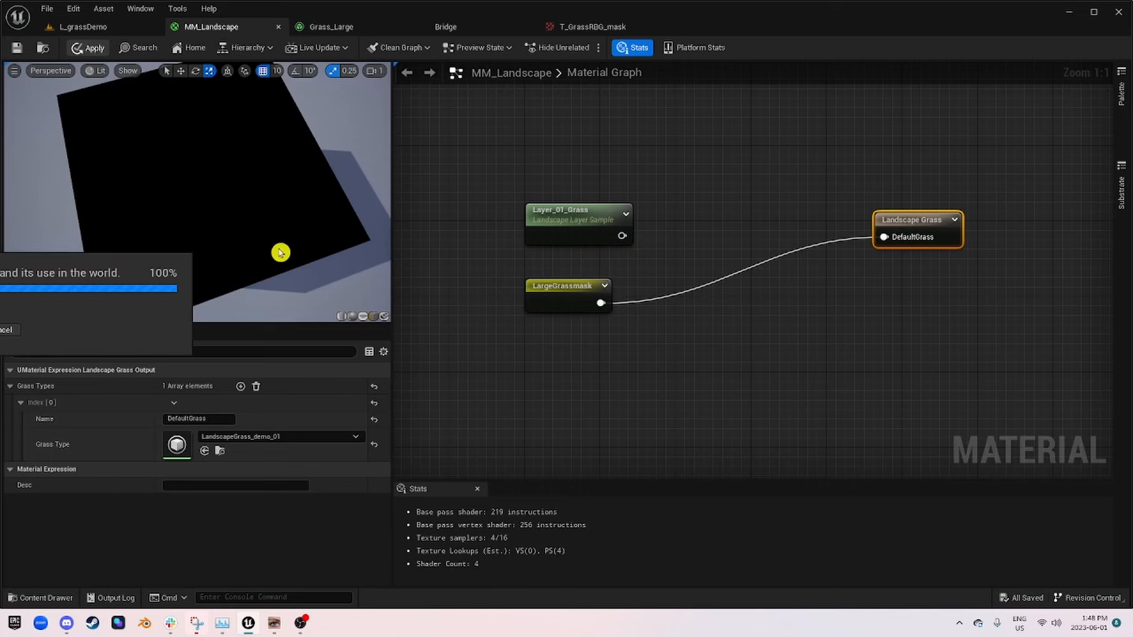
Step: Switch to the L_grassDemo level and dismiss the error dialog
click(86, 28)
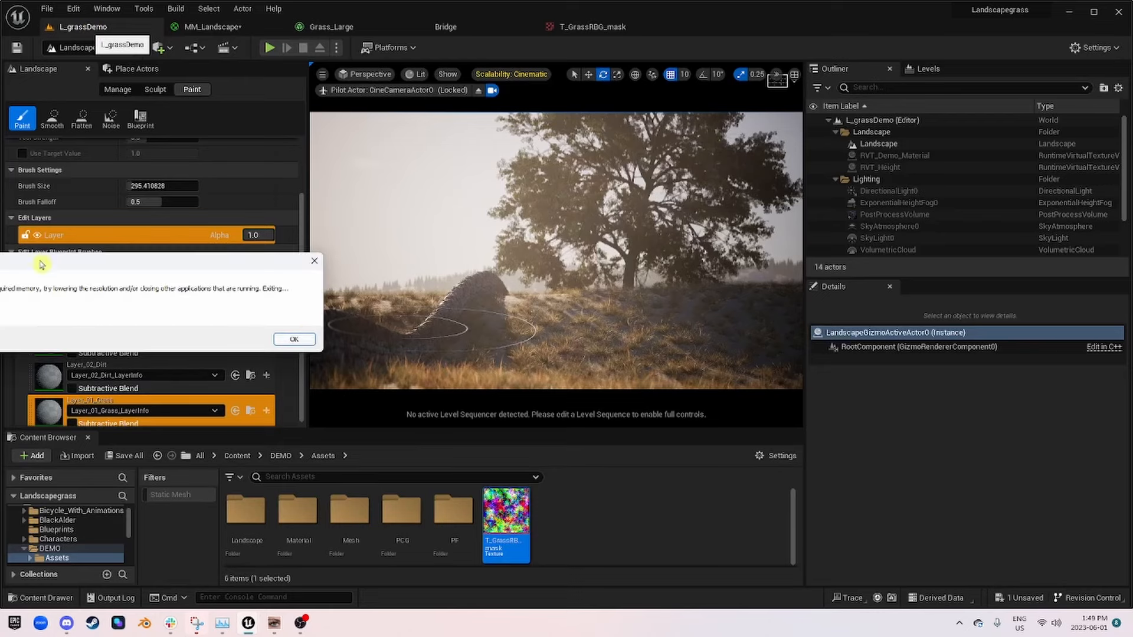
drag(41, 265, 506, 247)
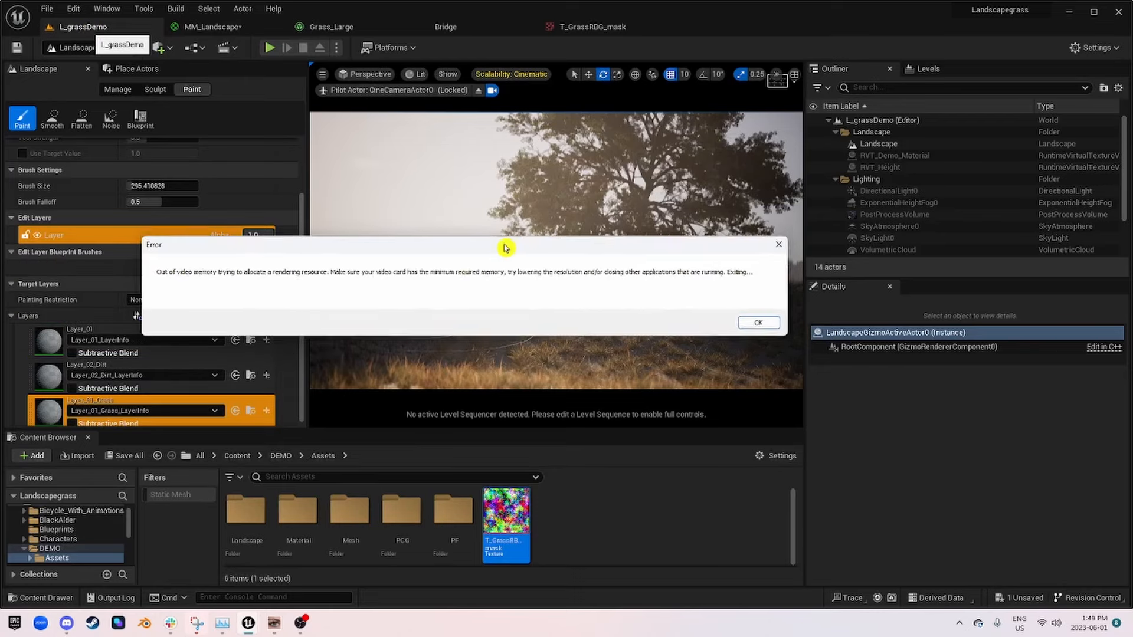
click(764, 326)
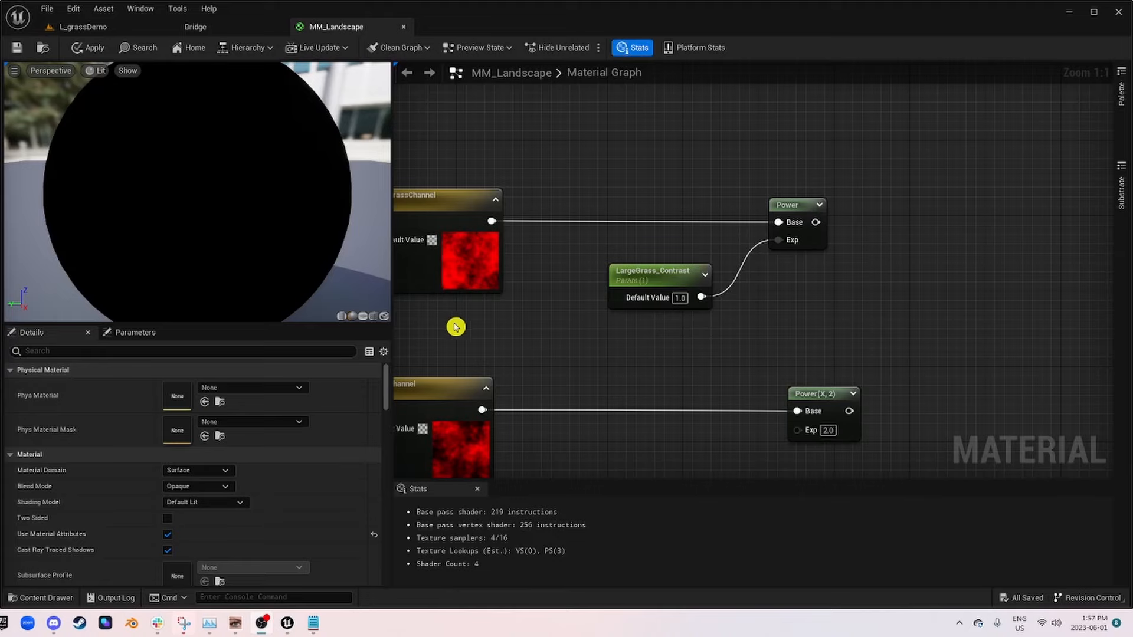
Step: Add a Multiply node after the large grass Power node, connect Power's output to its A input, and save the material
right_drag(456, 327, 675, 319)
scroll(708, 329, down, 3)
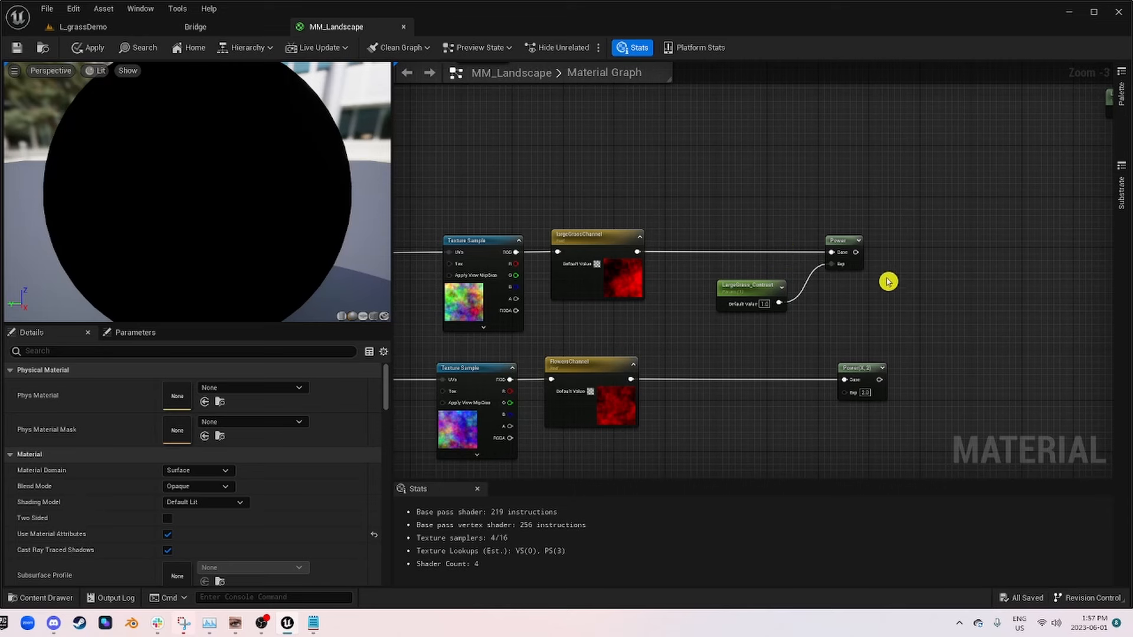
scroll(944, 254, up, 2)
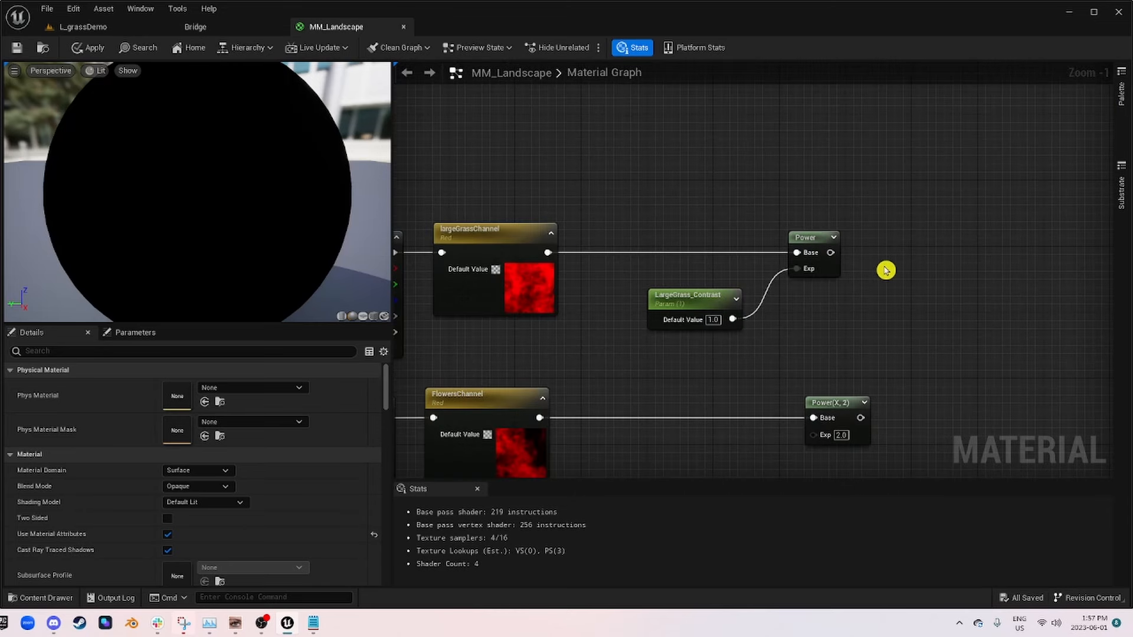
right_drag(956, 235, 696, 250)
key(m)
click(697, 248)
drag(726, 262, 713, 250)
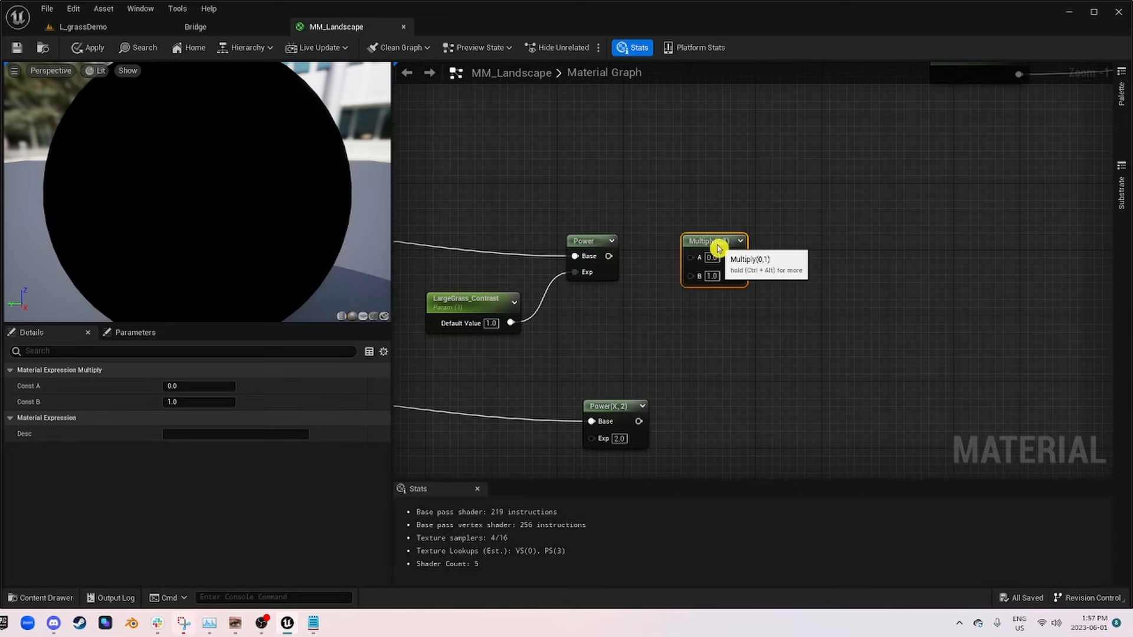
drag(608, 256, 787, 246)
click(17, 47)
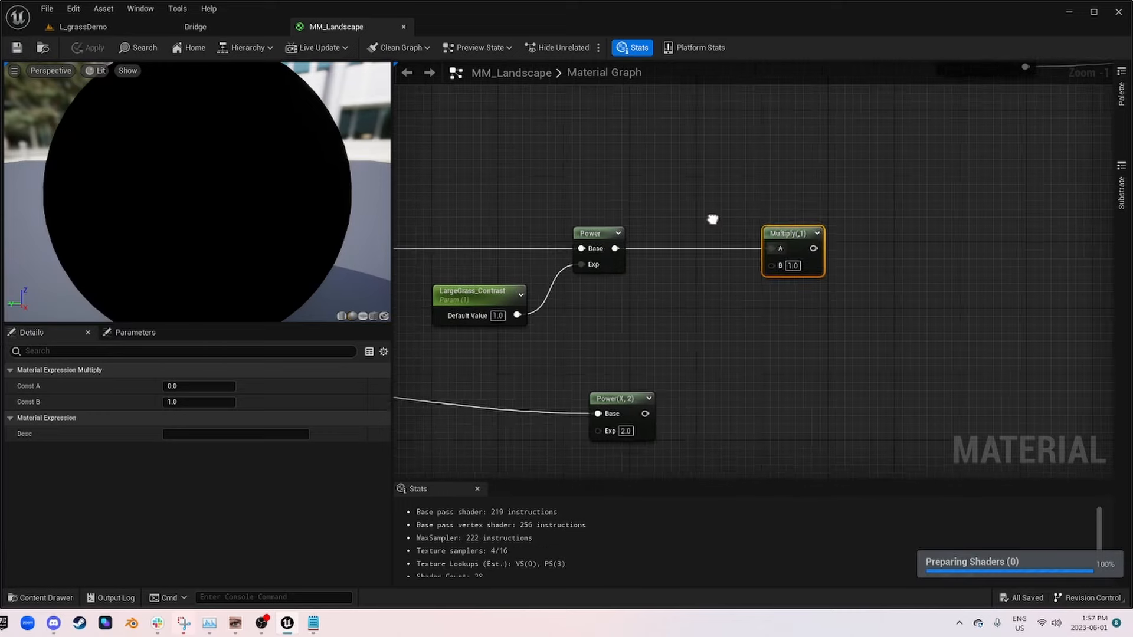
Step: Move the Layer_01_Grass node slightly closer to Landscape Grass
right_drag(714, 221, 551, 303)
scroll(551, 304, down, 2)
right_drag(892, 307, 634, 353)
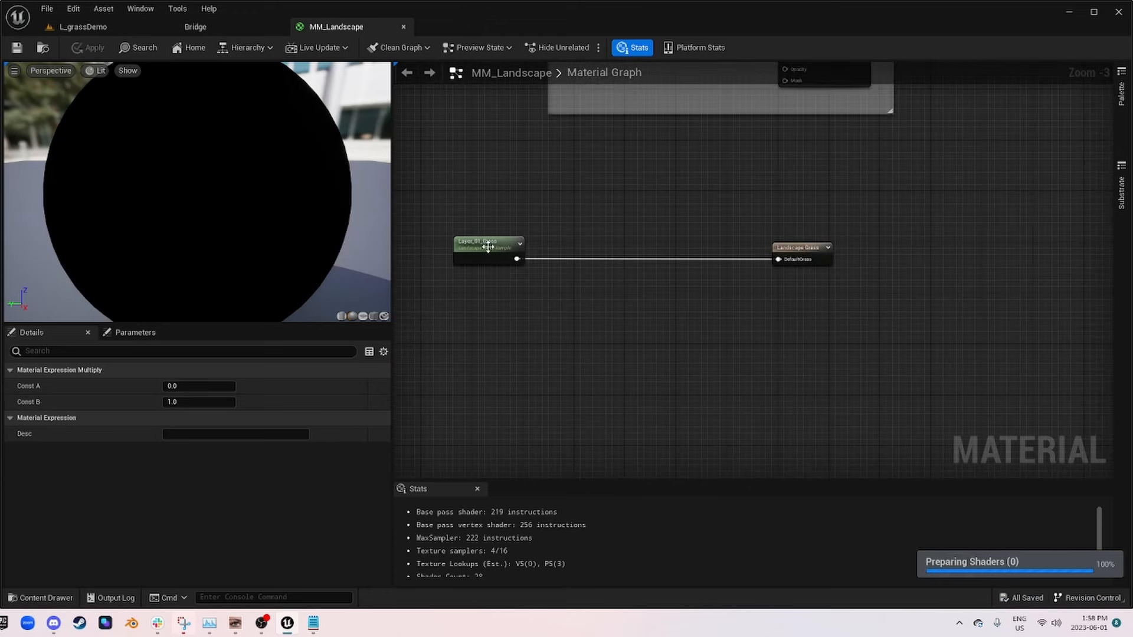
mouse_move(488, 246)
mouse_down()
mouse_move(632, 250)
mouse_move(506, 247)
mouse_up()
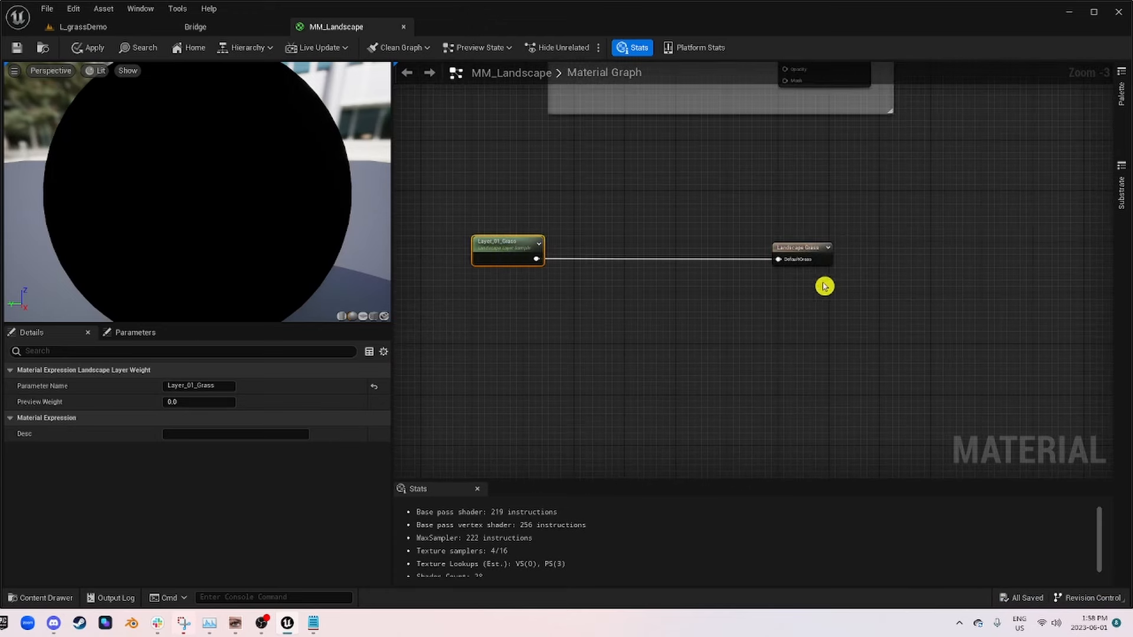
Step: Review the large grass and flowers mask chains and the Layer_01_Grass connection to Landscape Grass
right_drag(694, 303, 1088, 230)
scroll(782, 319, down, 2)
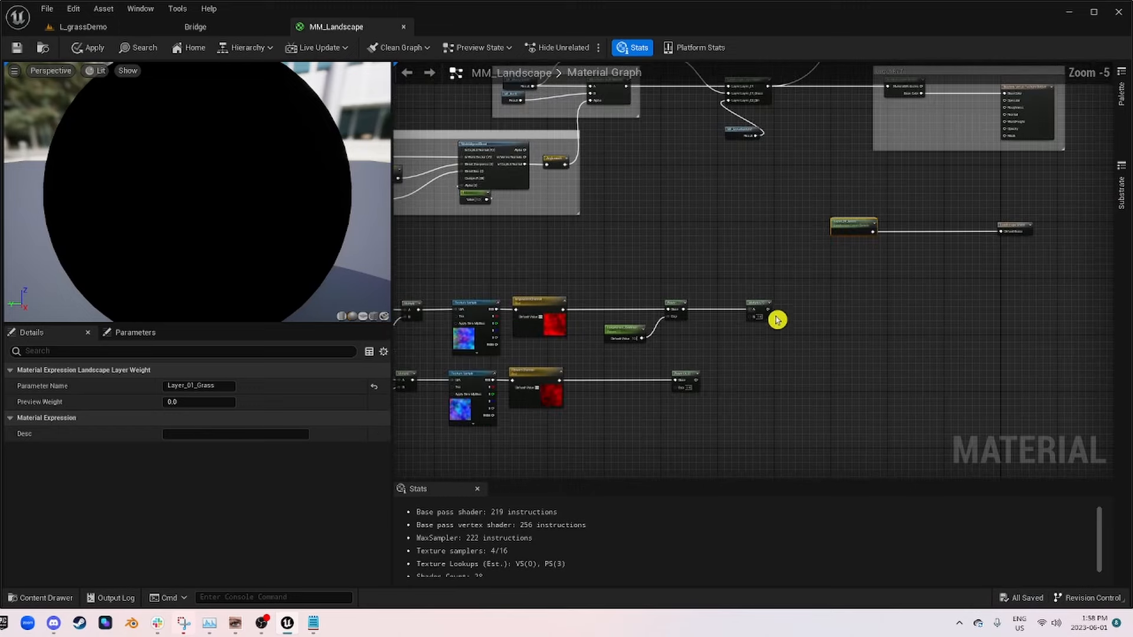
scroll(779, 314, up, 5)
right_drag(620, 327, 749, 271)
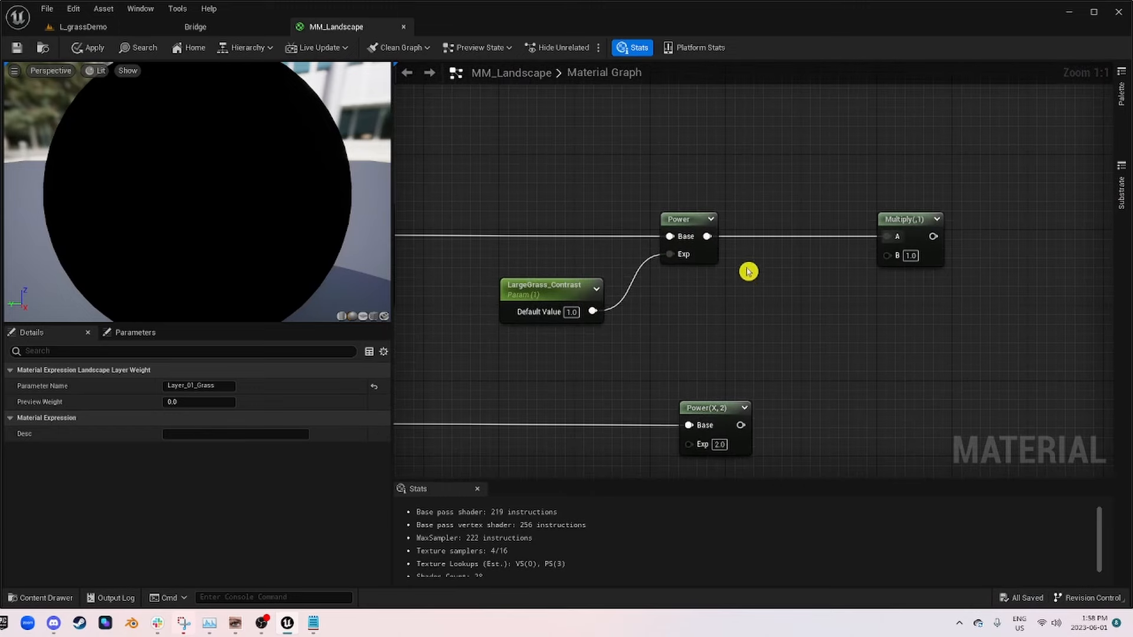
right_drag(526, 295, 938, 284)
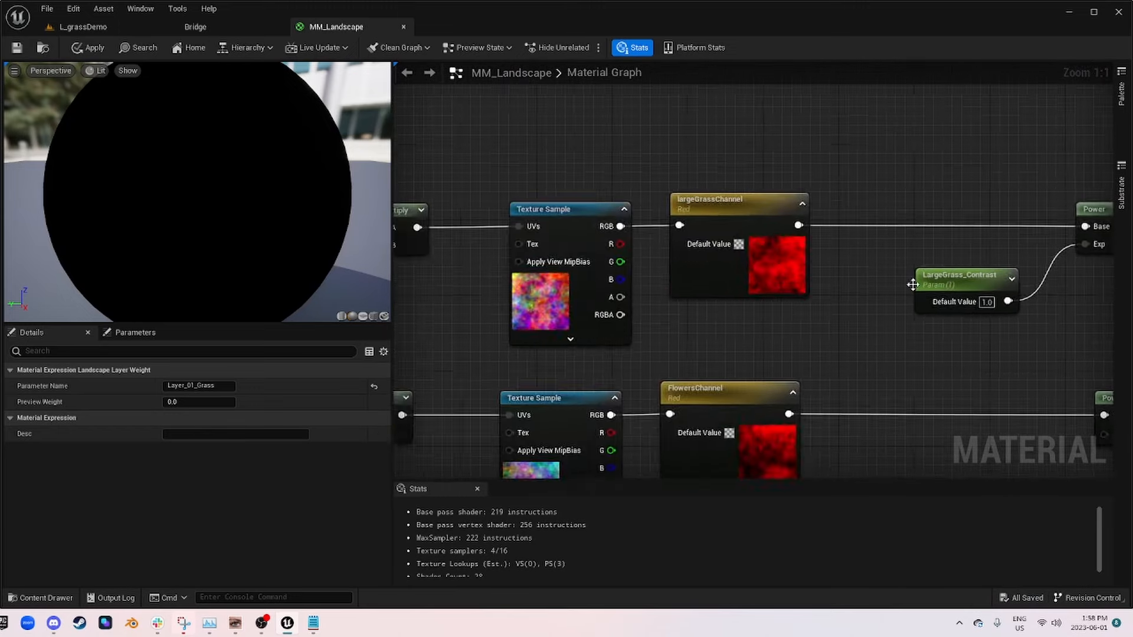
scroll(822, 286, down, 4)
right_drag(867, 283, 1003, 323)
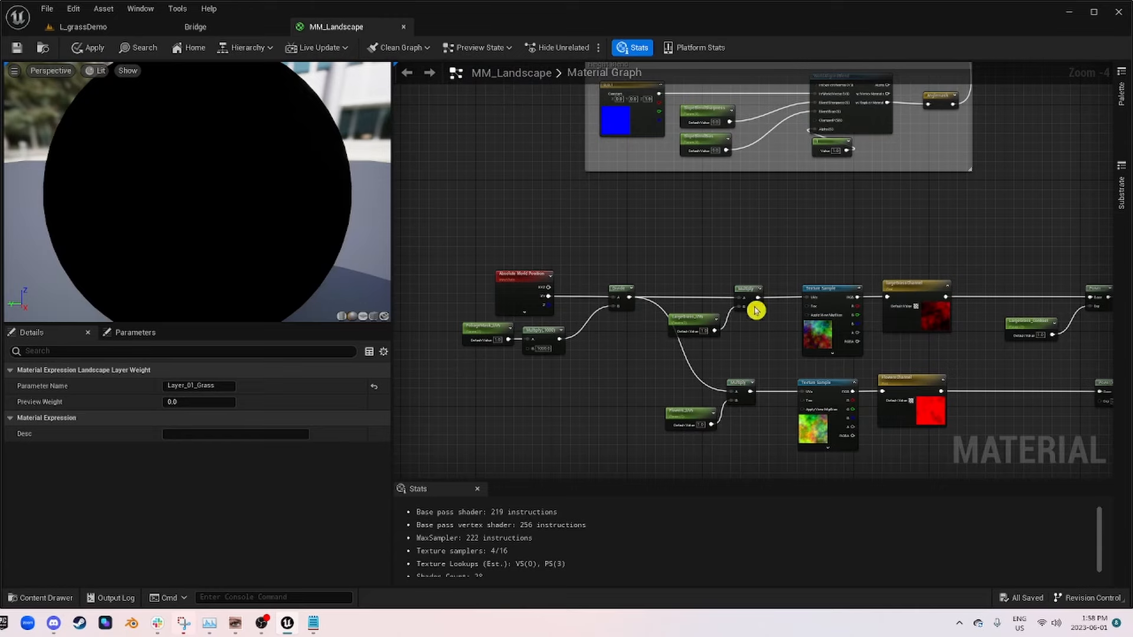
right_drag(1004, 278, 458, 320)
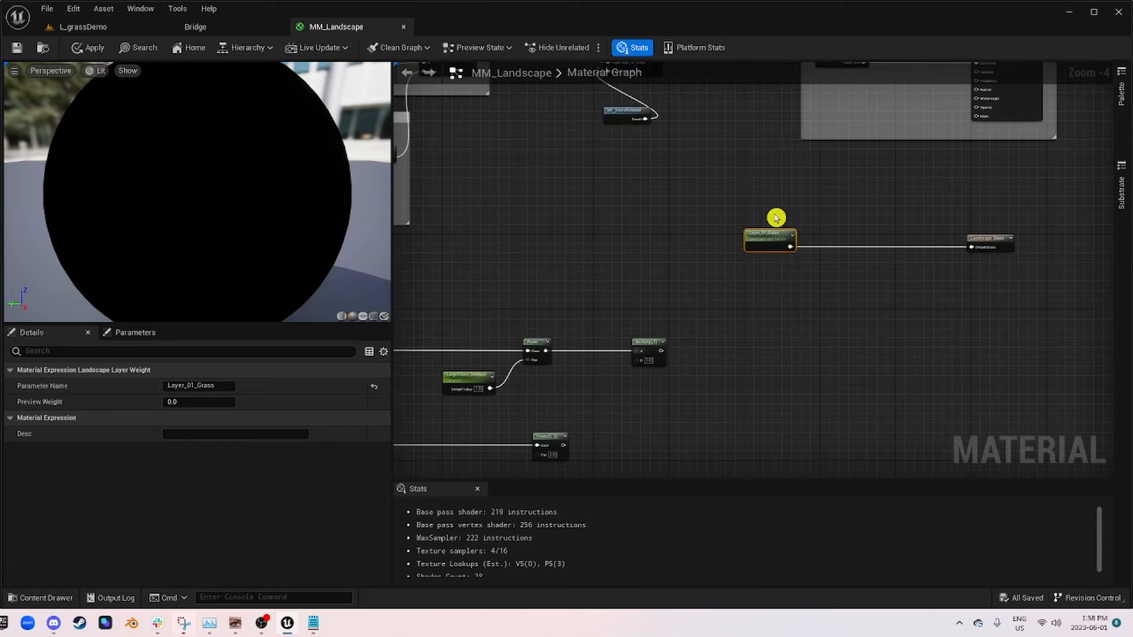
scroll(806, 233, up, 3)
right_drag(845, 260, 526, 214)
right_drag(639, 222, 728, 210)
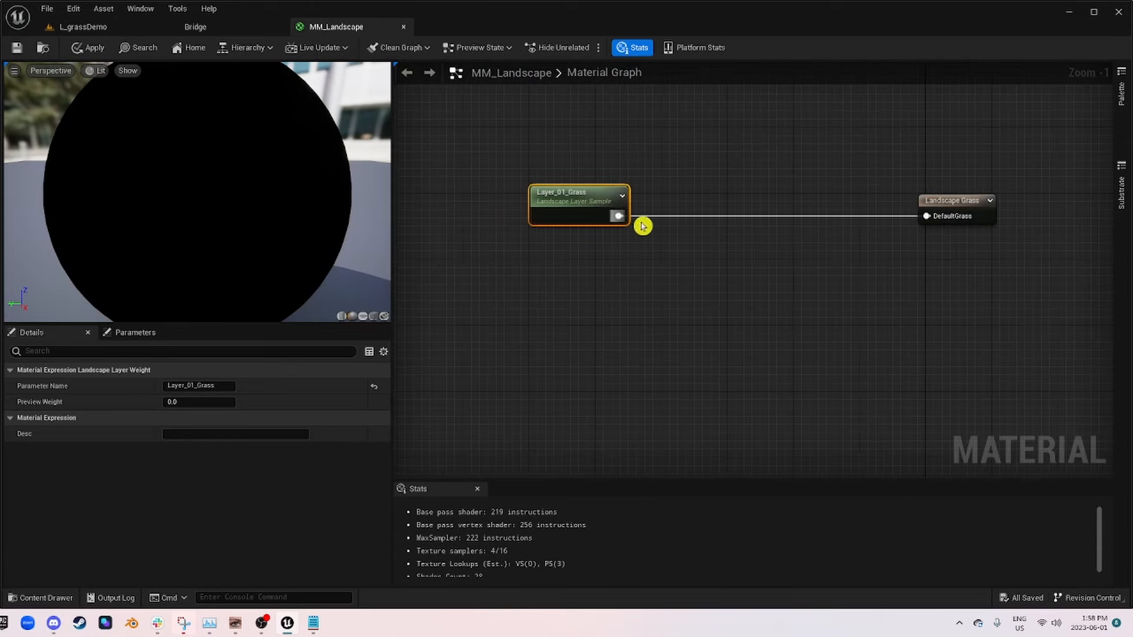
Step: Duplicate the LargeGrass_Contrast parameter, rename the copy LargeGrass_Strength, and connect it to the B input of the large grass Multiply
right_drag(472, 241, 972, 103)
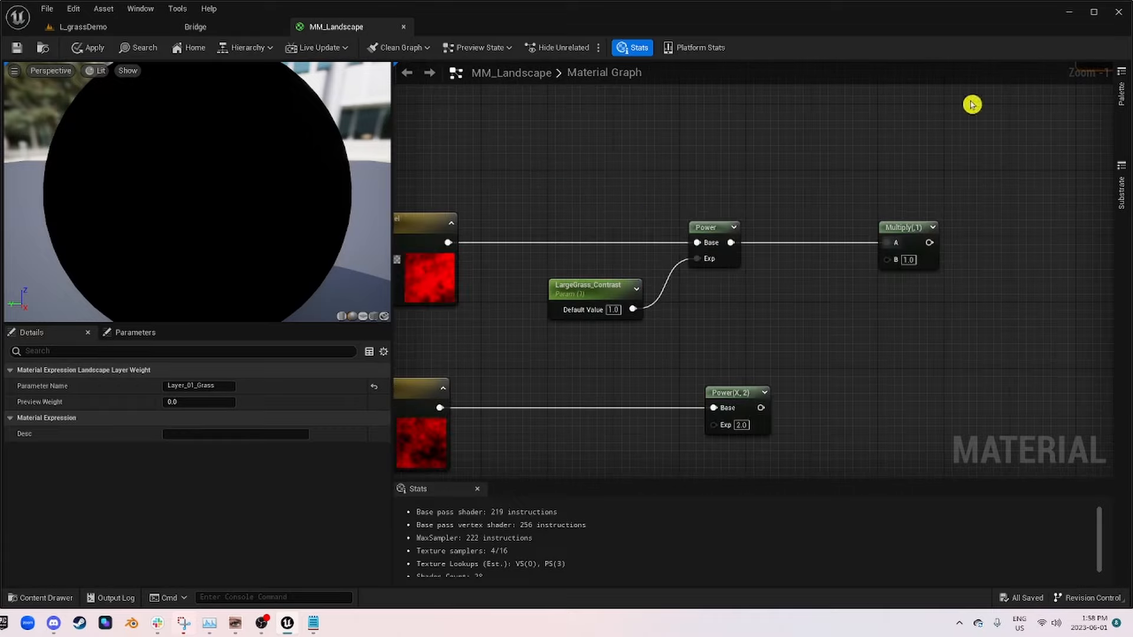
scroll(589, 174, down, 3)
right_drag(498, 264, 782, 268)
scroll(801, 288, up, 5)
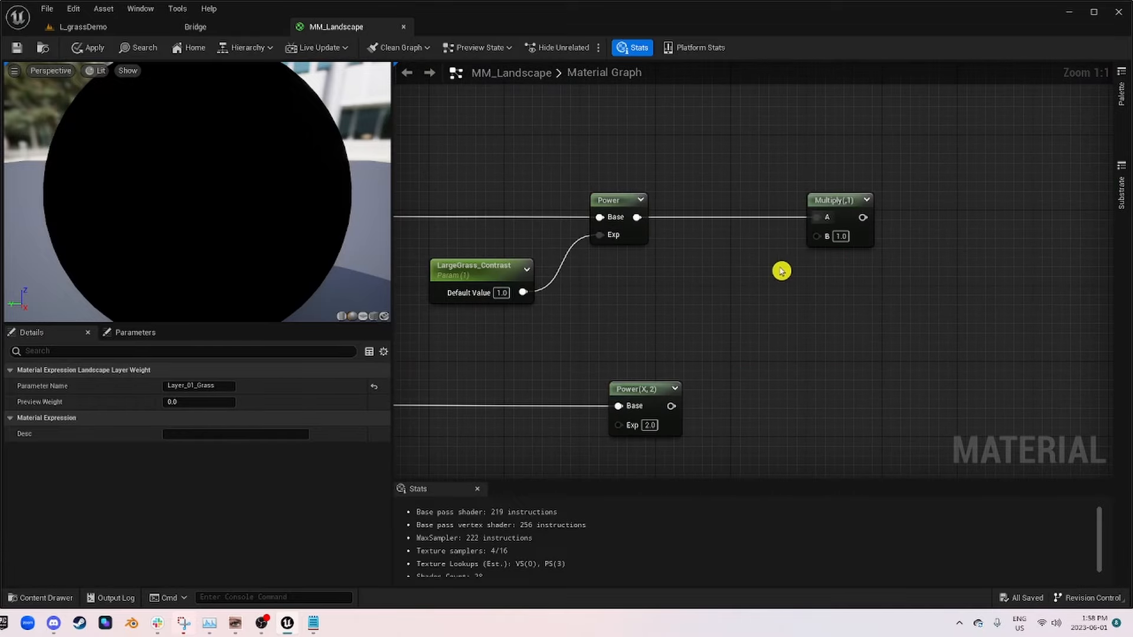
click(500, 273)
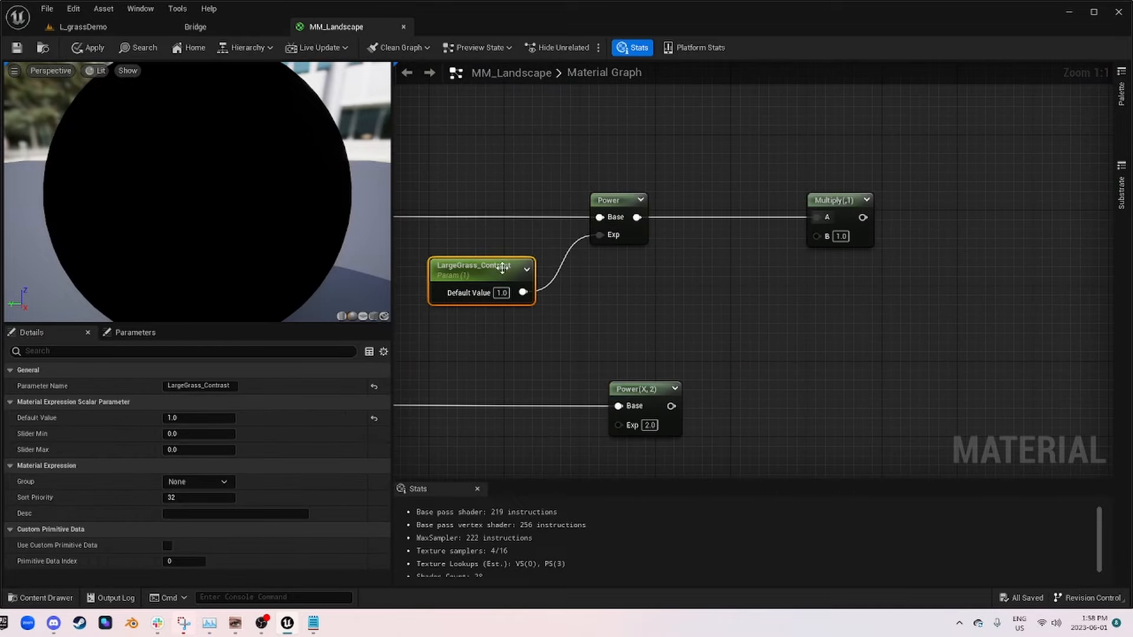
key(ctrl+d)
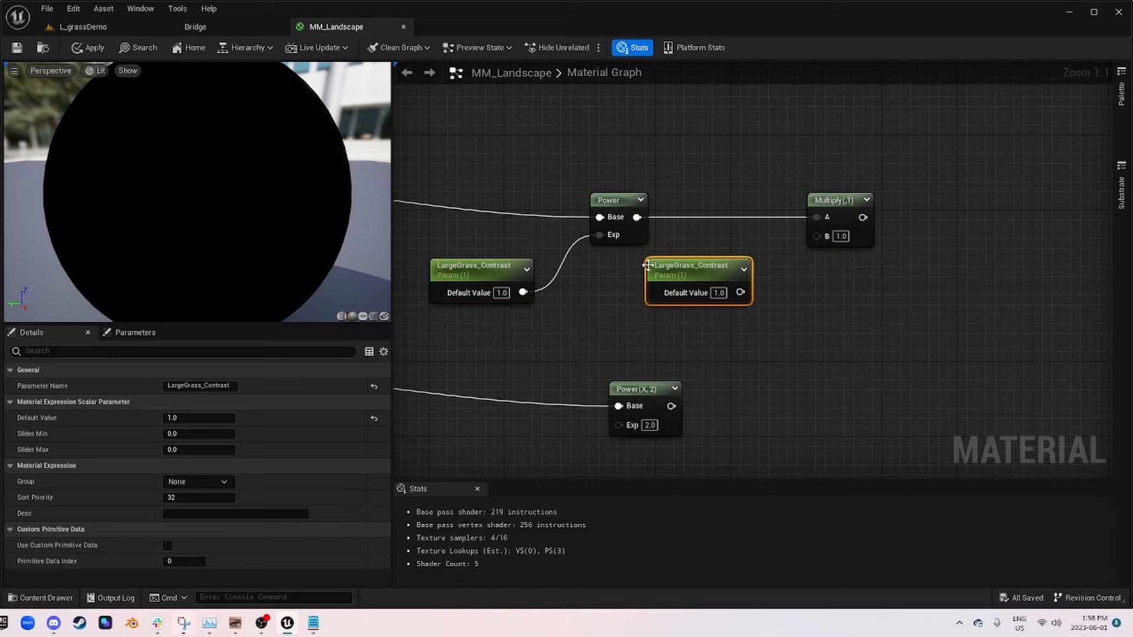
scroll(725, 274, down, 1)
double_click(214, 385)
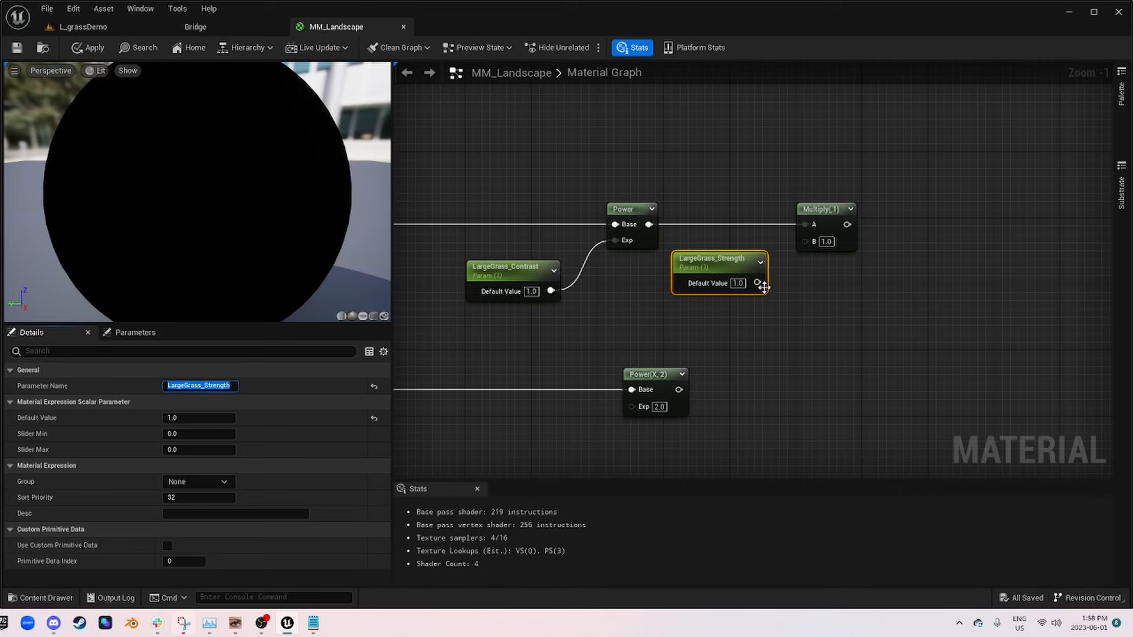
drag(757, 282, 806, 241)
scroll(725, 273, up, 1)
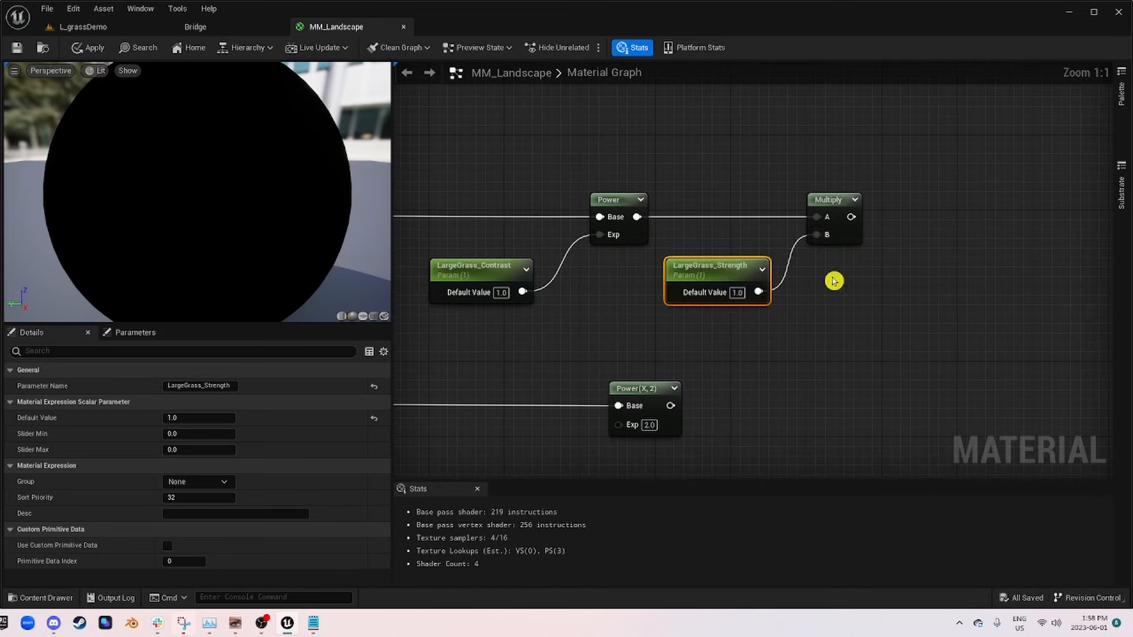
Step: Copy the large grass Power, Multiply, contrast and strength nodes, switch to Notepad, and replace its entire text with them
scroll(832, 281, down, 4)
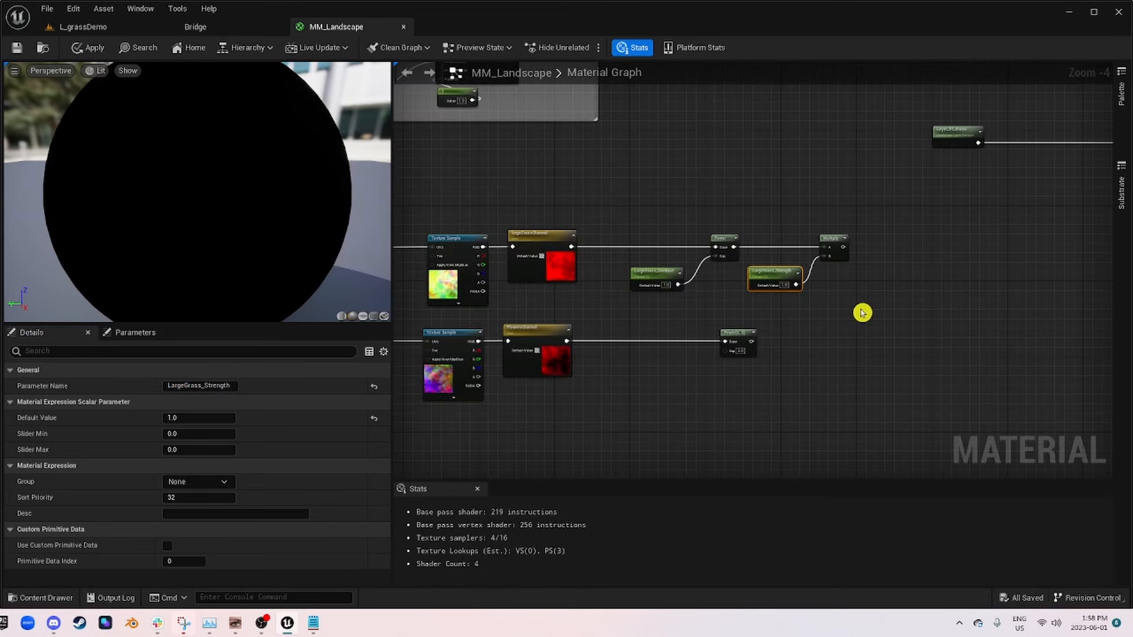
drag(862, 313, 631, 222)
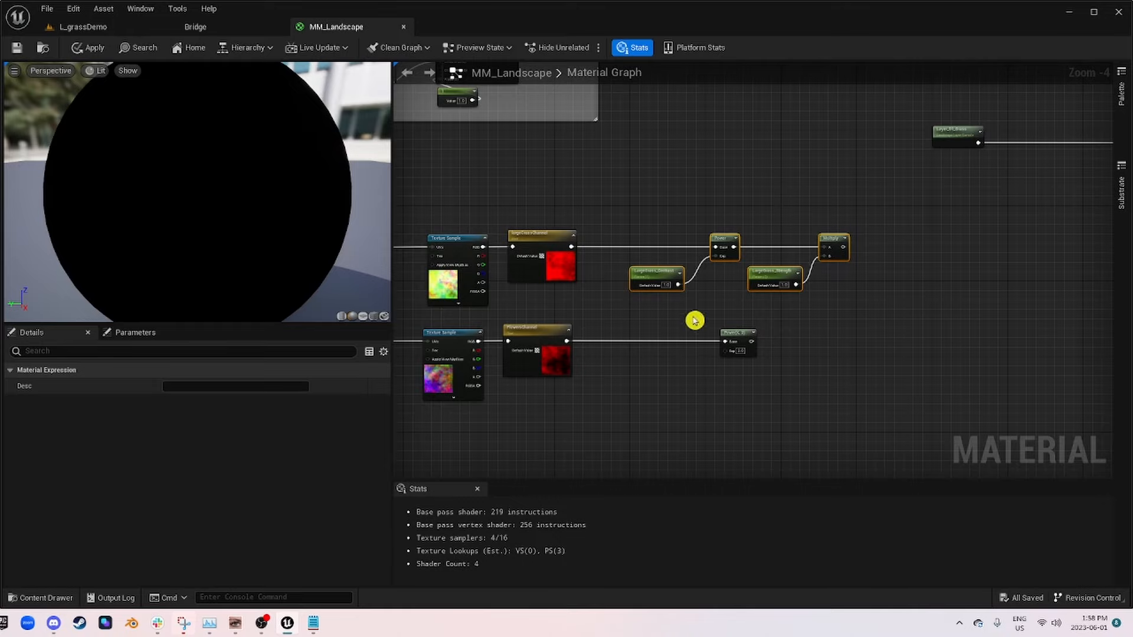
click(315, 625)
click(652, 537)
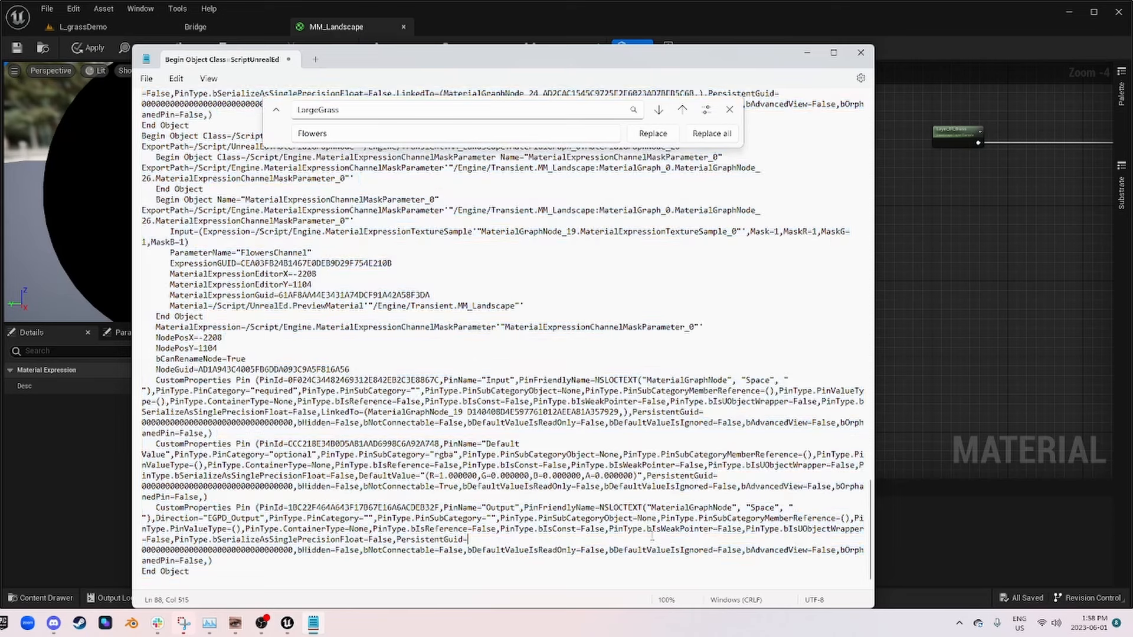
key(ctrl+a)
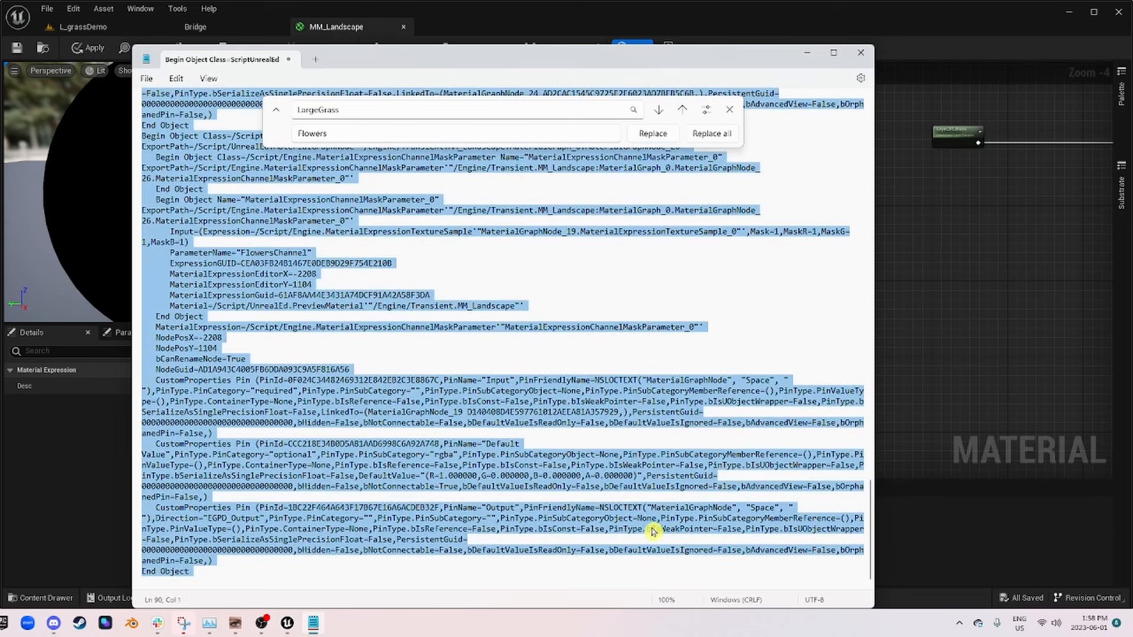
key(ctrl+v)
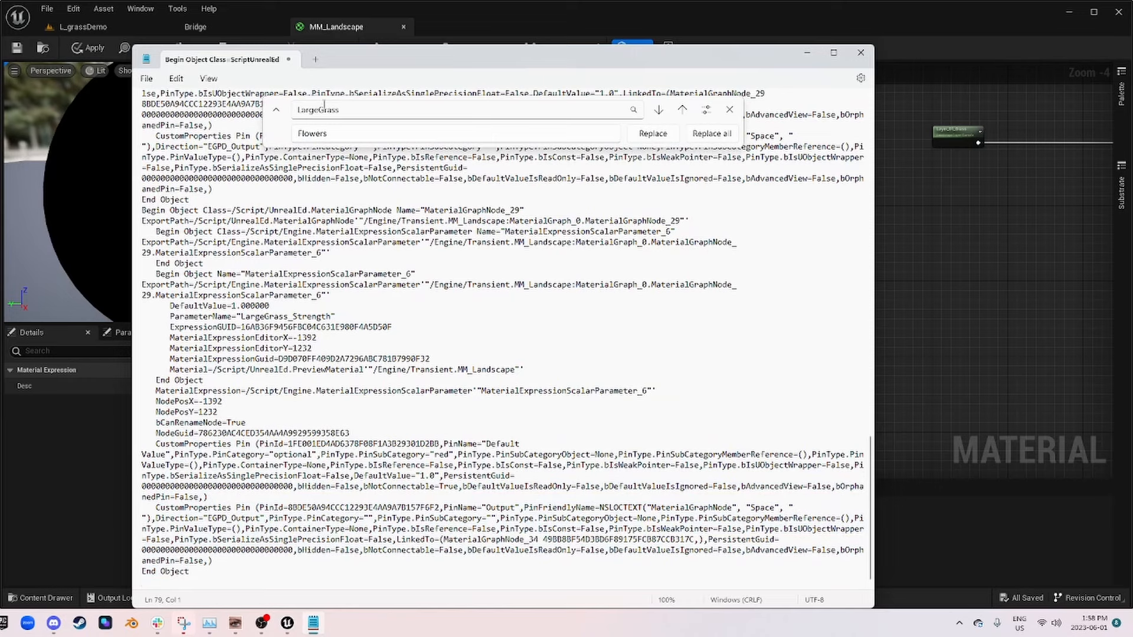
Step: Replace every LargeGrass with Flowers in the Notepad text and copy the whole edited text
click(713, 134)
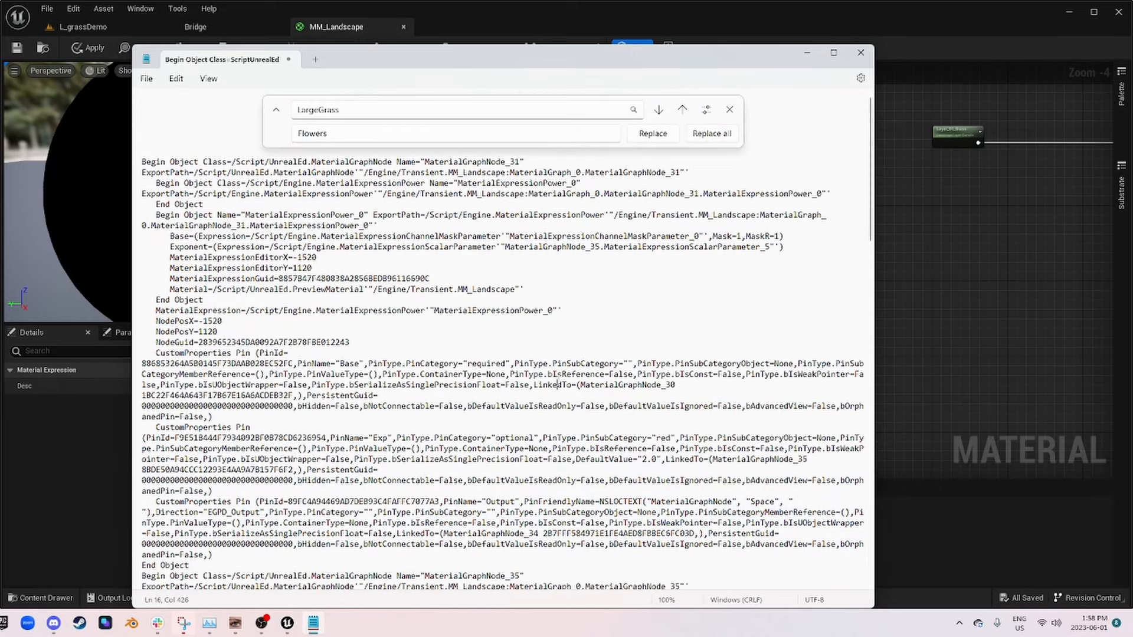
key(ctrl+a)
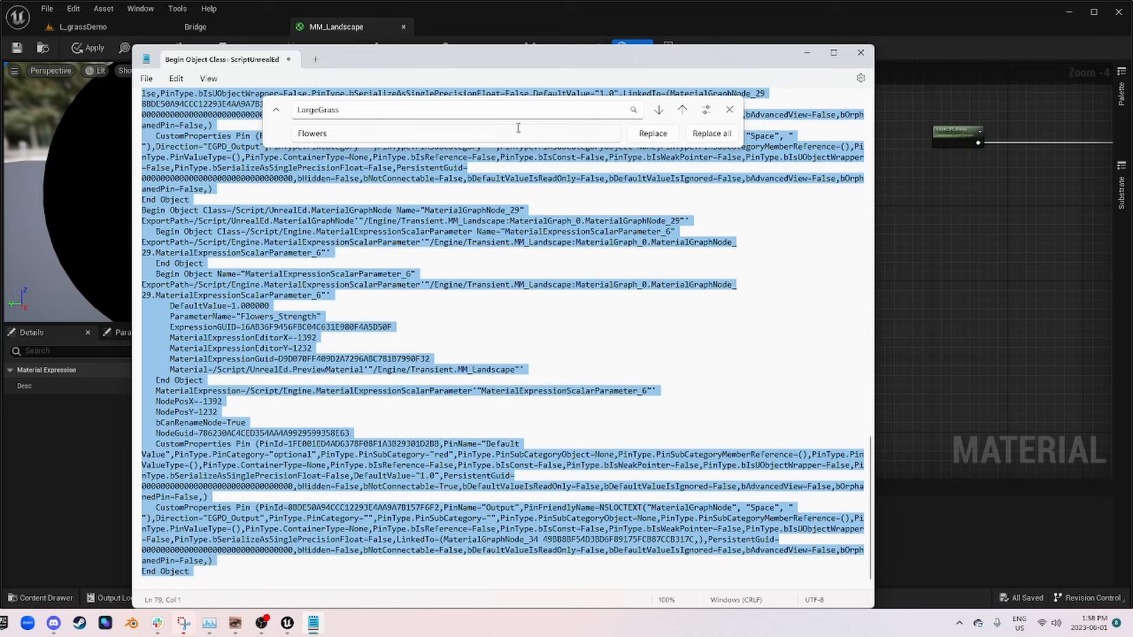
click(176, 79)
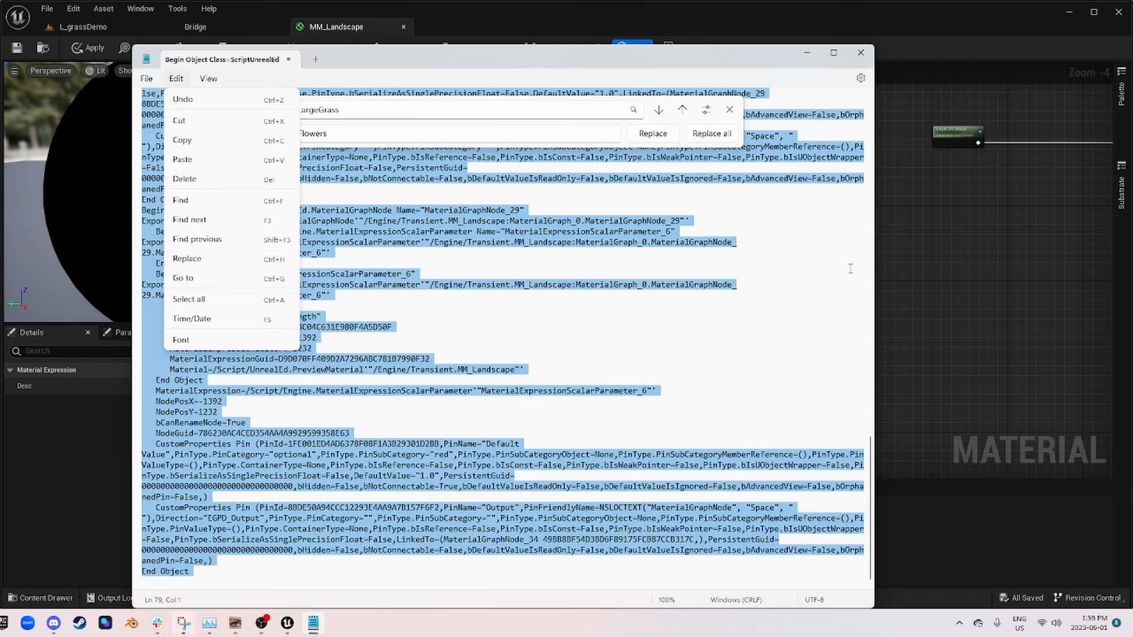
Step: Switch back to the MM_Landscape graph, paste the Flowers contrast and strength chain, and delete the old flowers Power(X, 2) node
click(955, 261)
scroll(805, 301, down, 1)
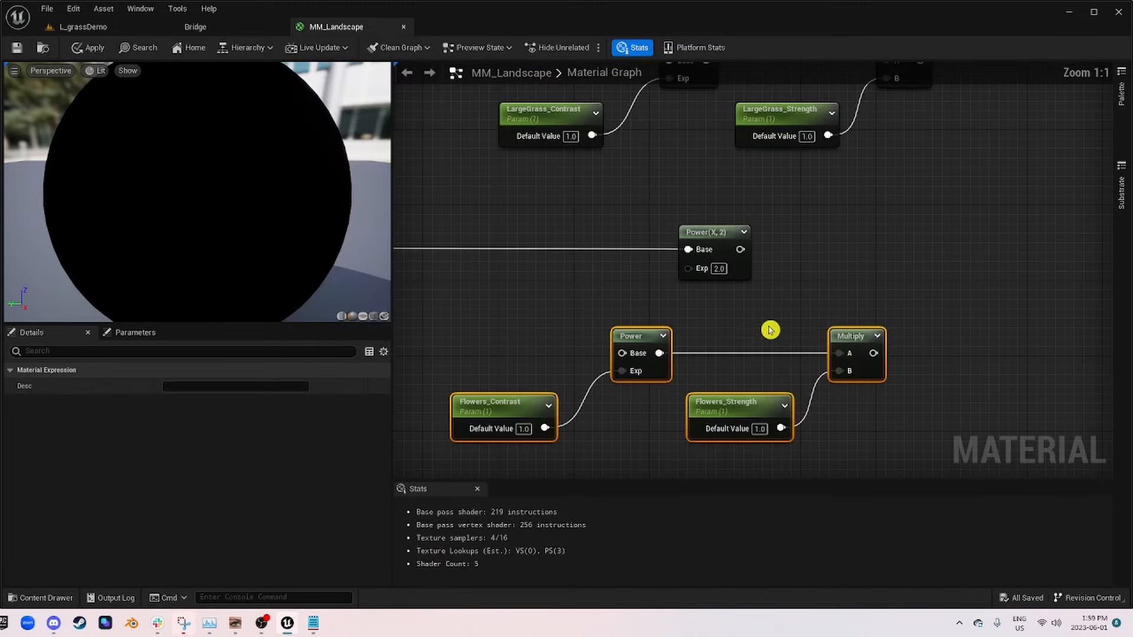
drag(637, 344, 647, 326)
drag(777, 297, 683, 220)
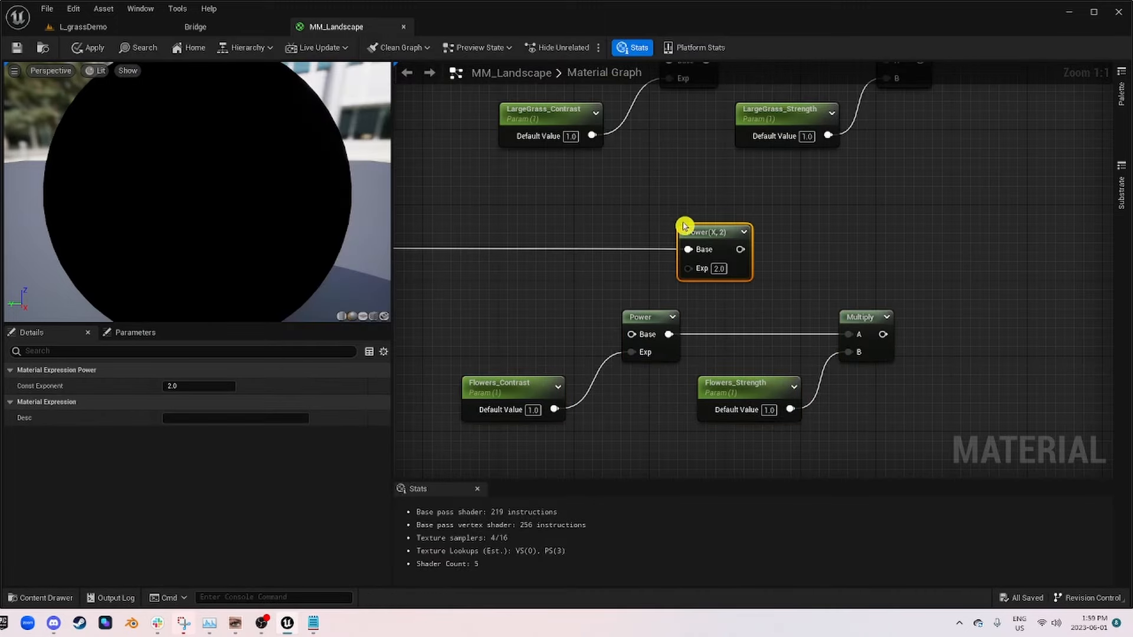
key(Delete)
Step: Connect FlowersChannel to the pasted Power's Base input and align the Flowers chain directly below the large grass chain
drag(888, 438, 604, 339)
drag(523, 395, 570, 263)
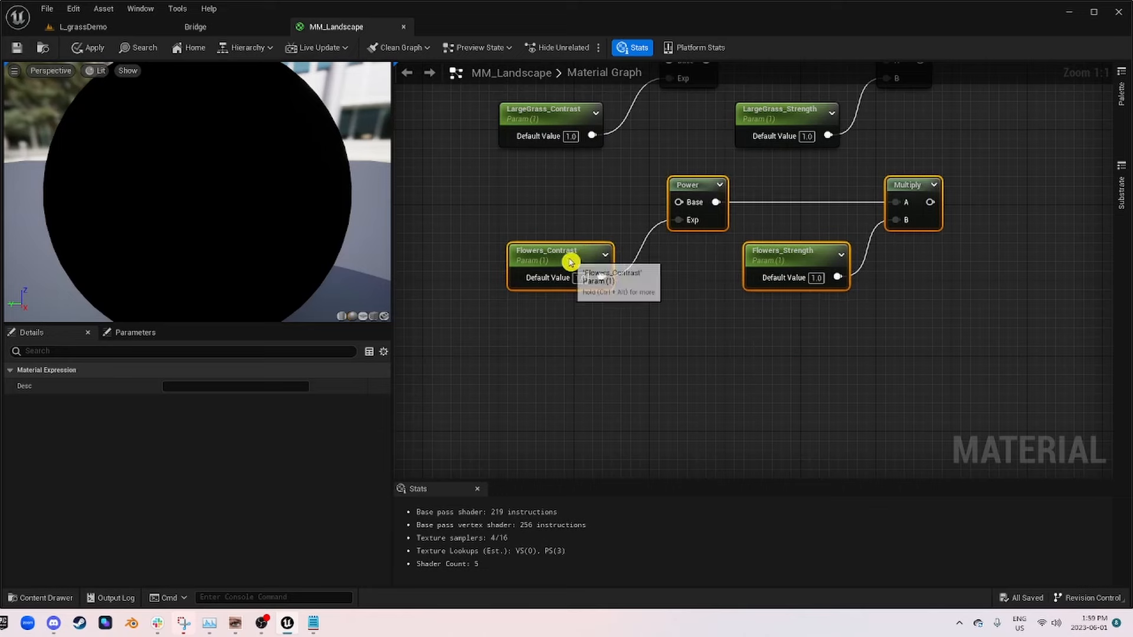
right_drag(570, 263, 662, 338)
drag(492, 323, 847, 300)
scroll(846, 300, down, 1)
right_drag(846, 300, 557, 282)
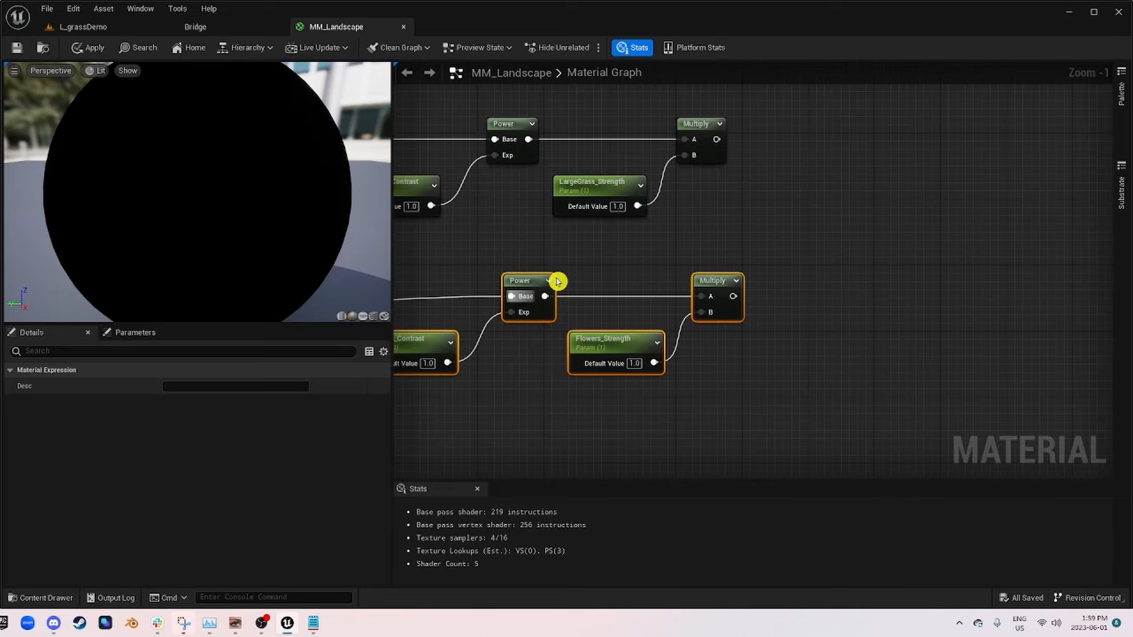
scroll(588, 299, down, 2)
right_drag(880, 287, 879, 286)
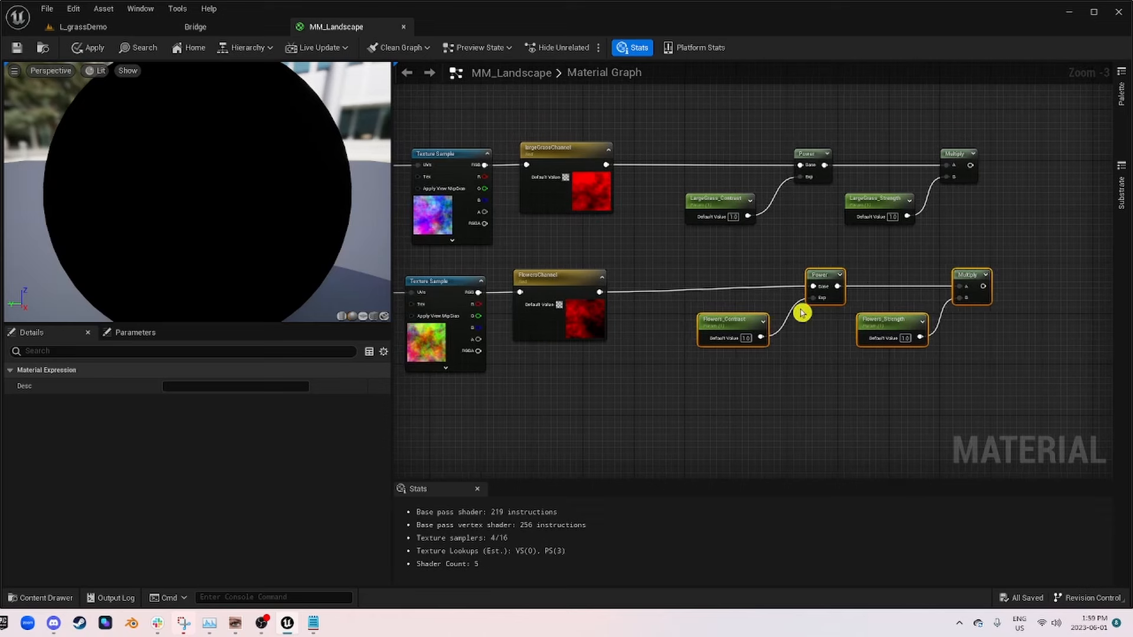
drag(980, 383, 736, 273)
drag(830, 278, 818, 286)
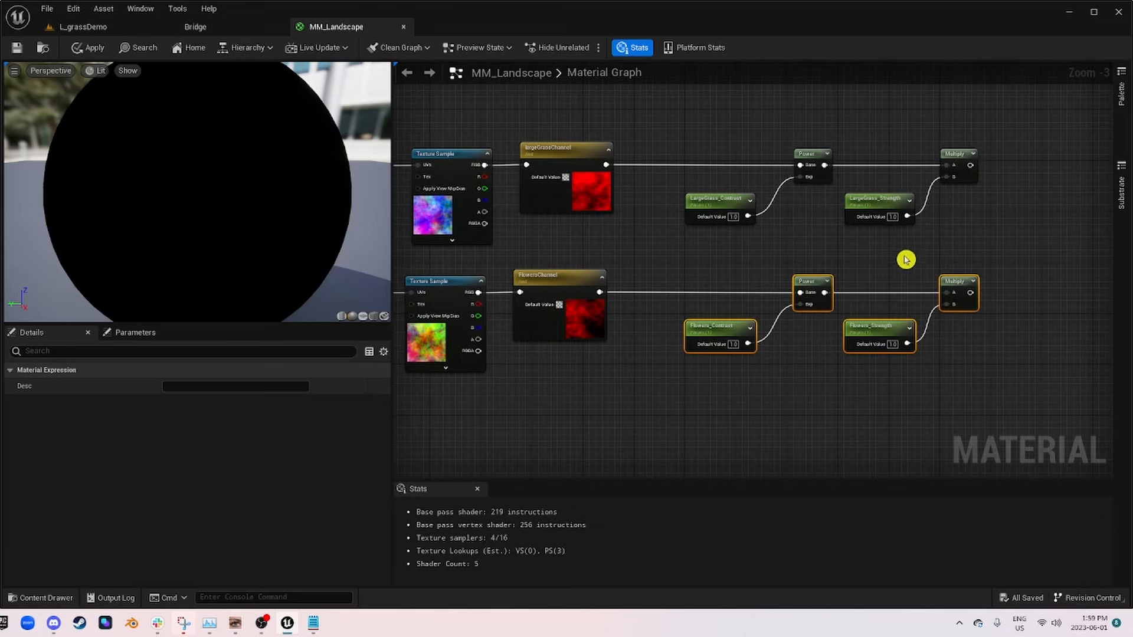
Step: Add a named reroute declaration called LargeGrassmask from the large grass Multiply output and place it beside that node
right_drag(906, 258, 767, 358)
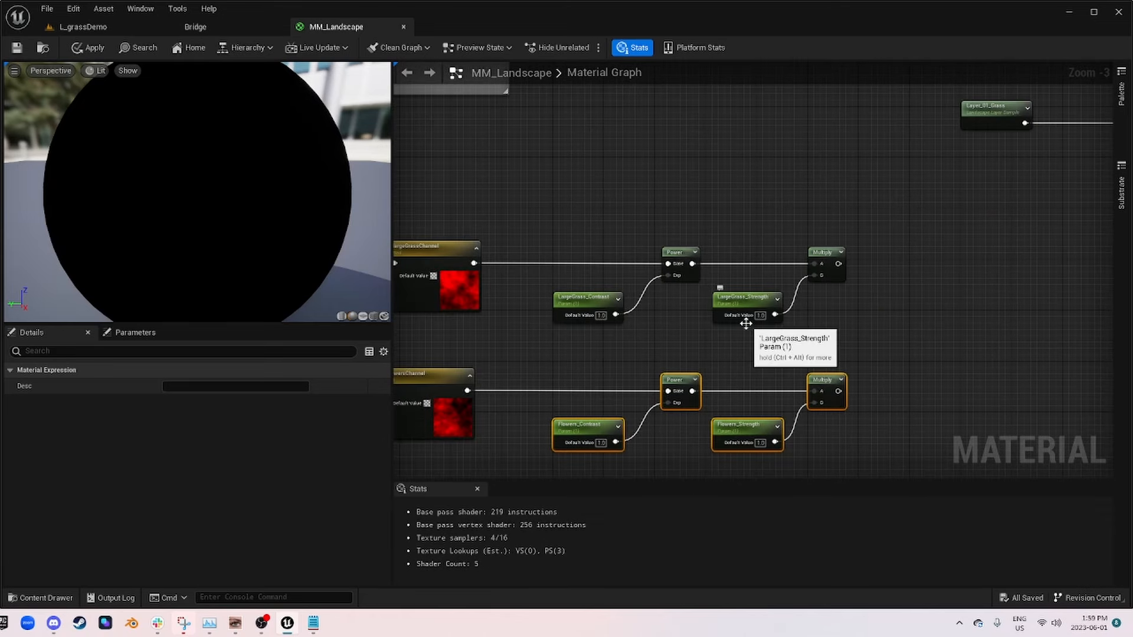
right_drag(750, 318, 579, 248)
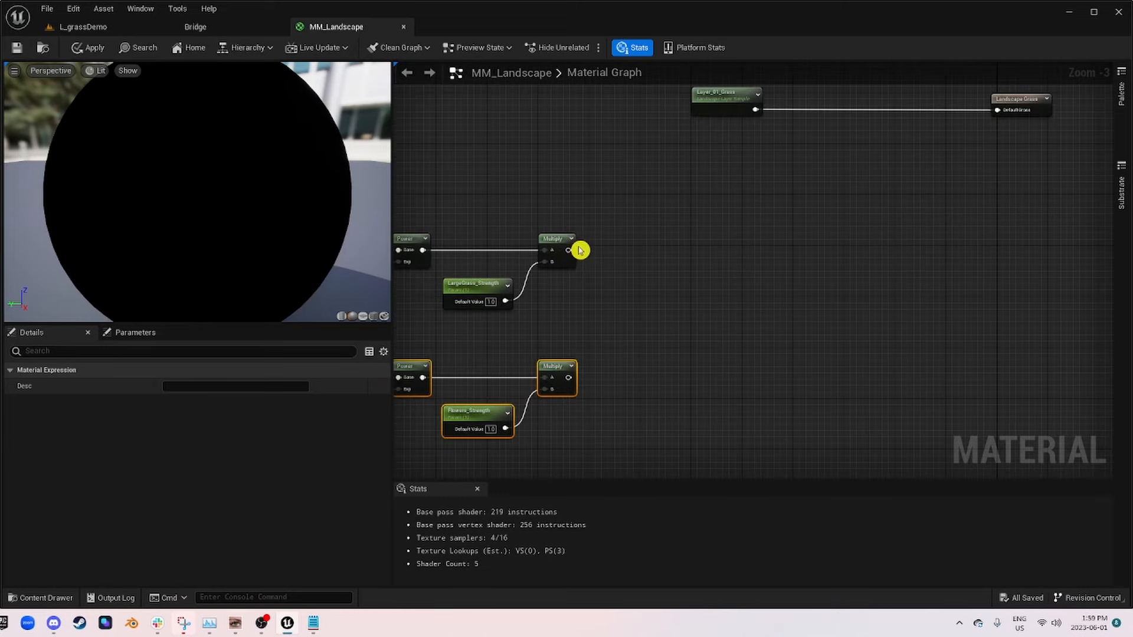
drag(568, 250, 684, 269)
text(name)
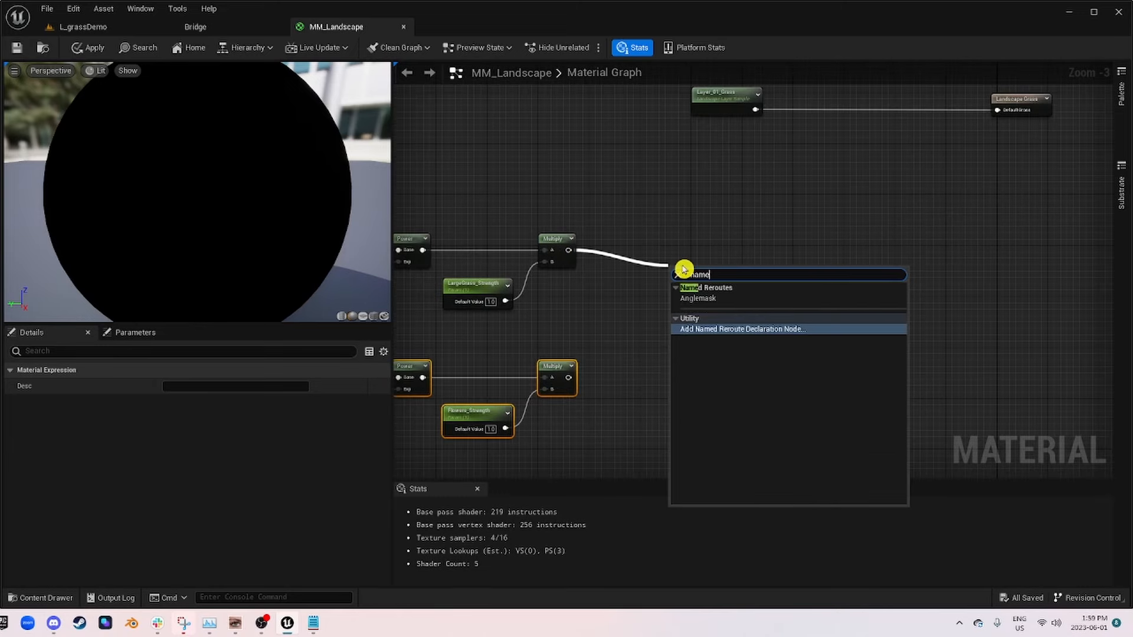
key(Return)
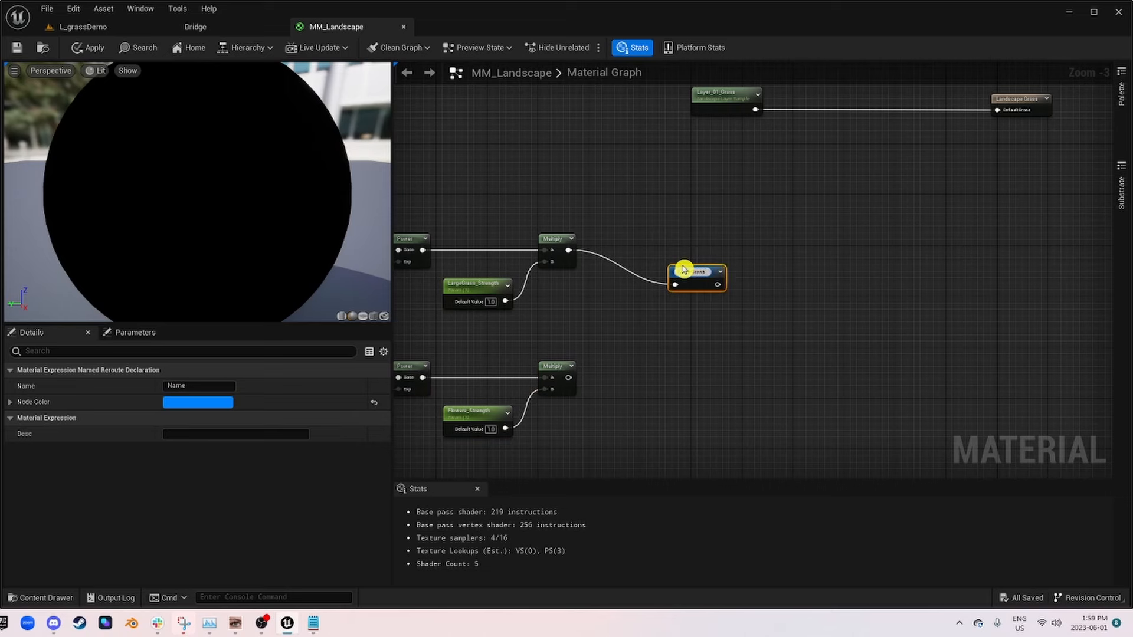
drag(677, 282, 620, 250)
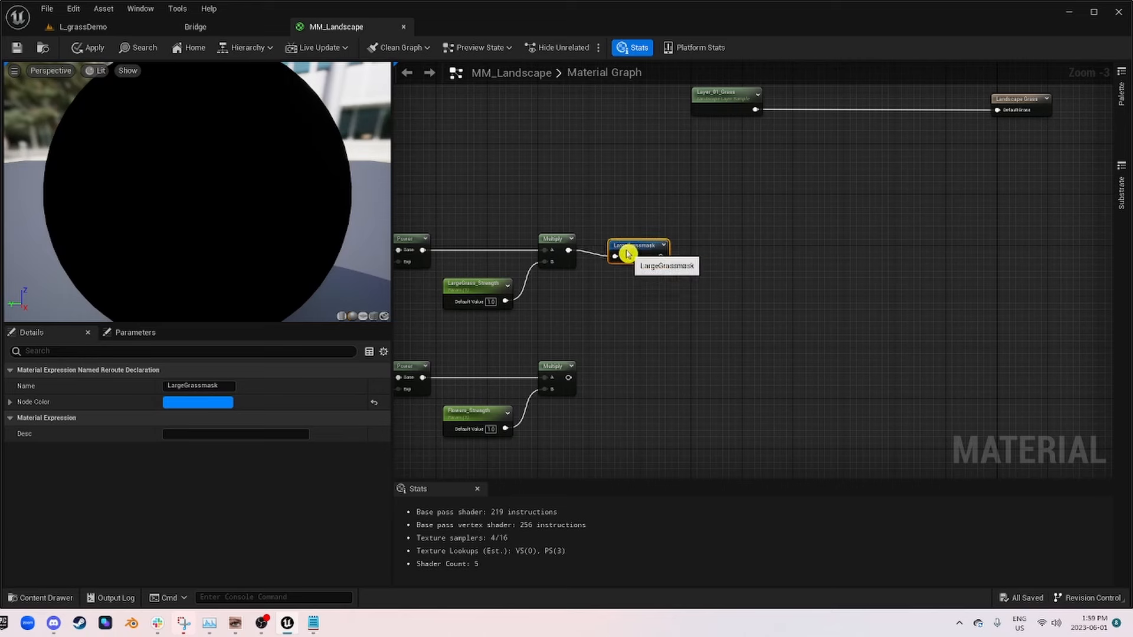
Step: Duplicate the LargeGrassmask reroute below, rename the copy Flowermask, and connect the Flowers Multiply output to it
click(647, 294)
key(ctrl+v)
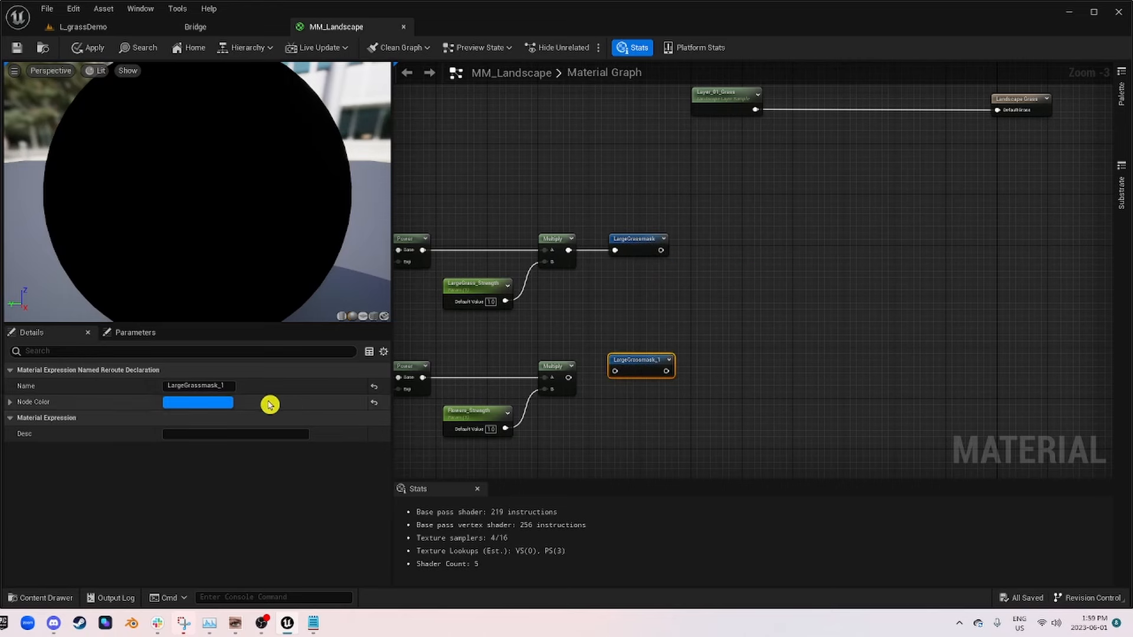
click(195, 386)
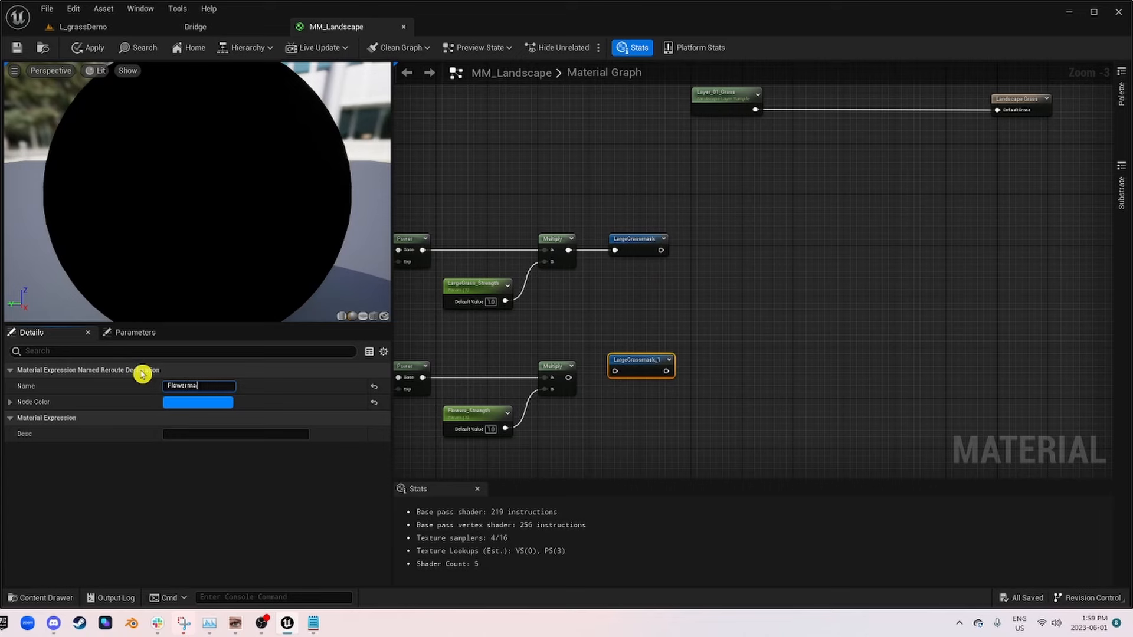
drag(568, 378, 615, 371)
Step: Set the FlowersChannel mask channel to Green, then apply and save the material
right_drag(632, 372, 991, 357)
scroll(614, 359, up, 3)
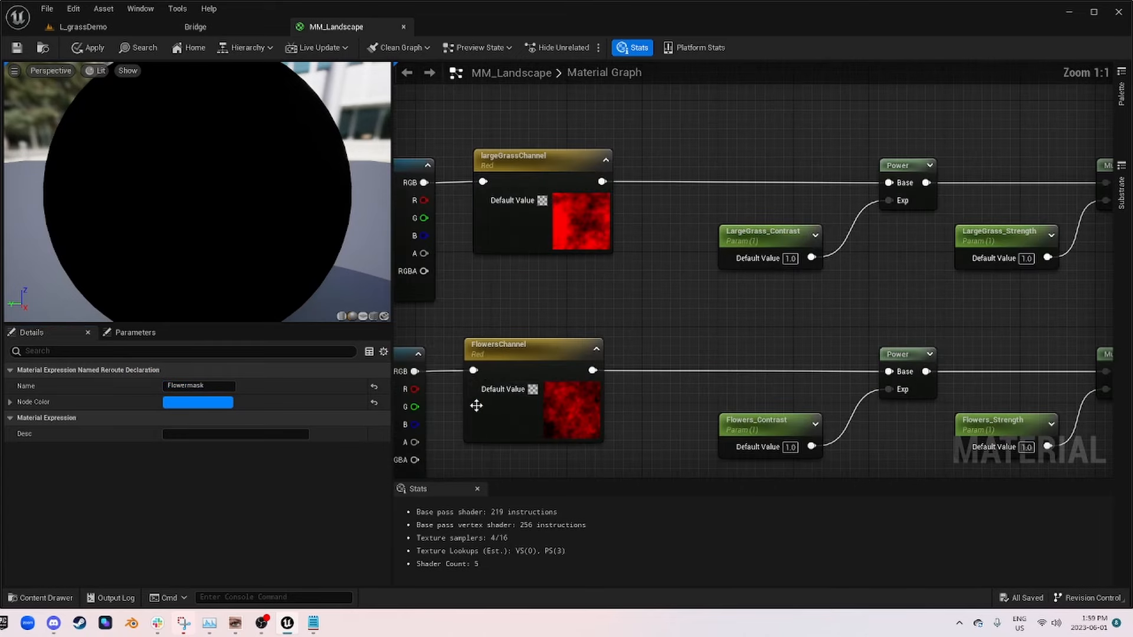
click(476, 405)
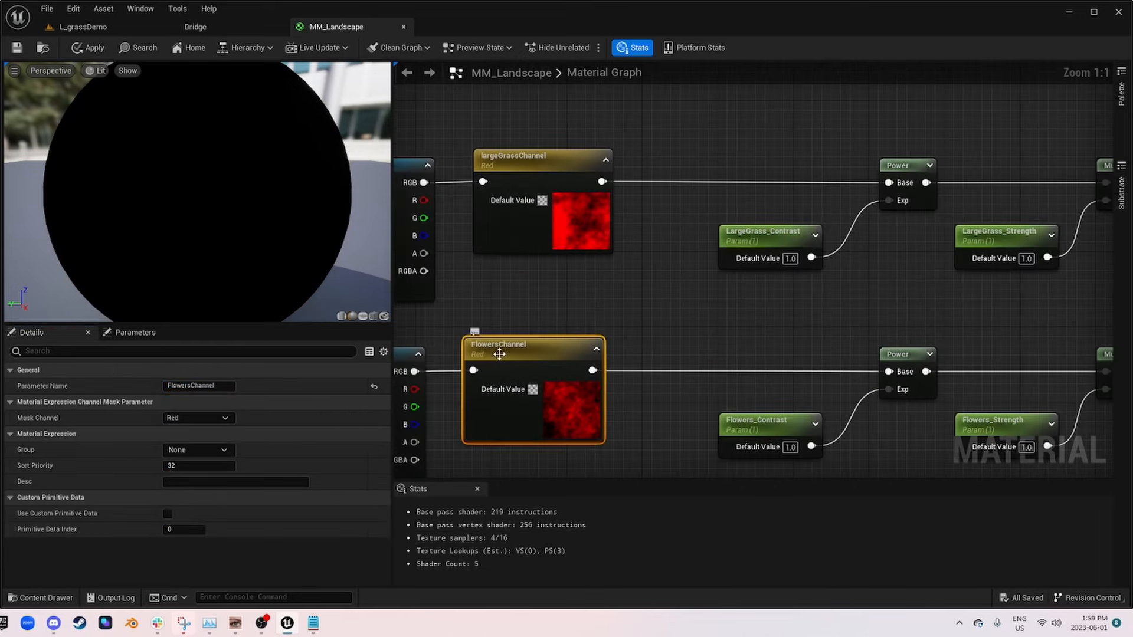
click(213, 418)
click(204, 443)
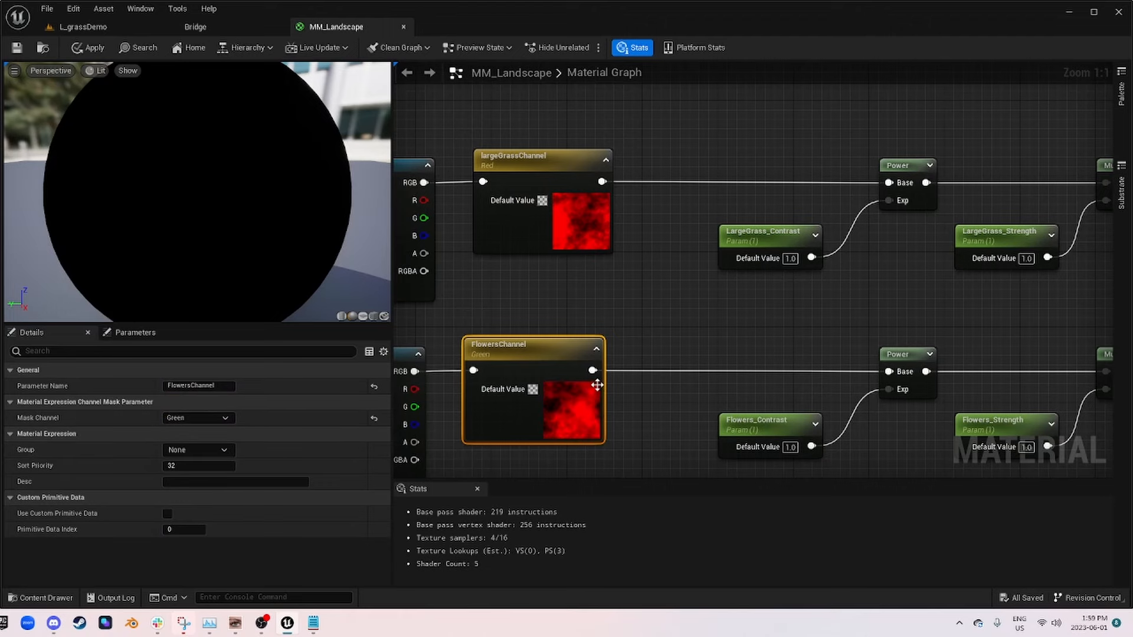
click(97, 49)
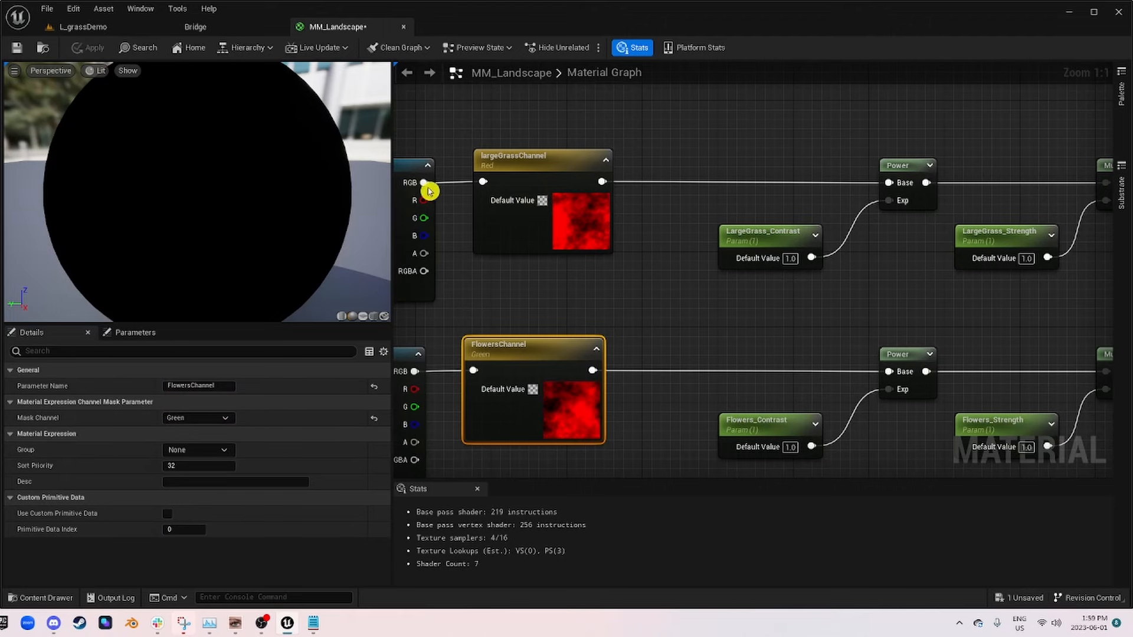
click(21, 50)
Step: Move the Layer_01_Grass node farther away from Landscape Grass to make room between them
scroll(870, 316, down, 2)
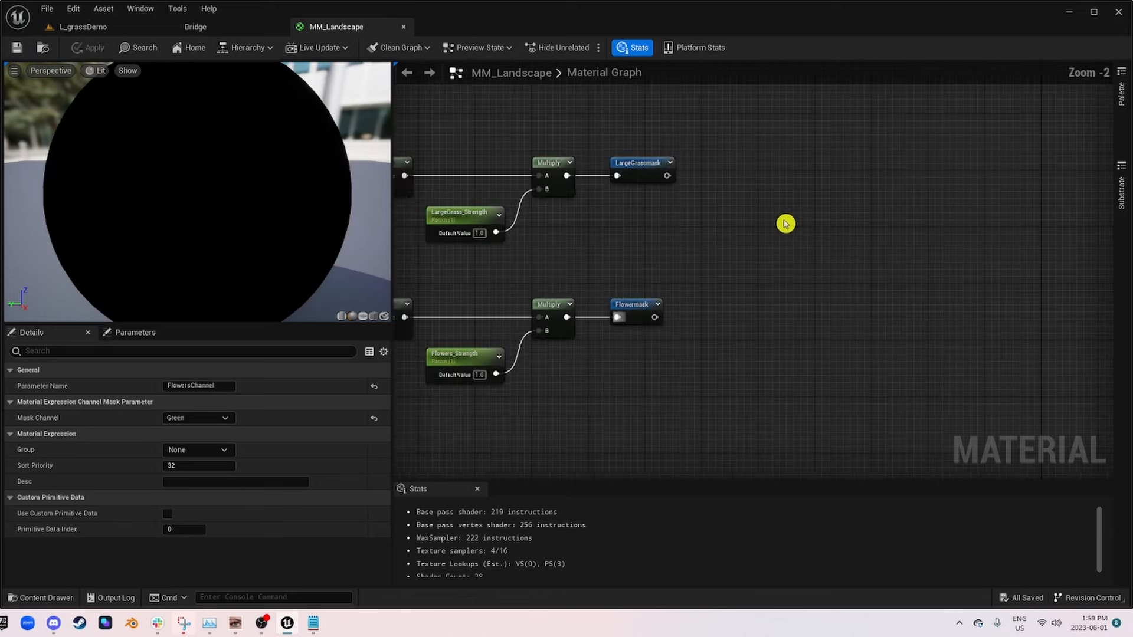
right_drag(574, 240, 729, 283)
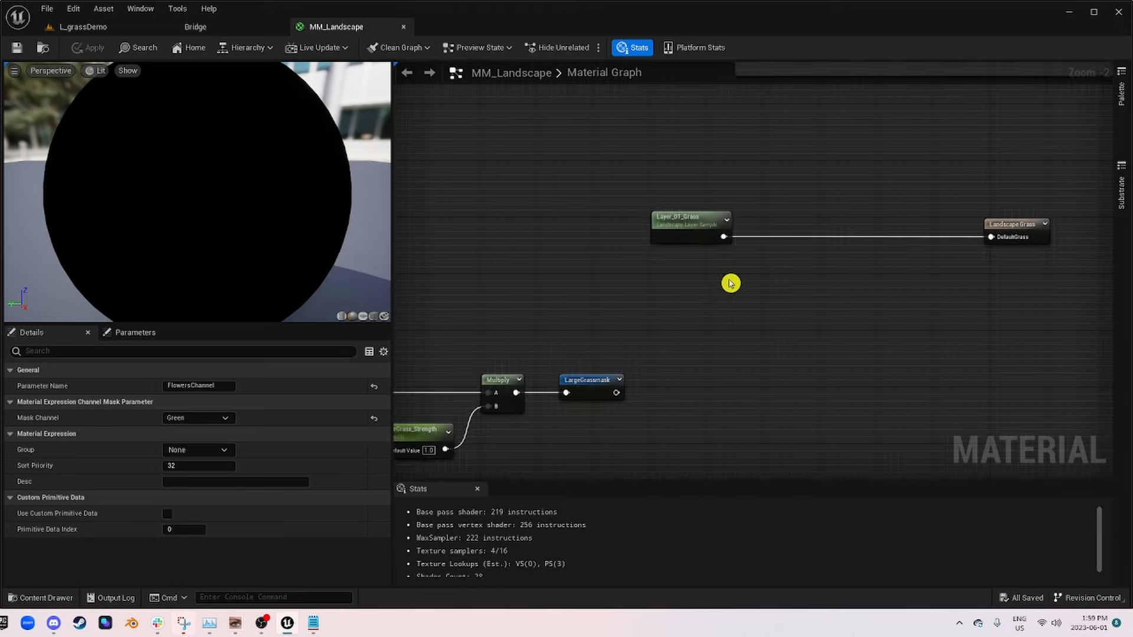
scroll(716, 223, up, 2)
drag(716, 223, 653, 222)
right_drag(853, 268, 699, 226)
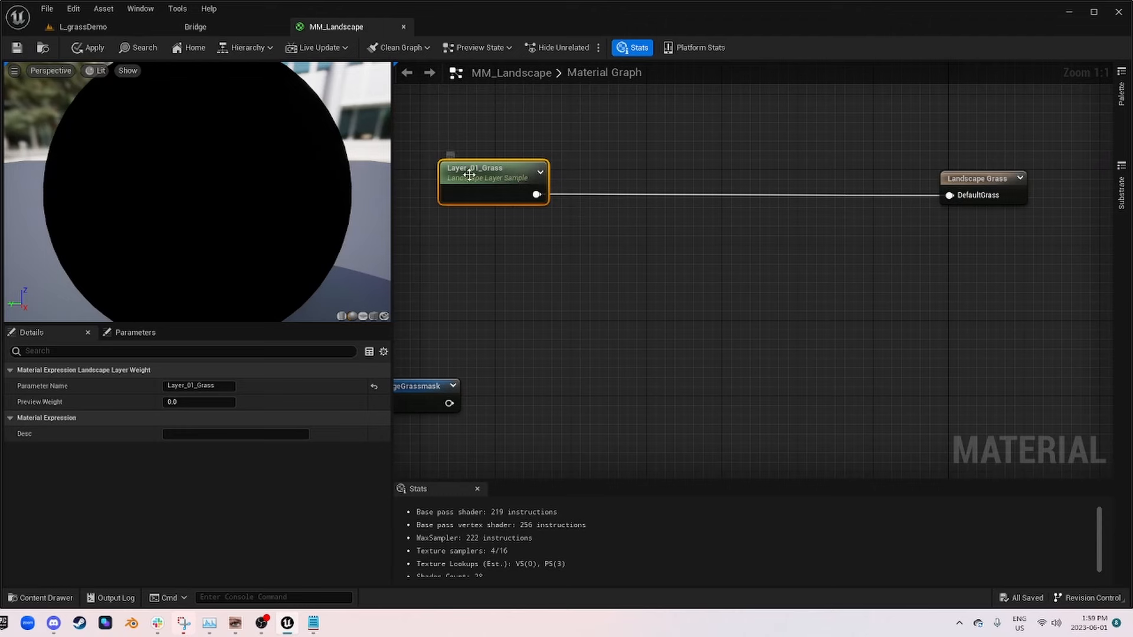
drag(469, 174, 440, 168)
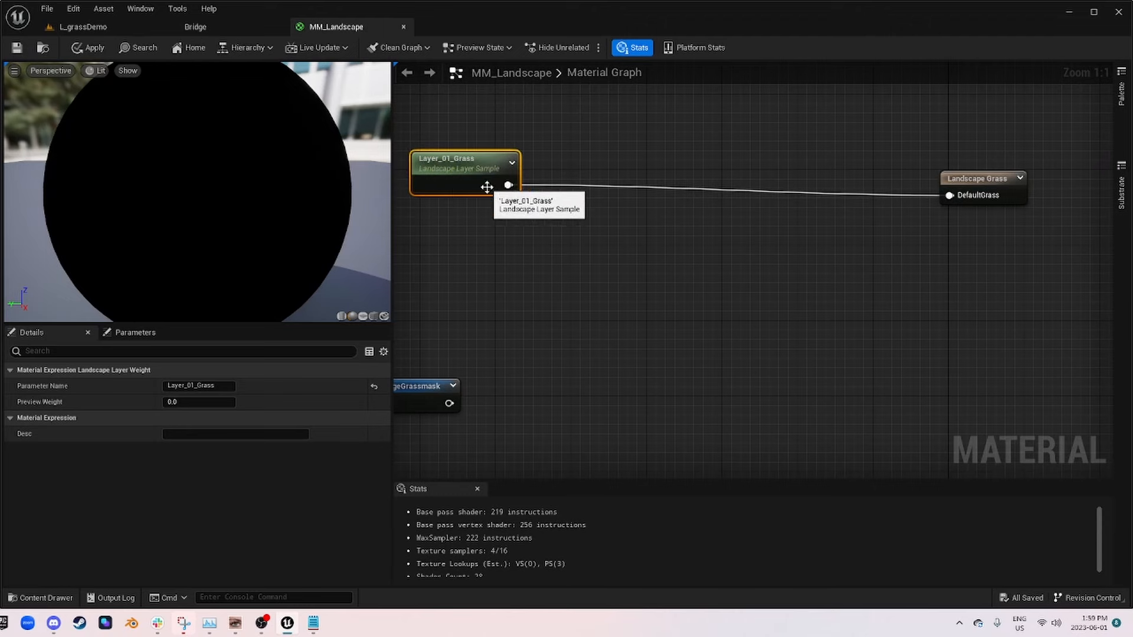
Step: Add a Subtract node from the Layer_01_Grass output, placing it between that node and Landscape Grass
right_drag(592, 221, 688, 208)
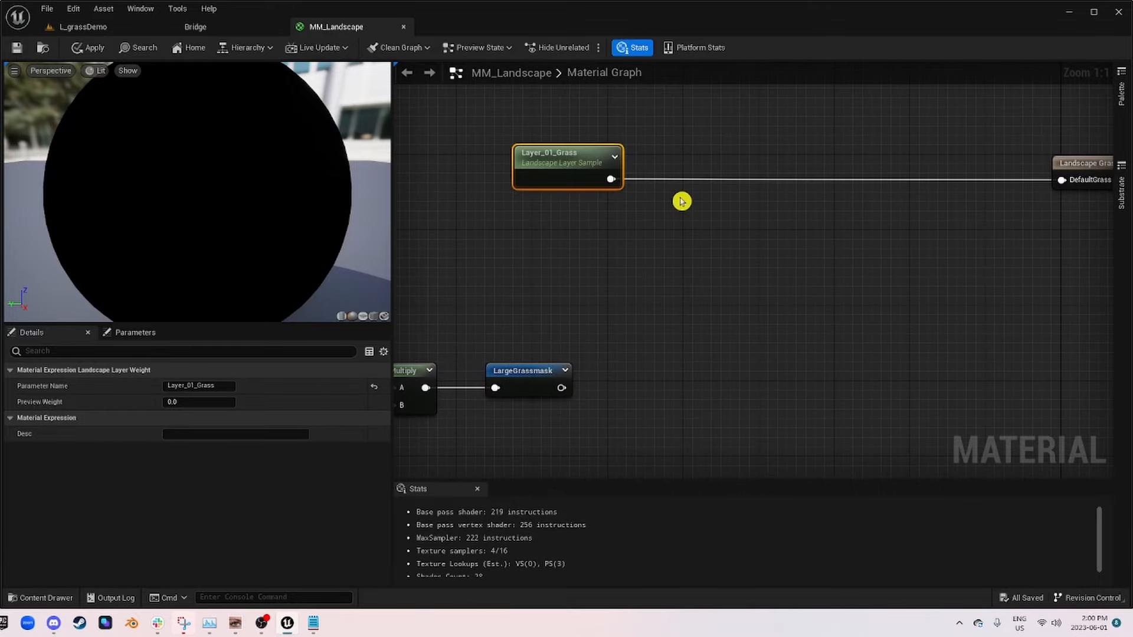
right_drag(901, 207, 733, 208)
click(933, 168)
right_drag(634, 244, 950, 169)
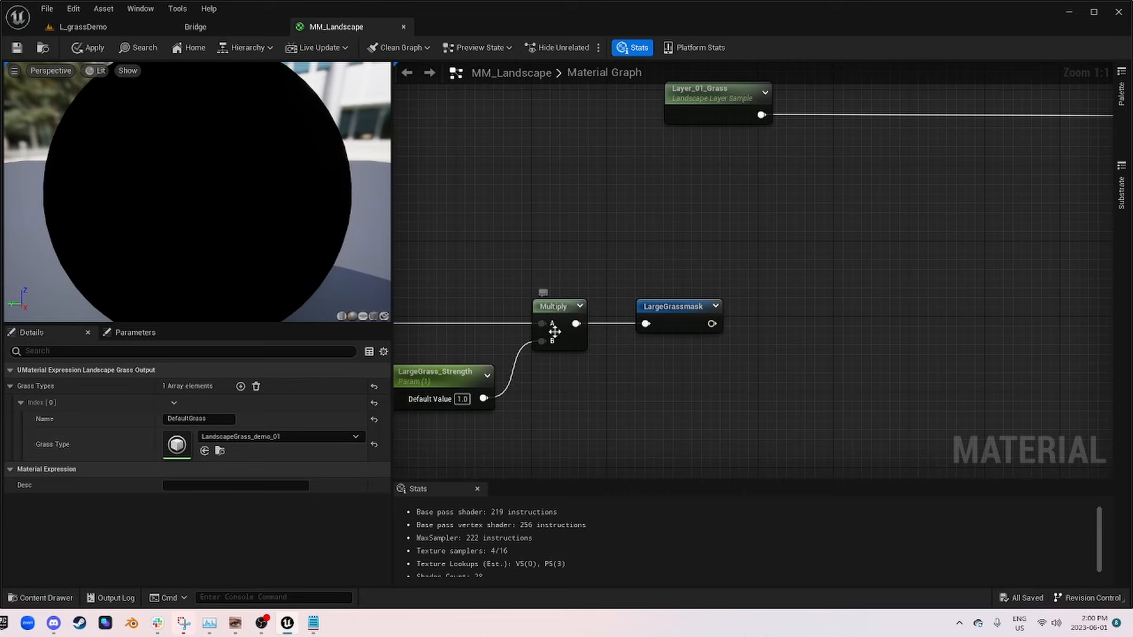
right_drag(849, 226, 524, 318)
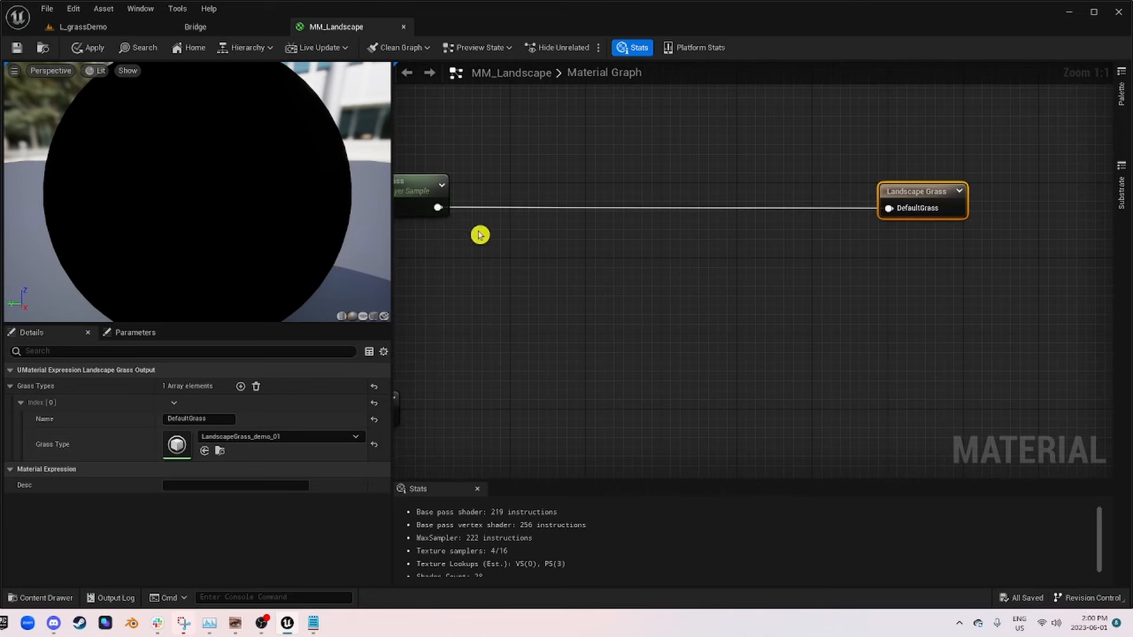
drag(437, 207, 605, 236)
text(subtr)
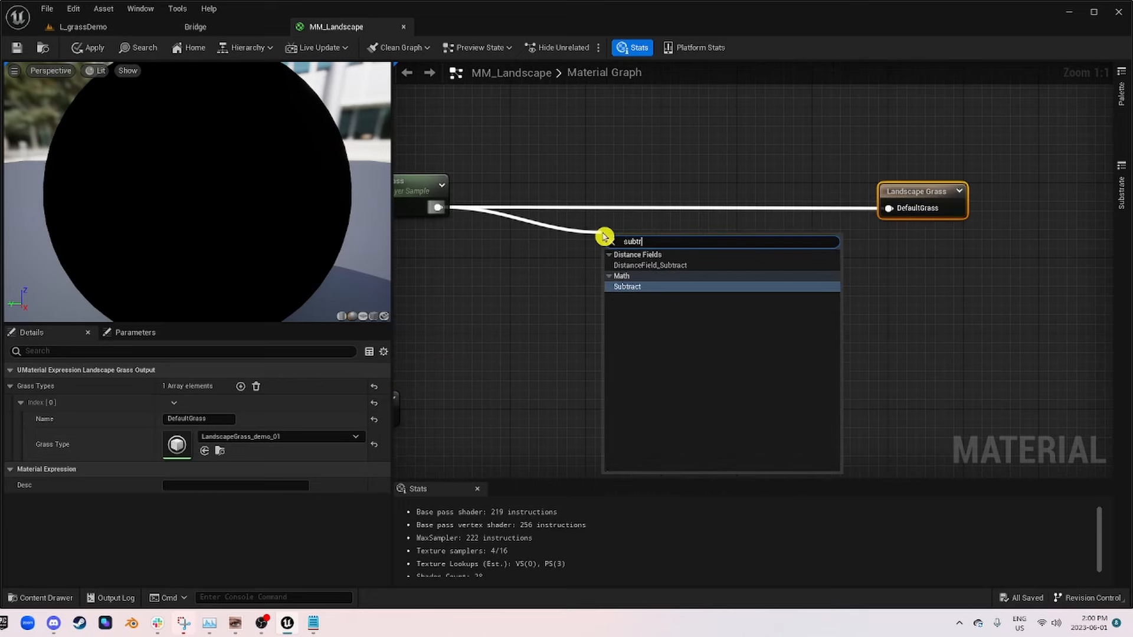
key(Return)
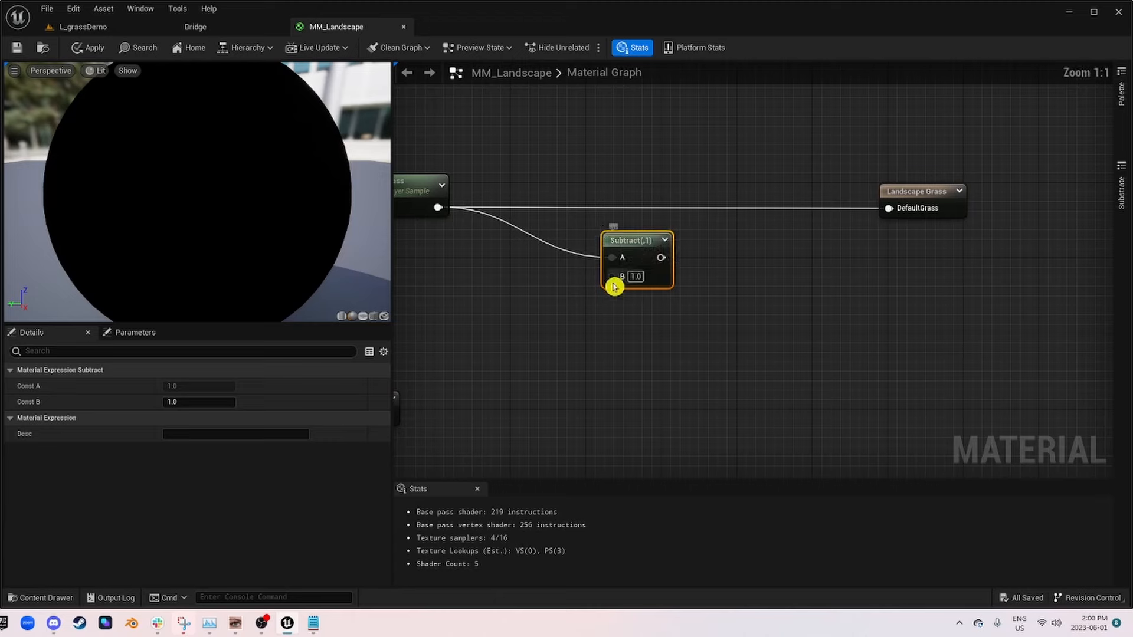
Step: Select all the large grass and flower mask nodes and move them farther away from the Layer_01_Grass and Landscape Grass nodes
scroll(614, 286, down, 8)
right_drag(735, 313, 687, 349)
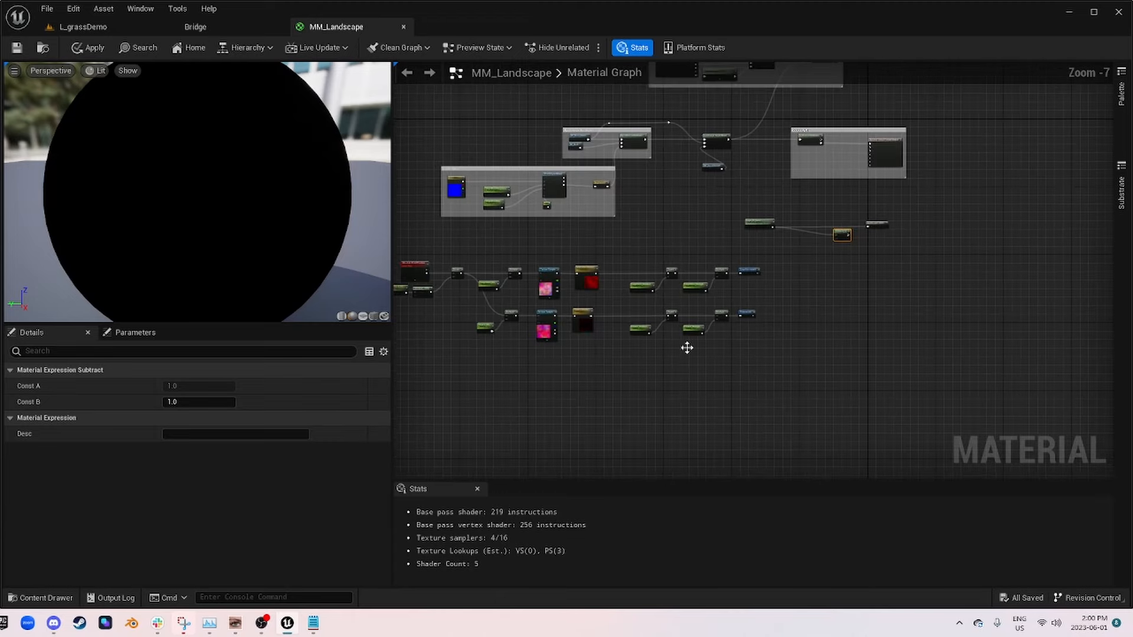
drag(602, 360, 396, 254)
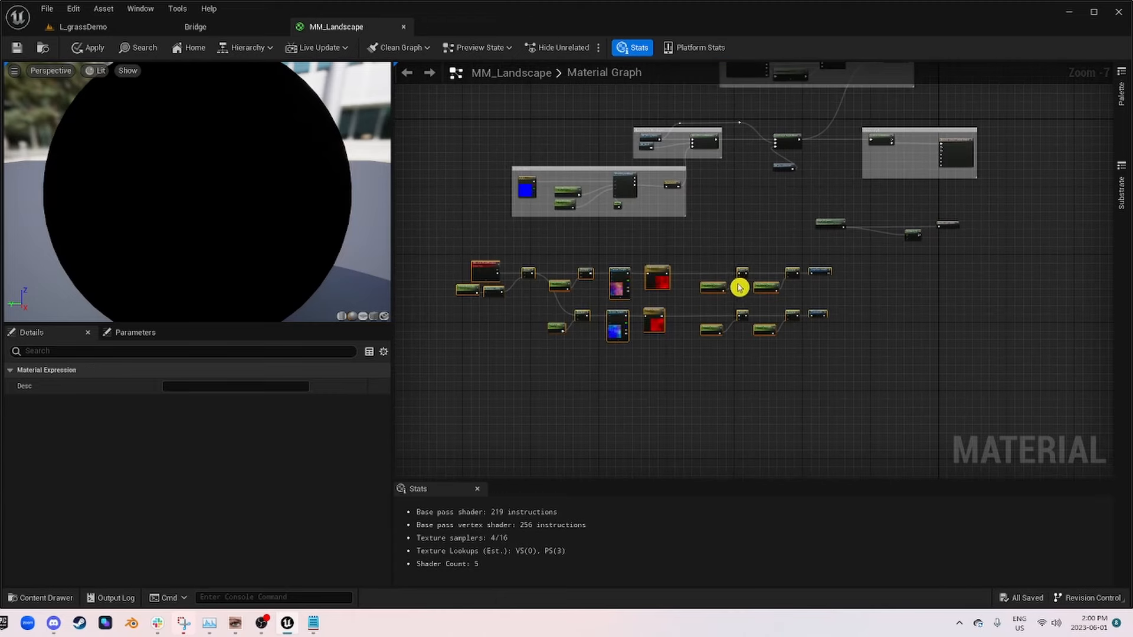
drag(821, 269, 605, 321)
Step: Add a LargeGrassmask named reroute near the Subtract node and connect its output to the B input
scroll(956, 241, up, 2)
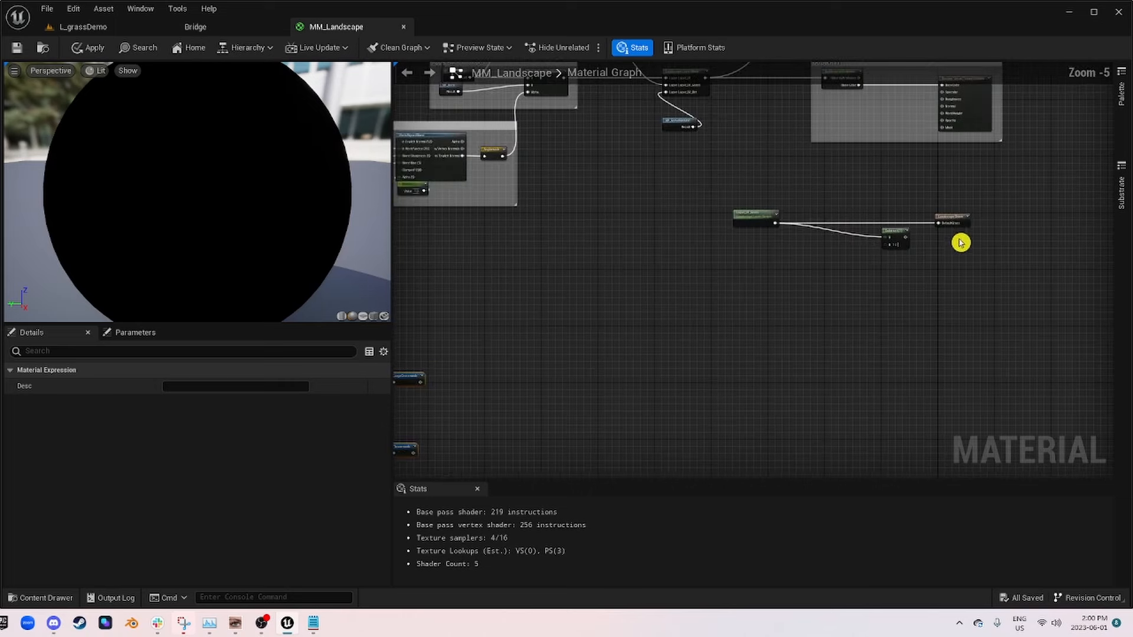
scroll(795, 237, down, 1)
scroll(822, 247, up, 5)
right_click(822, 248)
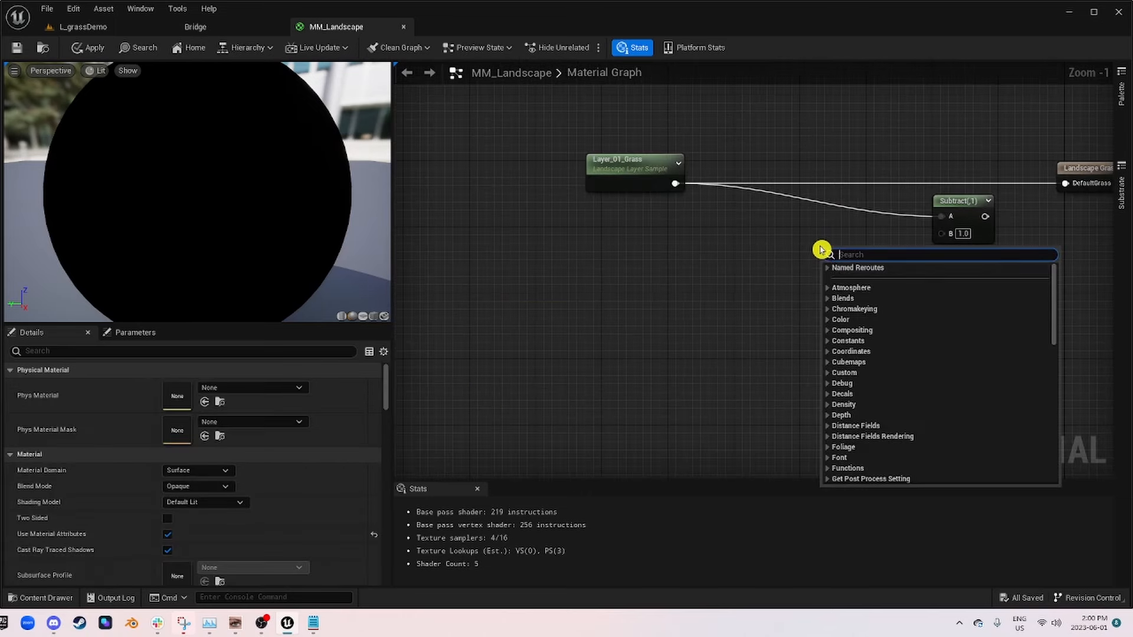
click(861, 300)
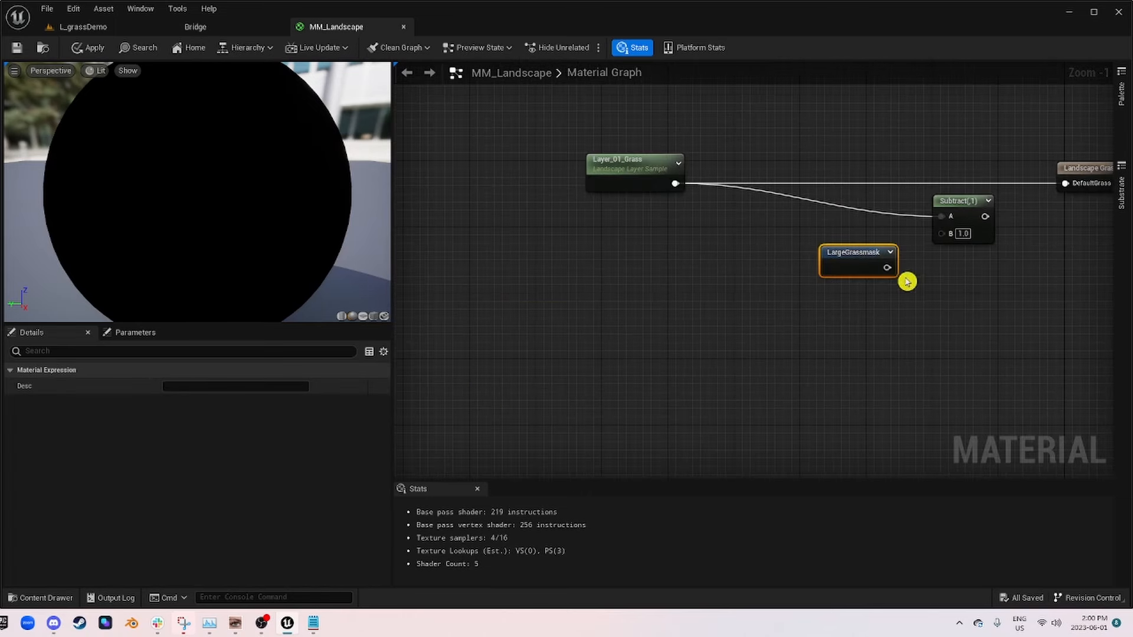
drag(890, 267, 942, 235)
Step: Connect the Subtract output to the DefaultGrass input of Landscape Grass, align the Subtract node, and apply the material
right_drag(1036, 248, 600, 256)
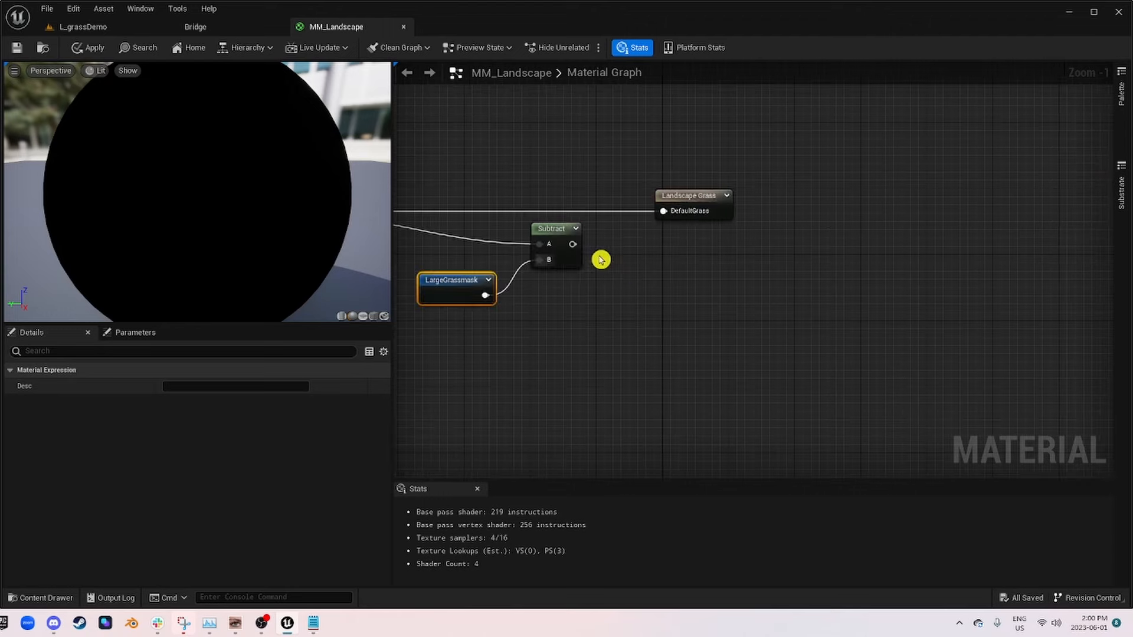
scroll(585, 248, up, 1)
drag(570, 243, 546, 208)
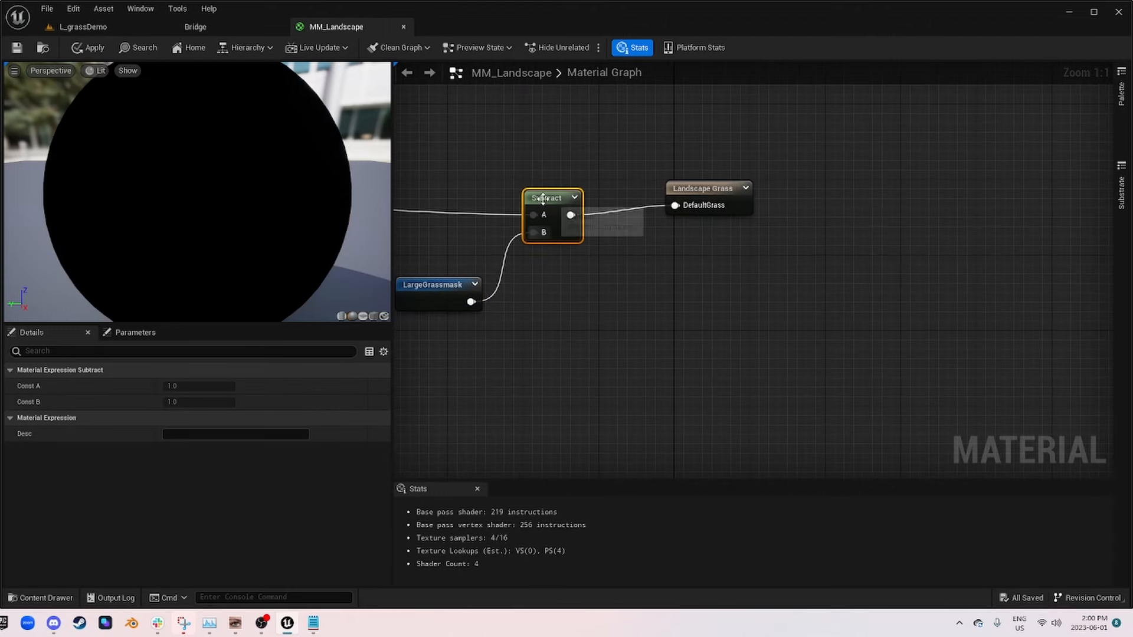
click(93, 52)
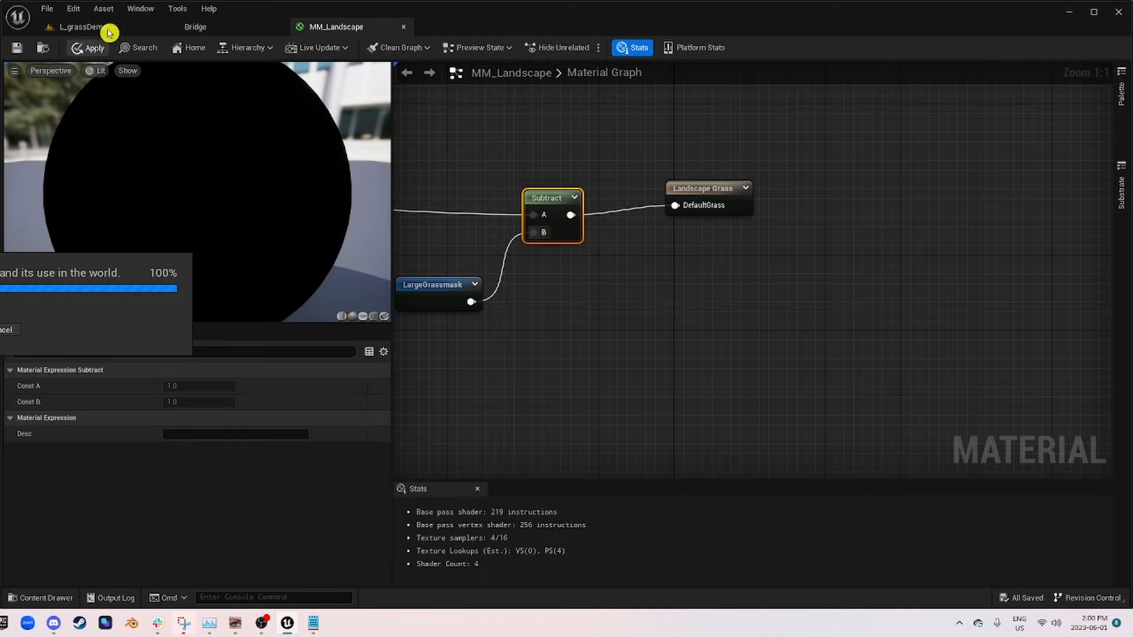
Step: Return to the L_grassDemo level, view the grass on the hill, and save the MM_Landscape material
click(97, 31)
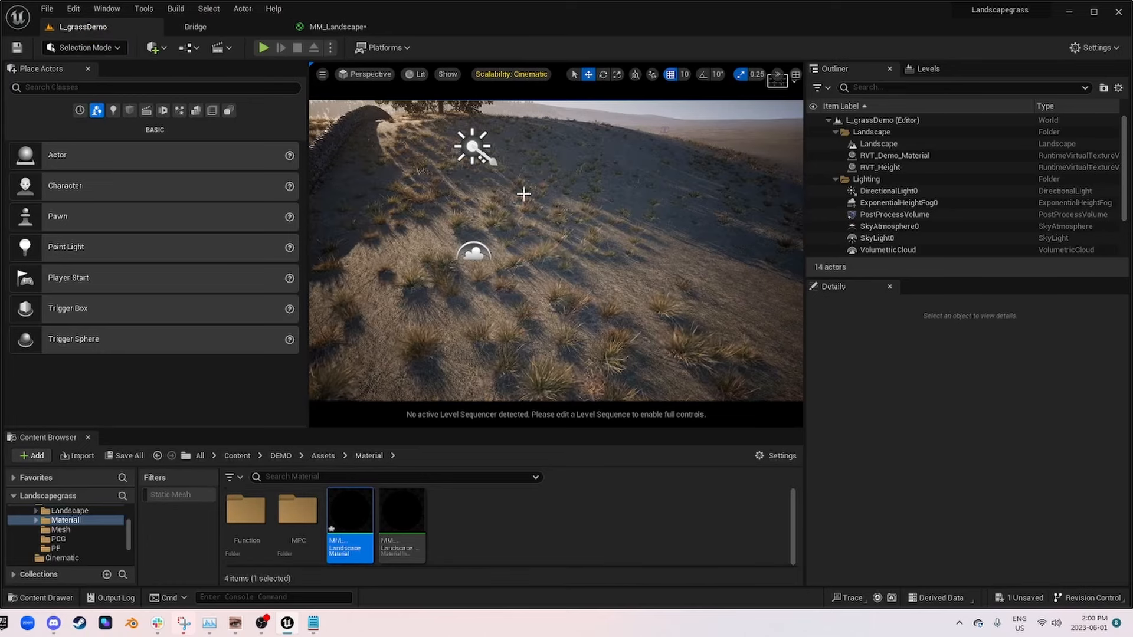
right_drag(523, 195, 574, 216)
click(354, 511)
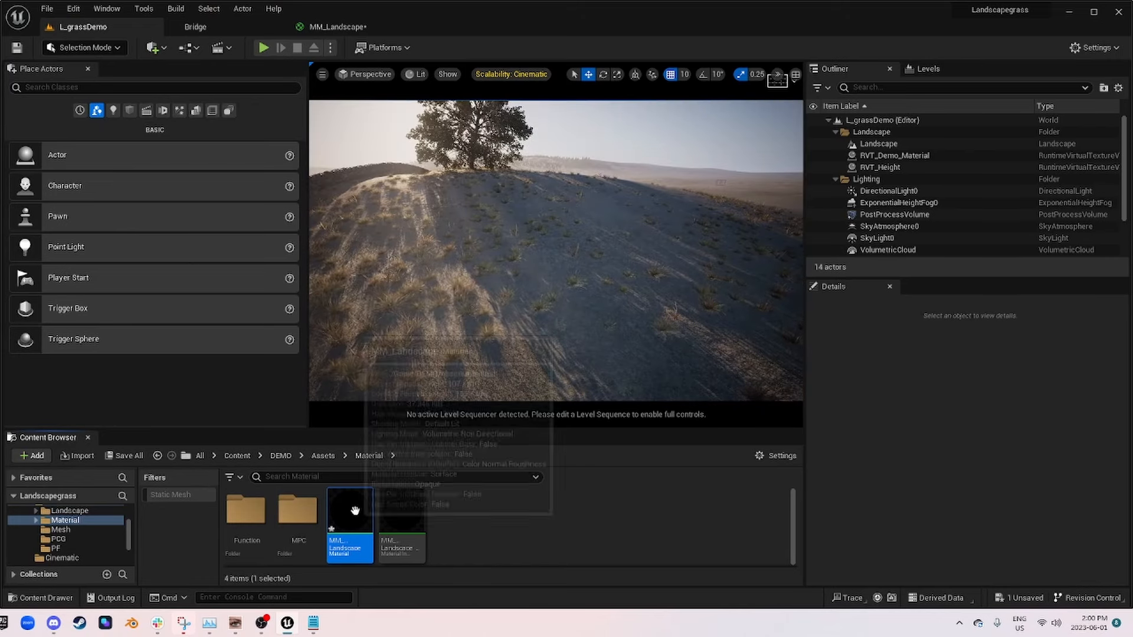
key(ctrl+s)
Step: Open the MM_Landscape_Inst material instance and override LargeGrass_Contrast with 2 and LargeGrass_Strength with 10
double_click(407, 519)
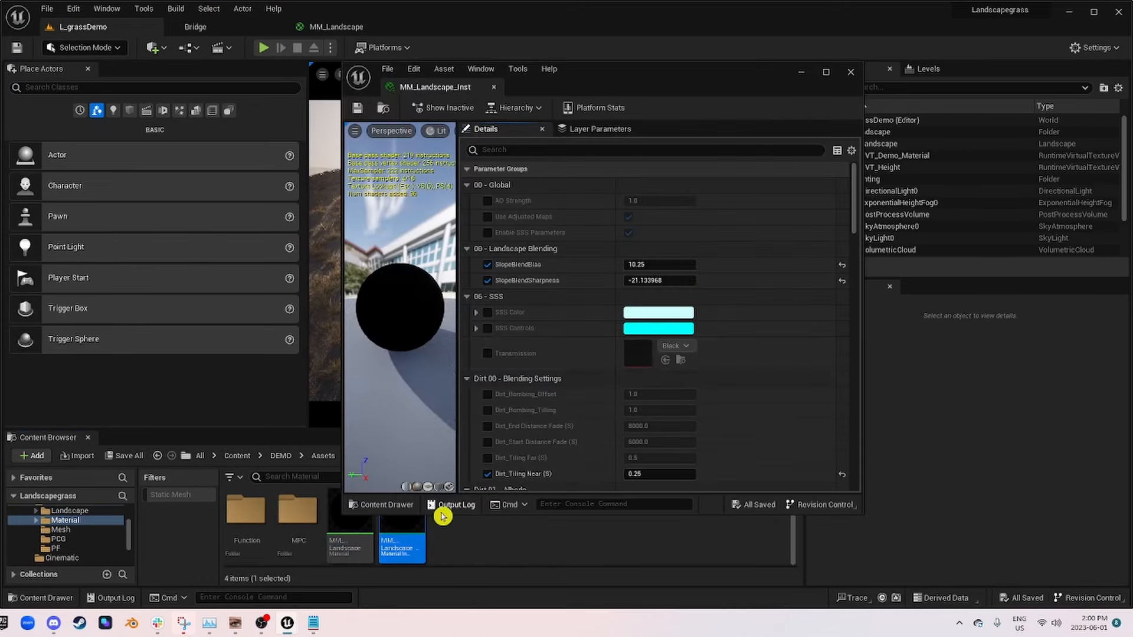
drag(728, 83, 975, 138)
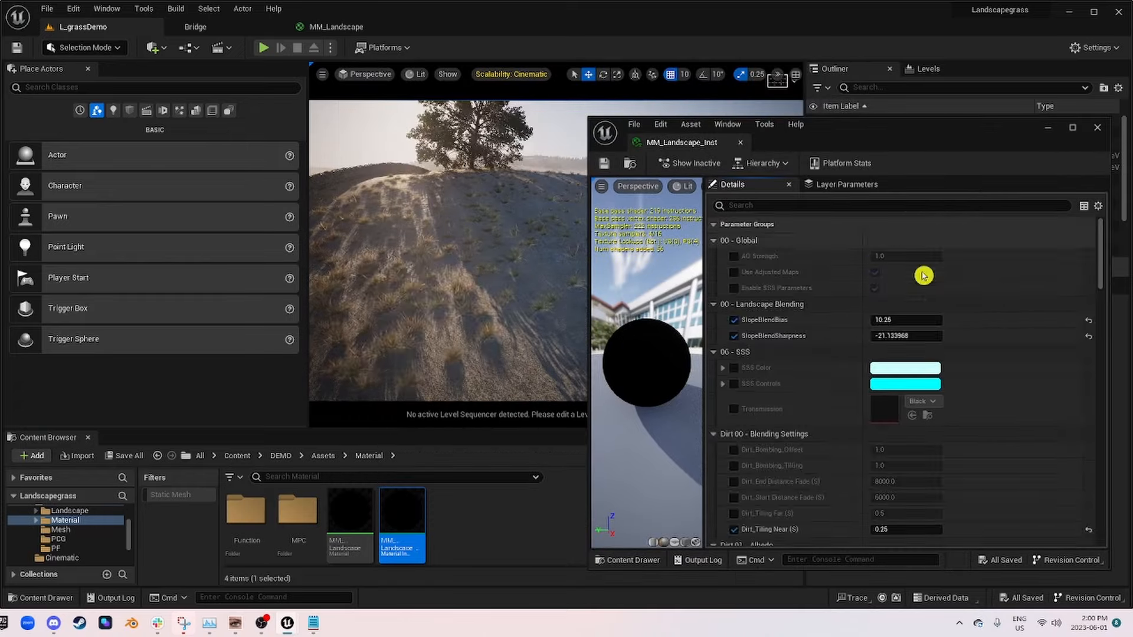
scroll(921, 273, down, 10)
scroll(922, 378, down, 8)
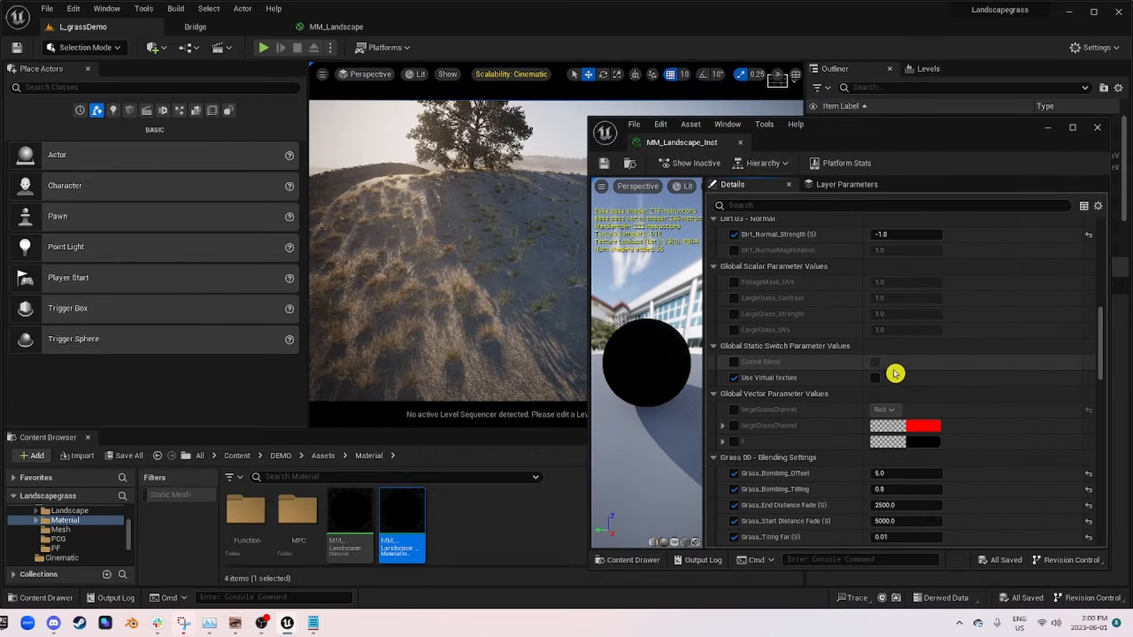
scroll(881, 363, up, 2)
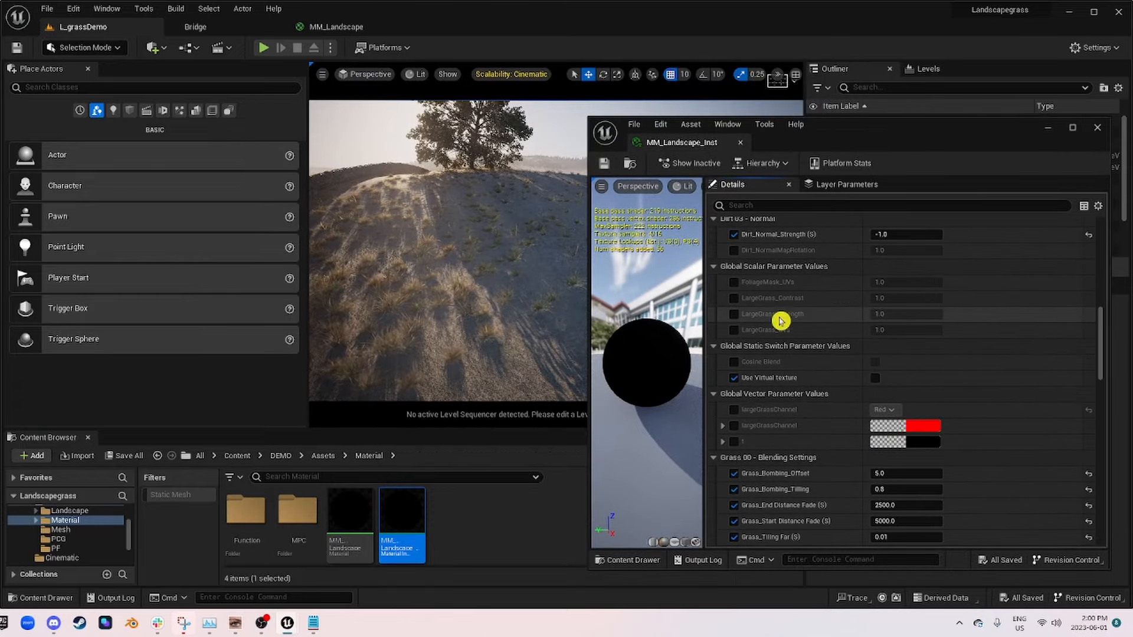
click(734, 299)
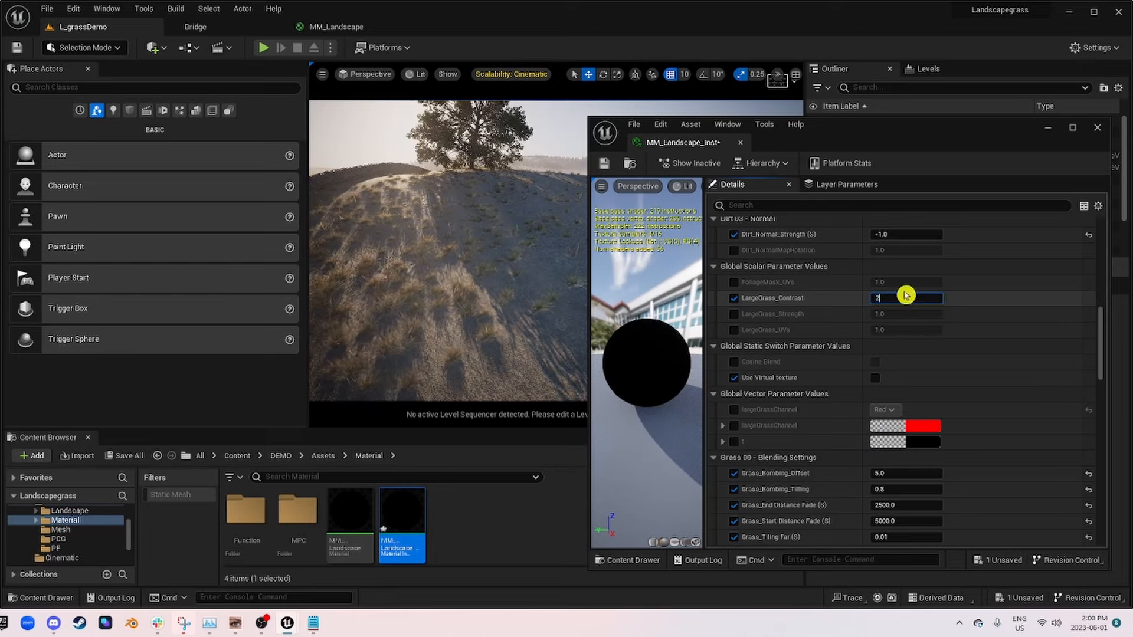
click(734, 314)
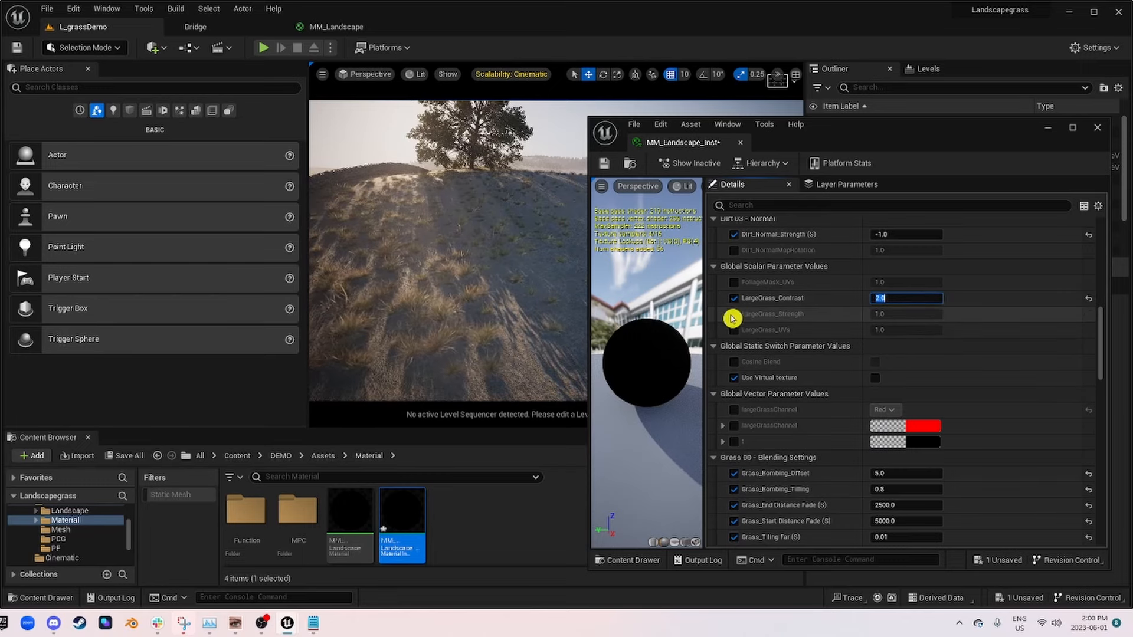
key(Return)
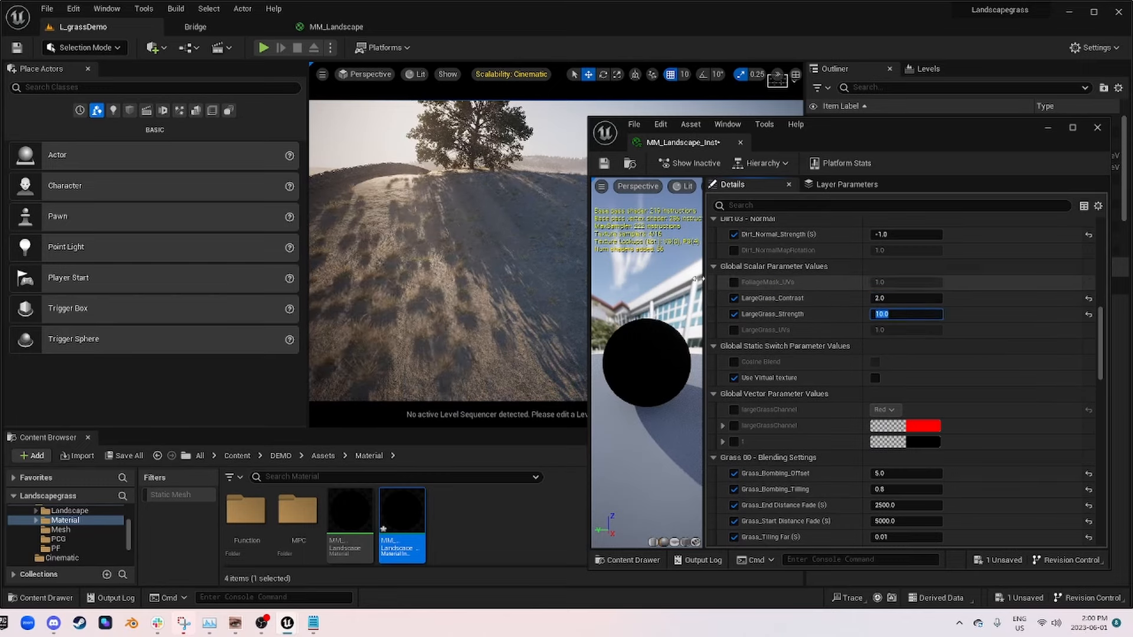
Step: Enable the LargeGrass_UVs override in the instance and try the values 2 and 5
drag(854, 139, 875, 267)
mouse_move(453, 126)
right_down()
mouse_move(447, 139)
mouse_move(461, 142)
right_up()
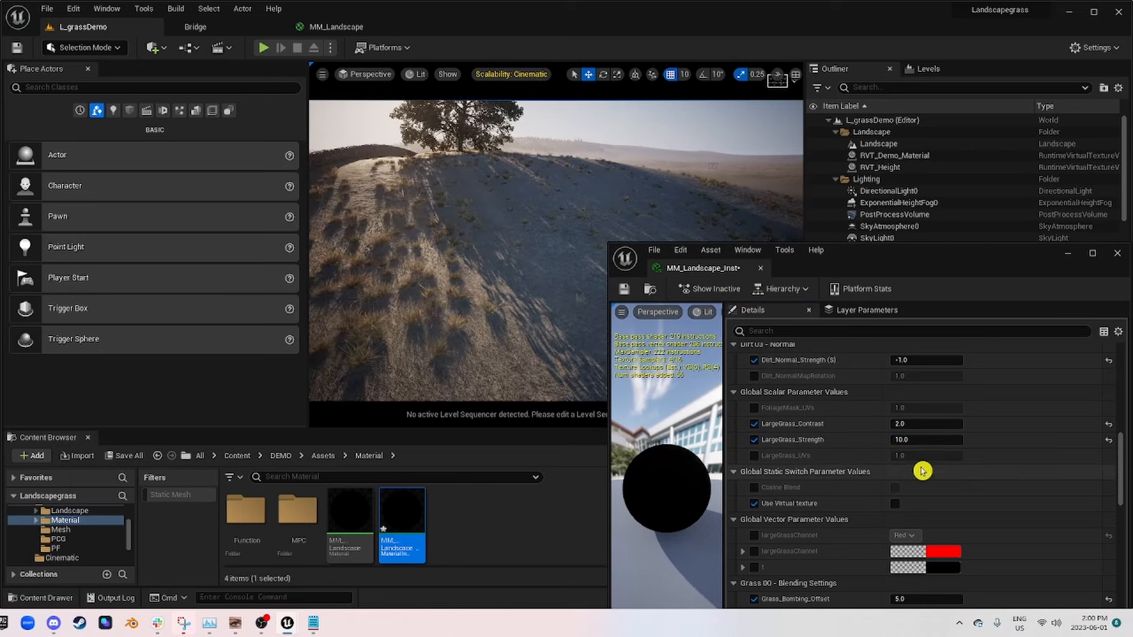
click(755, 456)
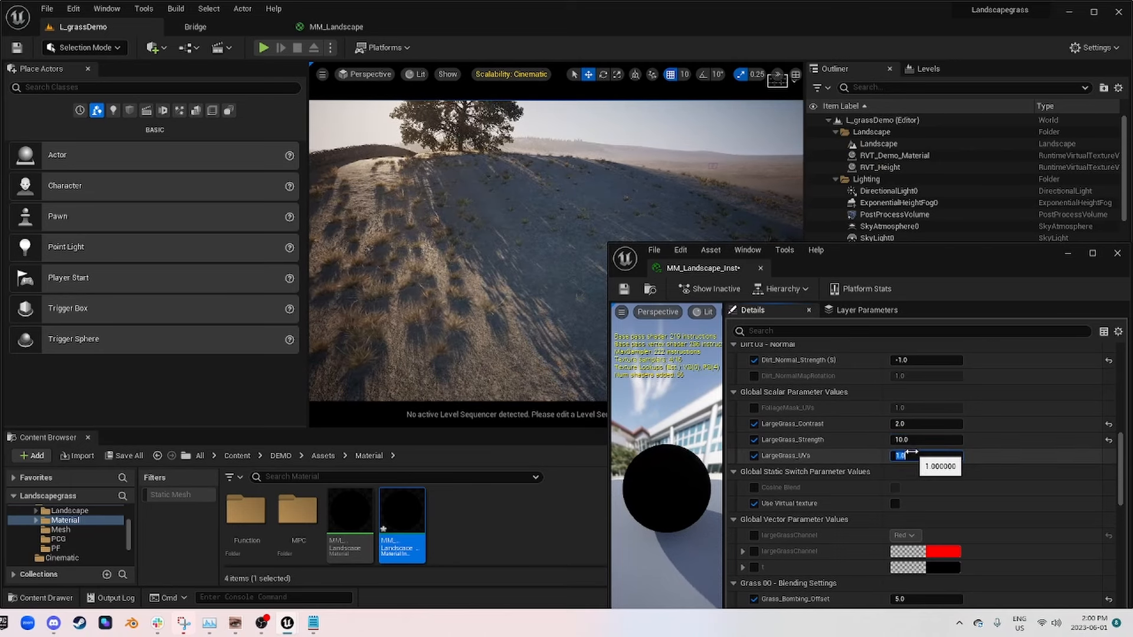
text(2)
key(Return)
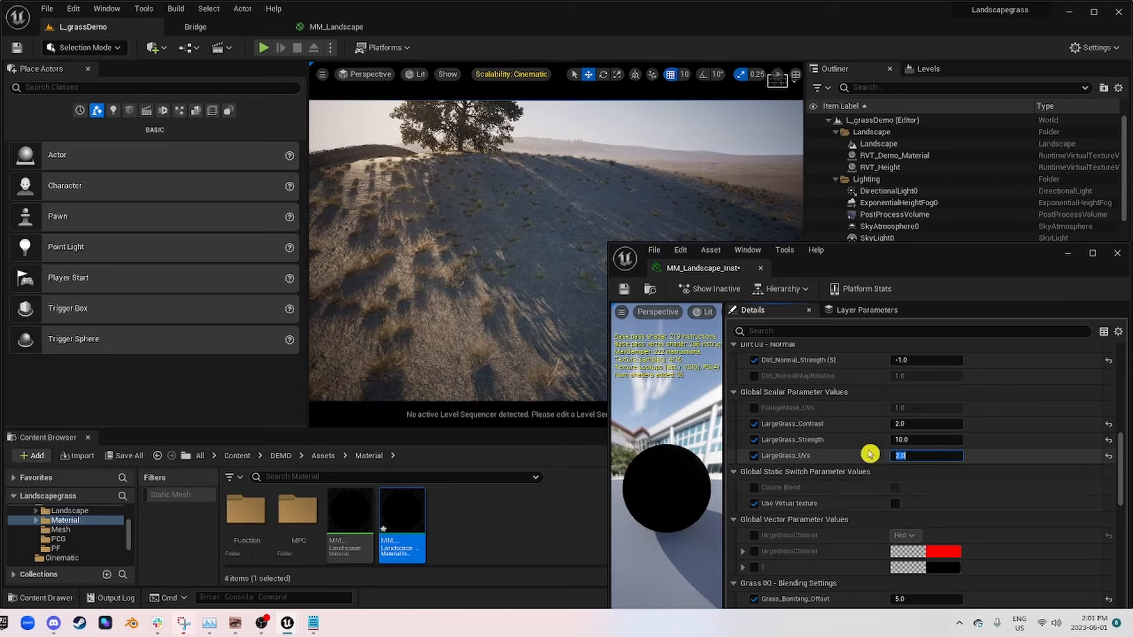
text(5)
key(Return)
Step: Set LargeGrass_UVs to 0.2, check the grass distribution in the level, and save and close the material instance
right_drag(460, 291, 372, 248)
scroll(503, 278, down, 3)
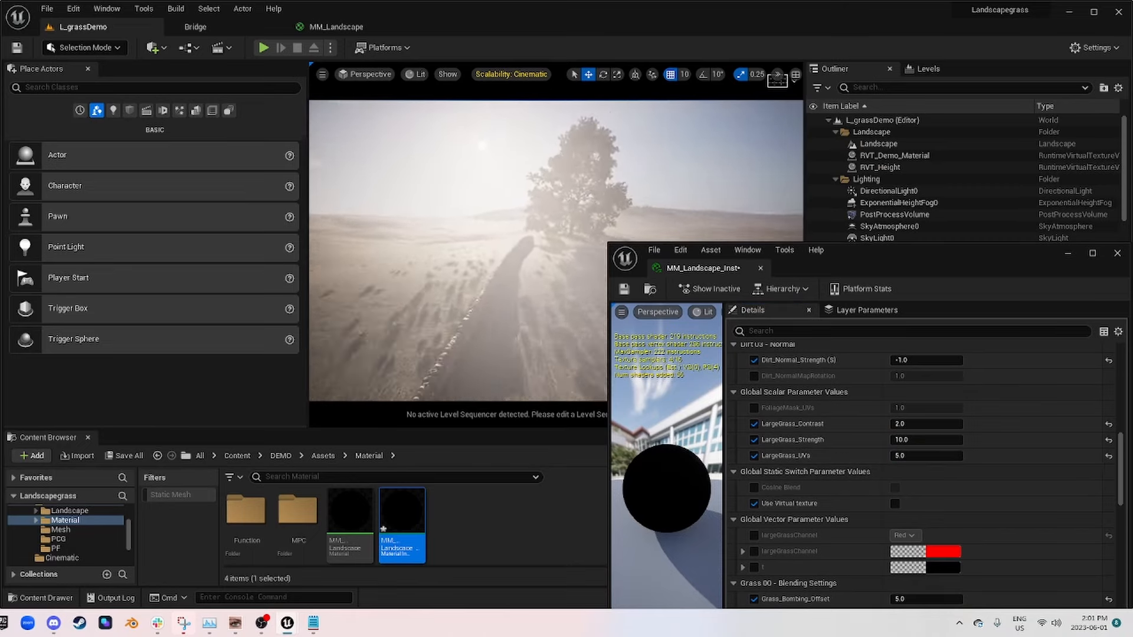
right_drag(503, 278, 562, 300)
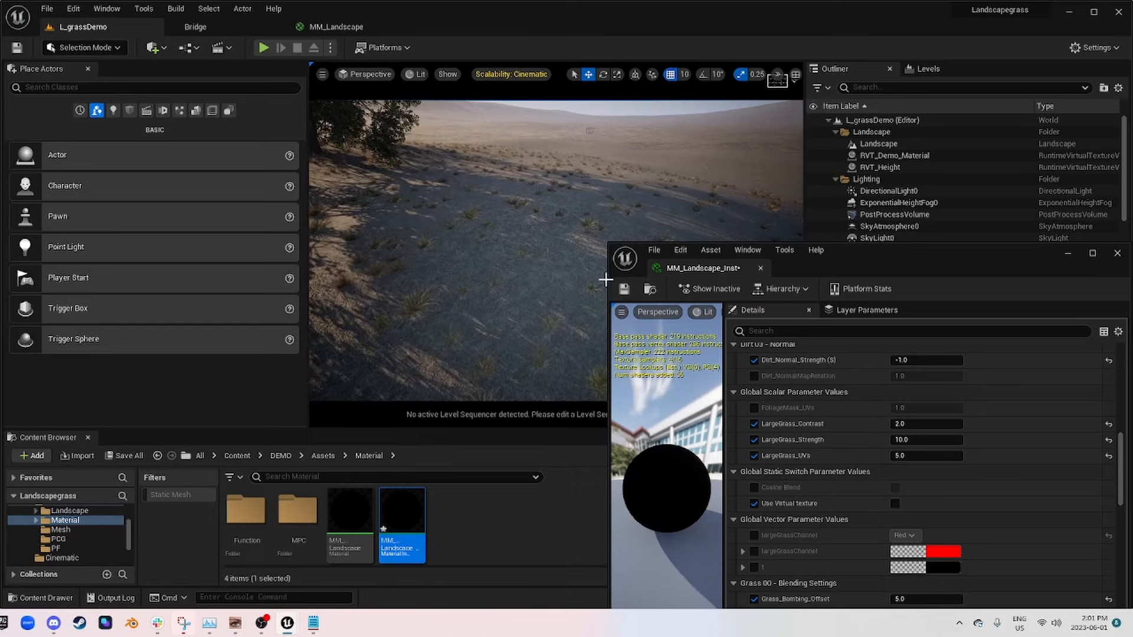
key(Return)
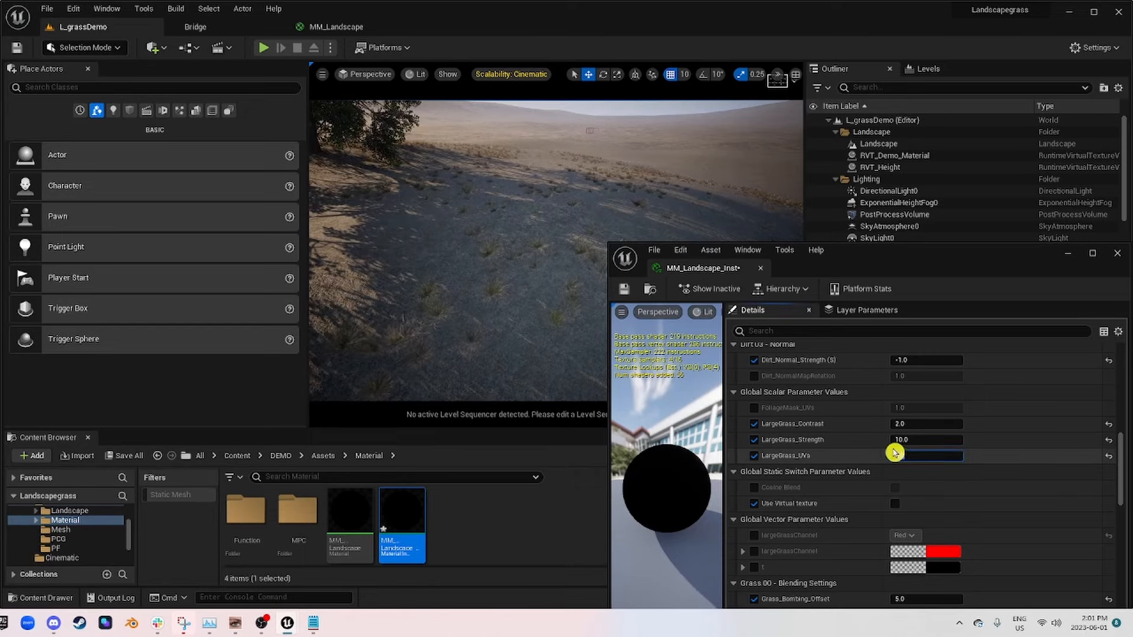
right_drag(533, 274, 532, 215)
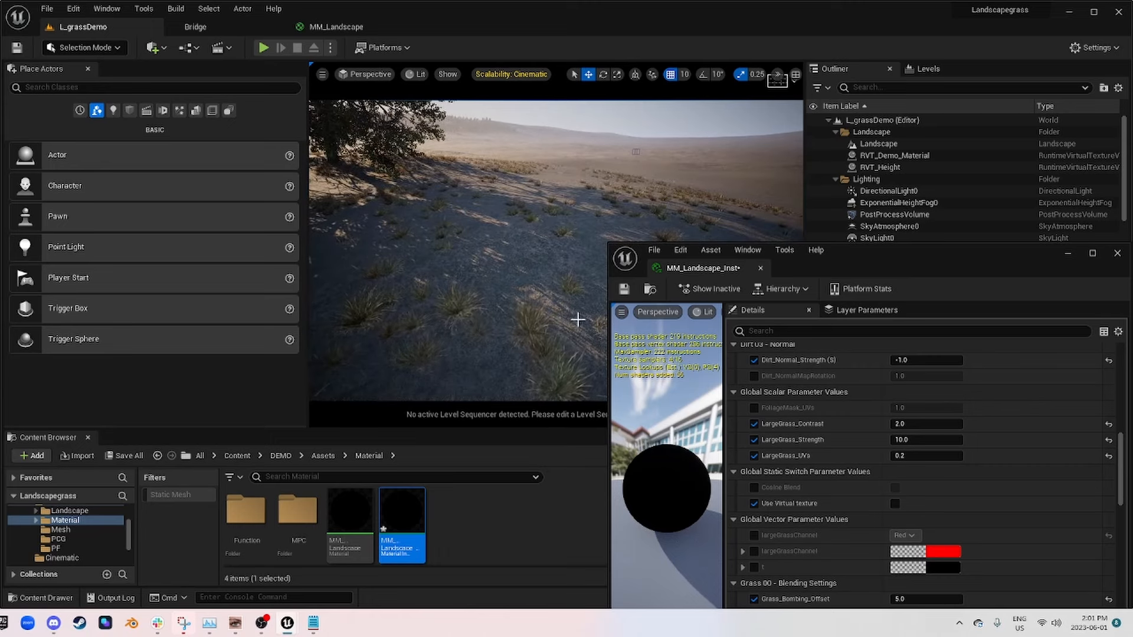
drag(908, 265, 736, 180)
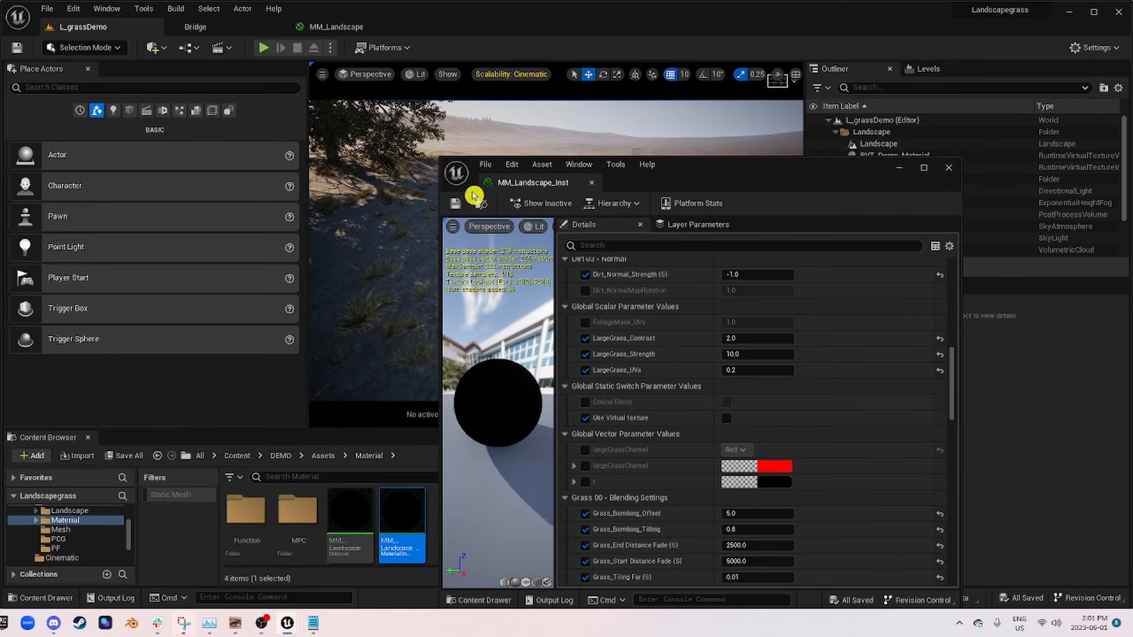
click(948, 172)
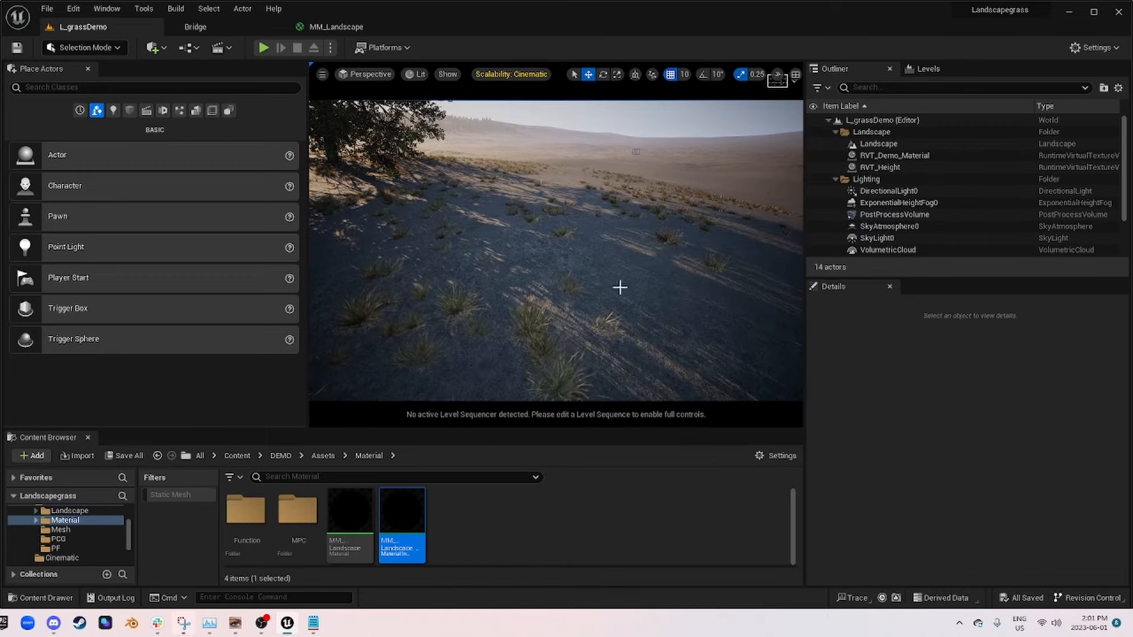
Step: In the MM_Landscape graph, space Landscape Grass away from Subtract, align Subtract with Layer_01_Grass, and place the LargeGrassmask reroute below Layer_01_Grass
click(326, 27)
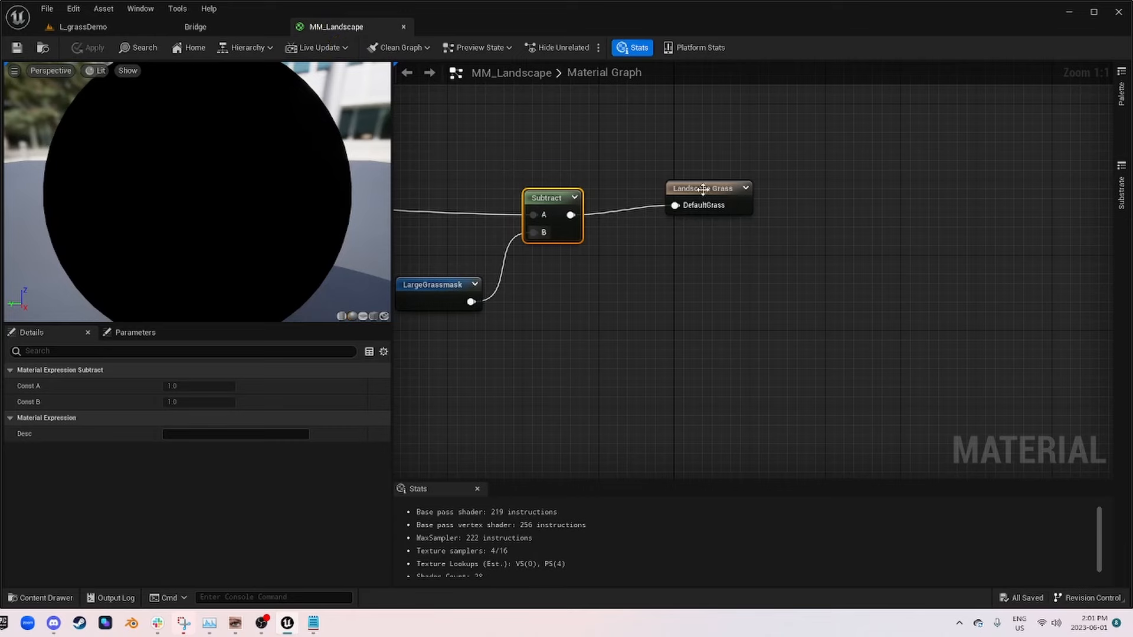
drag(702, 190, 752, 200)
key(Home)
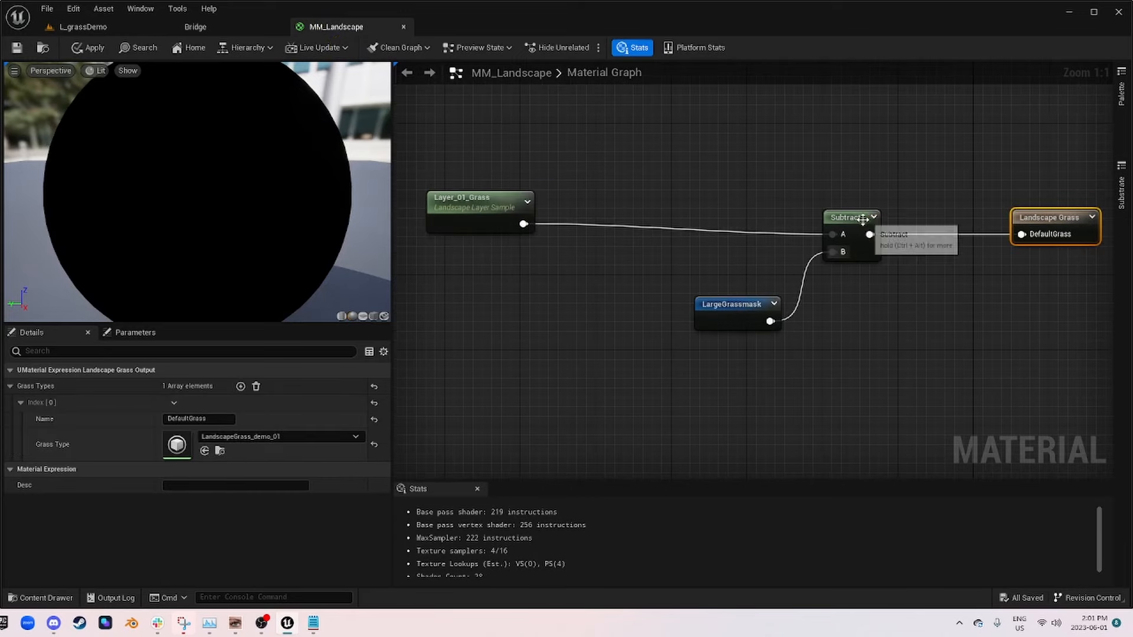
drag(863, 220, 854, 210)
drag(755, 321, 522, 298)
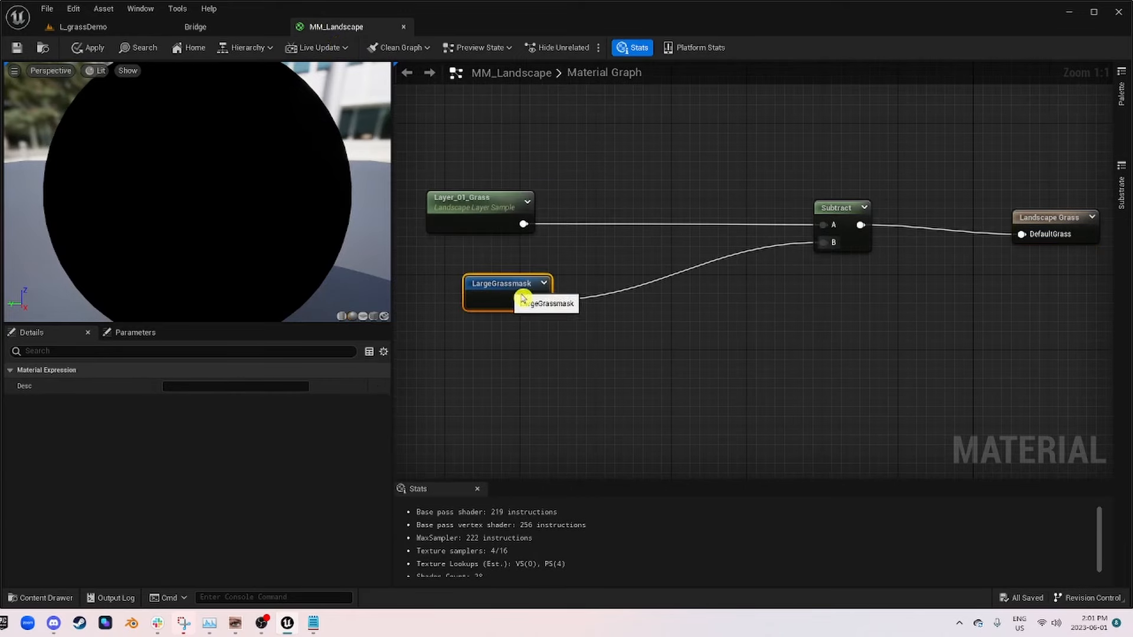
right_drag(886, 248, 790, 220)
click(944, 210)
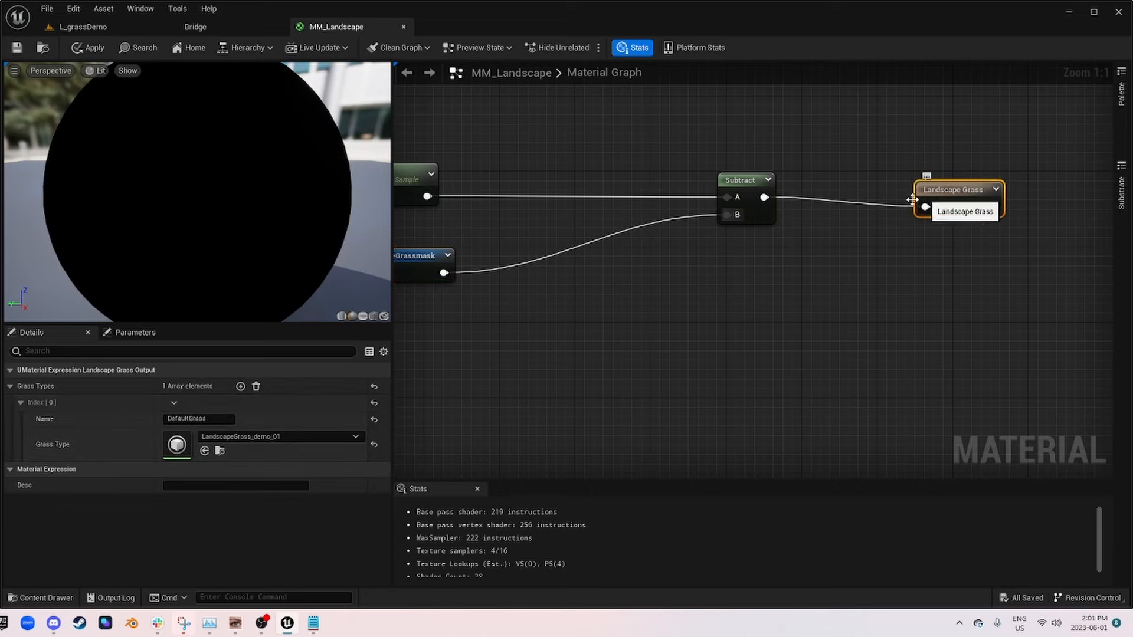
Step: Add a second grass type to the Landscape Grass node, assign Grass_Large to it, and name it LargeGrass
click(242, 390)
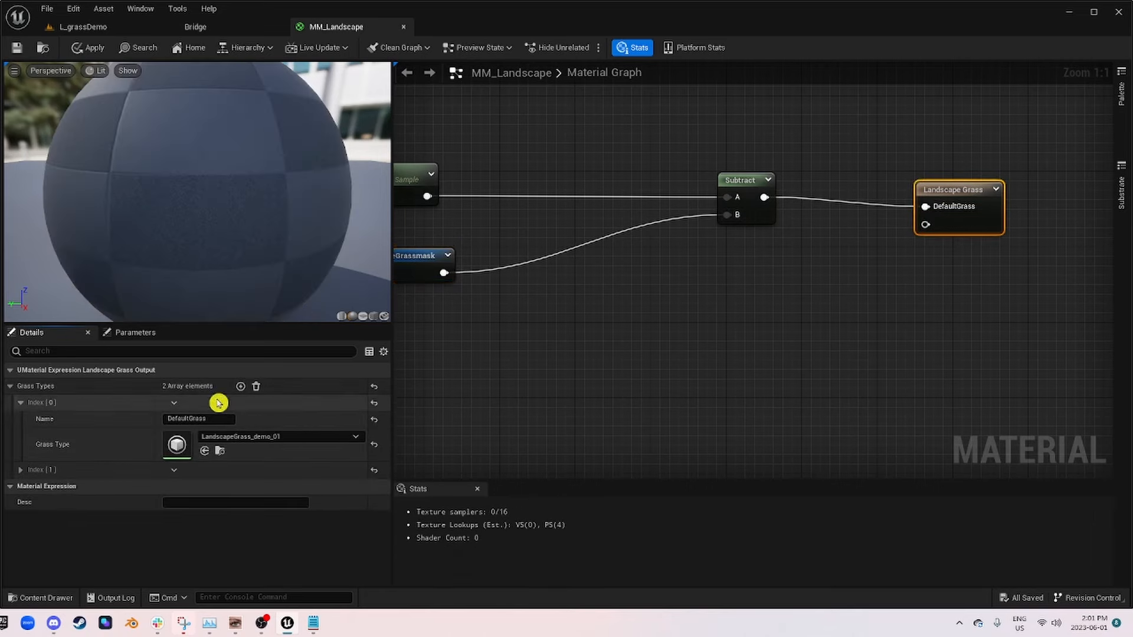
click(21, 471)
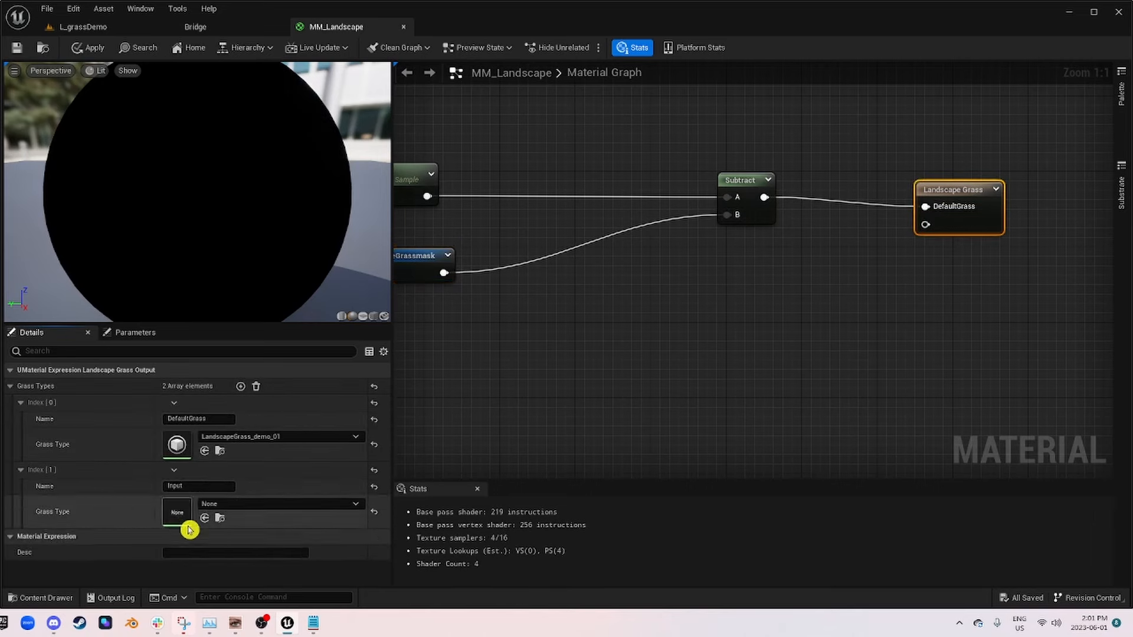
click(218, 506)
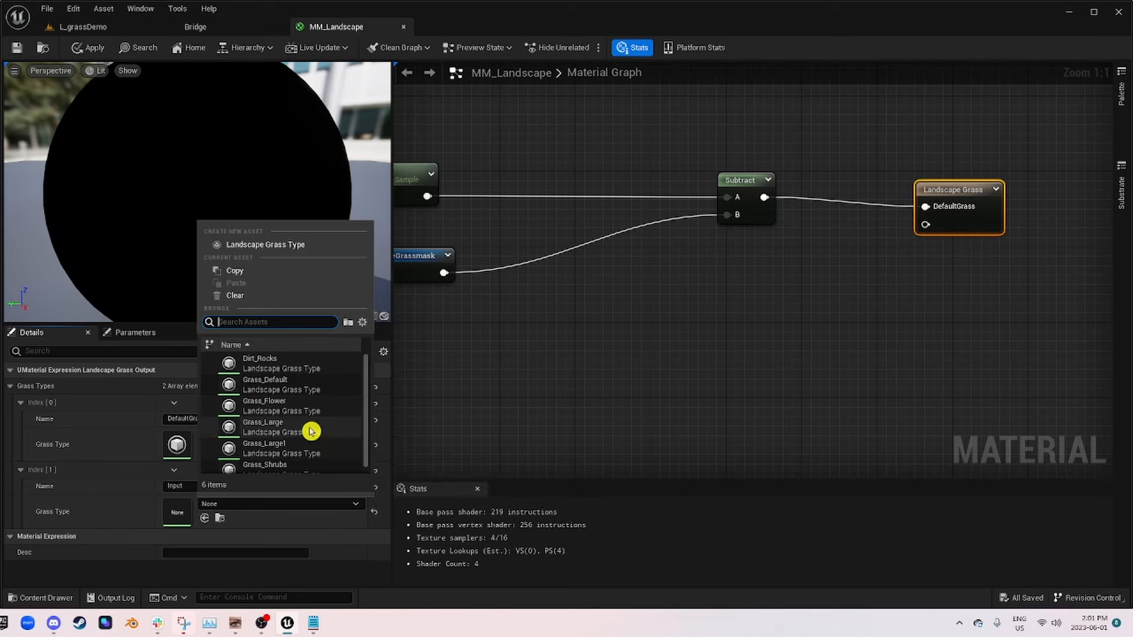
click(284, 429)
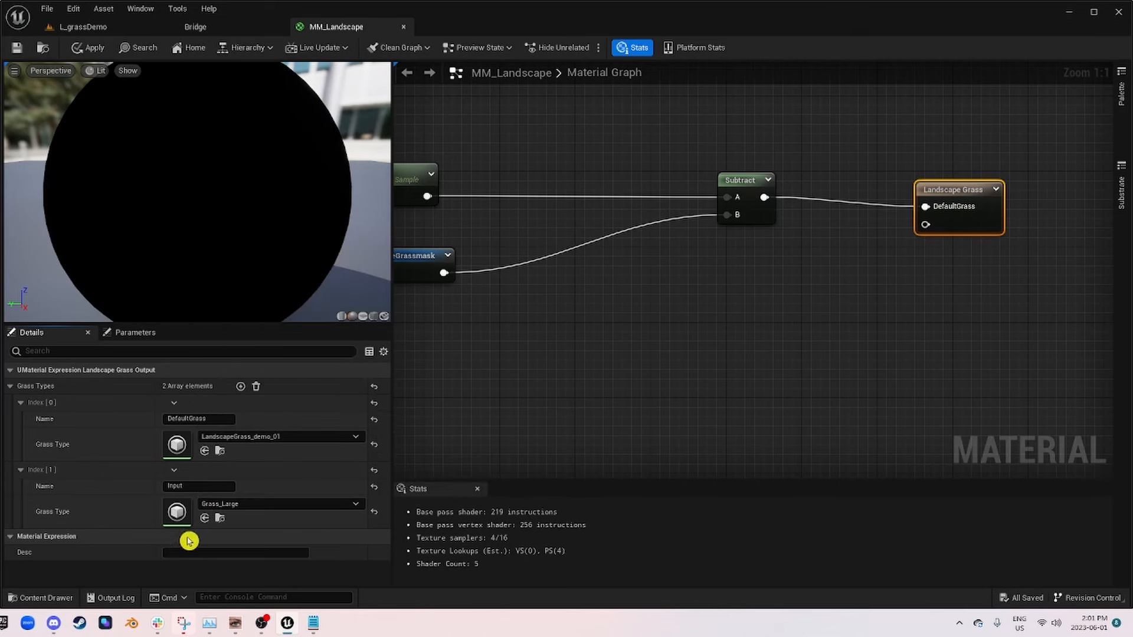
click(192, 487)
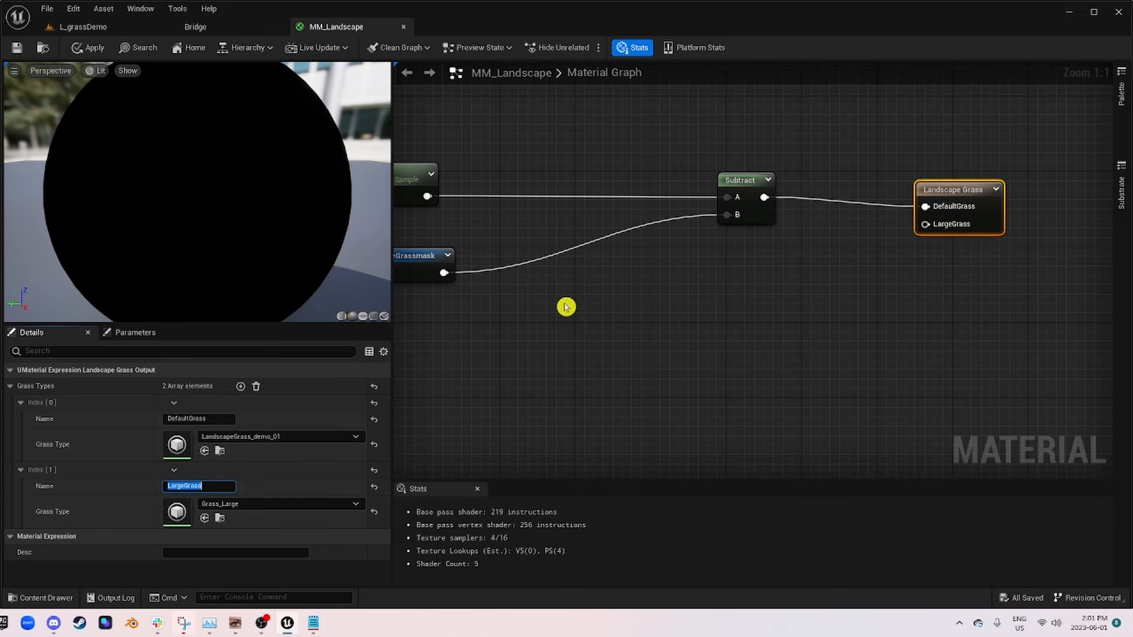
Step: Align the Landscape Grass node level with Subtract and shift the LargeGrassmask reroute slightly down and left beneath Layer_01_Grass
drag(968, 203, 968, 193)
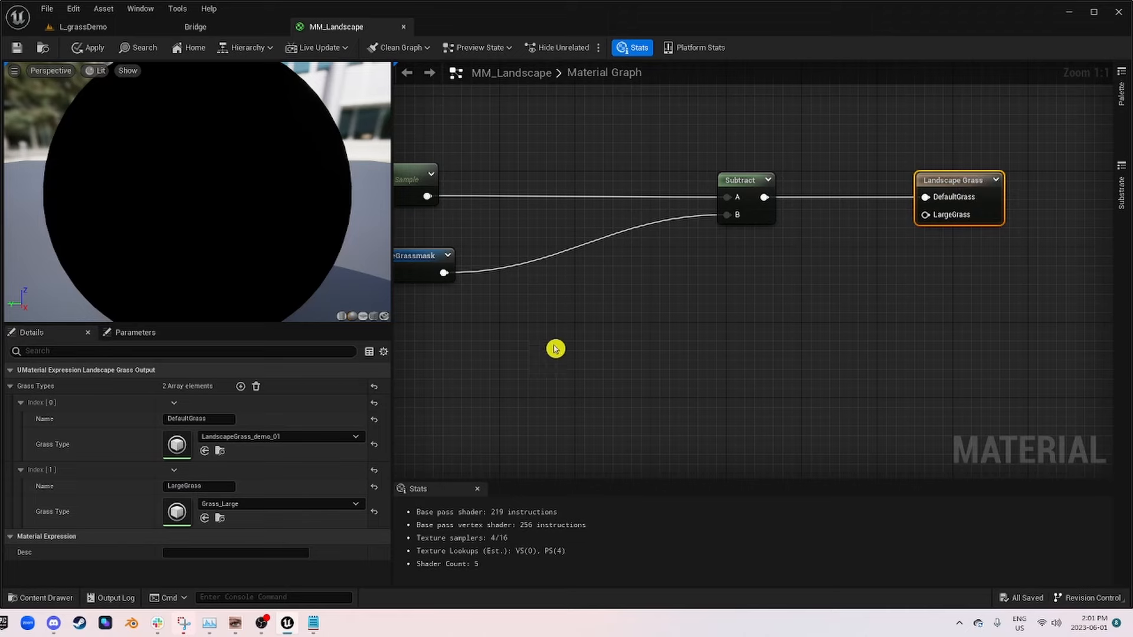
scroll(766, 270, down, 6)
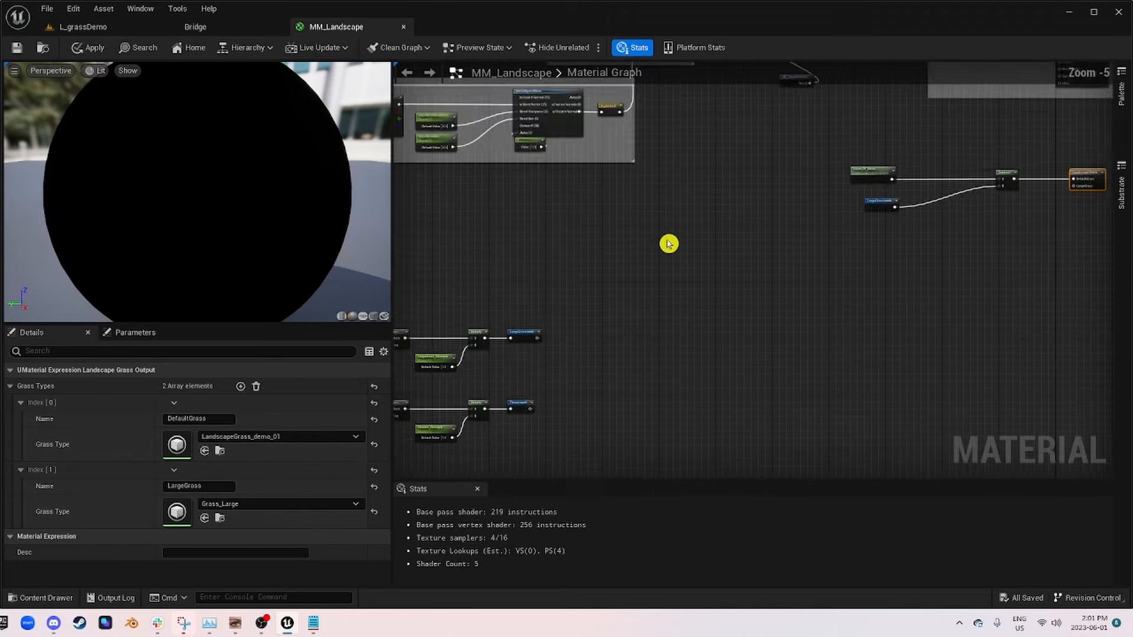
scroll(653, 278, up, 6)
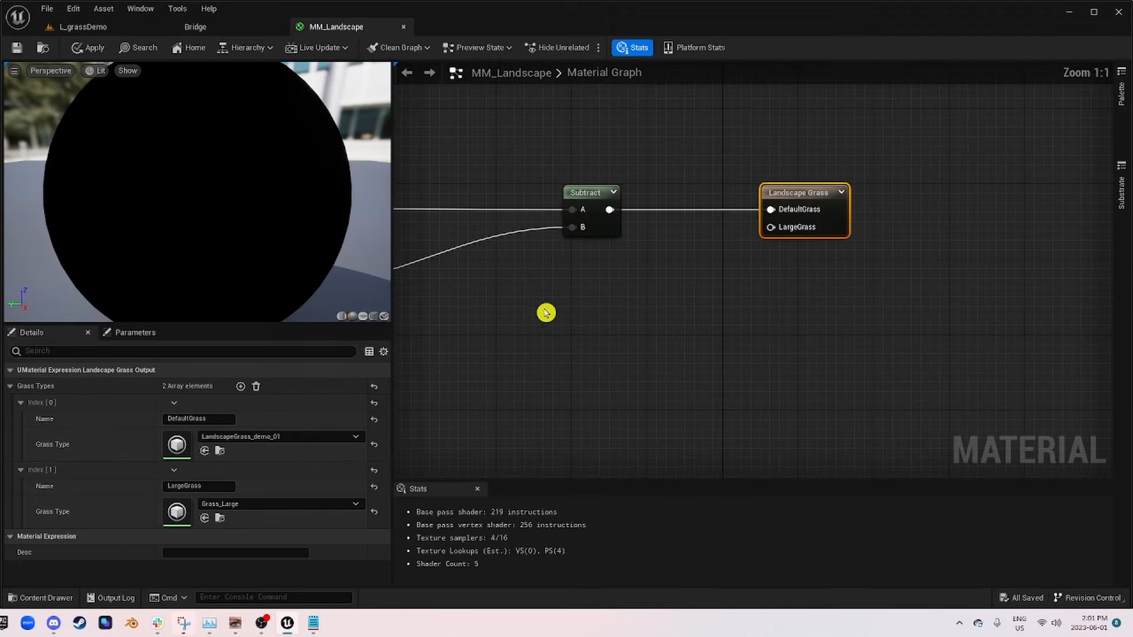
right_drag(543, 311, 725, 312)
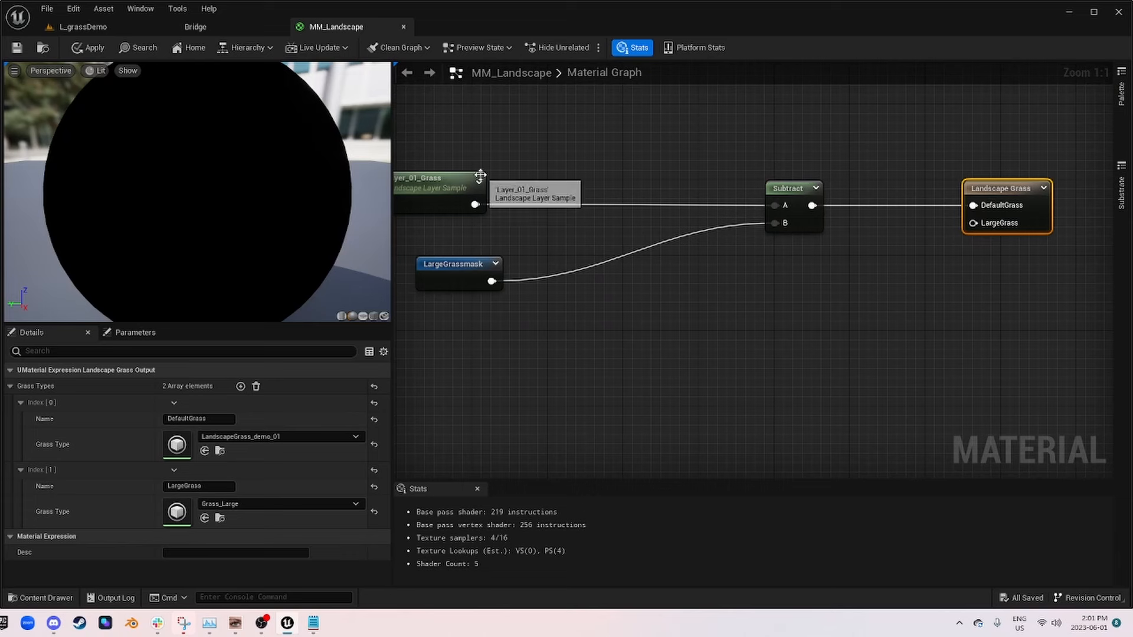
mouse_move(455, 278)
mouse_down()
mouse_move(443, 264)
mouse_move(439, 283)
mouse_up()
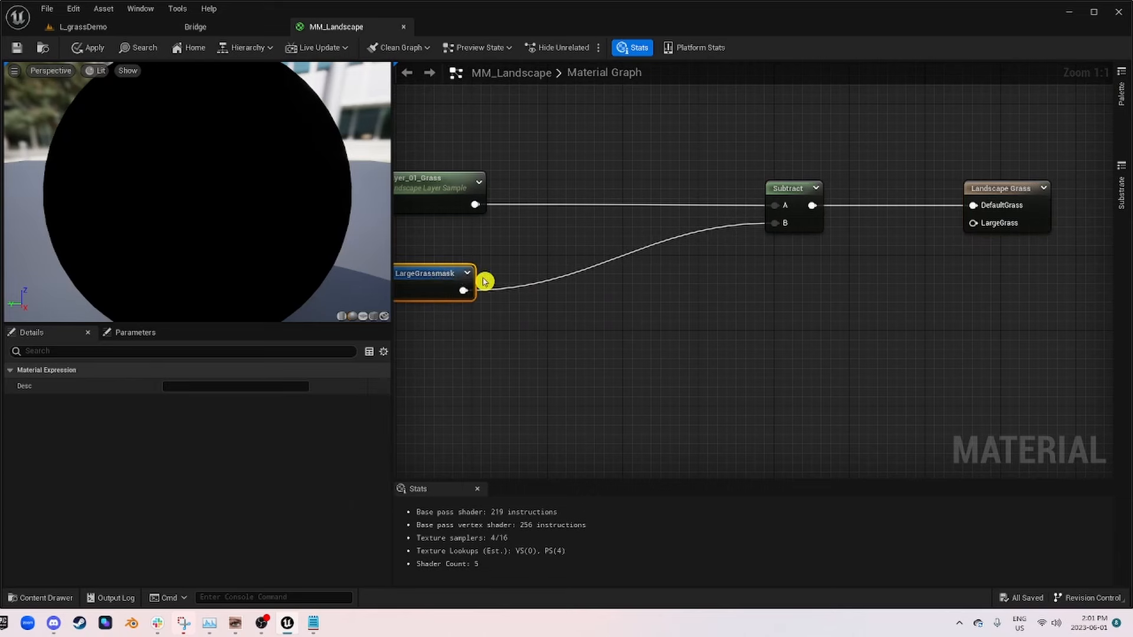
click(994, 195)
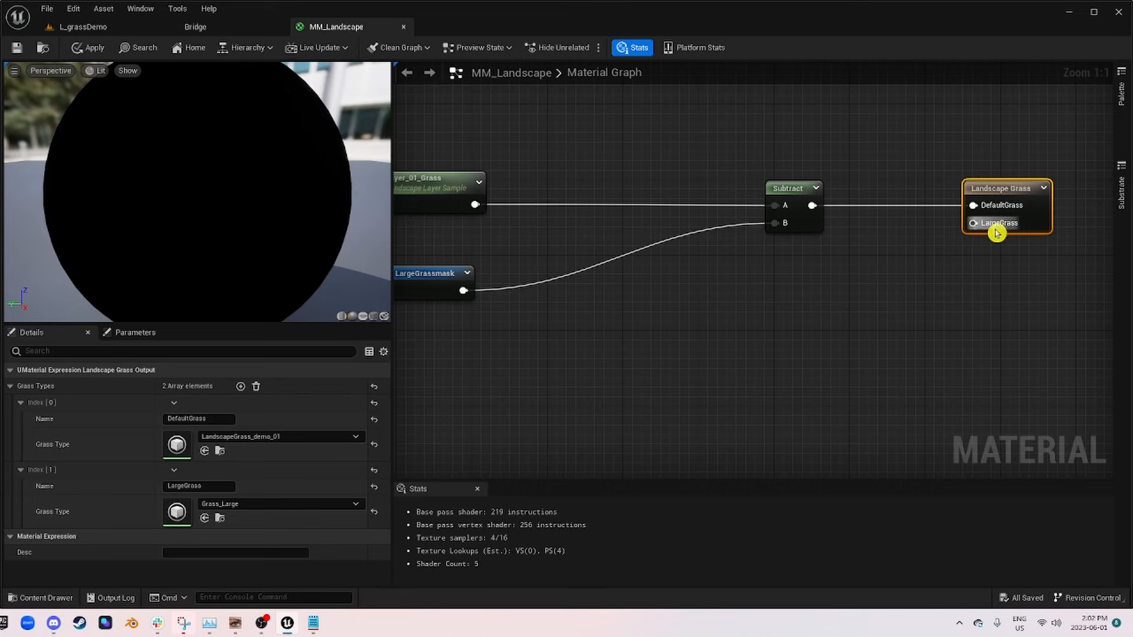
right_drag(919, 362, 899, 324)
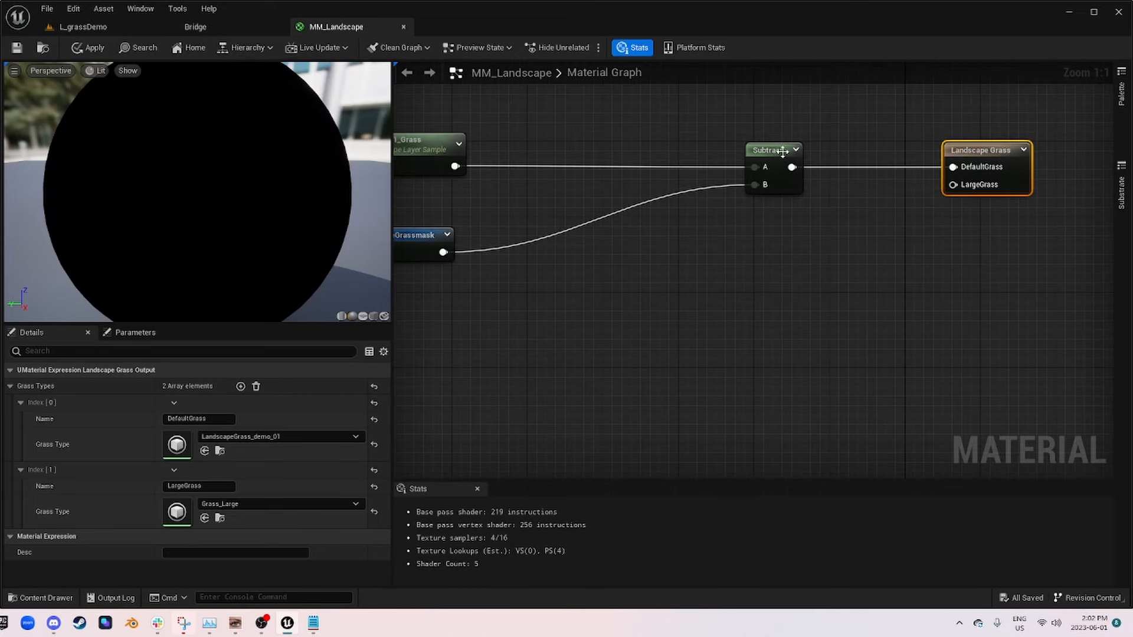
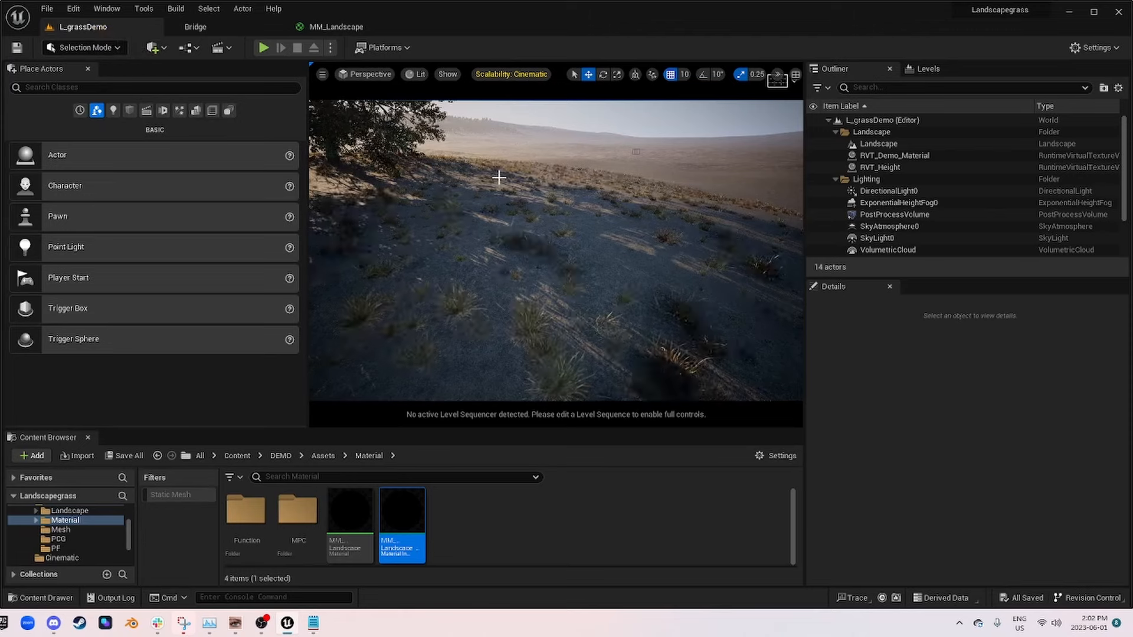
Step: Switch the LargeGrass entry of the Landscape Grass node to the Grass_Default type, save MM_Landscape, and check the hill in the level
right_drag(499, 178, 377, 219)
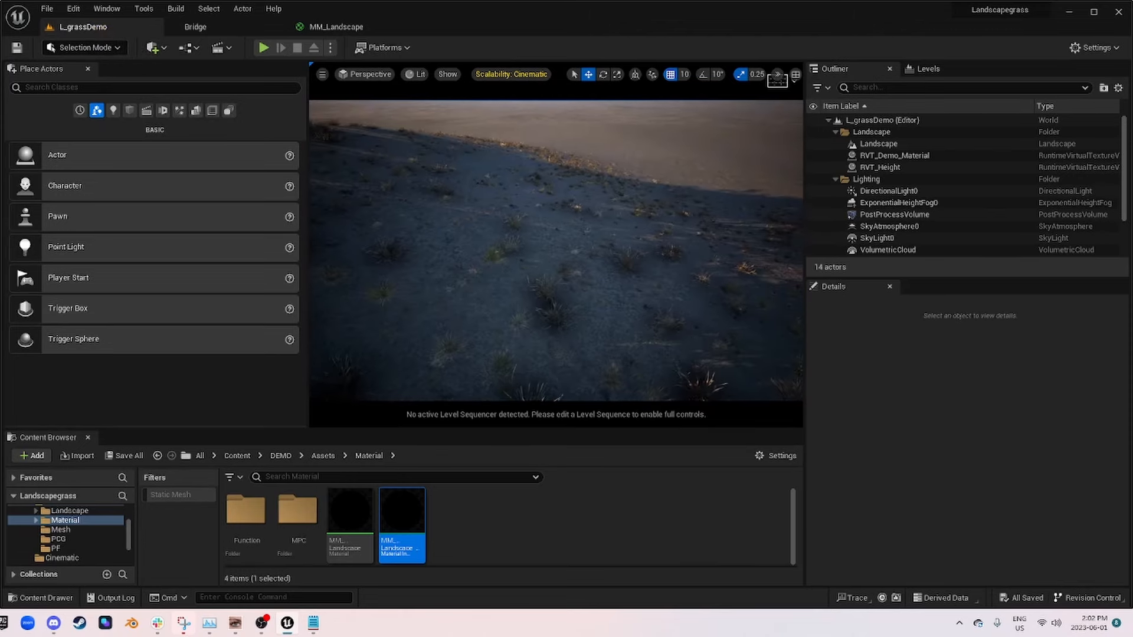
right_drag(507, 277, 507, 254)
click(344, 28)
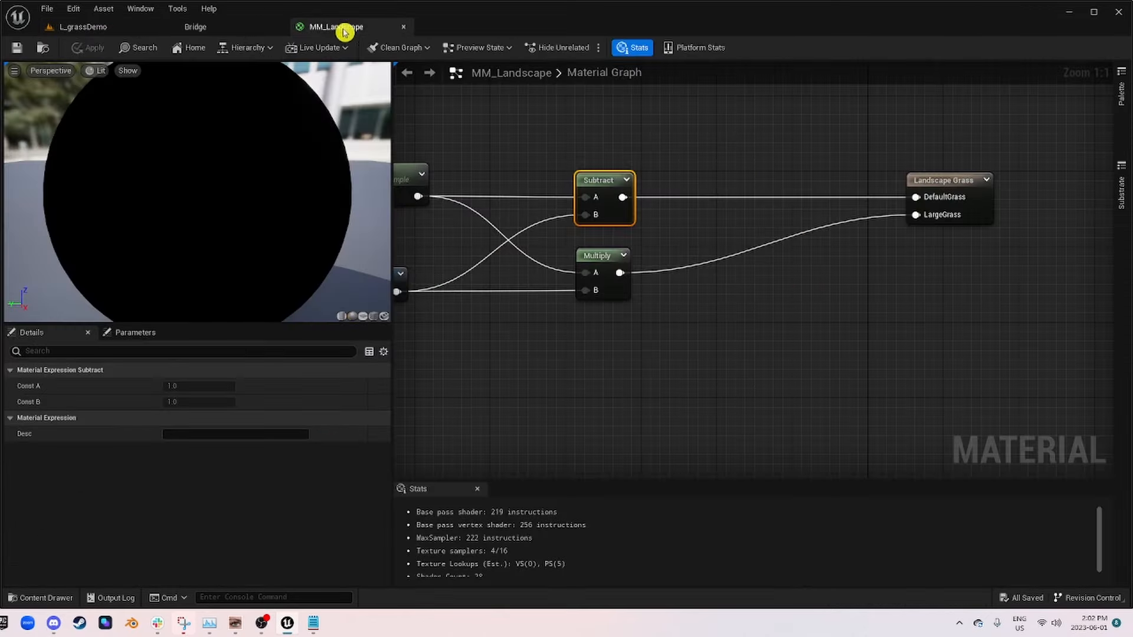
click(964, 181)
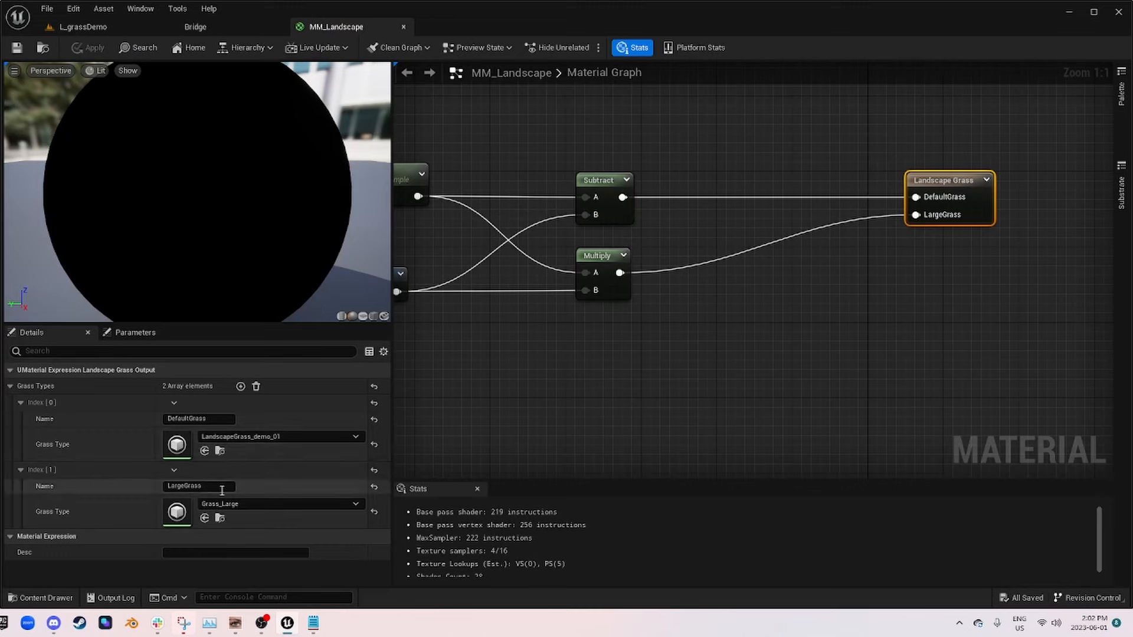
click(254, 505)
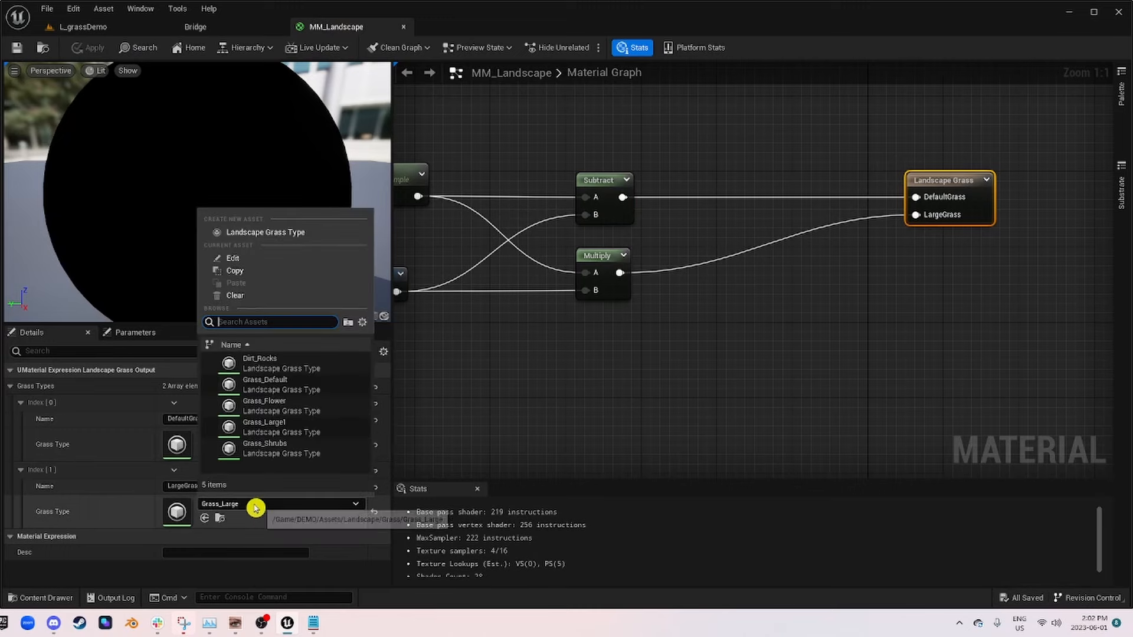
click(318, 387)
click(16, 52)
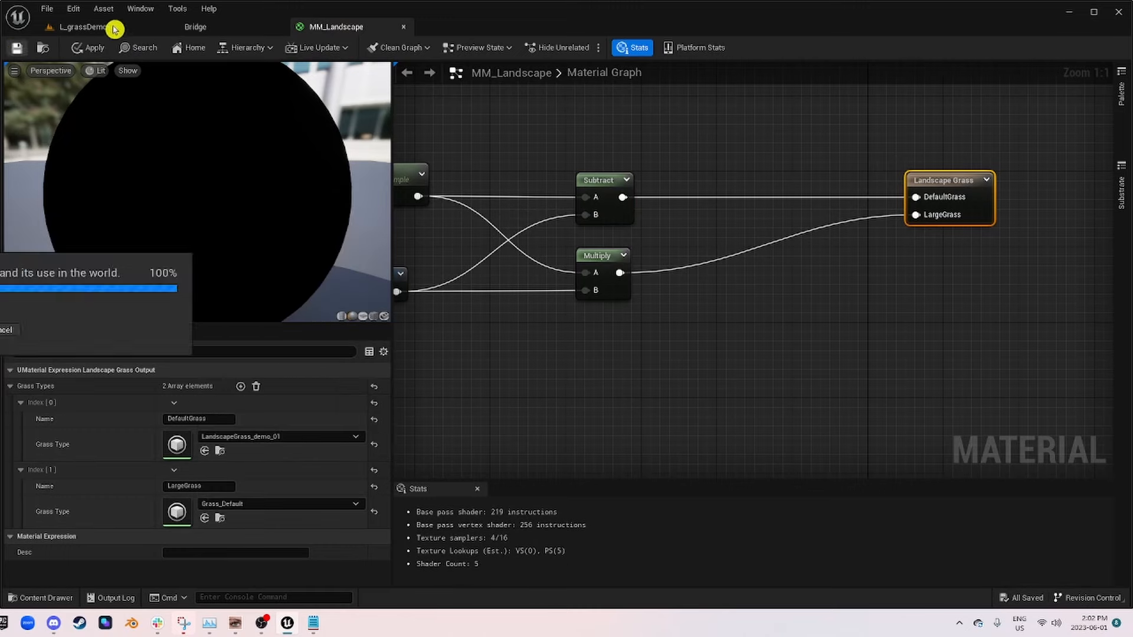
click(118, 27)
mouse_move(557, 251)
right_down()
mouse_move(555, 198)
mouse_move(514, 197)
mouse_move(608, 213)
mouse_move(558, 205)
mouse_move(582, 207)
mouse_move(593, 189)
mouse_move(596, 259)
mouse_move(593, 203)
mouse_move(555, 242)
right_up()
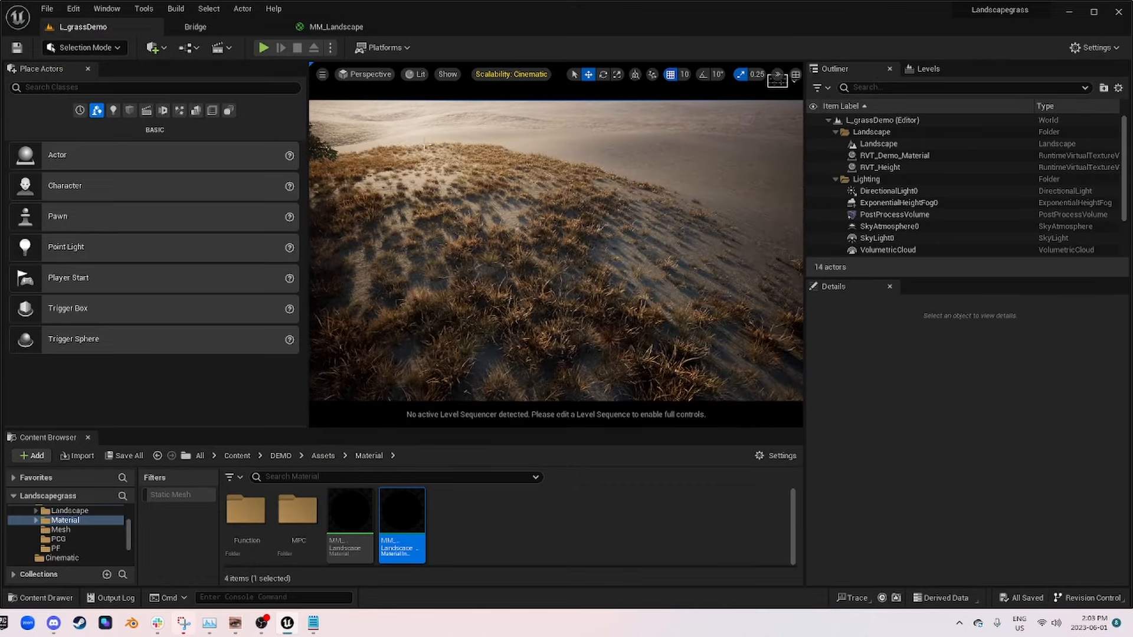
Step: Open MM_Landscape_Inst, set LargeGrass_UVs to 1, and inspect the grass distribution on the hill
double_click(415, 518)
scroll(779, 460, down, 3)
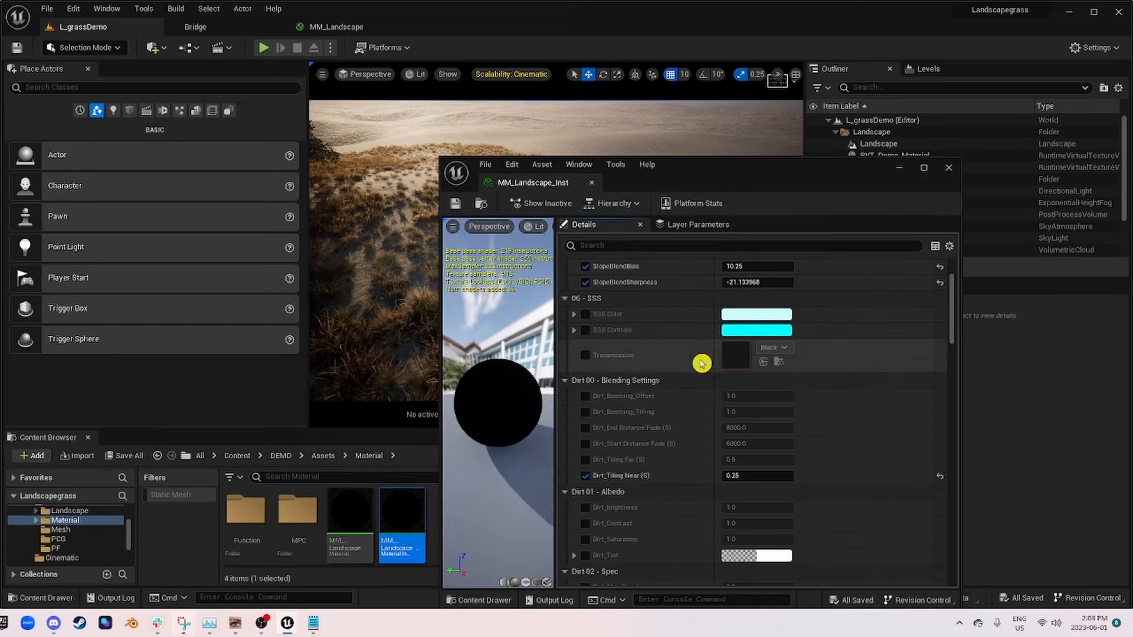
scroll(779, 457, down, 4)
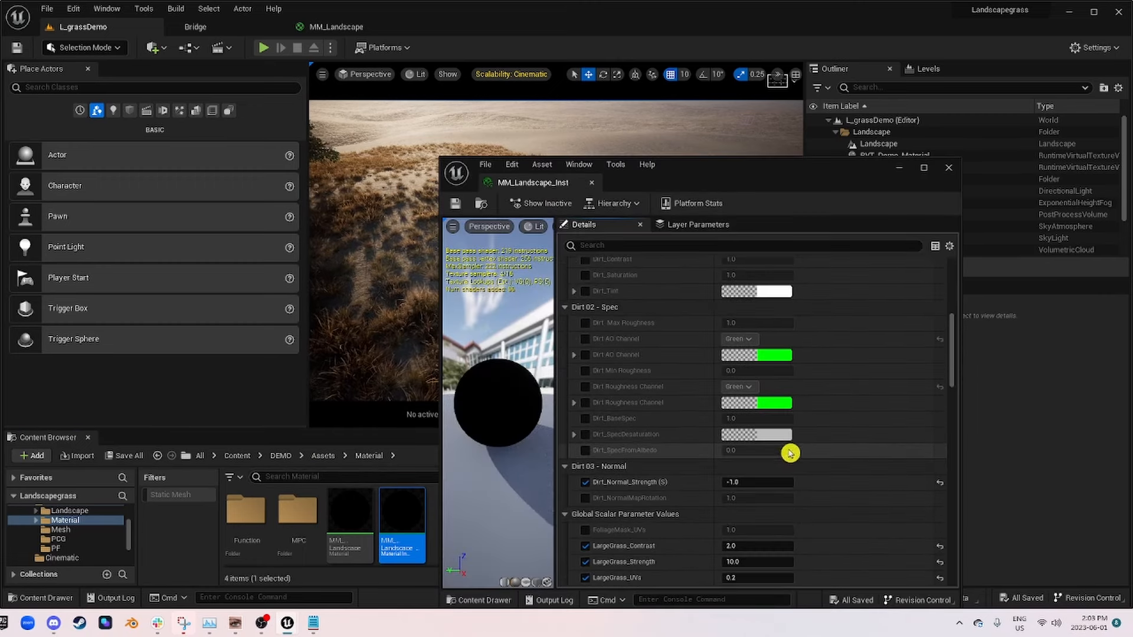
scroll(790, 453, down, 3)
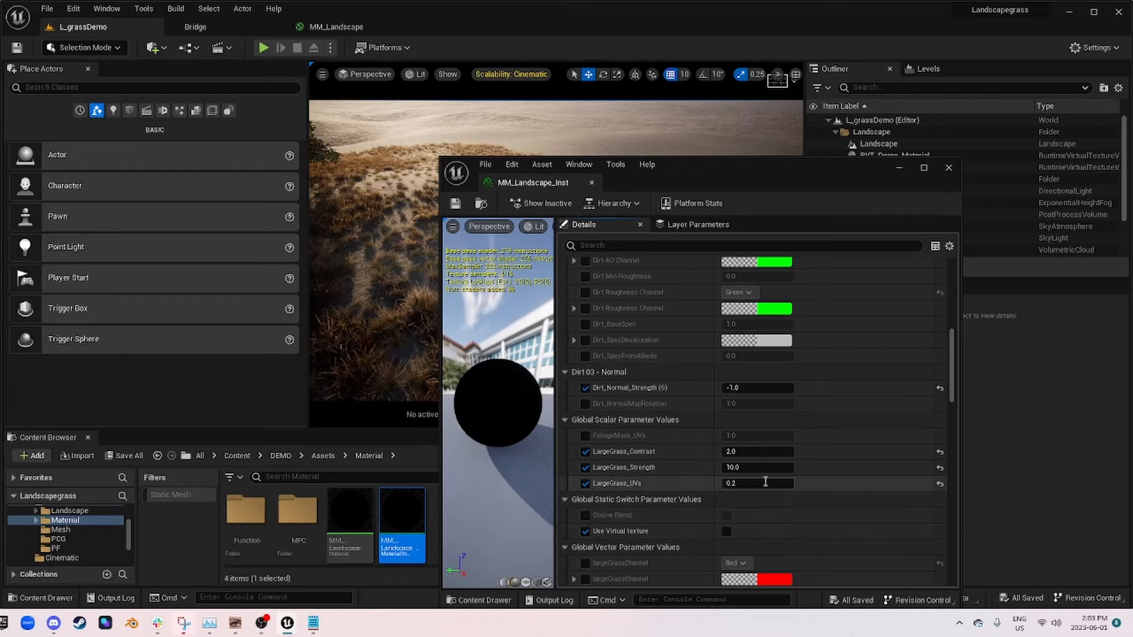
click(763, 479)
text(1)
key(Return)
drag(749, 181, 815, 371)
right_drag(552, 212, 627, 275)
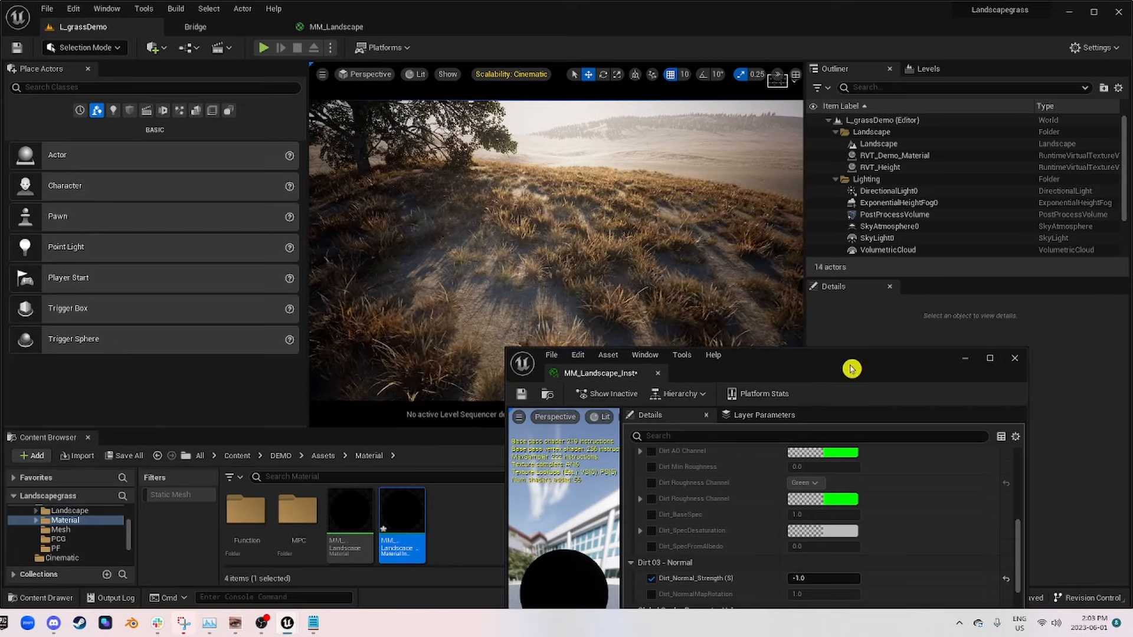
Step: Set LargeGrass_UVs to 0.1 and examine the grass patches around the tree and hillside
drag(852, 369, 827, 244)
click(789, 550)
text(.)
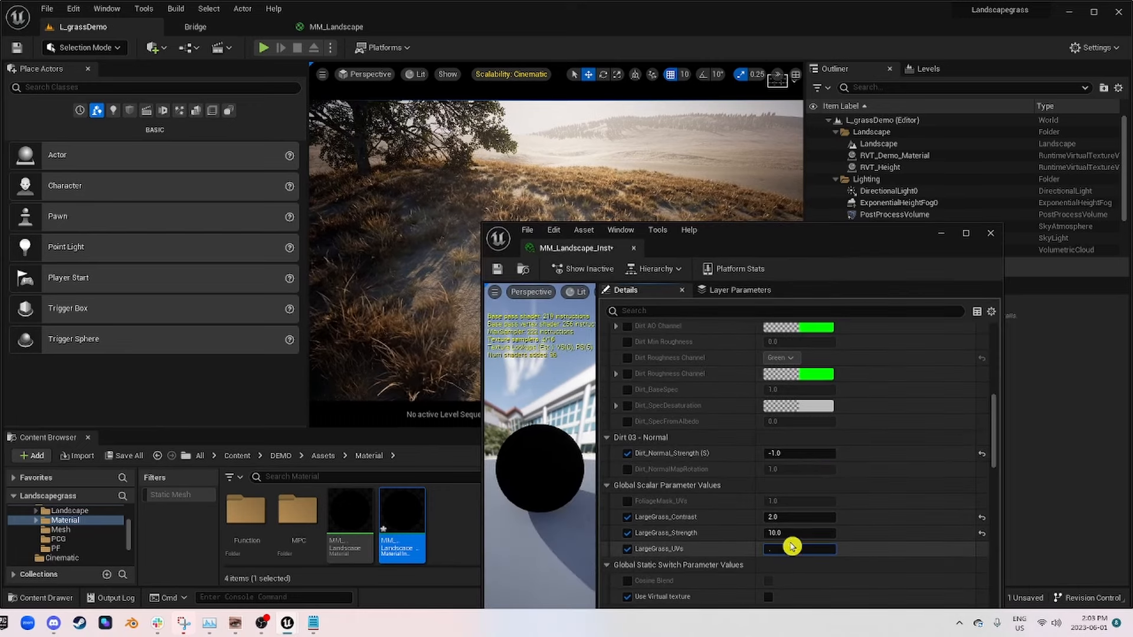
text(1)
key(Return)
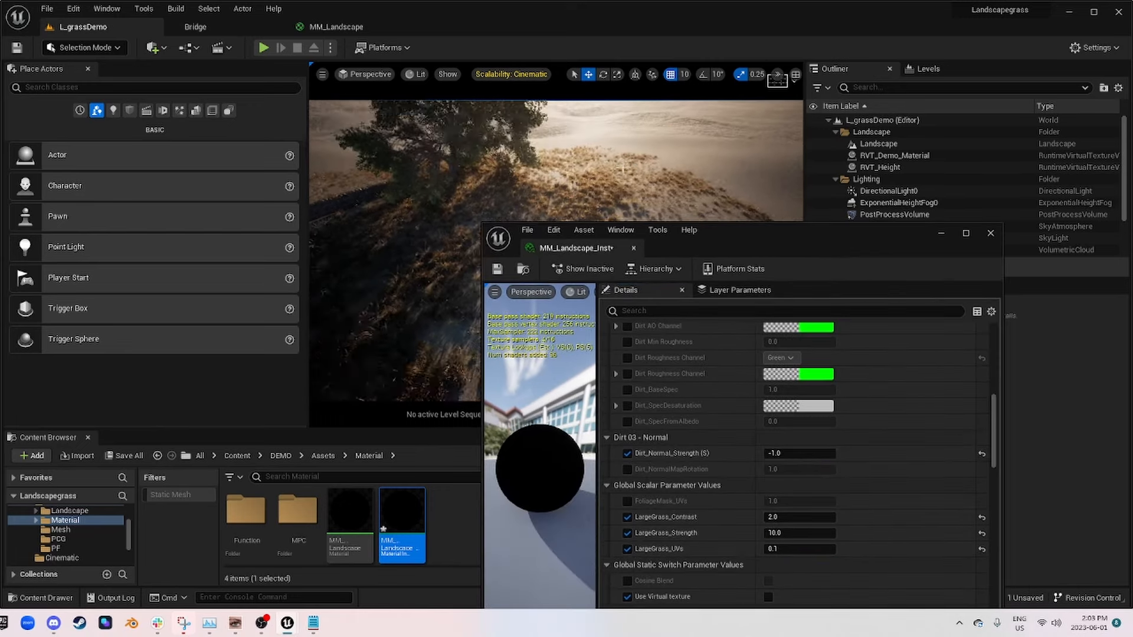
drag(784, 232, 871, 372)
right_drag(696, 271, 472, 271)
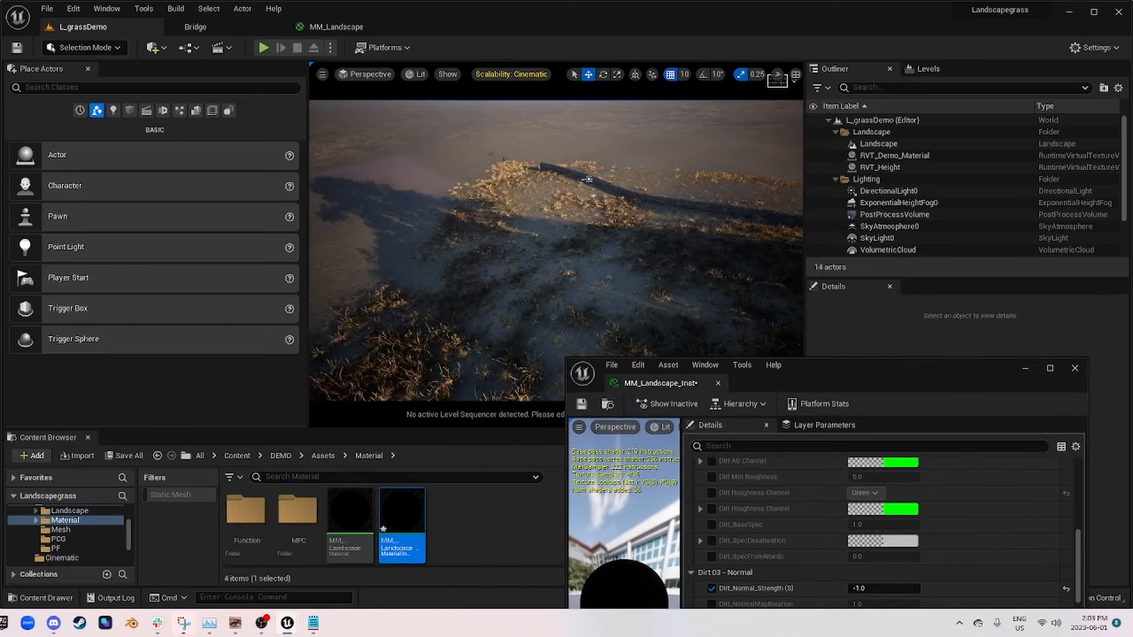
mouse_move(689, 345)
right_down()
mouse_move(626, 349)
mouse_move(744, 349)
mouse_move(690, 345)
right_up()
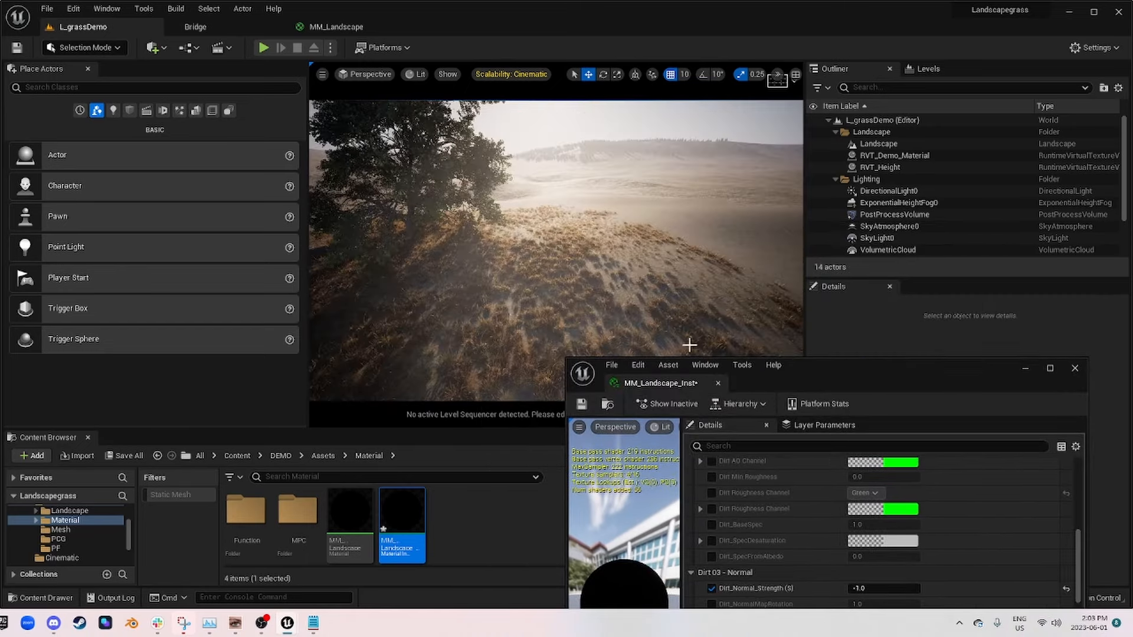
Step: Set LargeGrass_UVs back to 1 and compare the grass spread in the level
drag(893, 380, 870, 255)
scroll(864, 566, up, 1)
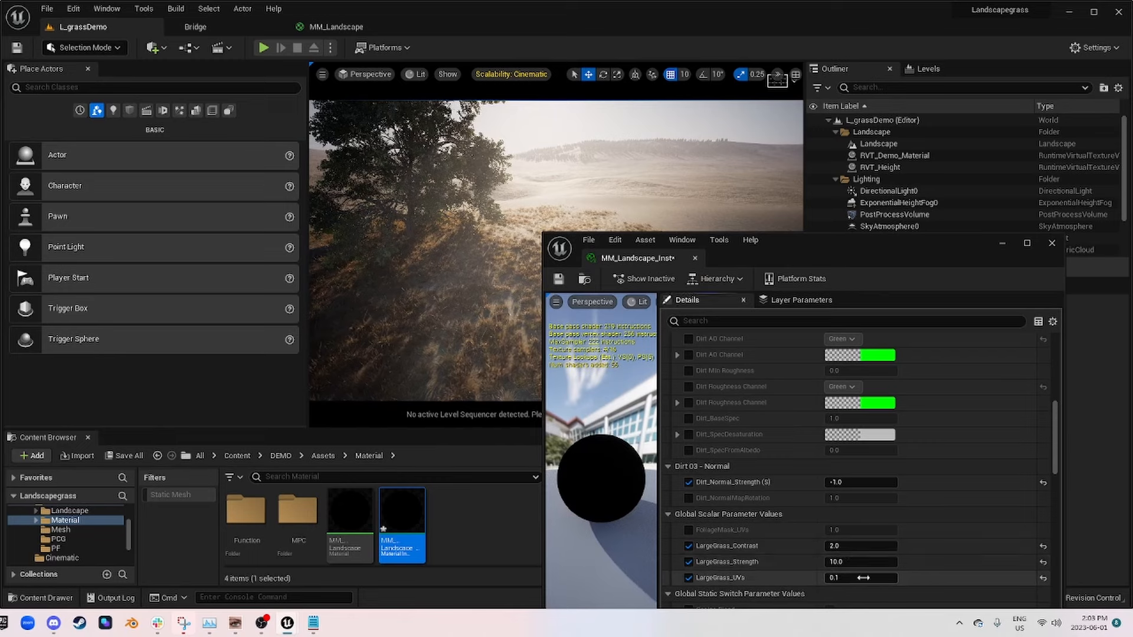
text(1)
key(Return)
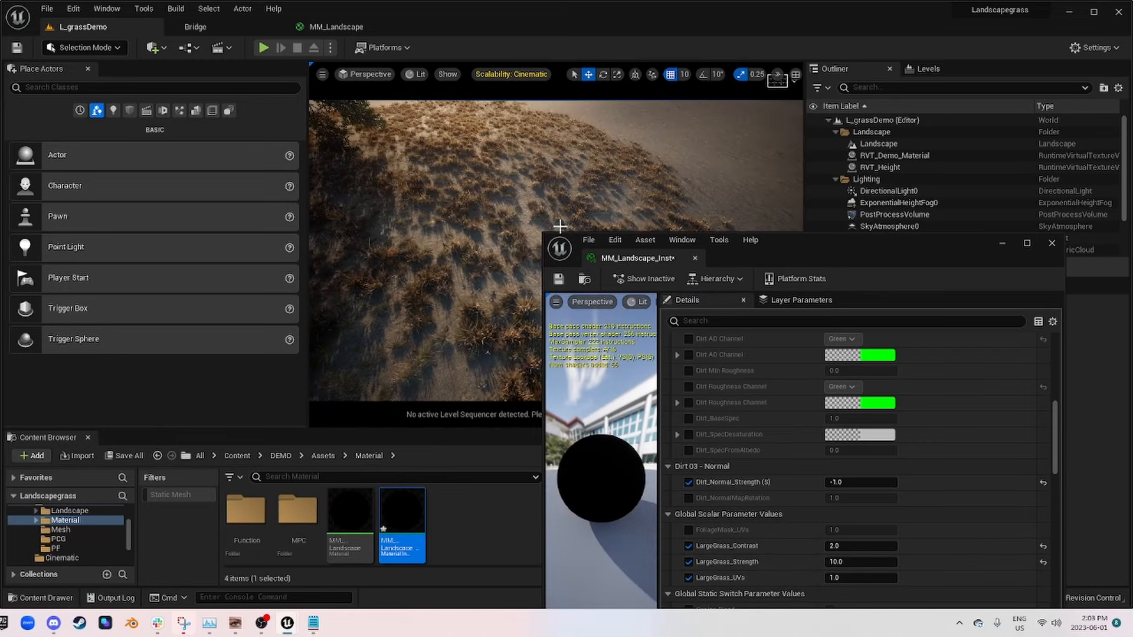
Step: Set LargeGrass_UVs to 0.5 and check the grass clumps on the slope
click(870, 579)
text(.5)
key(Return)
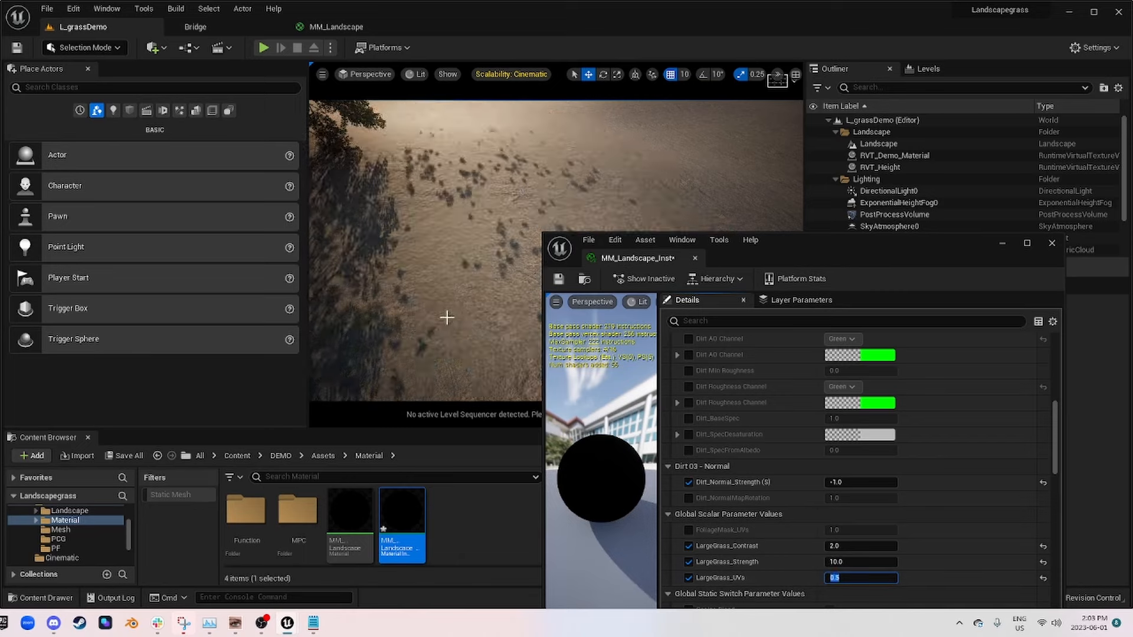
mouse_move(488, 279)
right_down()
mouse_move(478, 298)
mouse_move(472, 274)
right_up()
Step: Set LargeGrass_Contrast and LargeGrass_Strength to 1 and LargeGrass_UVs to 0.6, and check the grass in the level
scroll(696, 534, down, 1)
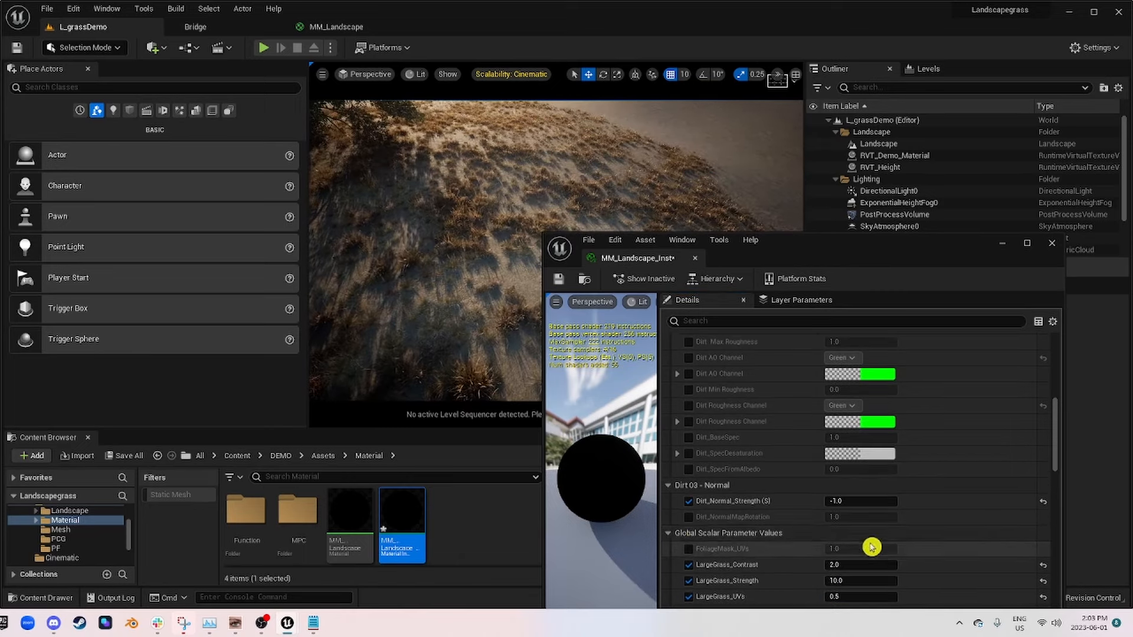
scroll(767, 564, down, 1)
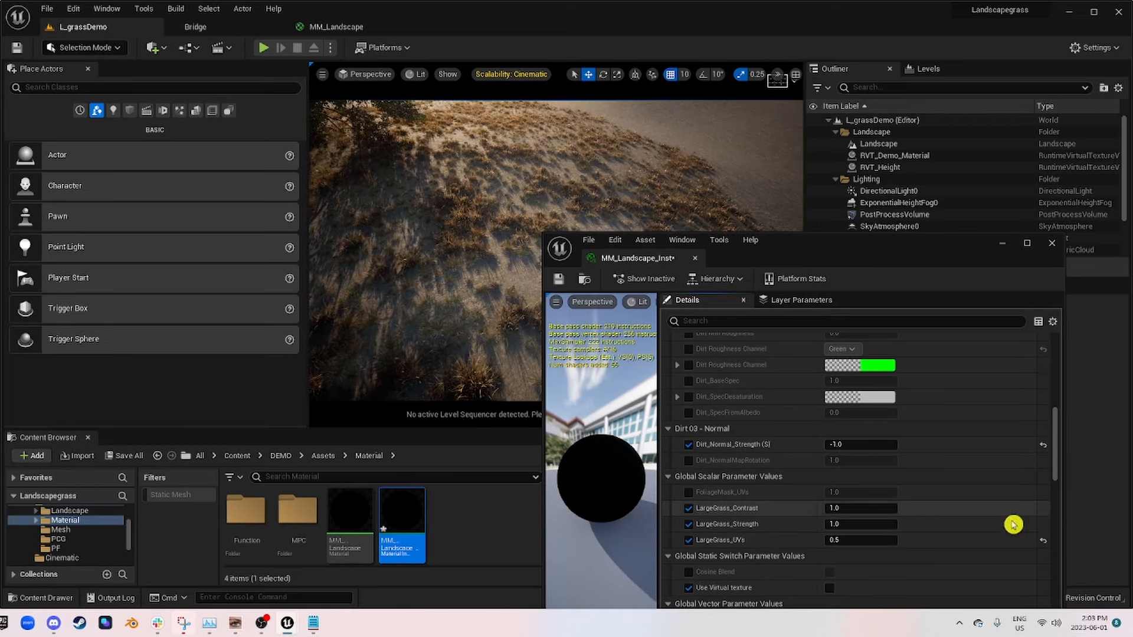
click(850, 543)
text(.)
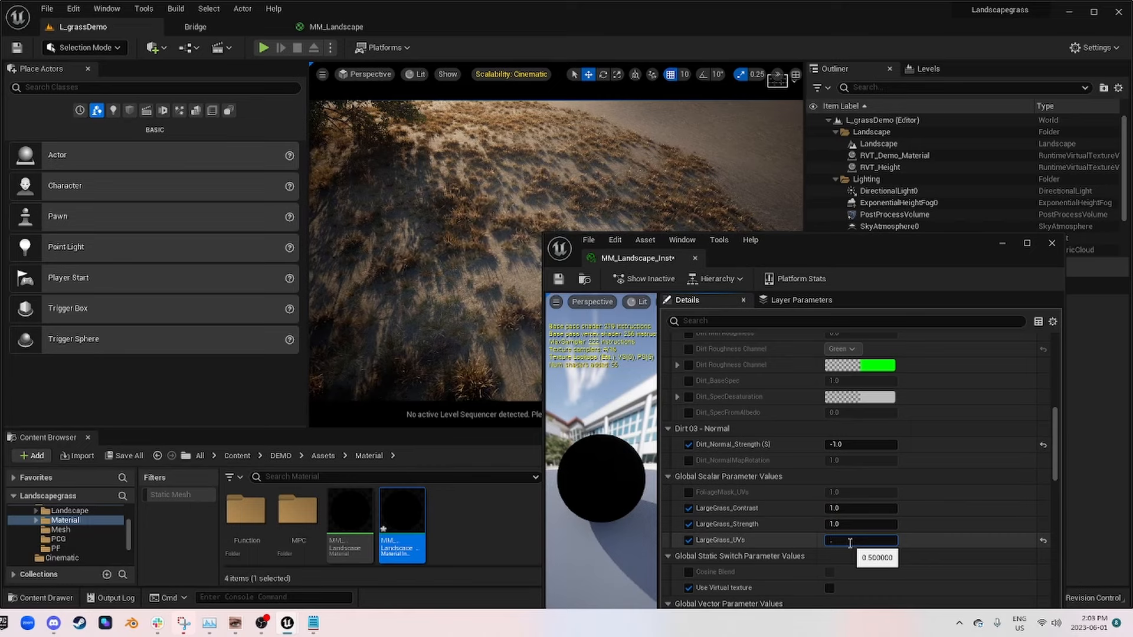
text(6)
key(Return)
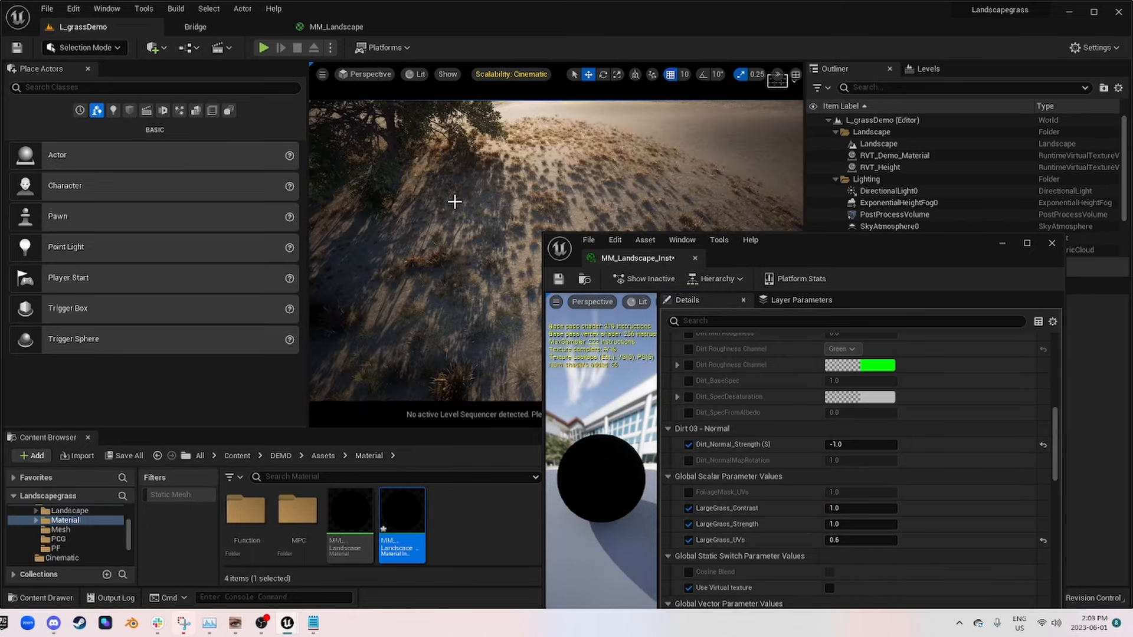
right_drag(554, 187, 354, 136)
Step: Try LargeGrass_Contrast at 2, and set it back to 1
text(2)
key(Return)
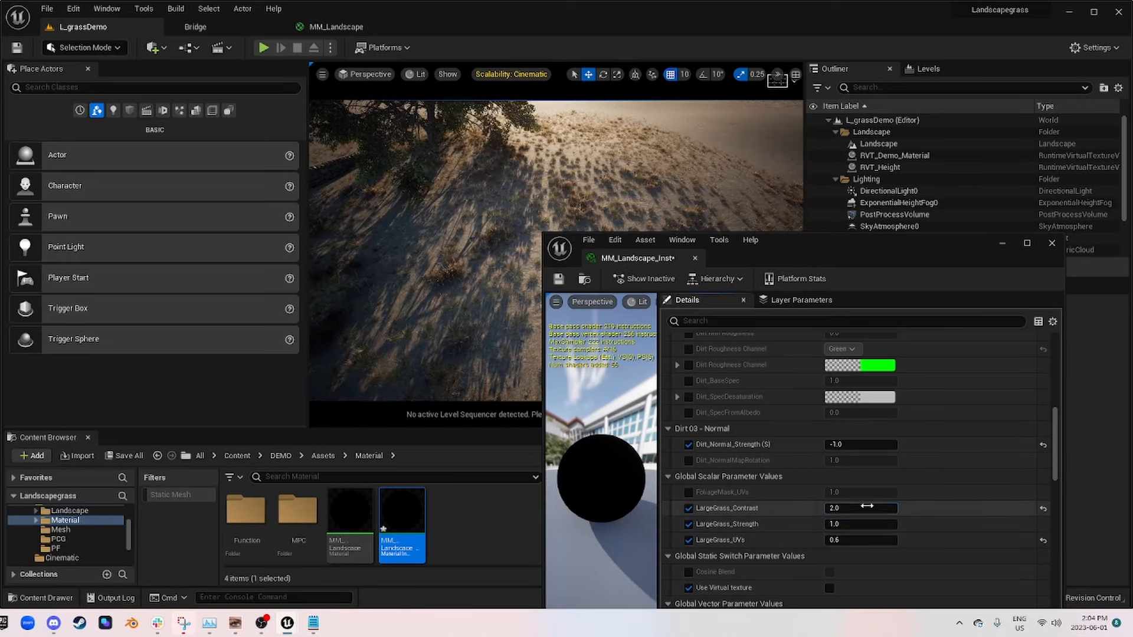
key(shift+Tab)
text(1)
key(Return)
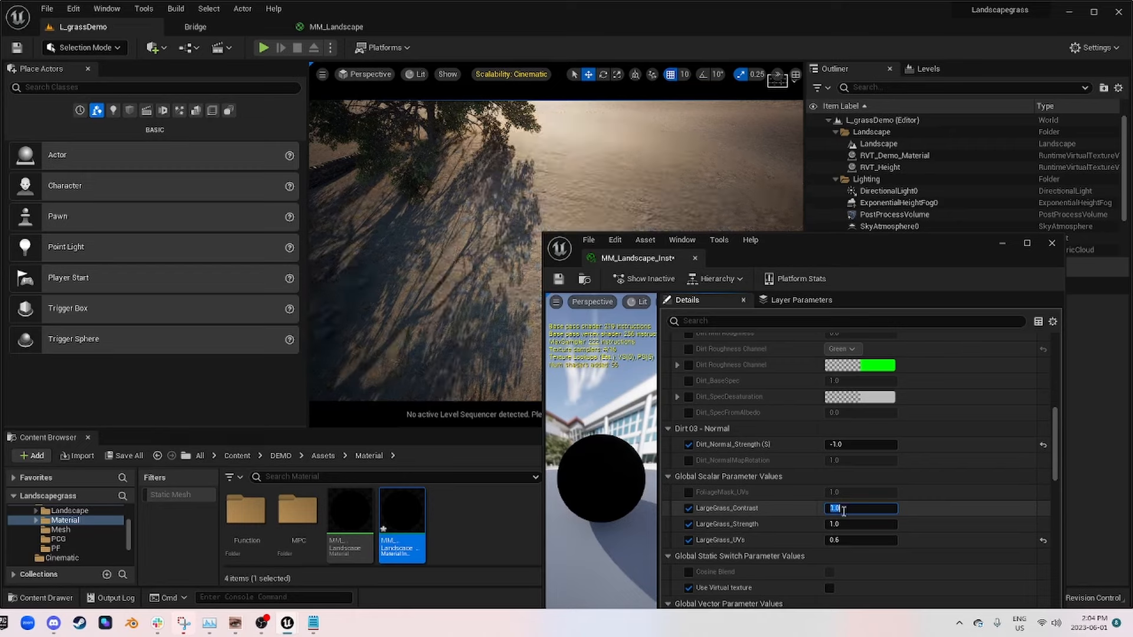
Step: Set LargeGrass_Strength to 5 and view the regenerated grass on the hill
text(5)
click(506, 417)
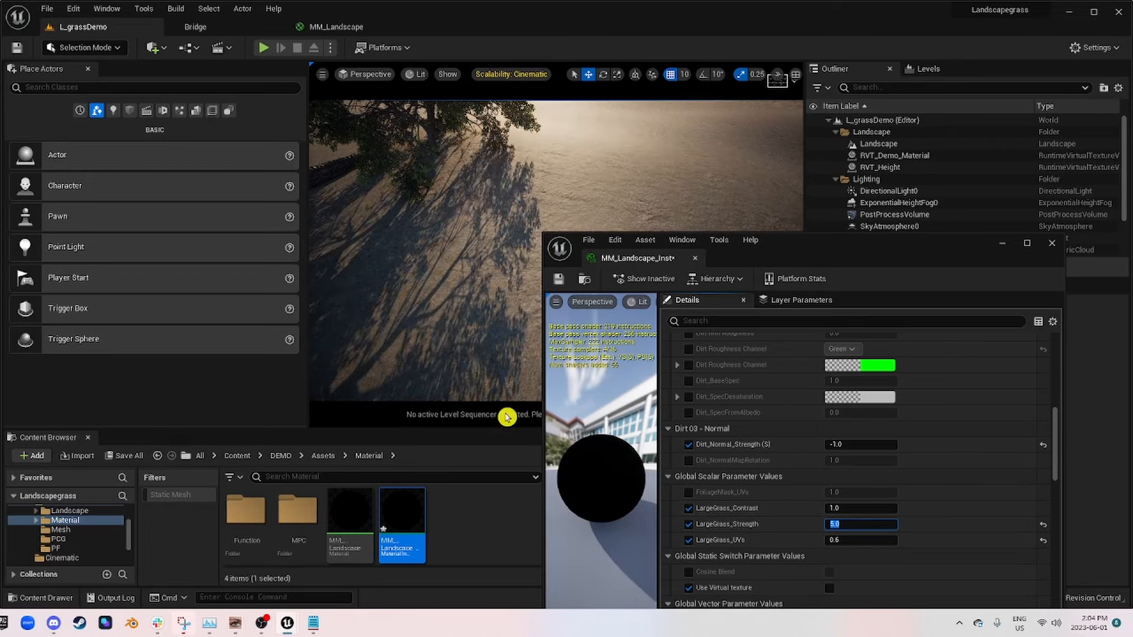
right_drag(482, 314, 502, 292)
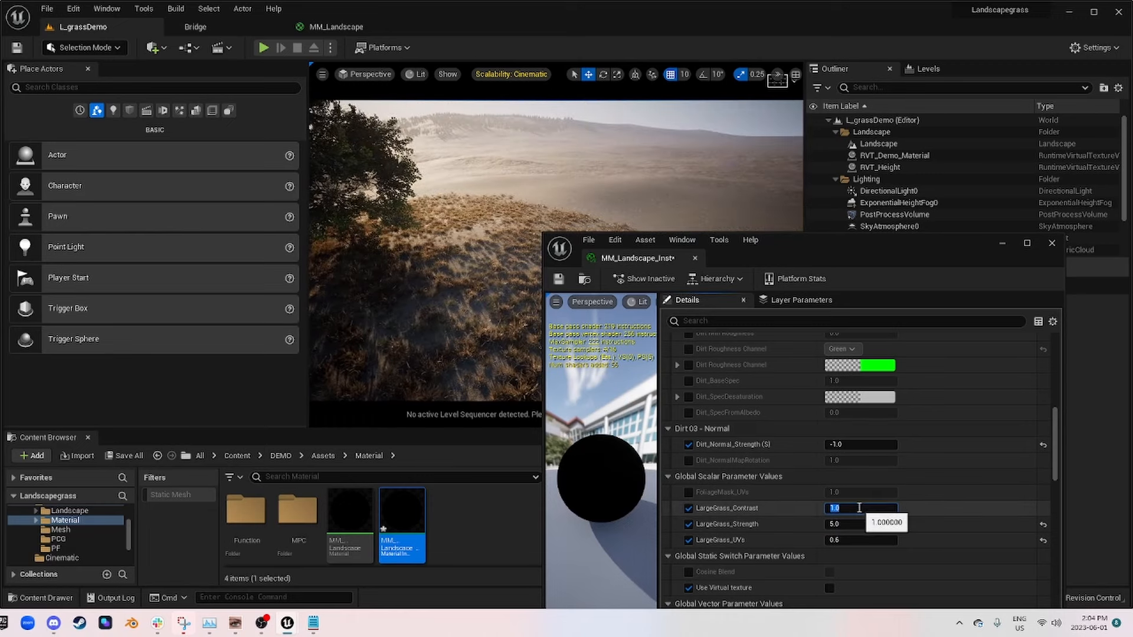
Step: Set LargeGrass_Contrast to 3 and inspect the gaps between the grass patches
text(3)
key(Return)
right_drag(494, 336, 499, 360)
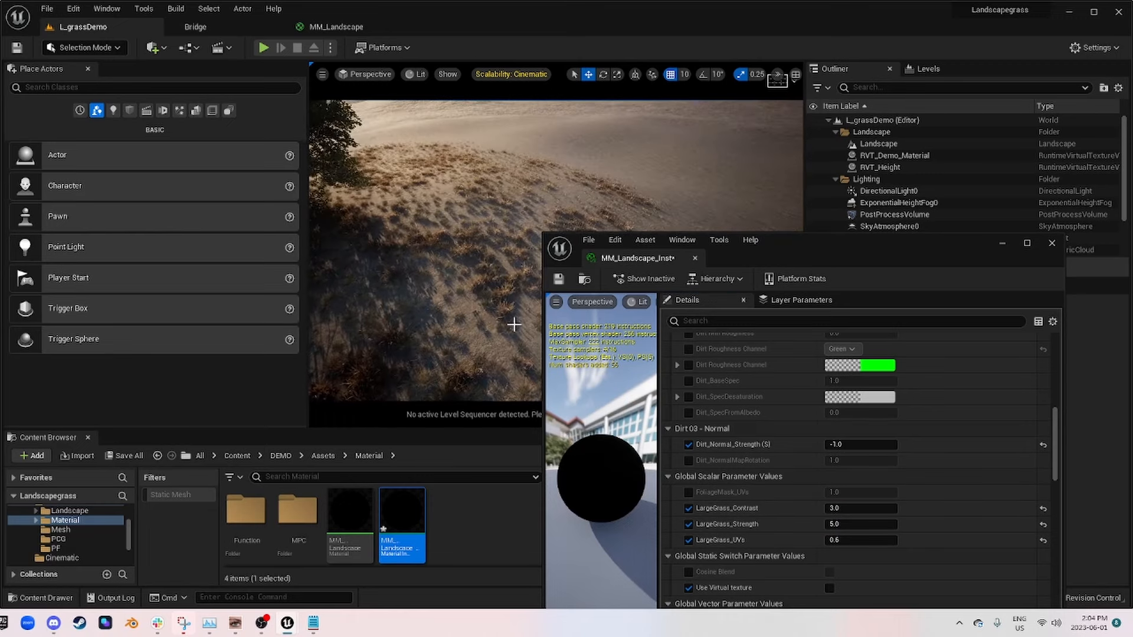
mouse_move(501, 285)
right_down()
mouse_move(503, 313)
mouse_move(487, 334)
mouse_move(466, 303)
mouse_move(488, 281)
mouse_move(489, 307)
mouse_move(489, 284)
right_up()
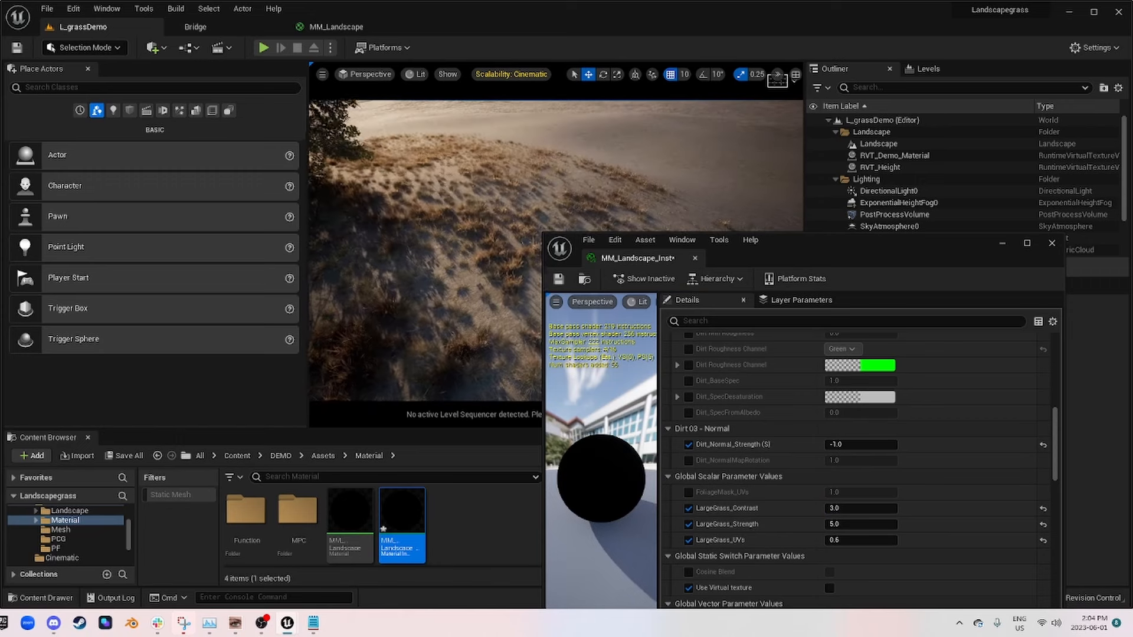
Step: Set LargeGrass_Contrast to 1.5 and inspect the grass clumps from ground level
click(859, 505)
text(2)
key(Return)
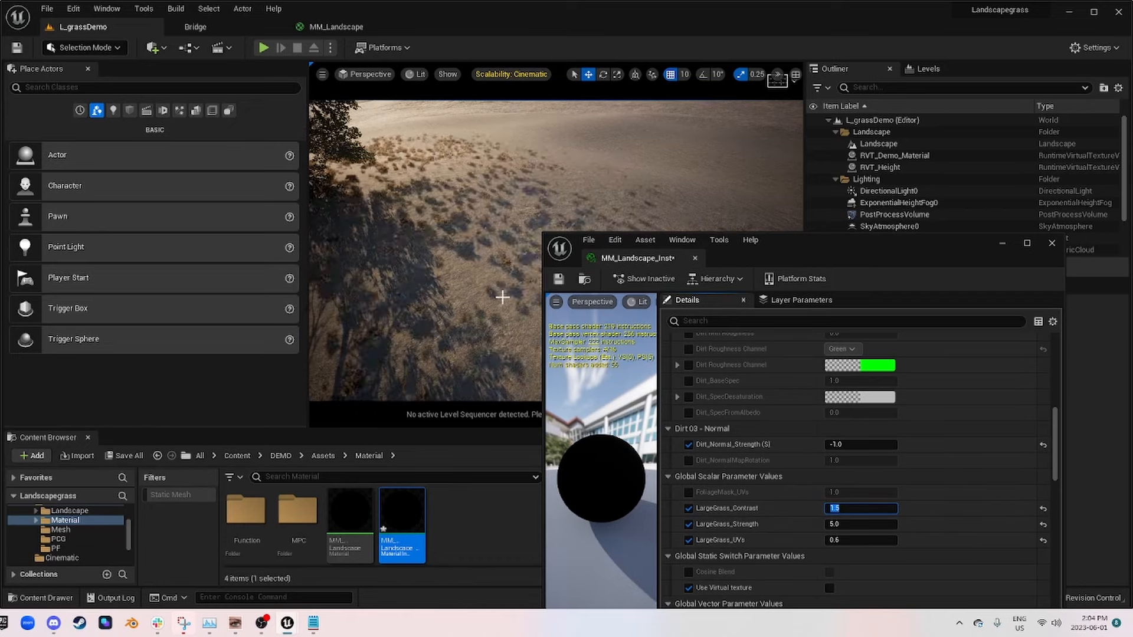
key(w)
right_drag(503, 301, 532, 246)
key(s)
key(w)
key(w)
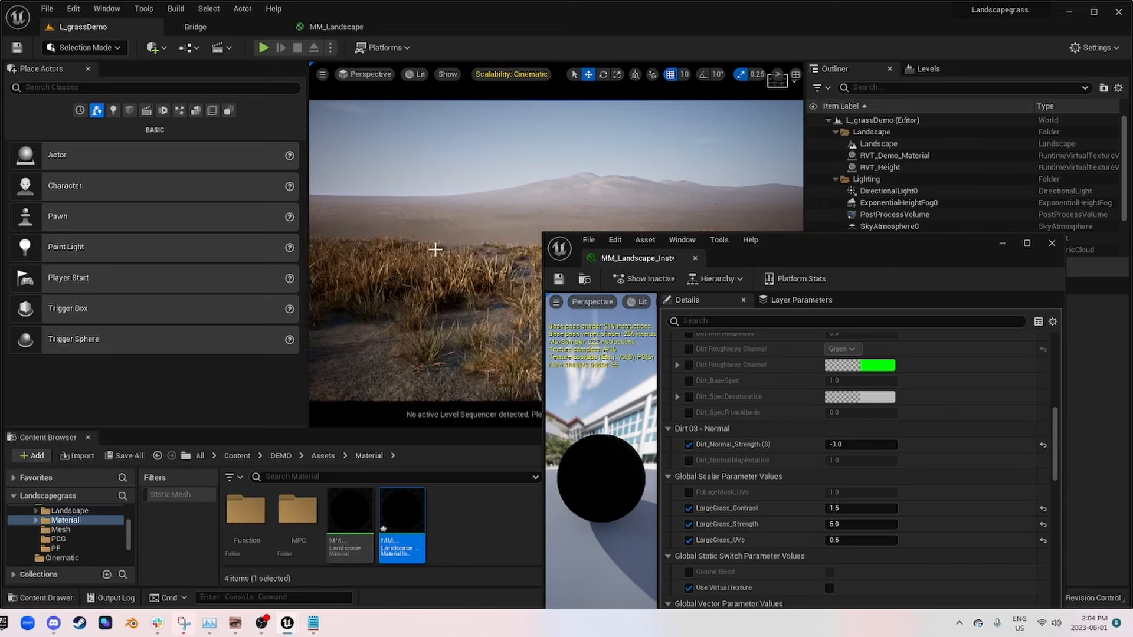
right_drag(435, 249, 392, 240)
Step: View the level through CineCameraActor0, put away the material instance window, and save the changes
click(353, 74)
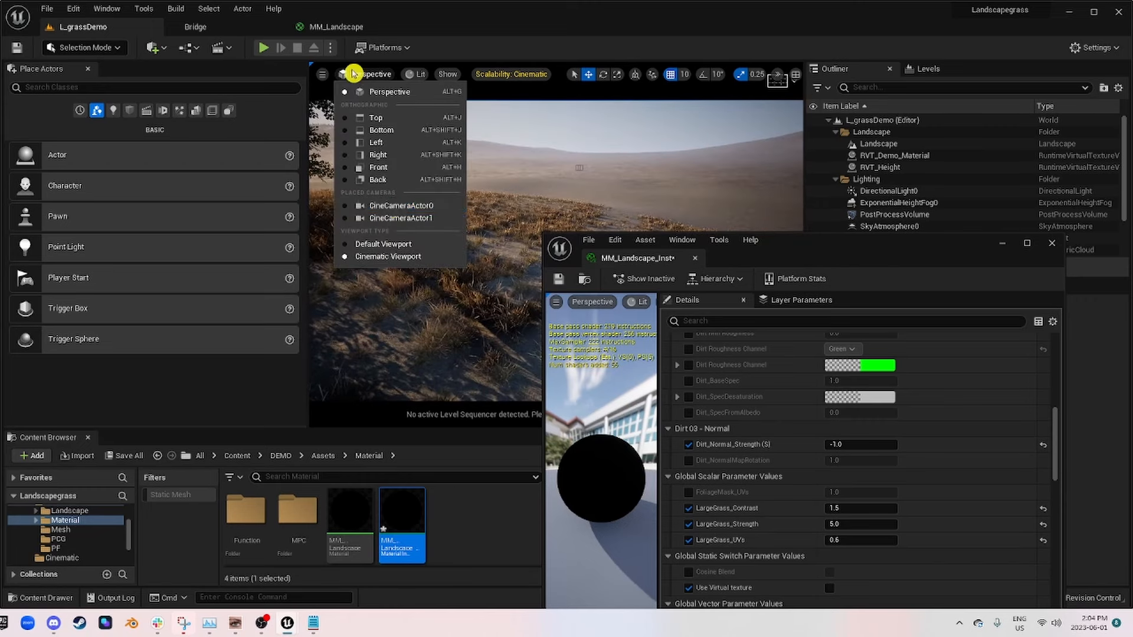
click(397, 207)
click(993, 249)
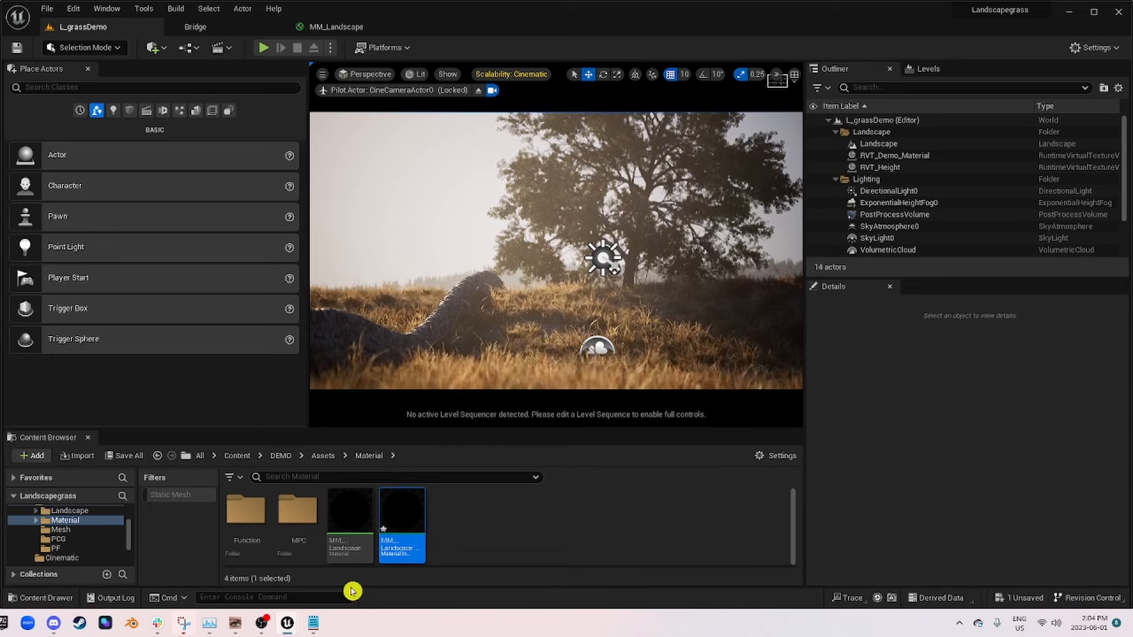
key(ctrl+s)
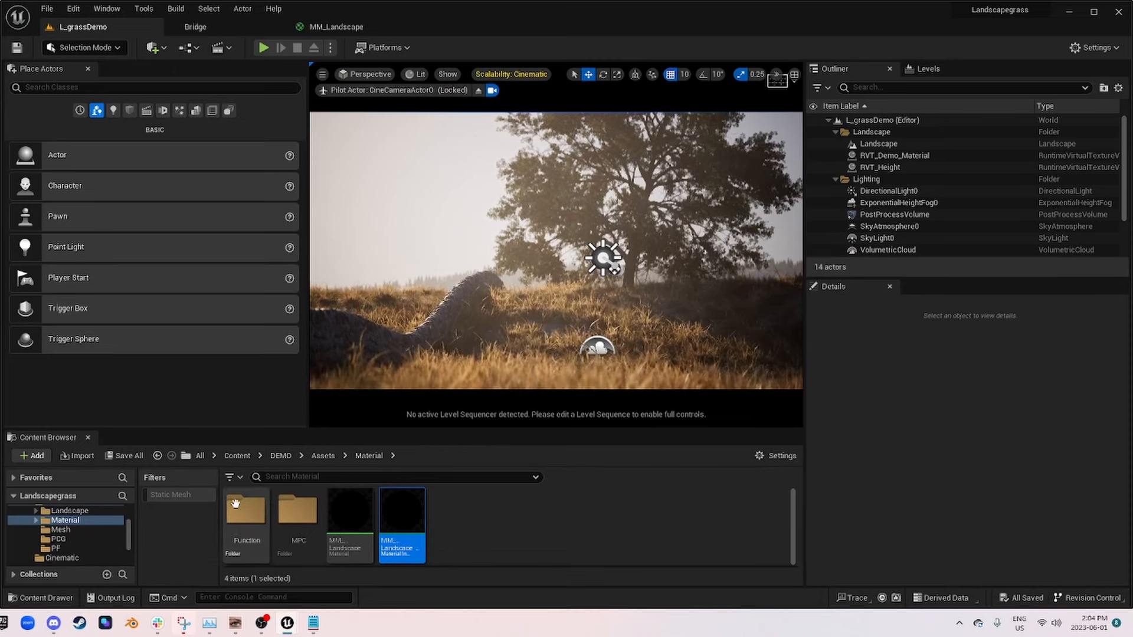
Step: Open Grass_Large from the Landscape/Grass folder, close it, and return to the MM_Landscape graph
scroll(83, 536, up, 2)
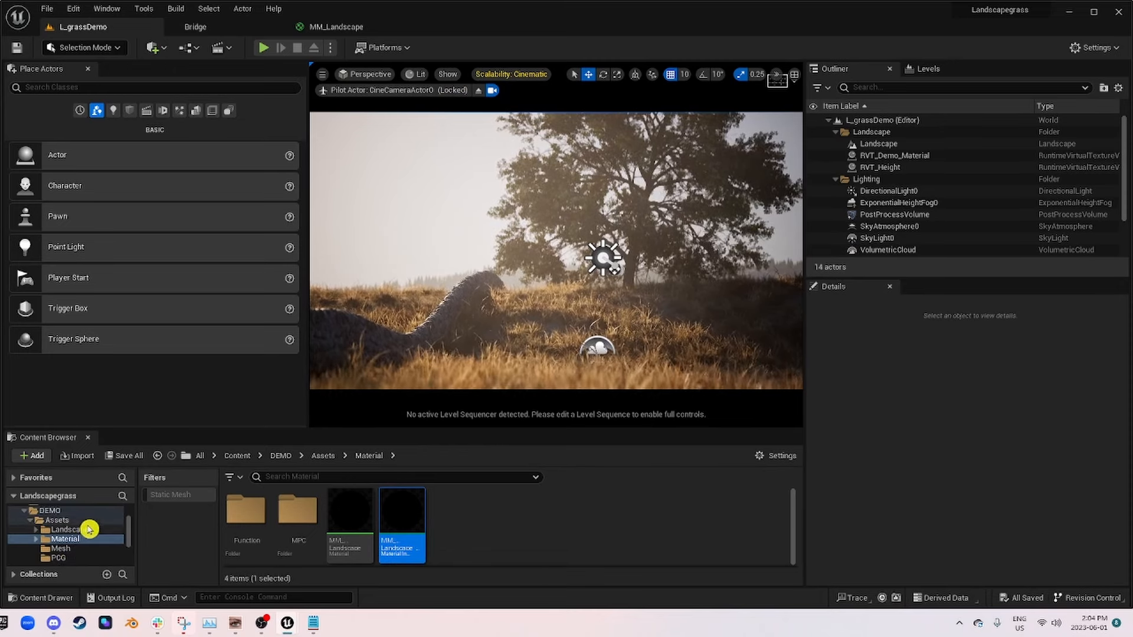
click(88, 529)
double_click(234, 521)
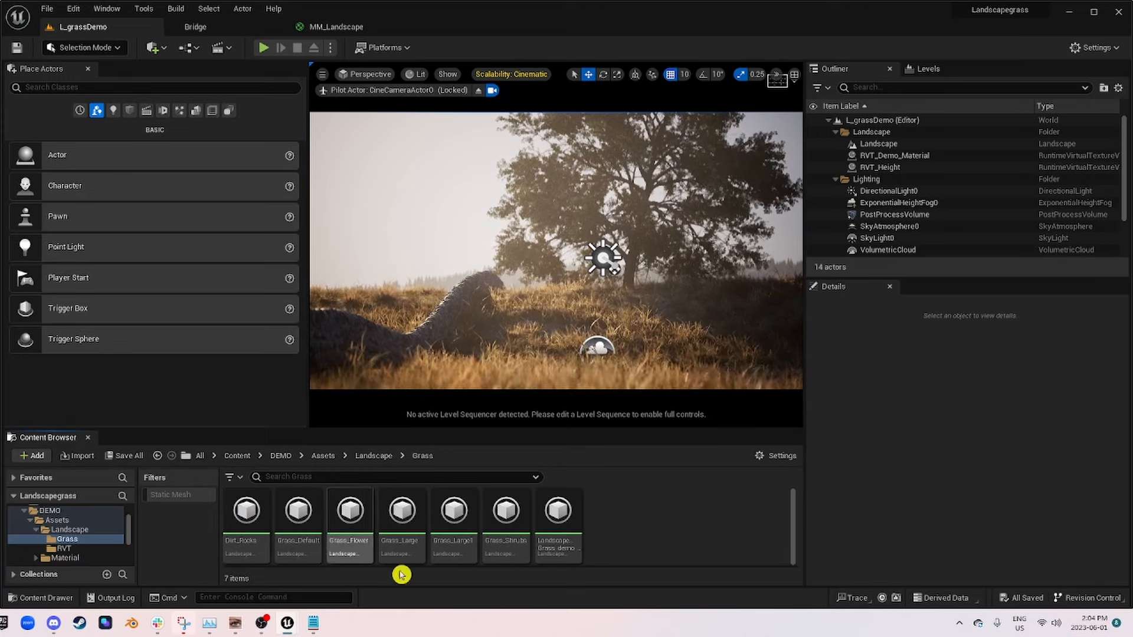
double_click(404, 514)
click(532, 28)
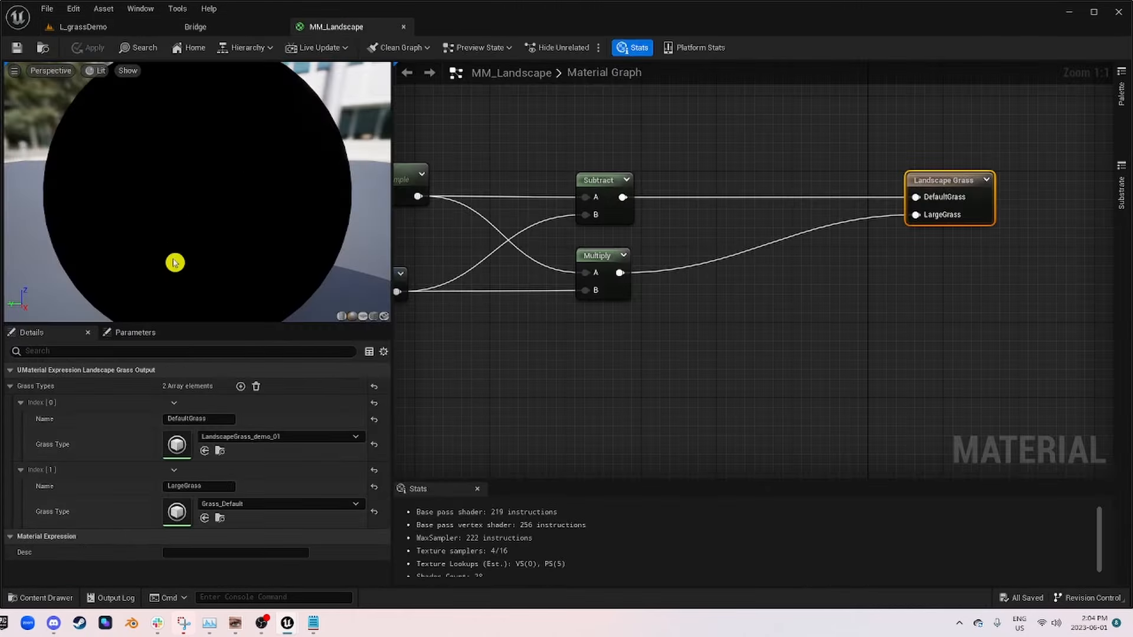
Step: Open the Grass_Default grass type from the level editor and set the minimum Scale X of Index 0 to 0.1
click(91, 27)
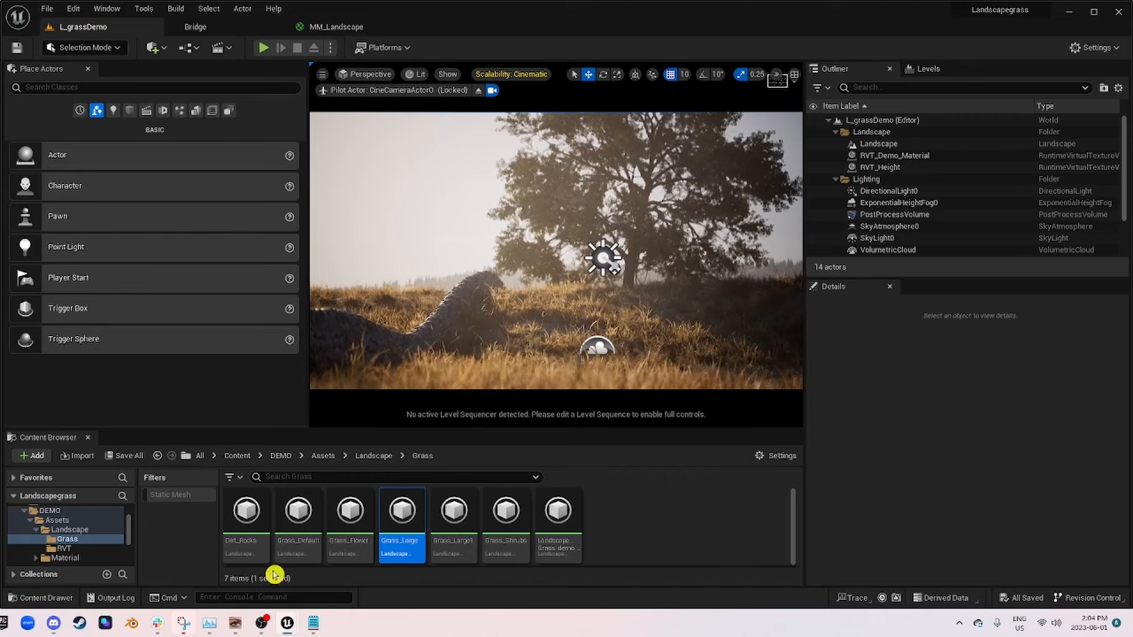
double_click(289, 522)
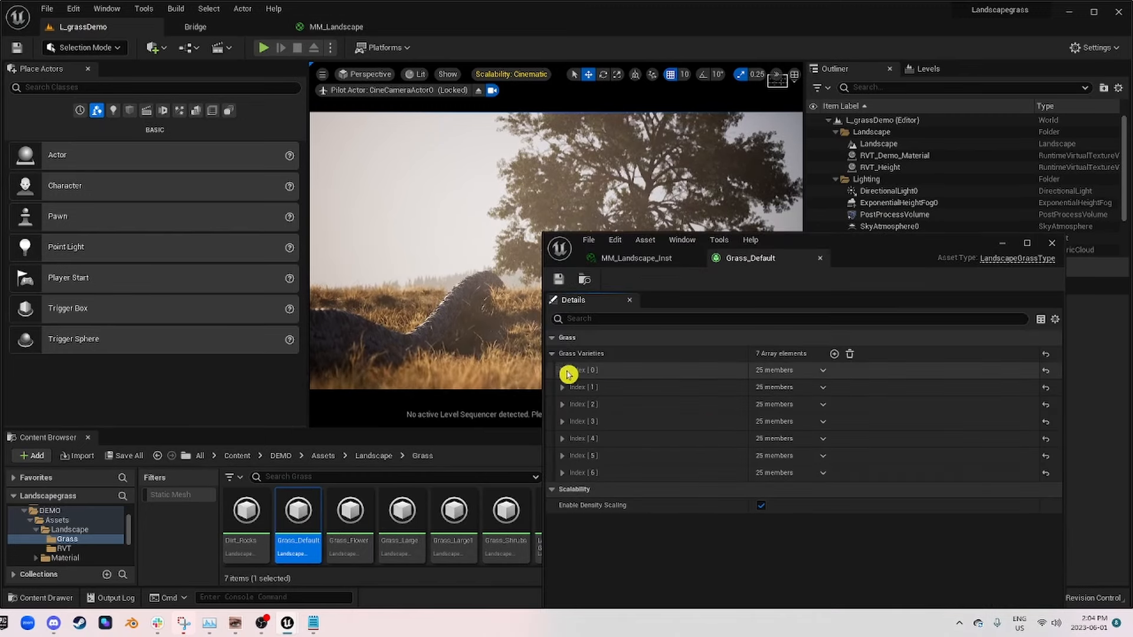
click(565, 370)
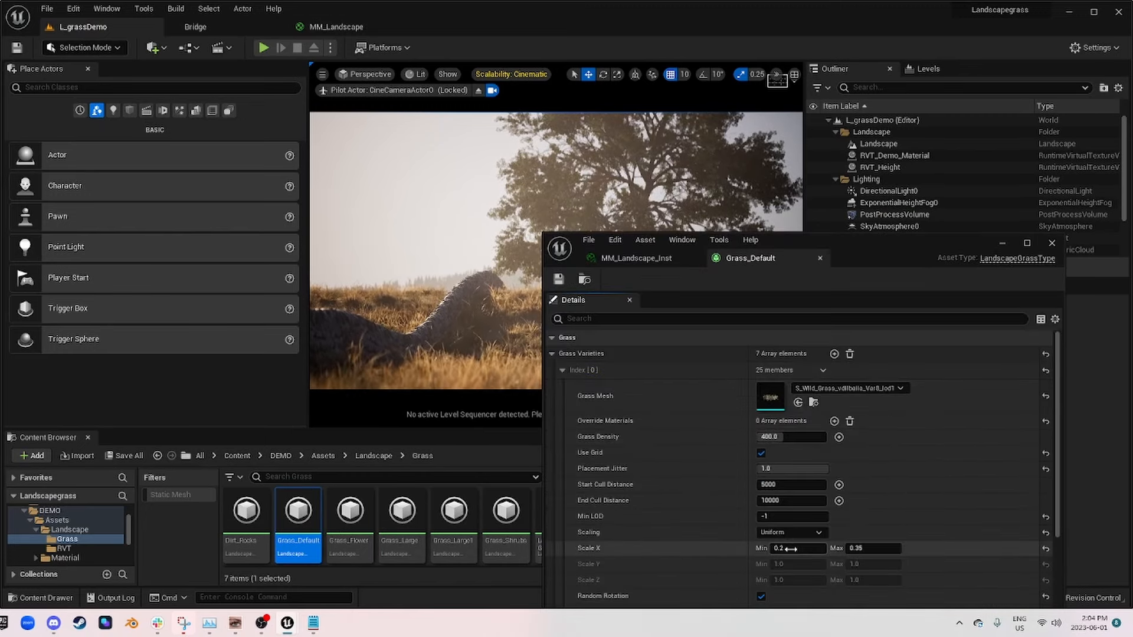
scroll(658, 497, down, 2)
scroll(809, 463, down, 3)
click(812, 453)
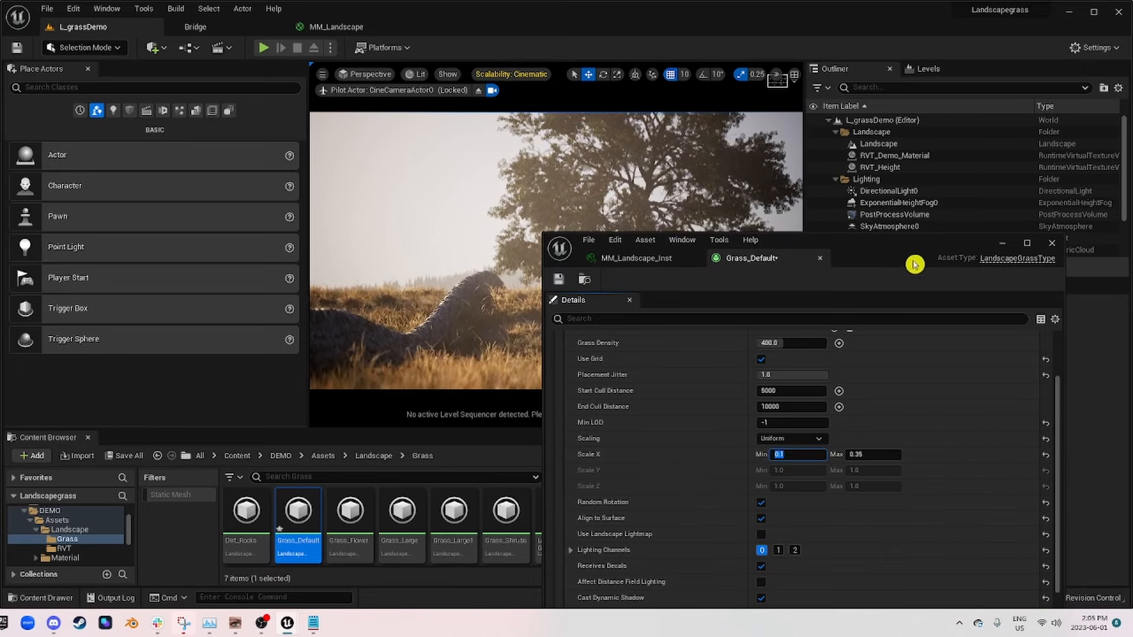
Step: Set the minimum Scale X of Grass_Default's Index 1 to 0.1 and of Index 2 to 0.2
drag(916, 263, 939, 234)
scroll(744, 561, down, 12)
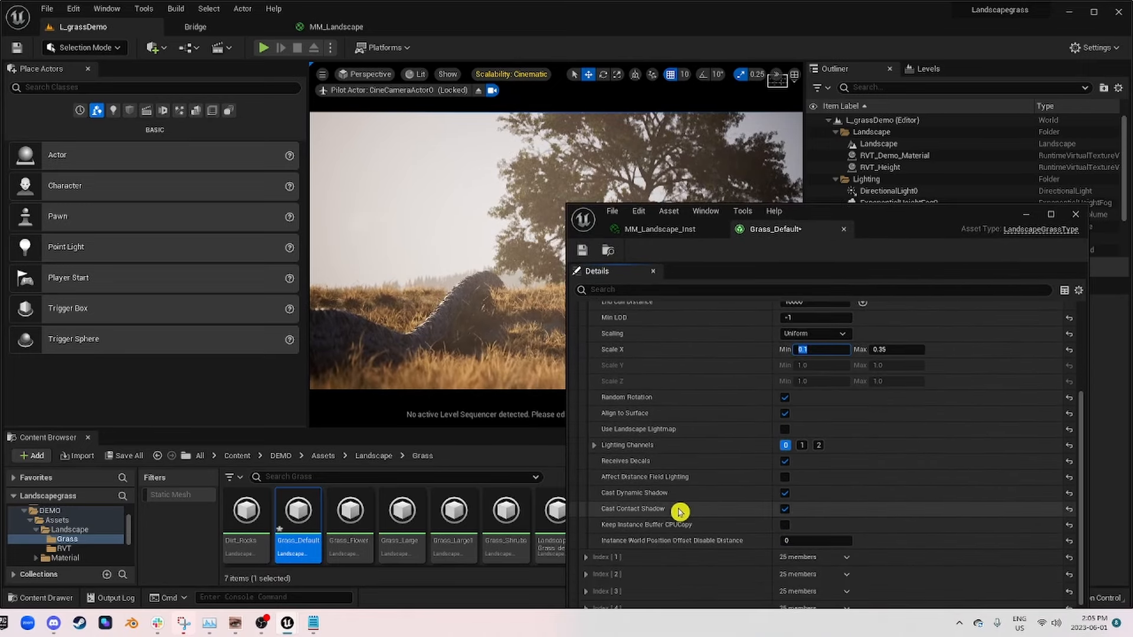
scroll(653, 508, down, 3)
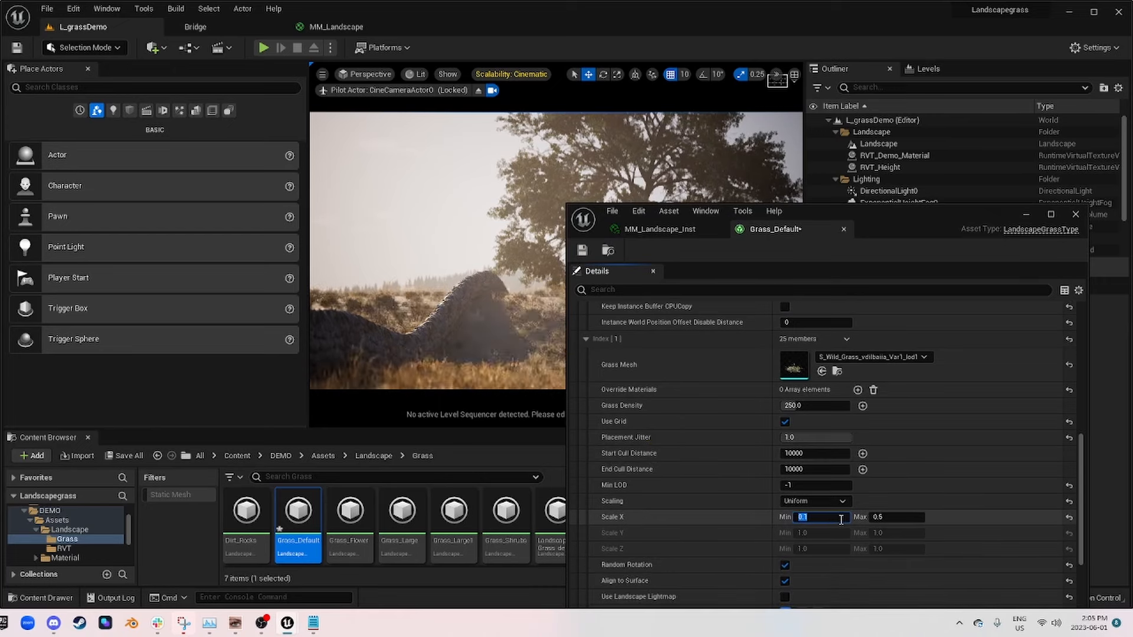
scroll(668, 486, down, 10)
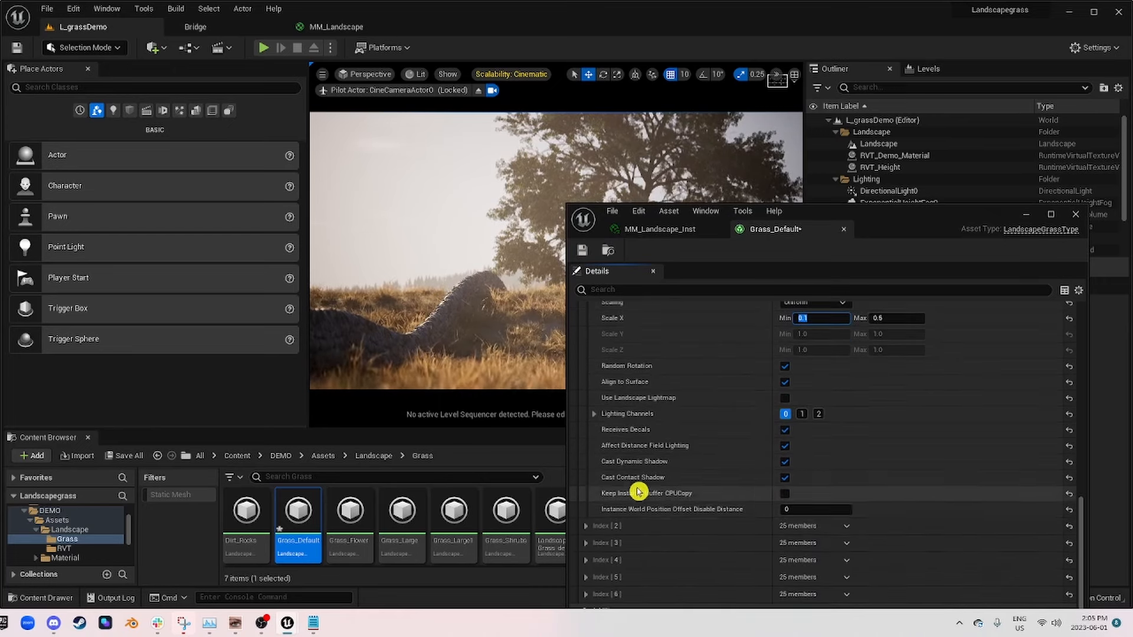
click(586, 525)
scroll(656, 506, down, 10)
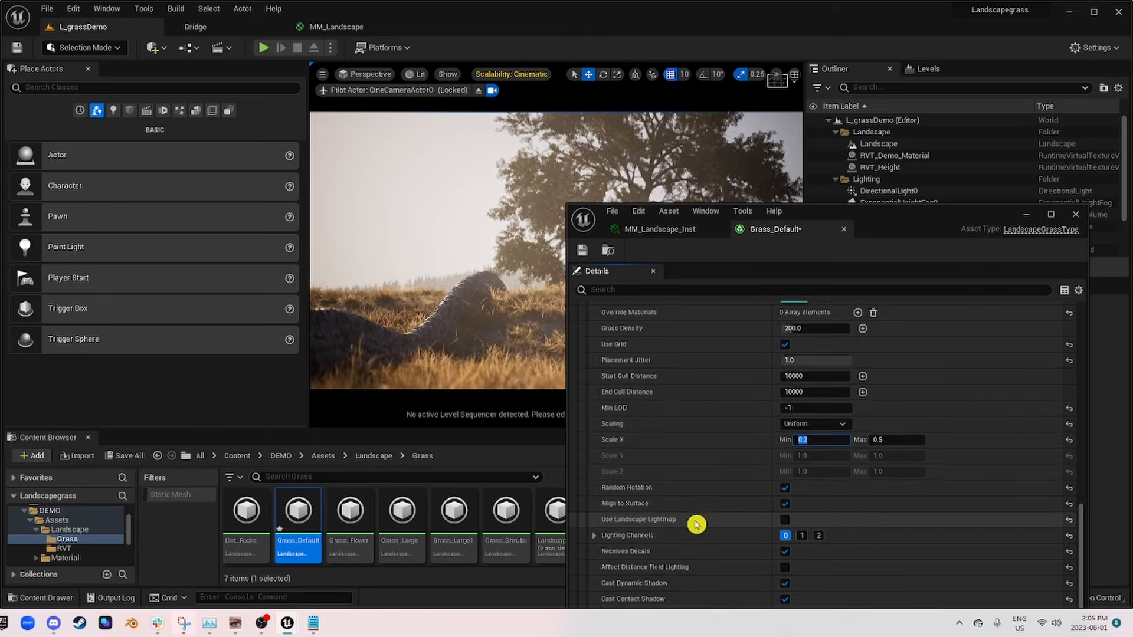
Step: Set the minimum Scale X of Grass_Default's Index 3 and Index 4 varieties to 0.1
scroll(687, 523, down, 6)
click(587, 543)
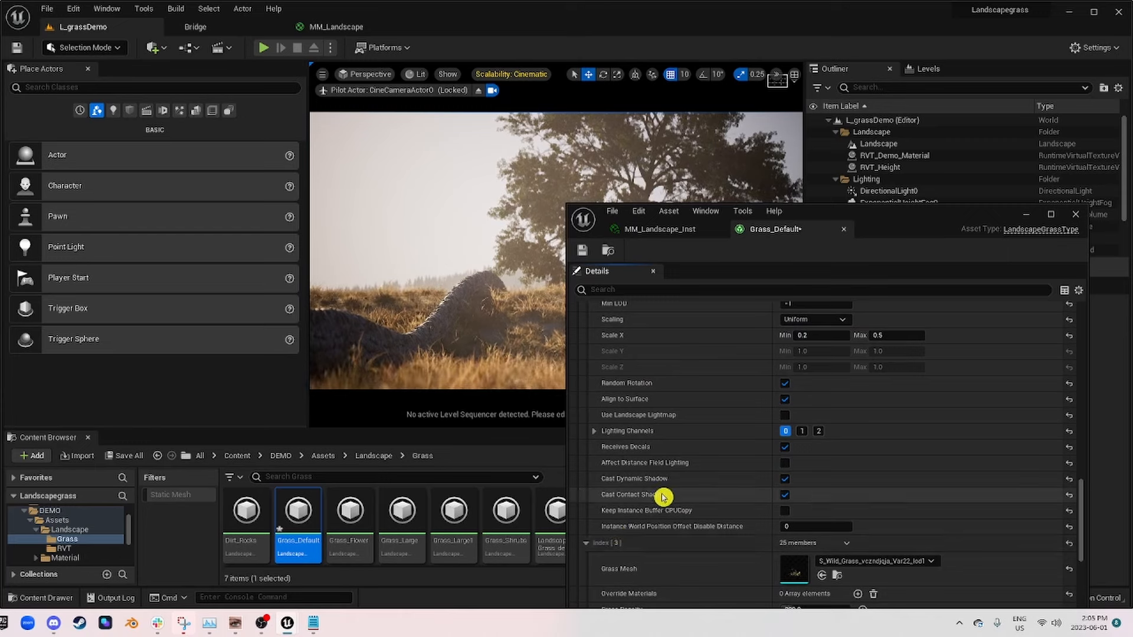
scroll(664, 502, down, 9)
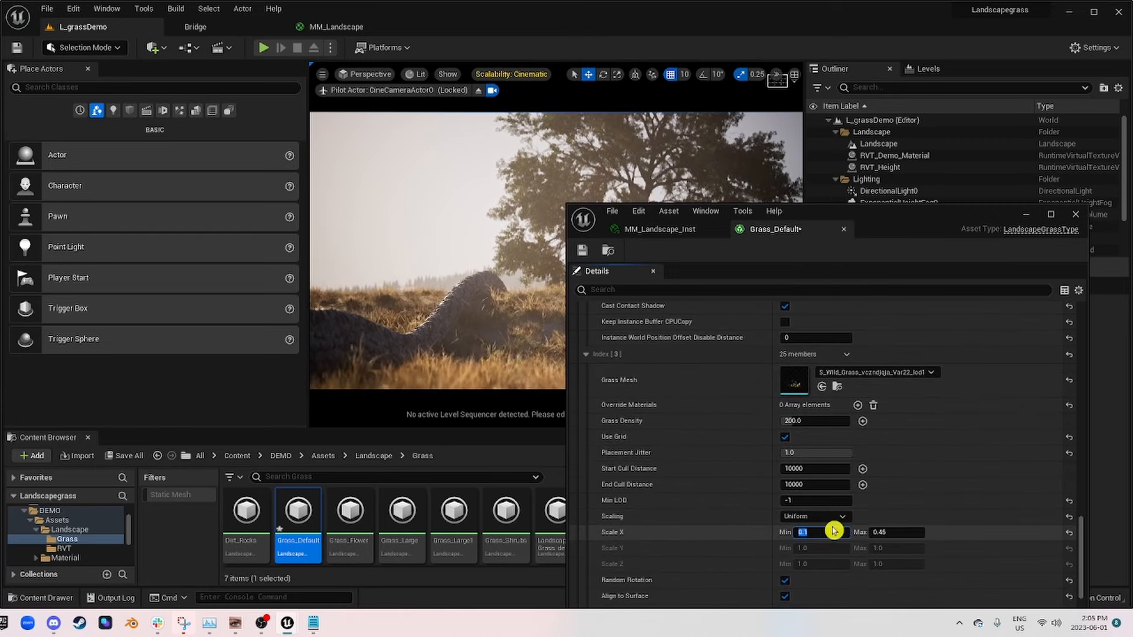
scroll(741, 503, down, 9)
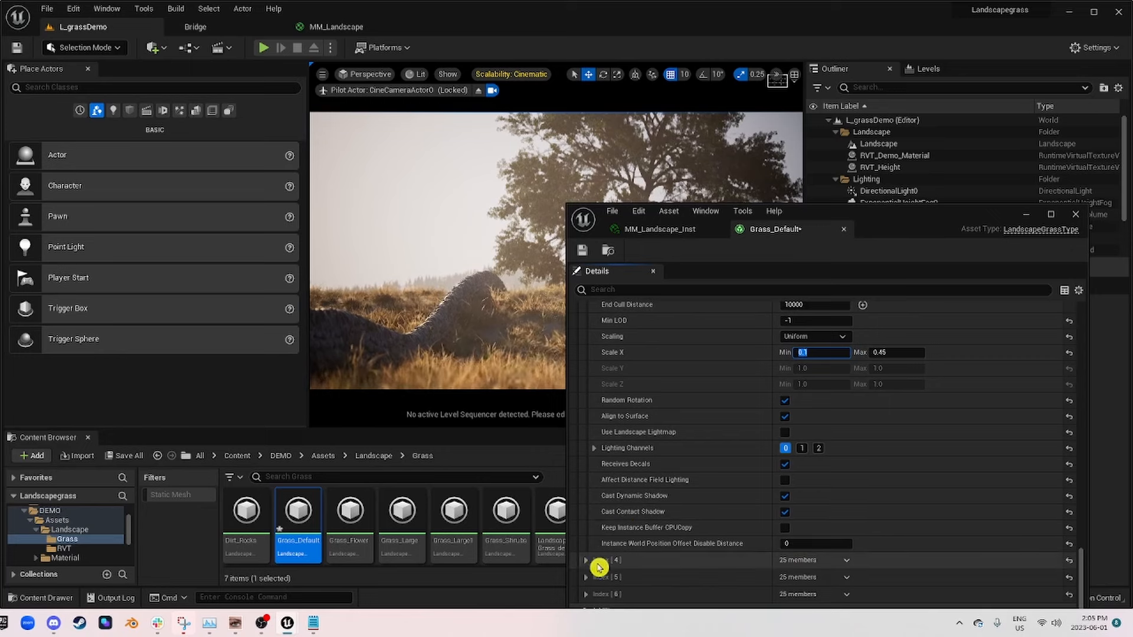
click(587, 561)
scroll(659, 486, down, 12)
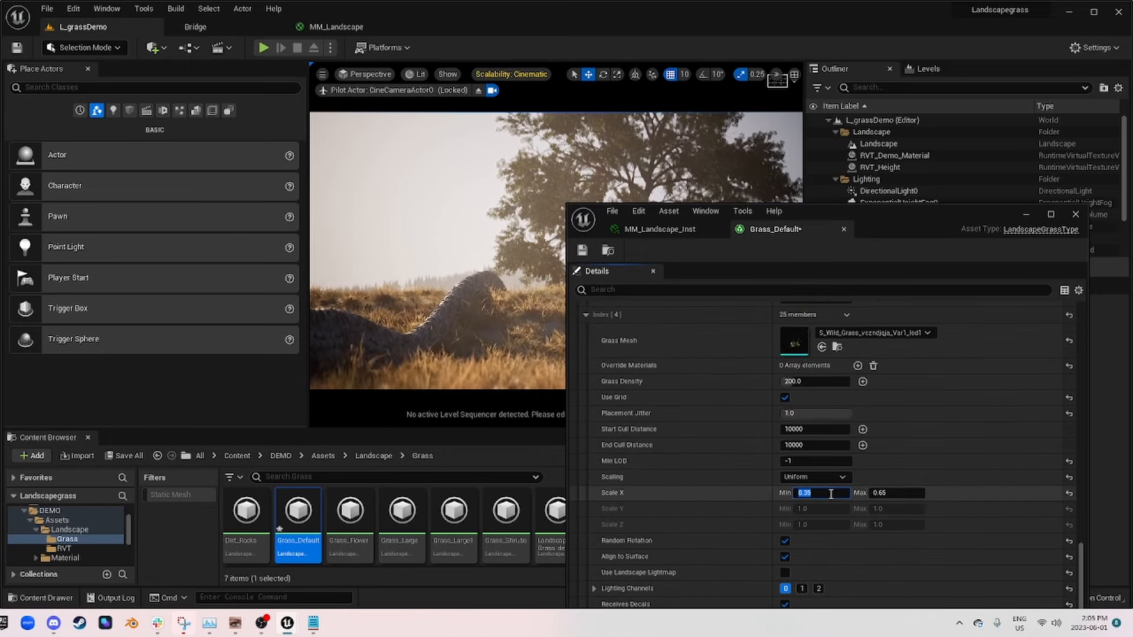
key(Return)
scroll(746, 486, down, 6)
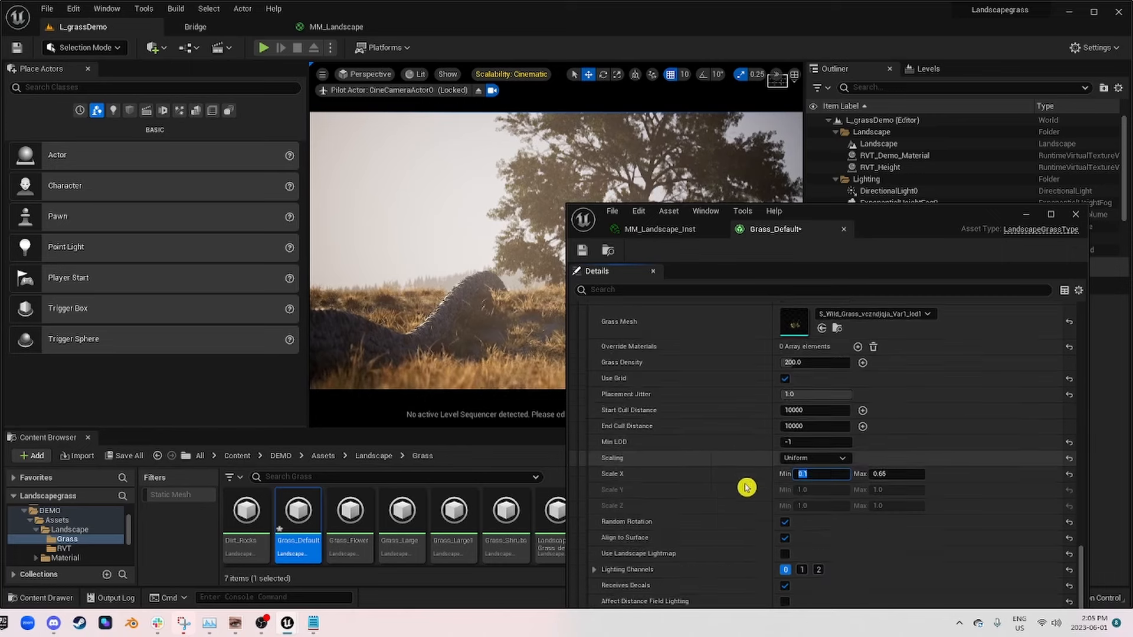
Step: Set the minimum Scale X of Index 5 to 0.1 and of Index 6 to 0.2, and save Grass_Default
click(586, 582)
scroll(640, 503, down, 12)
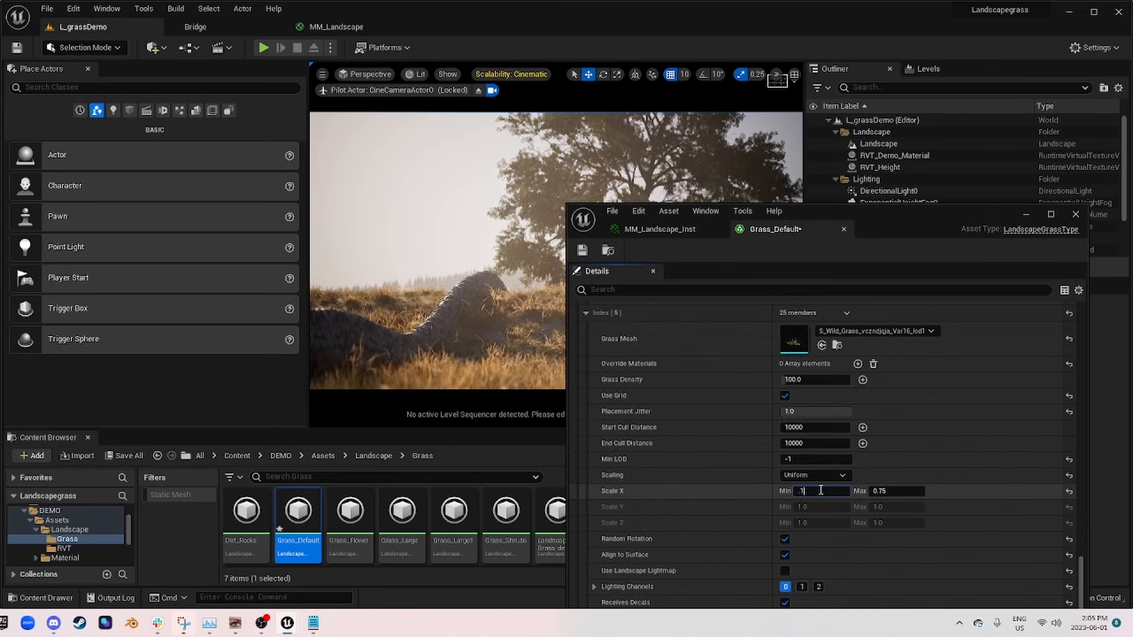
scroll(739, 483, down, 5)
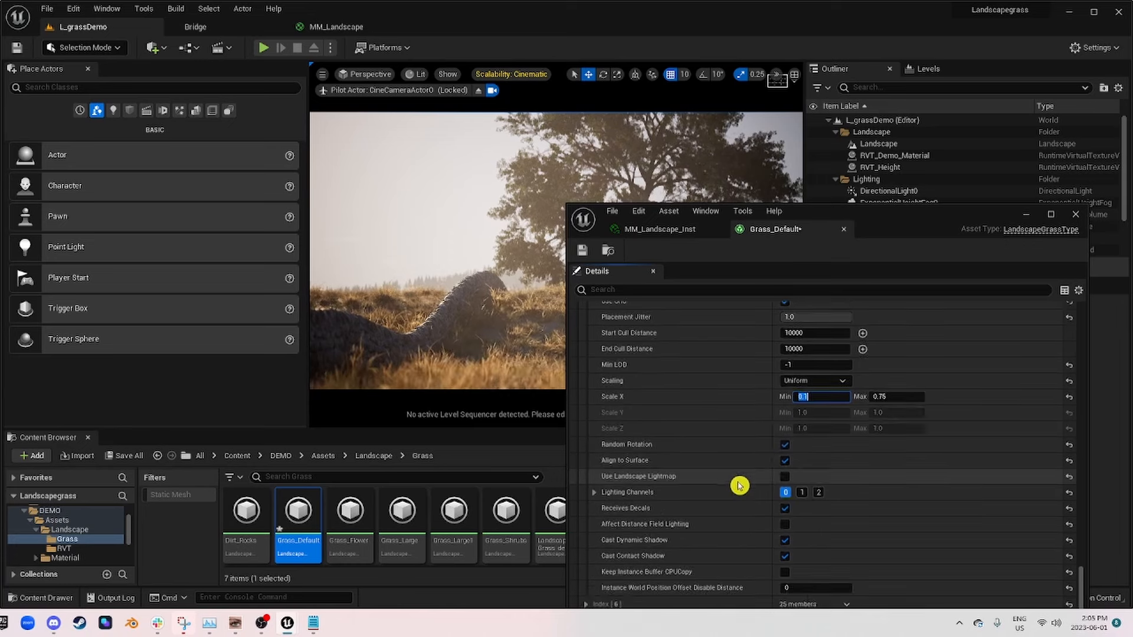
click(587, 595)
scroll(591, 590, down, 12)
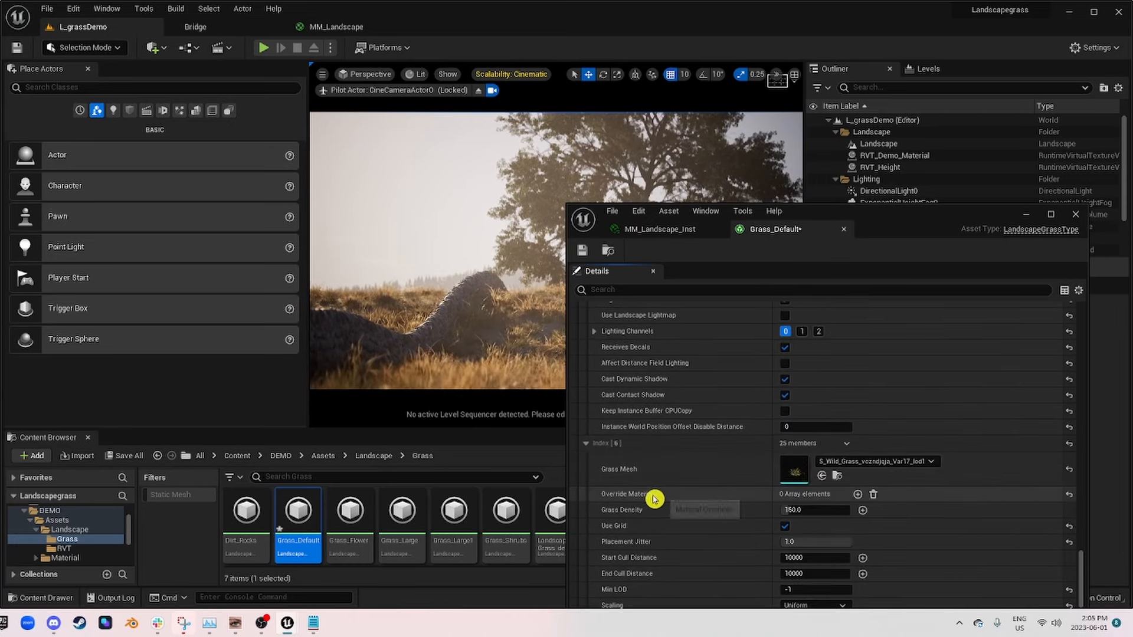
click(822, 527)
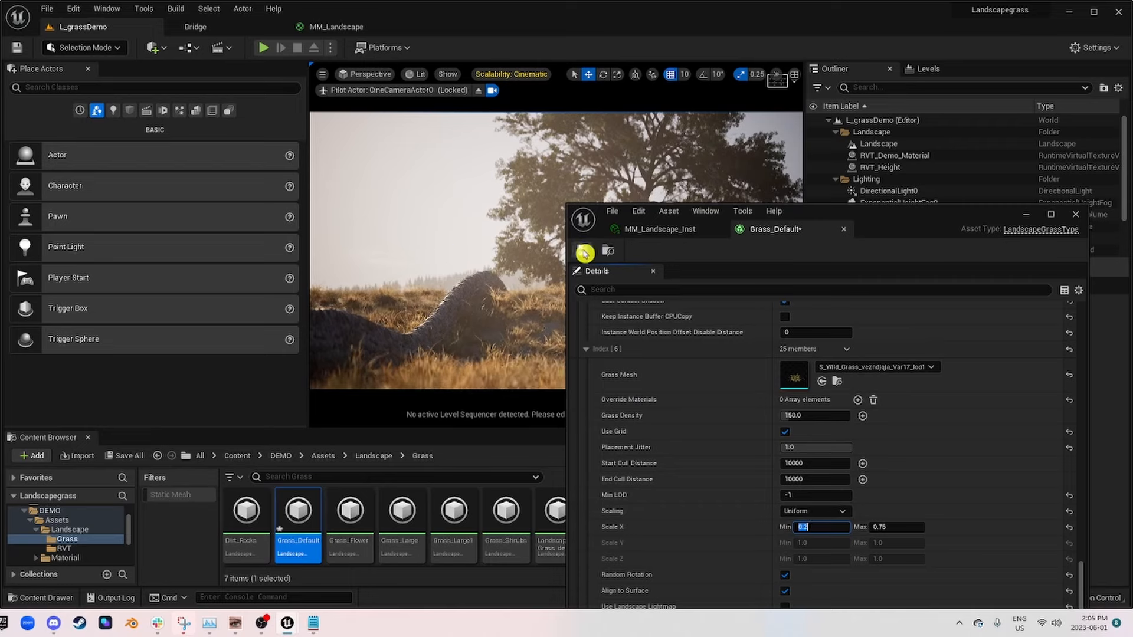
Step: Put the Grass_Default window aside, stop piloting CineCameraActor0, and fly close to the ground to examine the grass clumps
drag(873, 227, 0, 136)
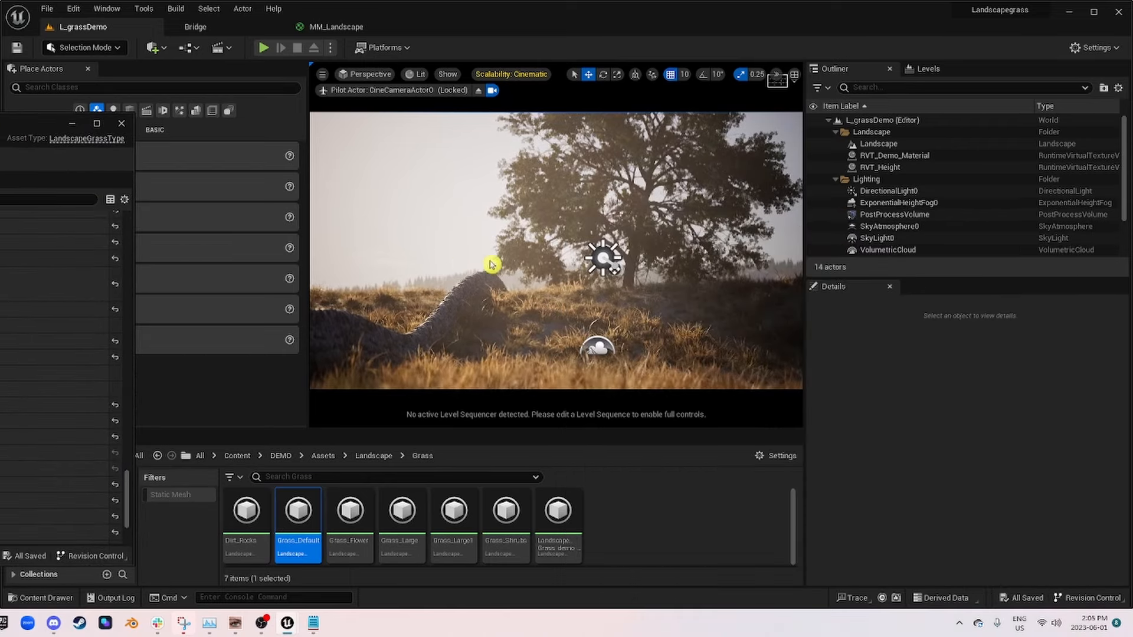
click(479, 92)
right_drag(496, 189, 591, 250)
key(w)
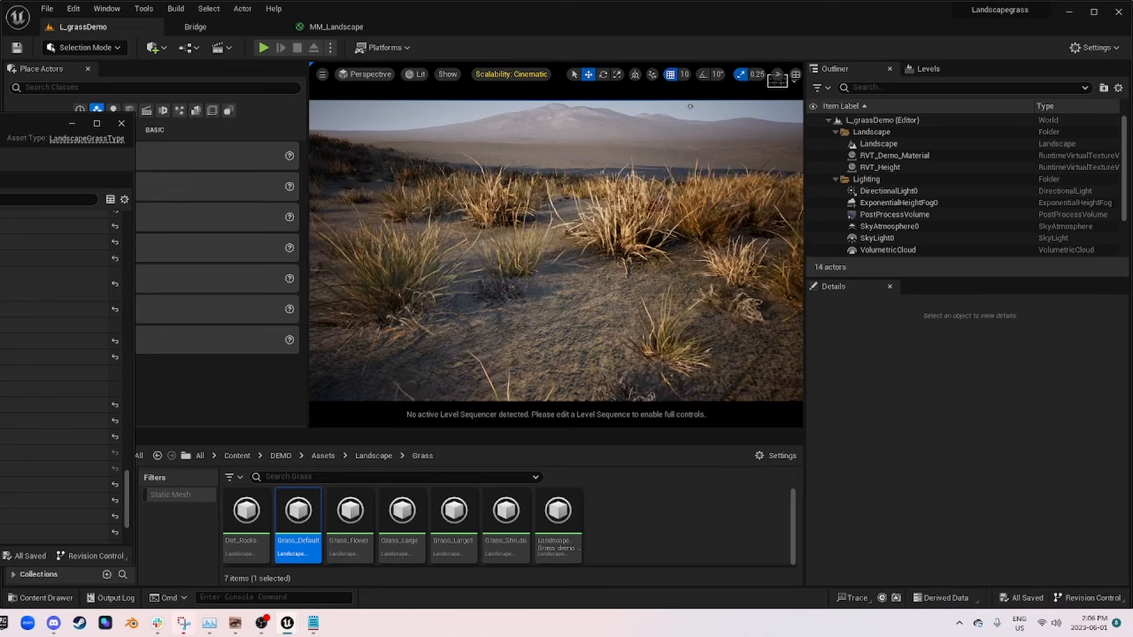
Step: Filter the Grass_Default properties by "distan" and narrow its window so the level's grass stays in view
drag(0, 144, 88, 167)
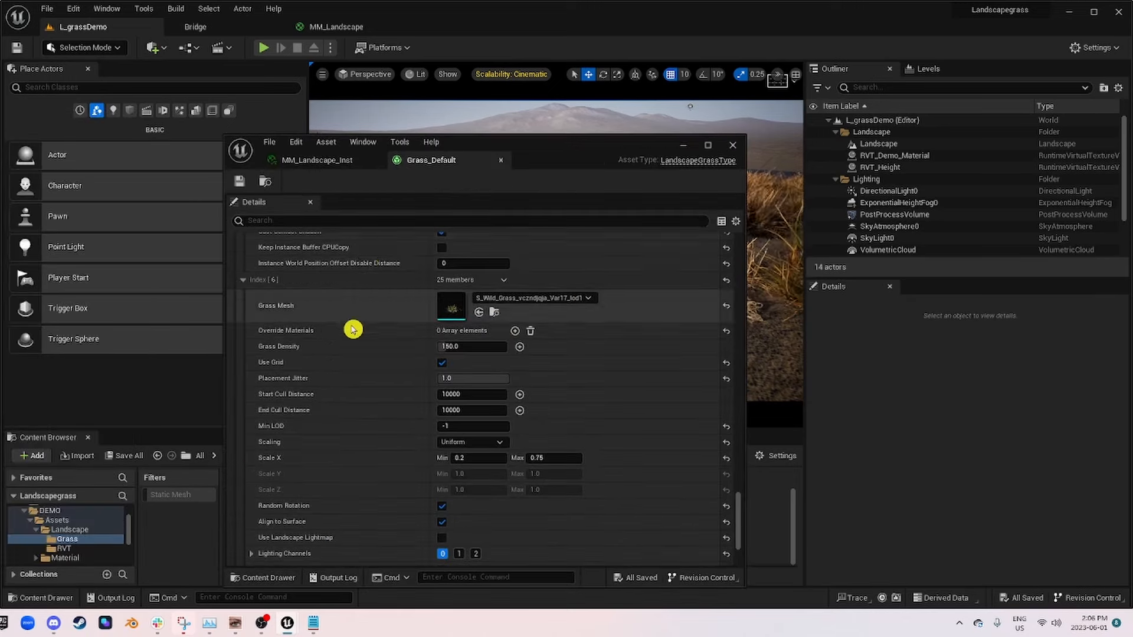
scroll(360, 337, up, 4)
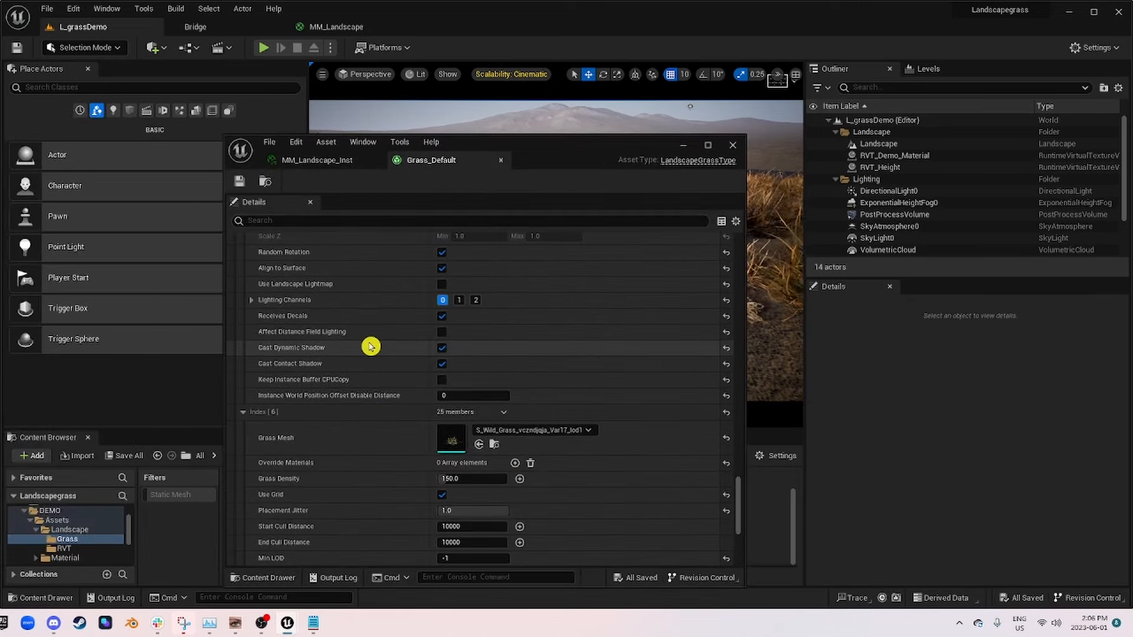
click(444, 333)
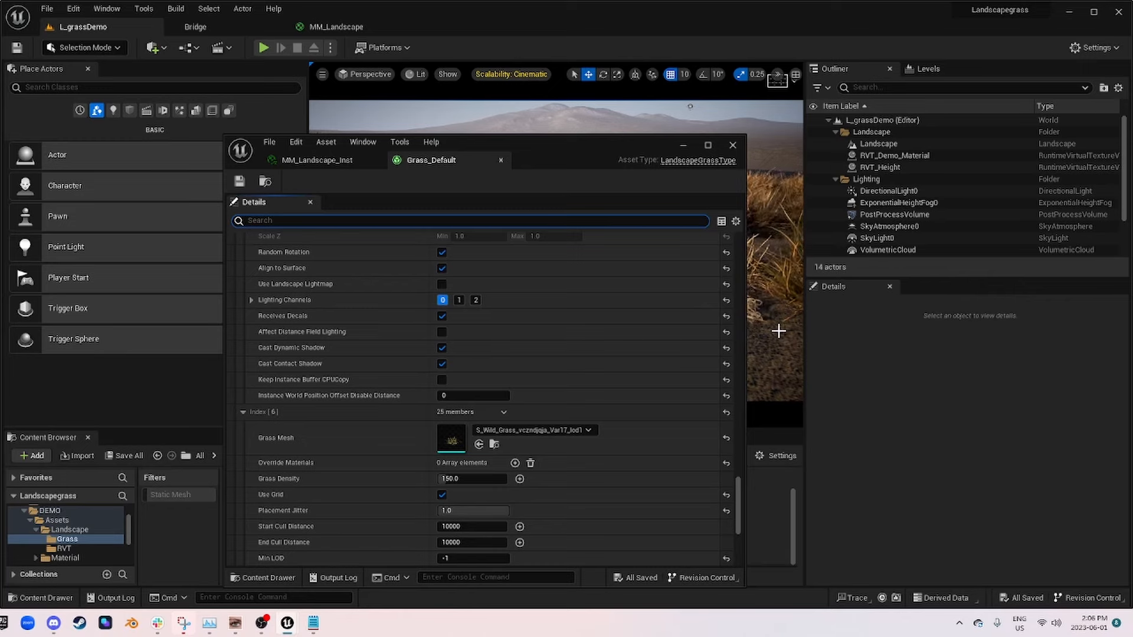
text(distan)
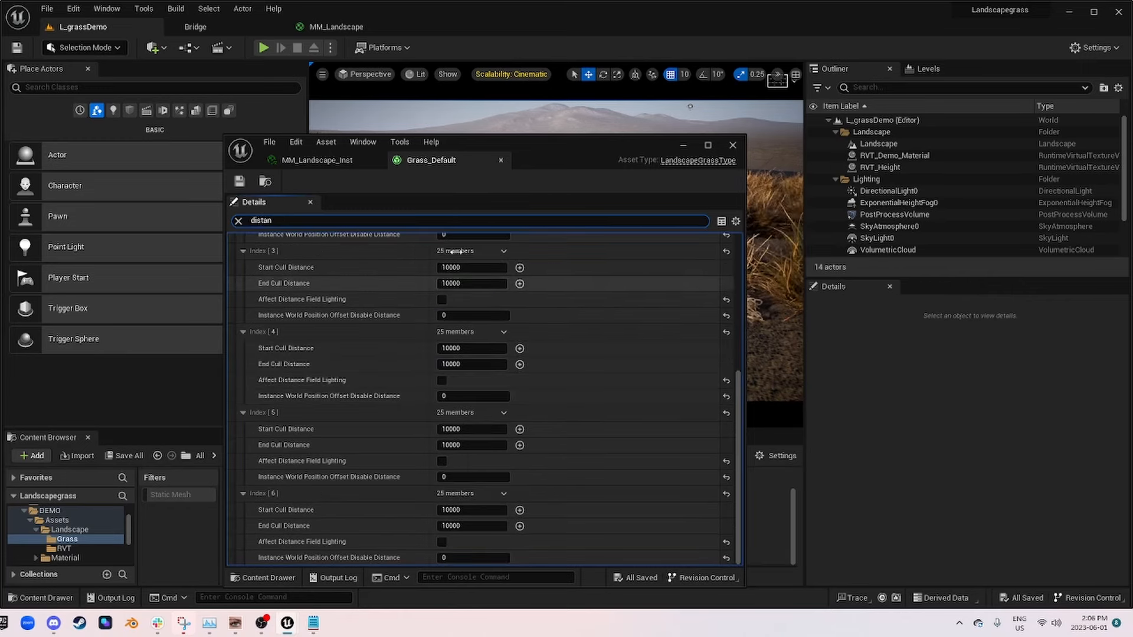
drag(555, 149, 336, 102)
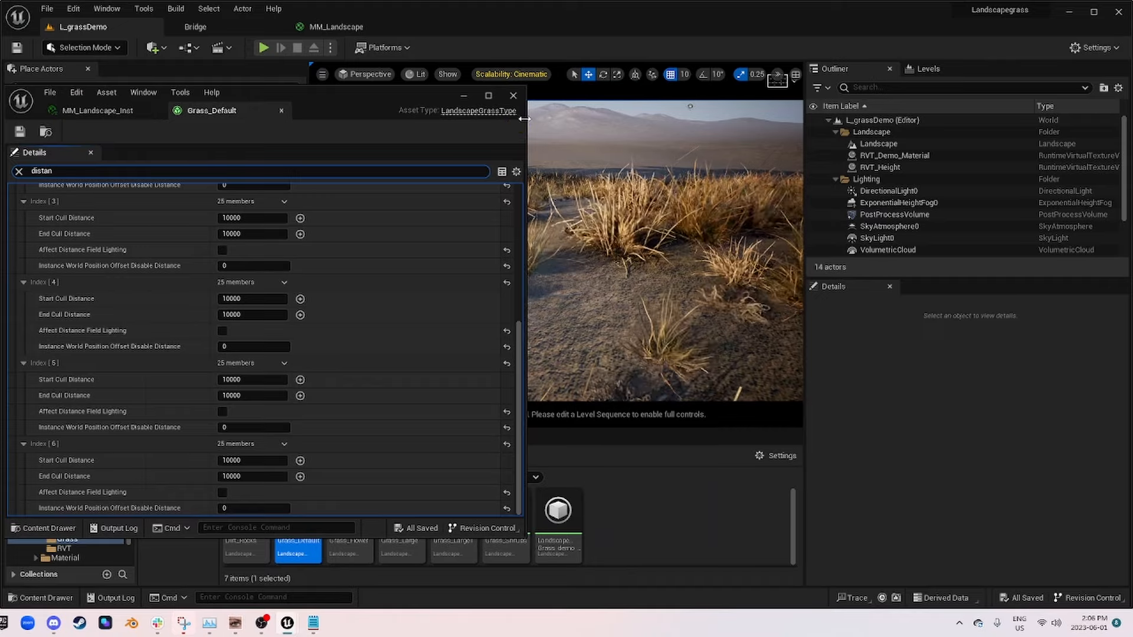
drag(524, 119, 358, 118)
Step: Enable Affect Distance Field Lighting for the Index 3, 4, 5 and 6 varieties of Grass_Default
click(155, 250)
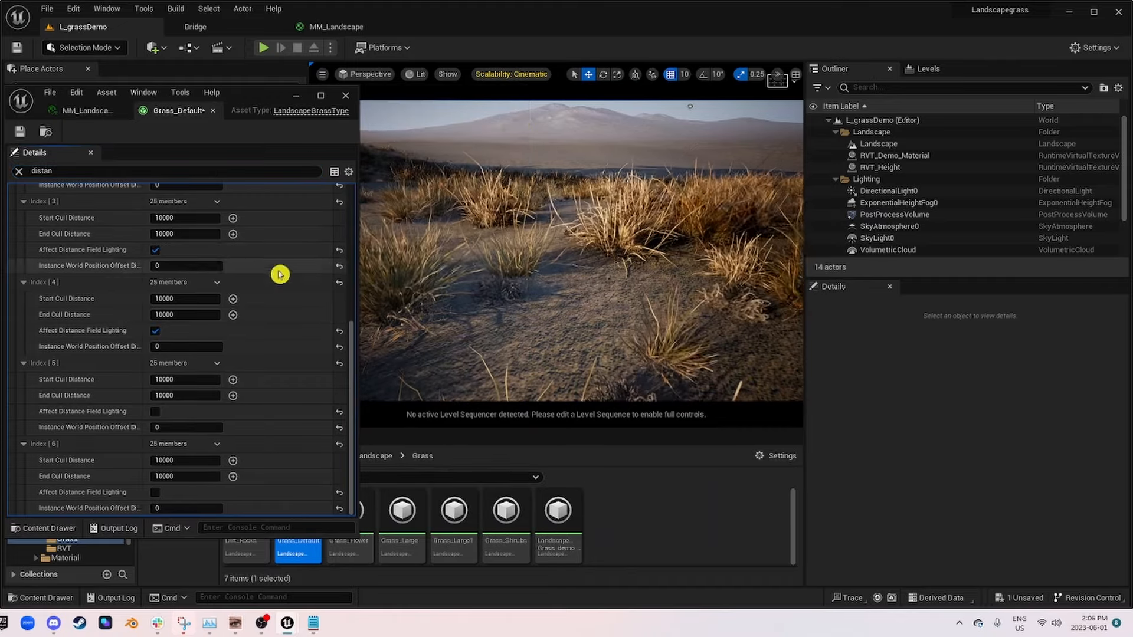
click(156, 412)
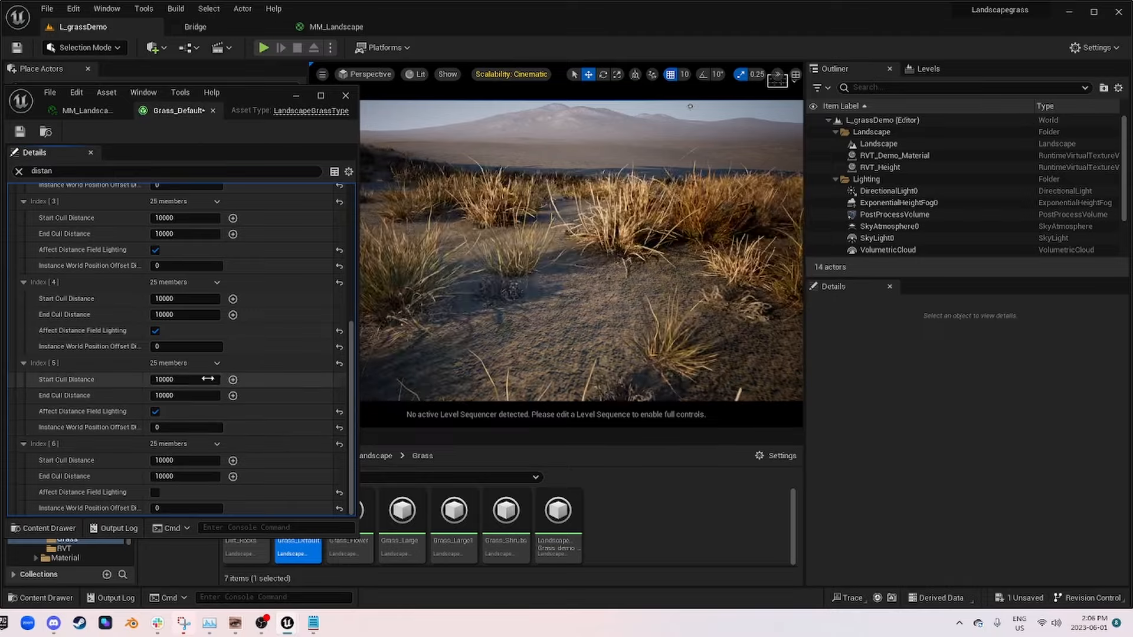
click(156, 492)
Step: Enable Affect Distance Field Lighting for Index 2 and Index 0 as well, then save and close Grass_Default
scroll(248, 470, up, 2)
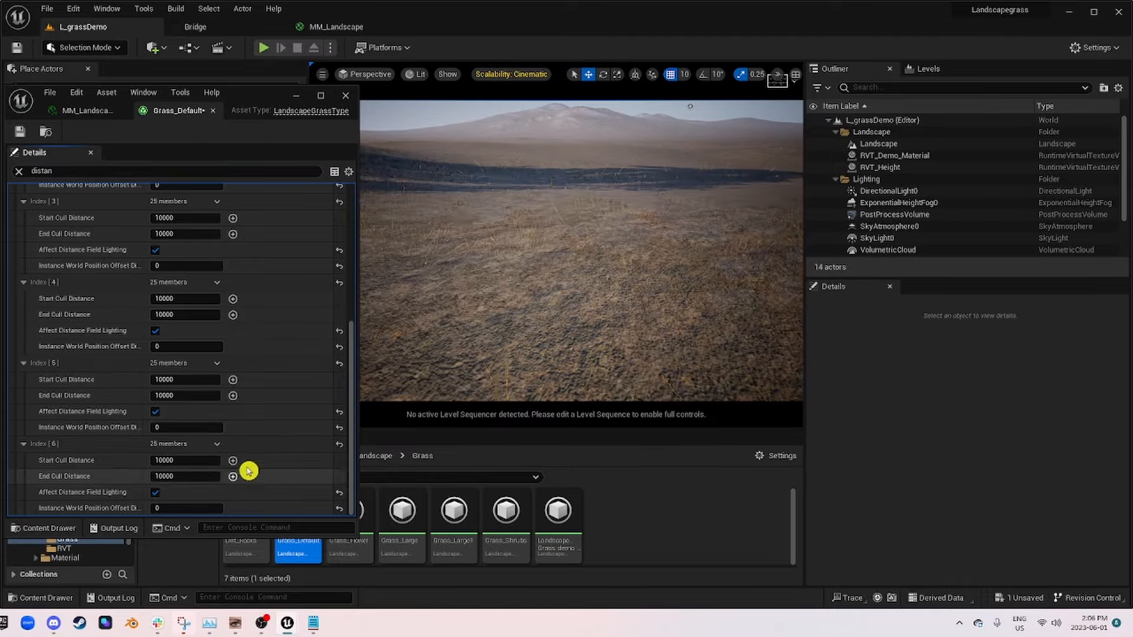
scroll(262, 419, up, 5)
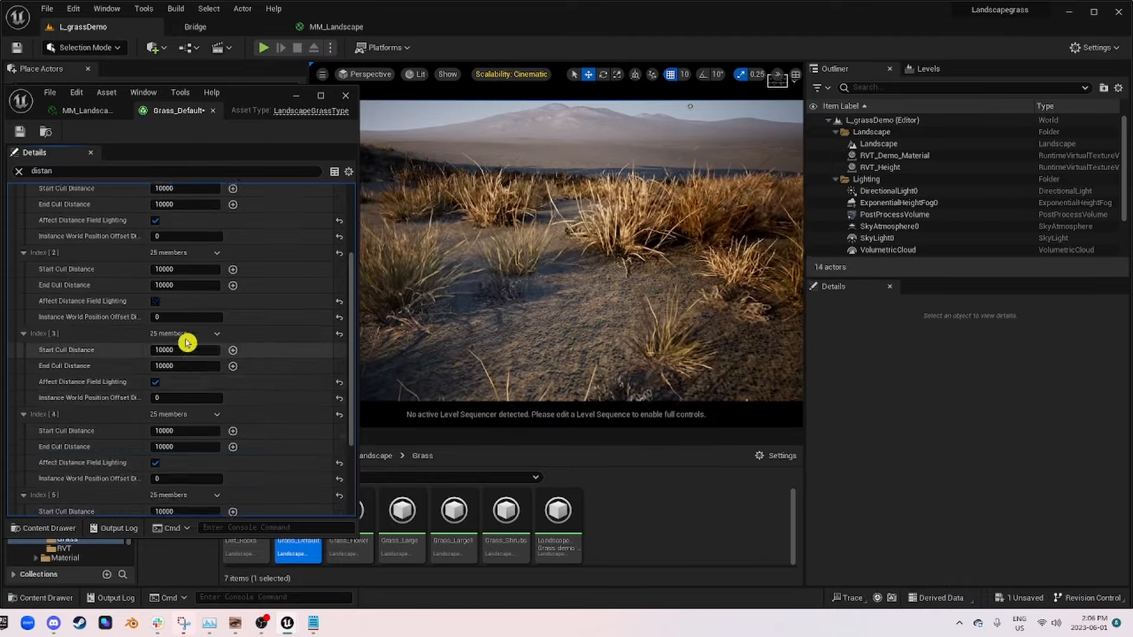
click(155, 284)
scroll(230, 356, up, 4)
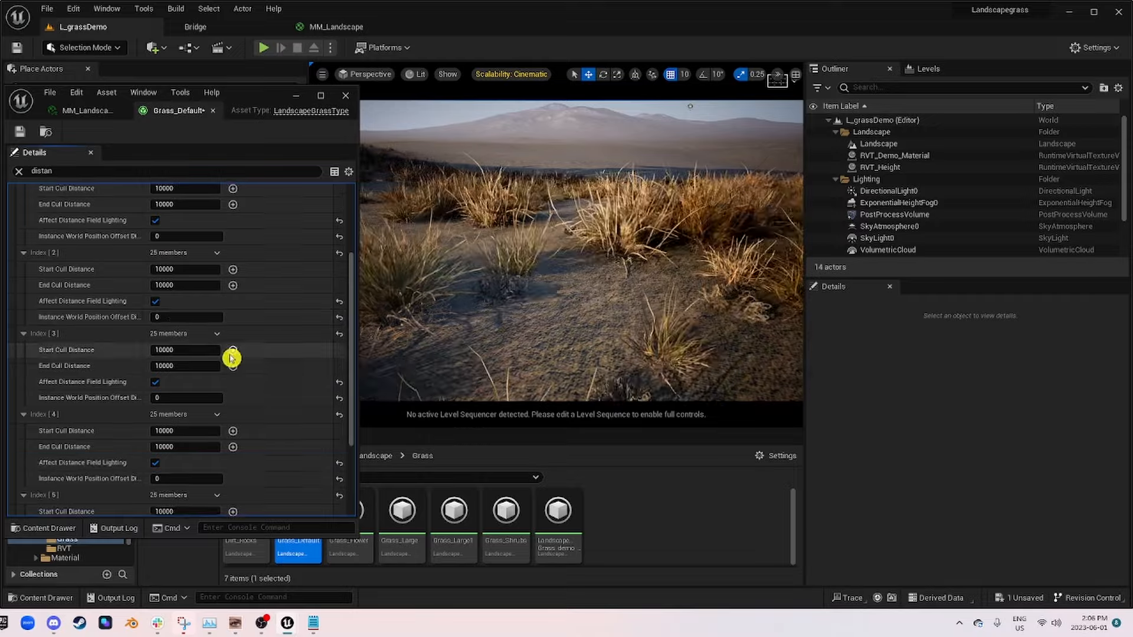
scroll(169, 280, up, 2)
click(156, 234)
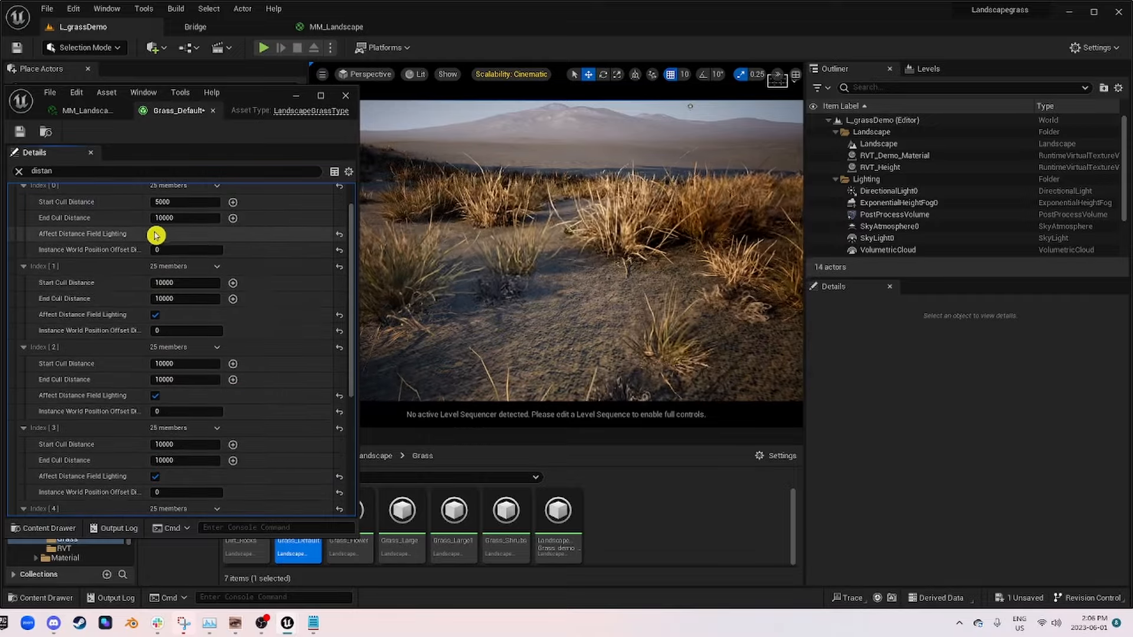
scroll(232, 298, up, 2)
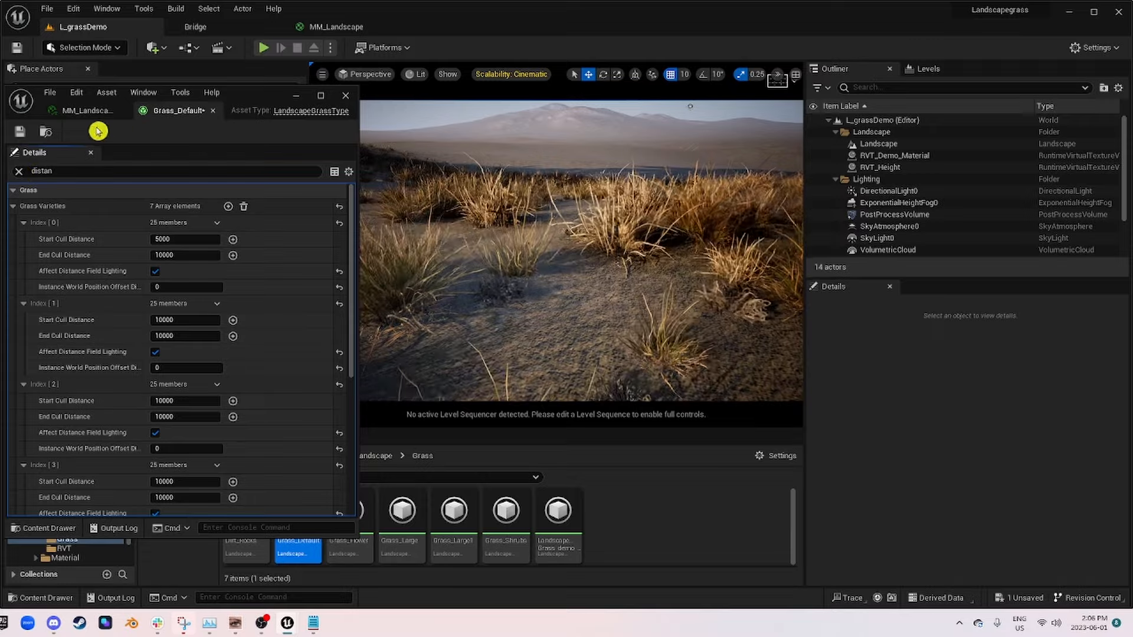
key(ctrl+s)
click(212, 112)
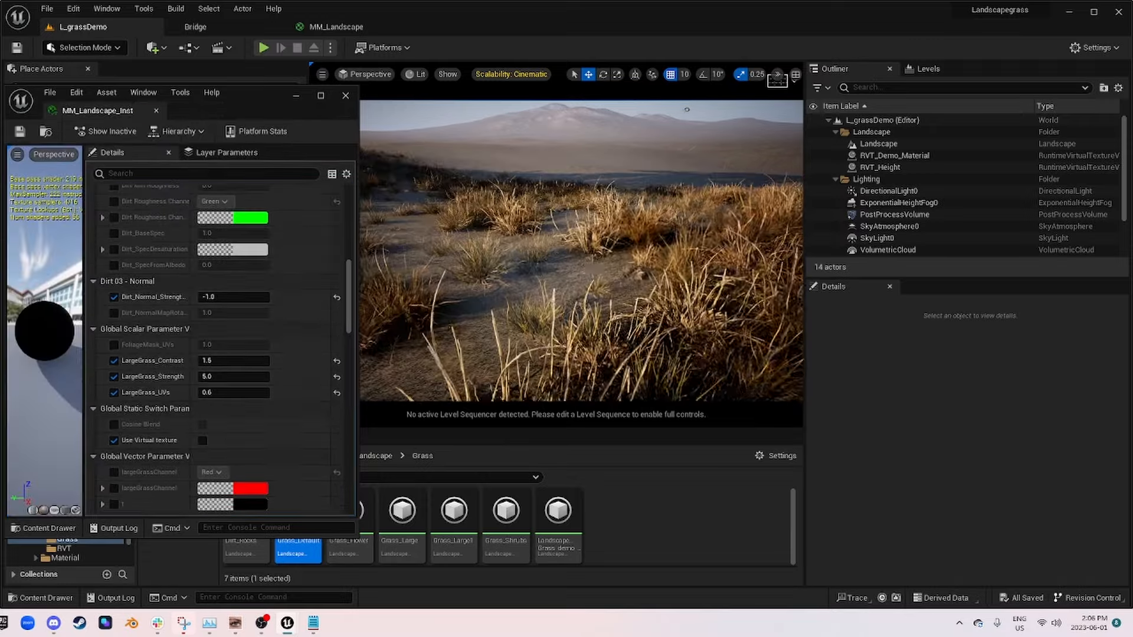
Step: Open the LandscapeGrass_demo_01 grass type, filter its properties by "dista", and move the view close to the grass clumps
right_drag(582, 251, 408, 269)
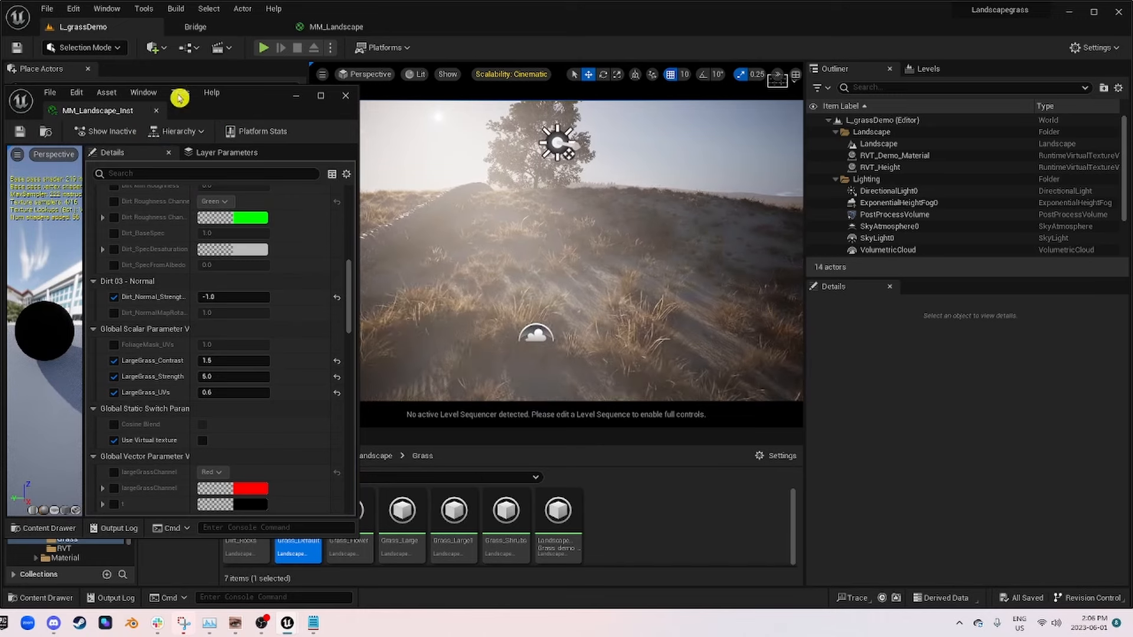
click(555, 546)
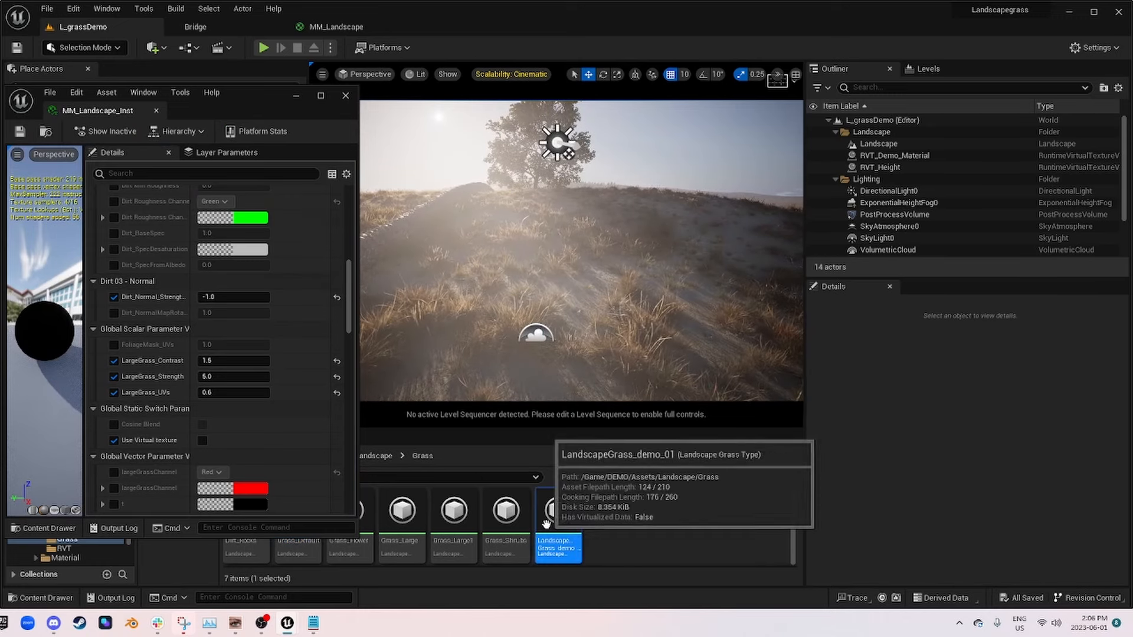
double_click(555, 545)
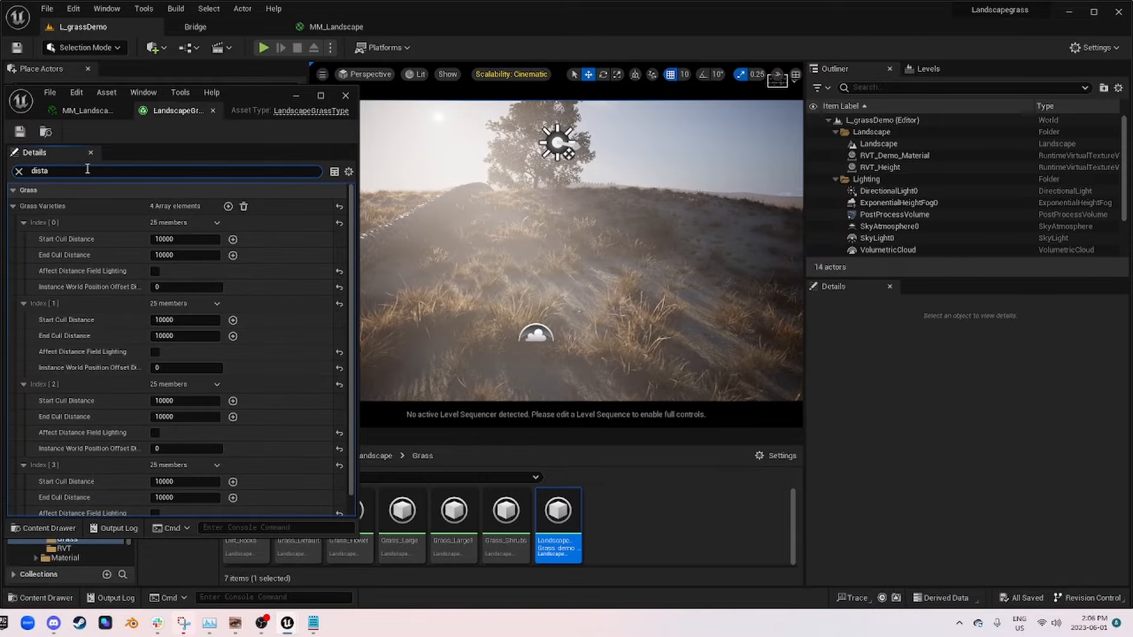
right_drag(507, 265, 582, 289)
key(w)
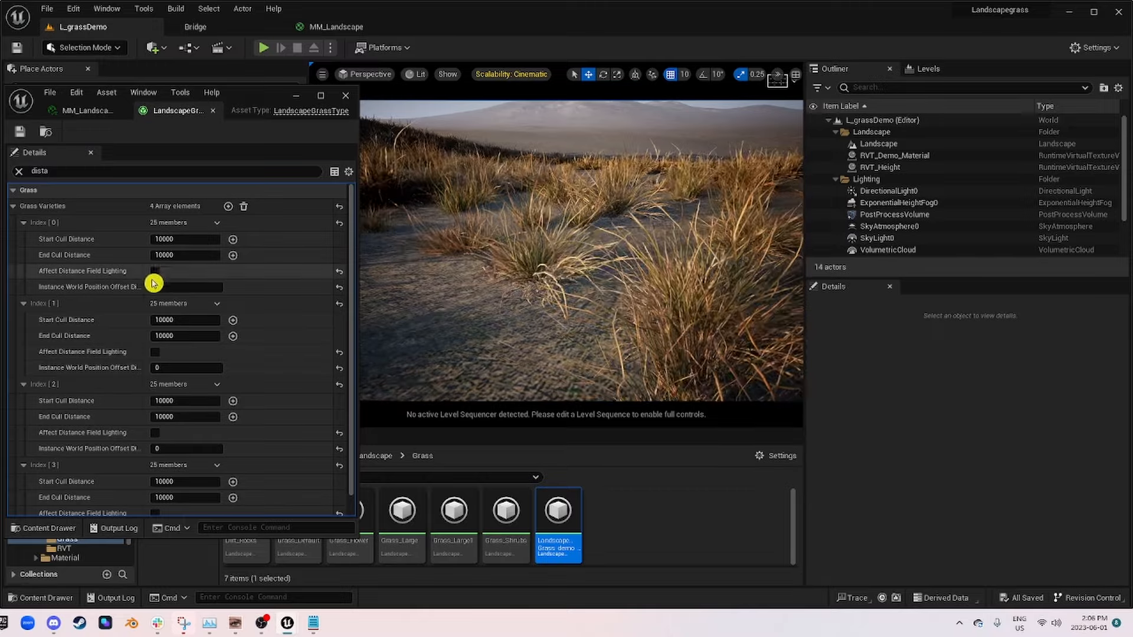
Step: Enable Affect Distance Field Lighting for the Index 0, 1, 2 and 3 varieties of LandscapeGrass_demo_01
click(156, 272)
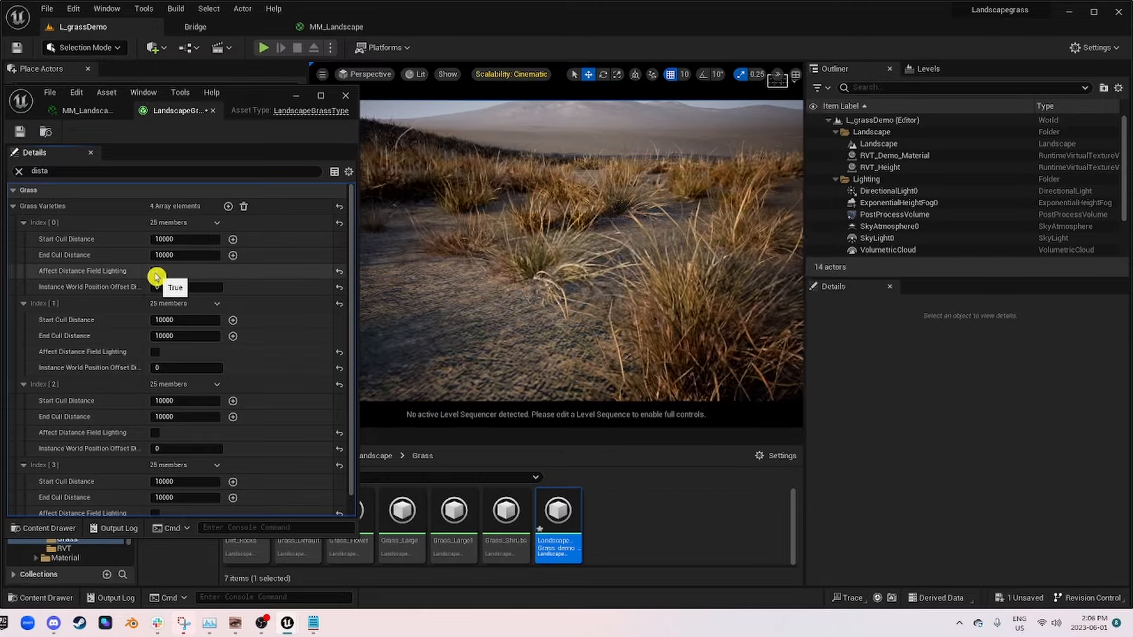
click(156, 352)
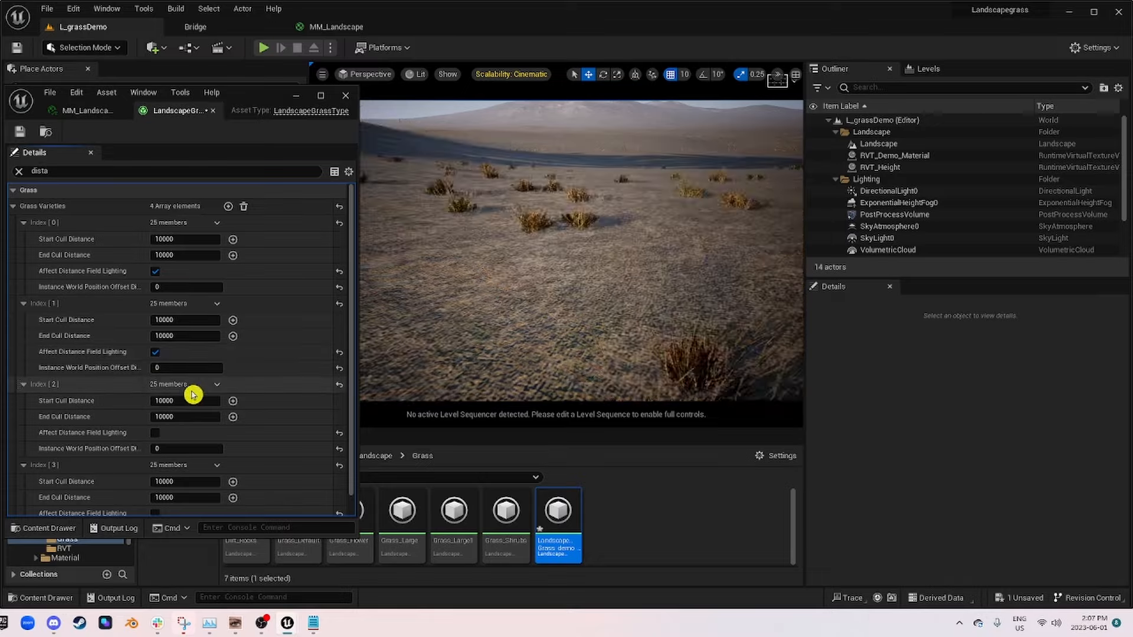
click(156, 353)
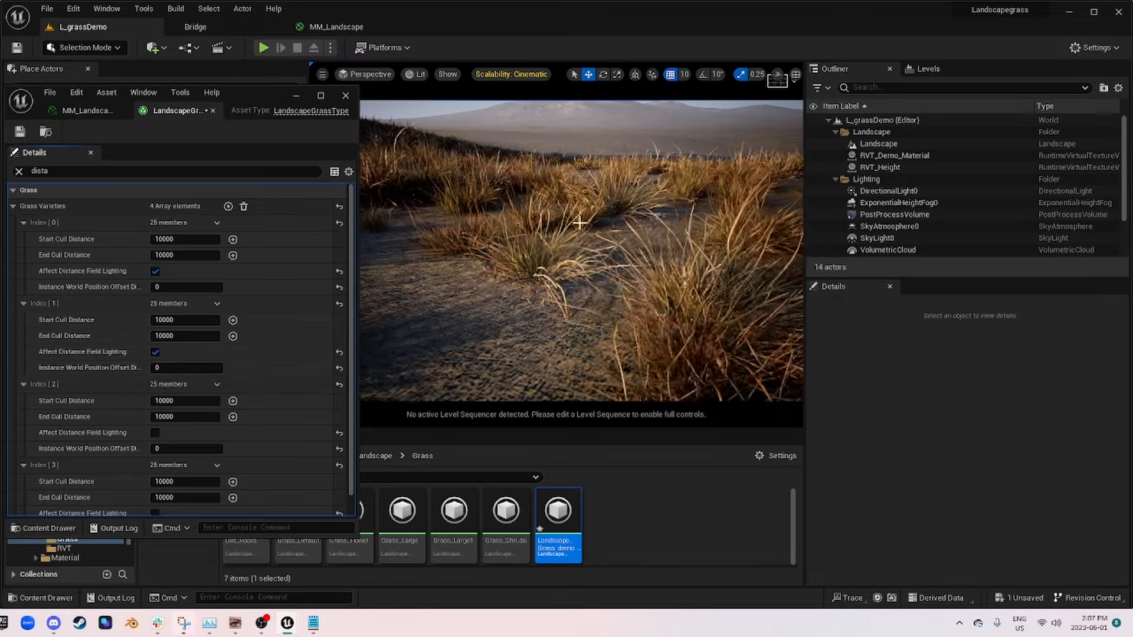
click(156, 434)
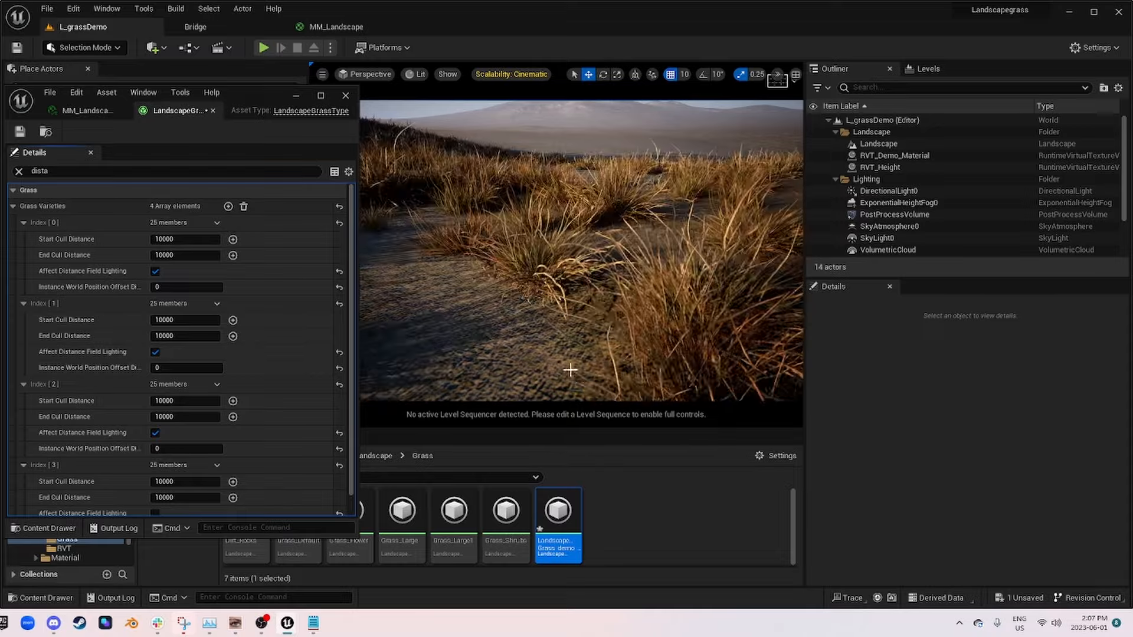
click(157, 435)
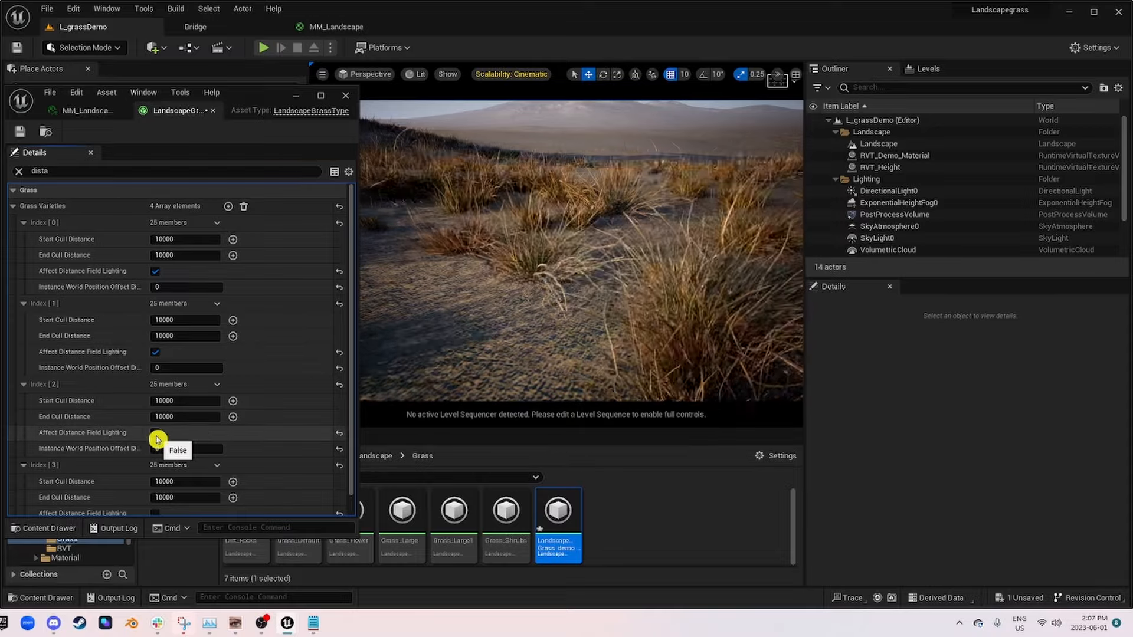
click(156, 435)
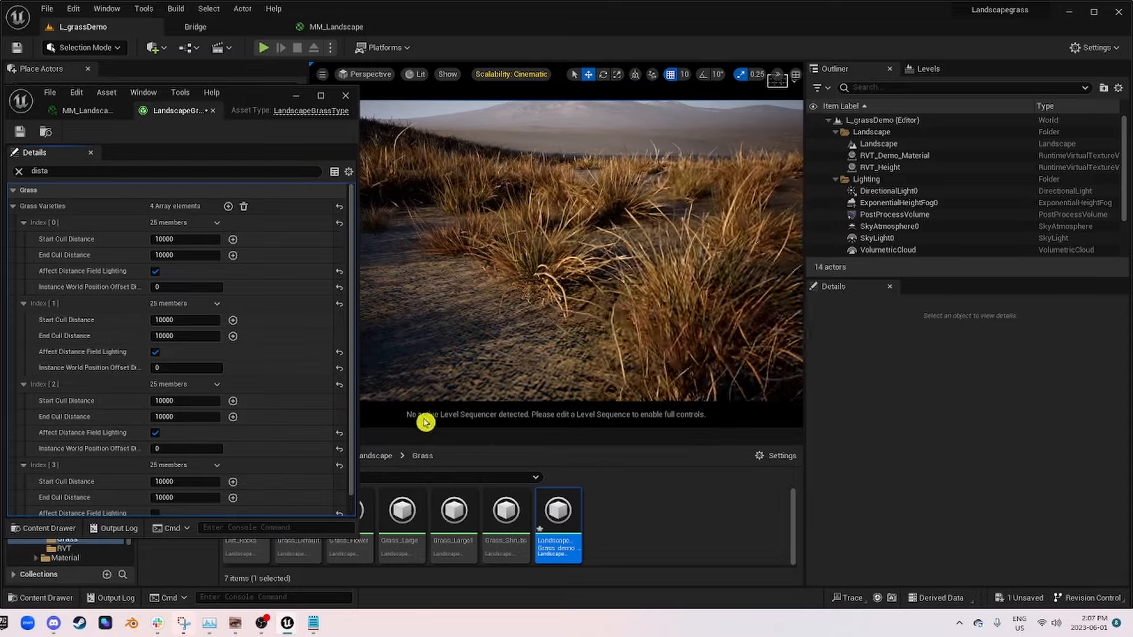
scroll(94, 404, down, 1)
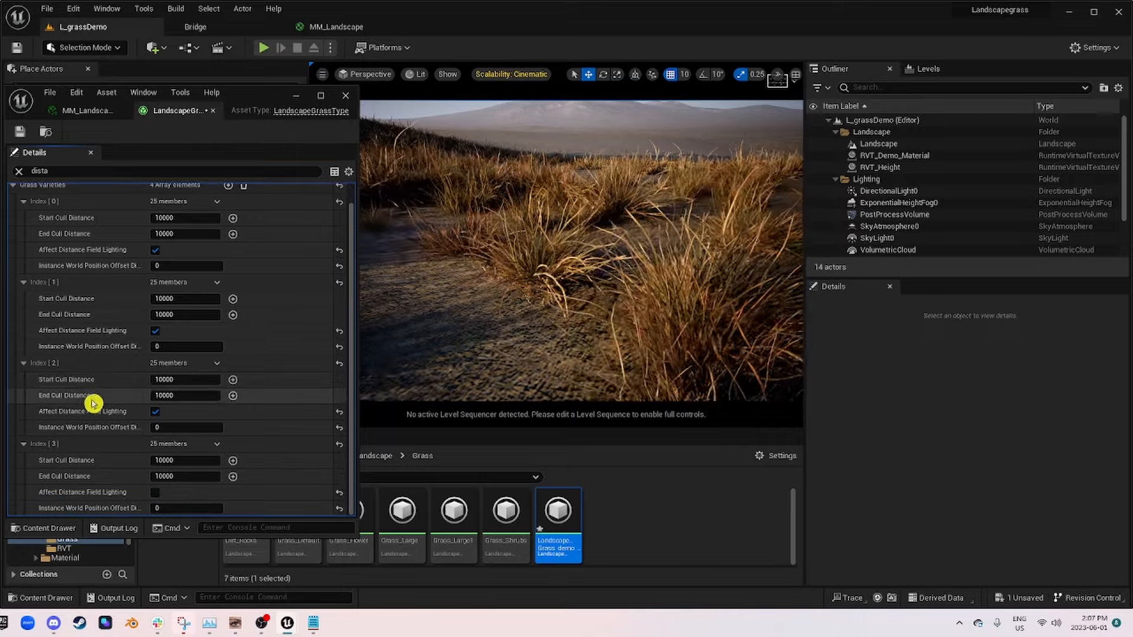
click(155, 492)
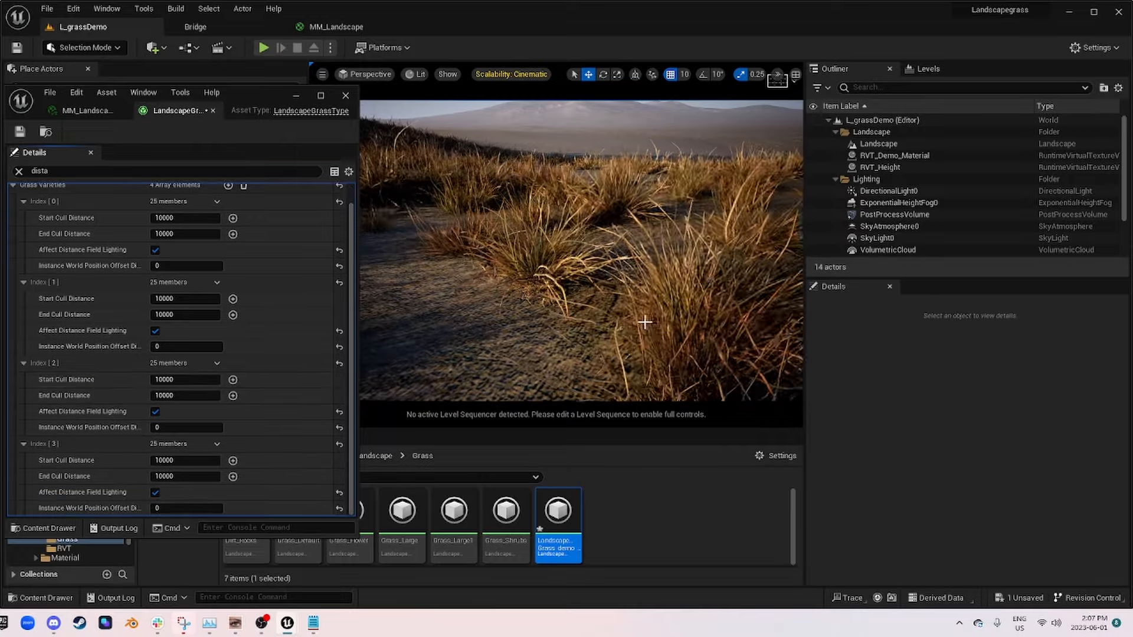
Step: View the grass through CineCameraActor0 and save LandscapeGrass_demo_01 with its window moved aside
right_drag(511, 329, 365, 152)
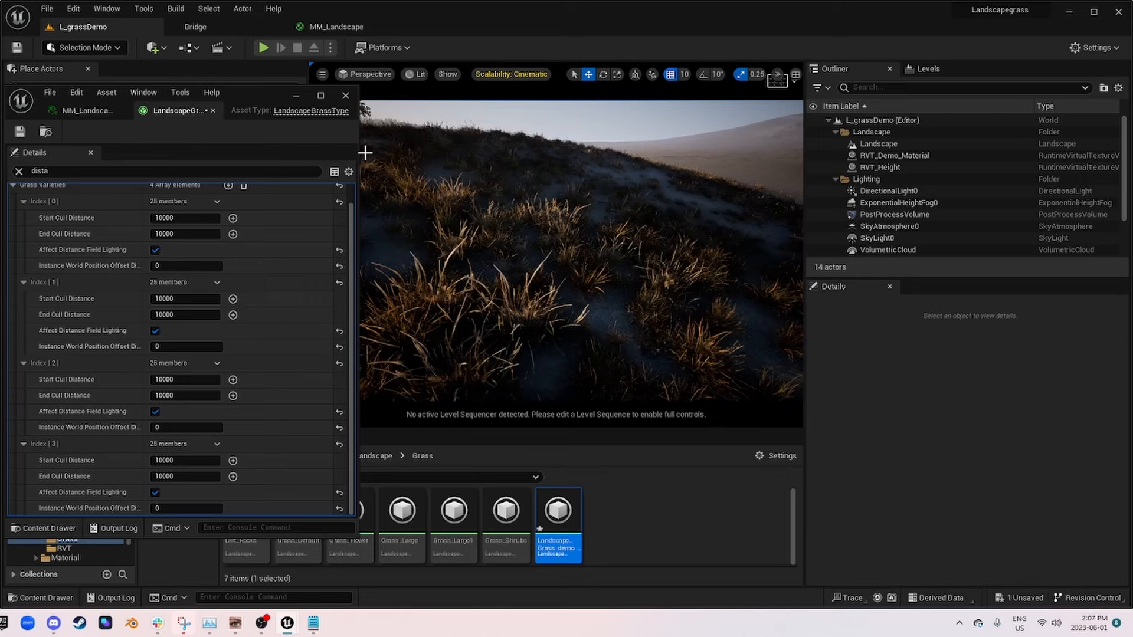
click(371, 74)
click(428, 208)
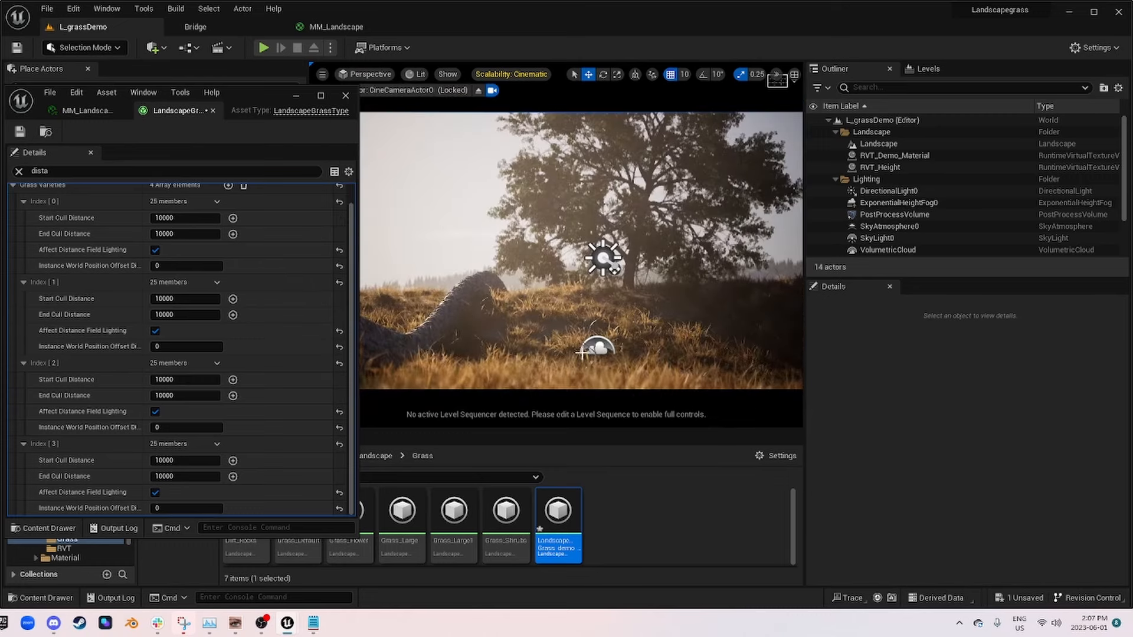
drag(257, 102, 739, 128)
click(609, 135)
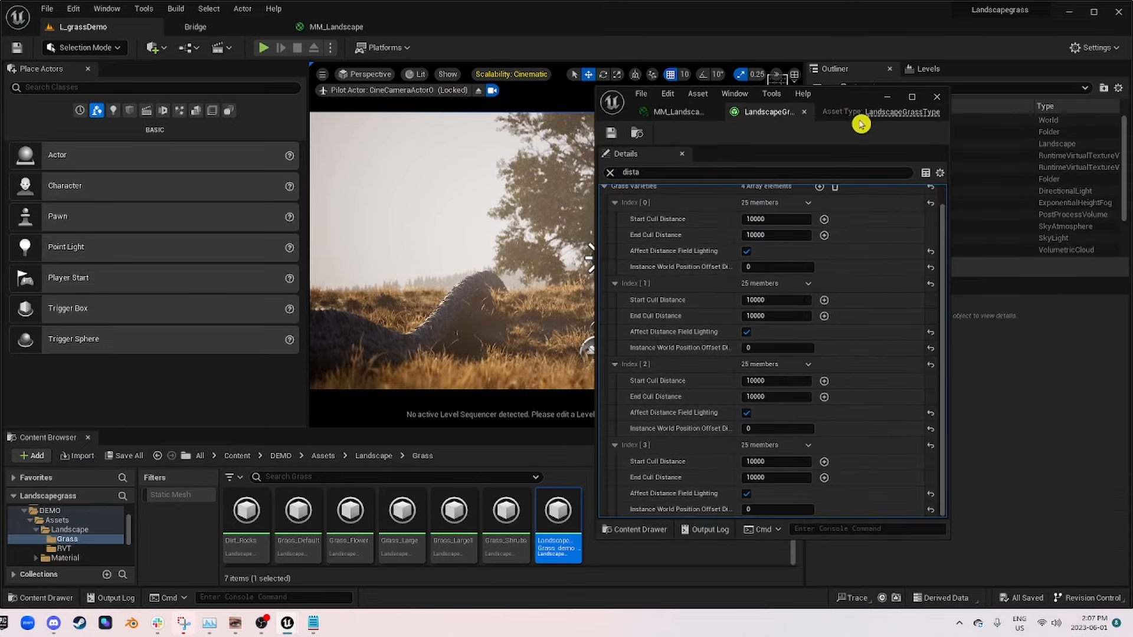
Step: Examine how Layer_01_Grass and LargeGrassmask feed the Landscape Grass output in the MM_Landscape graph
click(364, 27)
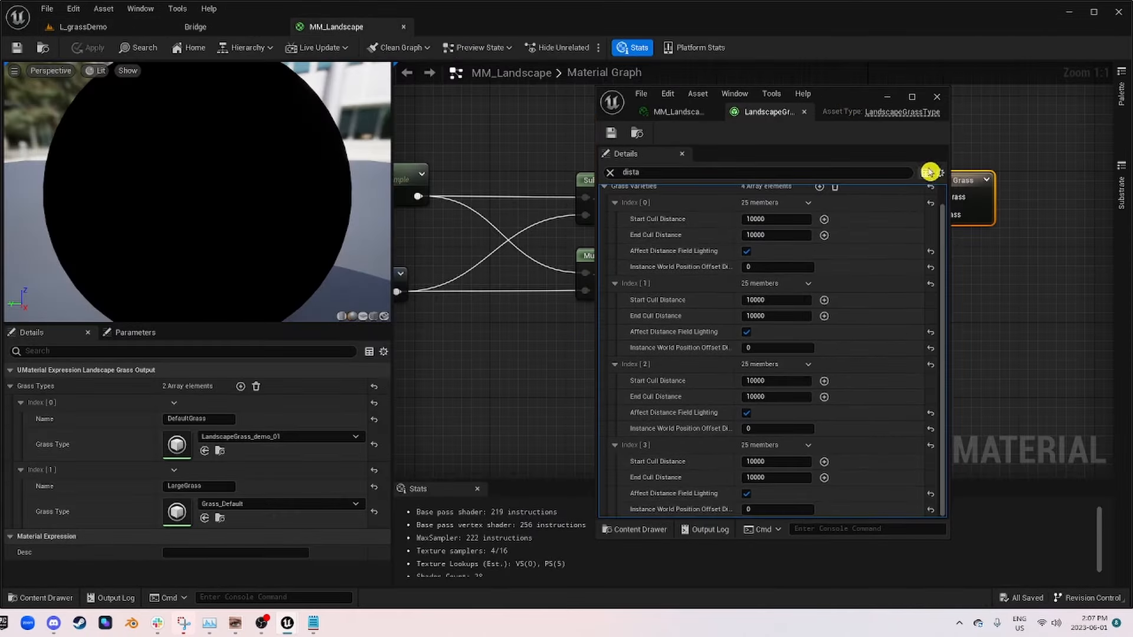
click(882, 94)
right_drag(728, 270, 744, 321)
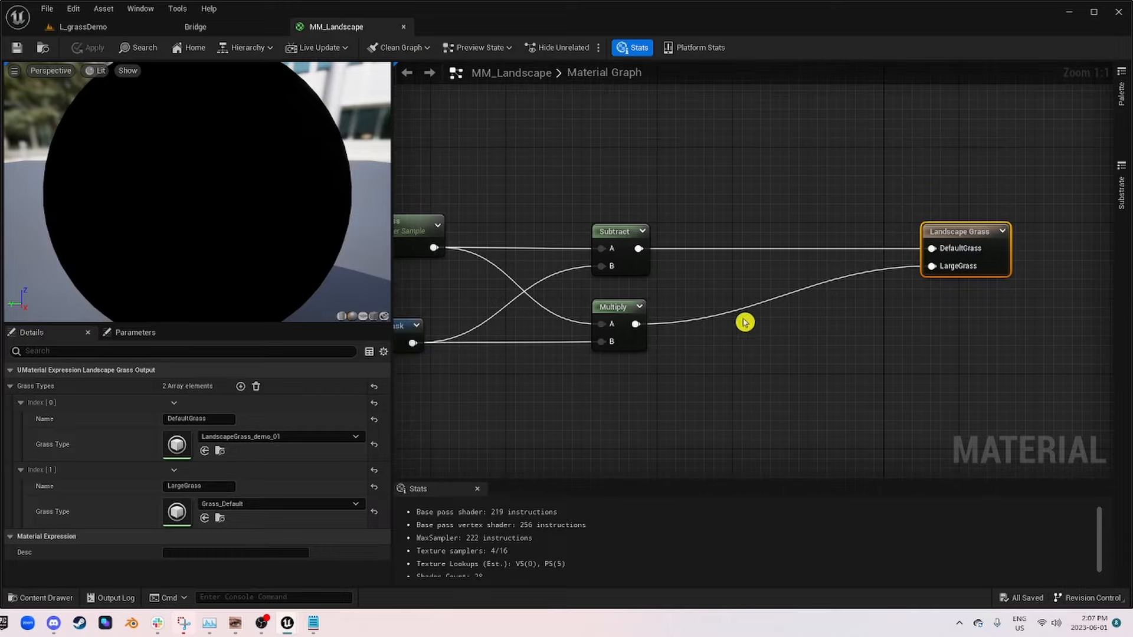
right_drag(506, 352, 705, 352)
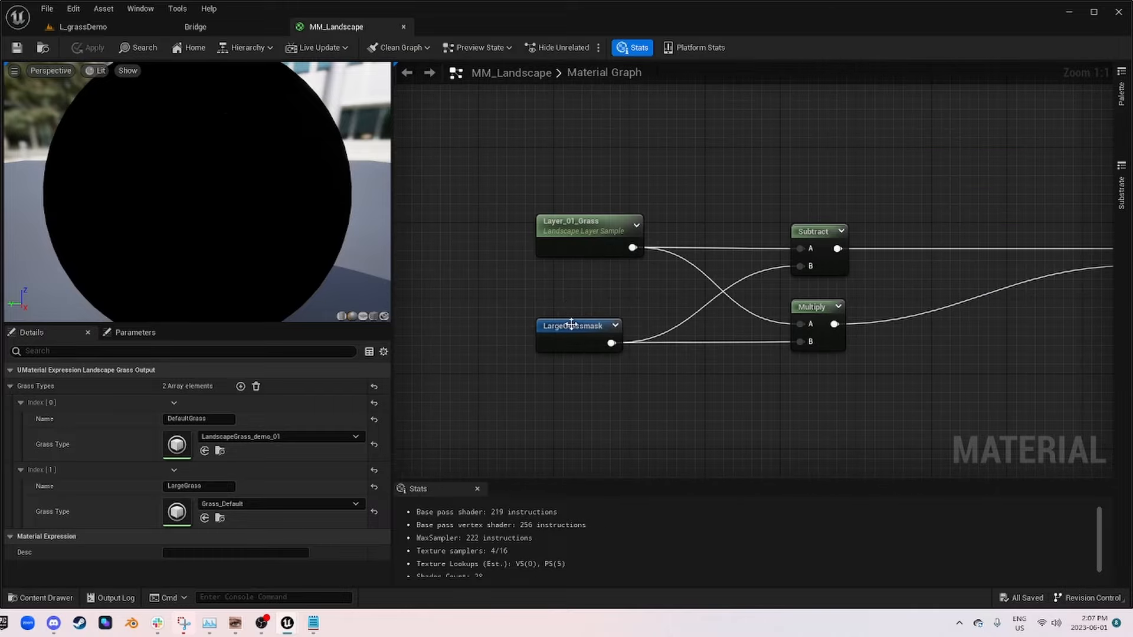
Step: Return to the L_grassDemo level, stop piloting CineCameraActor0, and fly out to overlook the bare ground beside the hill
click(82, 27)
click(483, 92)
right_drag(507, 189, 537, 280)
key(w)
key(s)
key(w)
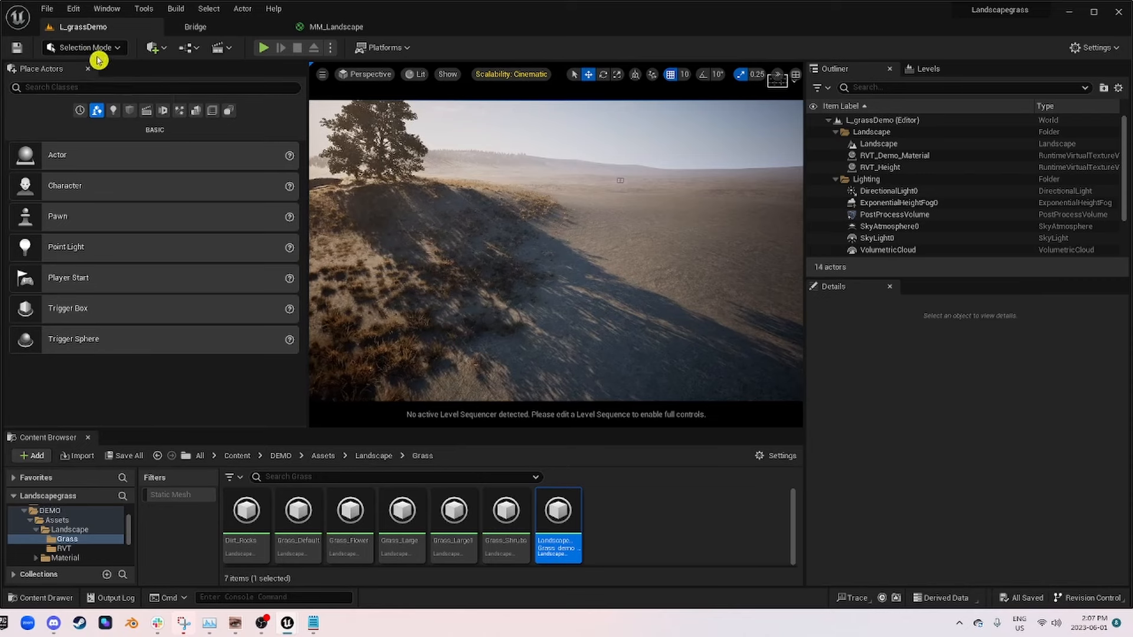
Step: Switch to painting in Landscape mode and choose Layer_01_Grass as the target layer
click(89, 49)
click(101, 83)
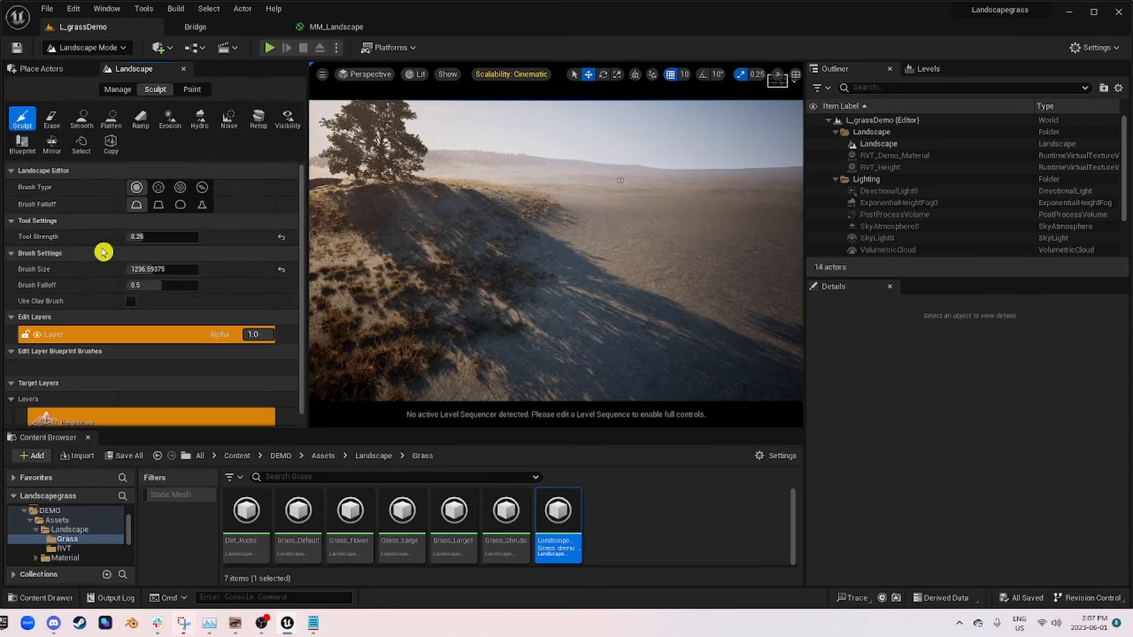
scroll(103, 253, down, 1)
click(195, 90)
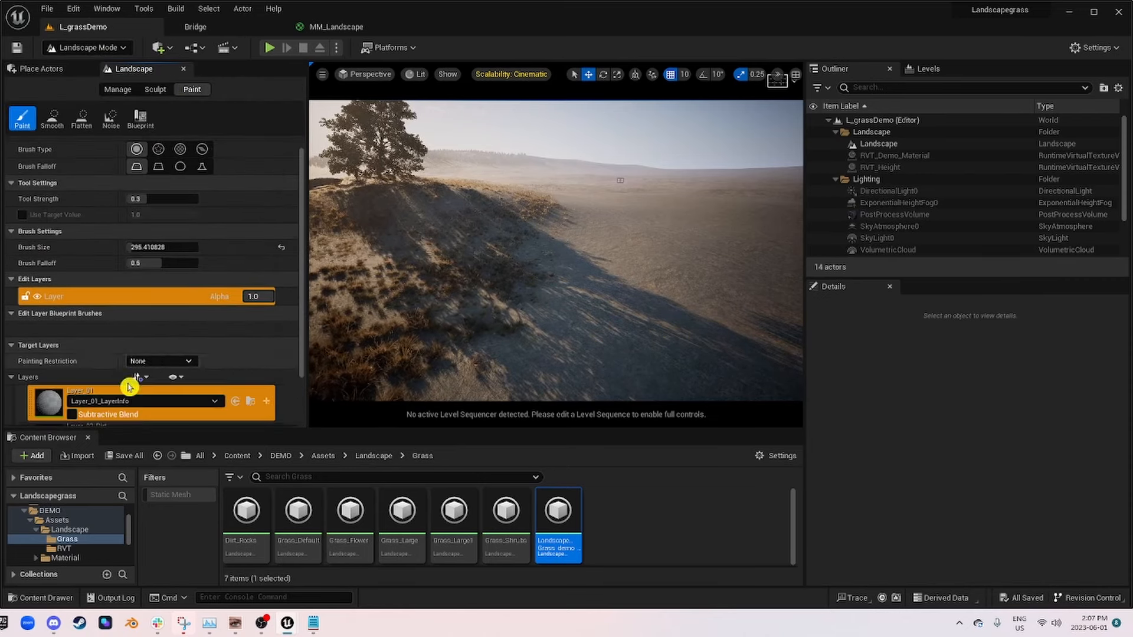
scroll(87, 348, down, 3)
click(53, 405)
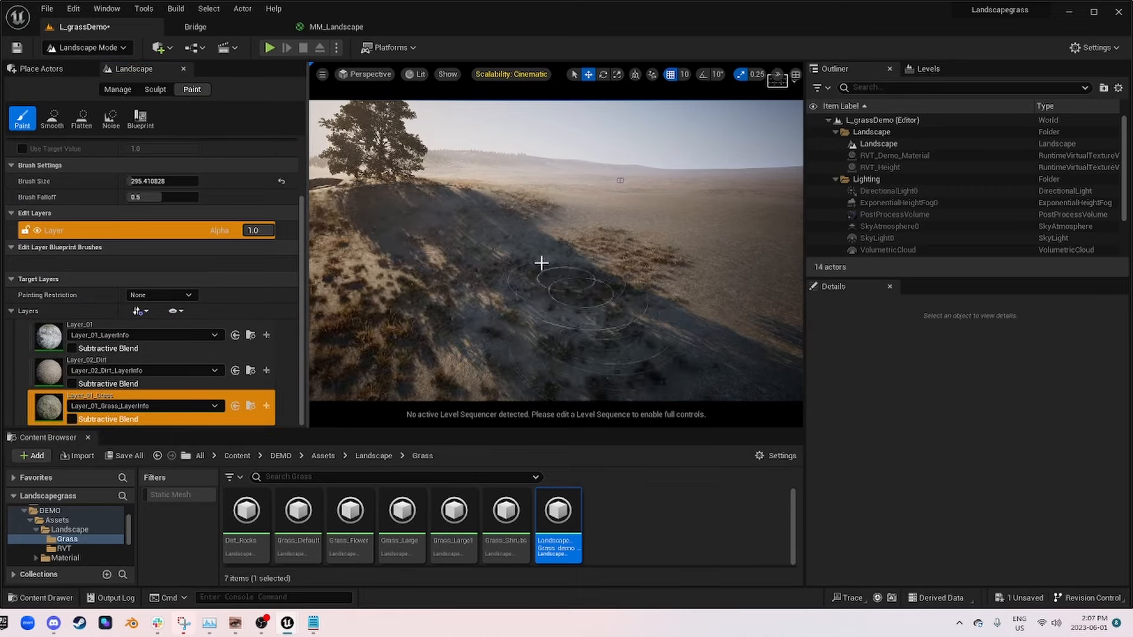
Step: Paint Layer_01_Grass over the bare slope and the flat ground beside the hill to spread the grass cover
right_drag(542, 263, 519, 248)
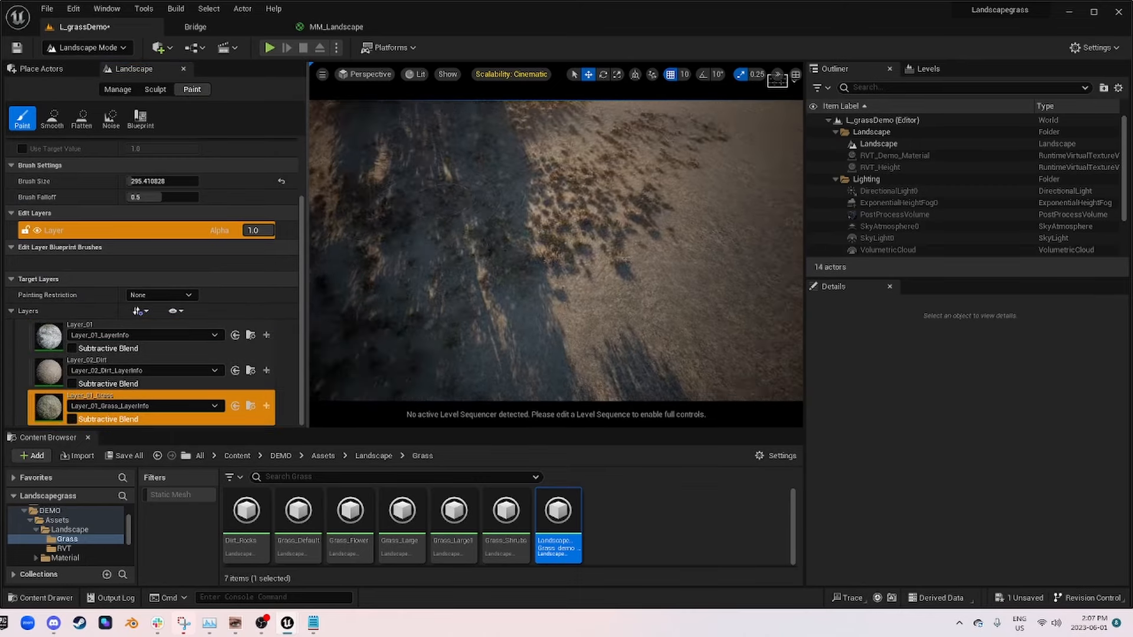
right_drag(573, 242, 572, 216)
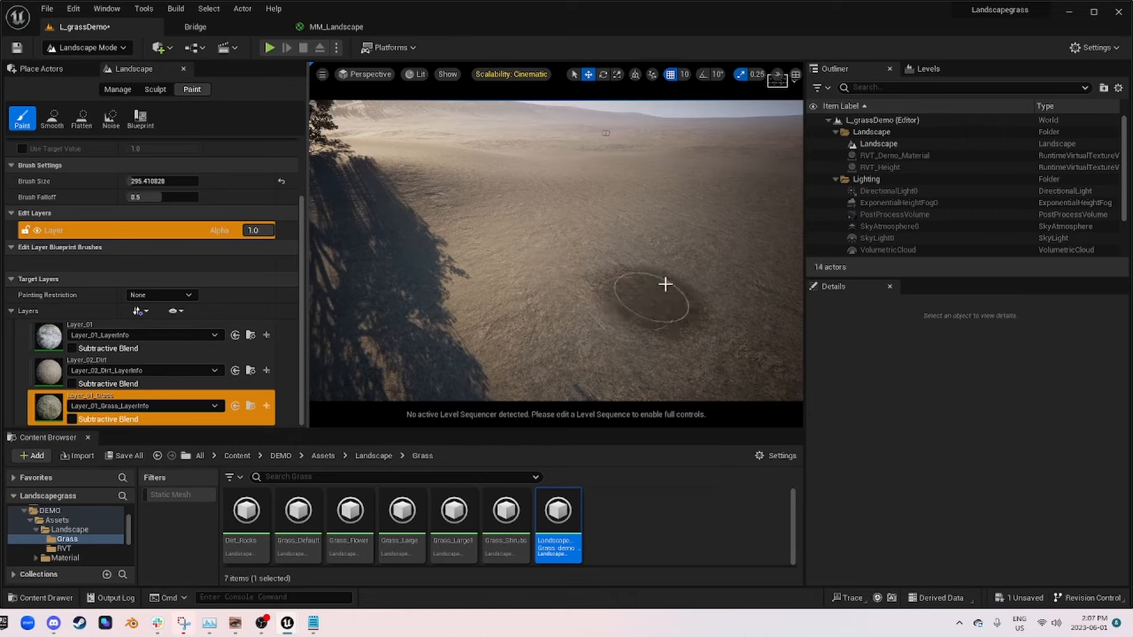
right_drag(502, 298, 505, 285)
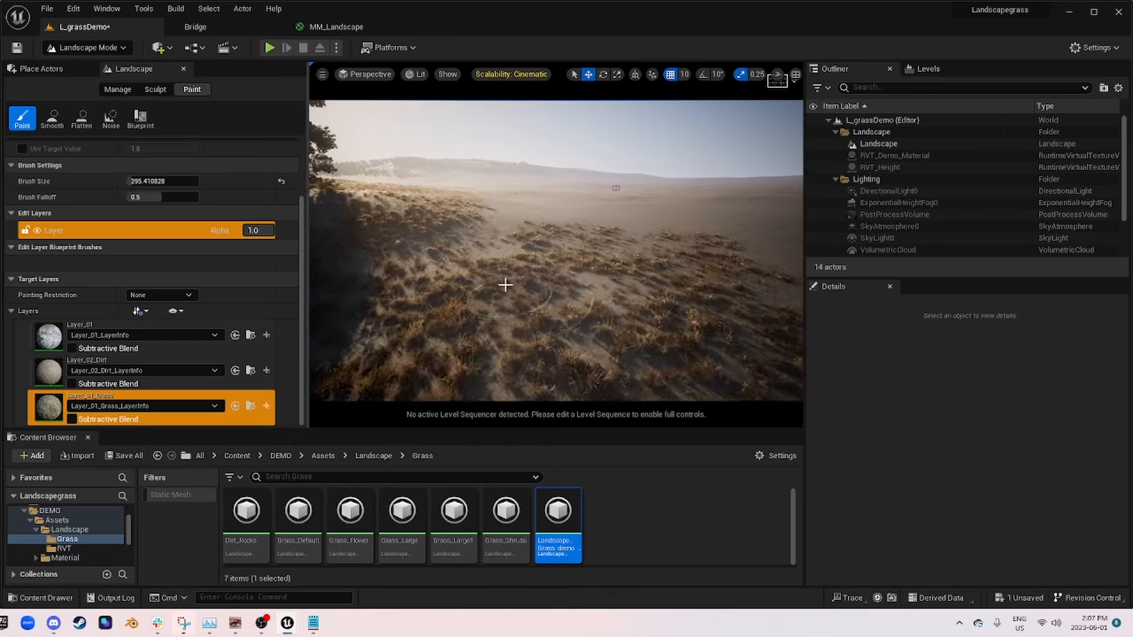
mouse_move(502, 390)
right_down()
mouse_move(501, 363)
mouse_move(499, 413)
right_up()
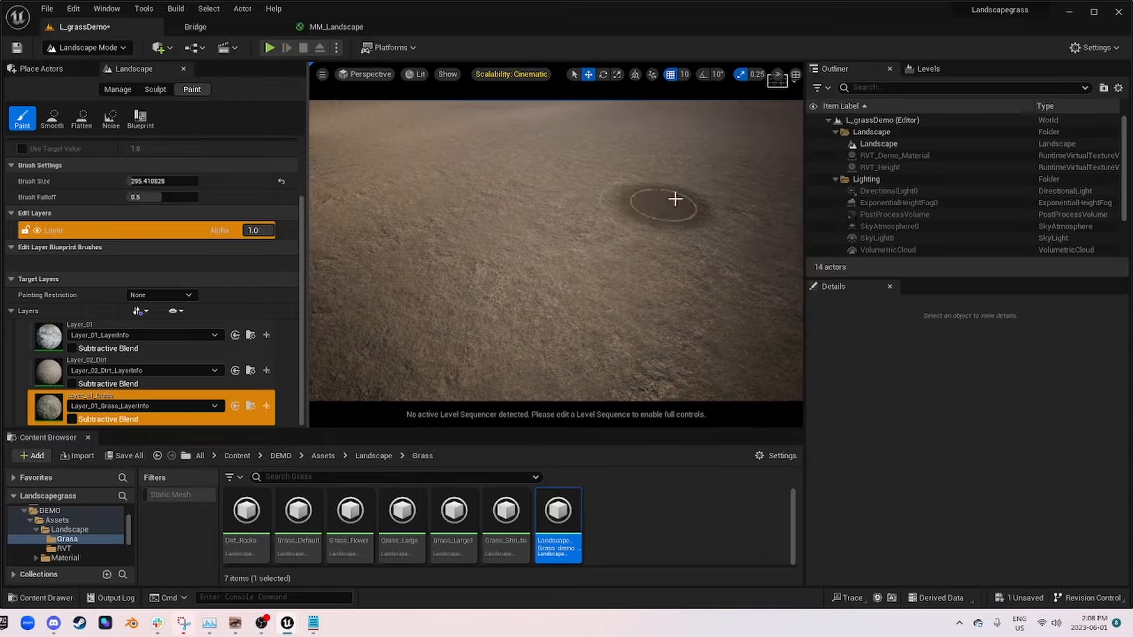
right_drag(635, 281, 629, 231)
mouse_move(561, 202)
right_down()
mouse_move(560, 250)
mouse_move(562, 202)
right_up()
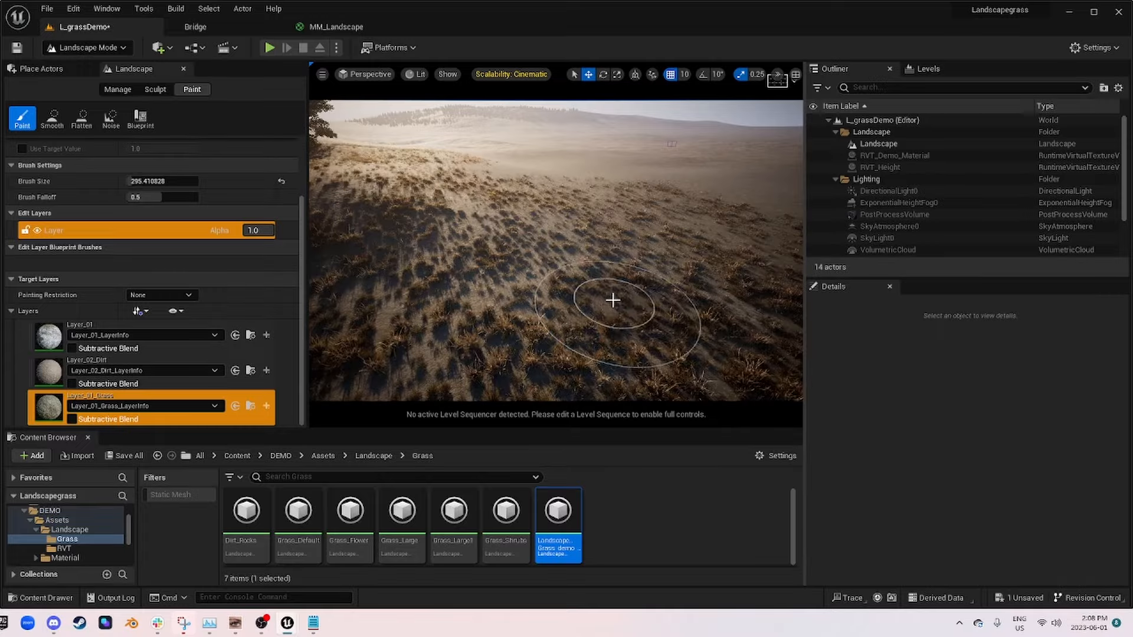
mouse_move(612, 299)
right_down()
mouse_move(641, 260)
mouse_move(605, 266)
mouse_move(652, 269)
mouse_move(640, 263)
mouse_move(626, 307)
mouse_move(602, 287)
right_up()
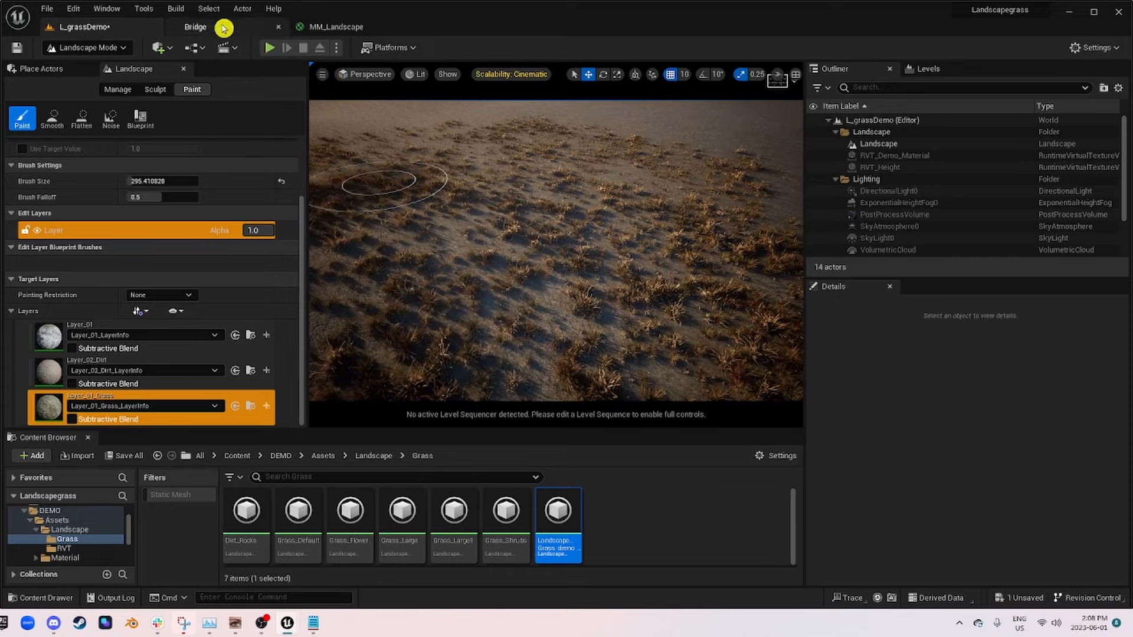
Step: Bring back the MM_Landscape_Inst editor and place its window so the painted grass stays in view
click(324, 27)
click(88, 28)
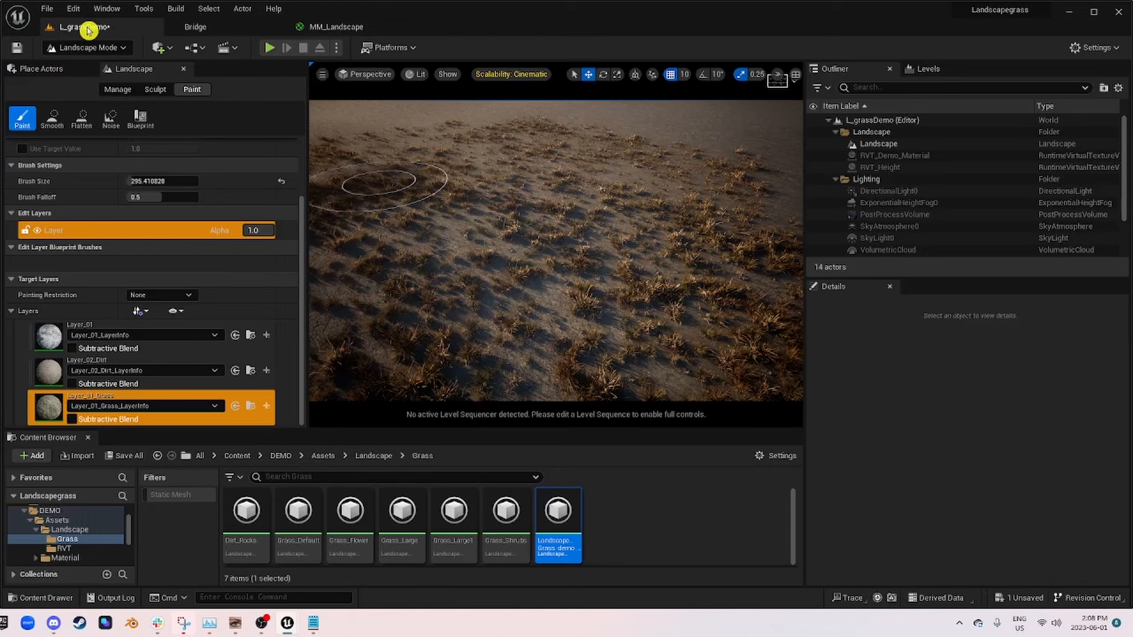
mouse_move(289, 629)
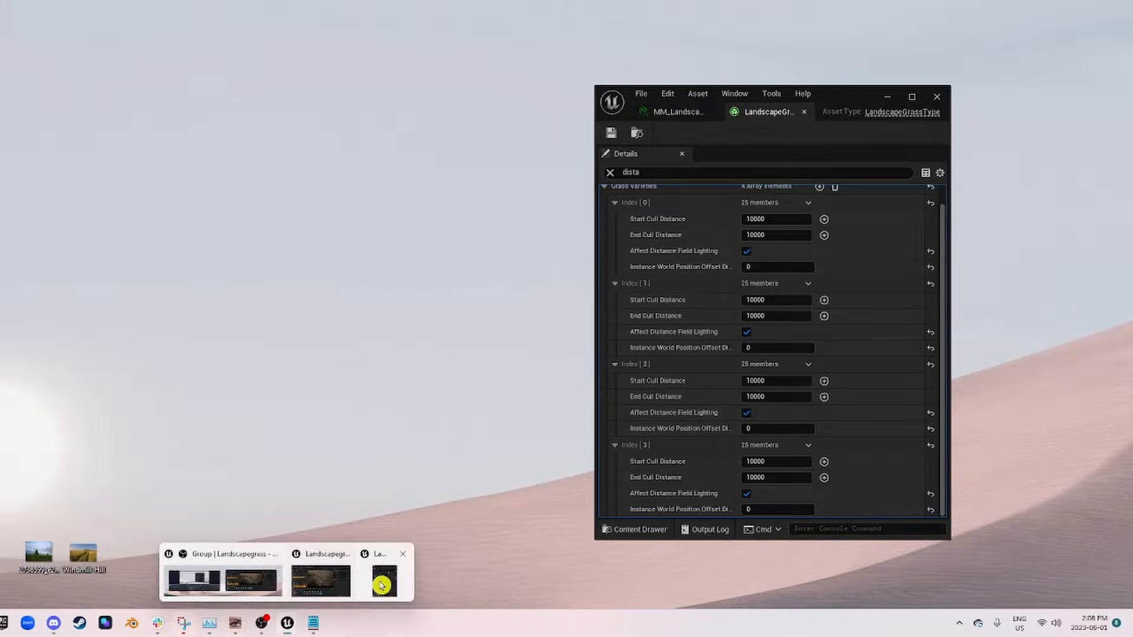
click(379, 584)
click(677, 112)
drag(848, 97, 1019, 110)
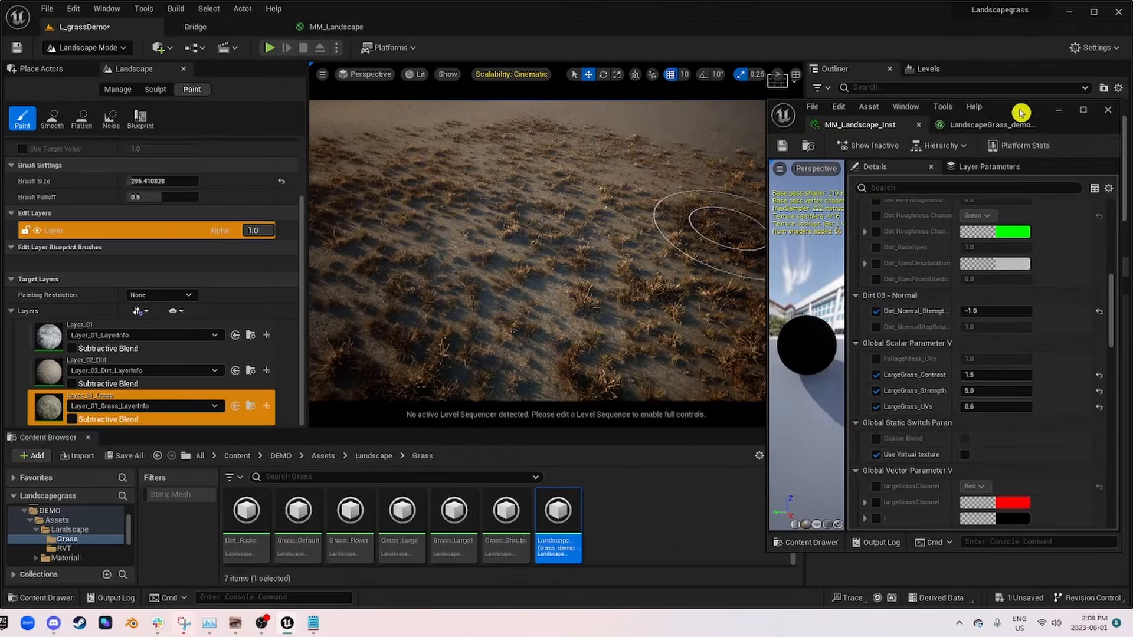
Step: Set LargeGrass_UVs to 0.5 and LargeGrass_Contrast to 2.0 in MM_Landscape_Inst, and inspect the painted grass
right_drag(650, 343, 649, 242)
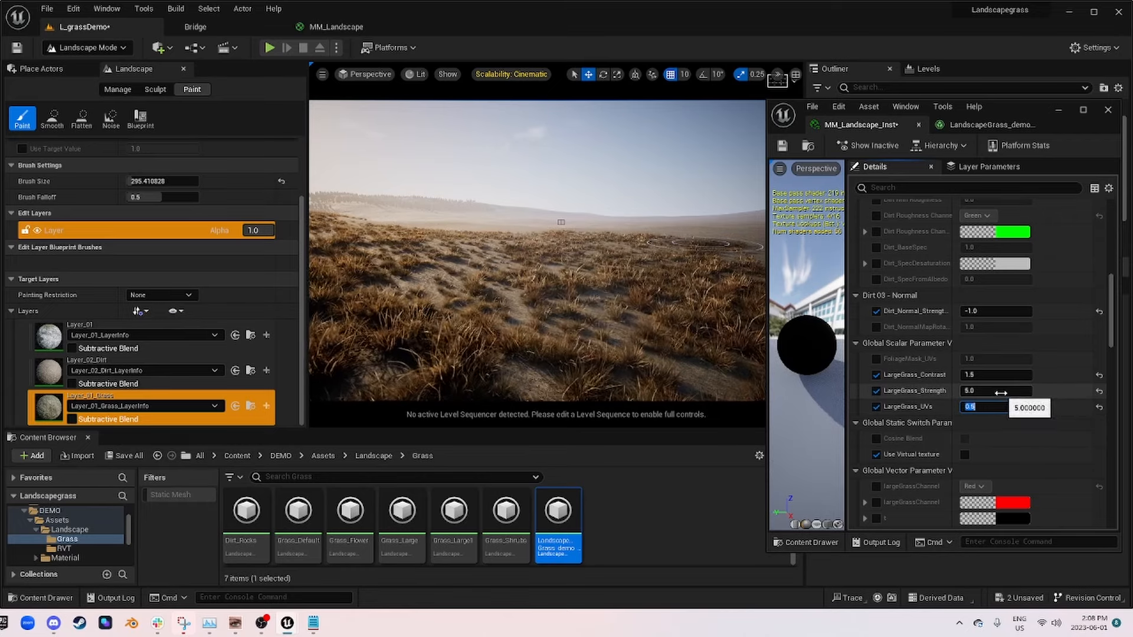
click(984, 375)
text(2)
key(Return)
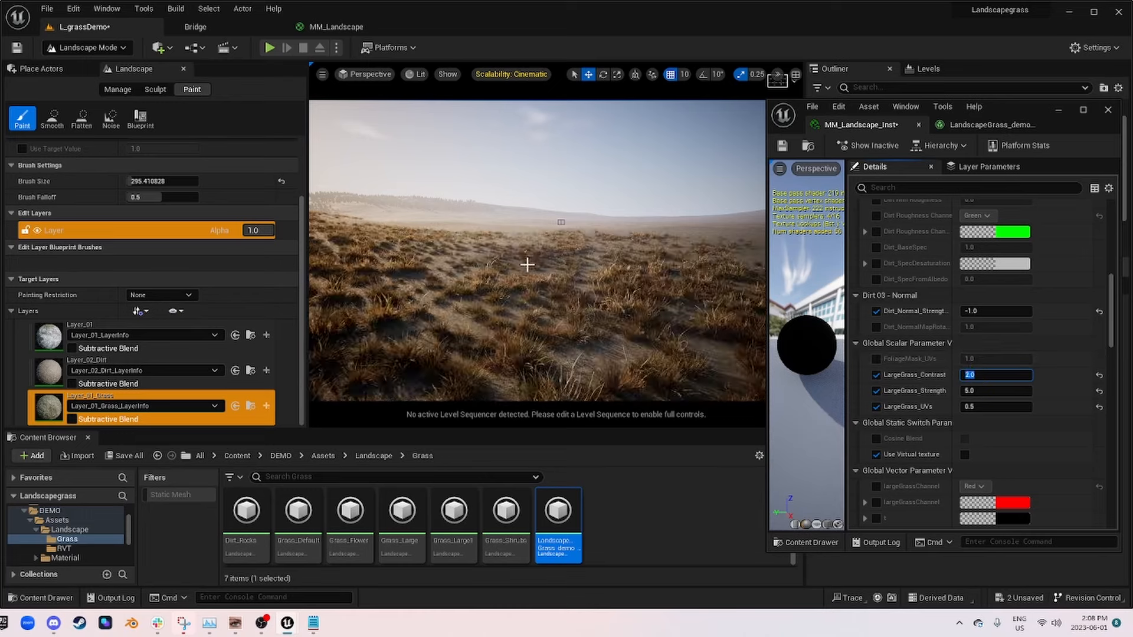
mouse_move(518, 260)
right_down()
mouse_move(436, 304)
mouse_move(532, 271)
right_up()
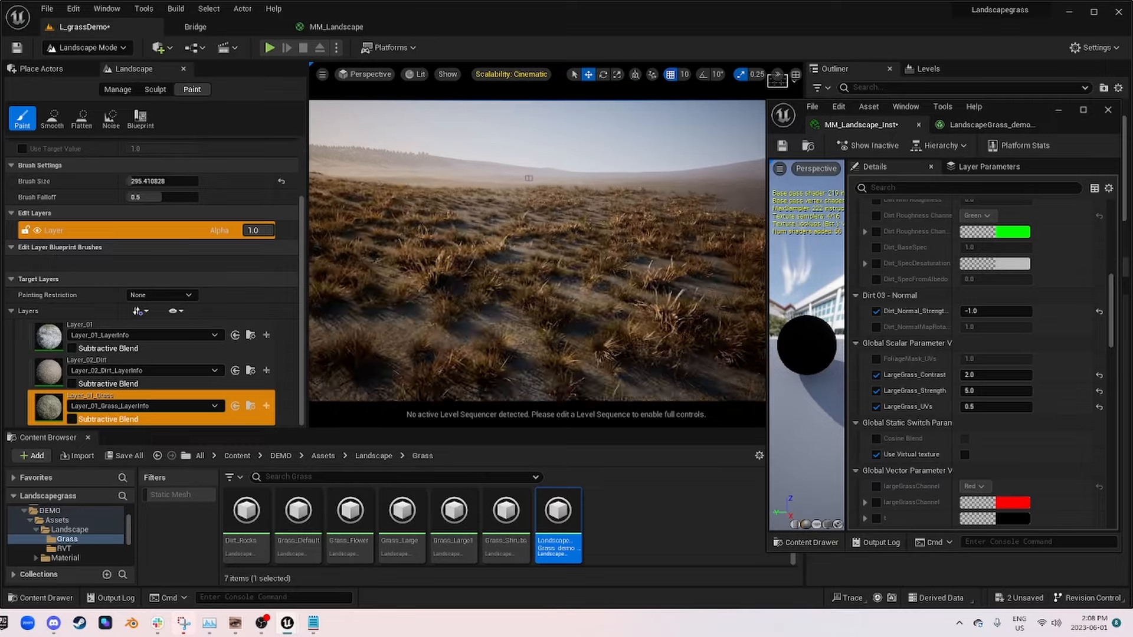
mouse_move(495, 261)
right_down()
mouse_move(502, 336)
mouse_move(534, 330)
mouse_move(574, 236)
mouse_move(531, 266)
mouse_move(549, 236)
mouse_move(540, 201)
mouse_move(555, 209)
mouse_move(522, 228)
right_up()
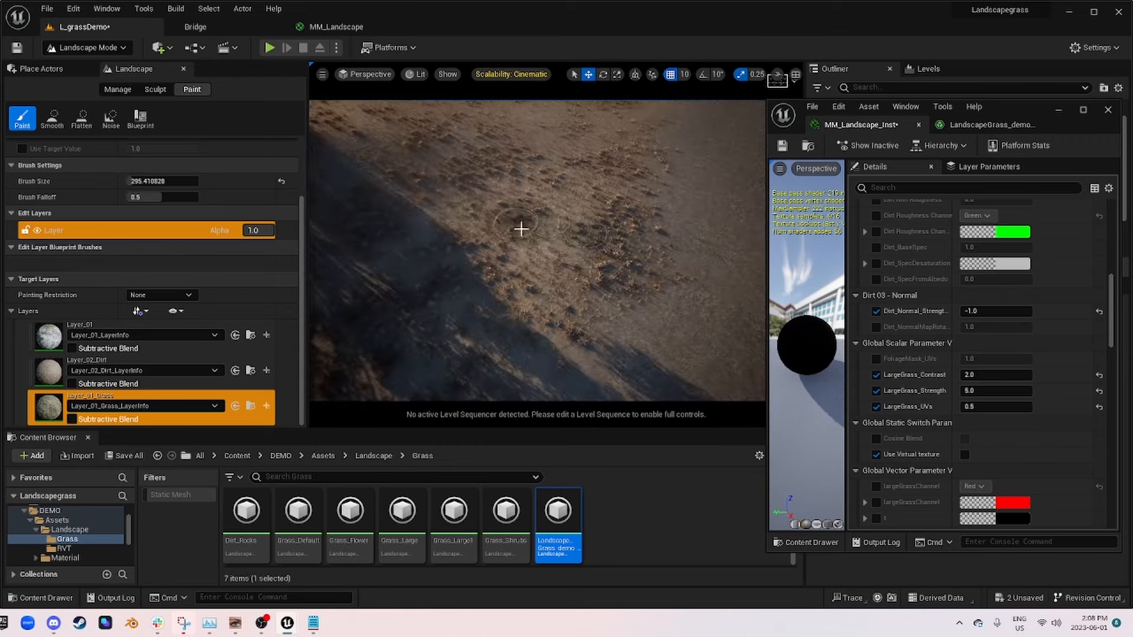
Step: Enable the FoliageMask_UVs parameter in MM_Landscape_Inst, set it to 0.55 and inspect the grass across the landscape
mouse_move(583, 273)
right_down()
mouse_move(585, 247)
mouse_move(677, 260)
right_up()
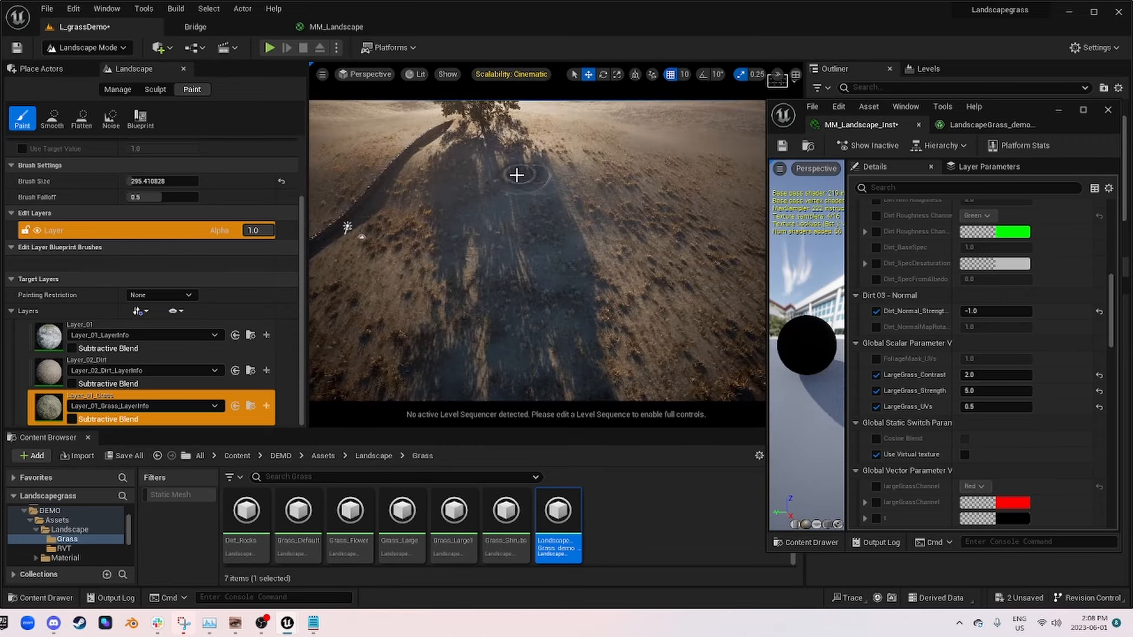
right_drag(499, 335, 449, 337)
mouse_move(558, 186)
right_down()
mouse_move(502, 204)
mouse_move(537, 198)
mouse_move(536, 135)
right_up()
key(w)
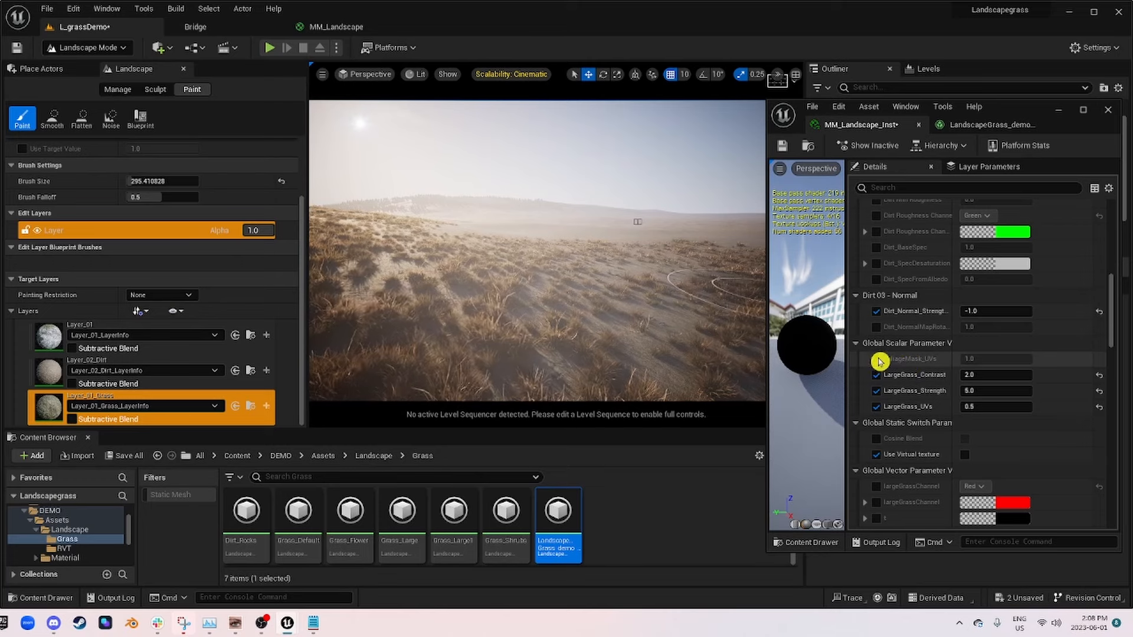
click(877, 360)
text(.55)
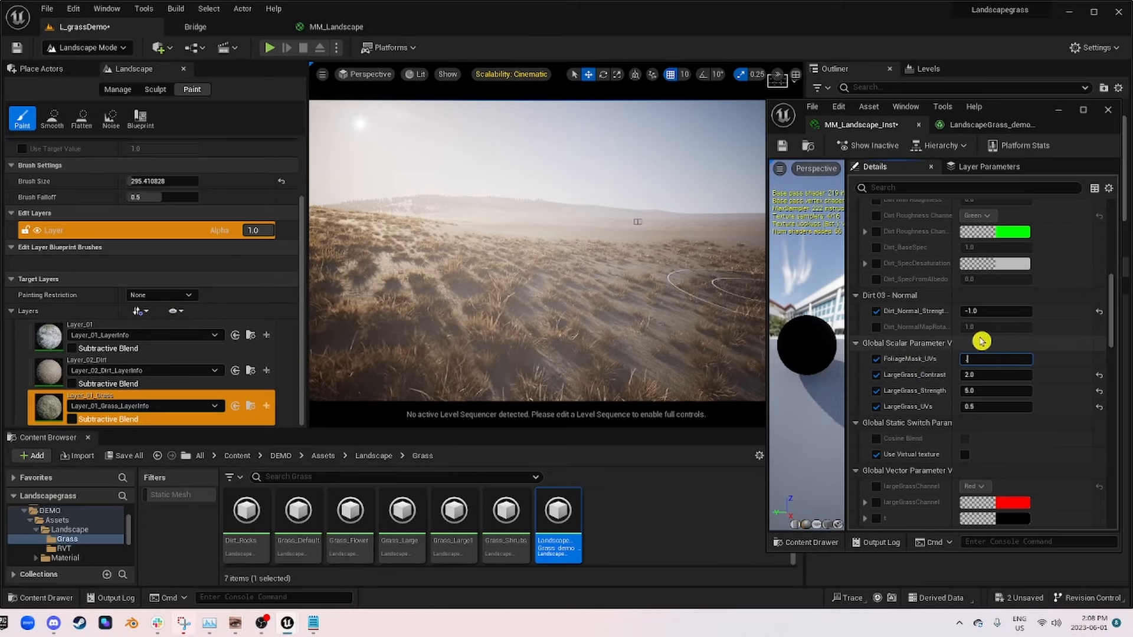
key(Return)
right_drag(639, 237, 596, 283)
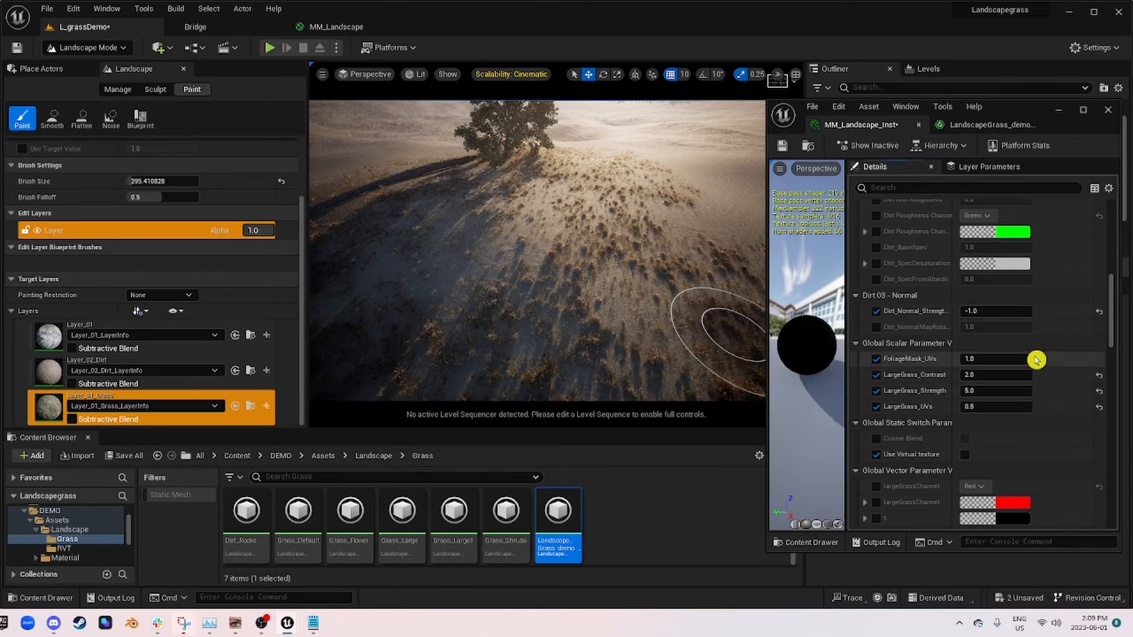
Step: Try FoliageMask_UVs at 2.0 and 3.0, and compare how the grass spreads over the slope
key(Return)
right_drag(607, 293, 576, 295)
key(w)
key(s)
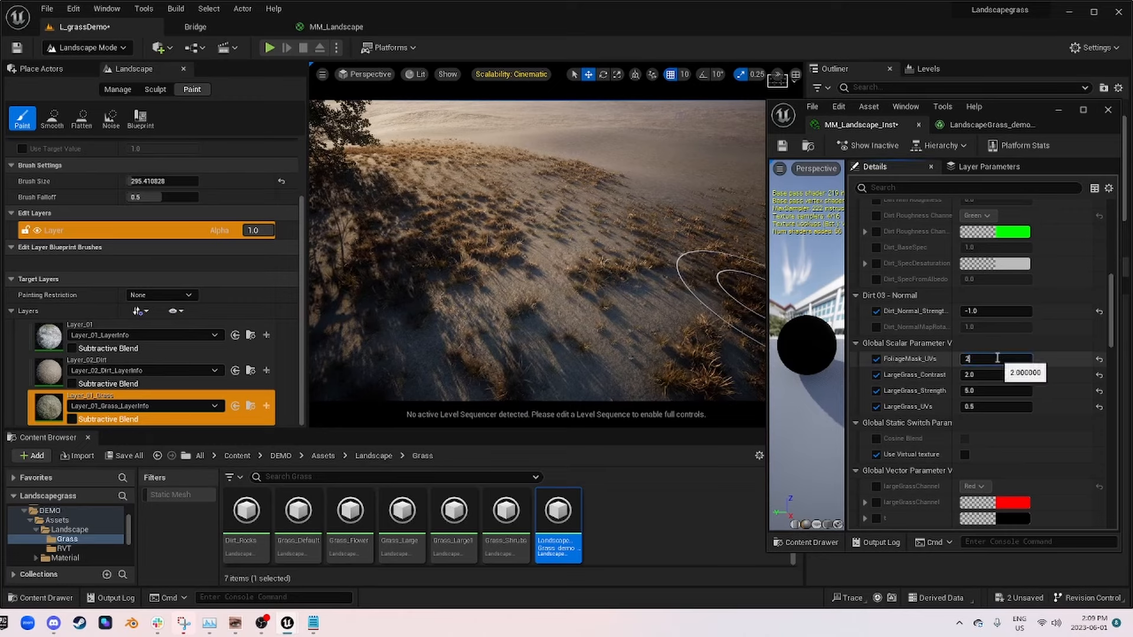
key(Return)
text(3)
key(Return)
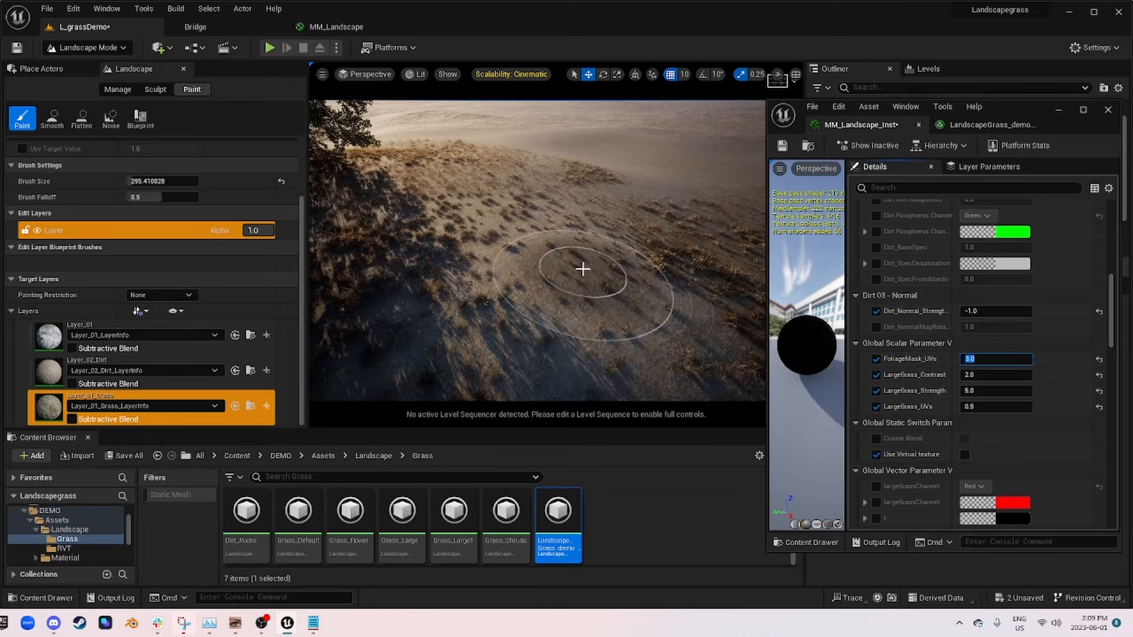
right_drag(582, 268, 667, 272)
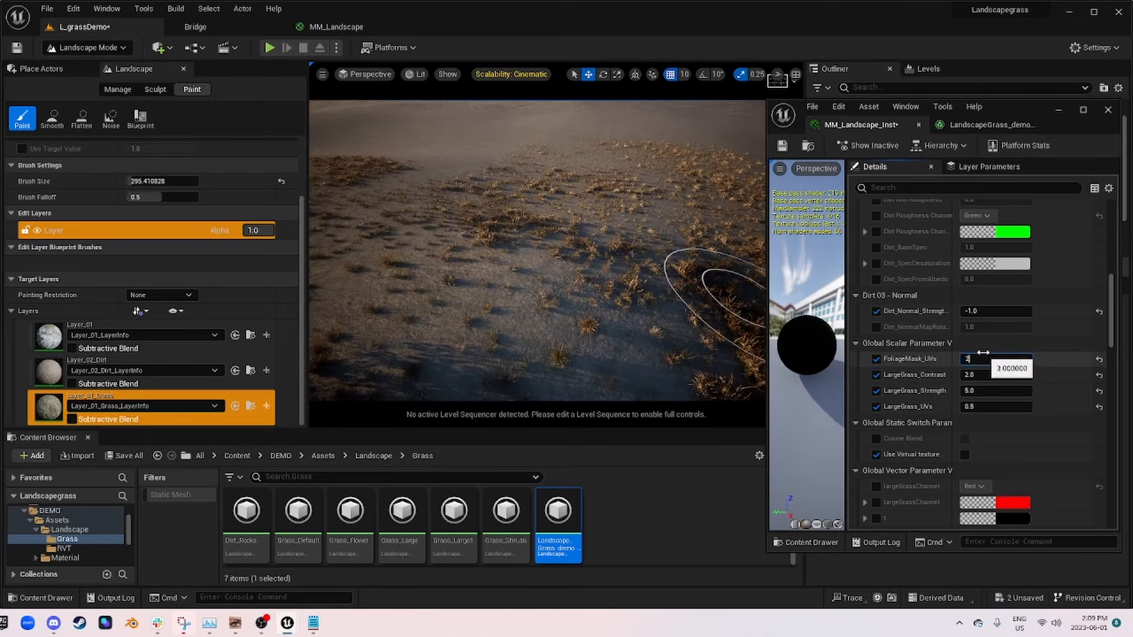
Step: Set FoliageMask_UVs to 2.0, check the grass at ground level and save MM_Landscape_Inst
key(Return)
right_drag(600, 311, 537, 269)
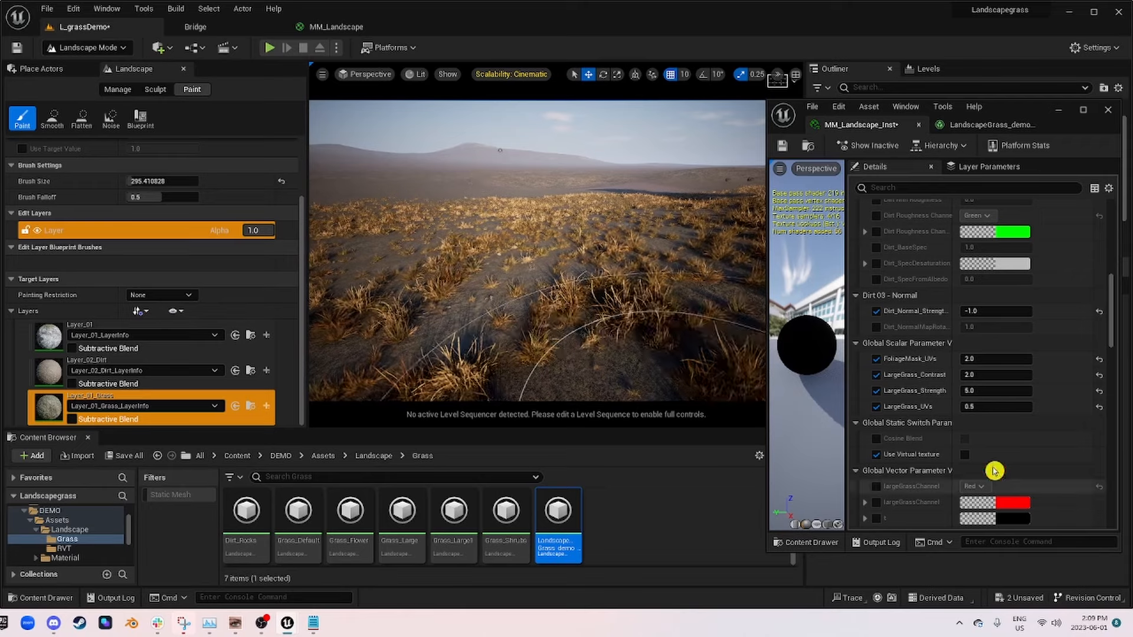
click(781, 151)
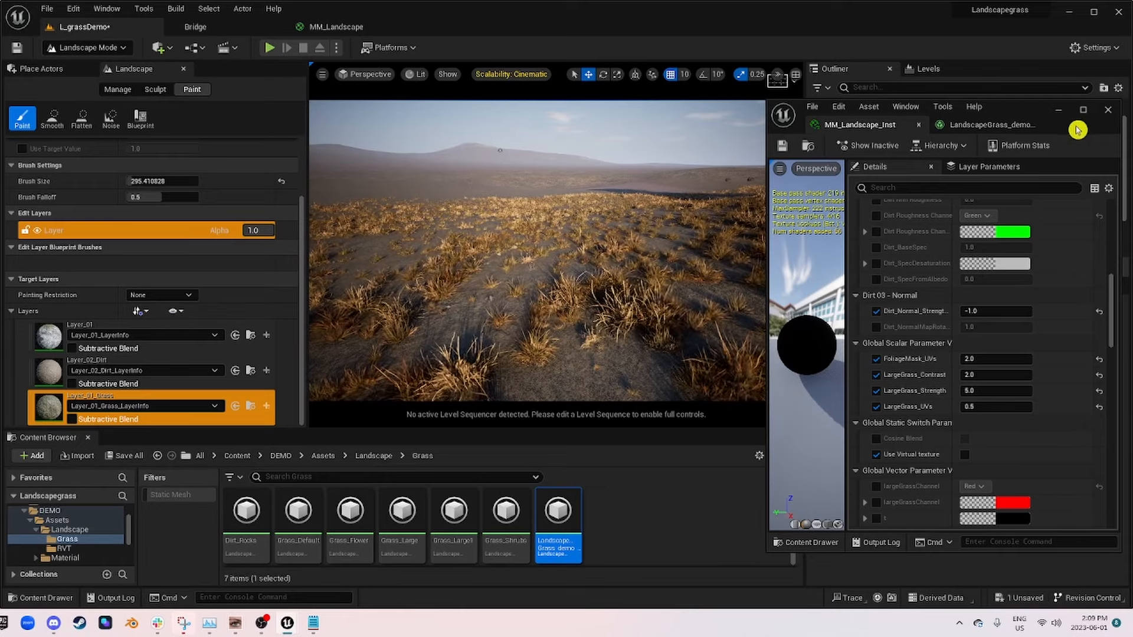
Step: Reposition the MM_Landscape_Inst window and collapse its Dirt 03 - Normal, Global Scalar and Global Static Switch parameter groups
drag(1082, 119, 1028, 135)
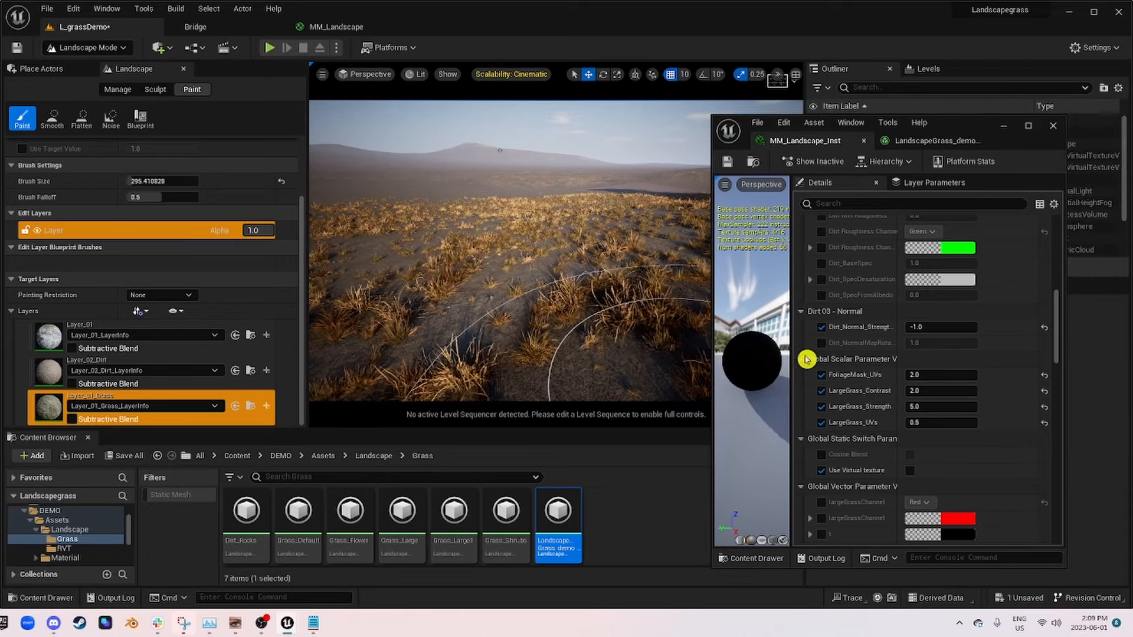
click(803, 311)
click(804, 327)
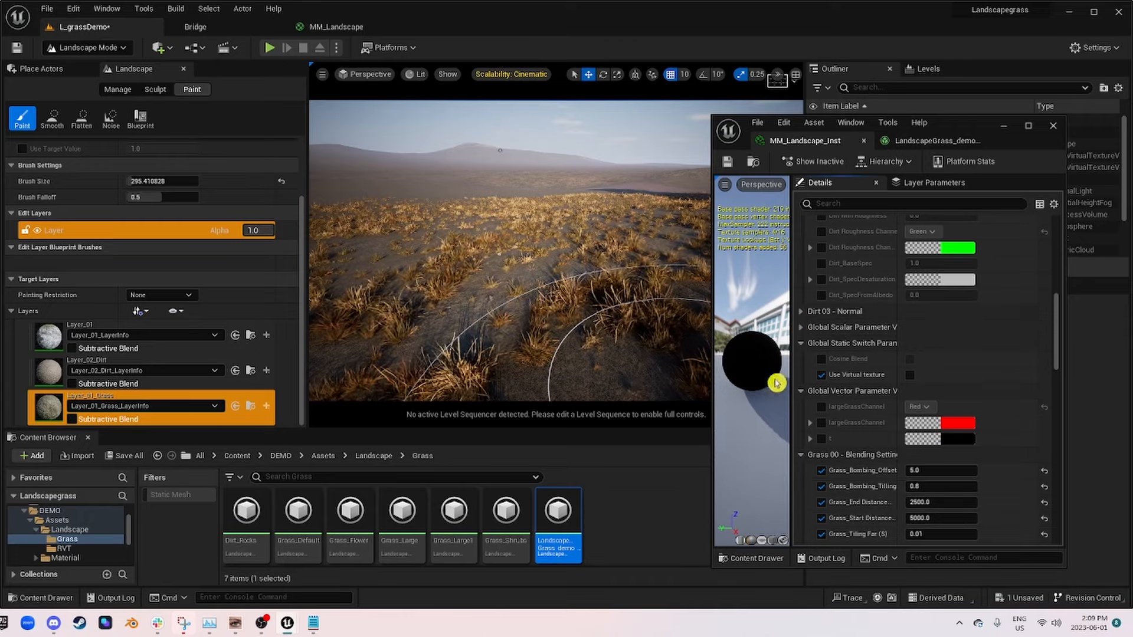
click(801, 343)
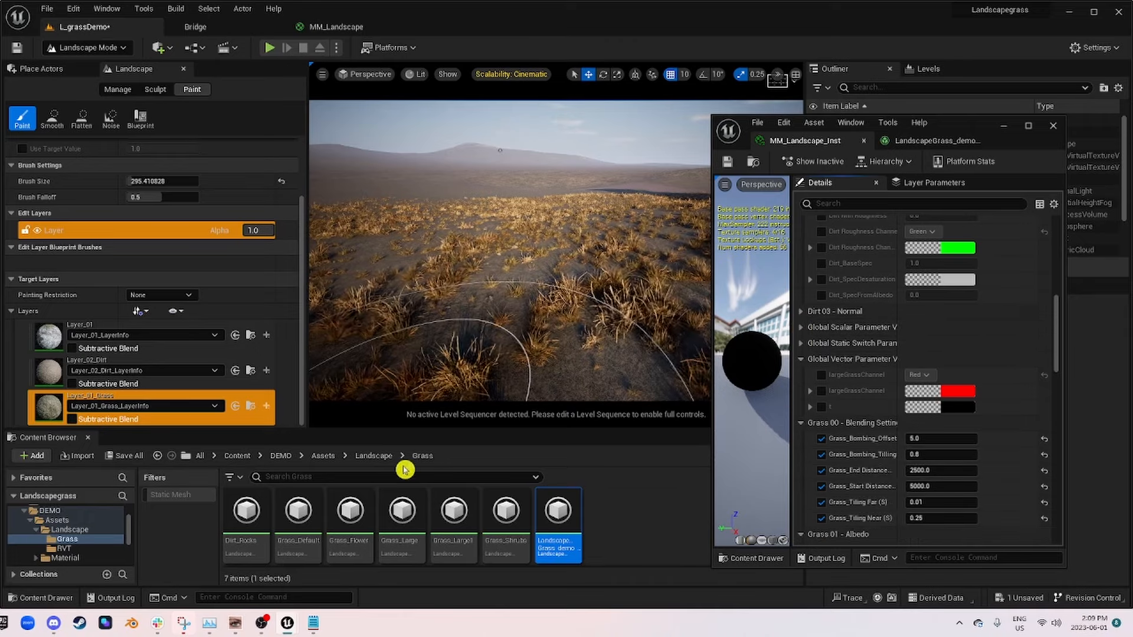
Step: Open the LandscapeGrass_demo_01 grass type, clear its property filter and set the Index 0 variety's Grass Density to 350
double_click(558, 512)
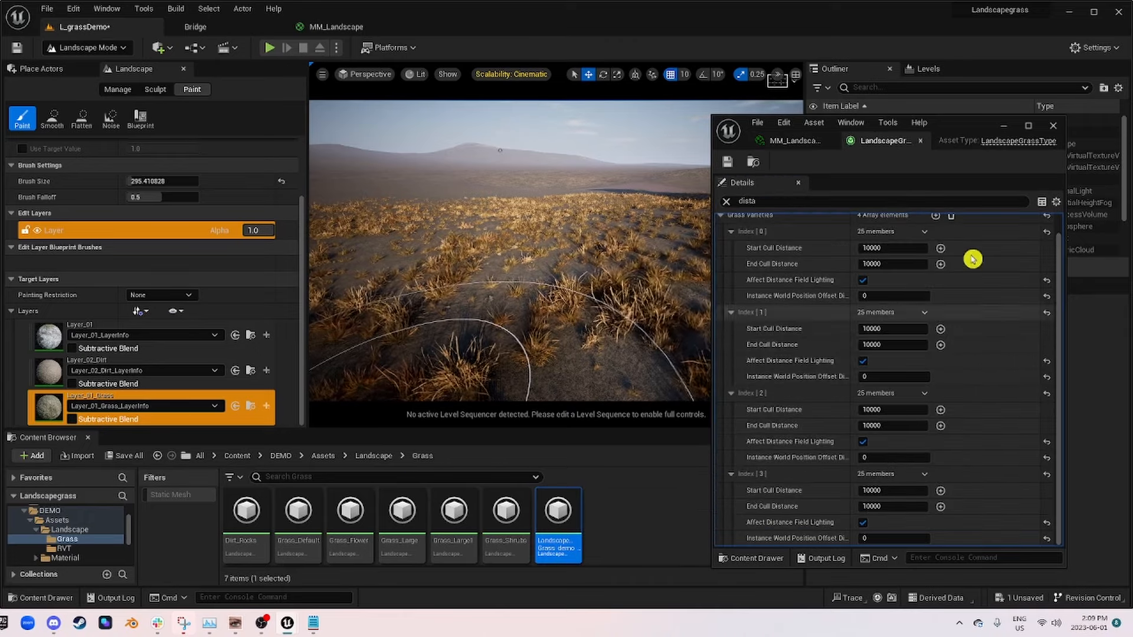
scroll(782, 293, up, 1)
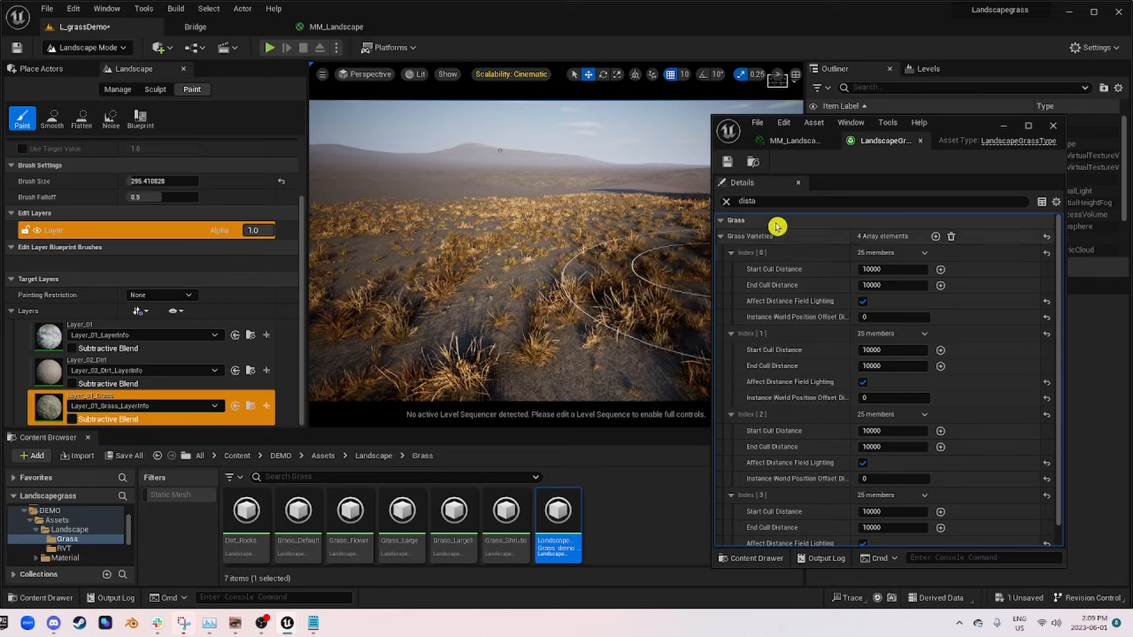
click(729, 202)
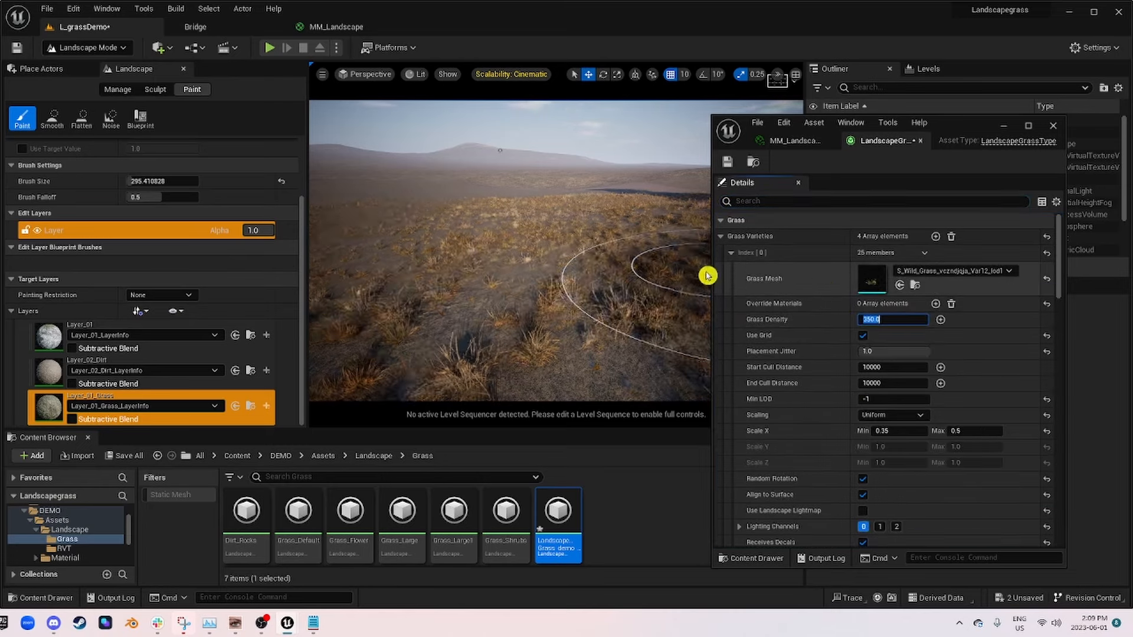
right_drag(450, 258, 513, 266)
Step: Set the Index 1 variety's Grass Density to 300 and inspect the grass cover in the level
scroll(893, 388, down, 2)
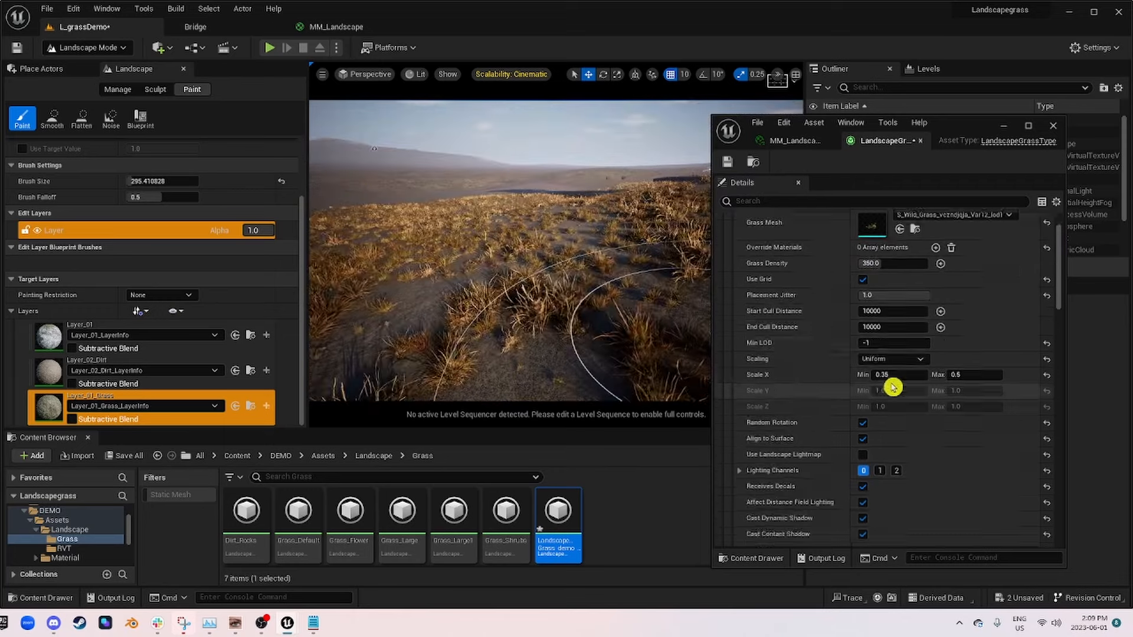
scroll(893, 388, down, 4)
text(300)
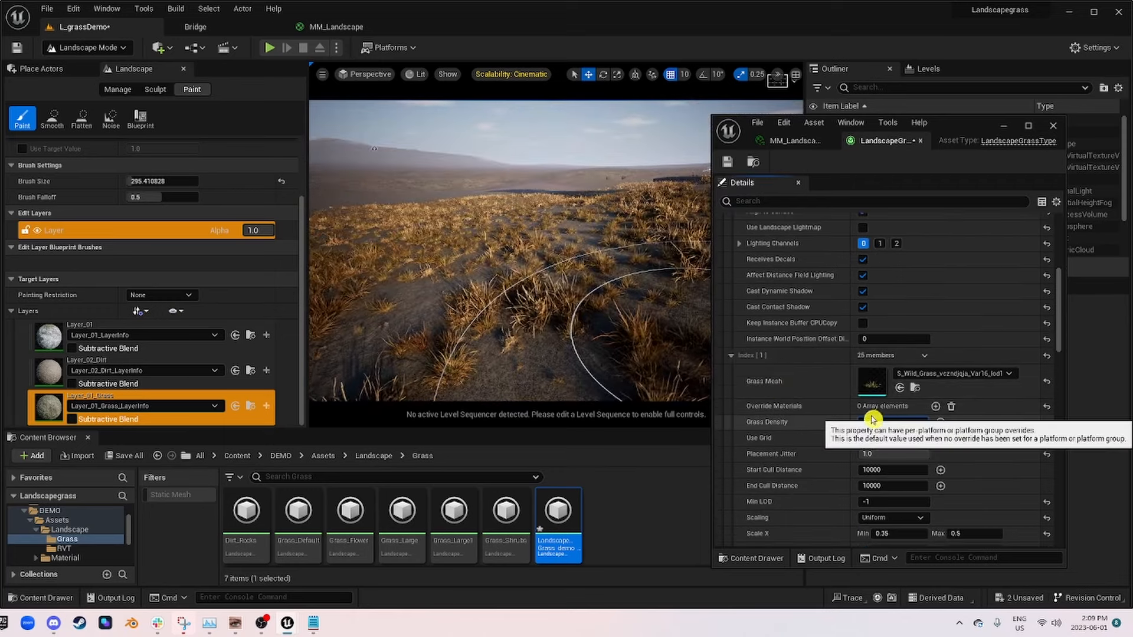
key(Return)
right_drag(511, 273, 490, 278)
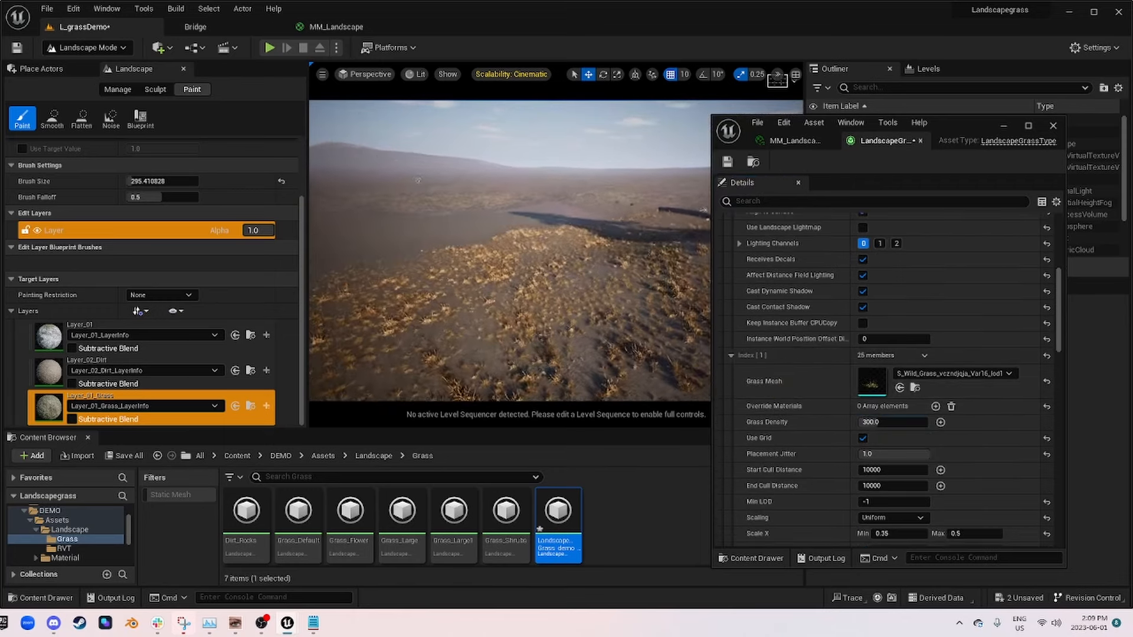
scroll(898, 415, down, 7)
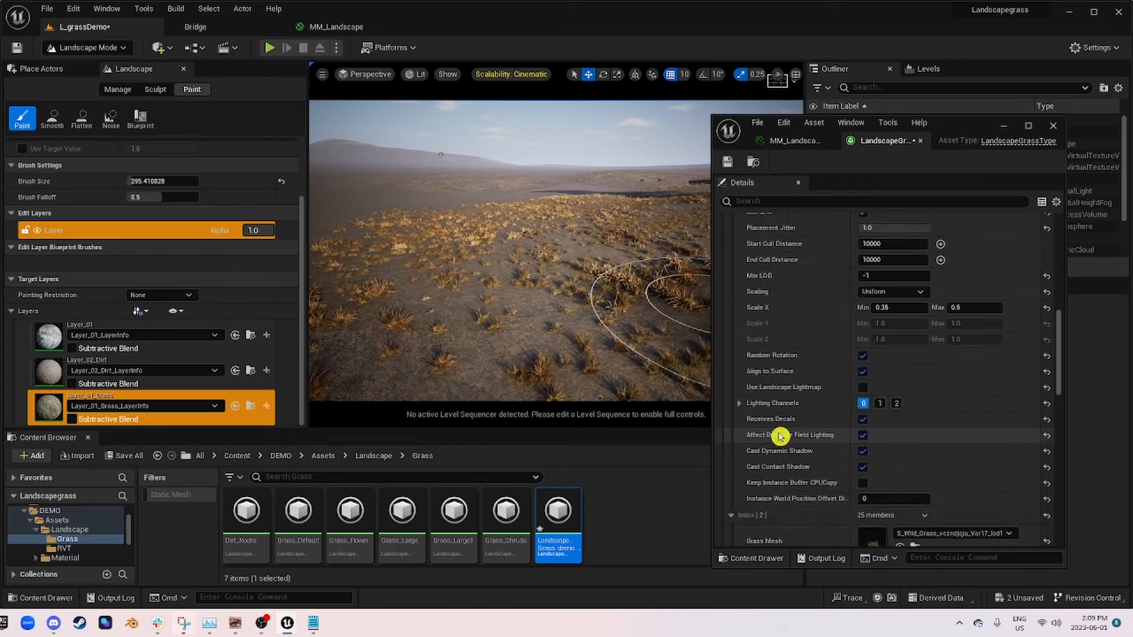
Step: Paint more Layer_01_Grass over the bare ground near the tree and view the result from ground level
mouse_move(461, 292)
right_down()
mouse_move(478, 310)
mouse_move(496, 295)
mouse_move(487, 336)
mouse_move(459, 268)
right_up()
drag(459, 268, 482, 215)
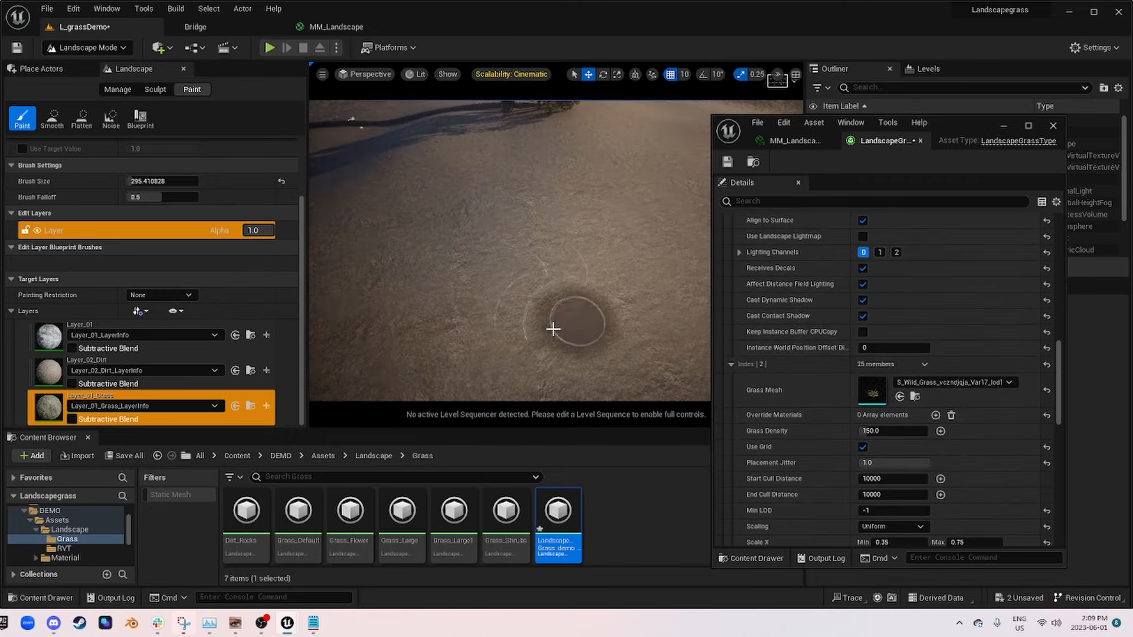
mouse_move(594, 385)
mouse_down()
mouse_move(506, 306)
mouse_move(607, 232)
mouse_move(650, 176)
mouse_up()
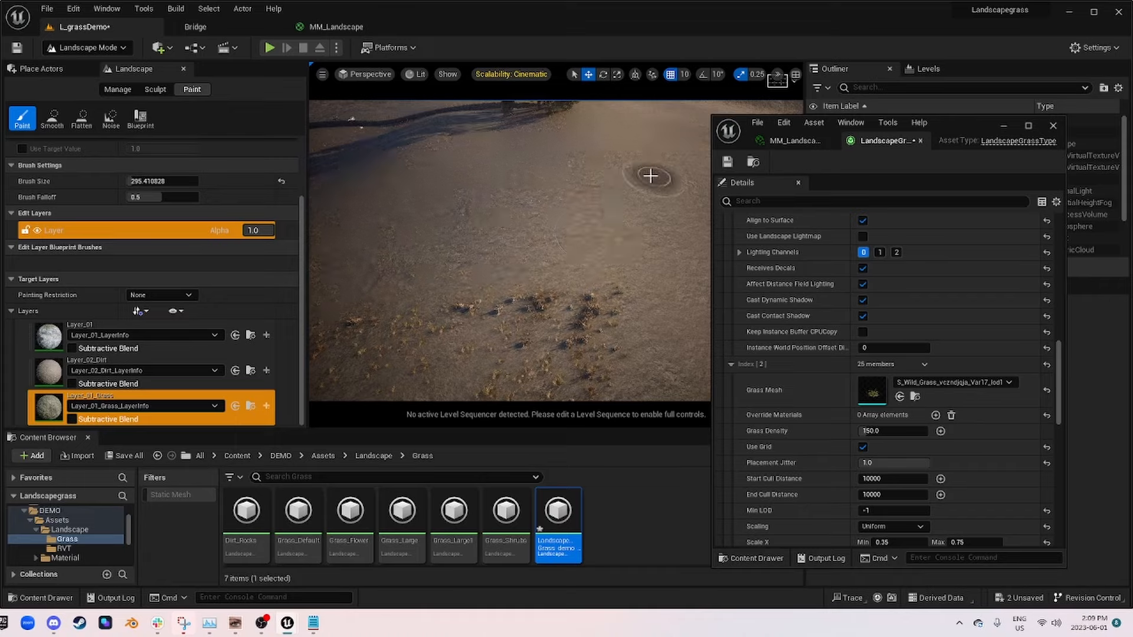
mouse_move(574, 260)
right_down()
mouse_move(578, 212)
mouse_move(484, 192)
mouse_move(520, 230)
mouse_move(614, 254)
mouse_move(578, 228)
right_up()
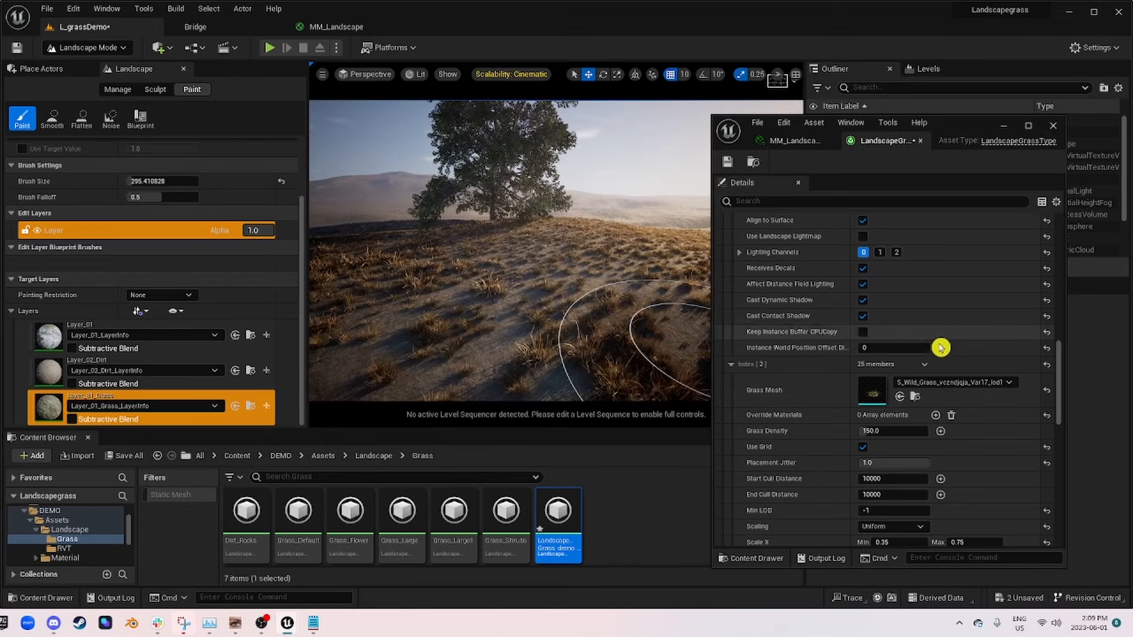
Step: Save the LandscapeGrass_demo_01 grass type, then close it and the MM_Landscape_Inst editor
scroll(945, 321, down, 3)
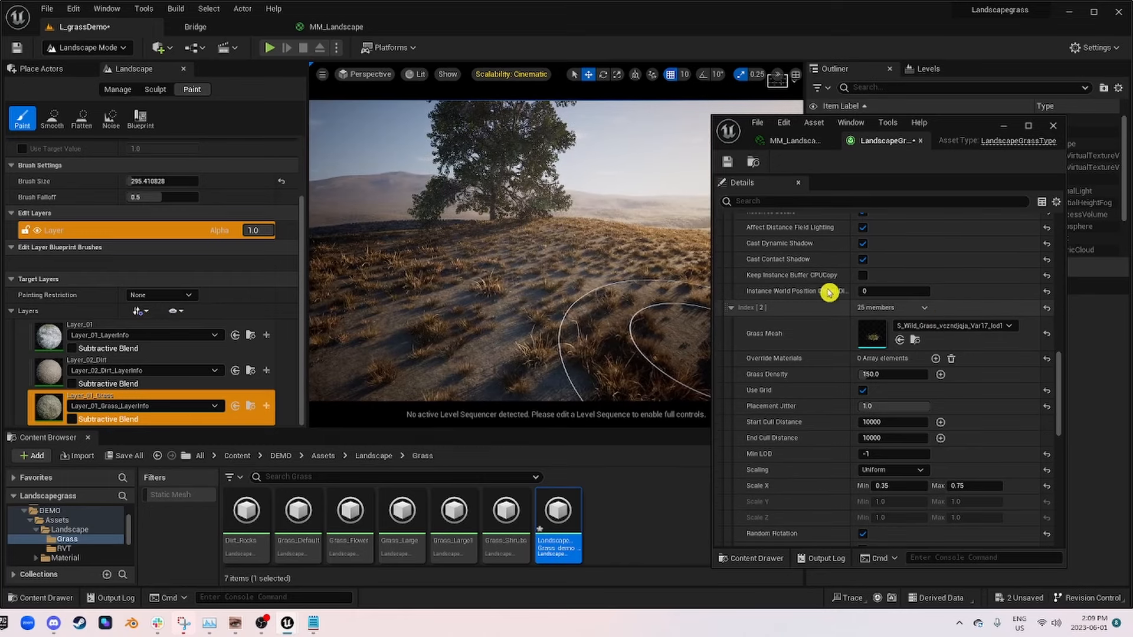
click(728, 162)
click(920, 143)
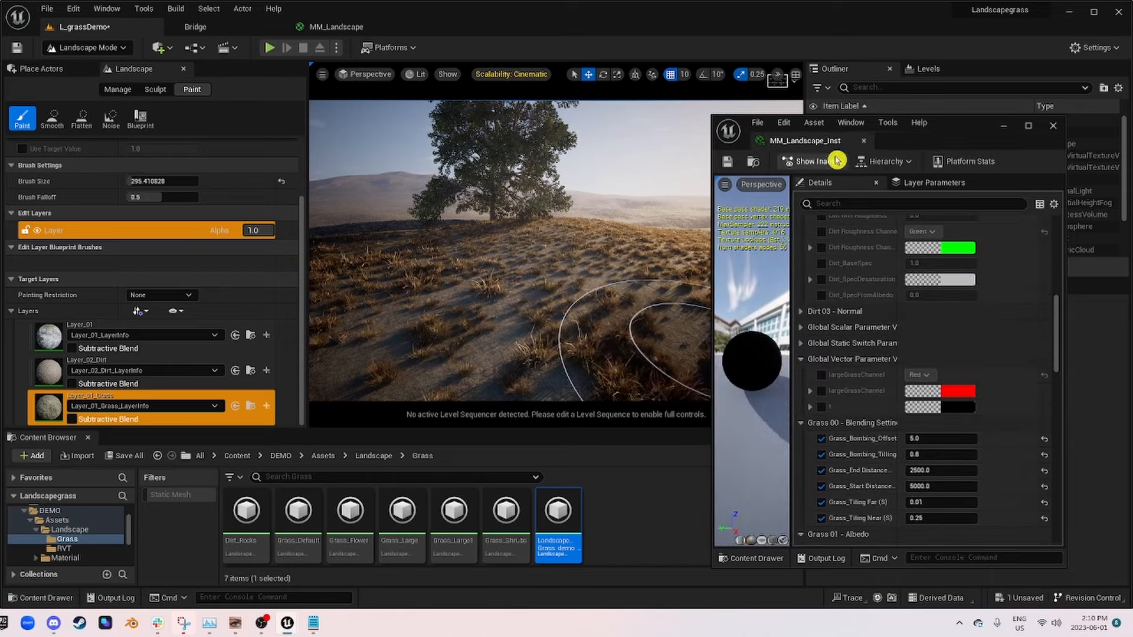
click(864, 143)
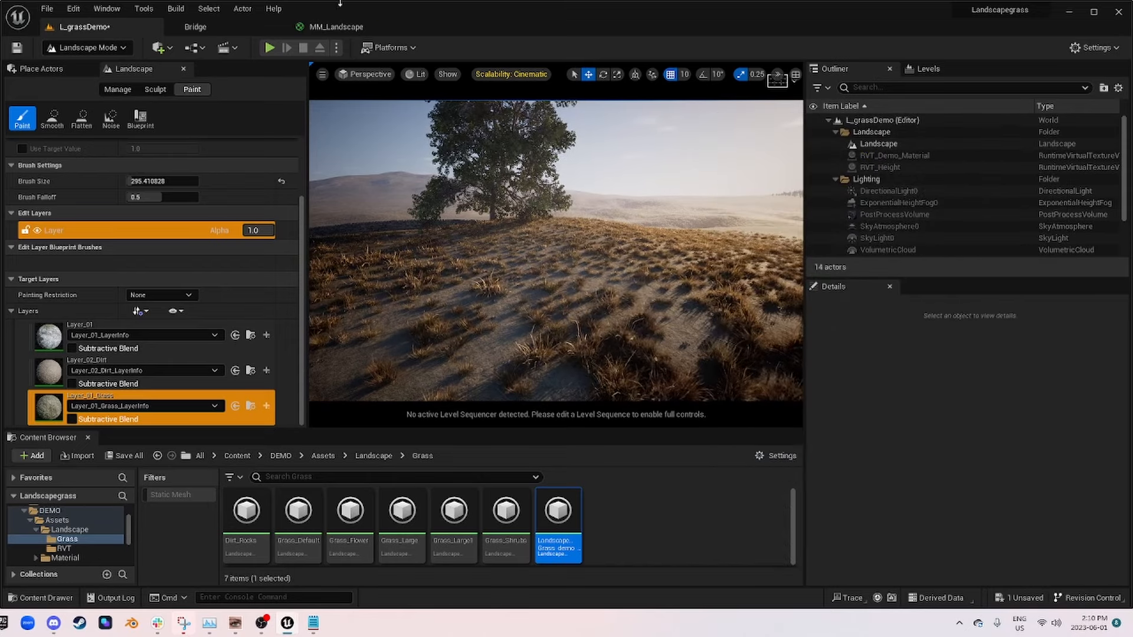
Step: Switch to the MM_Landscape graph and examine how Layer_01_Grass and LargeGrassmask feed the Landscape Grass output through Subtract and Multiply
click(336, 26)
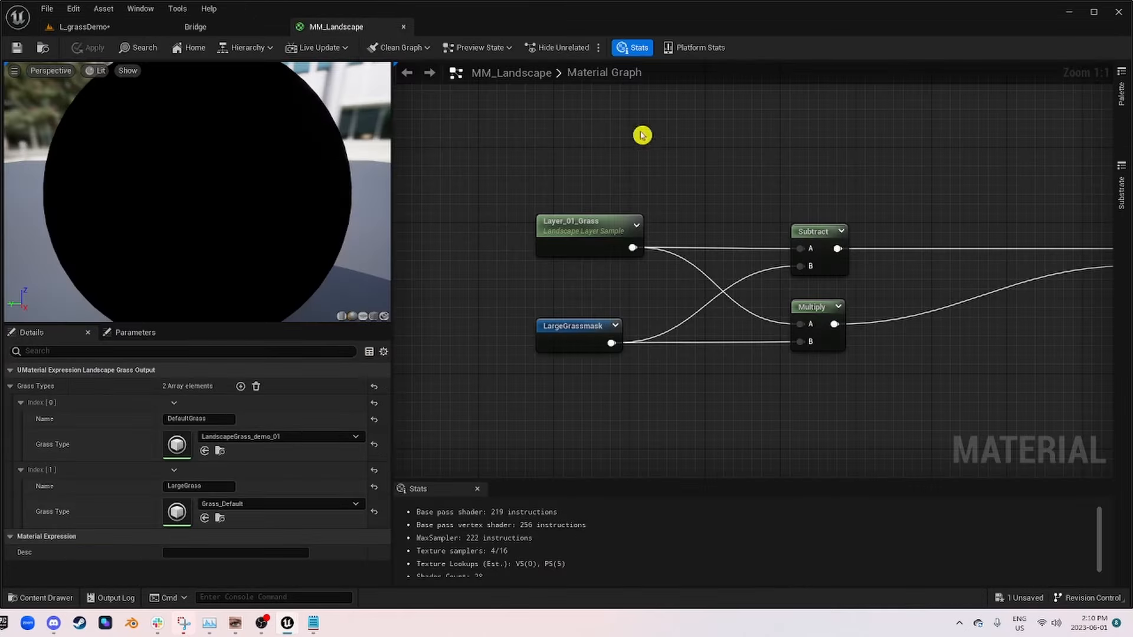
scroll(860, 232, down, 2)
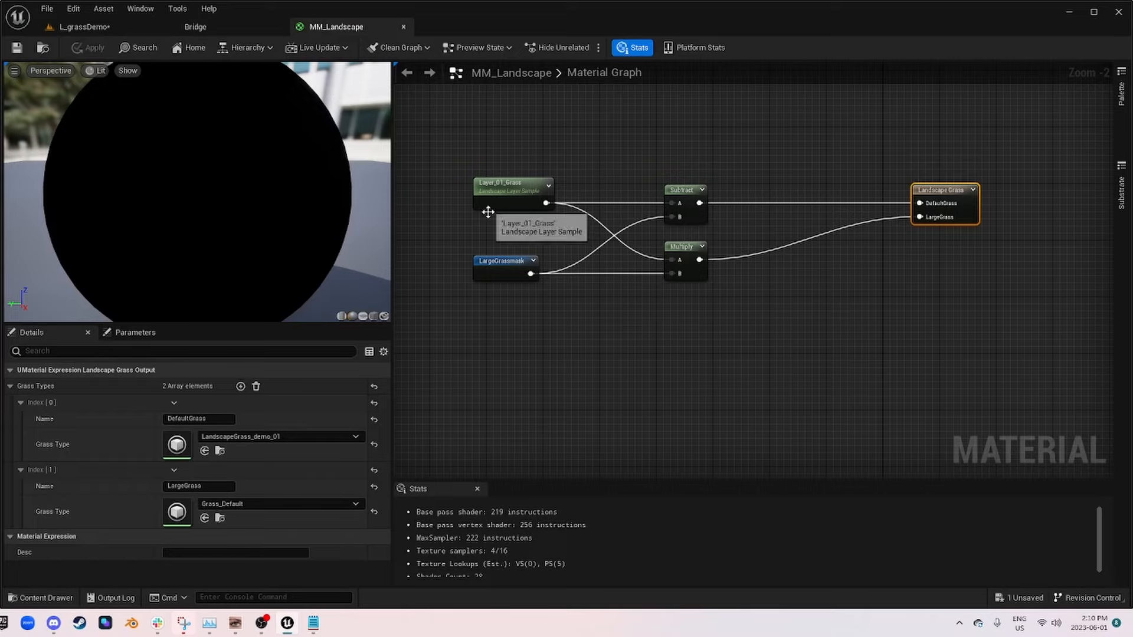
right_drag(488, 212, 953, 146)
scroll(832, 221, down, 3)
right_drag(980, 223, 775, 223)
scroll(806, 191, up, 5)
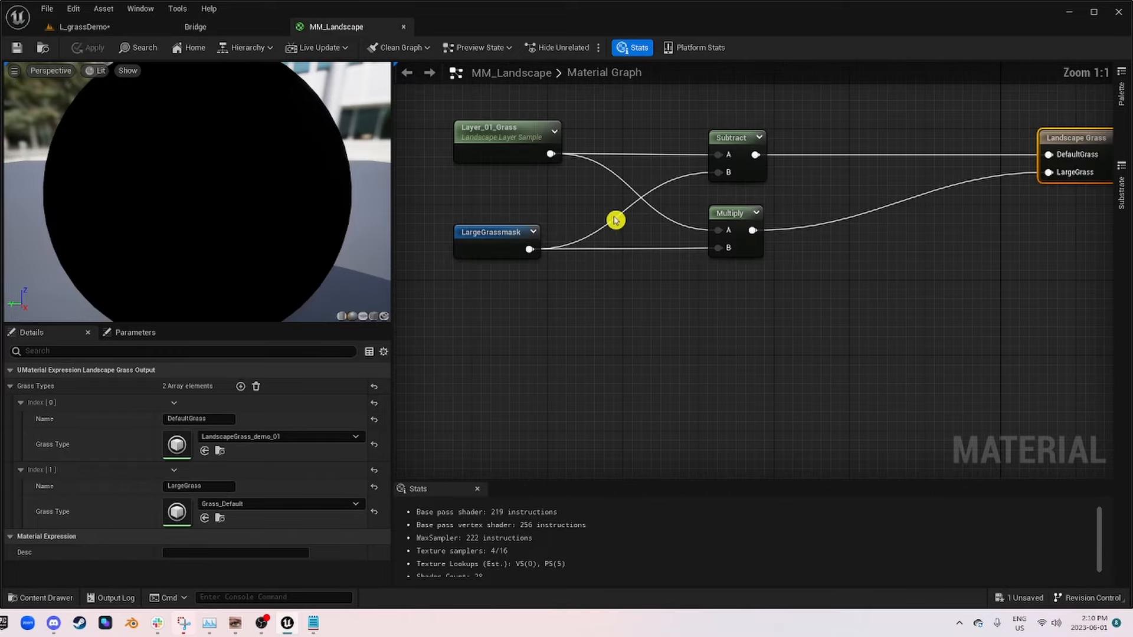
scroll(809, 278, down, 3)
scroll(625, 328, up, 3)
right_drag(625, 329, 1011, 88)
right_drag(1028, 279, 964, 254)
scroll(965, 253, down, 3)
right_drag(1093, 157, 543, 394)
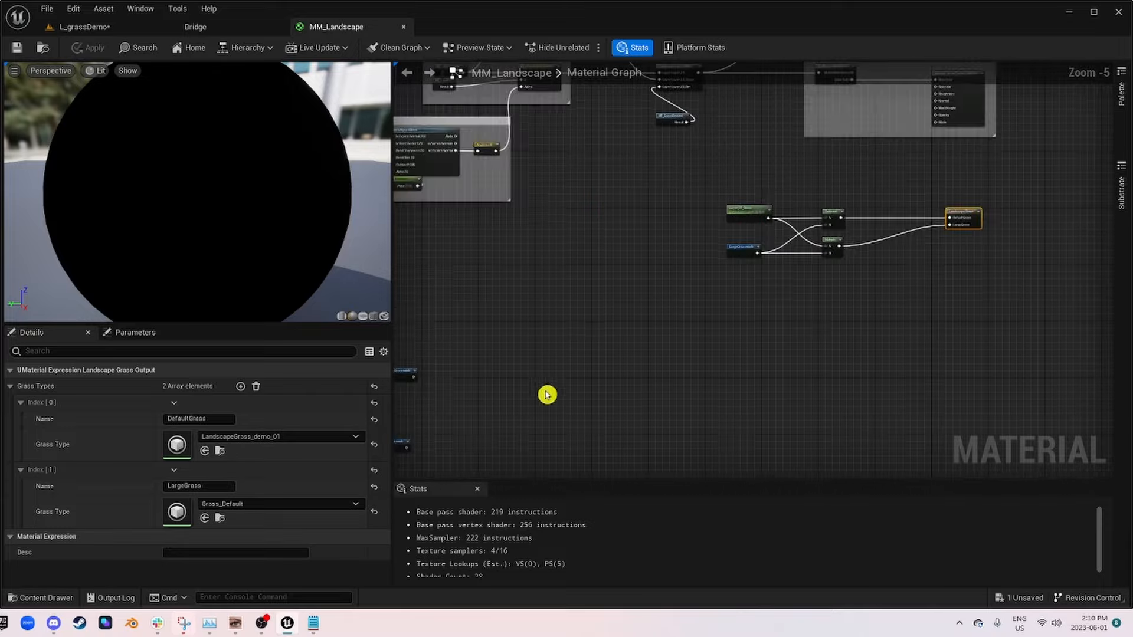
scroll(886, 203, up, 5)
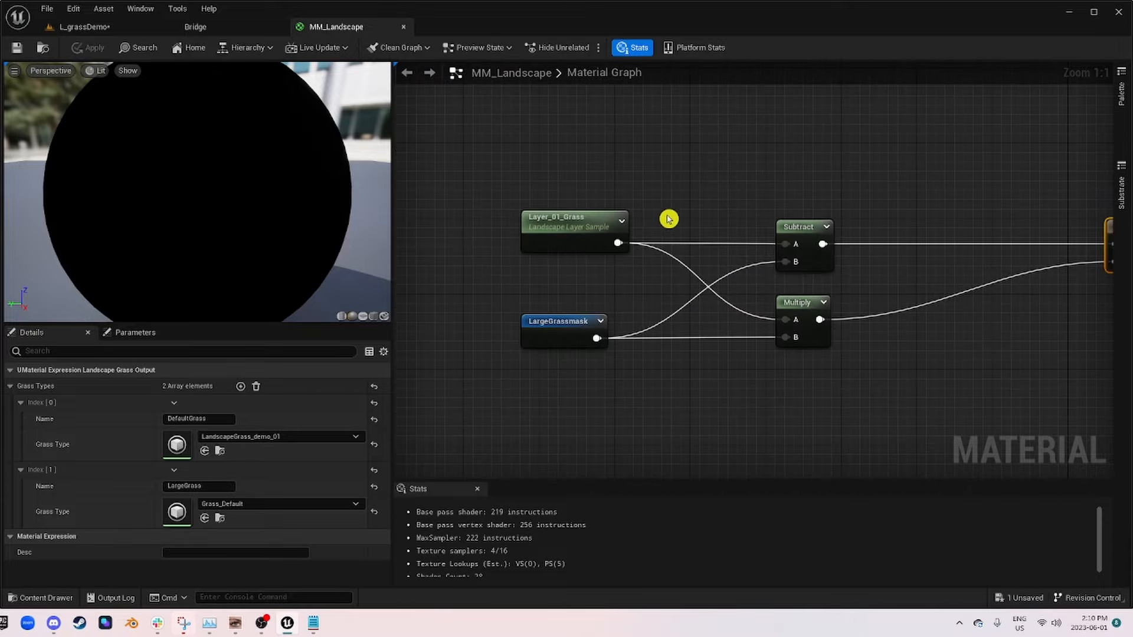
Step: Examine the LargeGrassmask and Flowermask node chains in the MM_Landscape graph
scroll(559, 208, down, 6)
right_drag(559, 207, 1098, 139)
scroll(897, 297, up, 4)
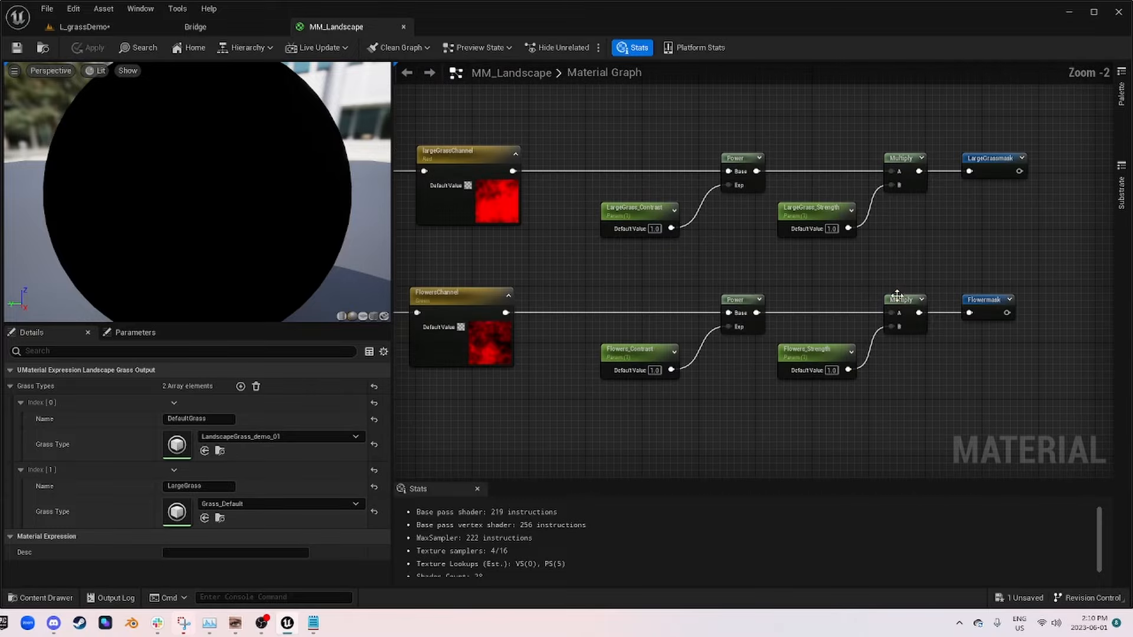
scroll(953, 387, down, 3)
scroll(941, 331, up, 1)
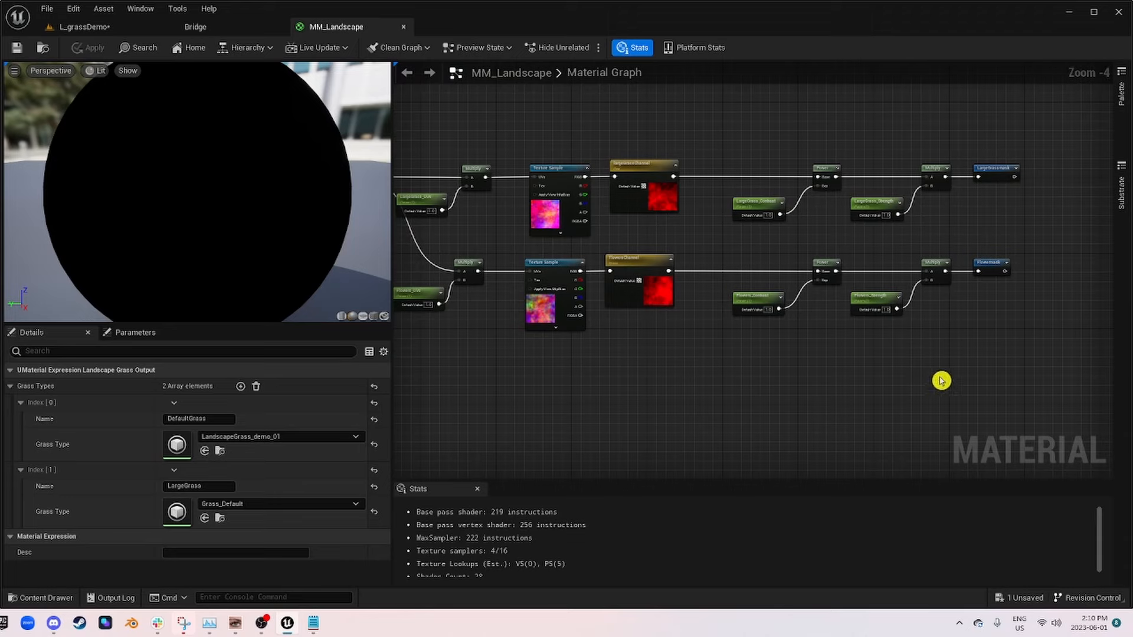
Step: Select the whole Flowermask node chain, then switch to Notepad and review its node text edited by replacing LargeGrass with Flowers
right_drag(941, 380, 988, 371)
drag(767, 352, 435, 250)
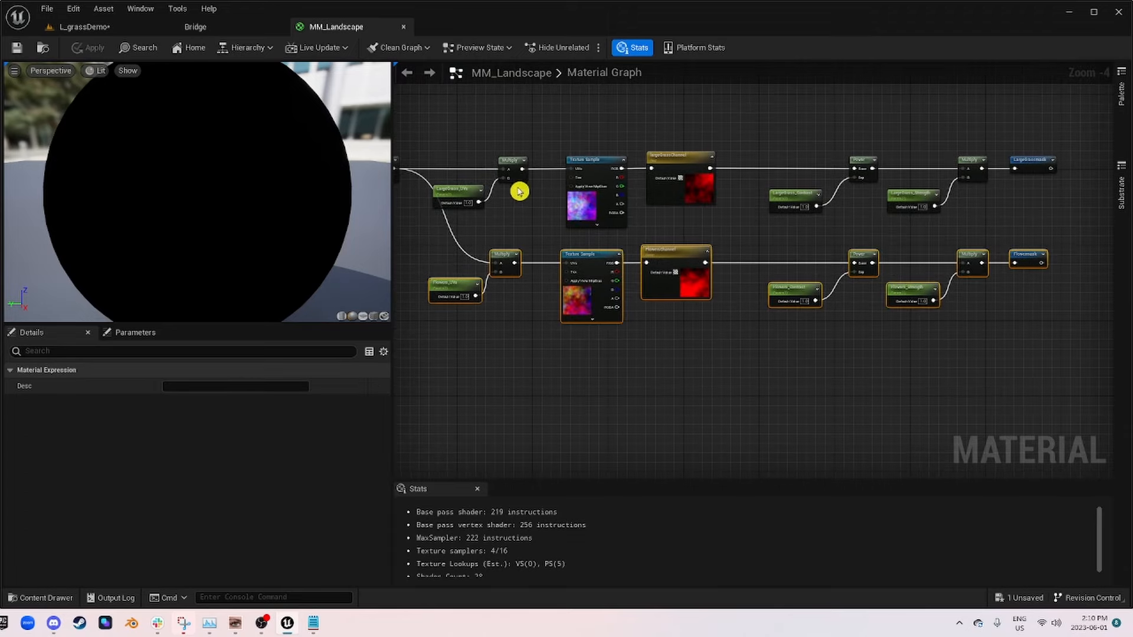
click(311, 625)
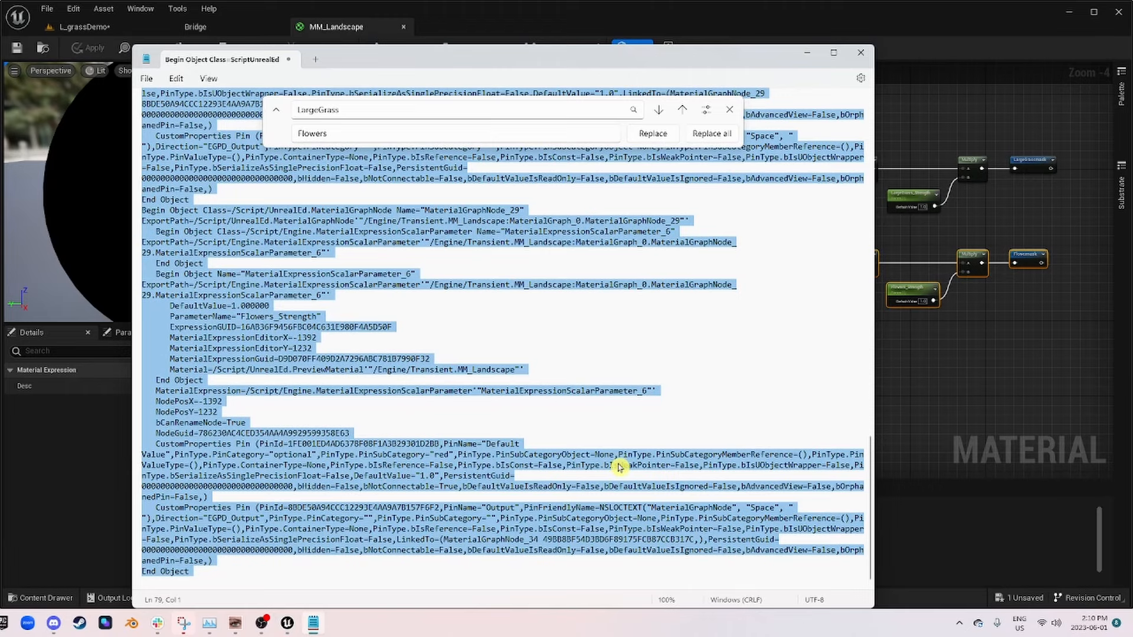
click(605, 333)
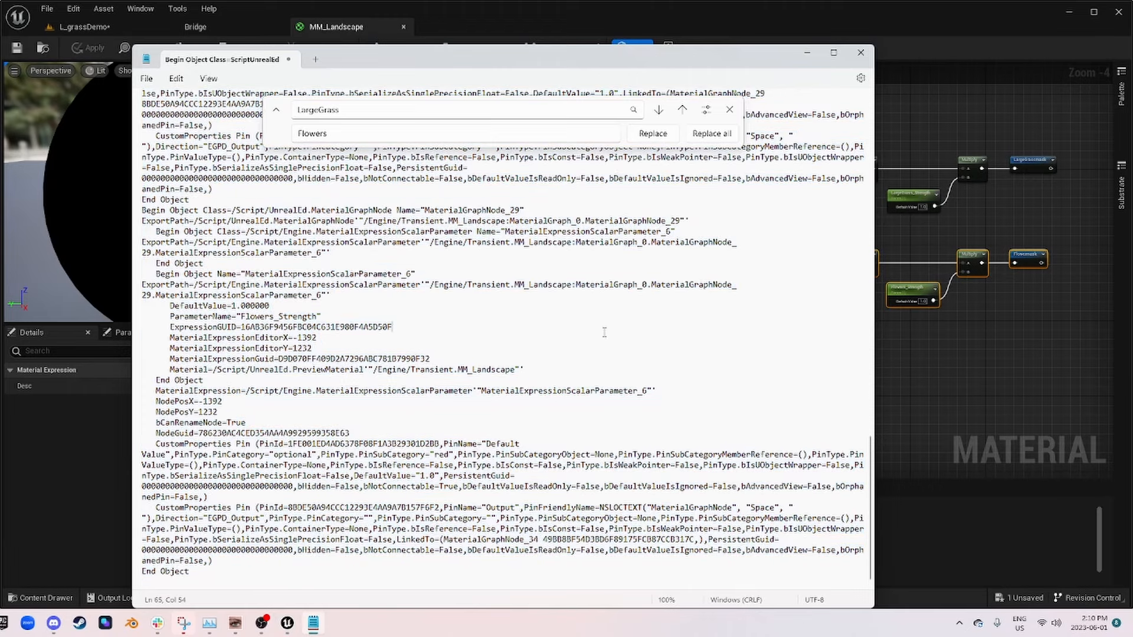
Step: Replace the Notepad contents with the copied Flowermask node text and set Shrubs as the replacement text
key(ctrl+Home)
key(ctrl+v)
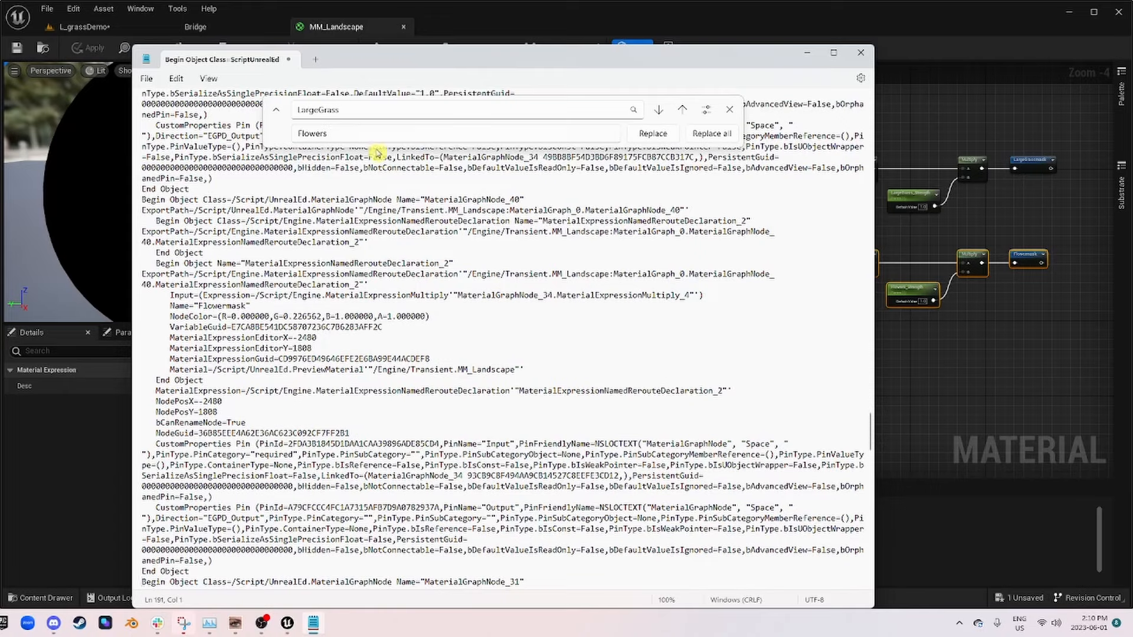
key(ctrl+a)
key(ctrl+v)
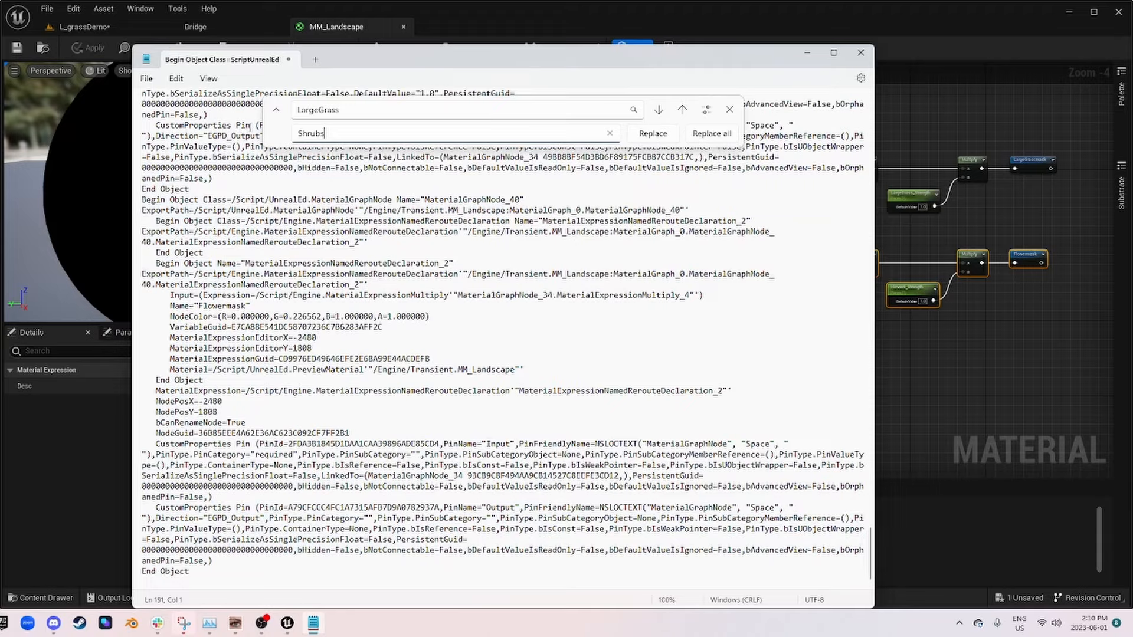
Step: Try pasting the node text with LargeGrass replaced by Shrubs into the MM_Landscape graph, and undo the paste
click(706, 133)
key(ctrl+a)
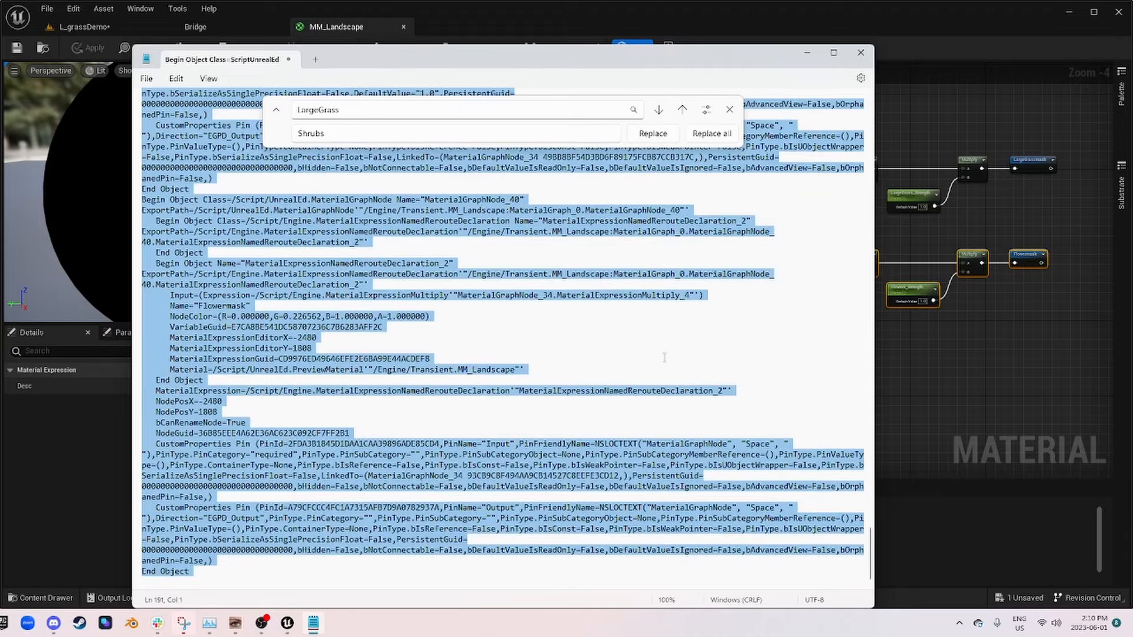
click(805, 56)
click(721, 407)
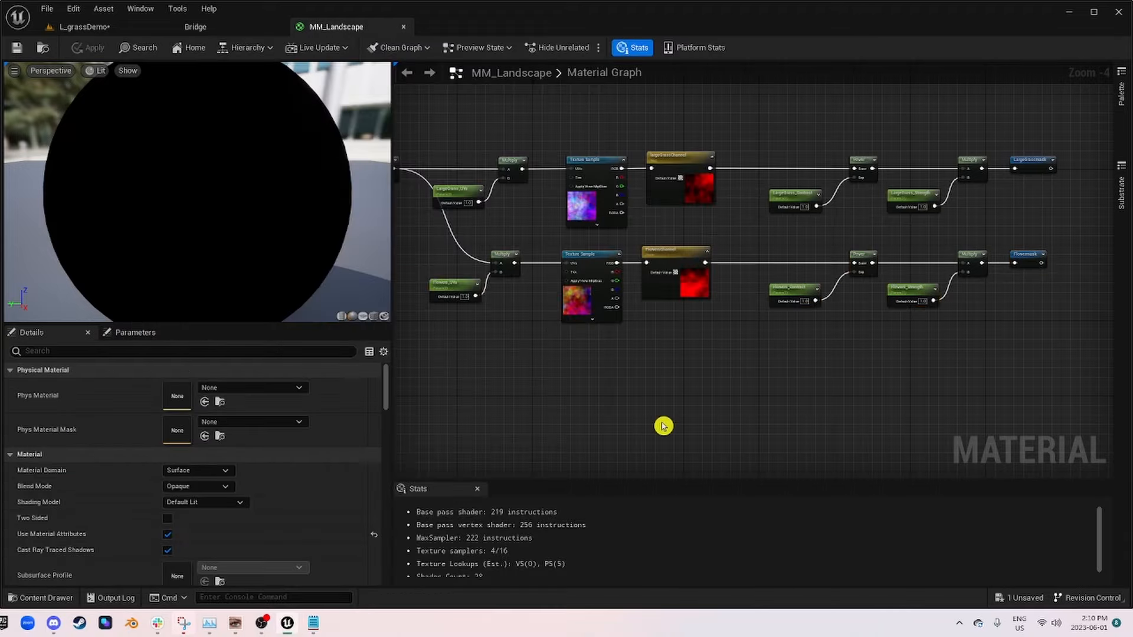
key(ctrl+v)
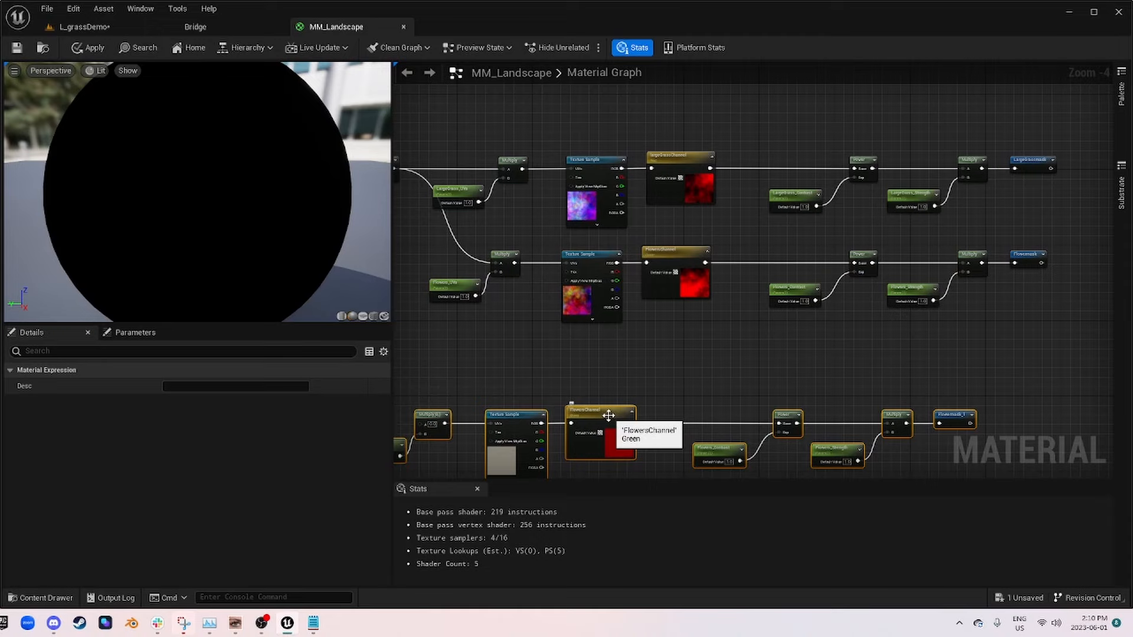
key(ctrl+z)
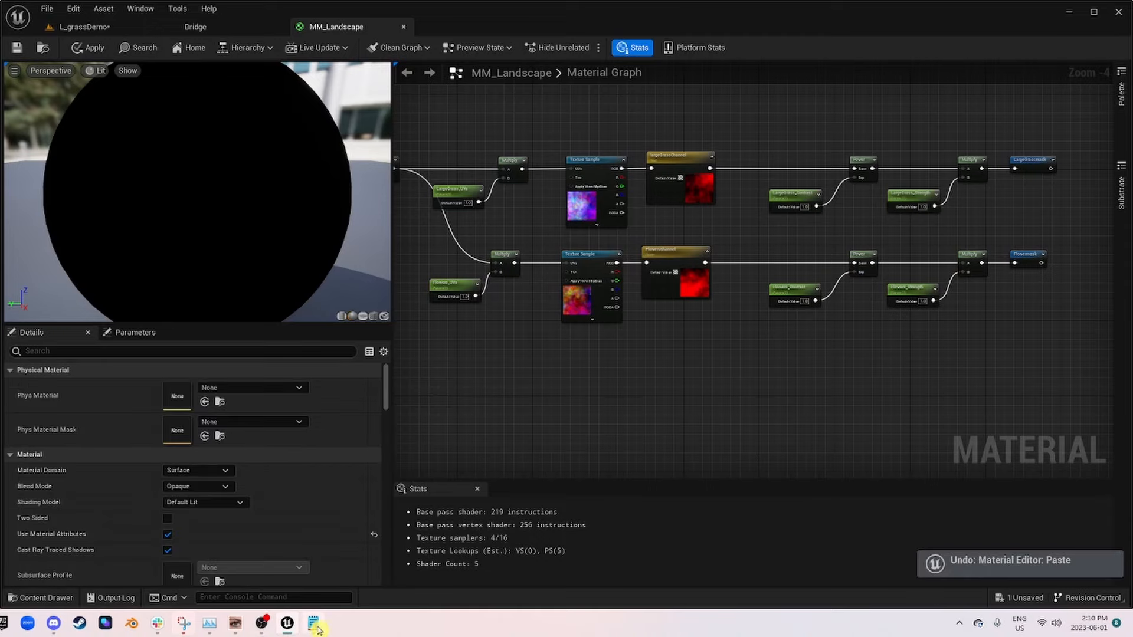
Step: Return to Notepad, replace every Flowers with Shrubs in the node text and copy the whole text
click(298, 550)
key(ctrl+h)
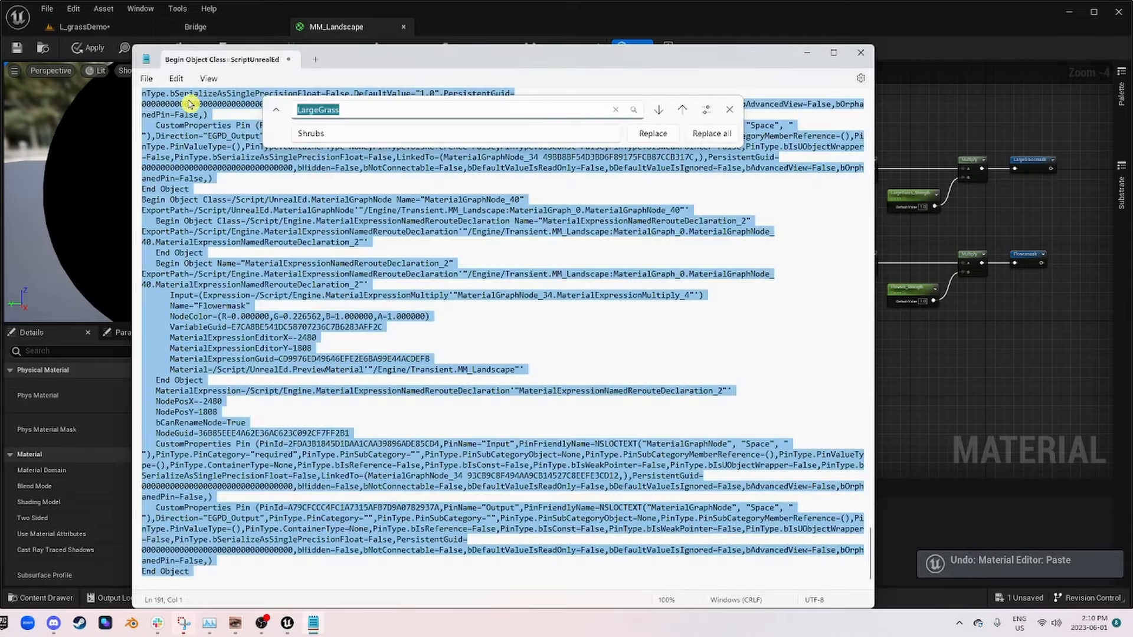
text(Flowers)
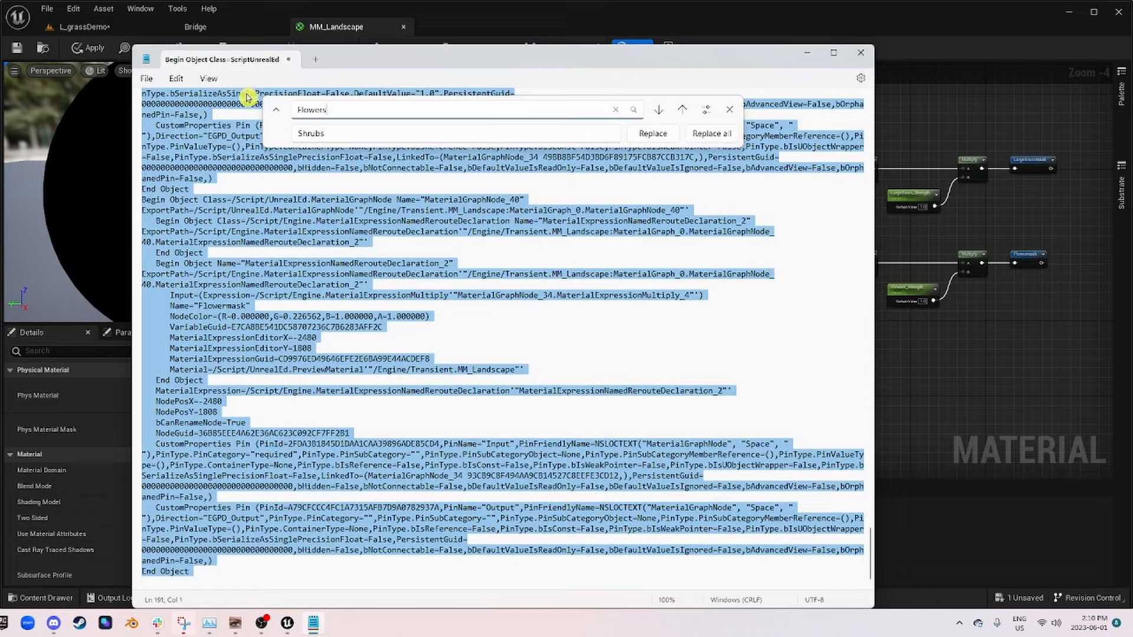
click(726, 135)
key(ctrl+a)
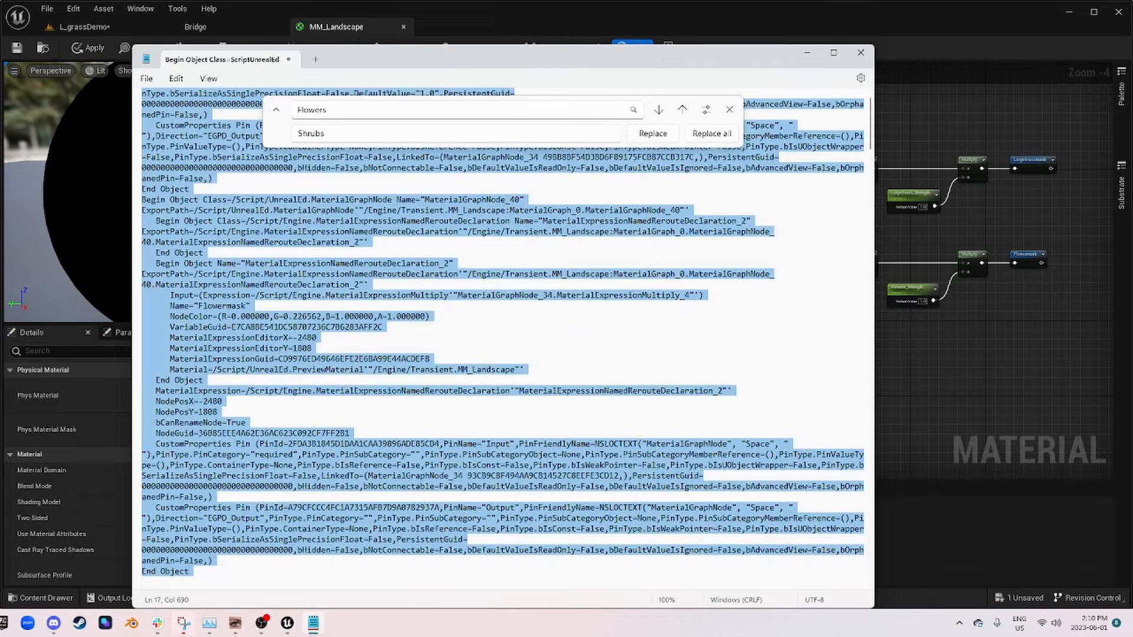
Step: Paste the shrub node chain below the Flowermask chain in MM_Landscape and connect the shared coordinate output to input A of its first Multiply
click(911, 396)
key(ctrl+v)
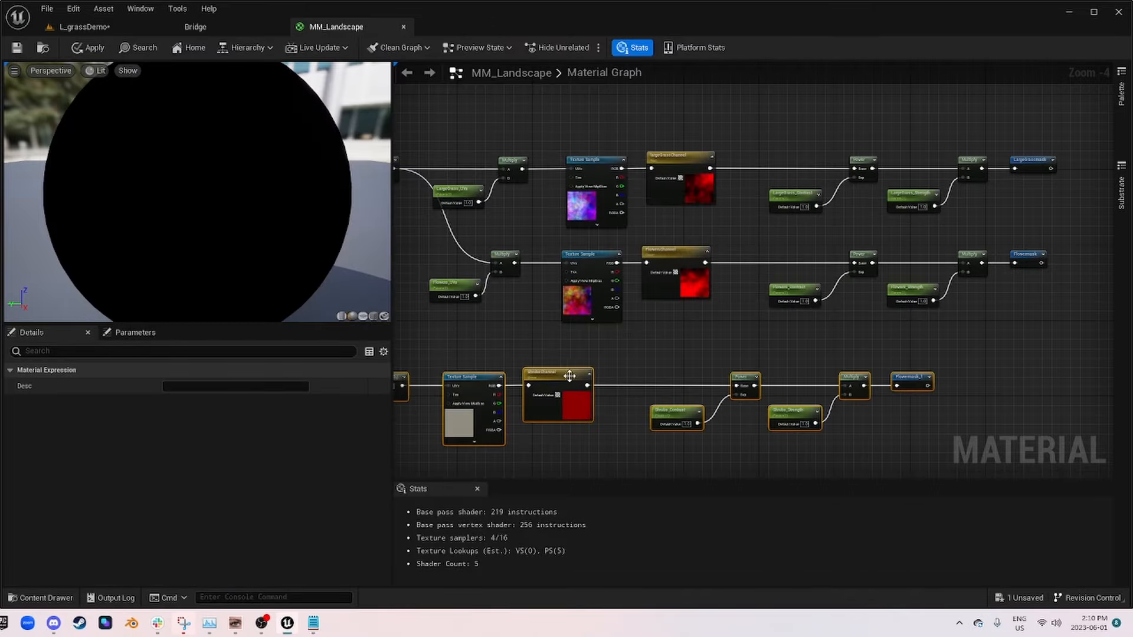
drag(565, 381, 693, 391)
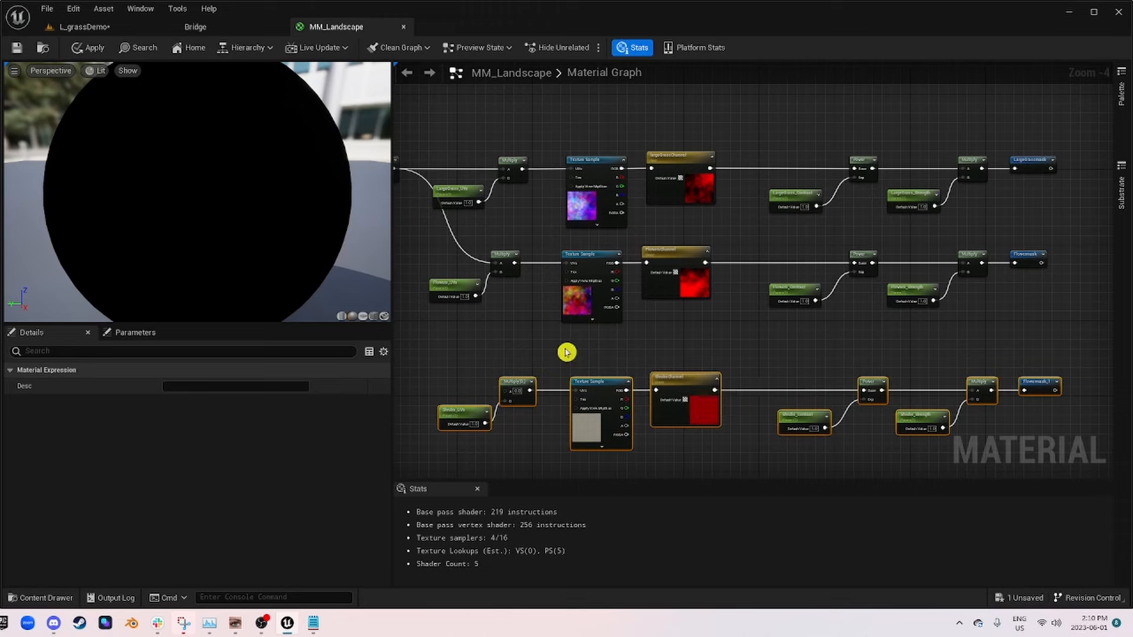
right_drag(566, 352, 728, 298)
scroll(729, 297, up, 2)
scroll(690, 418, down, 2)
right_drag(620, 311, 629, 290)
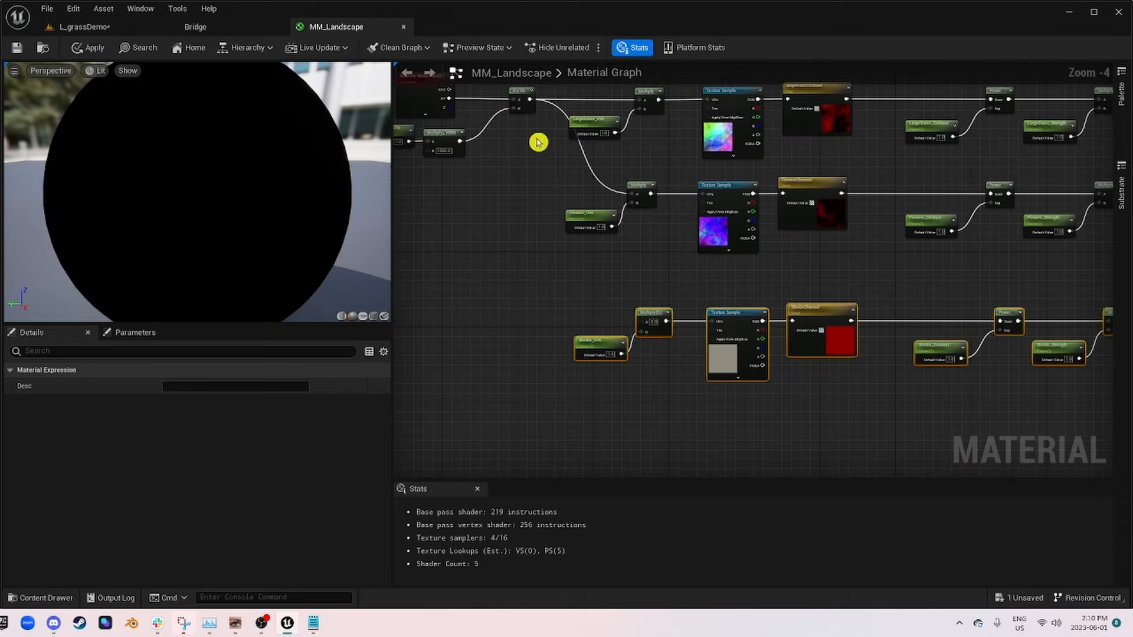
drag(530, 101, 643, 323)
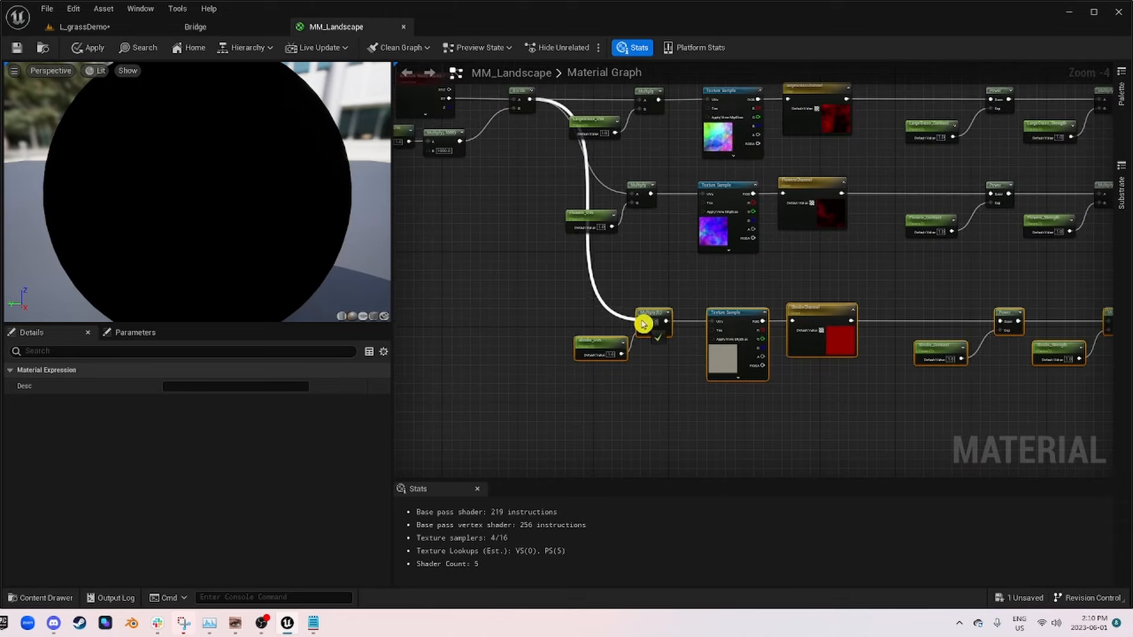
Step: Rename the Flowermask_1 reroute at the end of the shrub chain as ShrubMask
right_drag(966, 326, 488, 336)
scroll(716, 336, up, 4)
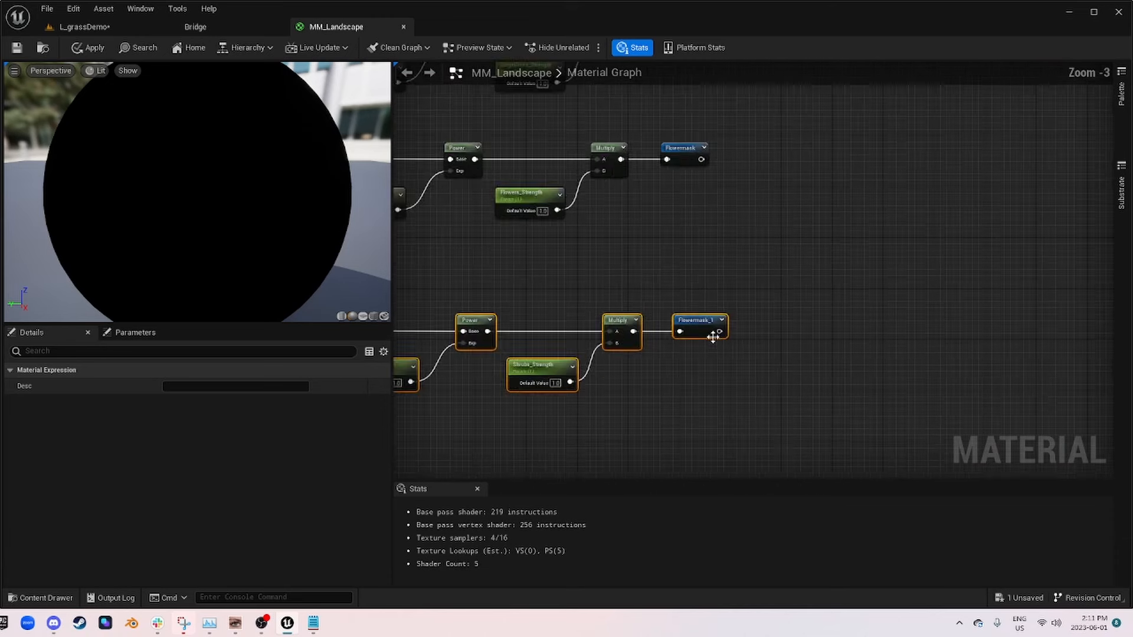
click(689, 318)
click(219, 386)
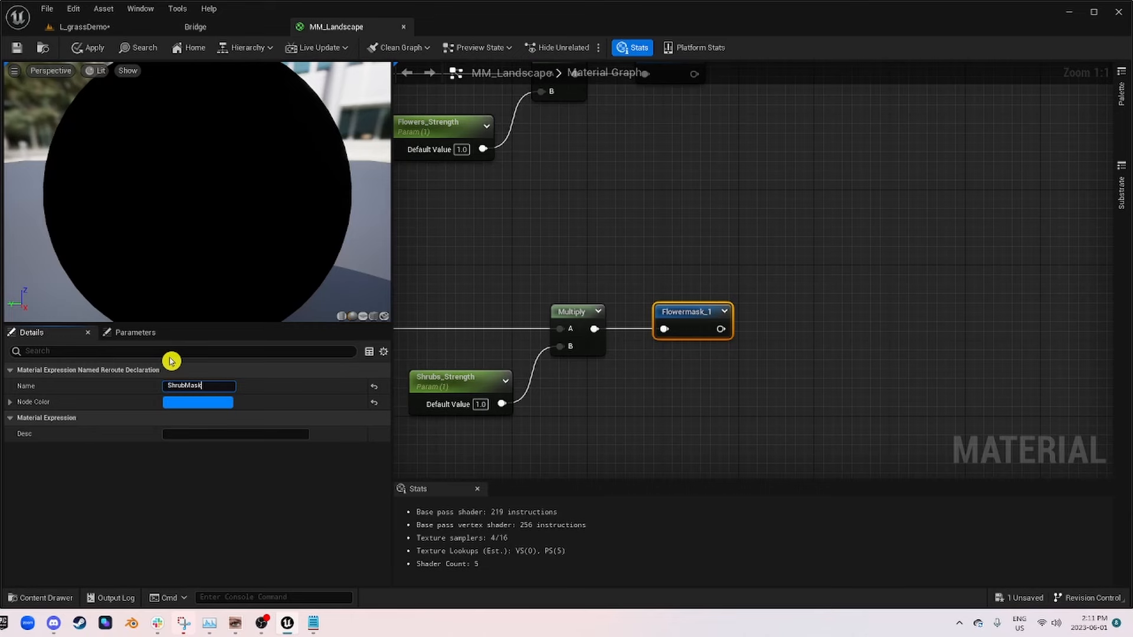
Step: Add a Multiply node near the Landscape Grass output and connect the Subtract result to its A input
scroll(876, 195, down, 3)
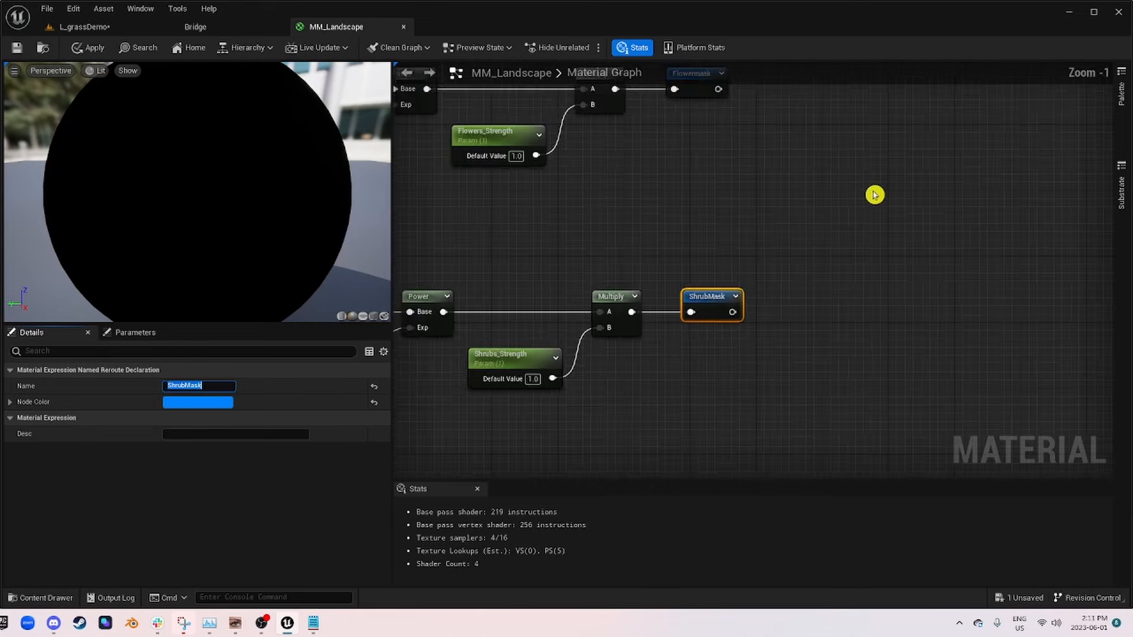
right_drag(873, 193, 818, 404)
right_drag(876, 185, 540, 445)
right_drag(943, 247, 463, 306)
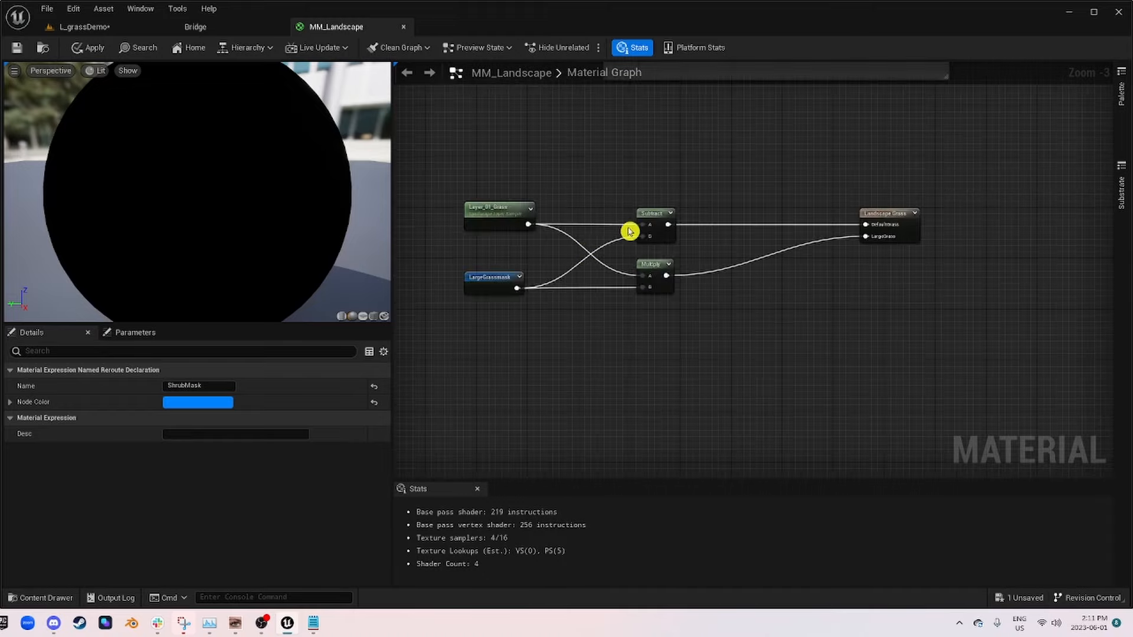
scroll(630, 230, up, 3)
right_drag(683, 252, 753, 230)
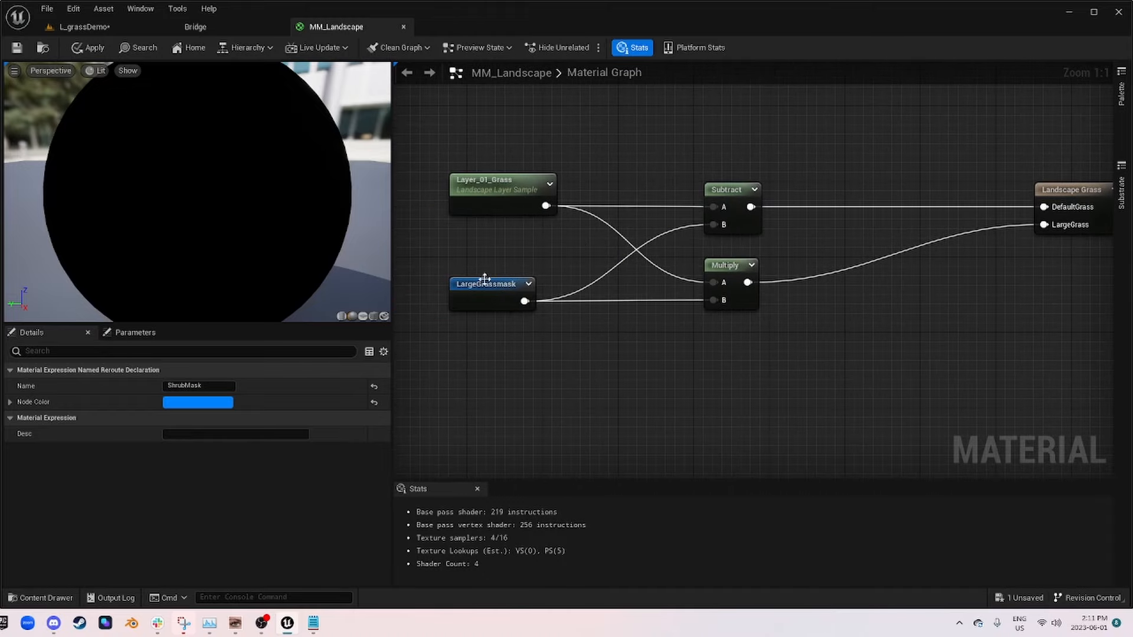
right_drag(913, 309, 798, 285)
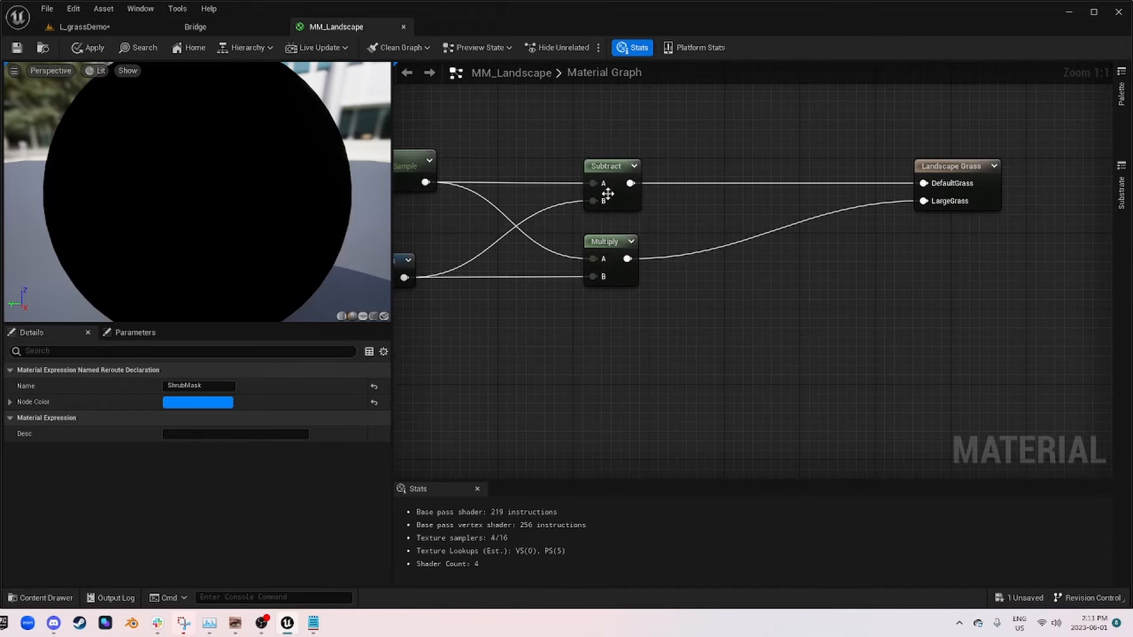
drag(630, 183, 776, 295)
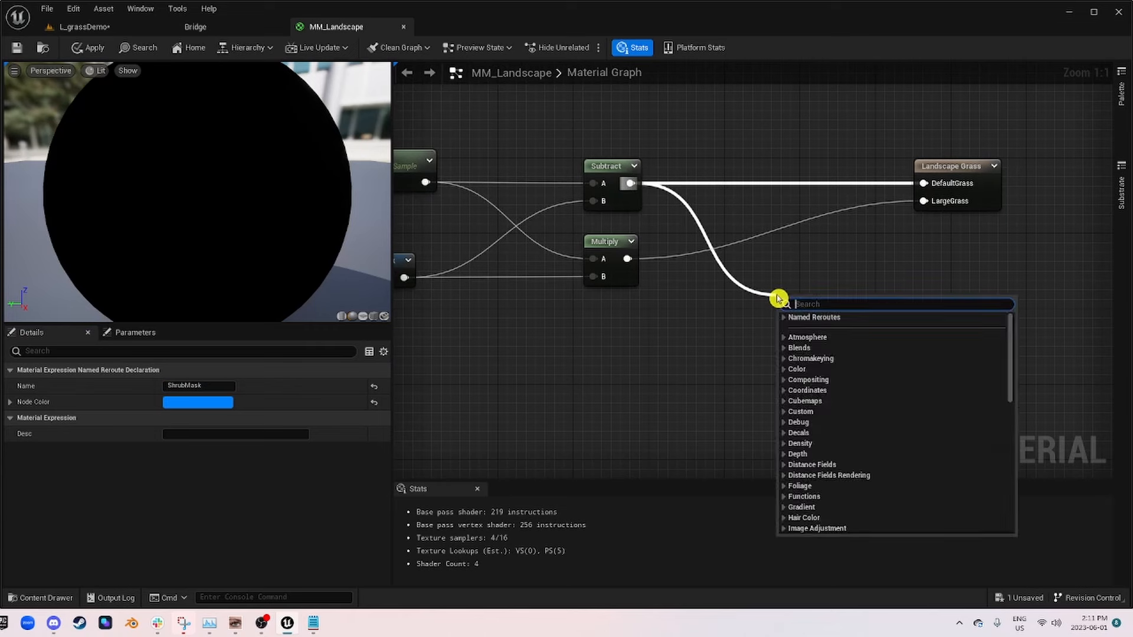
text(m)
click(711, 330)
key(m)
click(793, 298)
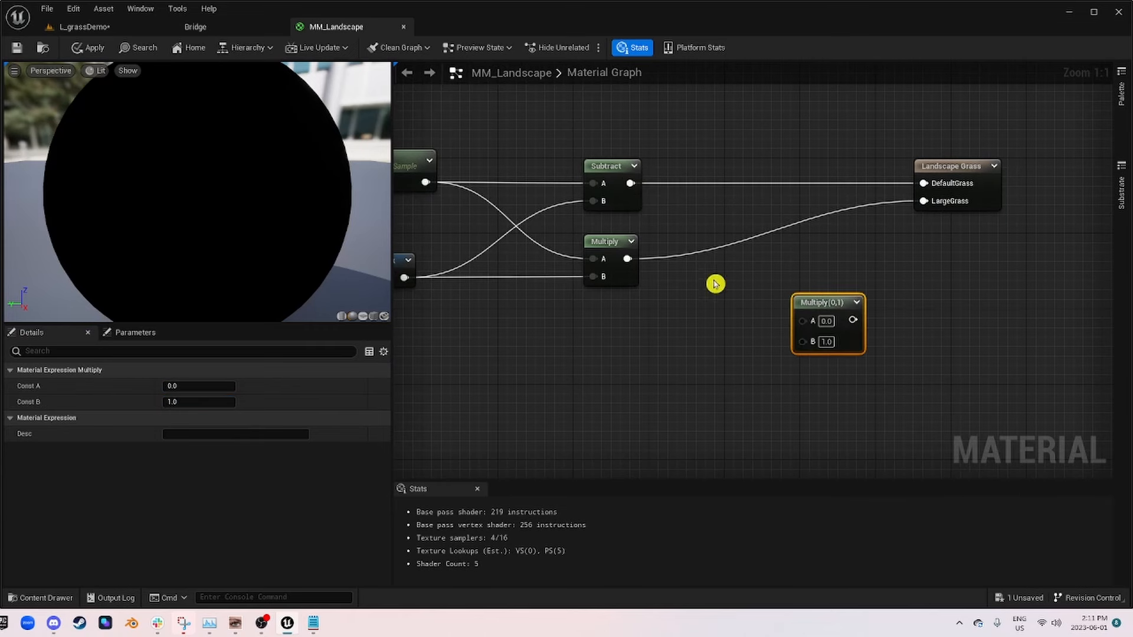
drag(631, 183, 803, 320)
Step: Add a ShrubMask named reroute and connect it to input B of the new Multiply
right_click(635, 352)
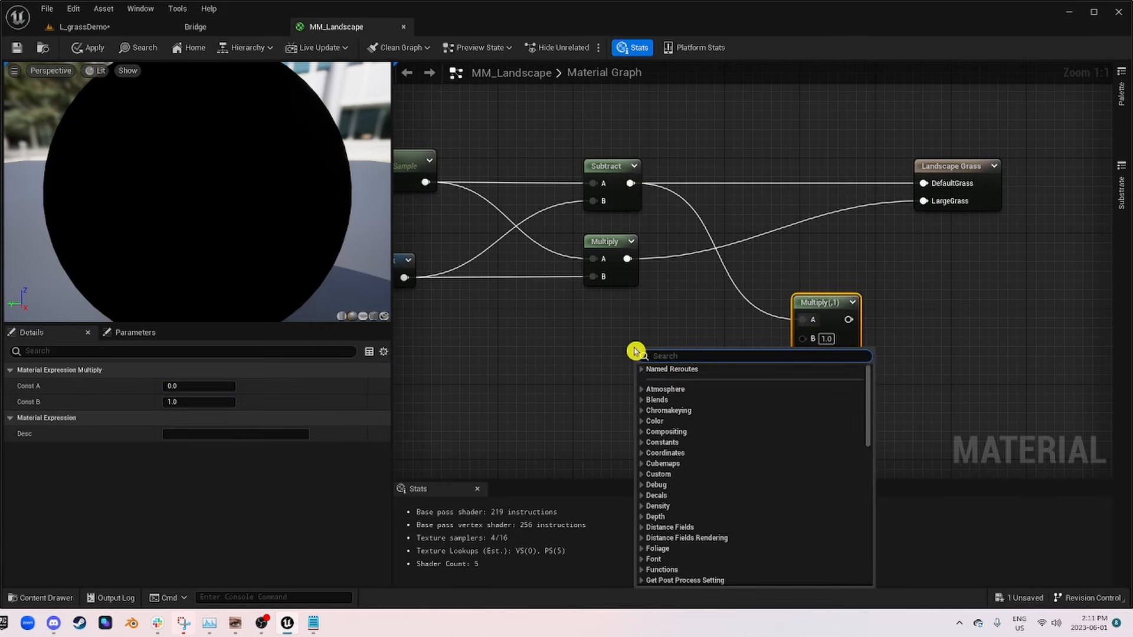
click(643, 370)
click(662, 404)
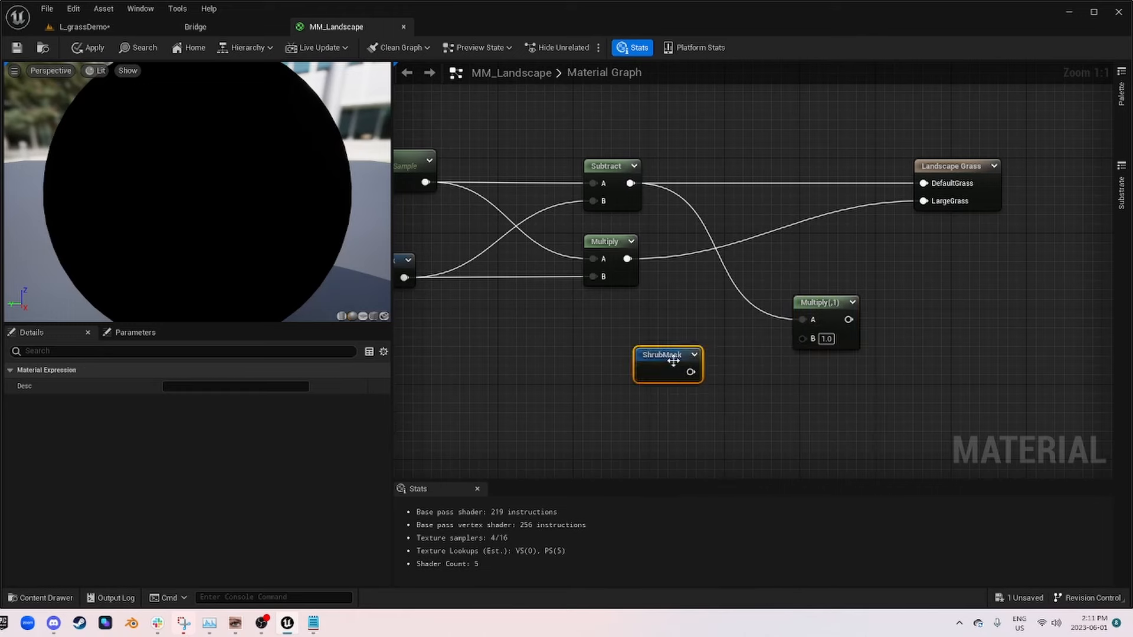
drag(687, 352, 884, 329)
click(823, 309)
Step: Add a third grass type named Shrub to the Landscape Grass output and assign it Grass_Shrubs
click(899, 180)
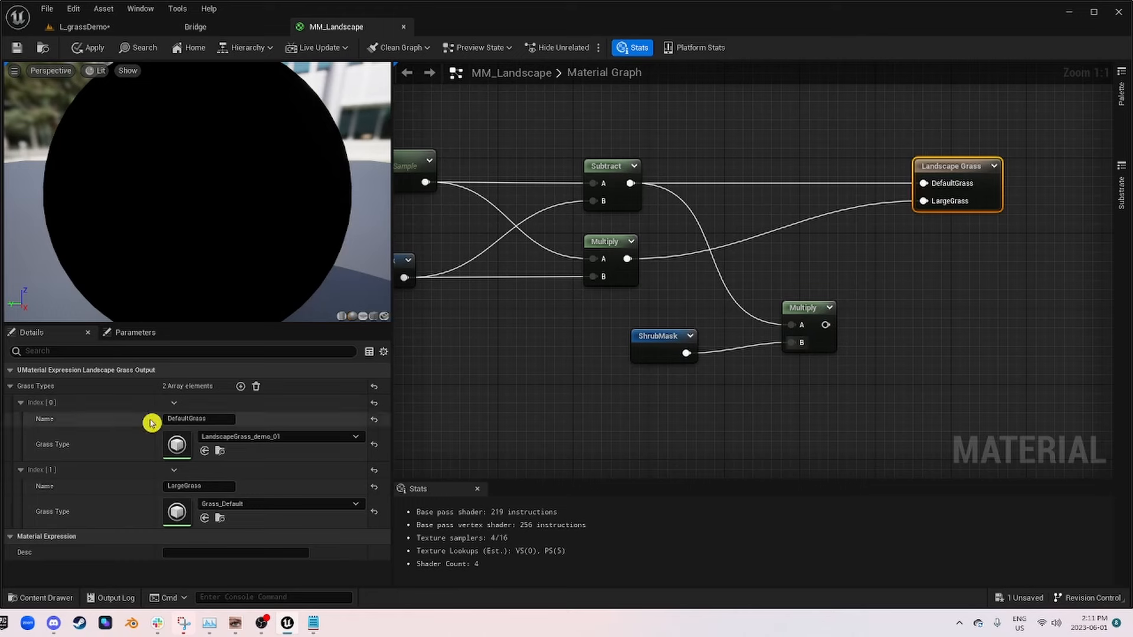
click(240, 386)
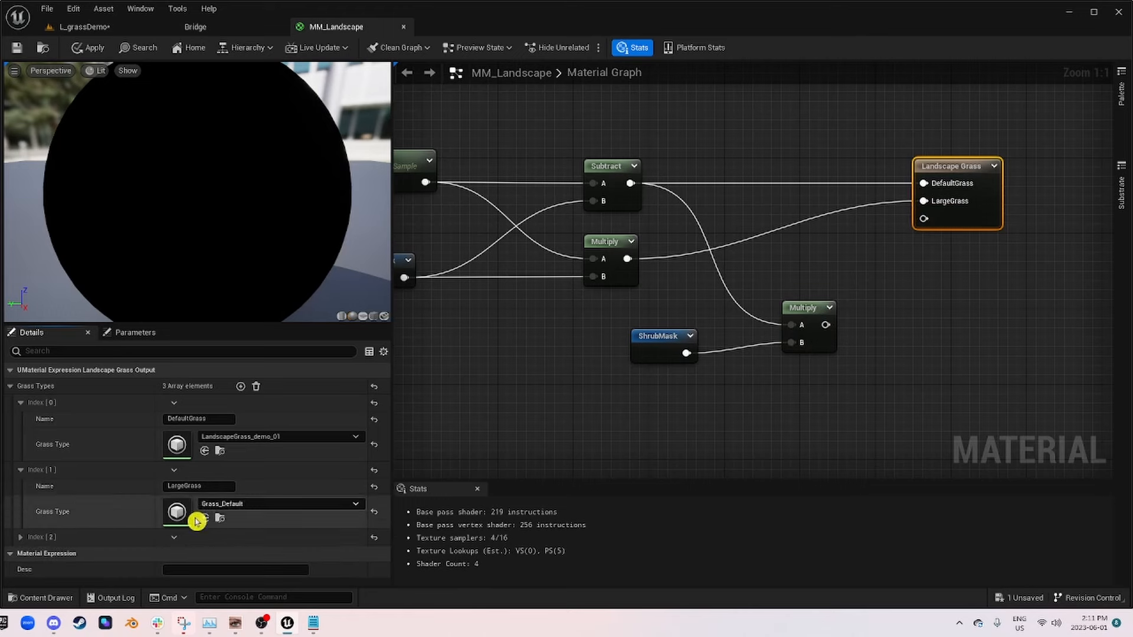
click(20, 537)
scroll(189, 462, down, 2)
click(260, 530)
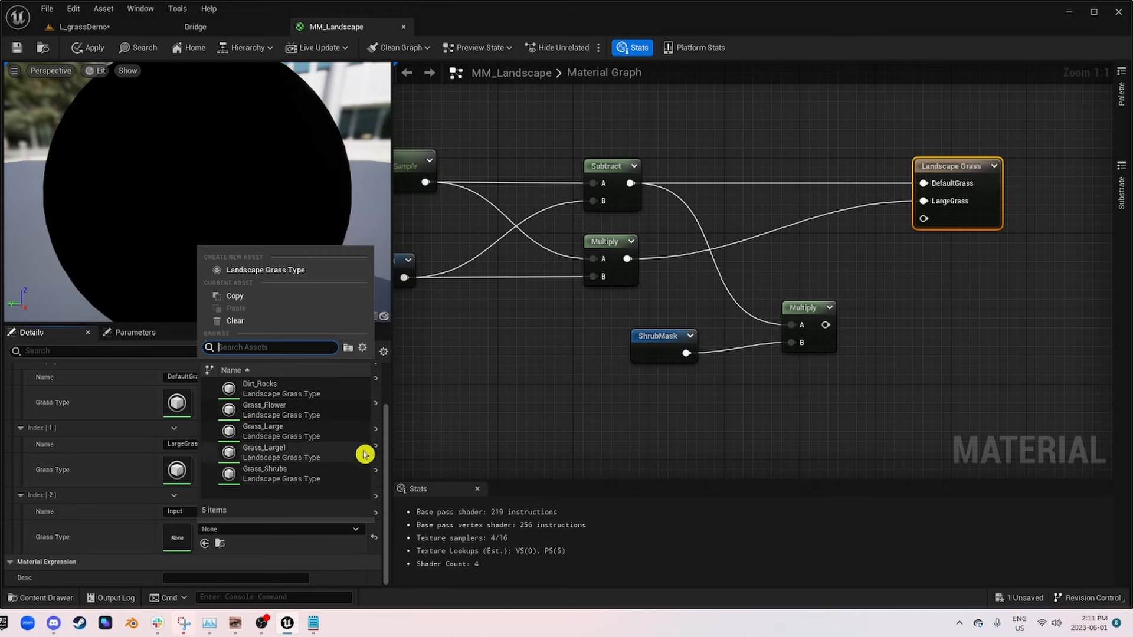
click(295, 474)
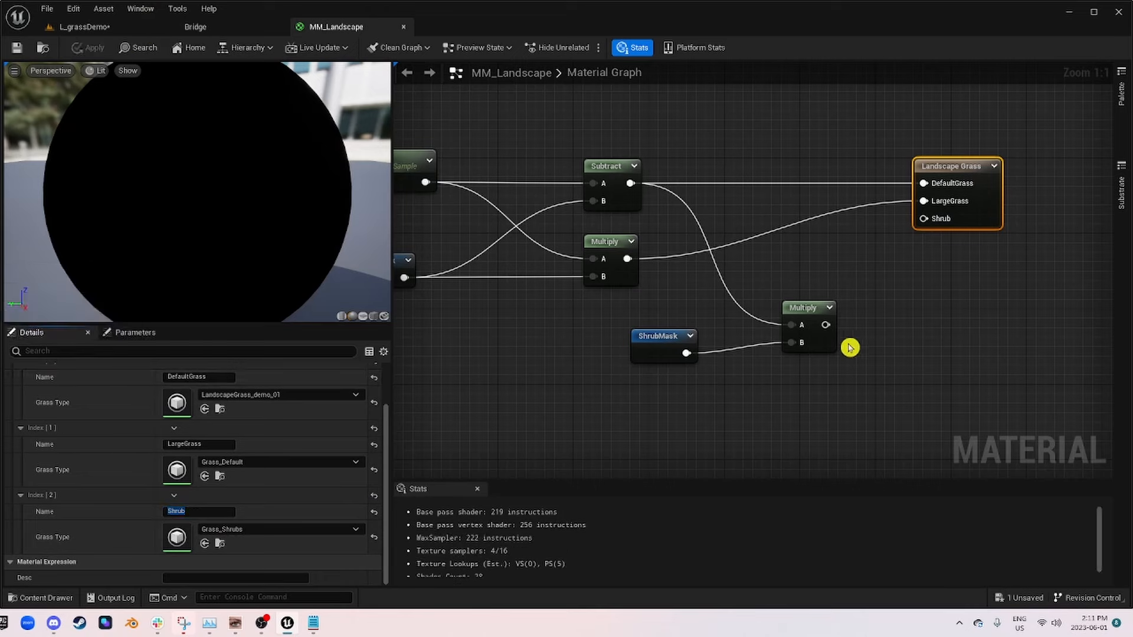
Step: Connect the new Multiply to the Shrub input of Landscape Grass, and apply and save MM_Landscape
drag(825, 323, 924, 219)
drag(781, 307, 771, 316)
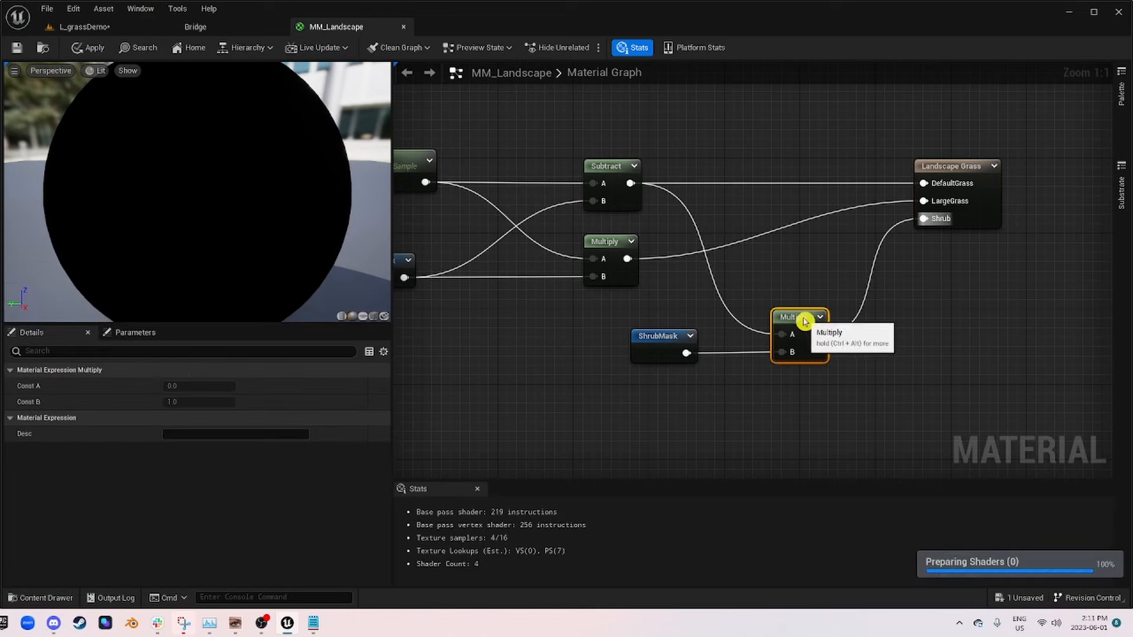
click(86, 48)
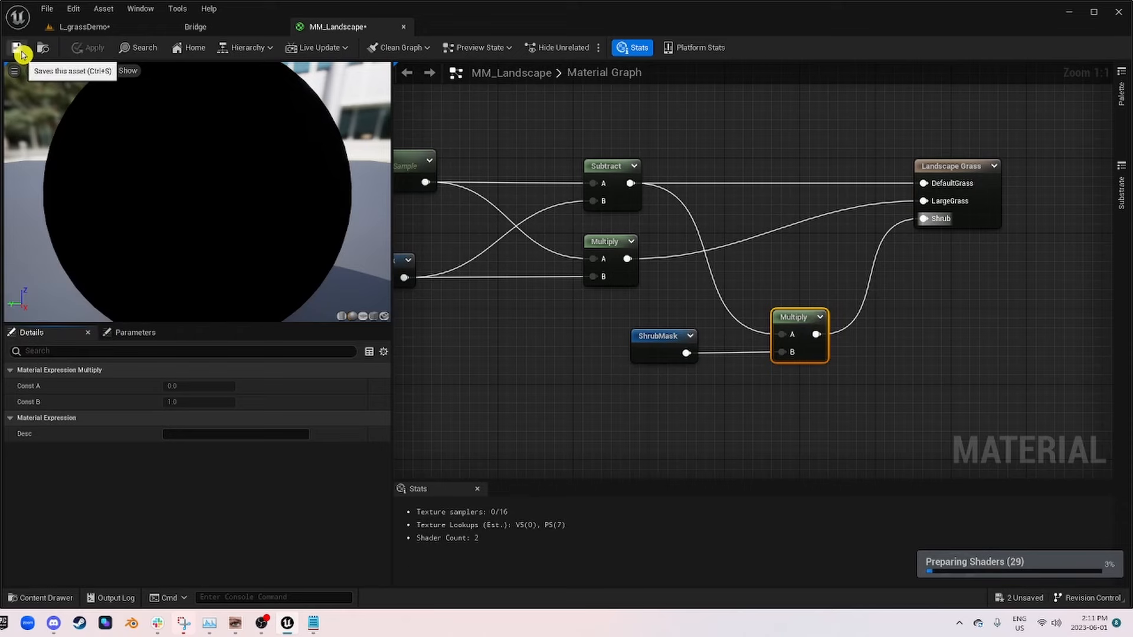
click(17, 48)
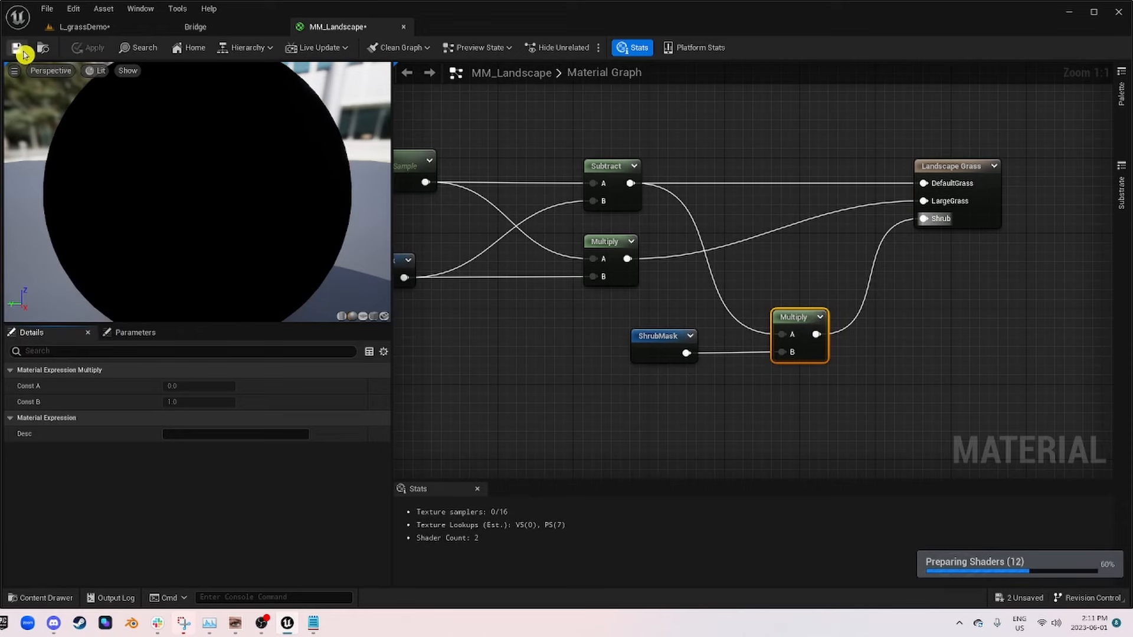
Step: Switch to the L_grassDemo level and examine the shrub distribution on the painted grass around the tree
click(89, 26)
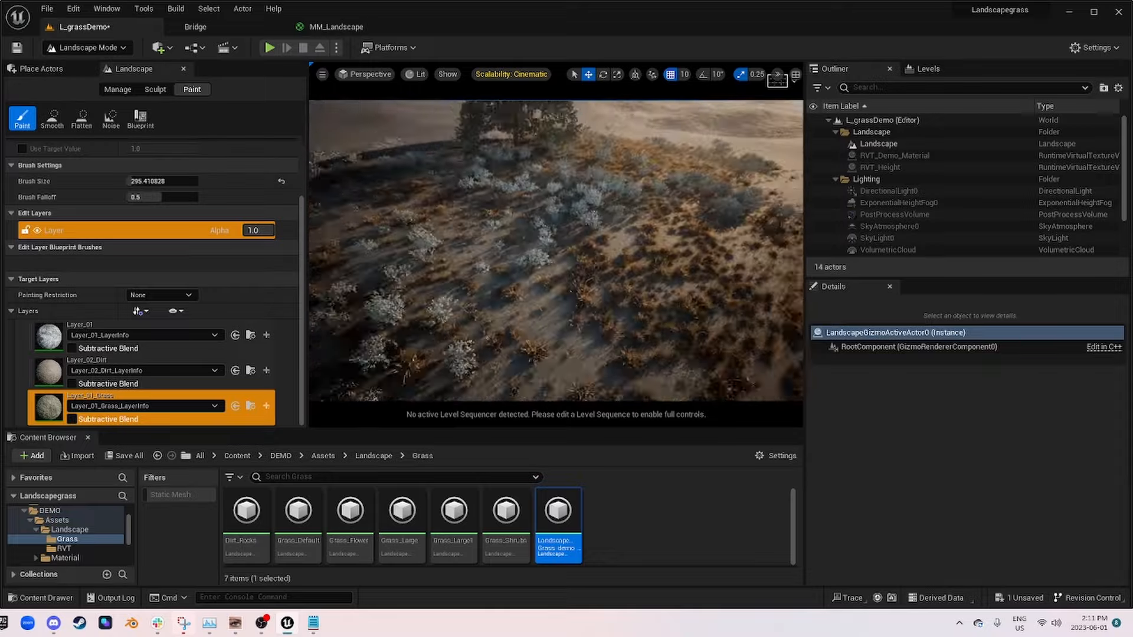
mouse_move(478, 342)
right_down()
mouse_move(481, 301)
mouse_move(457, 307)
mouse_move(479, 342)
right_up()
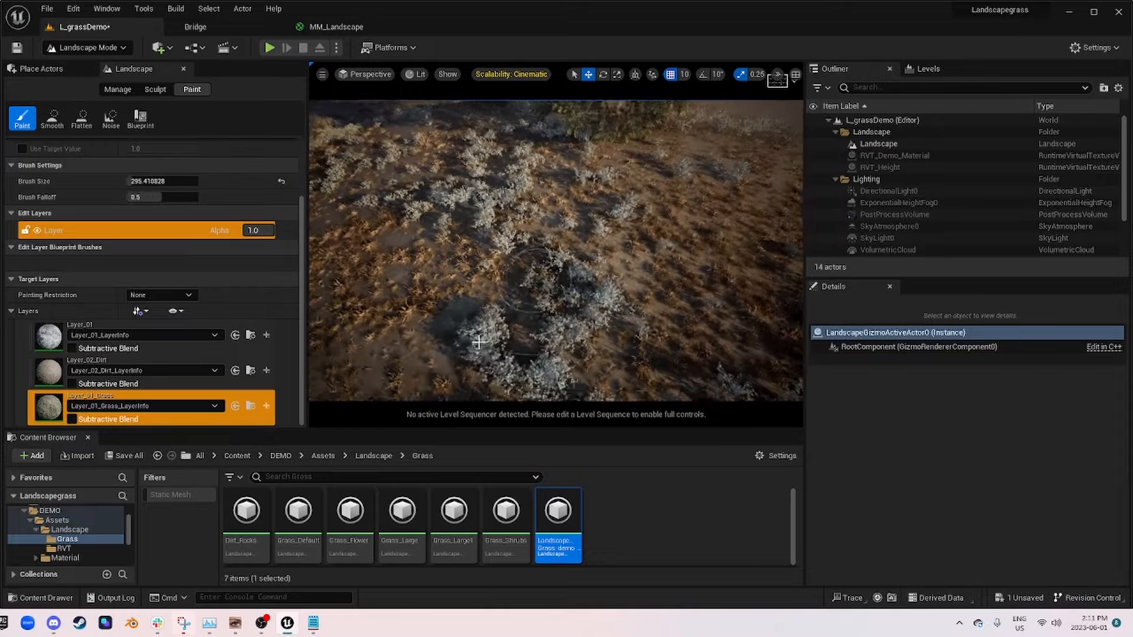
right_drag(596, 342, 607, 278)
key(w)
key(w)
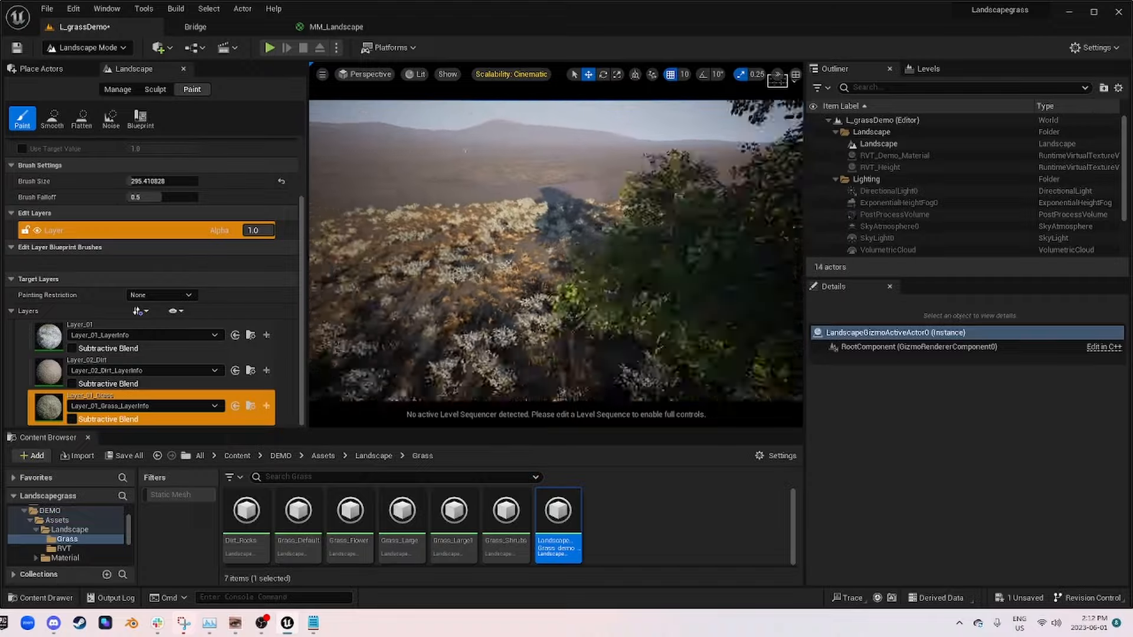
mouse_move(482, 324)
right_down()
mouse_move(508, 366)
mouse_move(482, 324)
right_up()
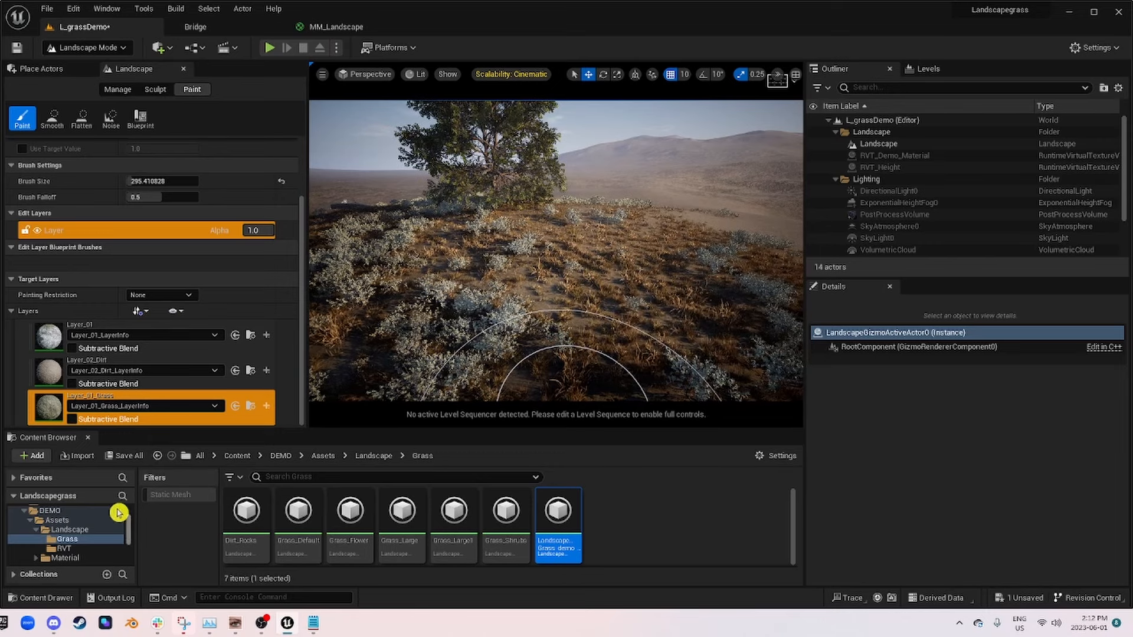
Step: Switch the level editor to Selection Mode and select the Landscape actor
click(78, 49)
click(65, 69)
click(879, 144)
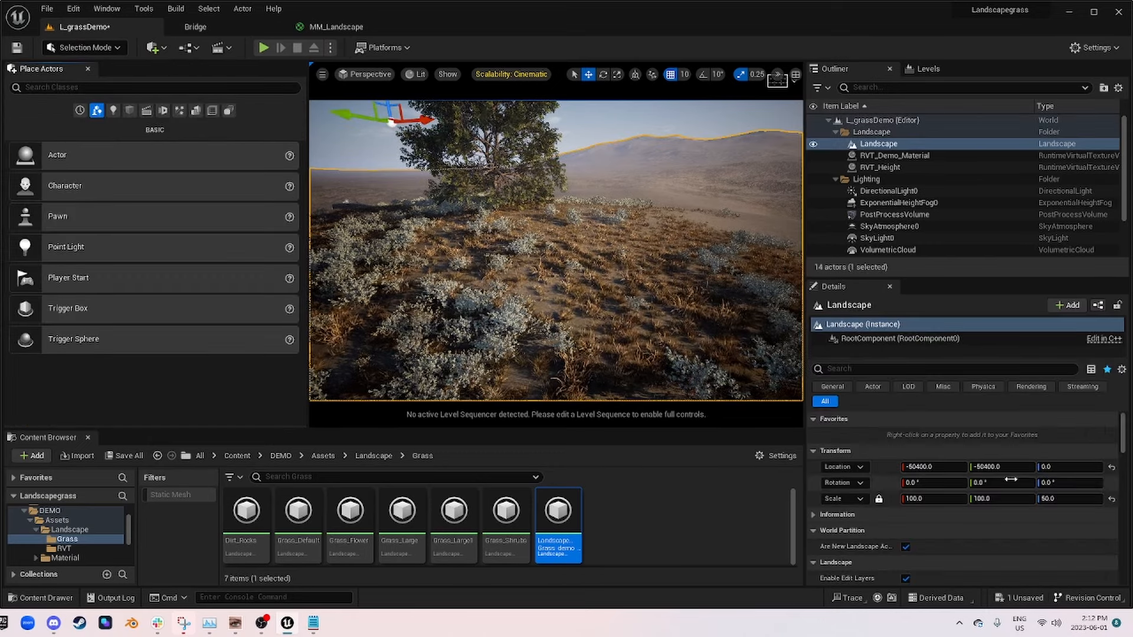
Step: Open the landscape's material instance MM_Landscape_Inst and enable the Shrubs_Strength and Shrubs_Contrast overrides
scroll(1004, 483, down, 3)
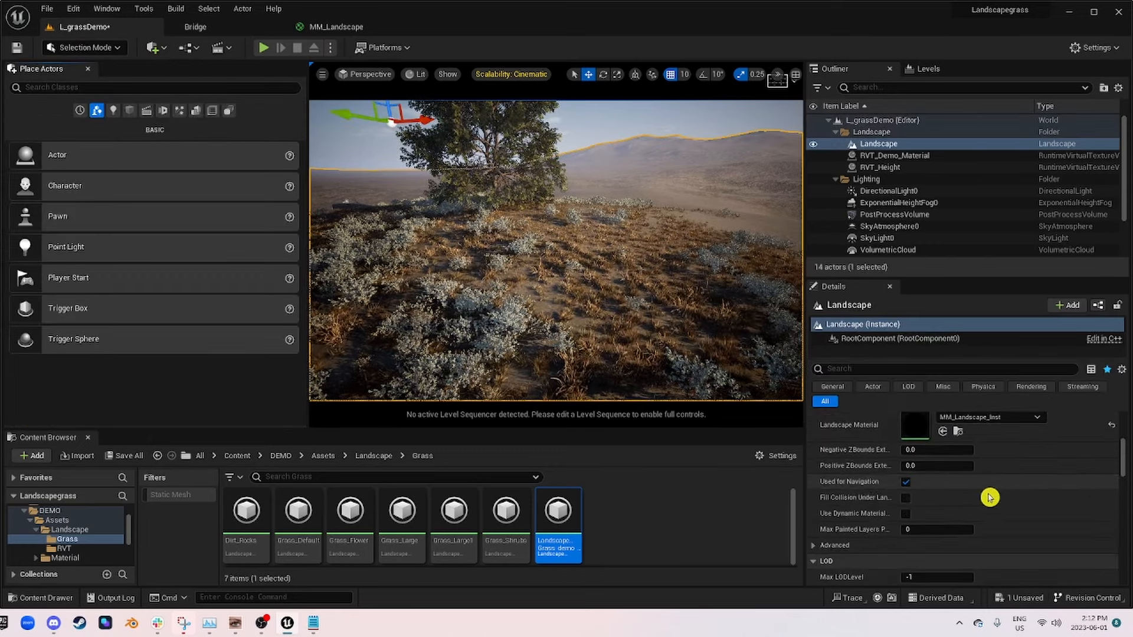
double_click(912, 424)
scroll(862, 405, down, 15)
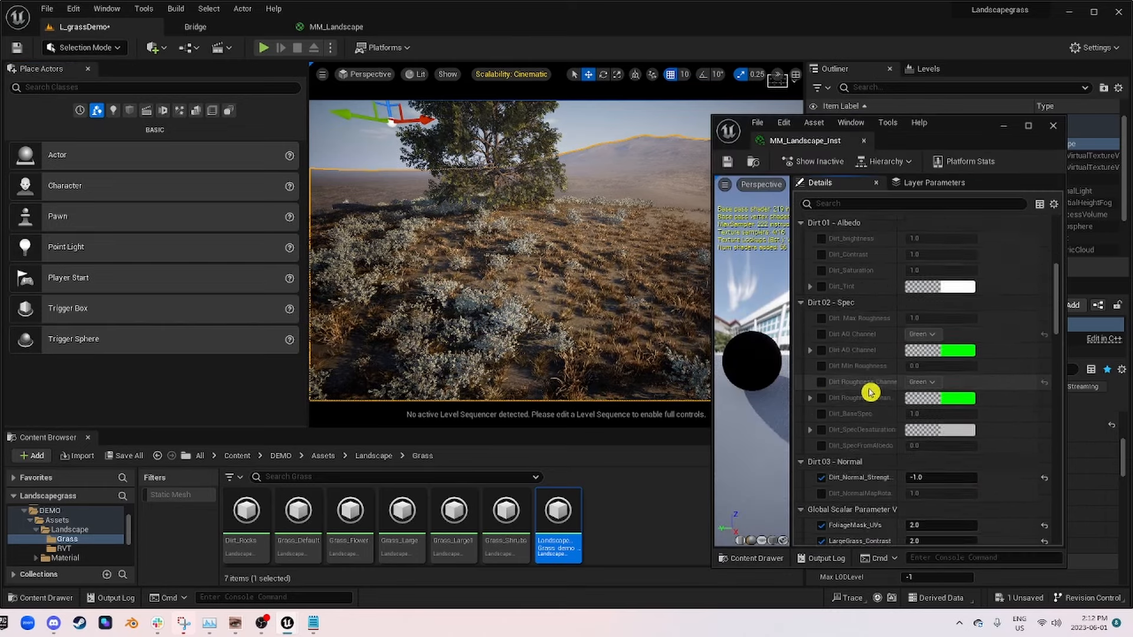
scroll(871, 396, down, 3)
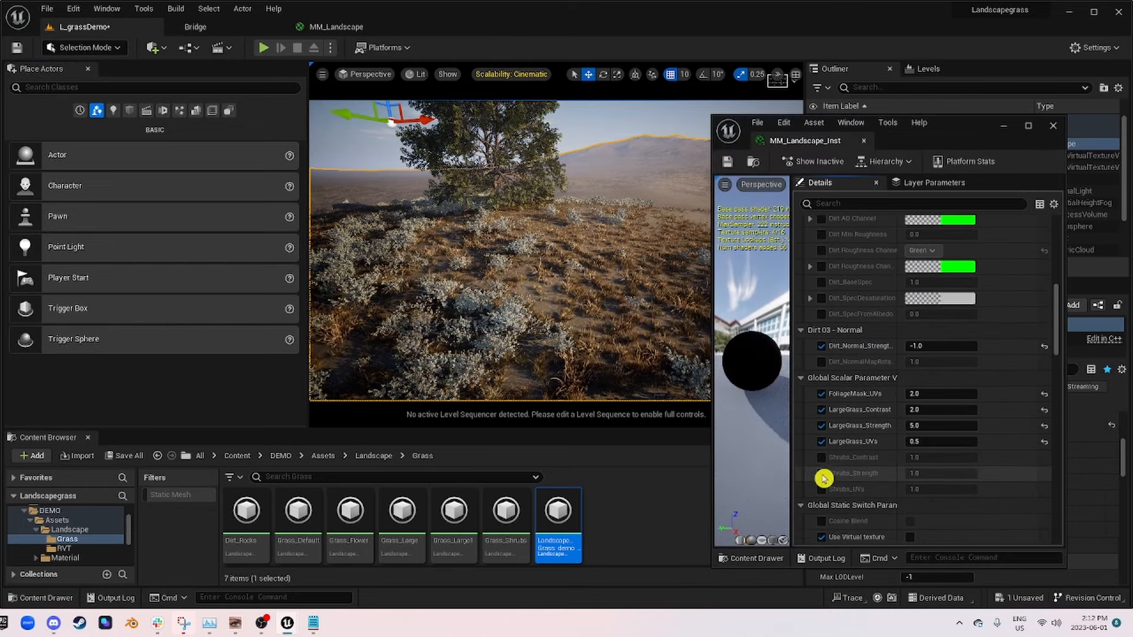
click(821, 473)
click(823, 459)
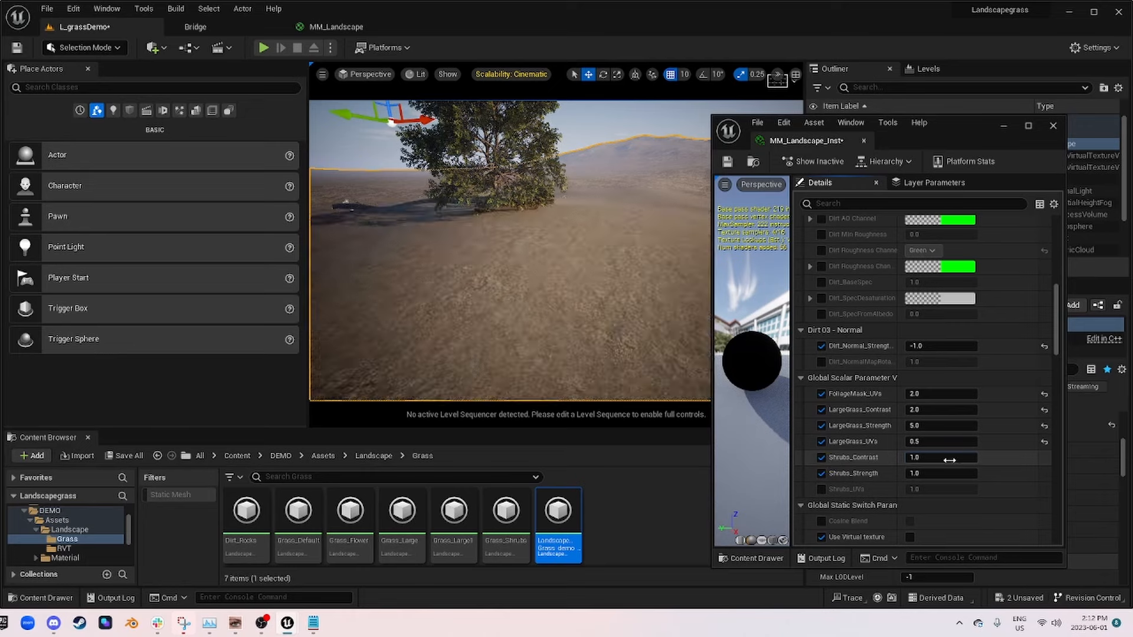
Step: Set Shrubs_Contrast to 2 and check the shrub distribution beside the tree
click(949, 459)
text(2)
key(Return)
right_drag(654, 267, 561, 284)
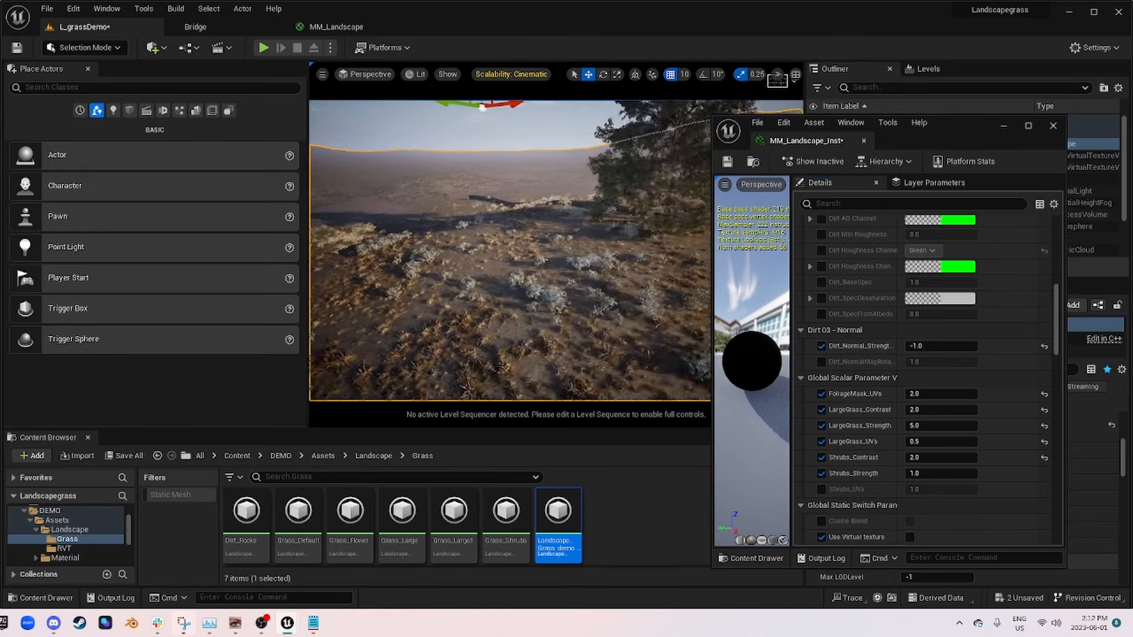
Step: Set Shrubs_Contrast in MM_Landscape_Inst to 3
scroll(848, 486, down, 1)
click(941, 455)
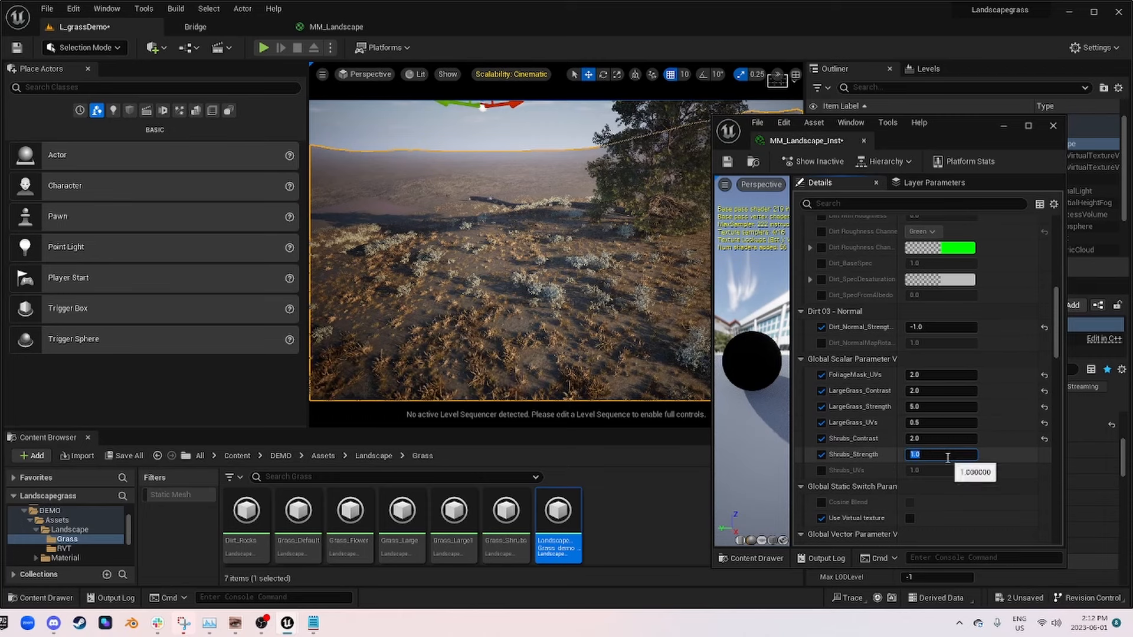
text(3)
key(Return)
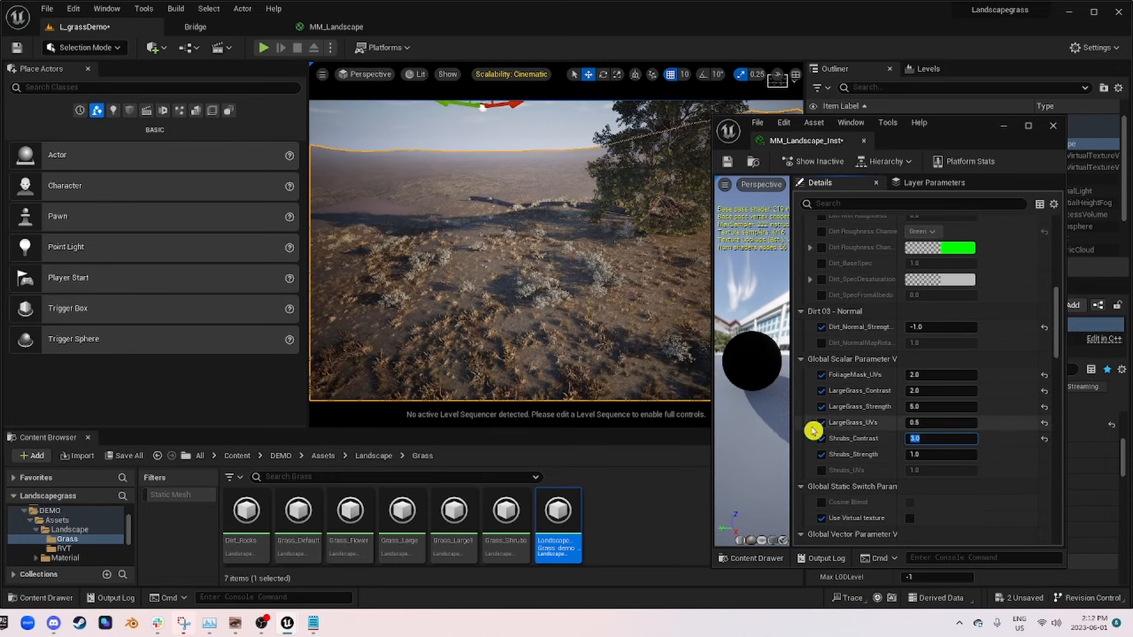
click(932, 454)
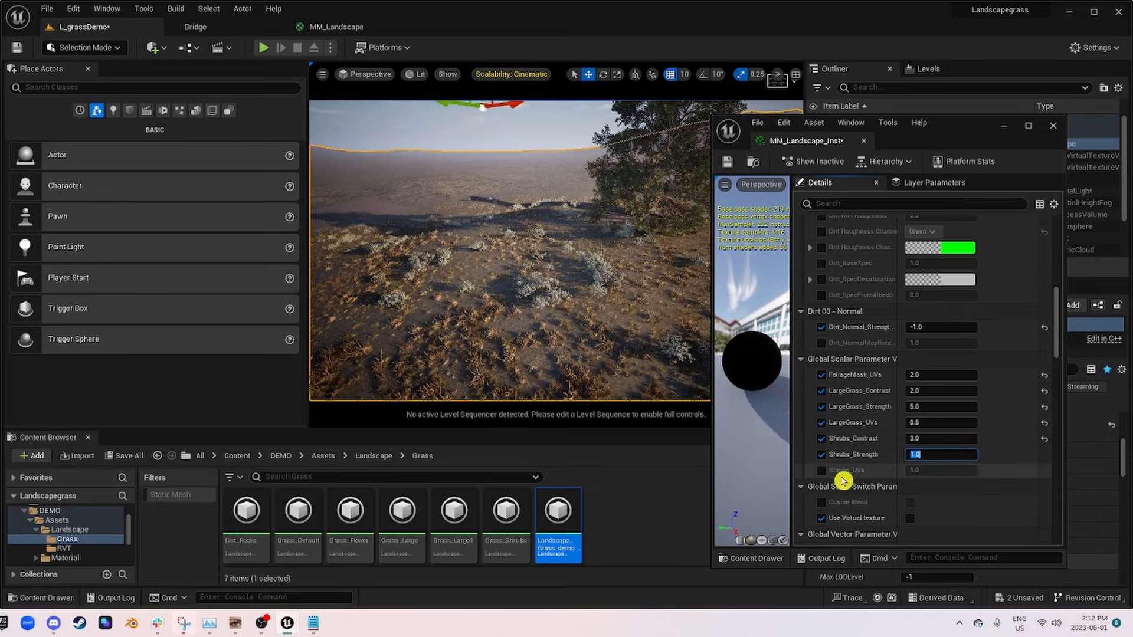
Step: Enable the Shrubs_UVs override and set it to 0.25
click(821, 471)
click(953, 471)
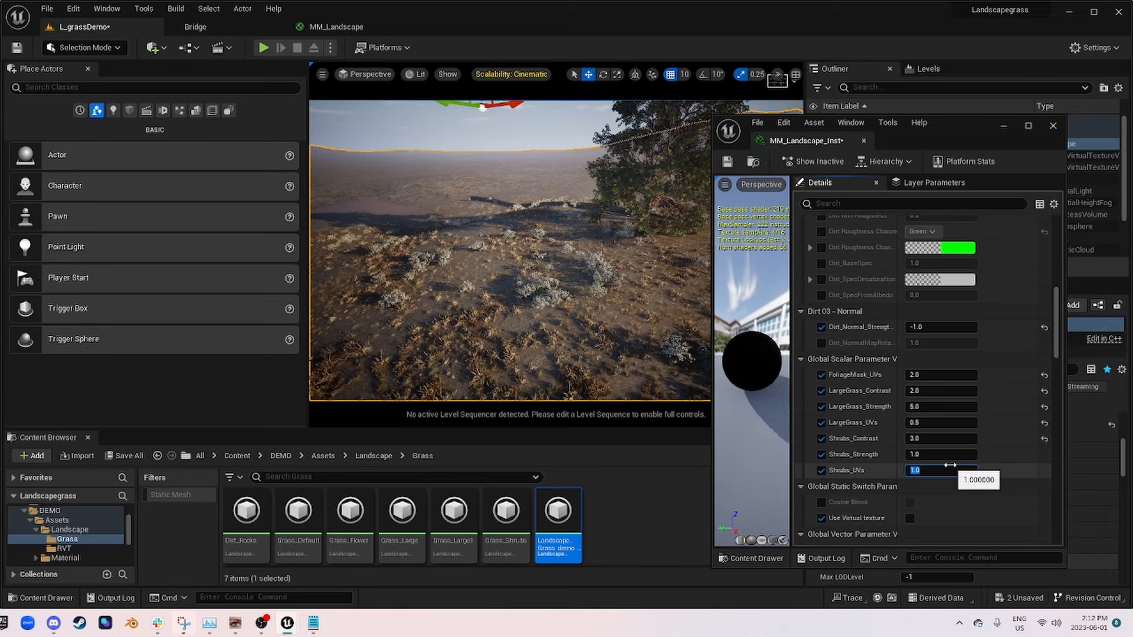
text(0.25)
key(Return)
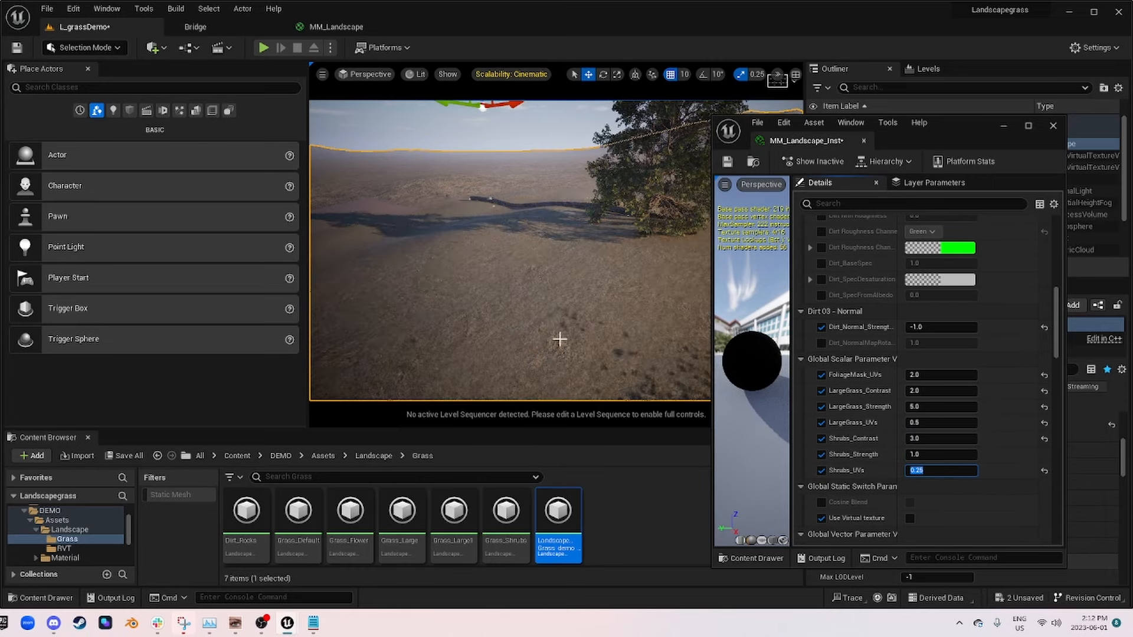
Step: View the level through CineCameraActor0 and set Shrubs_UVs to 0.1
click(366, 71)
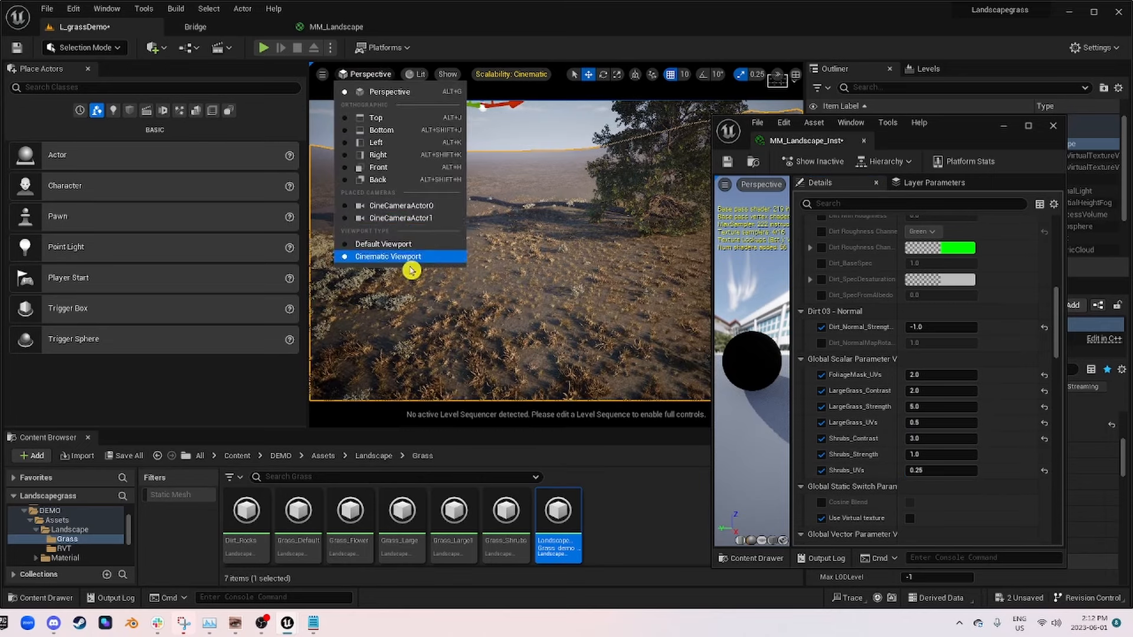
click(405, 212)
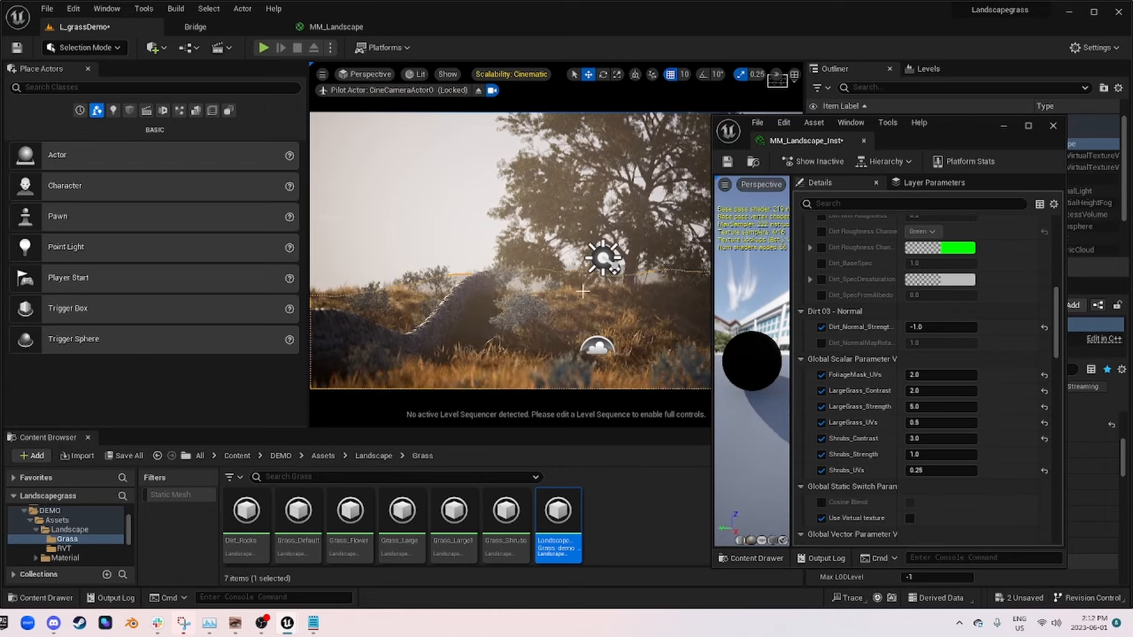
drag(941, 136, 1038, 164)
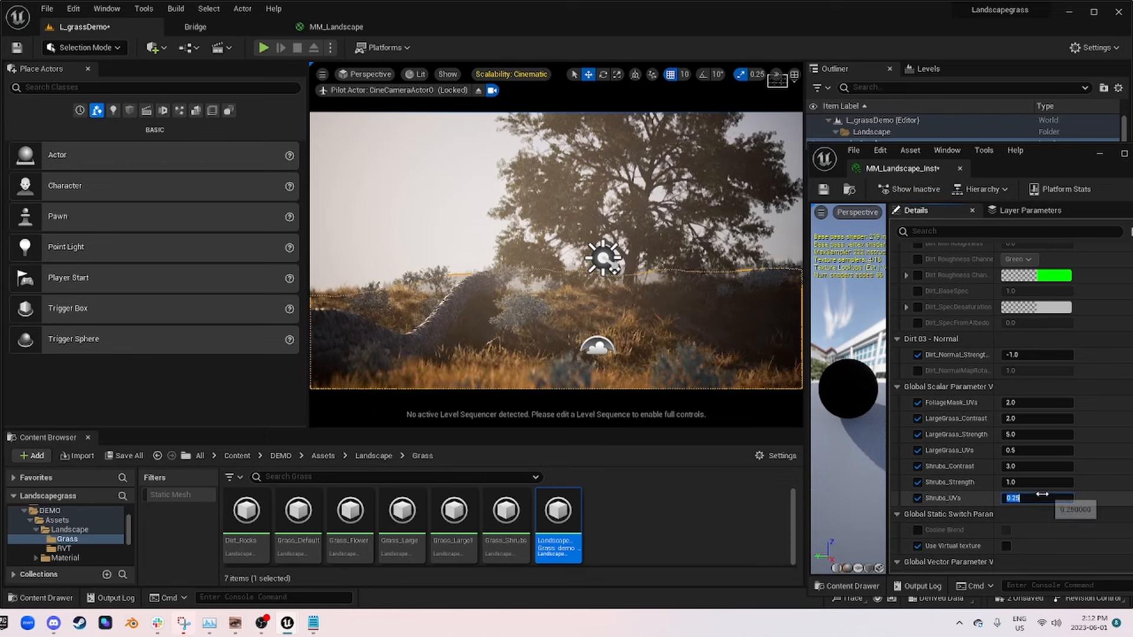
key(Return)
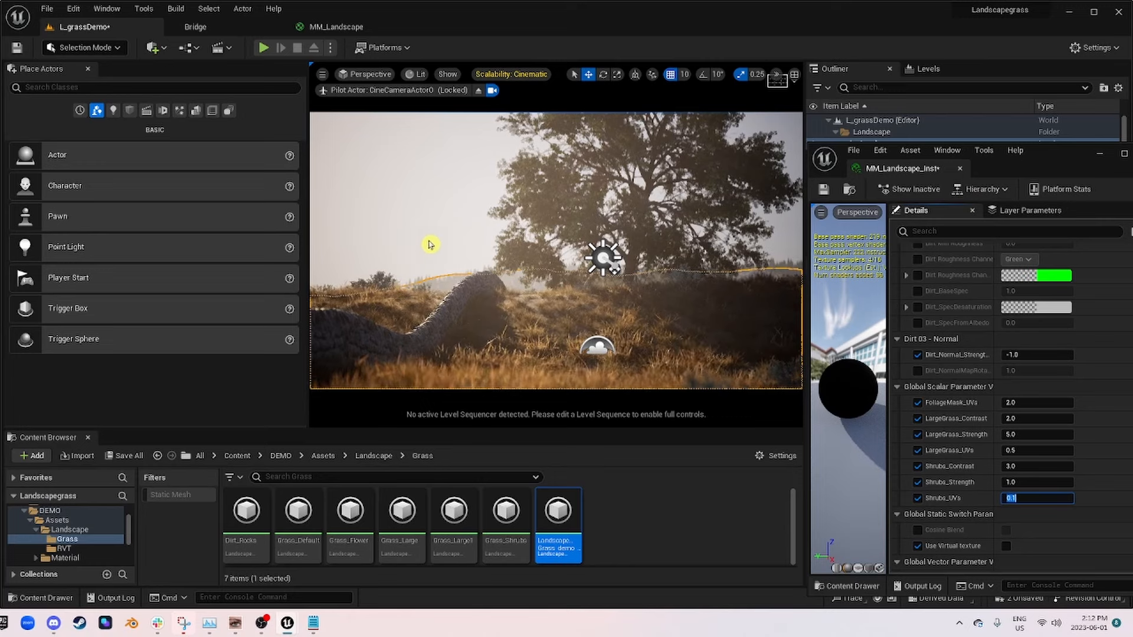
Step: Switch the viewport to game view, uncover the Landscape details and save MM_Landscape_Inst
key(g)
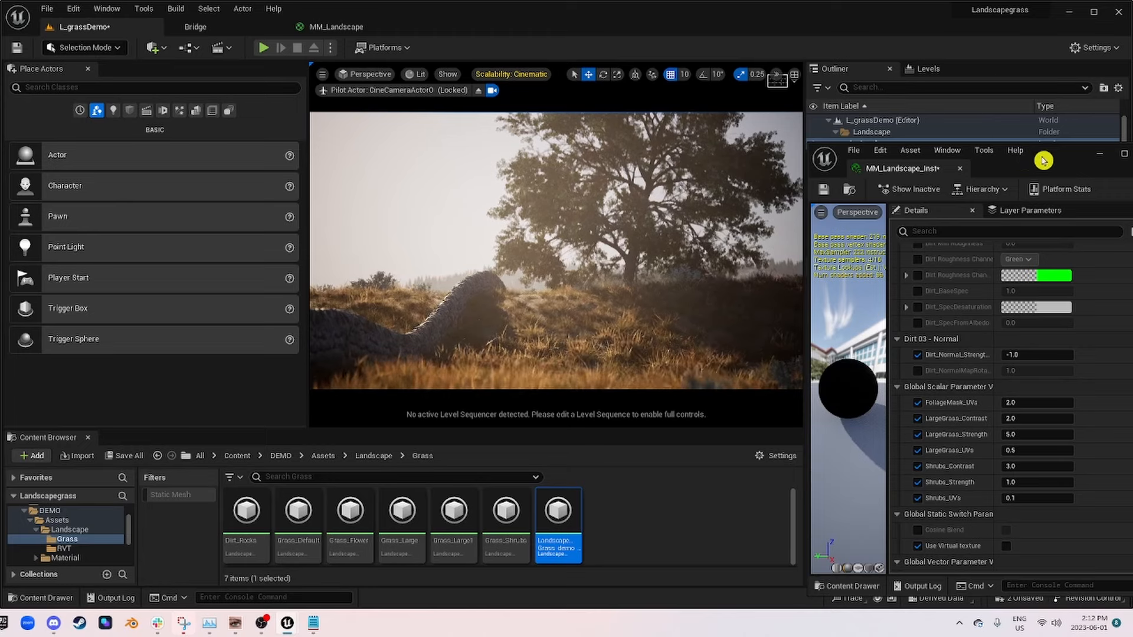
drag(1054, 159, 276, 128)
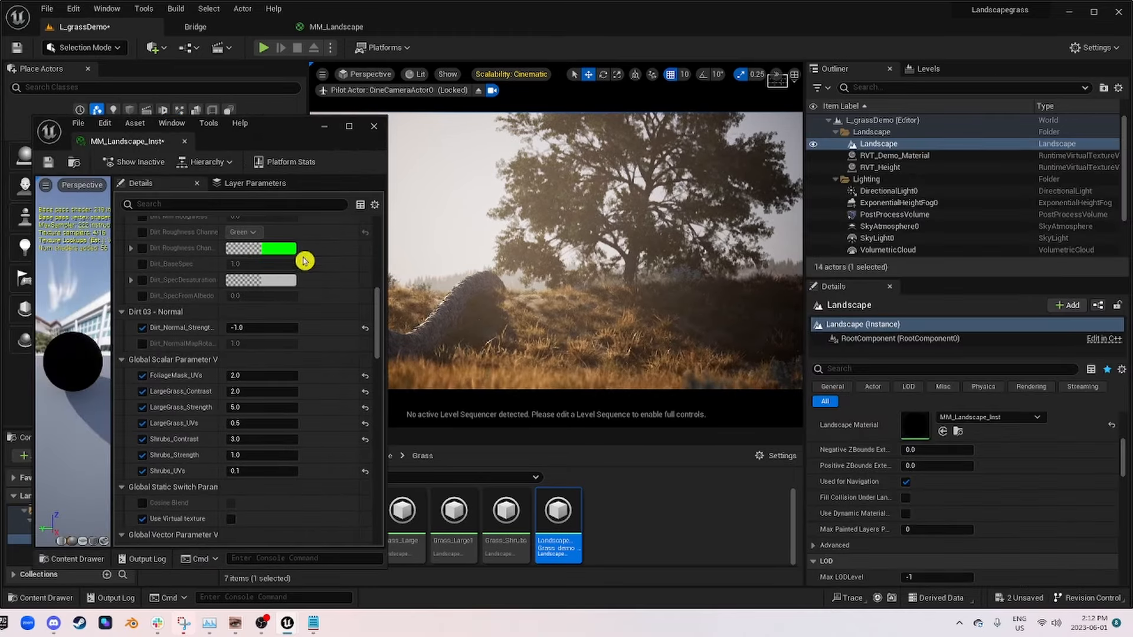
click(142, 520)
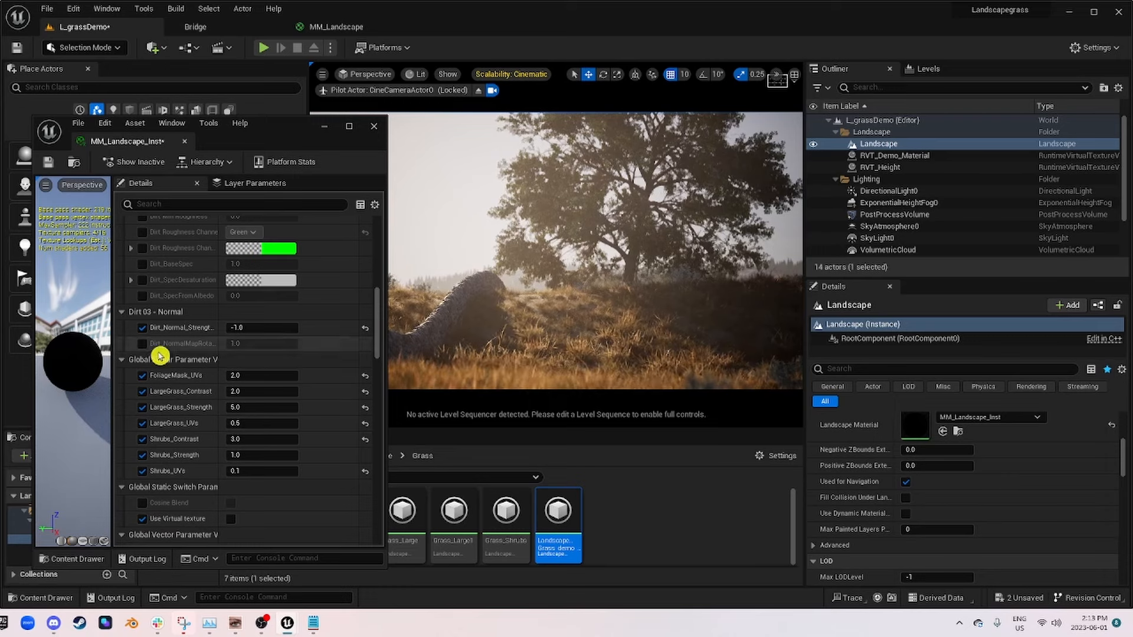
click(48, 162)
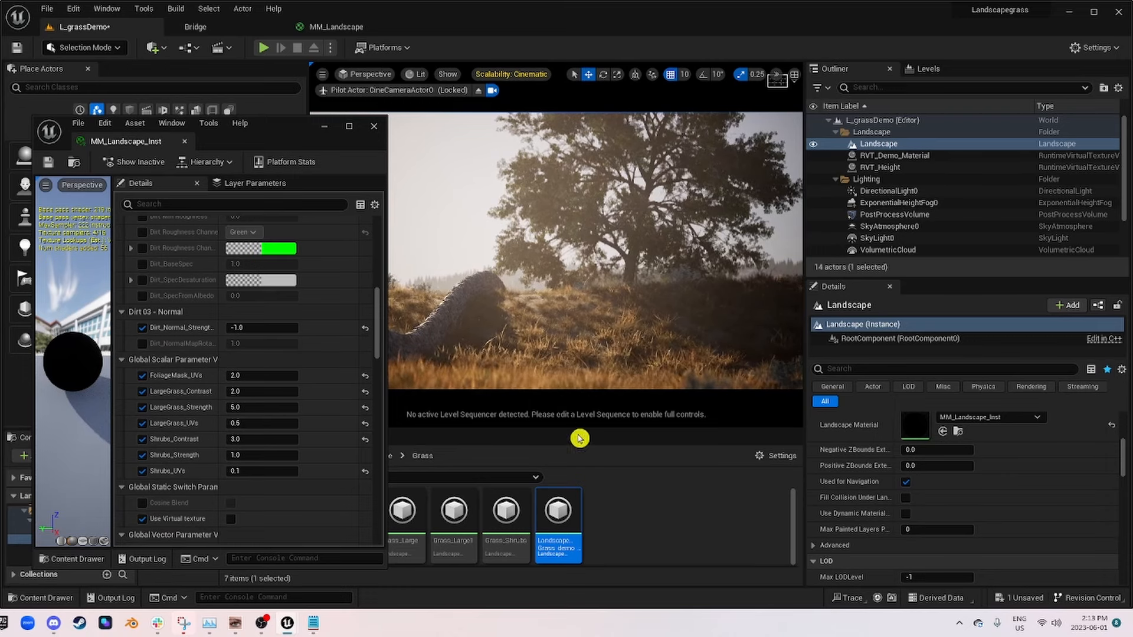
Step: Try a Shrubs_Strength of 2 in the camera view and set it back to 1
click(257, 455)
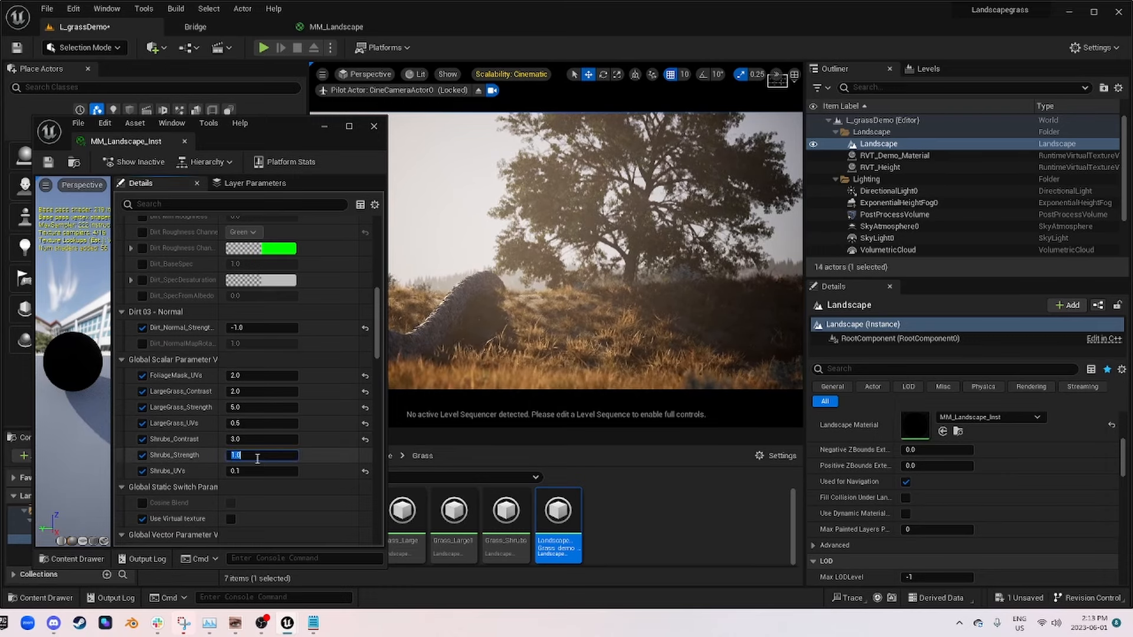
text(2)
key(Return)
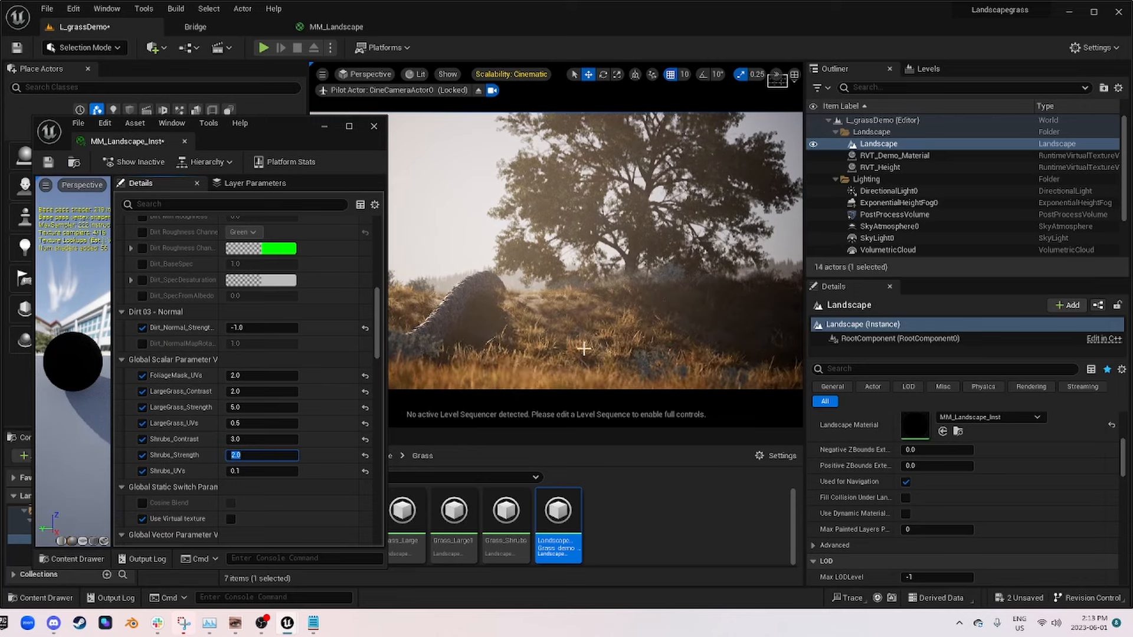
text(1)
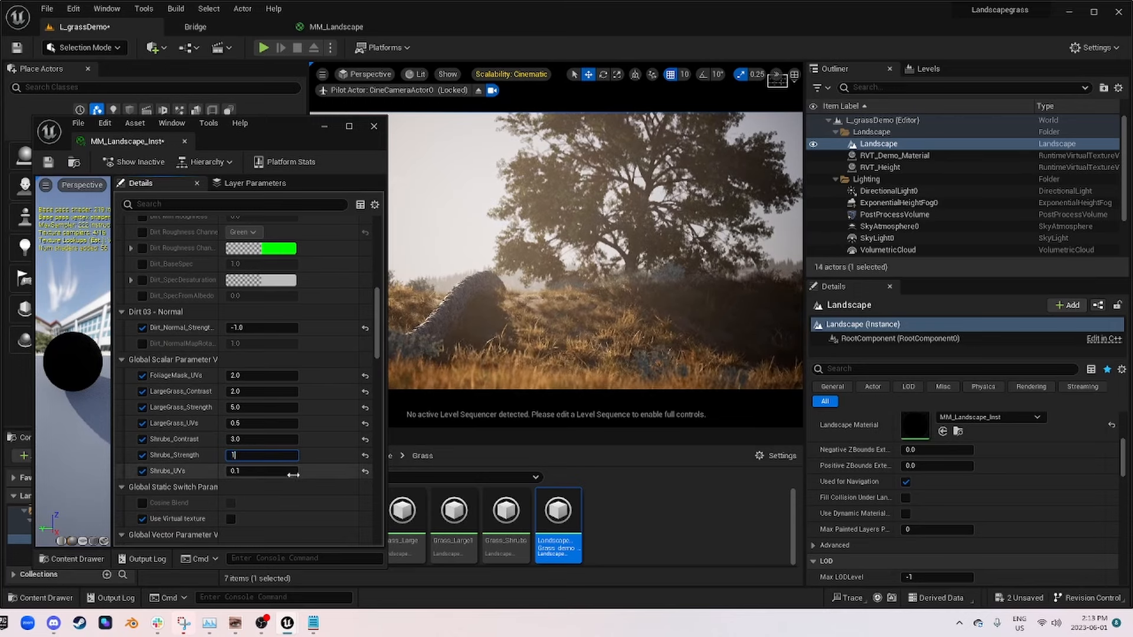
key(Return)
Step: Save and close MM_Landscape_Inst, and stop piloting CineCameraActor0 to view the landscape freely
click(48, 160)
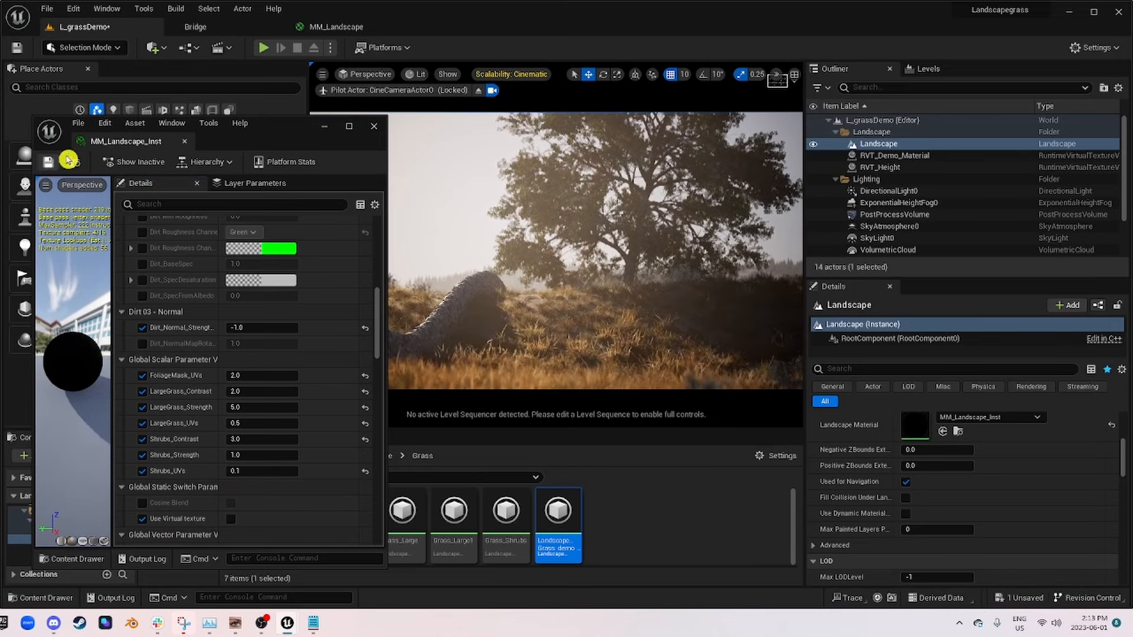
click(379, 127)
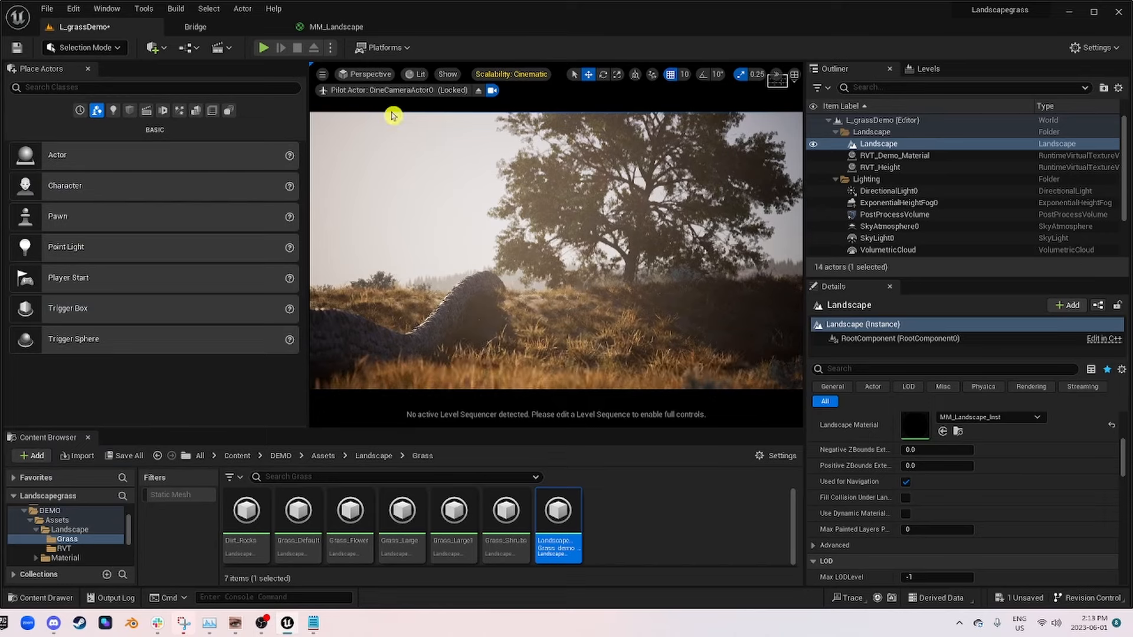
click(482, 94)
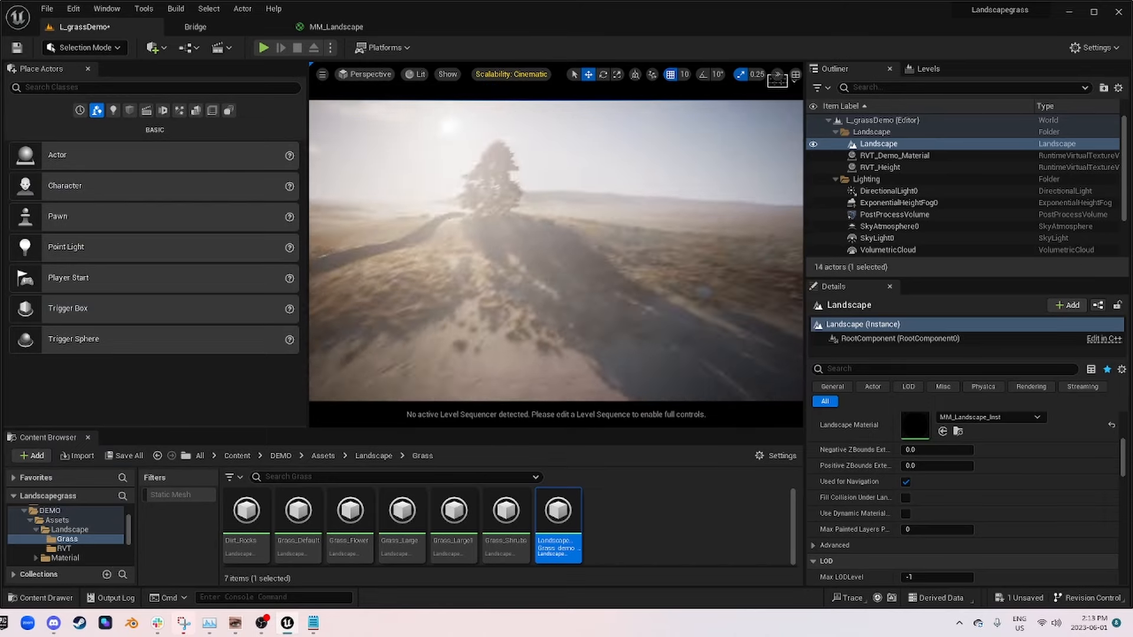
right_drag(556, 250, 446, 285)
Step: Switch to the MM_Landscape material graph and move the Landscape Grass node farther from the mask nodes
click(324, 26)
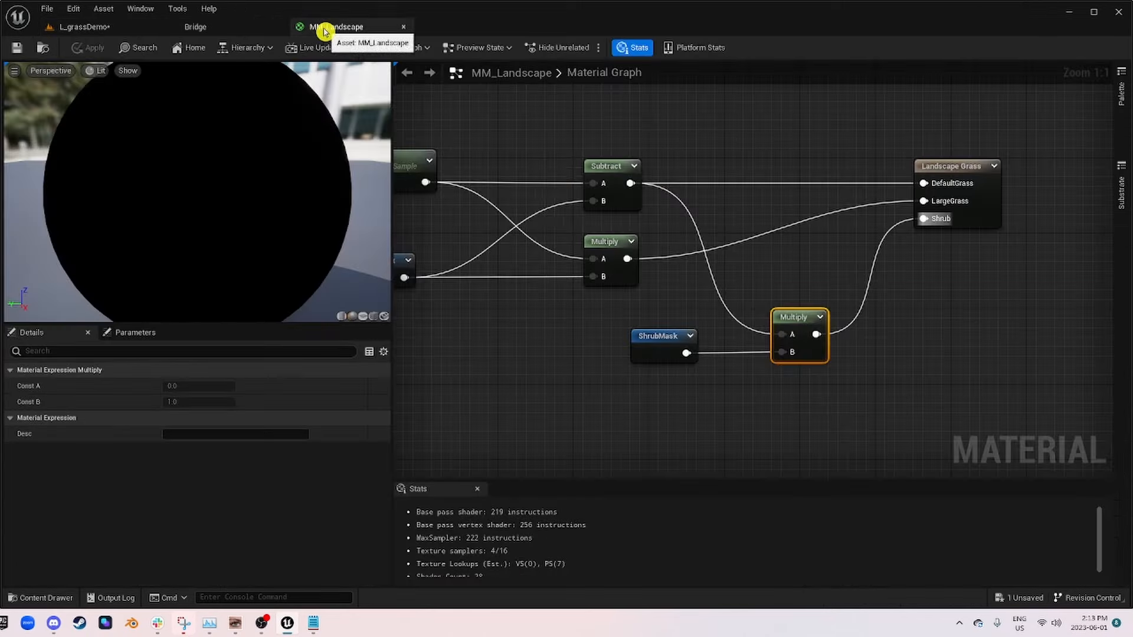
click(980, 206)
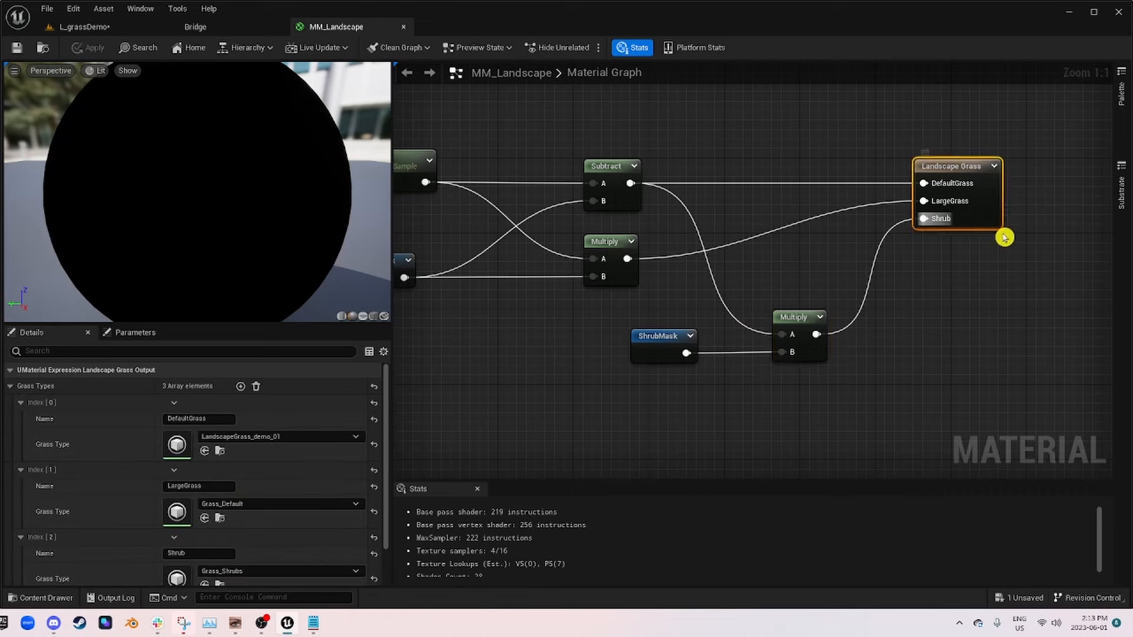
right_drag(1002, 236, 857, 233)
drag(812, 164, 1019, 166)
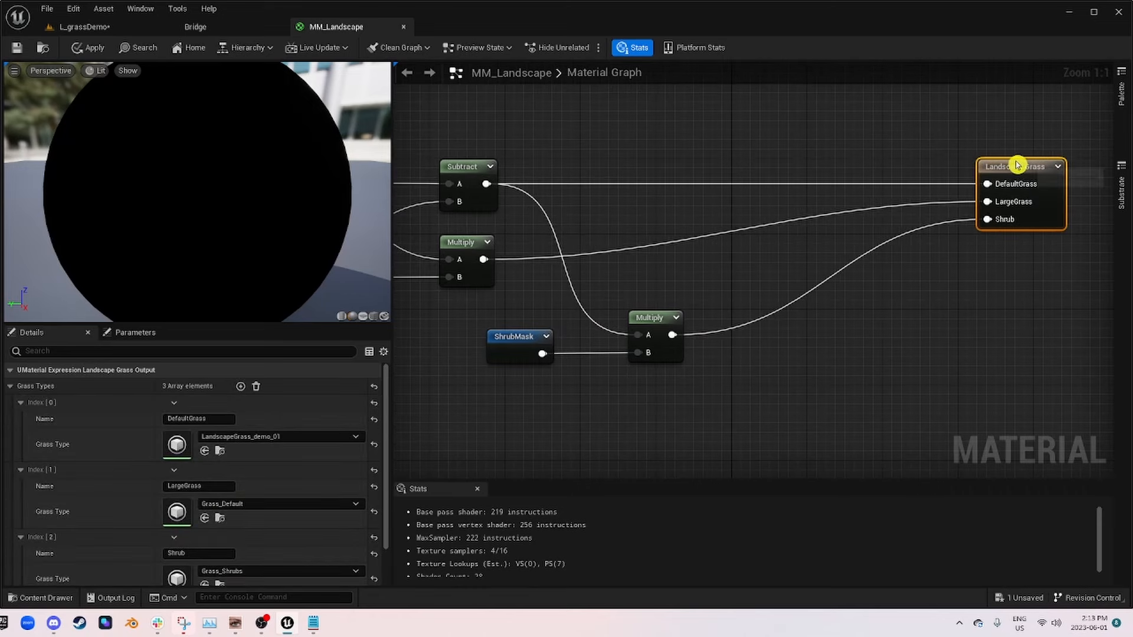
Step: Add a fourth grass type named Rocks to the Landscape Grass output and assign it Dirt_Rocks
click(21, 403)
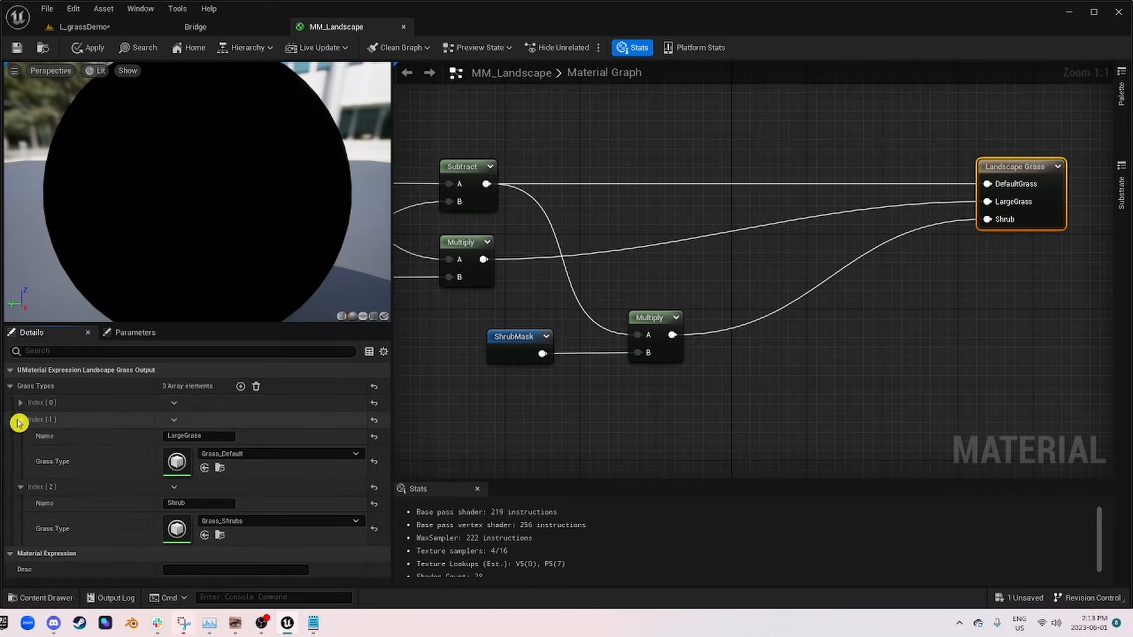
click(20, 420)
click(21, 437)
click(240, 386)
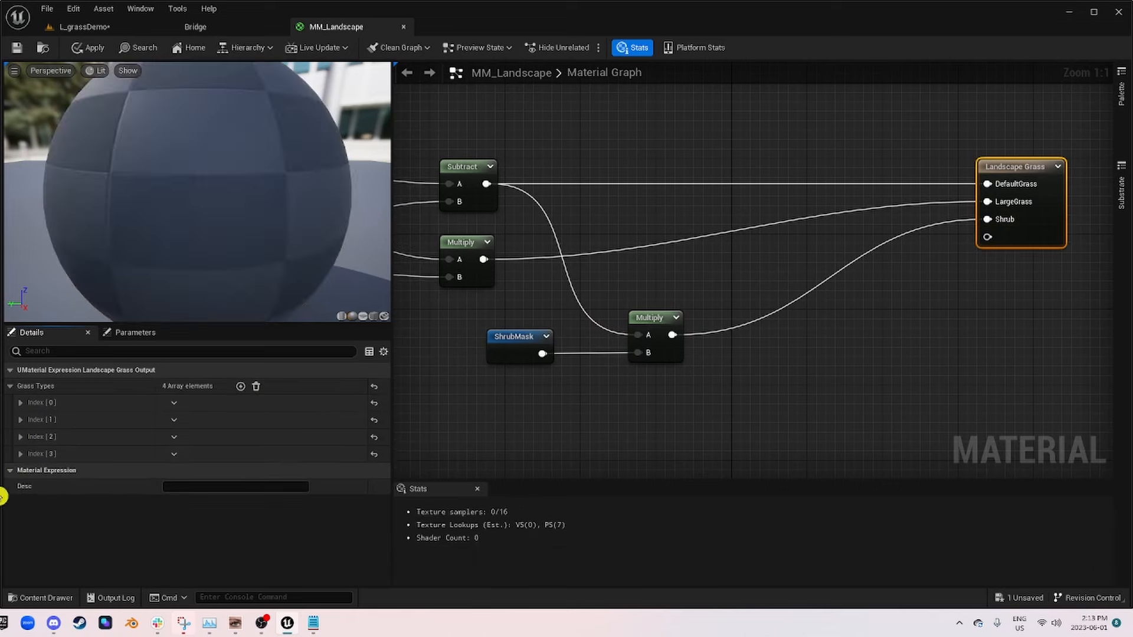
click(21, 454)
drag(197, 471, 121, 474)
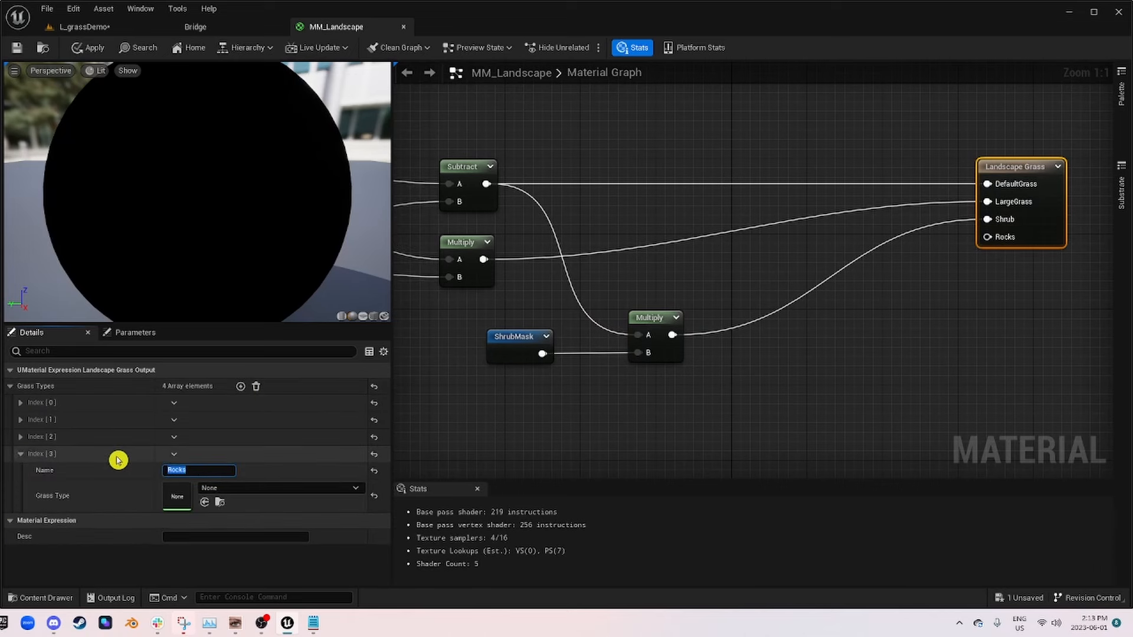
click(230, 490)
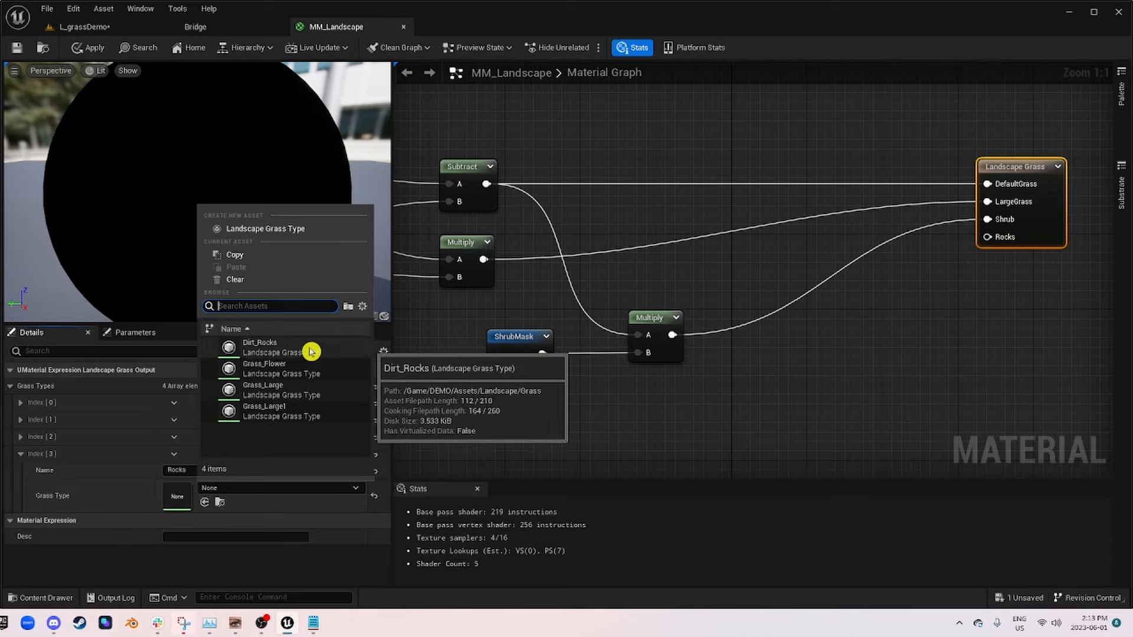
click(254, 349)
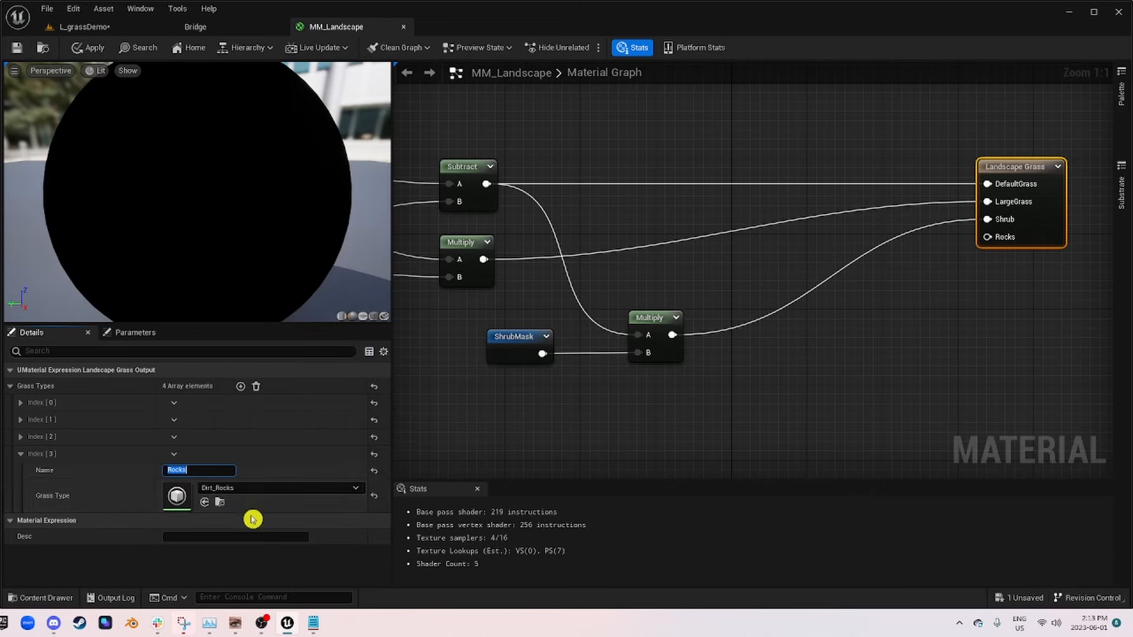
Step: Duplicate the Layer_01_Grass landscape layer sample and place the copy near the Landscape Grass node
right_drag(845, 422, 1108, 444)
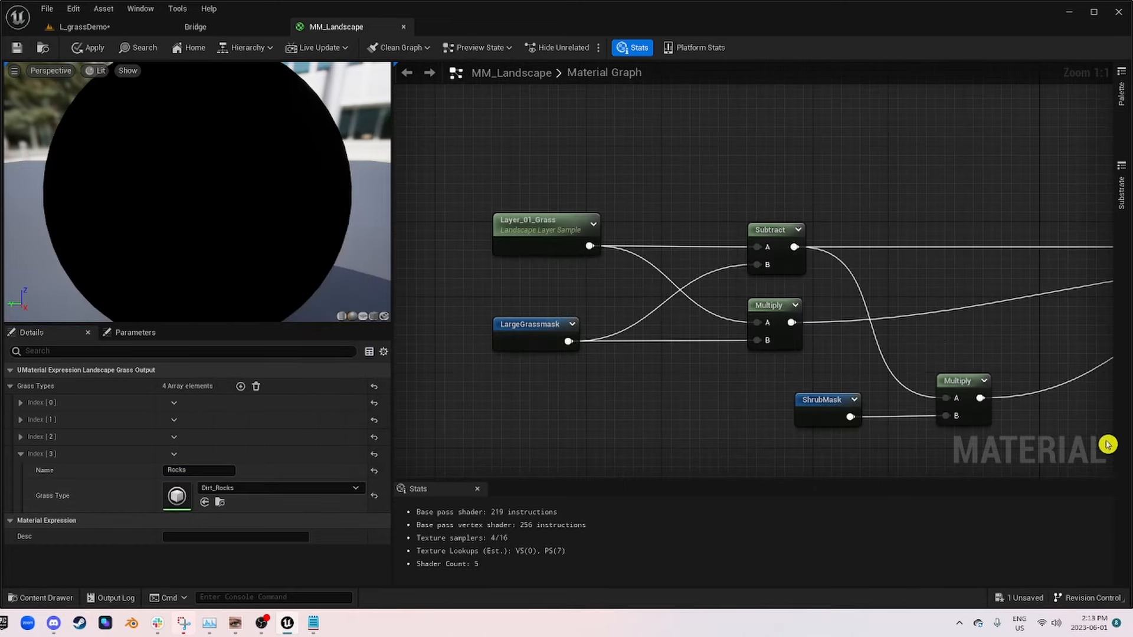
scroll(763, 261, down, 1)
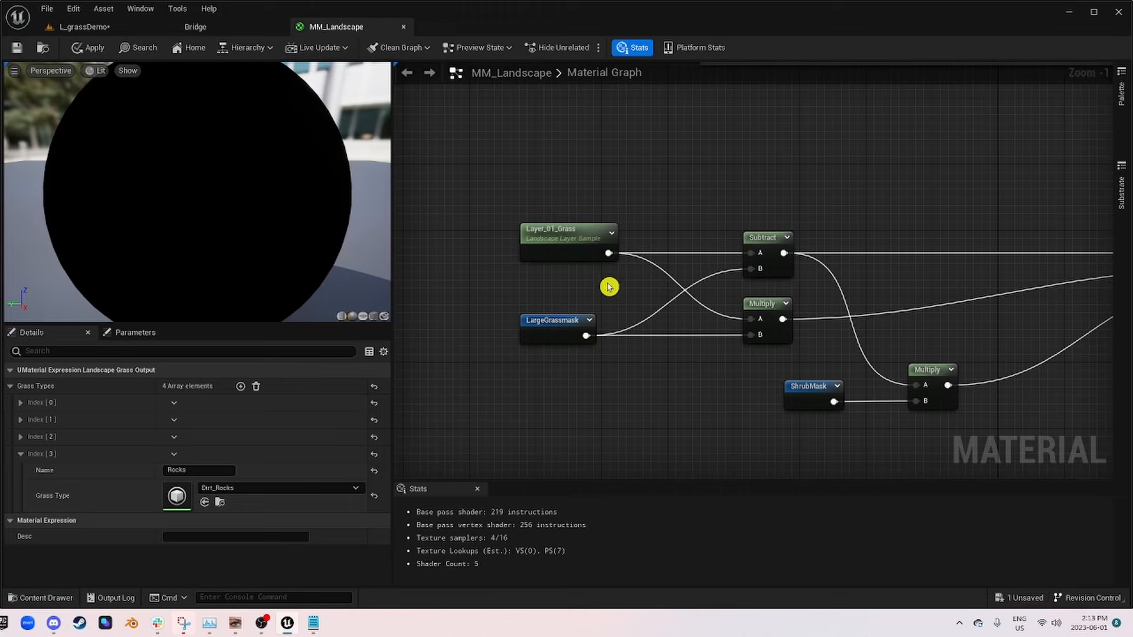
click(581, 252)
right_drag(723, 355, 644, 325)
click(583, 298)
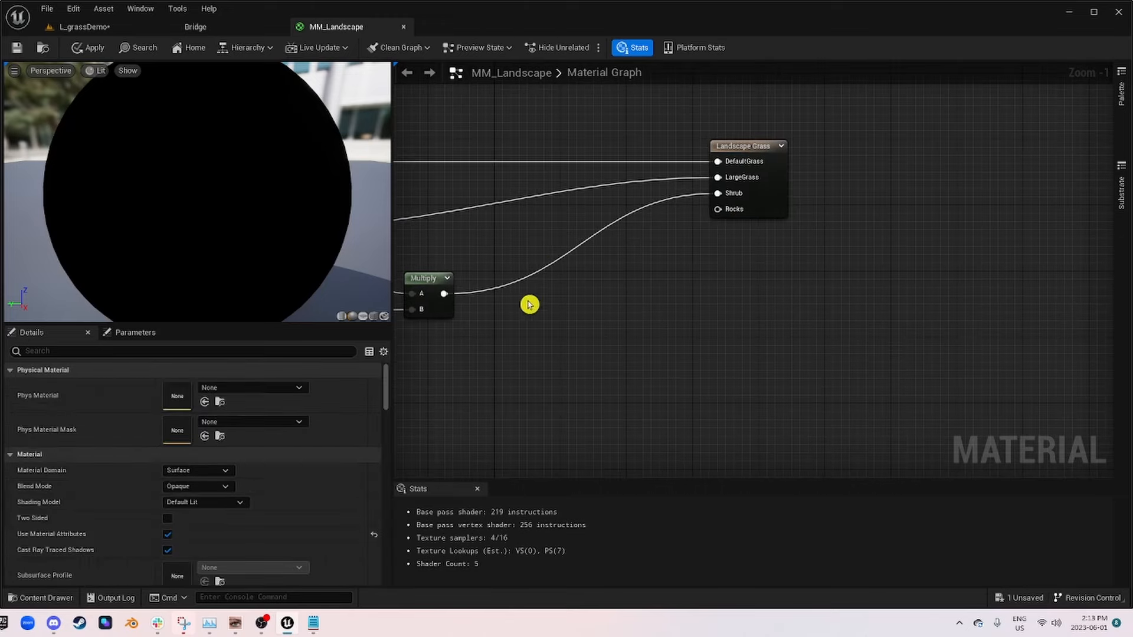
key(ctrl+v)
Step: Copy the layer name Layer_02_Dirt from the third layer of the Landscape Layer Blend node
right_drag(461, 164, 753, 451)
scroll(754, 358, up, 1)
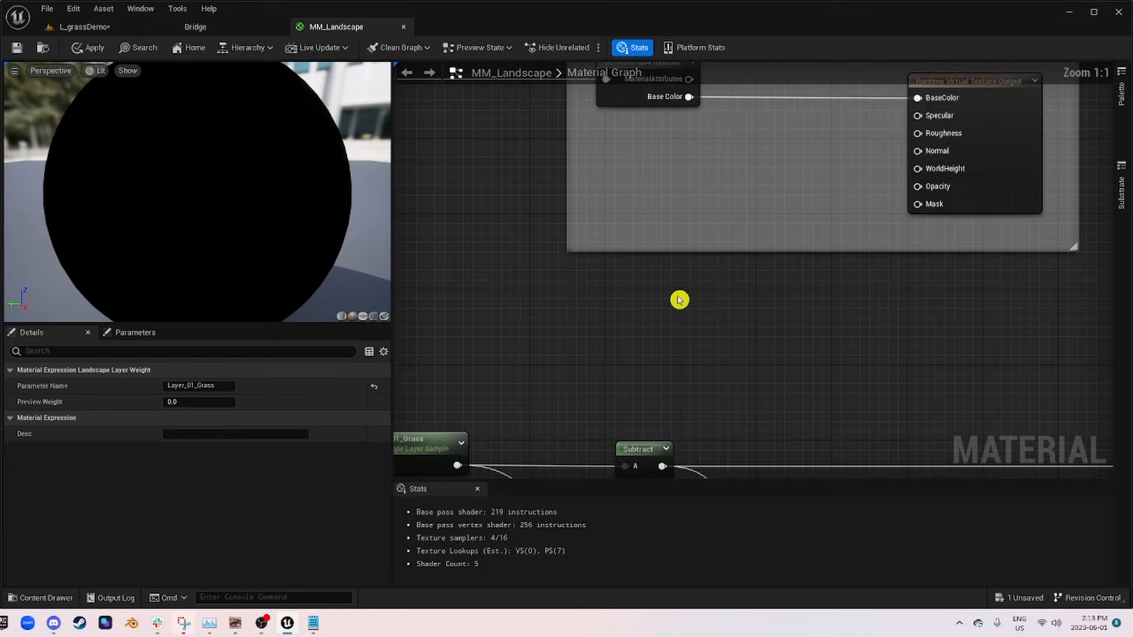
right_drag(649, 254, 942, 465)
click(541, 282)
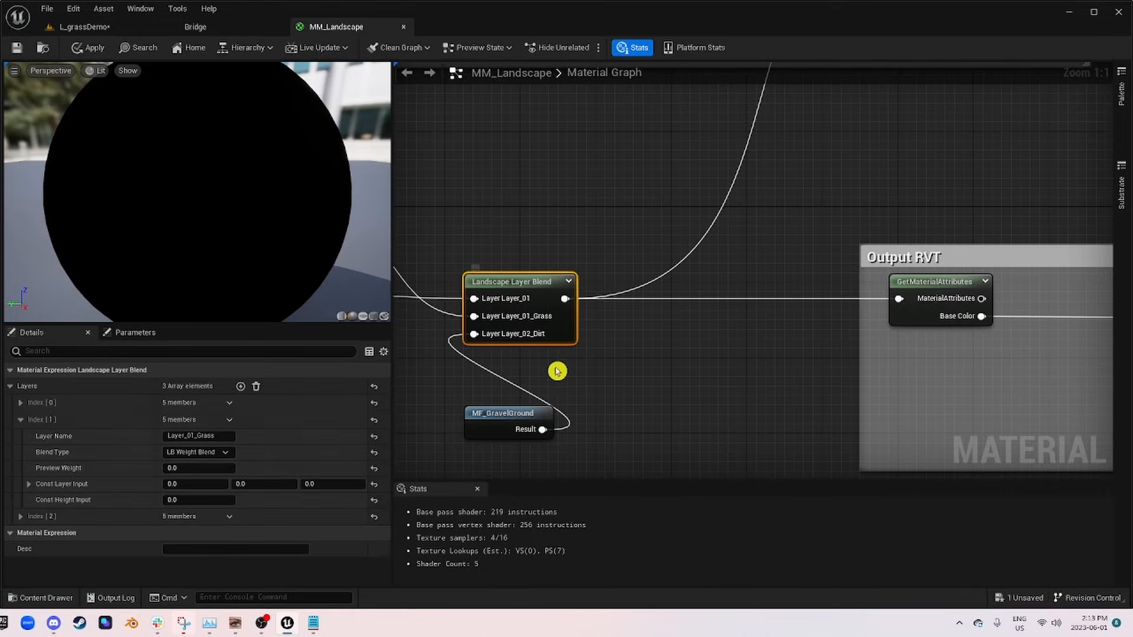
click(19, 518)
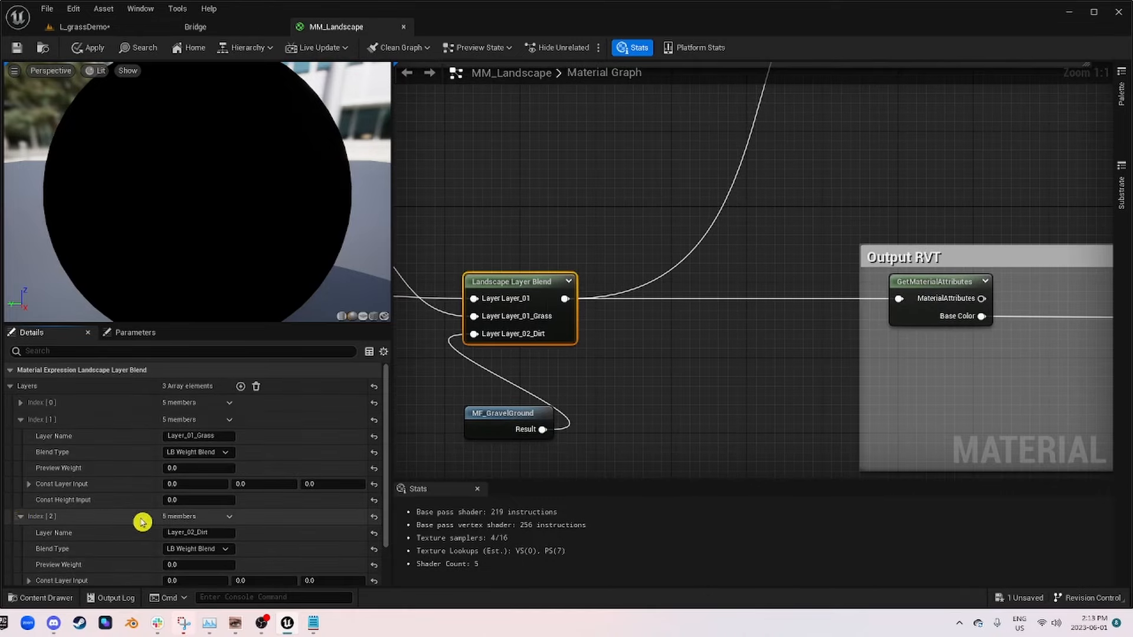
scroll(144, 521, down, 2)
click(218, 481)
scroll(640, 458, down, 2)
Step: Move the duplicated layer sample below the shrub Multiply node and set its parameter name to Layer_02_Dirt
right_drag(649, 441, 501, 131)
right_drag(742, 308, 477, 192)
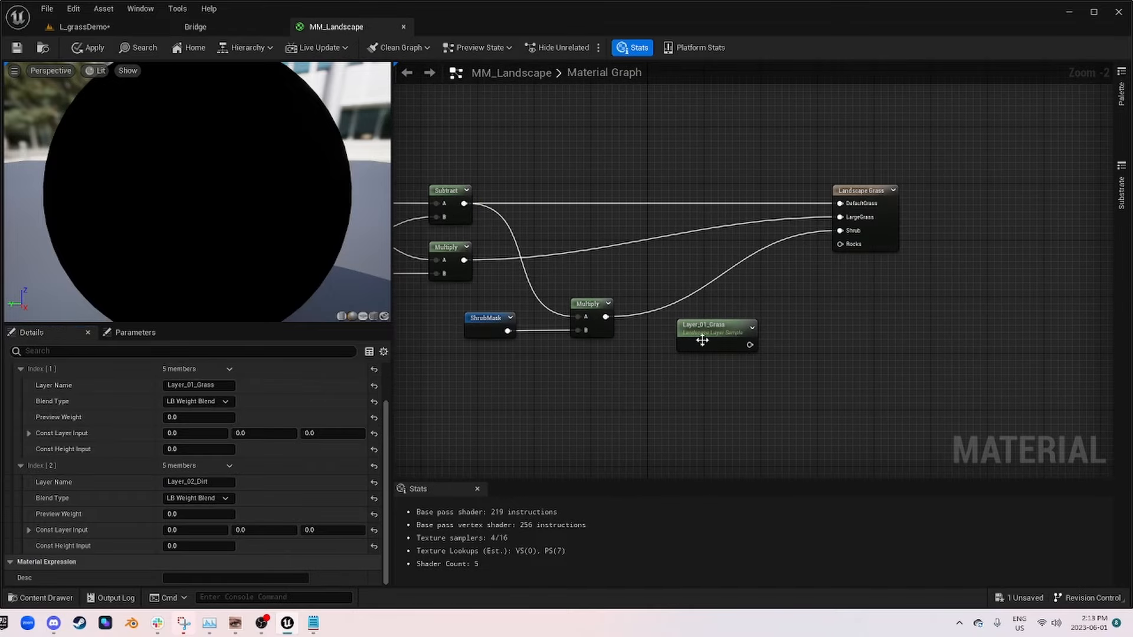
drag(717, 335, 672, 412)
click(736, 413)
scroll(729, 347, up, 2)
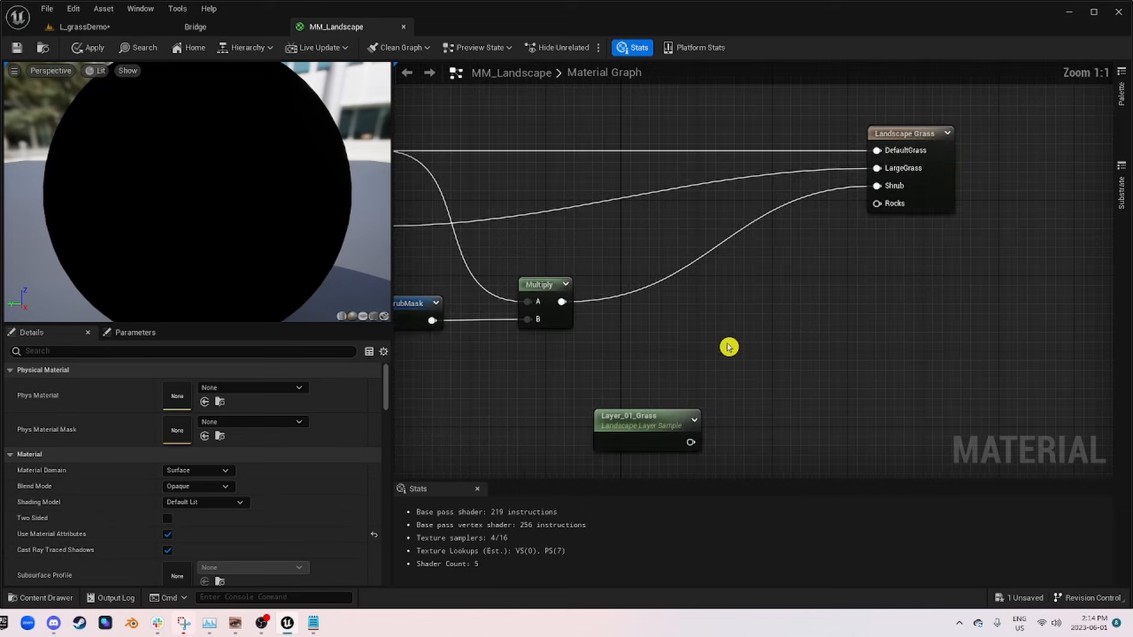
click(615, 433)
click(168, 386)
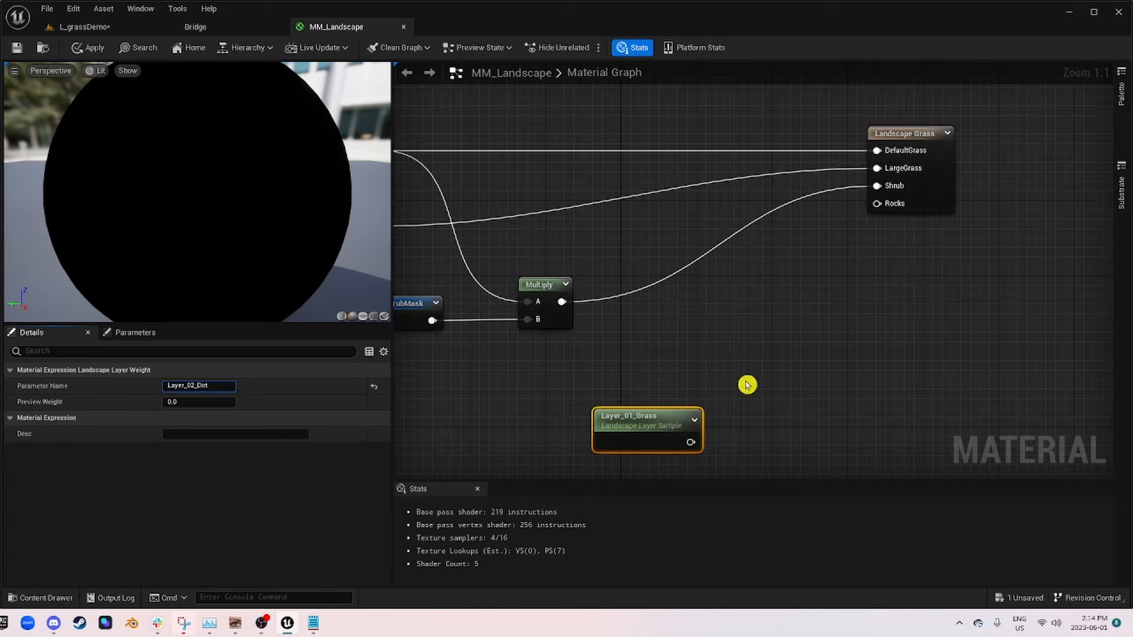
Step: Connect the Layer_02_Dirt sample to the Rocks input of Landscape Grass, and save the material before returning to the L_grassDemo level
drag(684, 442, 878, 203)
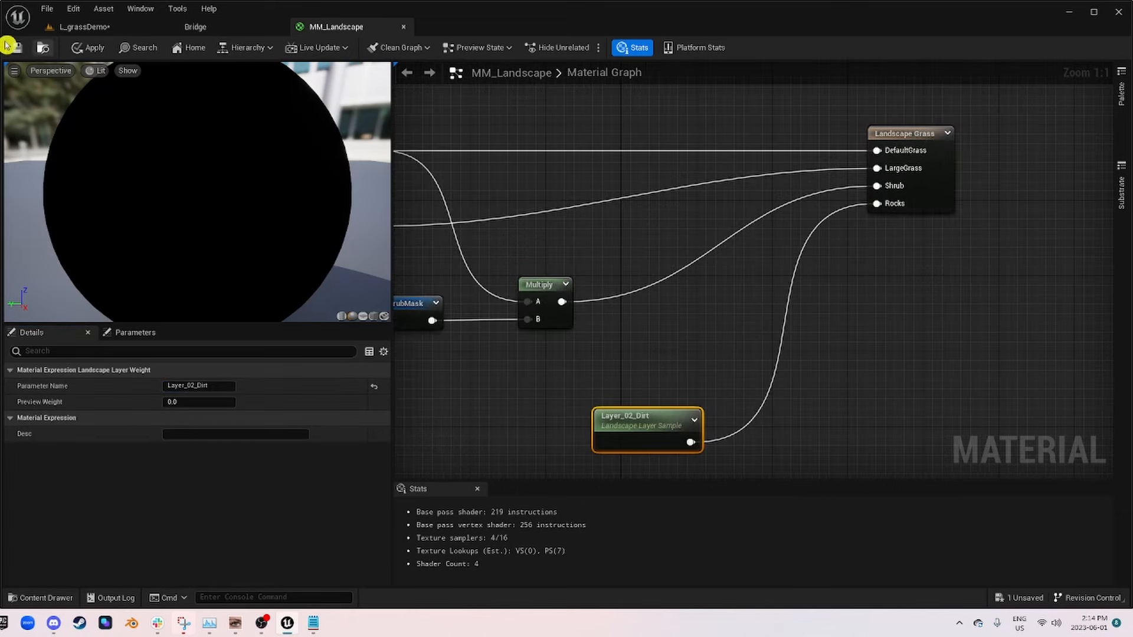
click(22, 48)
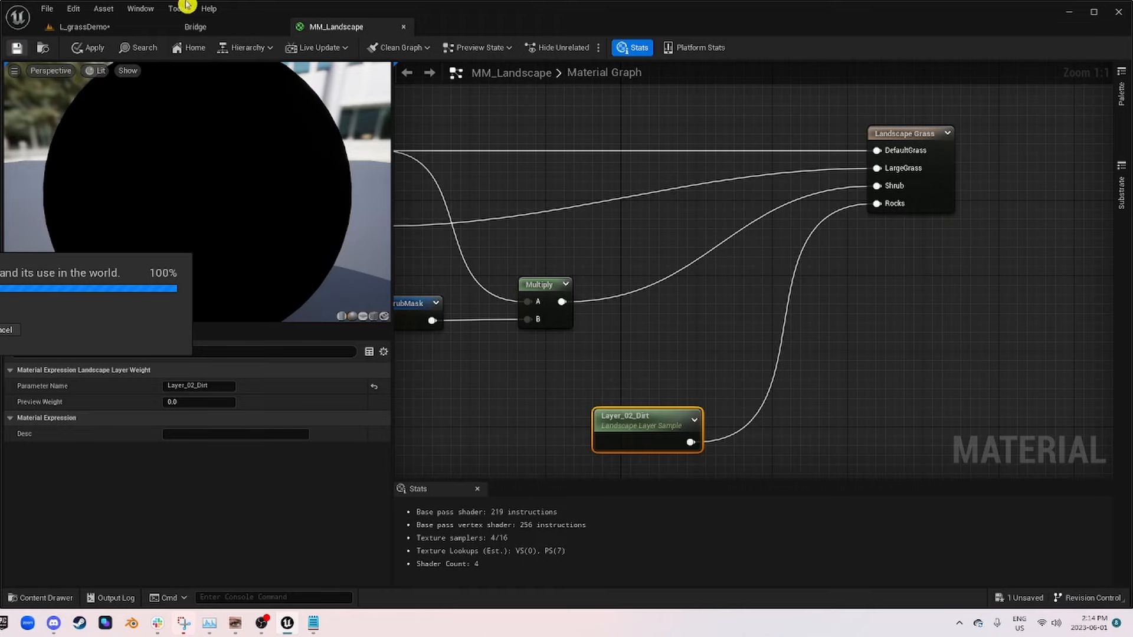
click(85, 26)
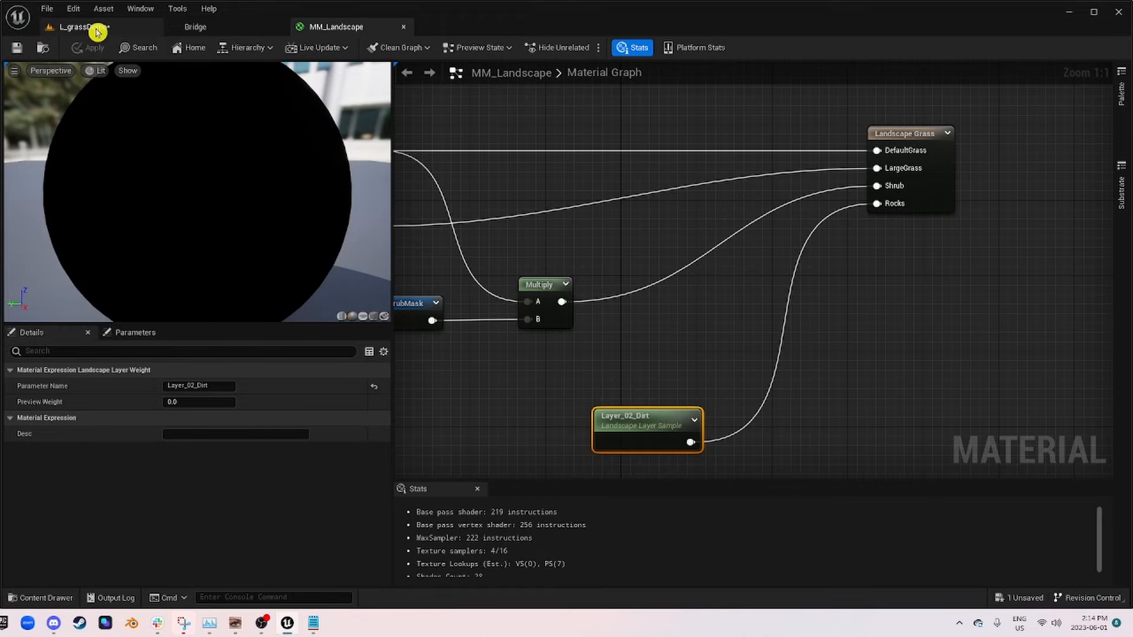
Step: Switch to Landscape mode and choose Layer_02_Dirt as the target layer for painting
right_drag(536, 329, 505, 384)
click(85, 47)
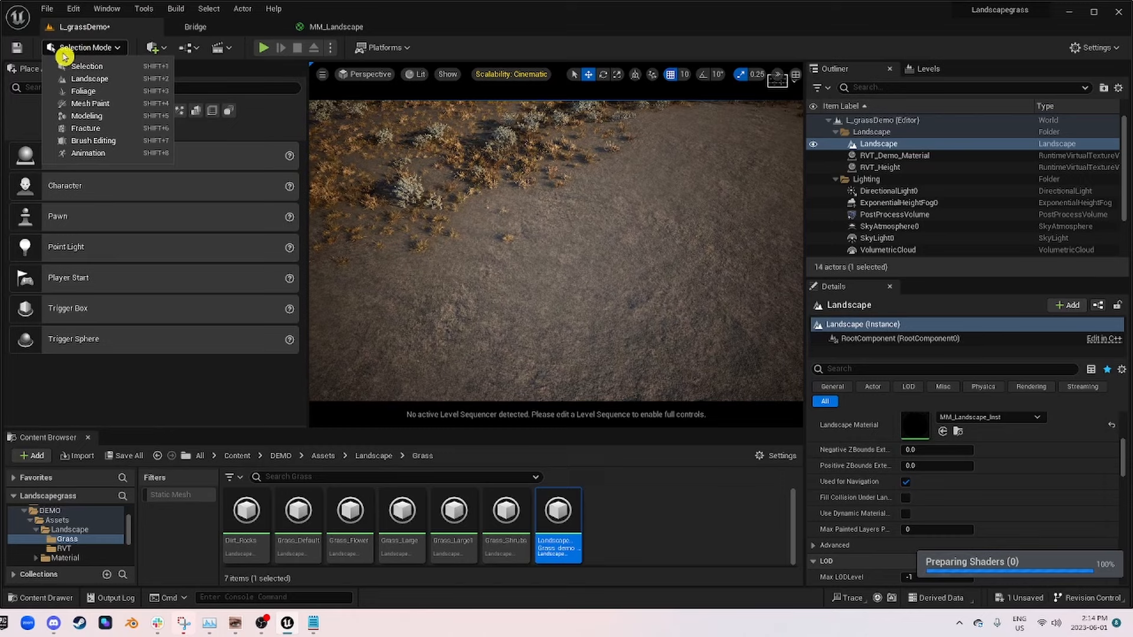
click(84, 83)
scroll(83, 293, down, 3)
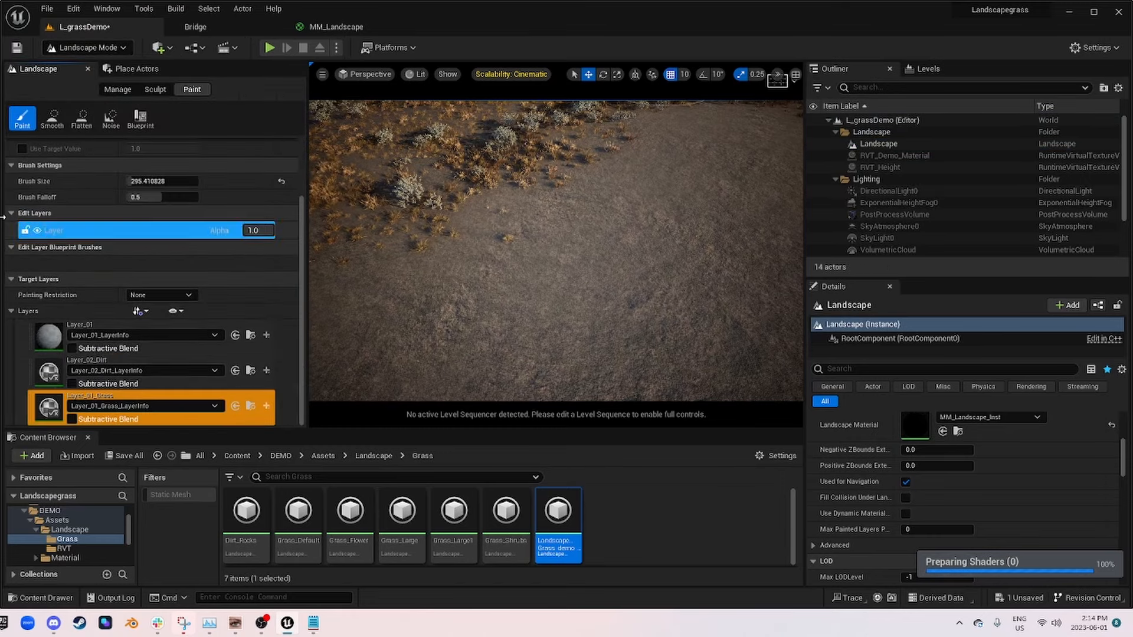
click(57, 371)
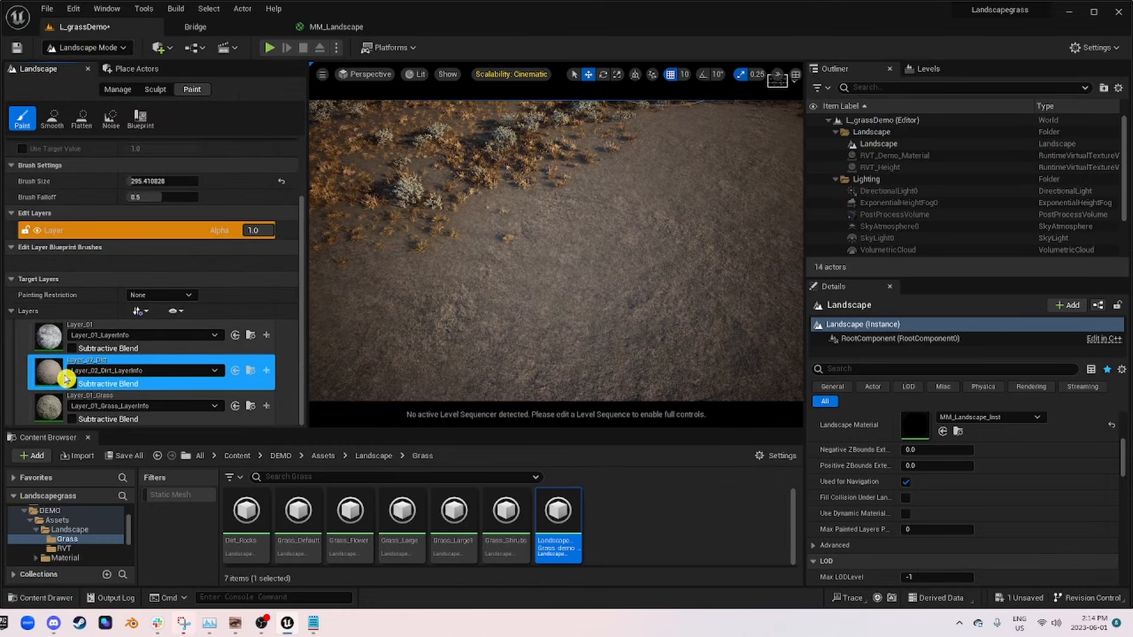
scroll(652, 312, up, 4)
scroll(678, 289, down, 5)
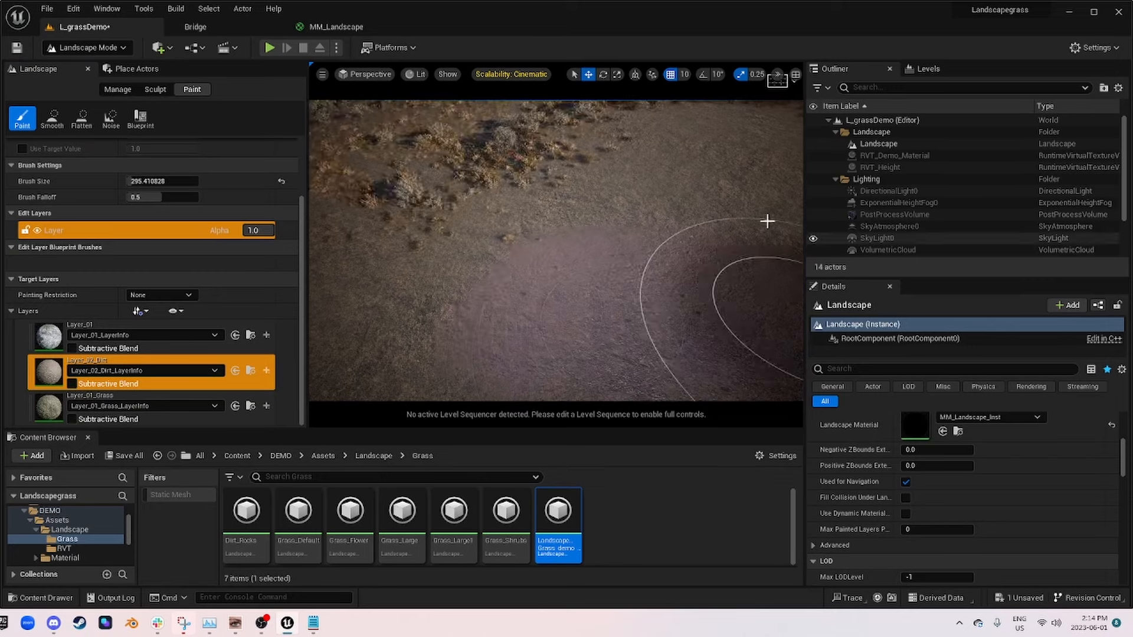
Step: Try painting Layer_02_Dirt on the bare ground beside the shrubs with the circular brush, and undo the strokes
mouse_move(672, 260)
right_down()
mouse_move(655, 205)
mouse_move(508, 243)
right_up()
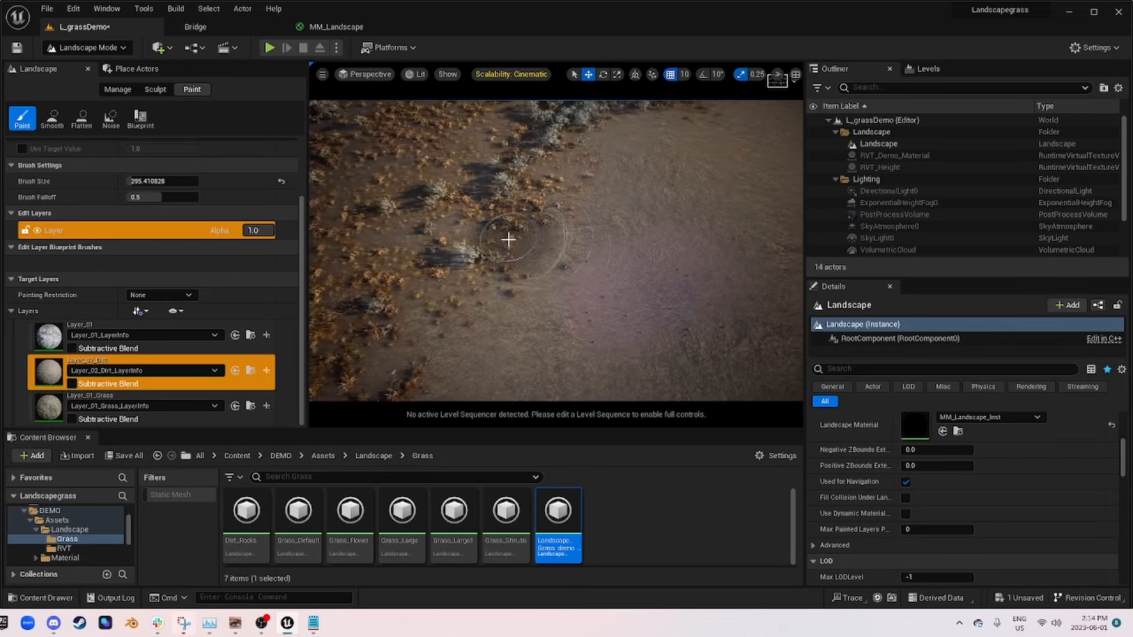
mouse_move(508, 243)
mouse_down()
mouse_move(373, 165)
mouse_move(488, 313)
mouse_move(579, 377)
mouse_up()
mouse_move(499, 259)
right_down()
mouse_move(502, 248)
mouse_move(499, 259)
right_up()
key(ctrl+z)
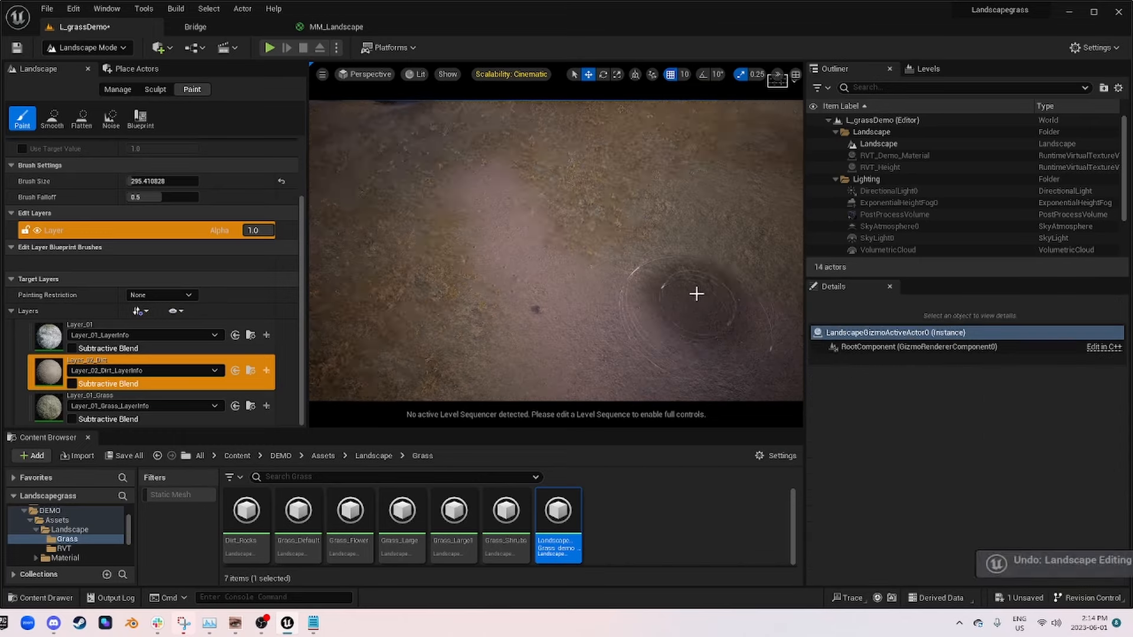
Step: Change the landscape paint brush to the Pattern type and enable Use World-Space for its T_WindNoise texture
mouse_move(693, 291)
right_down()
mouse_move(666, 237)
mouse_move(608, 229)
mouse_move(576, 192)
mouse_move(525, 183)
mouse_move(581, 248)
mouse_move(617, 250)
mouse_move(650, 233)
mouse_move(543, 161)
right_up()
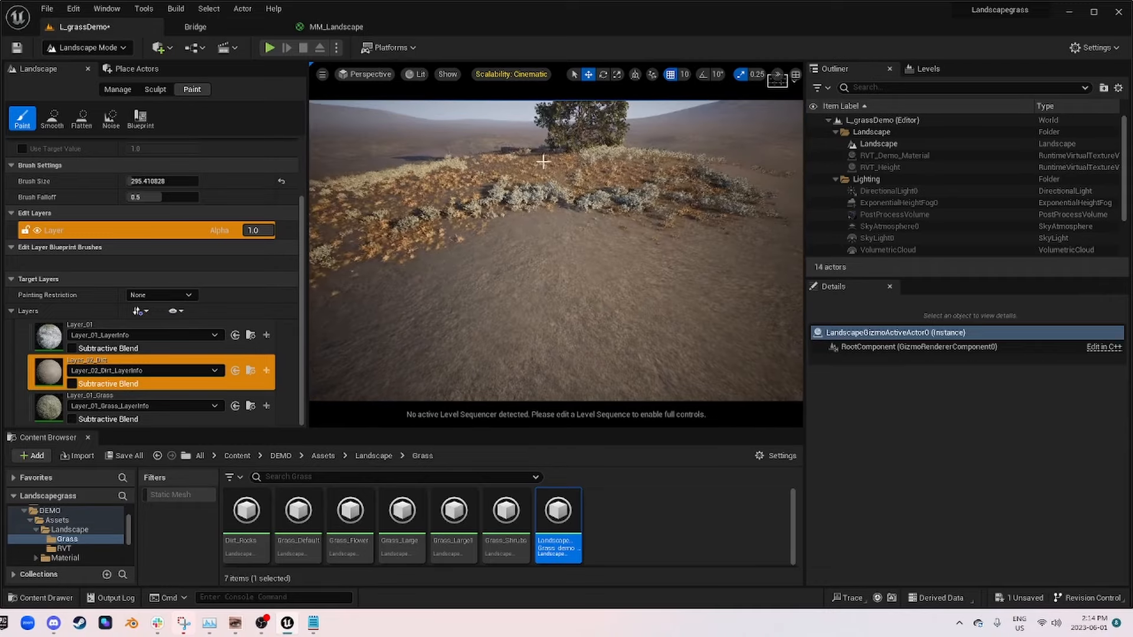
right_drag(607, 331, 629, 310)
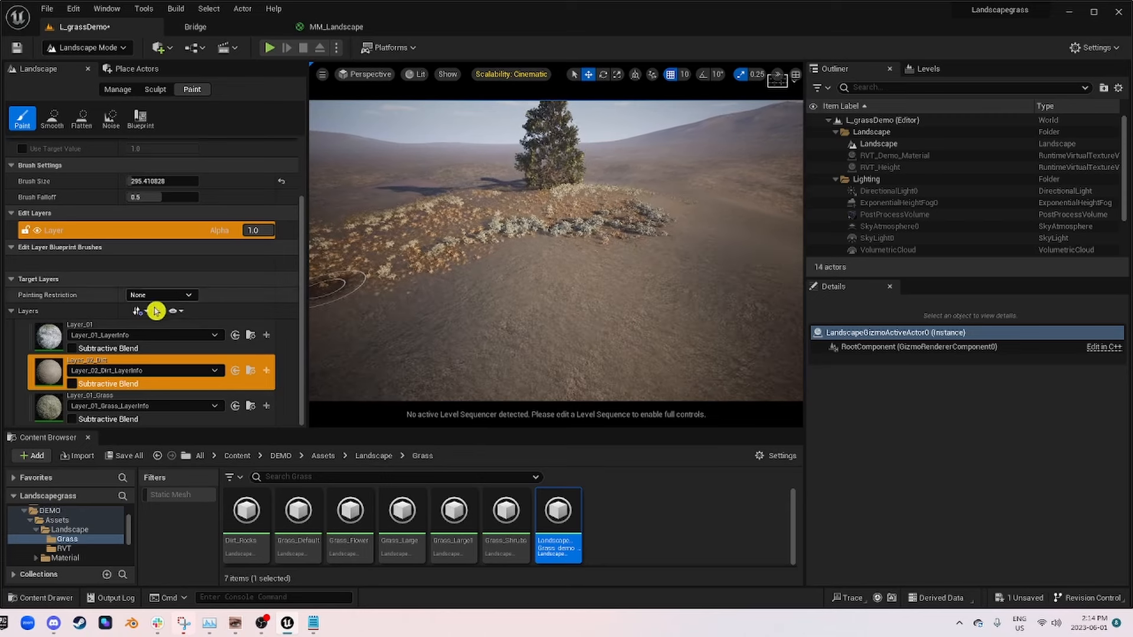
scroll(162, 316, up, 3)
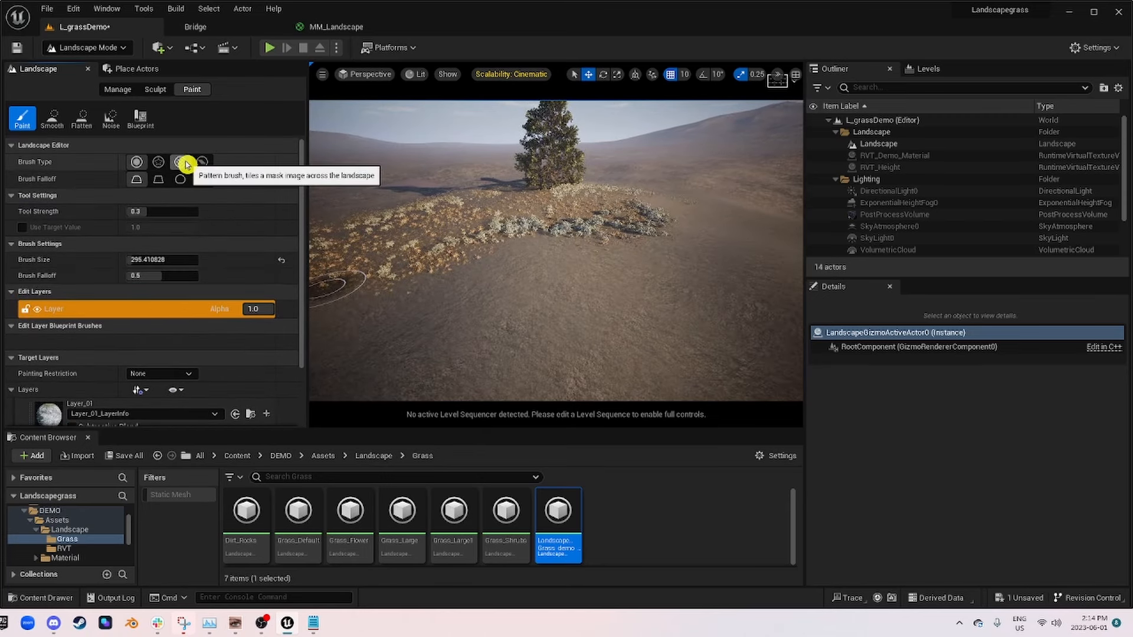
click(184, 163)
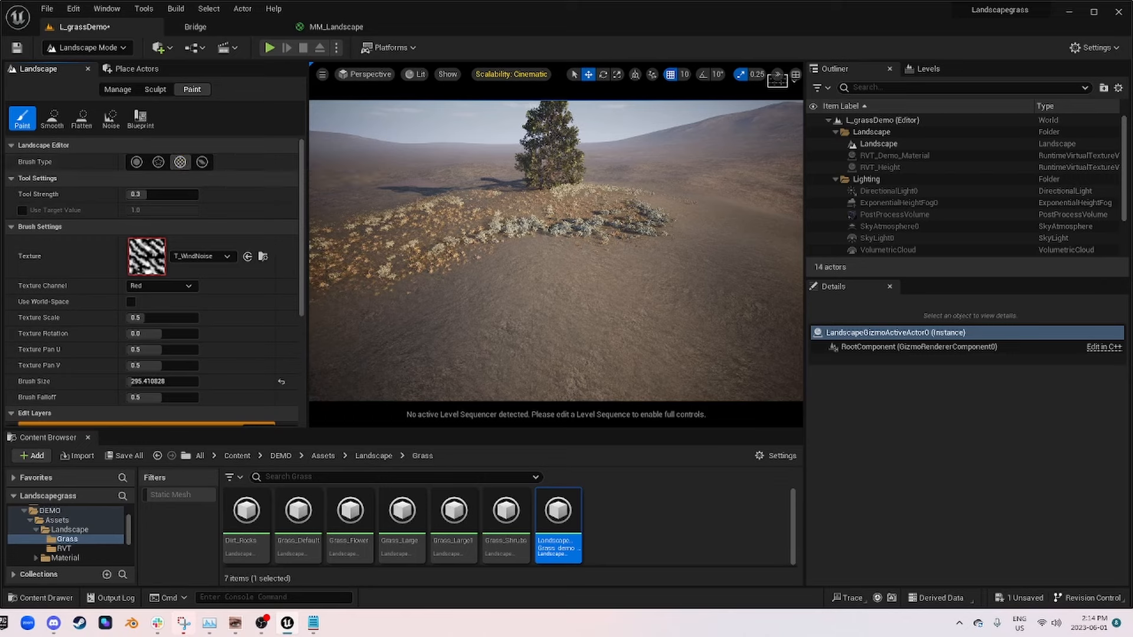
click(204, 257)
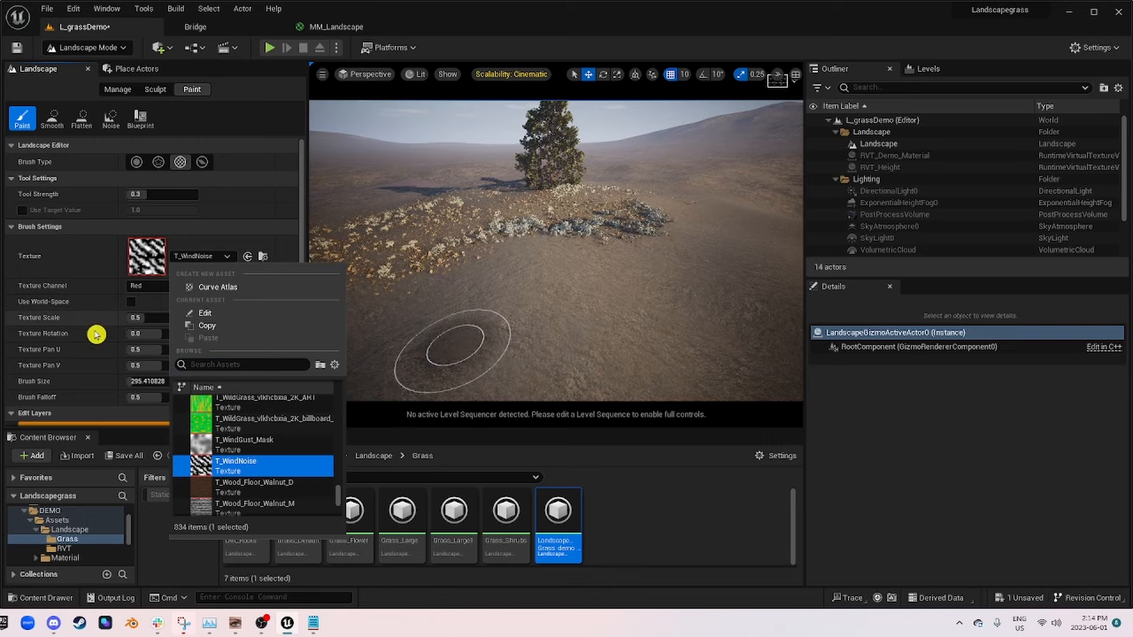
click(72, 323)
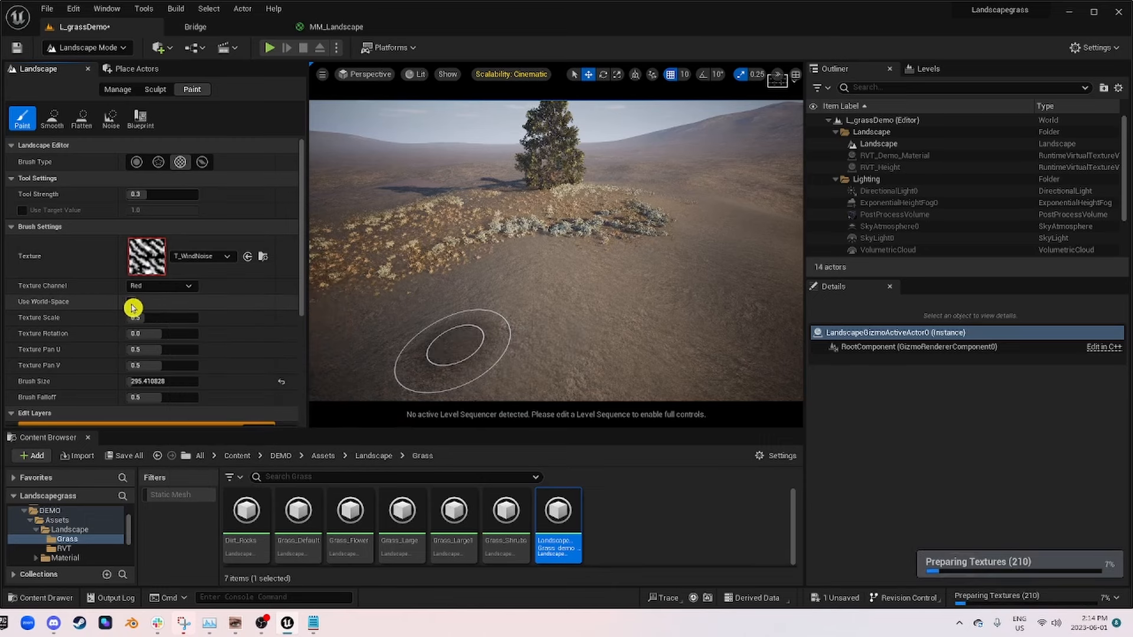
click(131, 303)
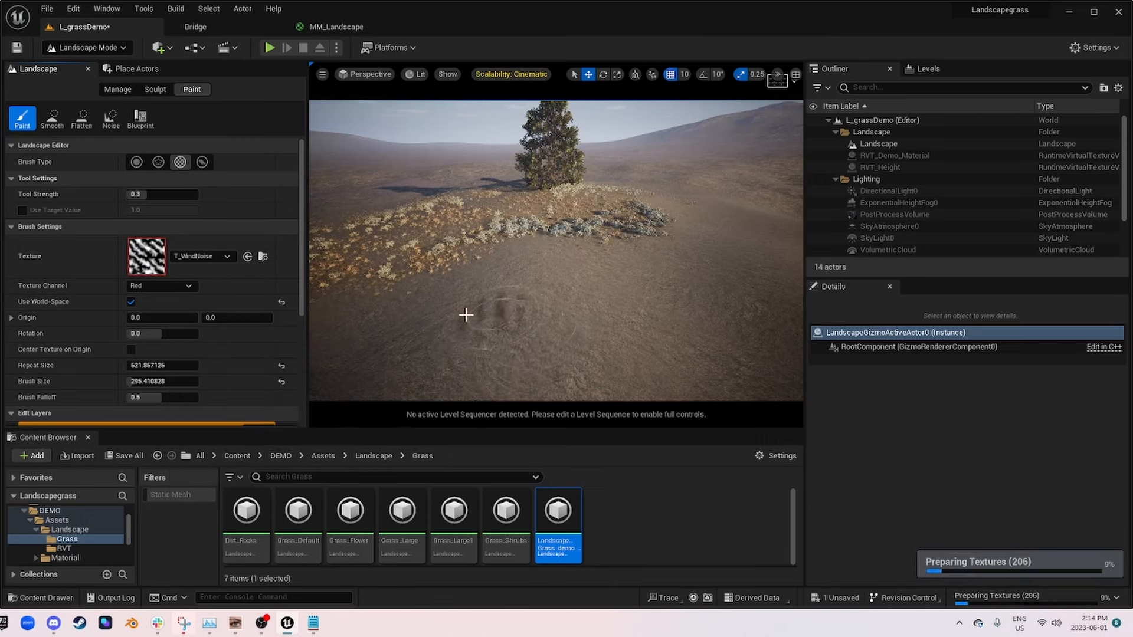
Step: Try a pattern brush size of 8192 over the landscape and reduce it to about 390.56
drag(146, 381, 389, 349)
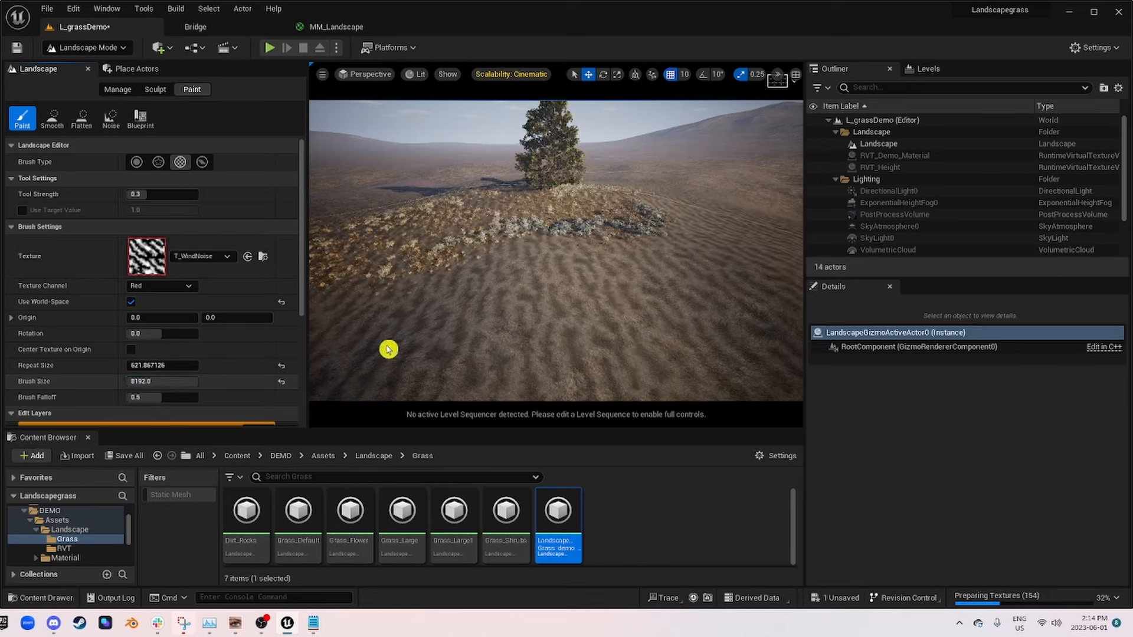
mouse_move(546, 272)
right_down()
mouse_move(566, 318)
mouse_move(547, 272)
right_up()
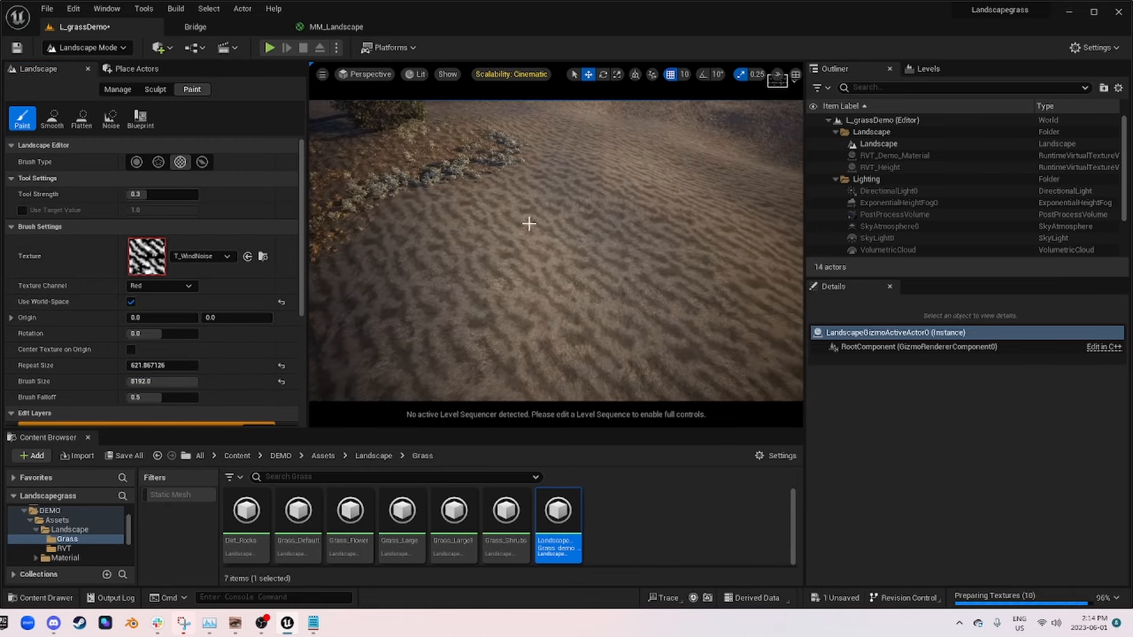
mouse_move(193, 383)
mouse_down()
mouse_move(169, 384)
mouse_move(192, 385)
mouse_up()
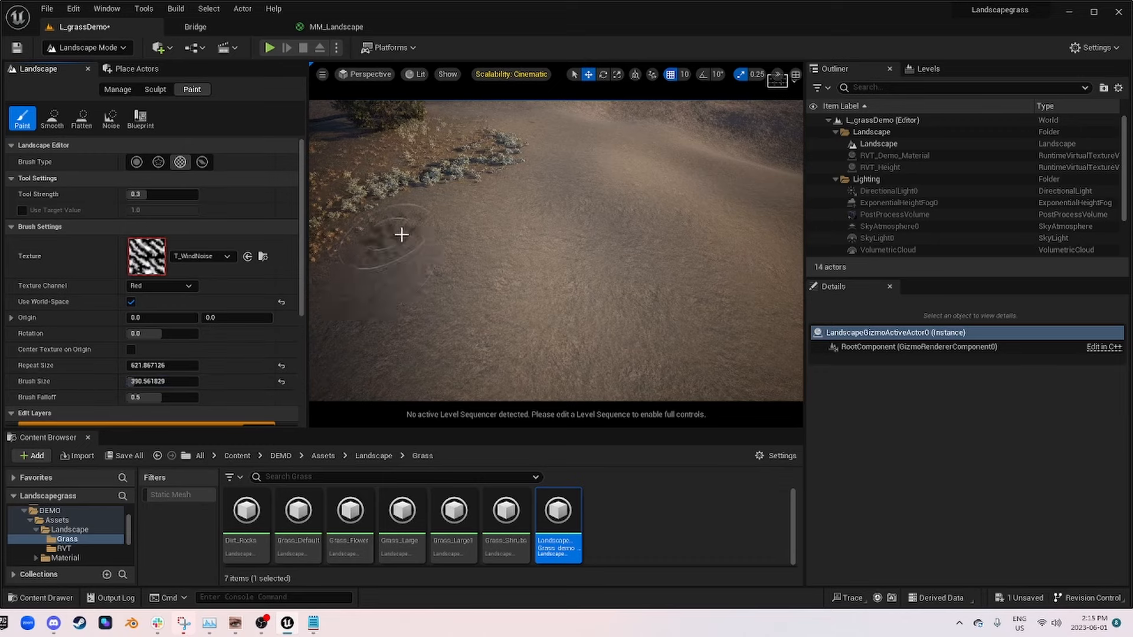
Step: Paint Layer_02_Dirt with the pattern brush across the bare ground next to the shrub patch
mouse_move(533, 245)
right_down()
mouse_move(460, 244)
mouse_move(484, 313)
right_up()
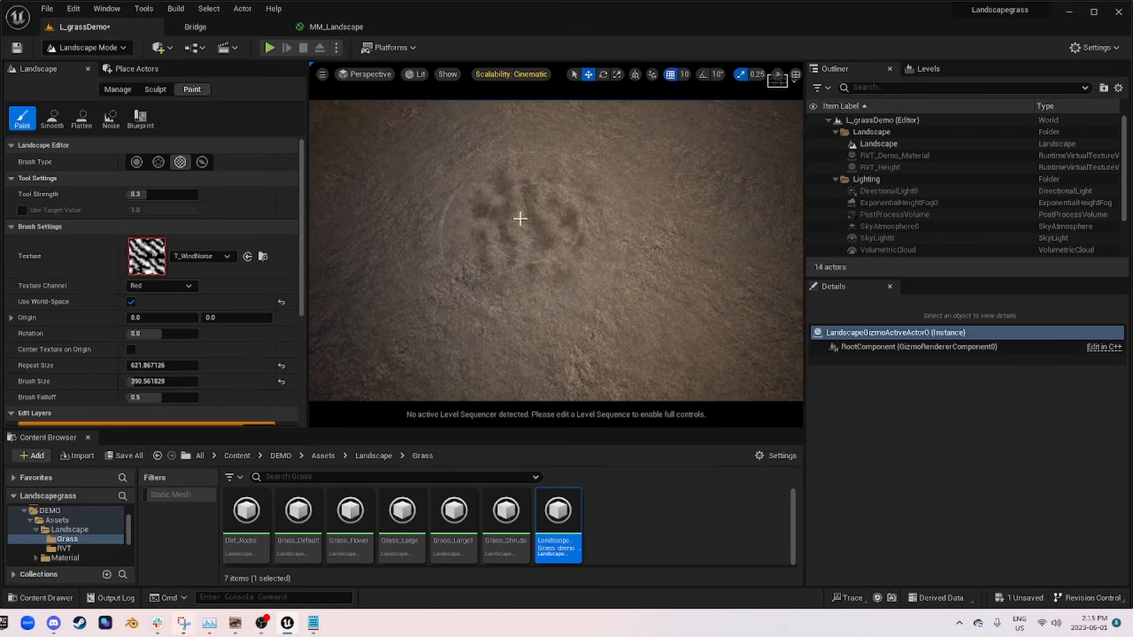
drag(574, 171, 565, 173)
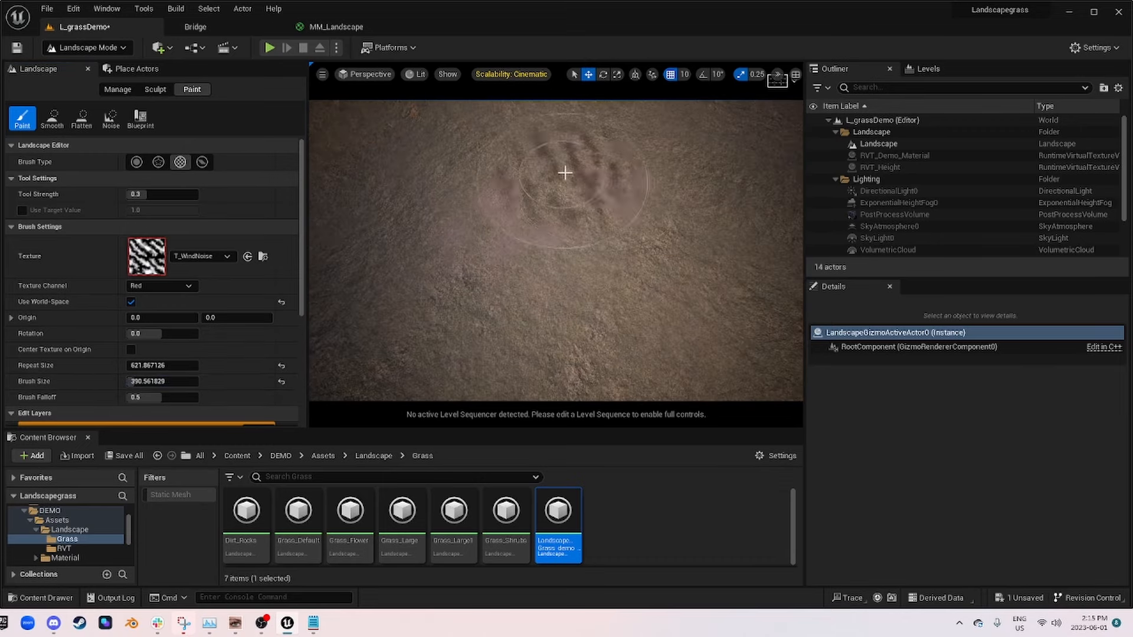
right_drag(558, 223, 558, 159)
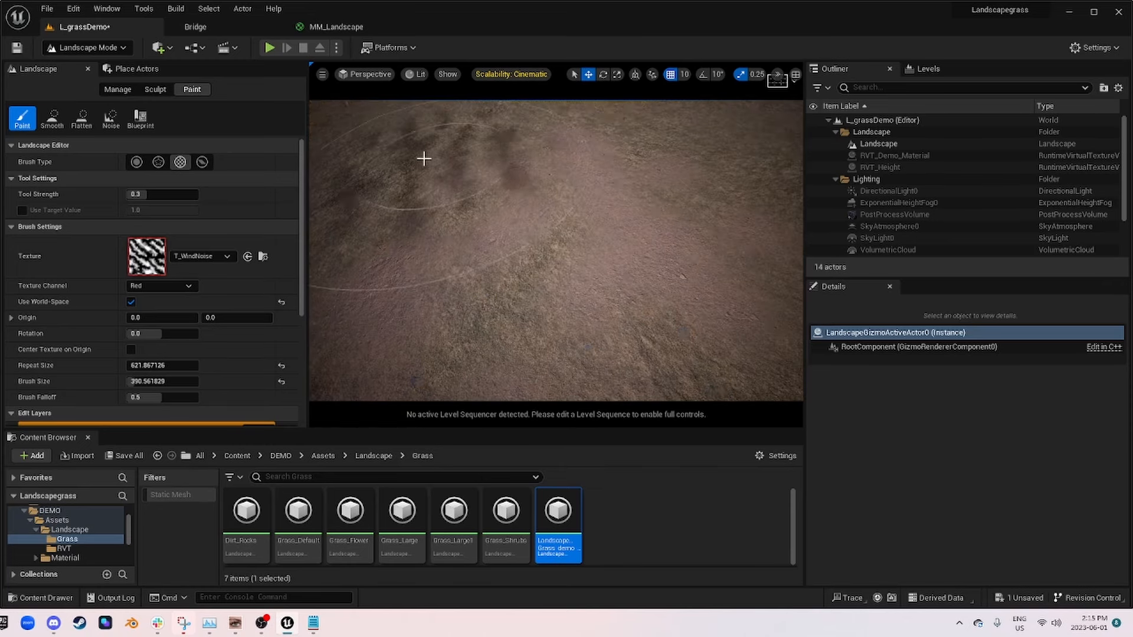
right_drag(620, 259, 540, 318)
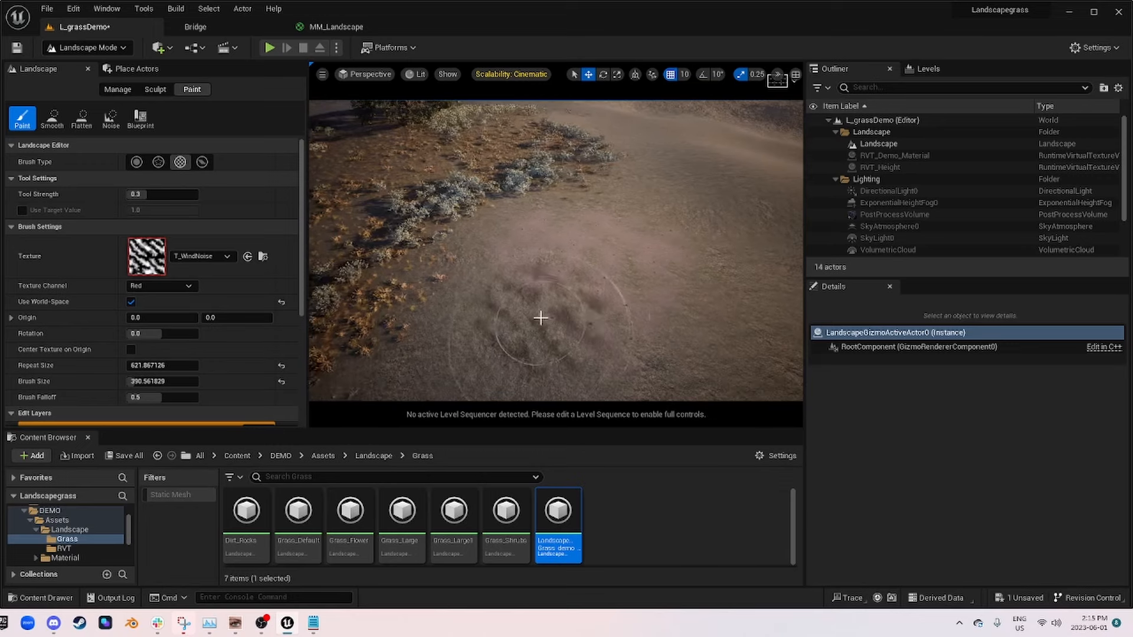
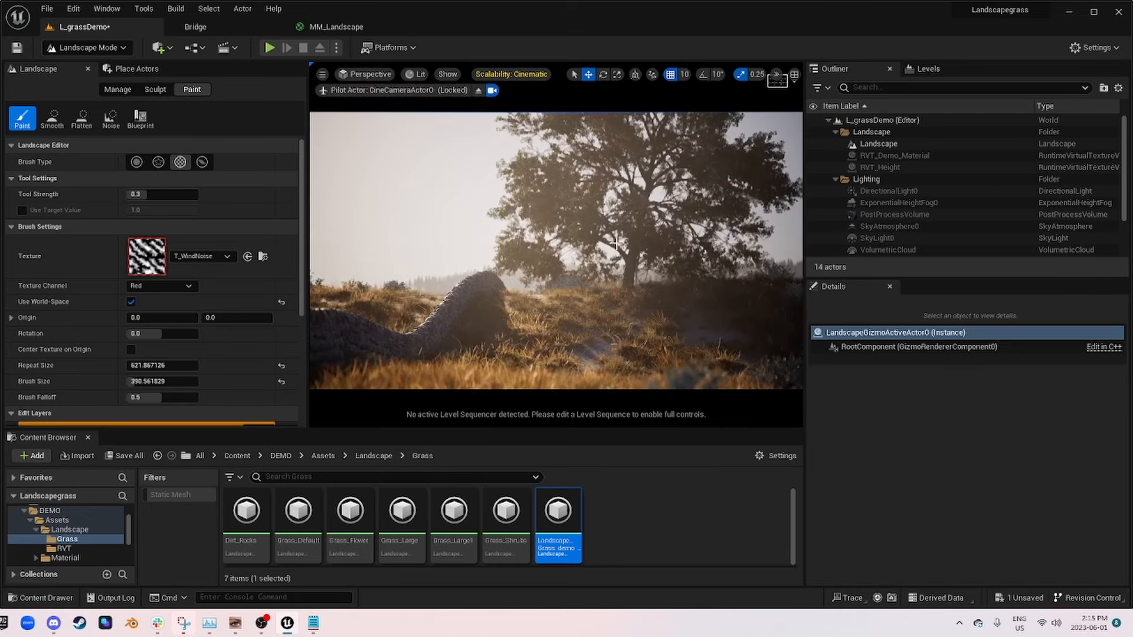
Step: Leave the CineCameraActor0 view, set the pattern brush's Repeat Size to about 1435.67 and target Layer_02_Dirt for painting
click(478, 90)
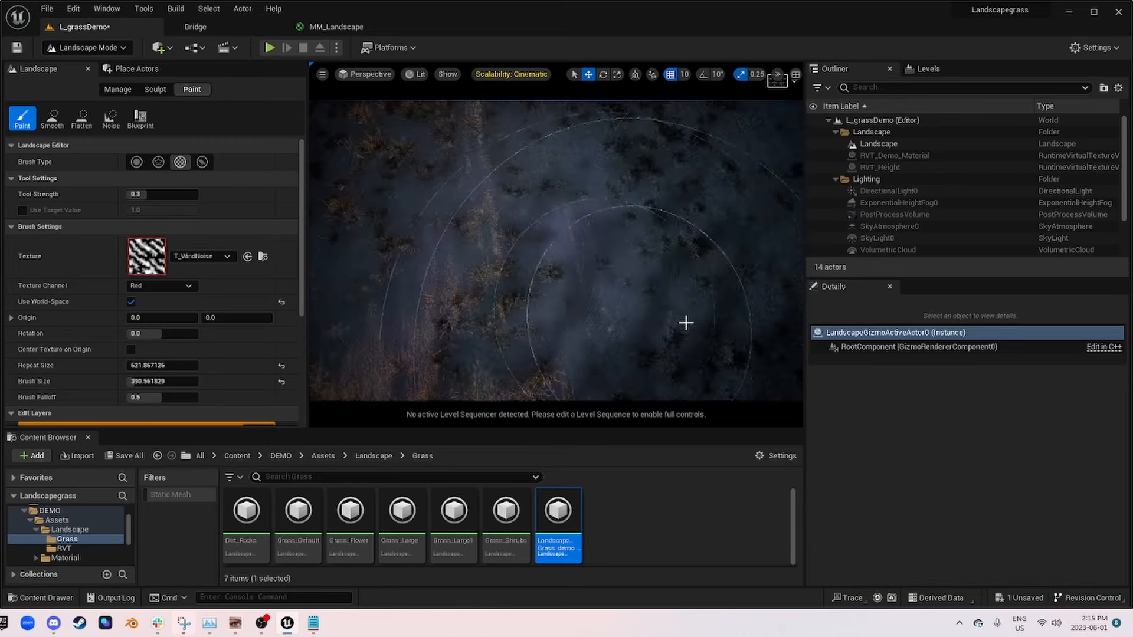
right_drag(686, 323, 532, 204)
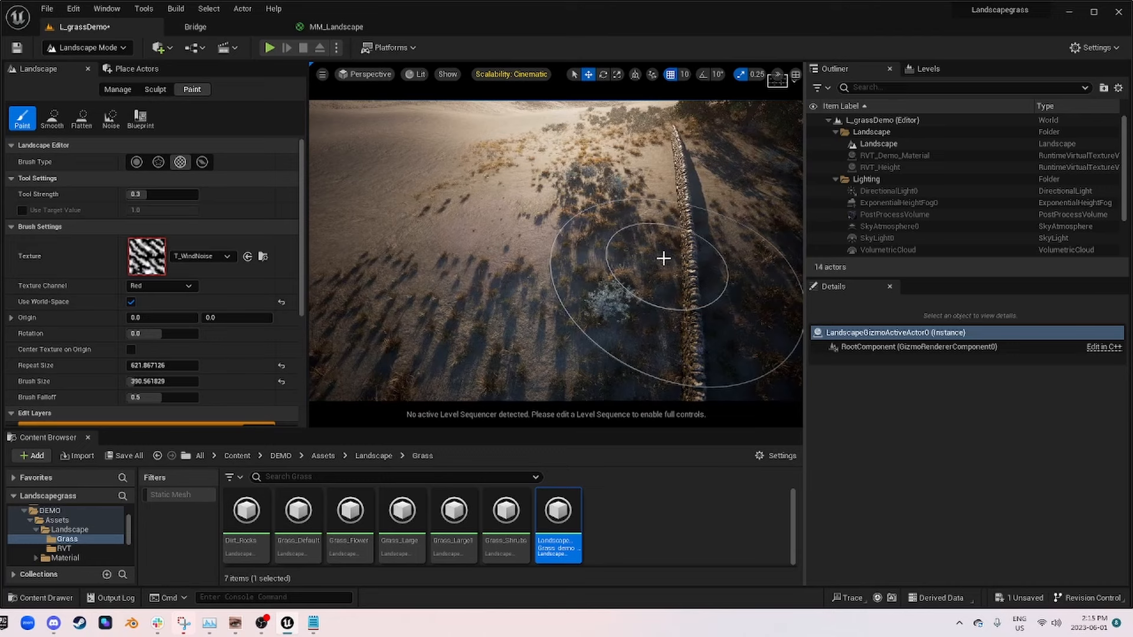
mouse_move(663, 258)
right_down()
mouse_move(761, 230)
mouse_move(567, 191)
mouse_move(549, 283)
right_up()
drag(137, 364, 200, 366)
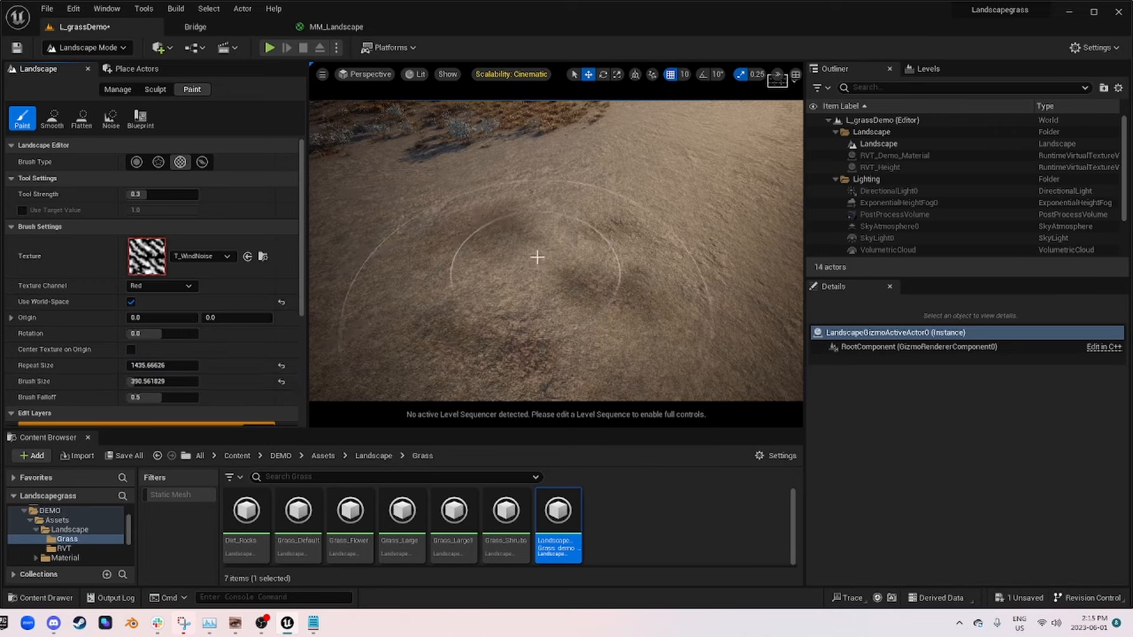
scroll(94, 255, down, 5)
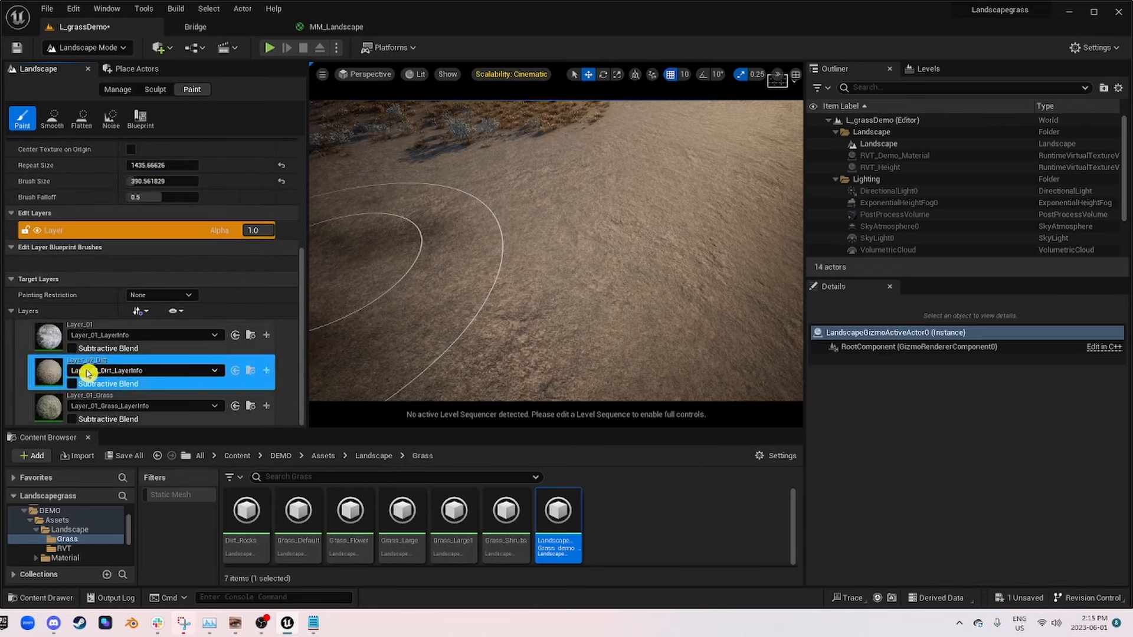
click(88, 372)
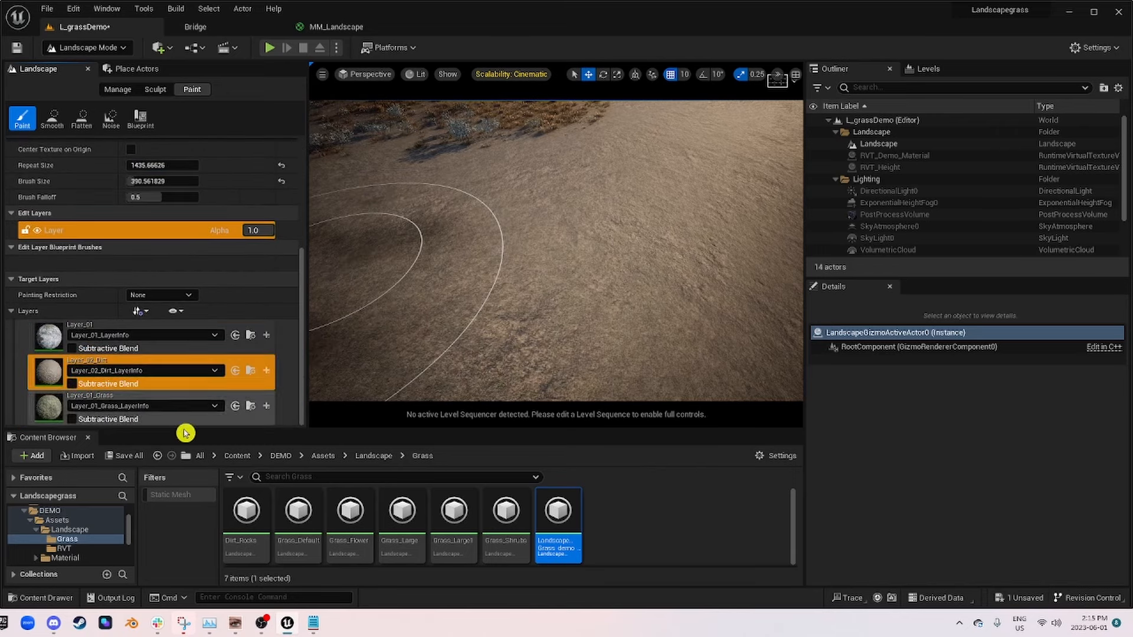
scroll(69, 197, up, 4)
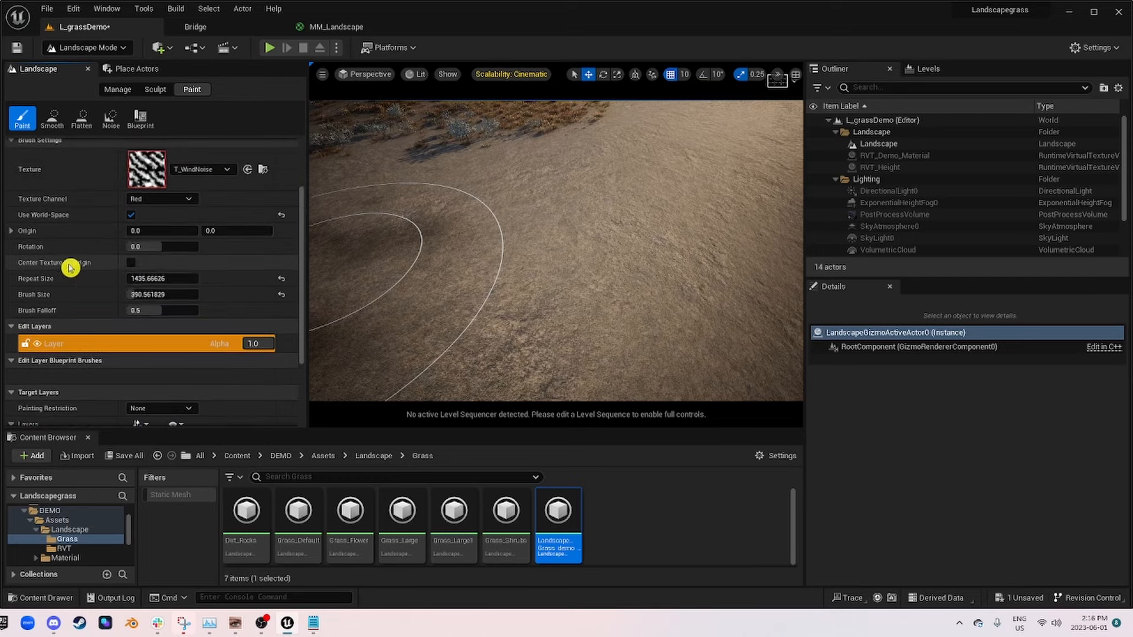
Step: Examine how the grass clumps and shrubs are spread over the dirt areas of the landscape
drag(337, 287, 586, 241)
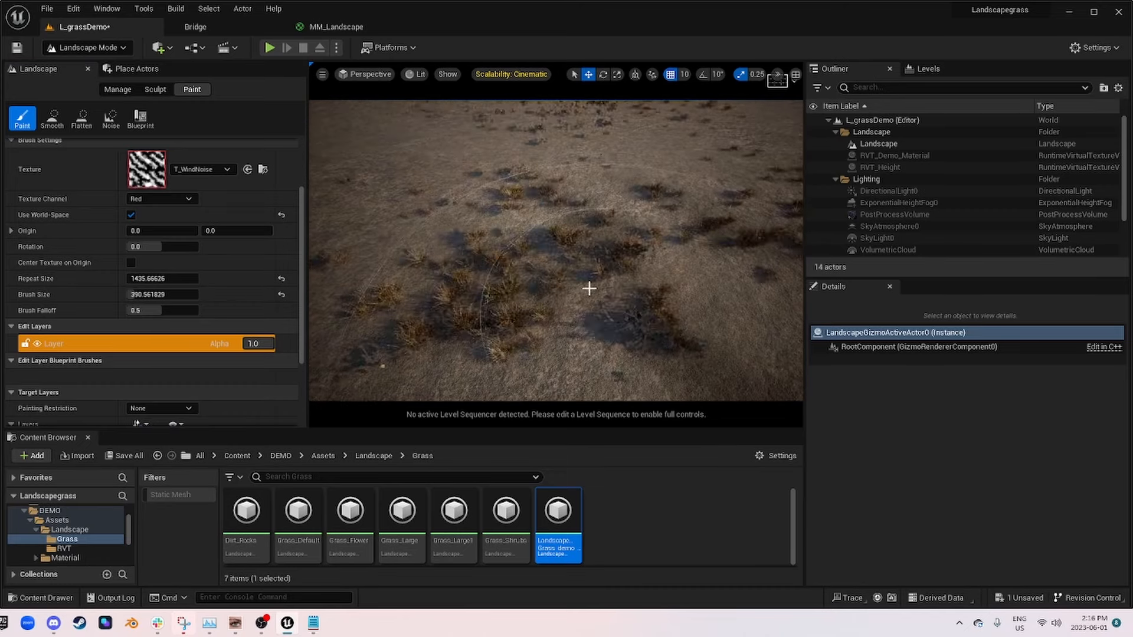
right_drag(589, 288, 743, 266)
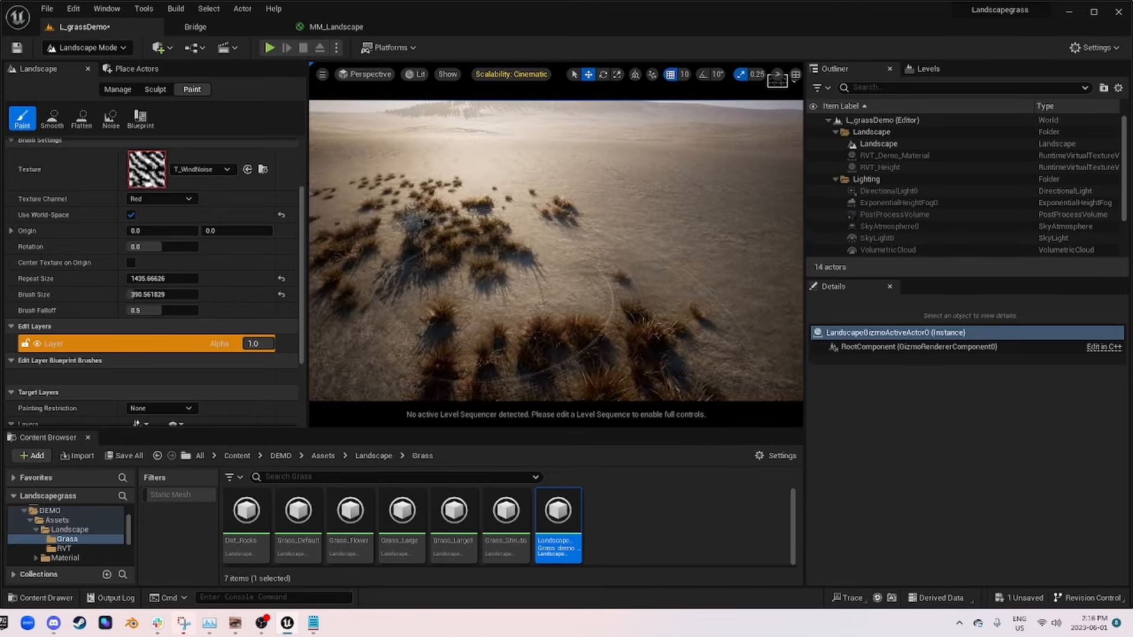
right_drag(501, 236, 728, 307)
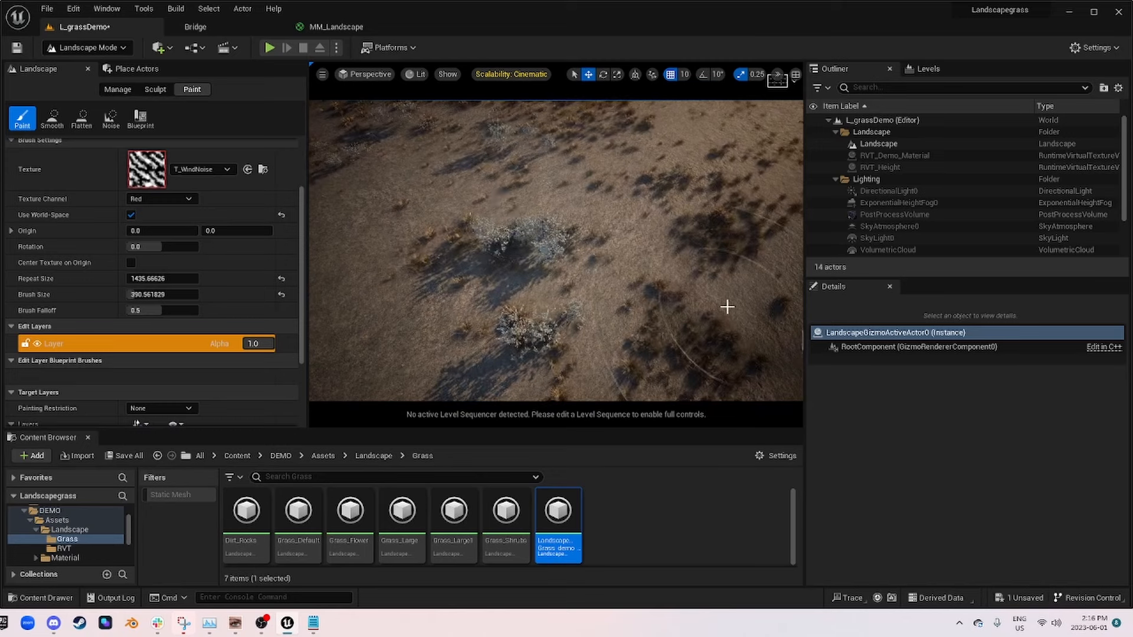
mouse_move(350, 275)
right_down()
mouse_move(348, 265)
mouse_move(414, 254)
mouse_move(527, 200)
right_up()
right_drag(581, 287, 655, 289)
right_drag(658, 378, 609, 307)
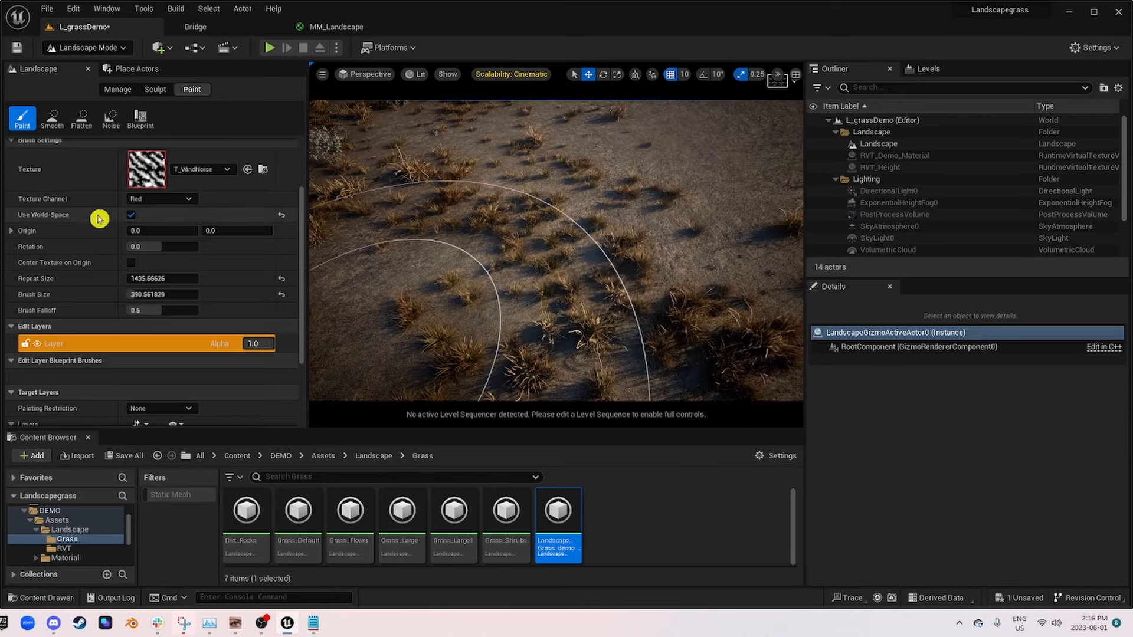
Step: Reduce the pattern brush's Repeat Size to about 798.74
scroll(76, 222, up, 3)
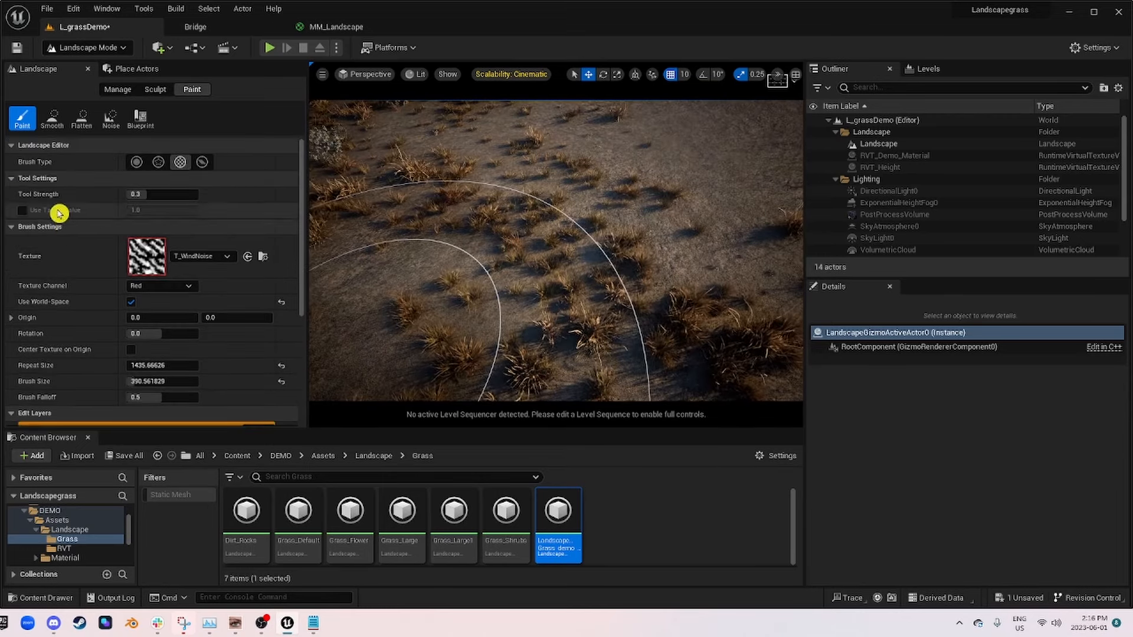
scroll(56, 212, down, 6)
scroll(118, 236, up, 2)
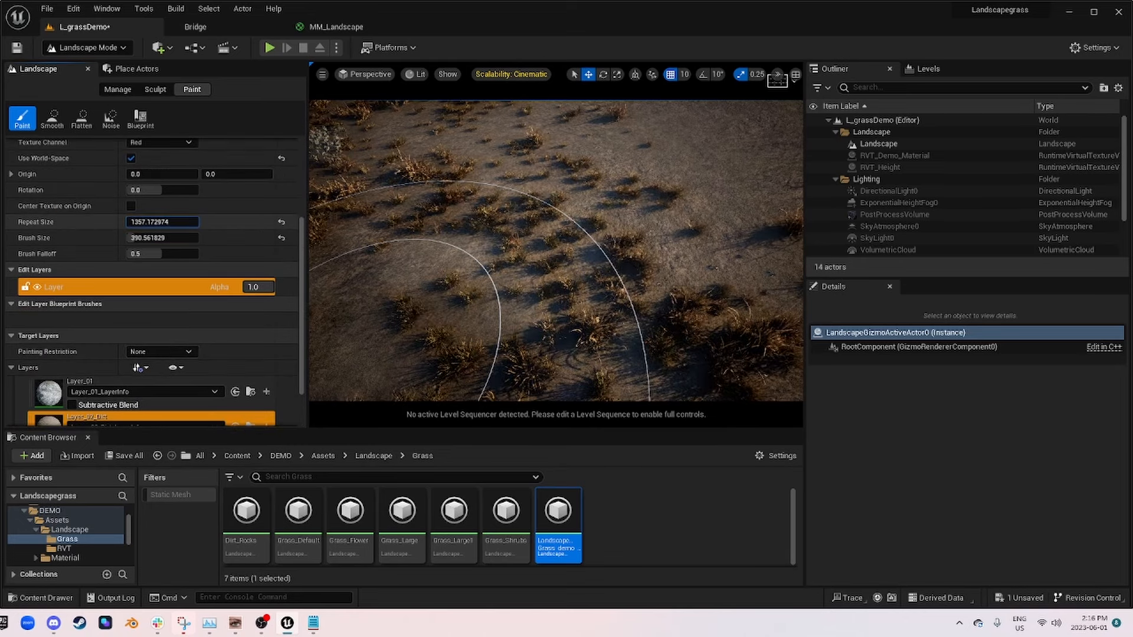
drag(163, 222, 155, 222)
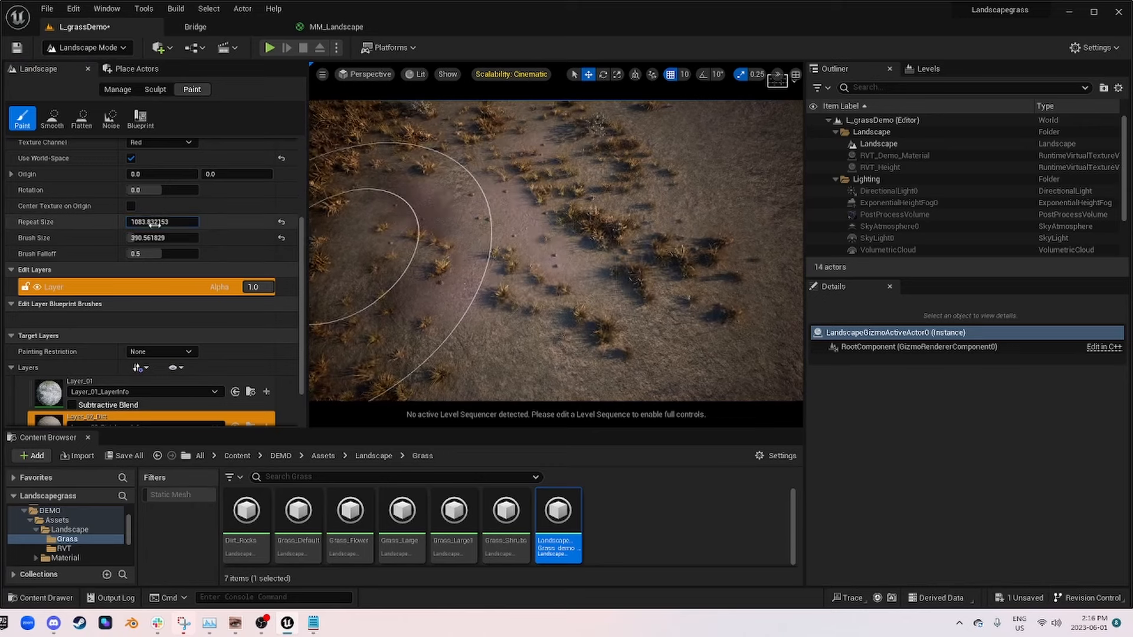
drag(162, 222, 152, 222)
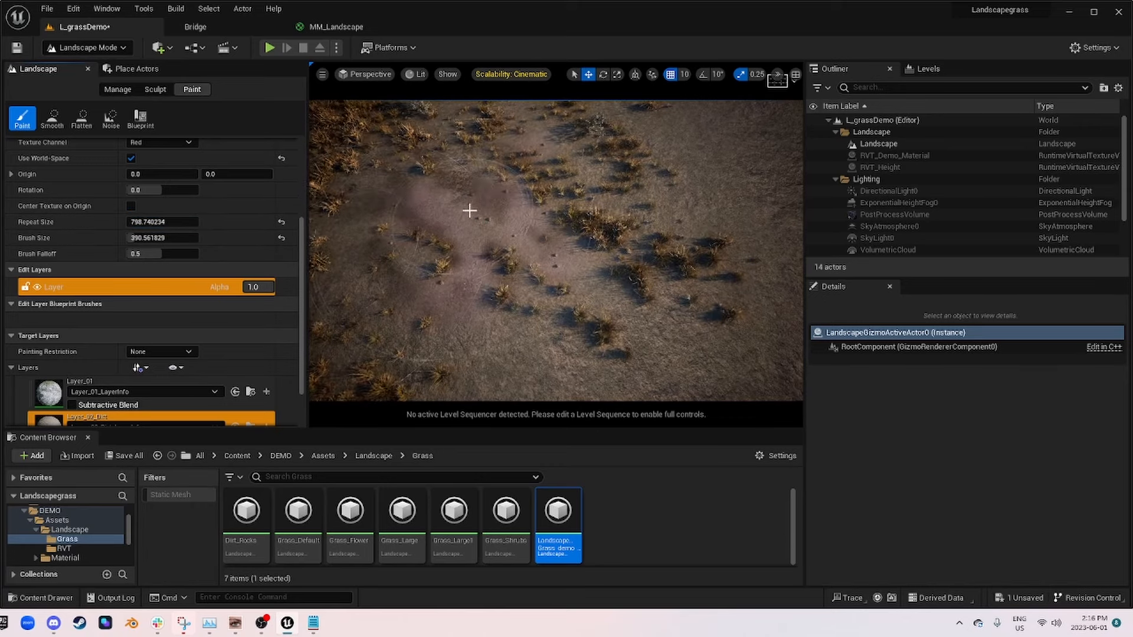
Step: Paint Layer_02_Dirt in patches across the sparse grass and the bare ground with the pattern brush
drag(470, 210, 435, 220)
mouse_move(536, 268)
right_down()
mouse_move(513, 259)
mouse_move(489, 272)
right_up()
drag(535, 268, 417, 361)
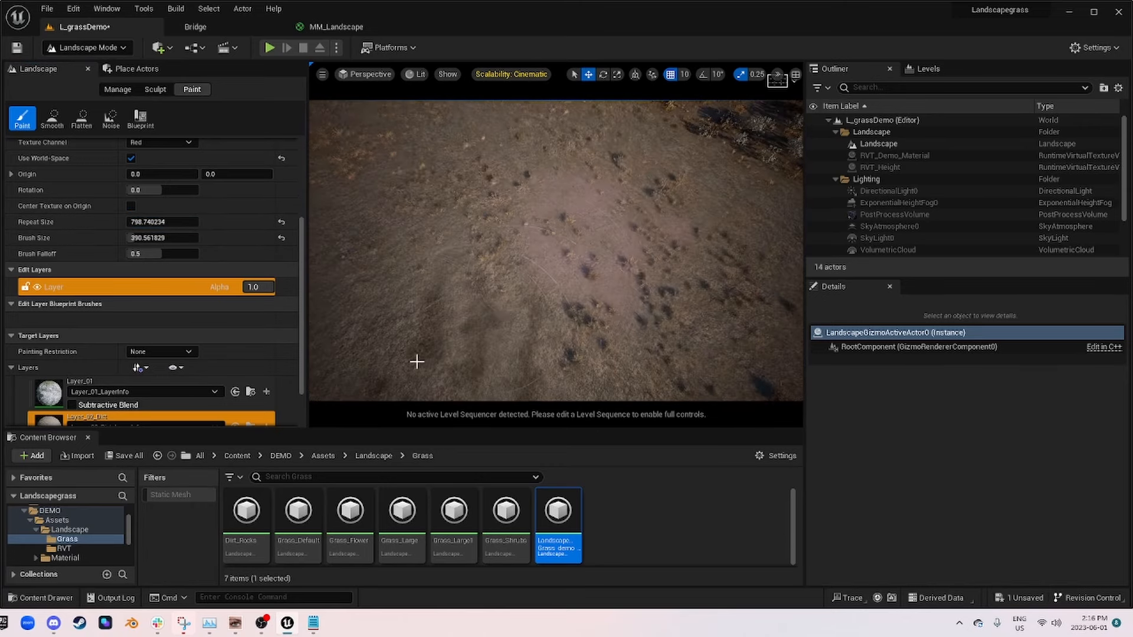
right_drag(418, 362, 471, 253)
mouse_move(471, 253)
mouse_down()
mouse_move(458, 246)
mouse_move(659, 179)
mouse_move(608, 152)
mouse_move(696, 245)
mouse_up()
mouse_move(696, 246)
right_down()
mouse_move(661, 194)
mouse_move(598, 262)
mouse_move(584, 220)
right_up()
drag(584, 221, 539, 246)
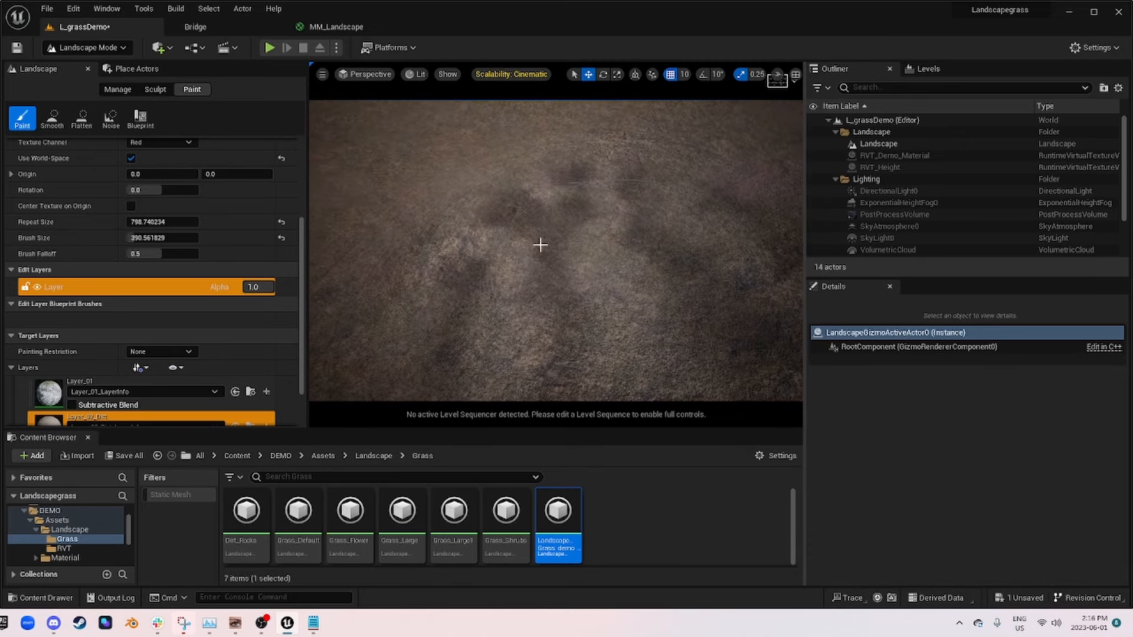
mouse_move(539, 246)
right_down()
mouse_move(508, 189)
mouse_move(655, 236)
right_up()
Step: View the scene through CineCameraActor0 and paint Layer_01_Grass on the ground between the stone wall and the tree
click(367, 75)
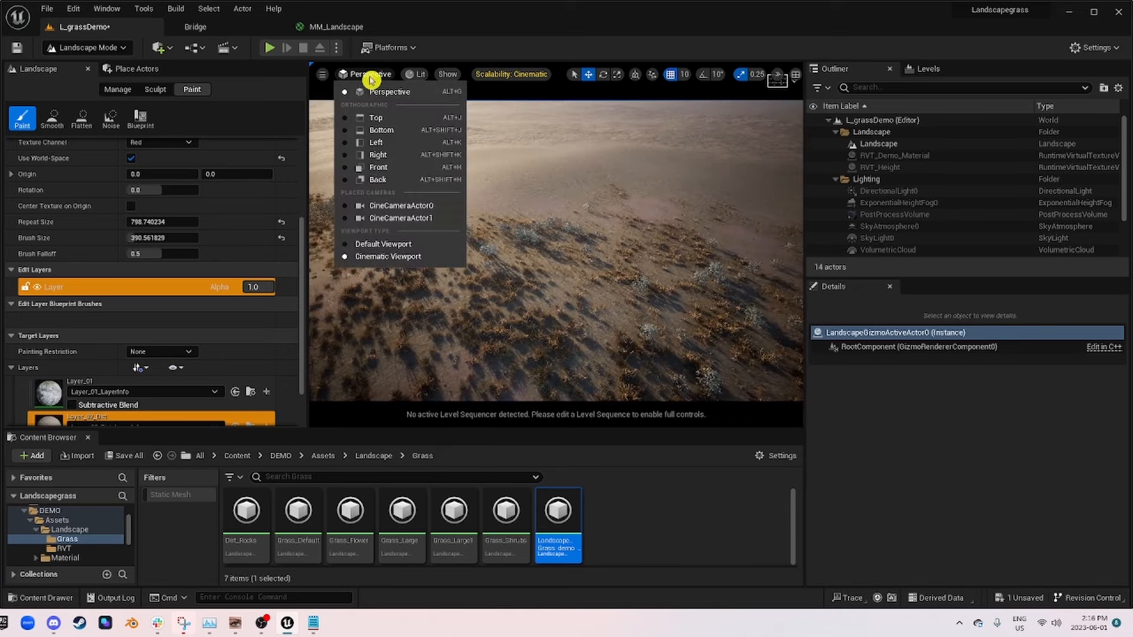
click(402, 207)
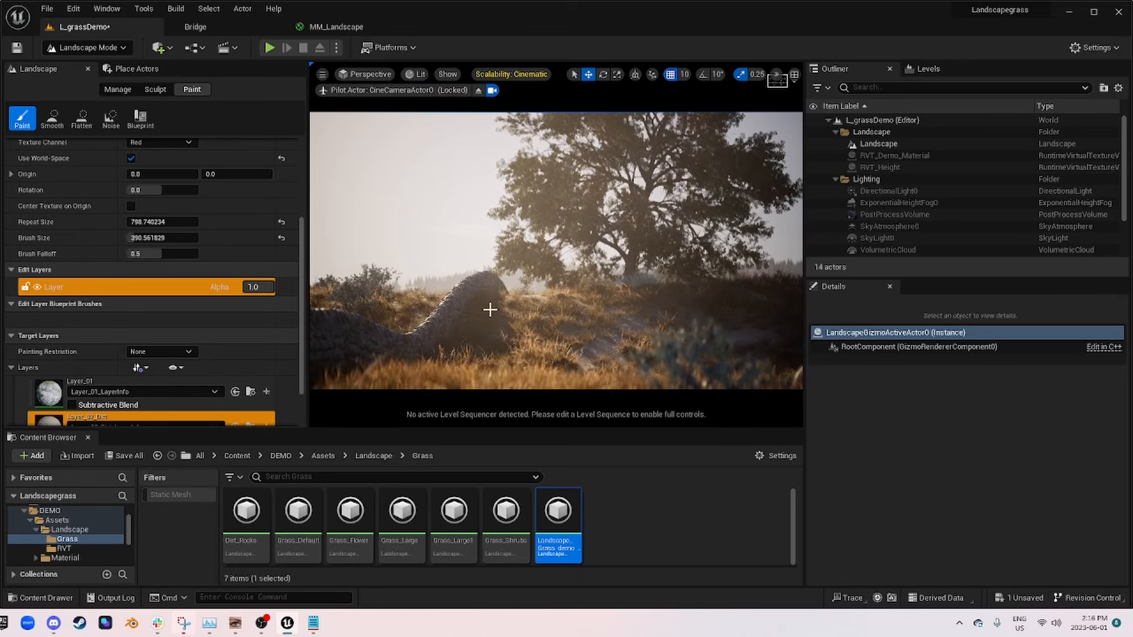
scroll(76, 328, down, 2)
click(48, 408)
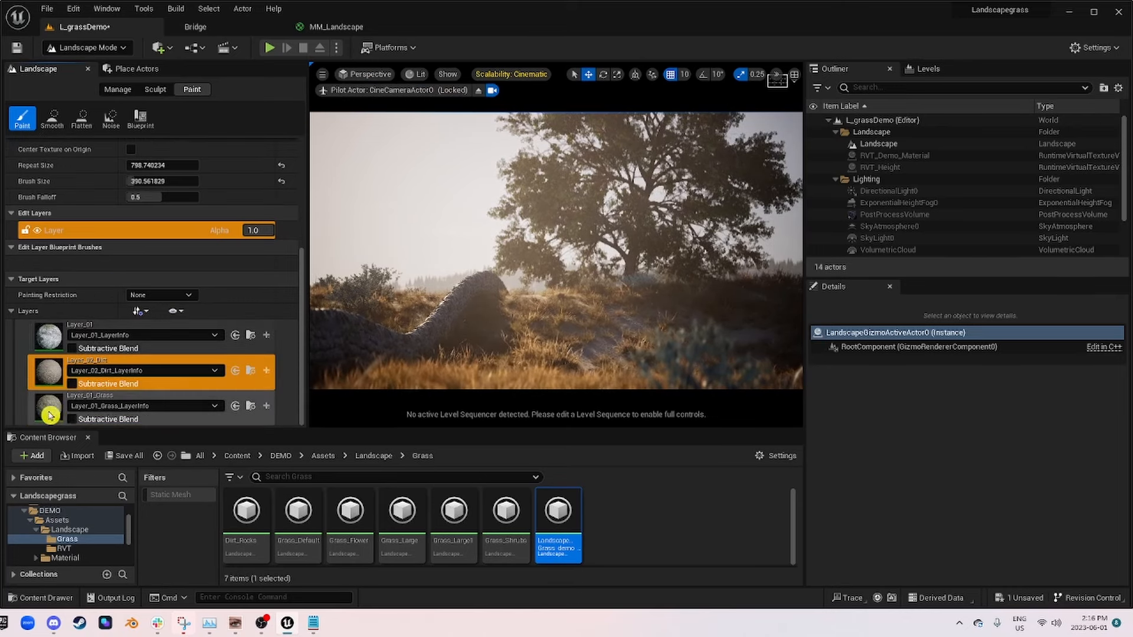
click(581, 333)
click(594, 316)
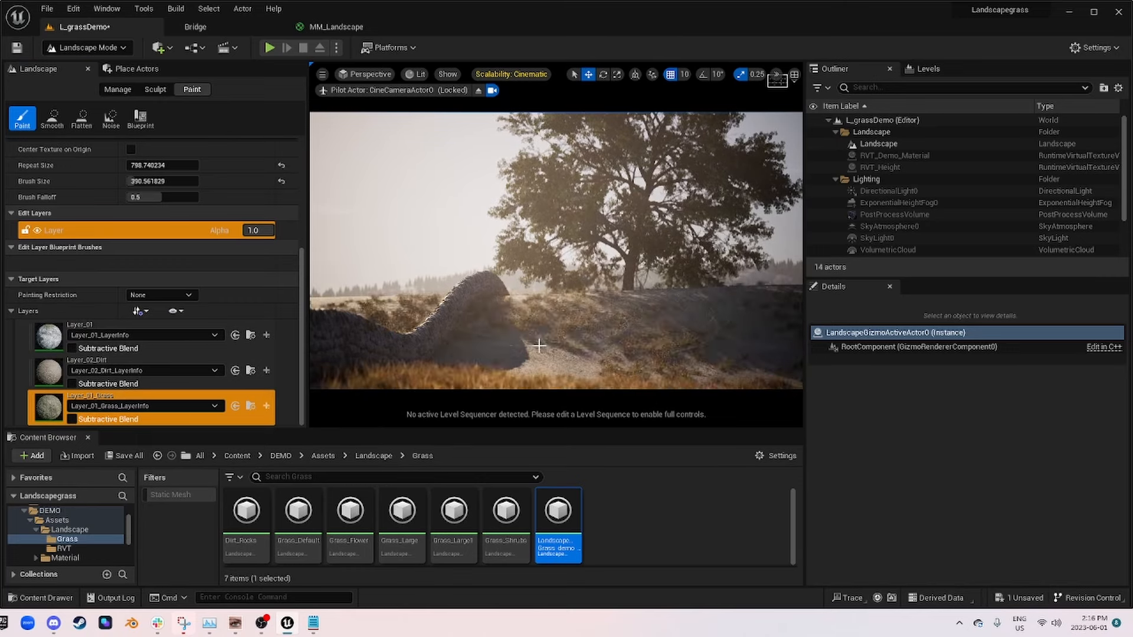
Step: Try painting Layer_02_Dirt on the ground beside the stone wall, and undo the last paint stroke
click(53, 375)
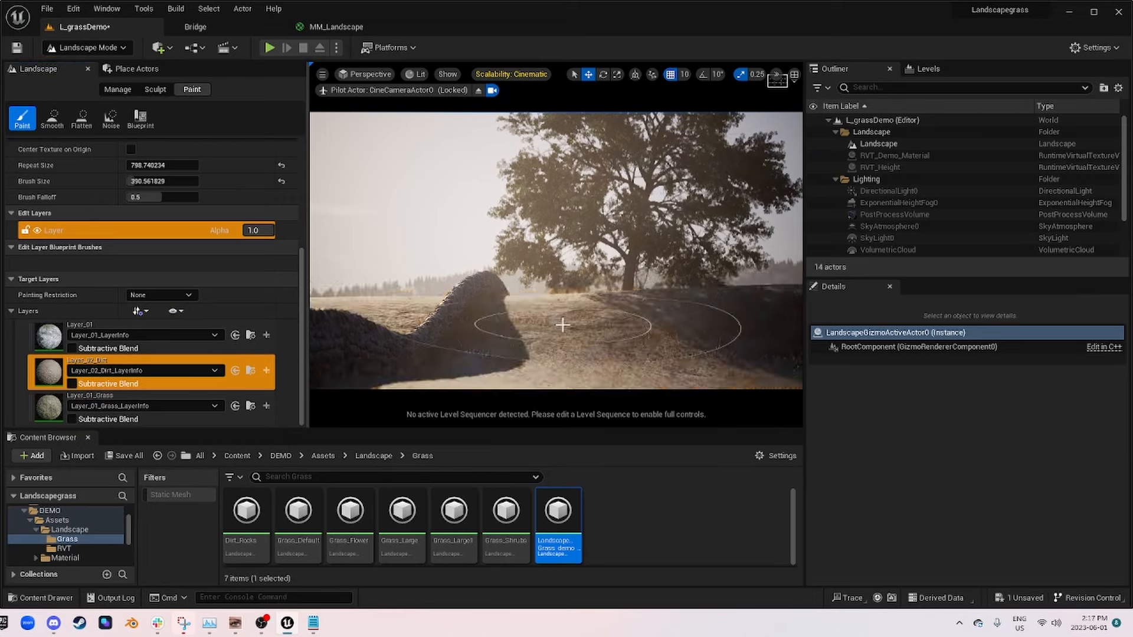
click(560, 322)
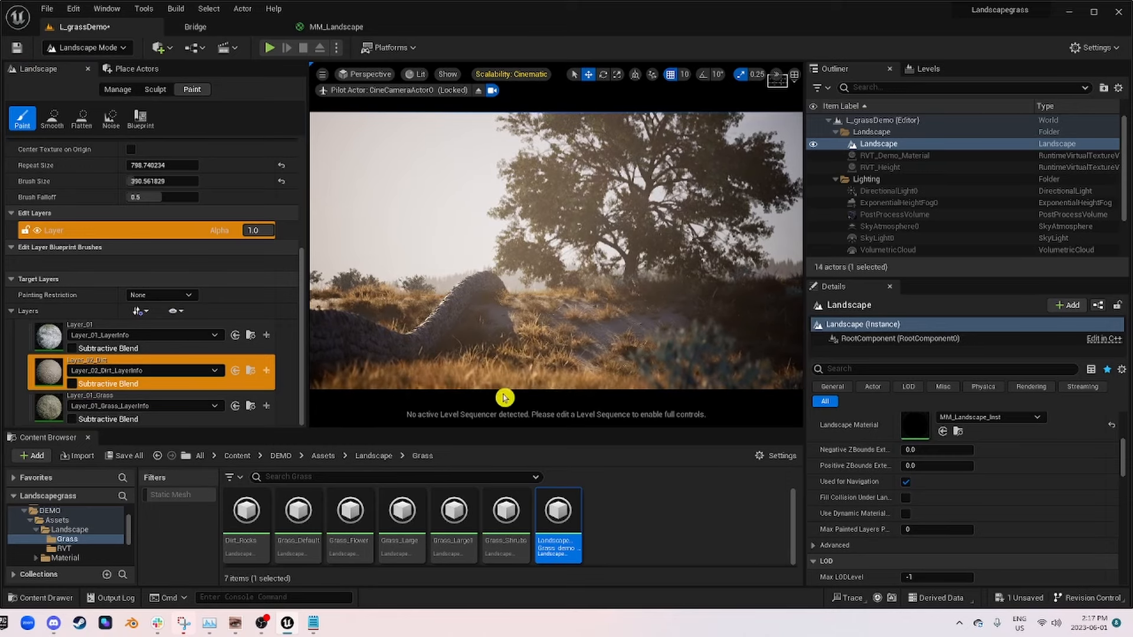
mouse_move(498, 387)
mouse_down()
mouse_move(763, 412)
mouse_move(473, 392)
mouse_move(734, 402)
mouse_up()
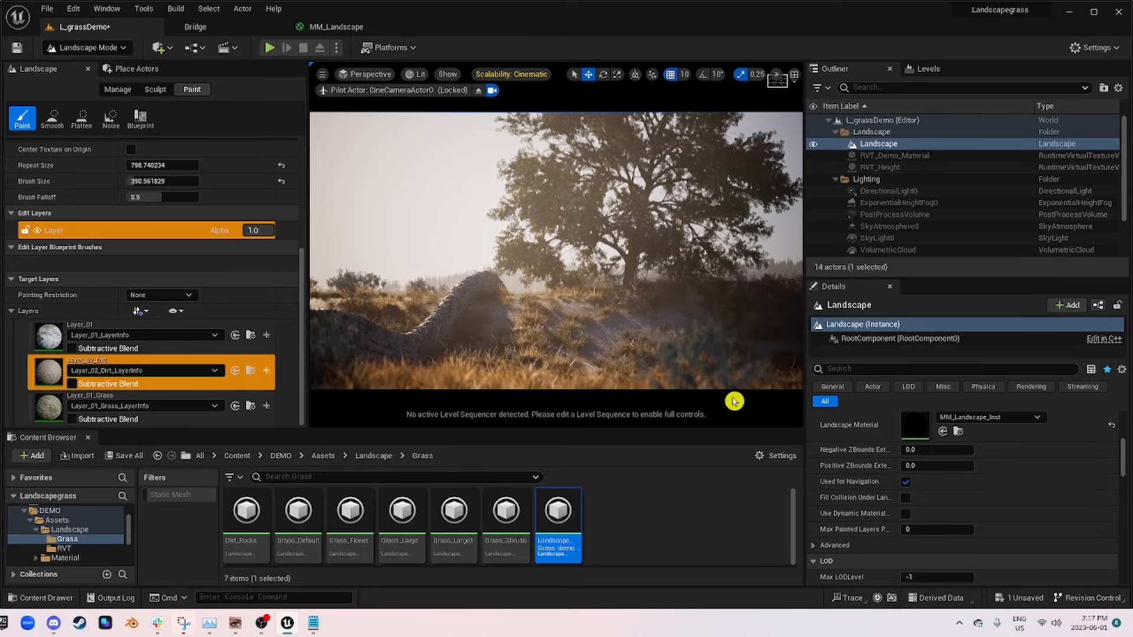
key(ctrl+z)
Step: Switch to the MM_Landscape material graph and move the Layer_02_Dirt node directly beneath the Multiply node that feeds Shrub
click(360, 26)
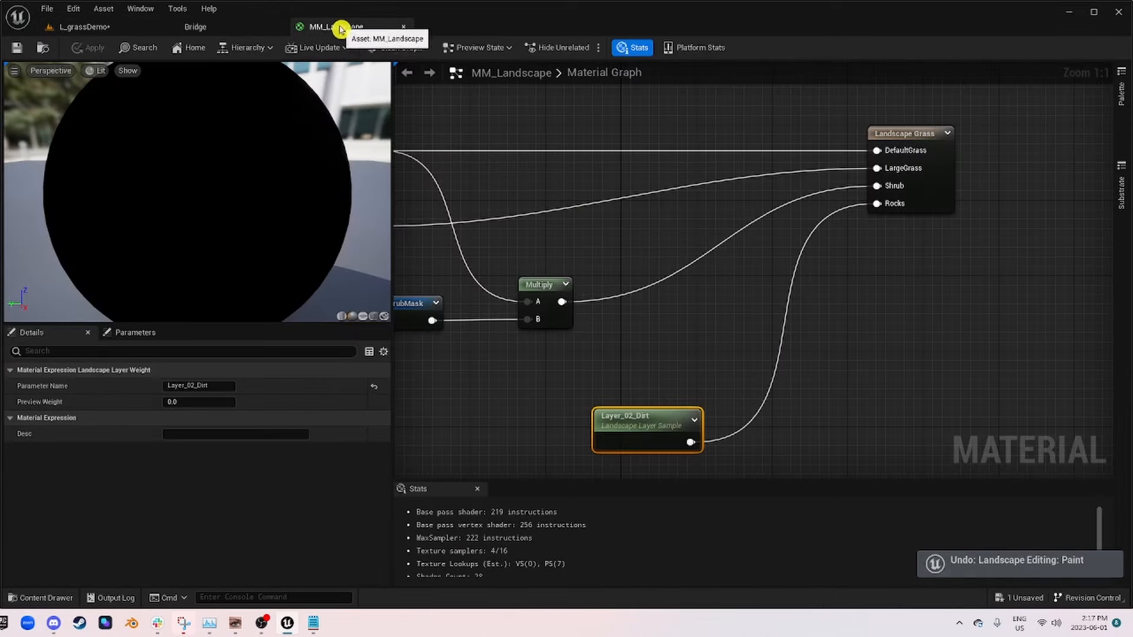
click(914, 135)
right_drag(773, 239, 1109, 195)
scroll(907, 236, down, 1)
right_drag(907, 235, 694, 258)
drag(856, 369, 849, 337)
right_drag(1044, 207, 802, 205)
Step: Add a fifth grass type named Flower to the Landscape Grass node and assign Grass_Flower to it
click(845, 130)
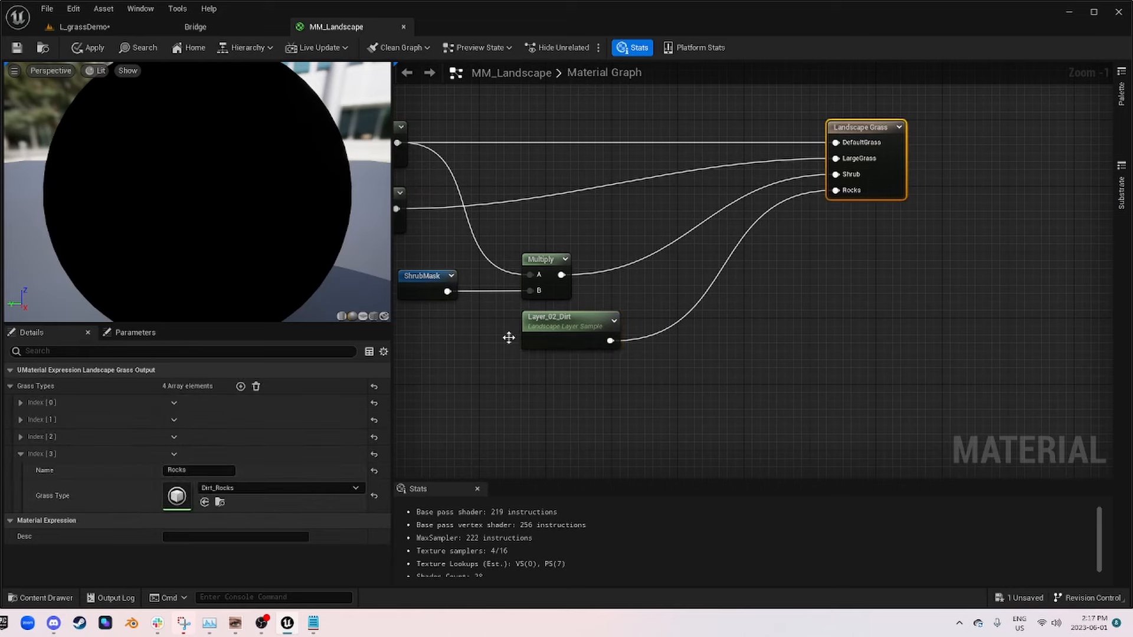
click(240, 386)
click(24, 453)
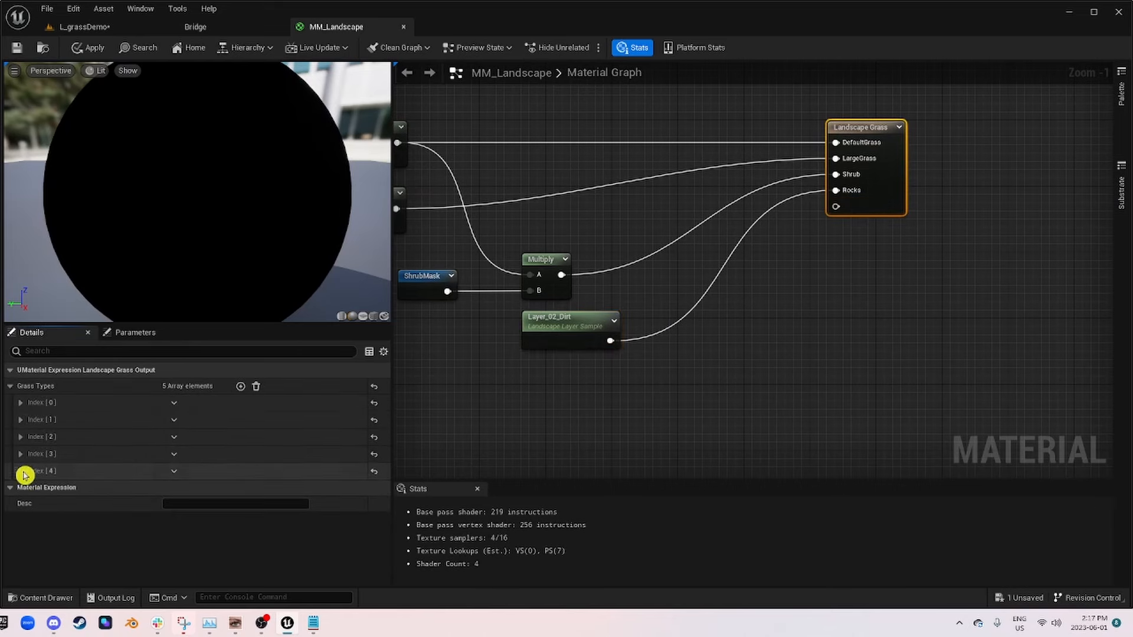
click(22, 471)
click(240, 507)
click(204, 487)
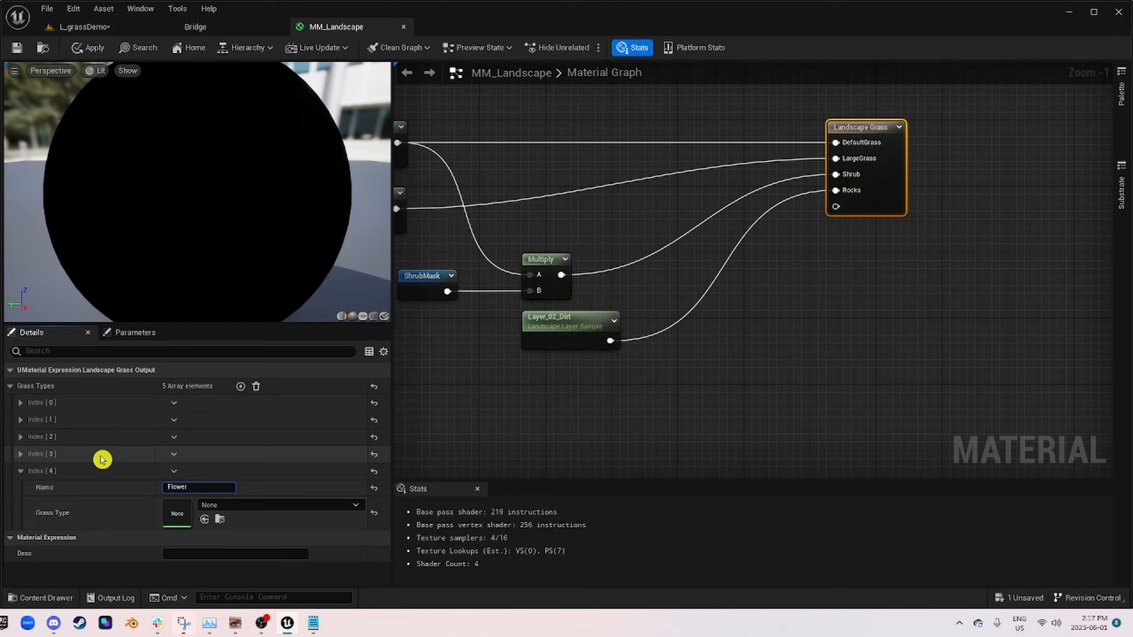
click(301, 506)
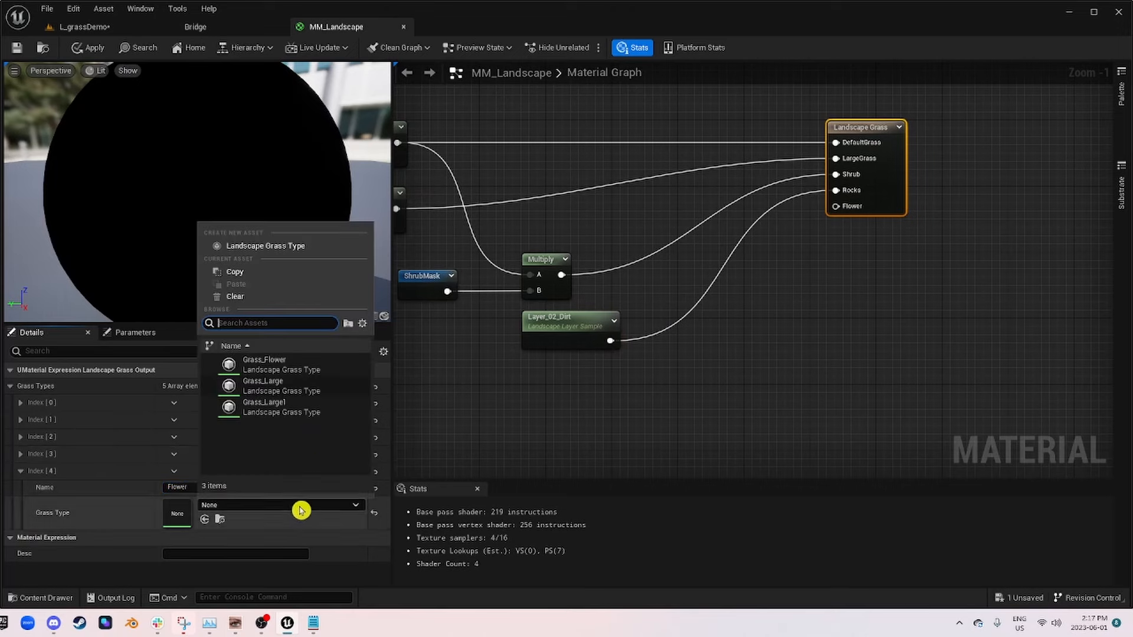
click(304, 370)
click(704, 332)
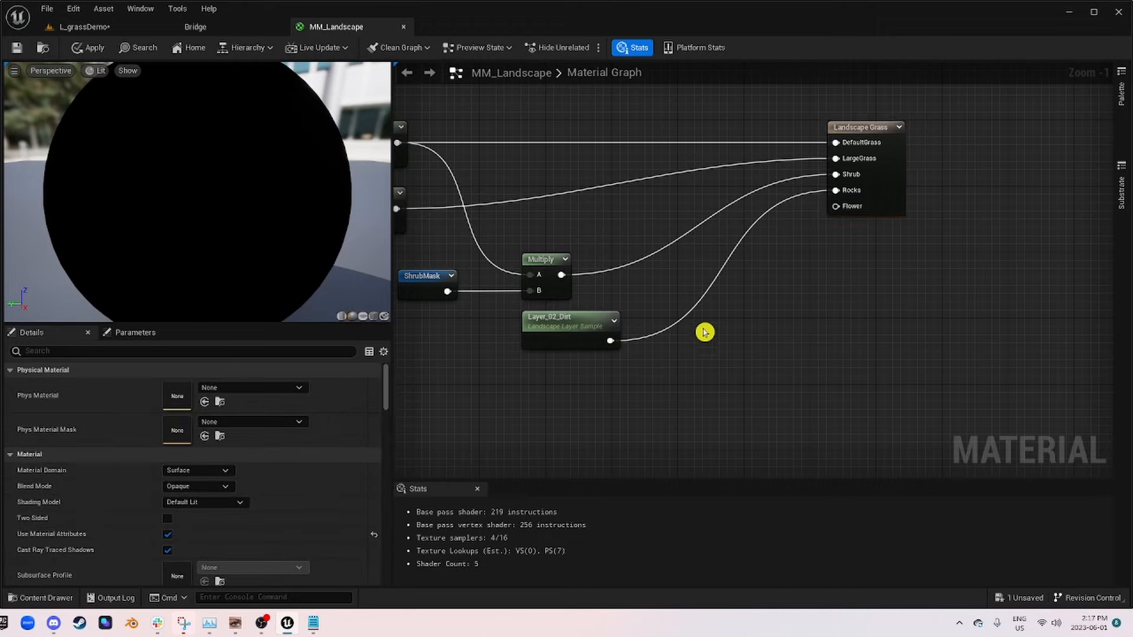
Step: Move the Layer_02_Dirt node further down to free space below the ShrubMask branch
right_drag(704, 332, 1112, 226)
scroll(687, 228, up, 1)
right_drag(686, 228, 423, 360)
drag(769, 353, 821, 466)
scroll(754, 332, down, 5)
scroll(754, 332, up, 3)
right_drag(648, 367, 778, 359)
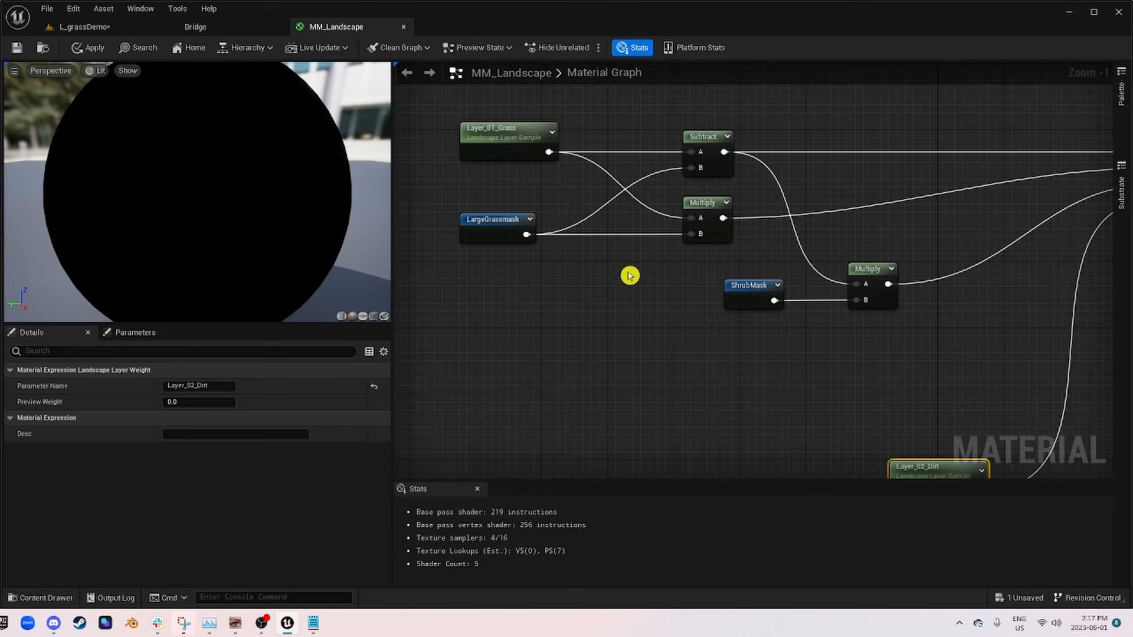
Step: Add a Multiply node below ShrubMask and connect Layer_01_Grass to its A input
click(678, 344)
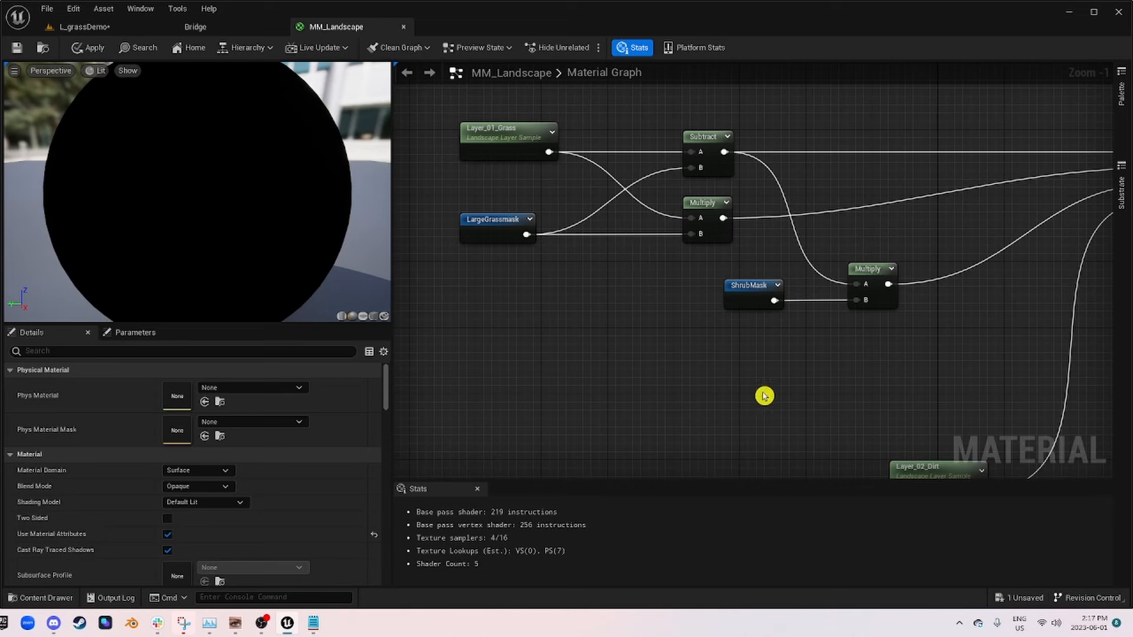
click(726, 376)
drag(550, 155, 741, 404)
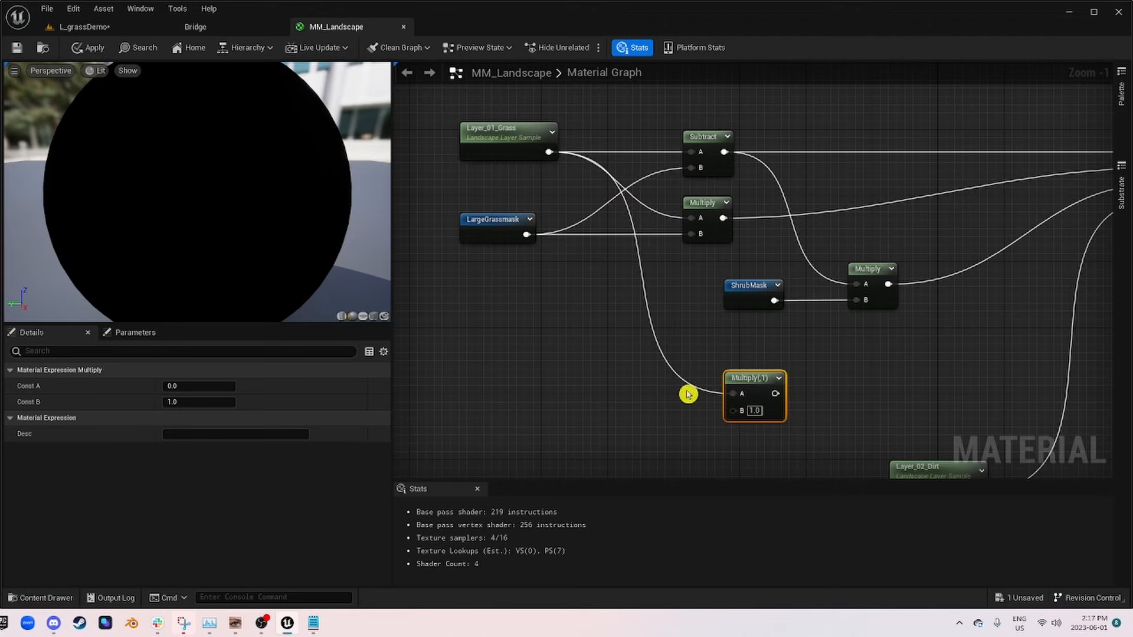
Step: Add the Flowermask named reroute and connect it to the B input of the new Multiply node
right_drag(688, 392, 769, 311)
right_click(701, 329)
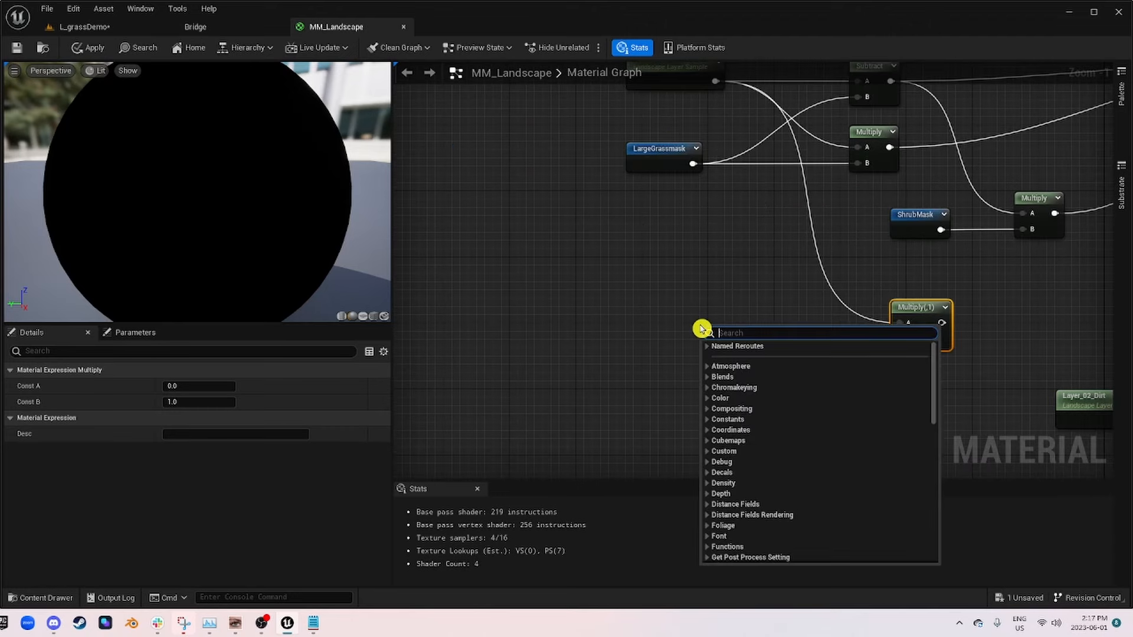
text(flower)
key(Return)
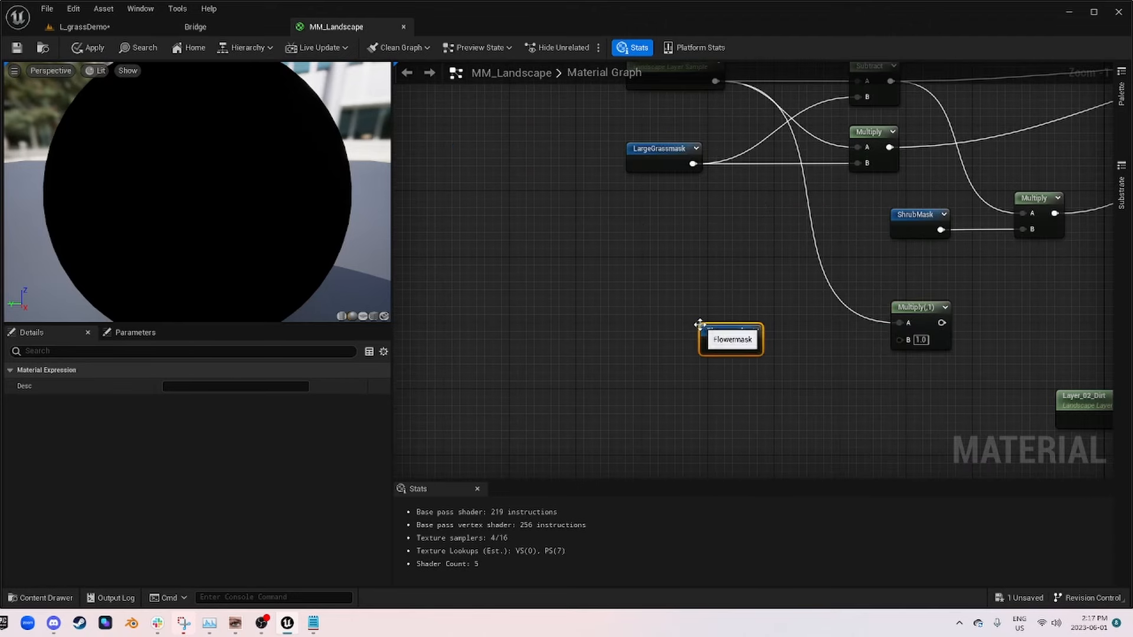
drag(752, 346, 917, 330)
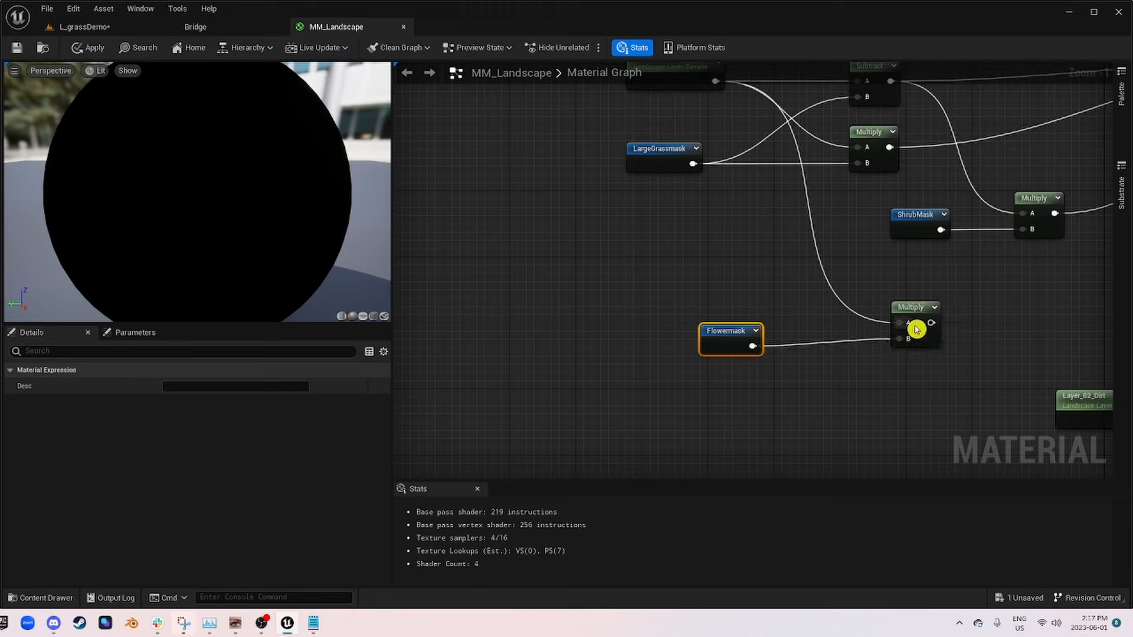
Step: Move the Flowermask reroute closer to the Multiply node it feeds
scroll(897, 316, down, 4)
scroll(882, 336, up, 4)
right_drag(901, 331, 716, 376)
drag(560, 350, 610, 332)
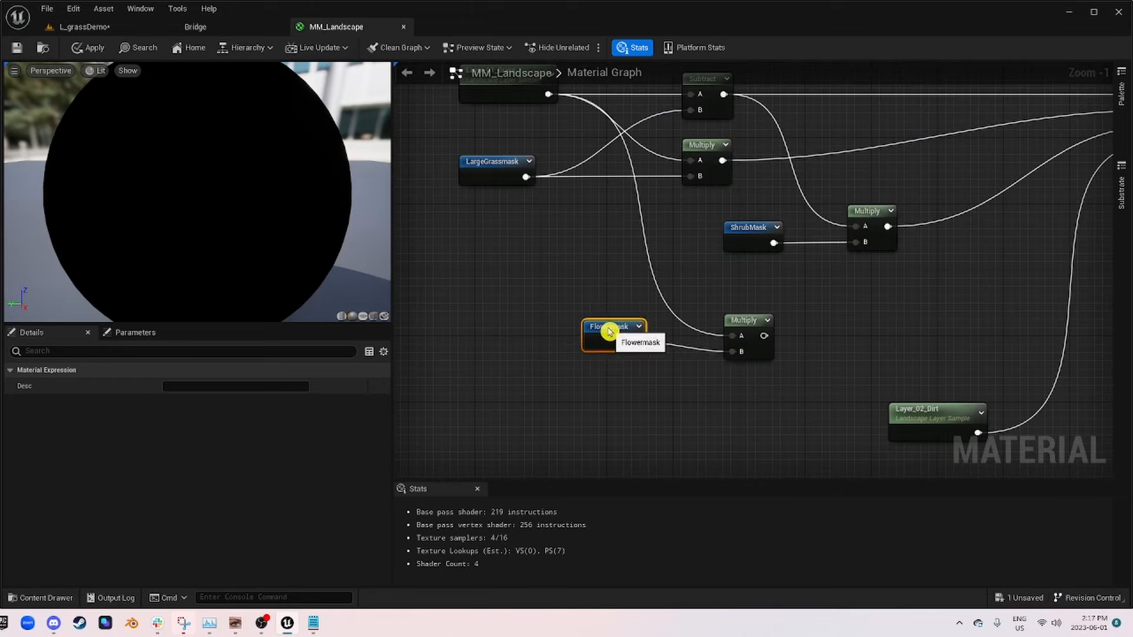
Step: Add a Subtract node with the Flowermask Multiply as A and the ShrubMask Multiply as B, and connect it to the Flower grass input
scroll(826, 342, down, 1)
right_drag(842, 341, 636, 373)
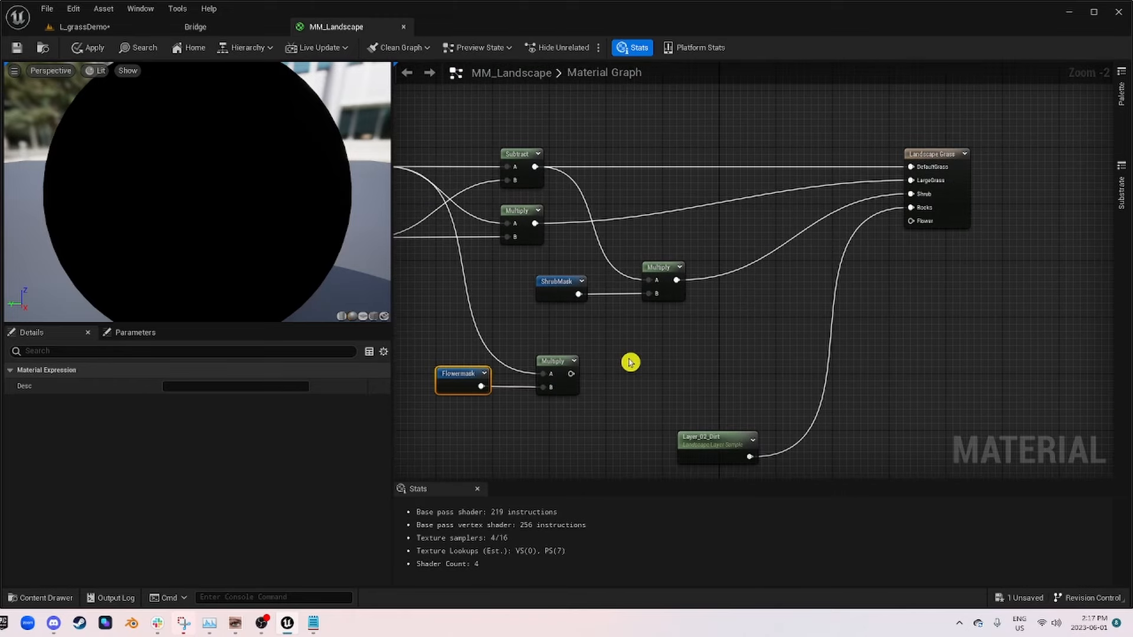
right_click(661, 334)
text(subtra)
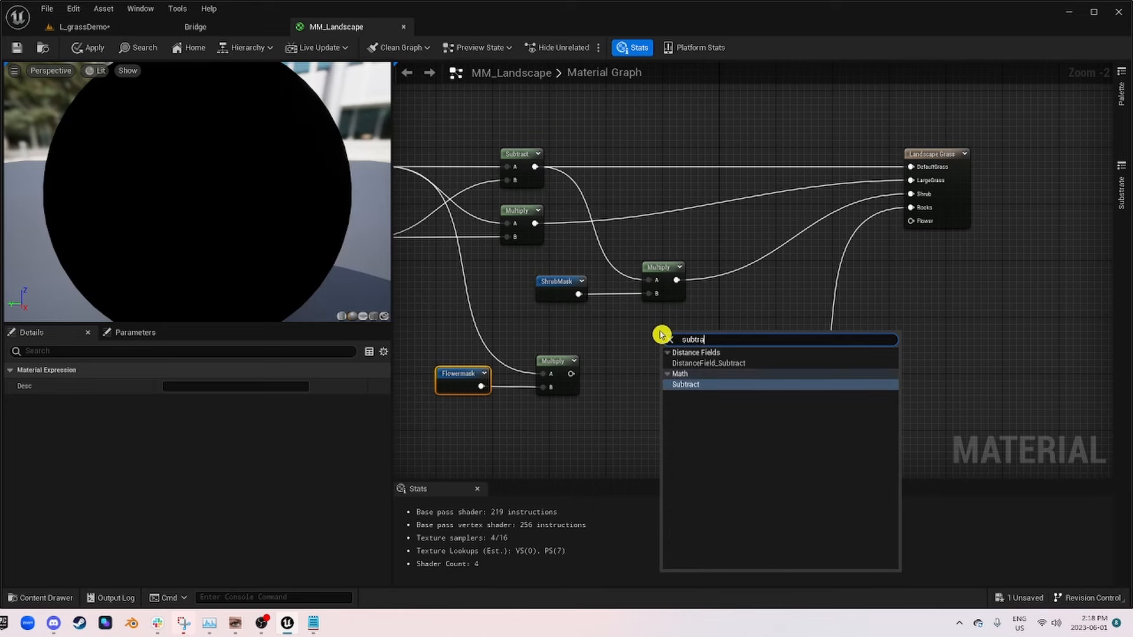
key(Return)
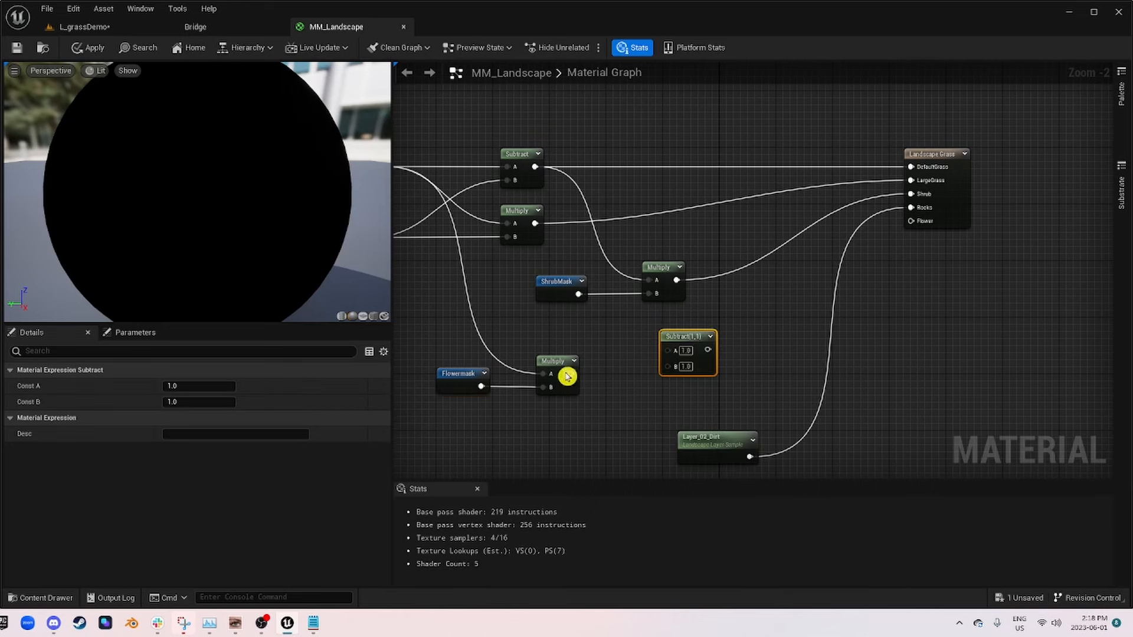
drag(567, 376, 767, 361)
drag(677, 280, 920, 221)
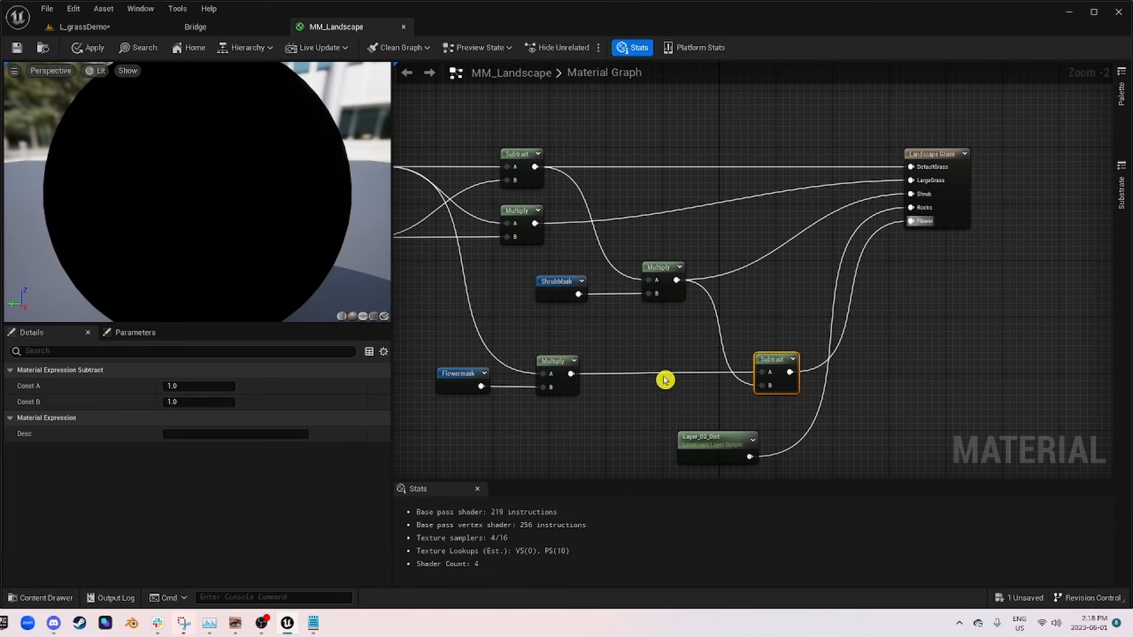
Step: Apply the changes to the MM_Landscape material and return to the L_grassDemo level
scroll(655, 337, down, 3)
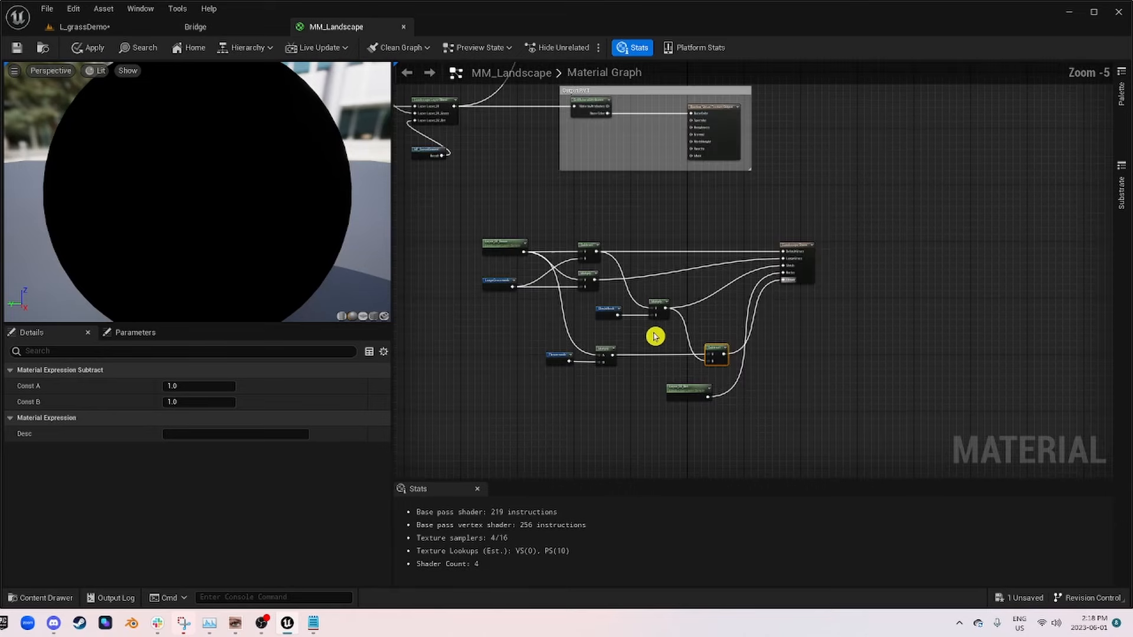
click(86, 48)
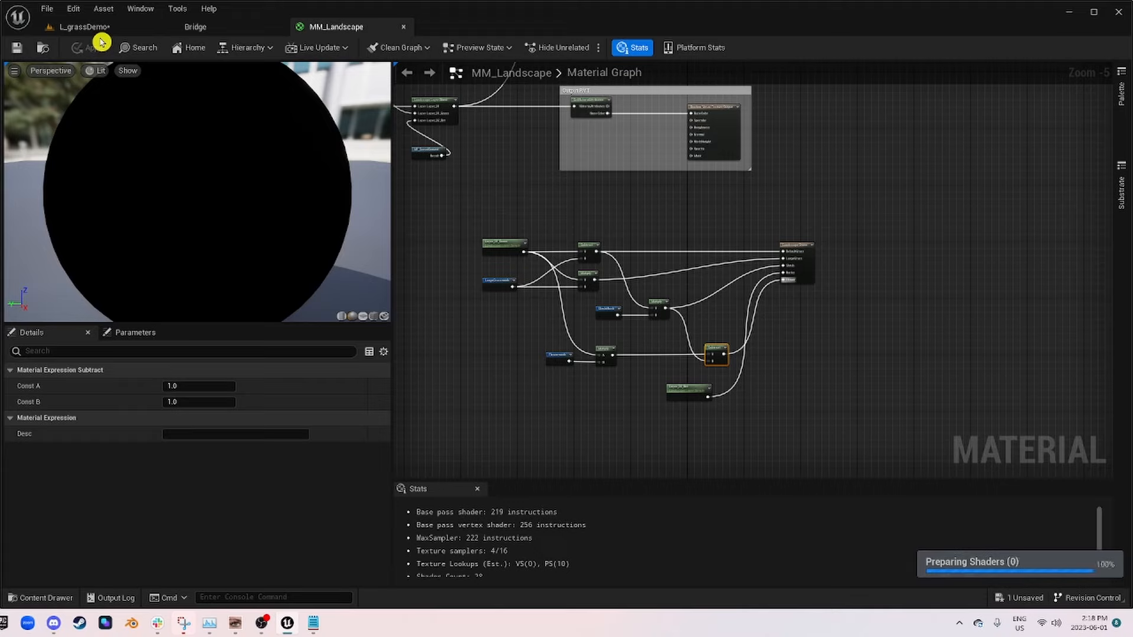
click(71, 27)
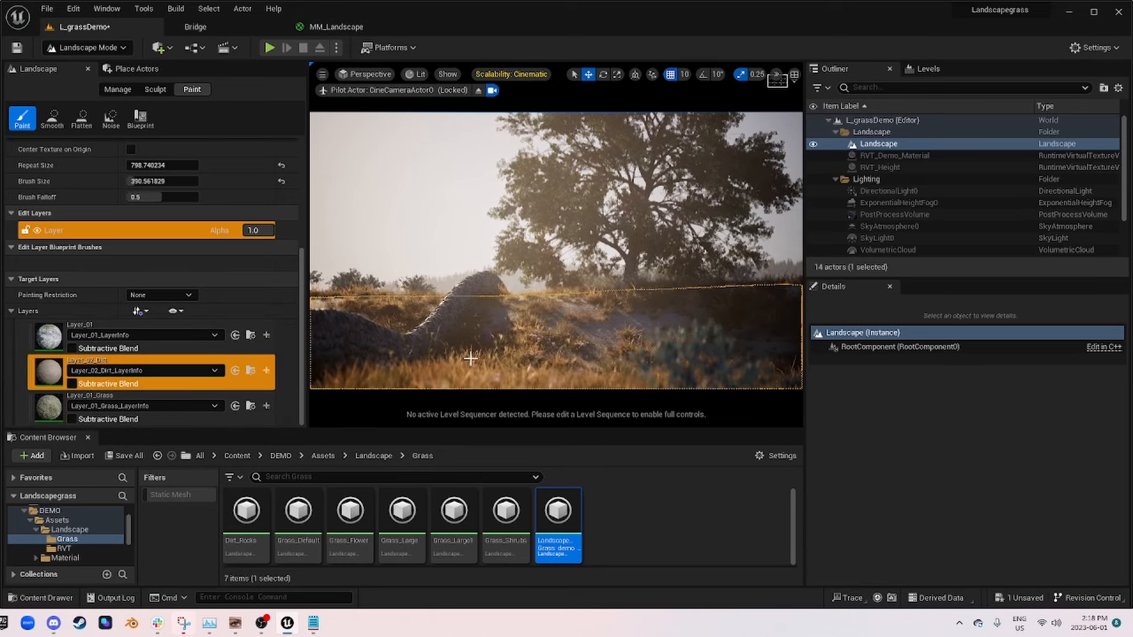
Step: Undo the last landscape paint stroke and switch the editor to Selection mode
key(ctrl+z)
click(101, 48)
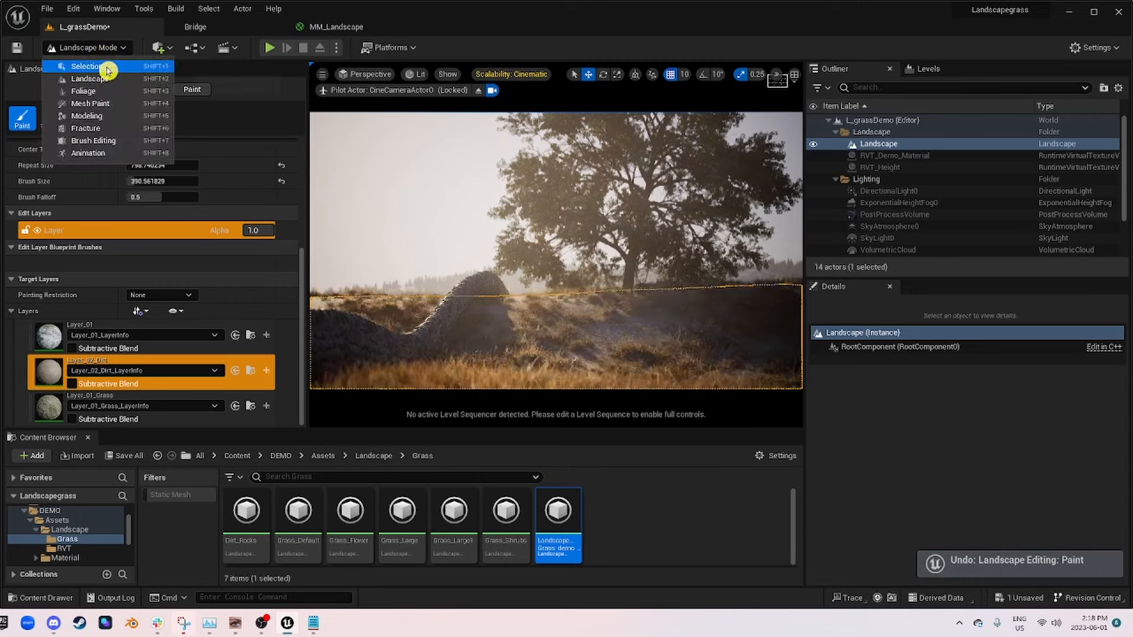
click(85, 66)
Step: Open the landscape's material instance MM_Landscape_Inst and locate the flower mask parameters among its global scalar values
scroll(956, 472, down, 3)
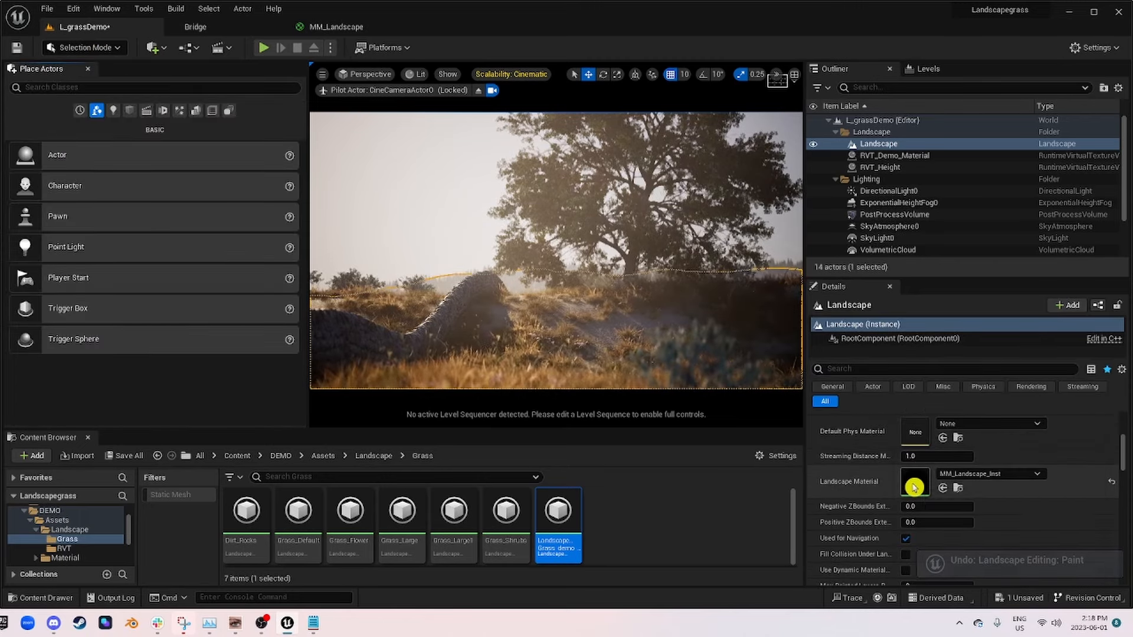
double_click(914, 488)
scroll(256, 369, down, 4)
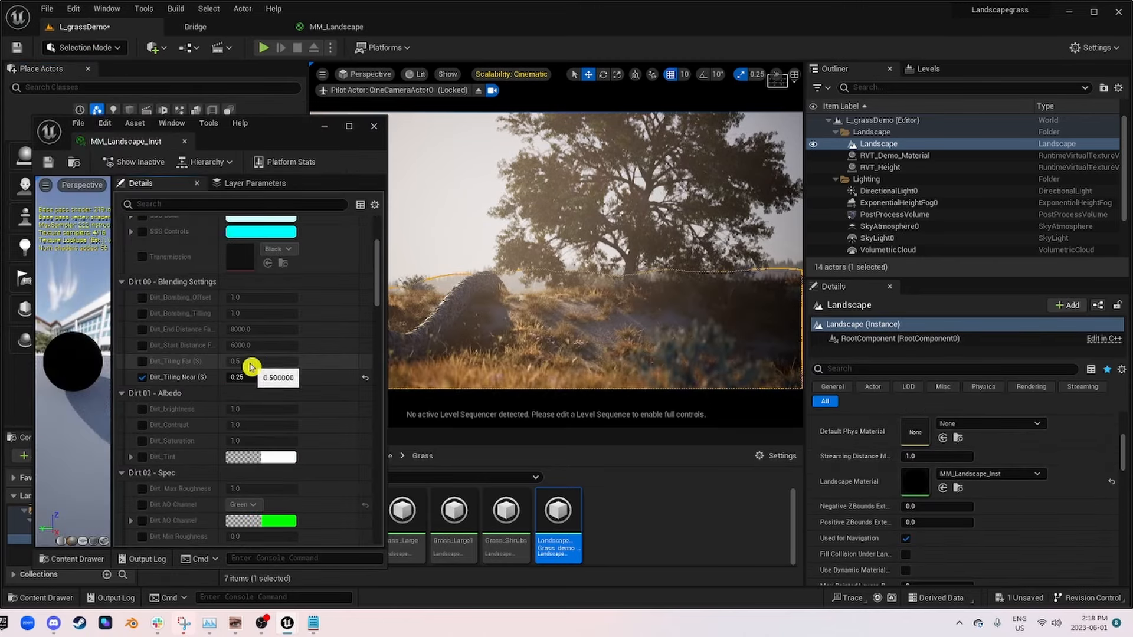
scroll(251, 367, down, 10)
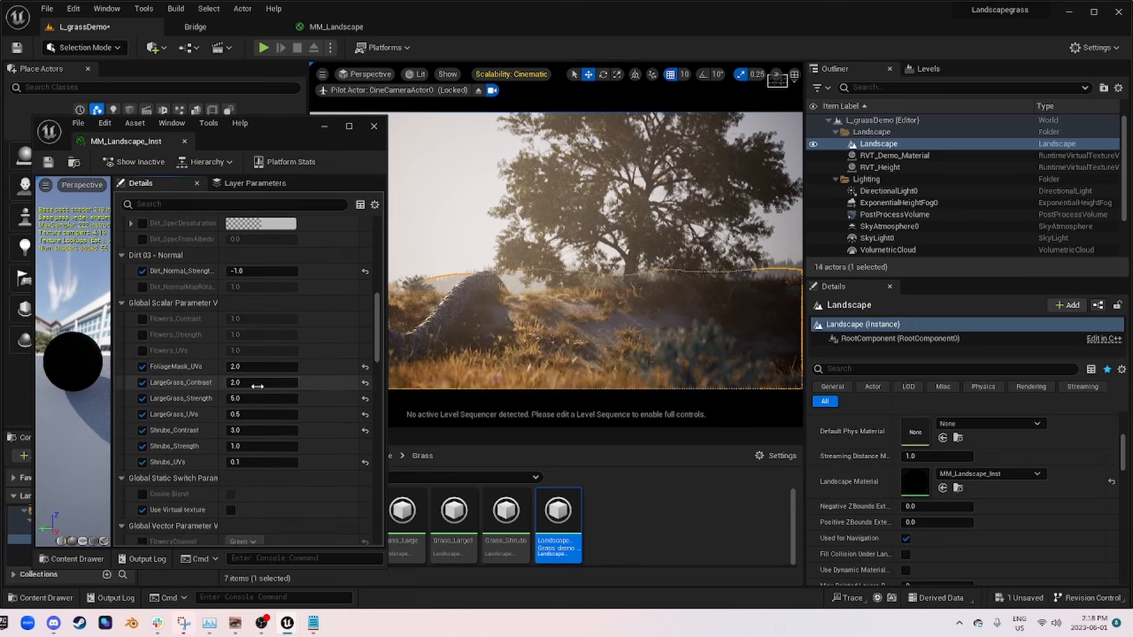
Step: Override the flower mask parameters in the material instance, setting Flowers_UVs to 3 and Flowers_Strength to 5
click(143, 351)
click(238, 351)
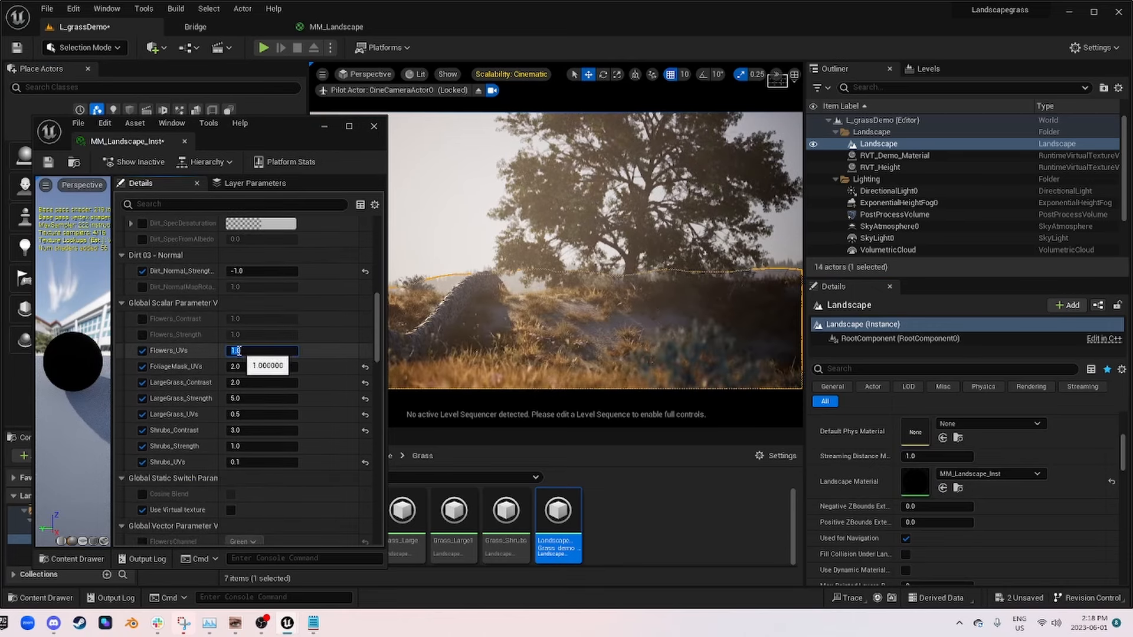
text(2)
key(Return)
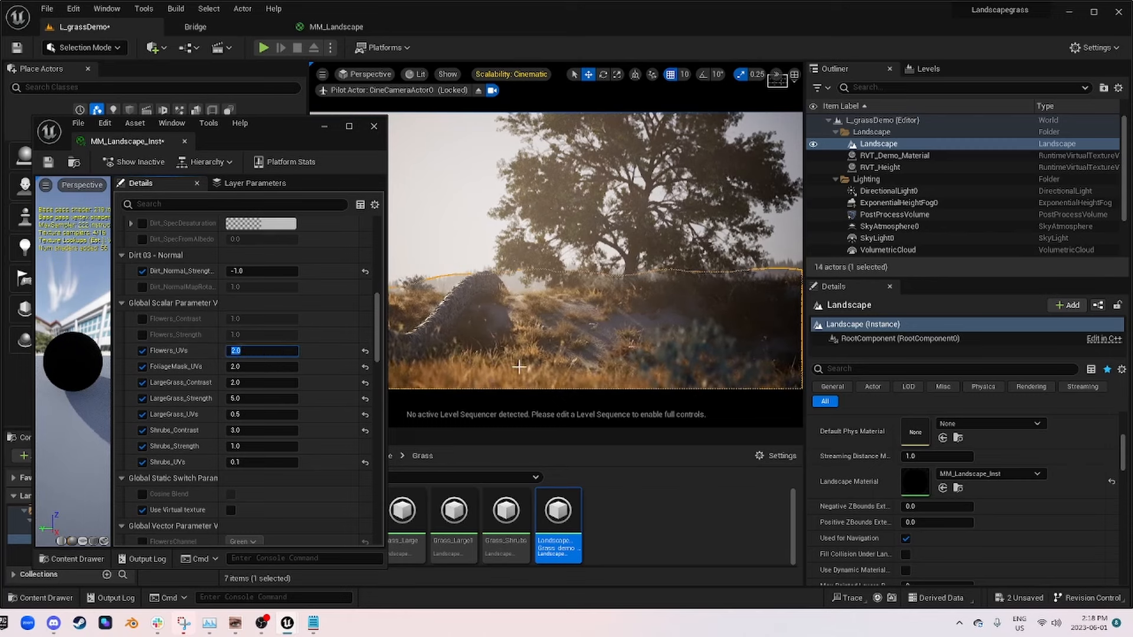
click(275, 358)
text(5)
key(Return)
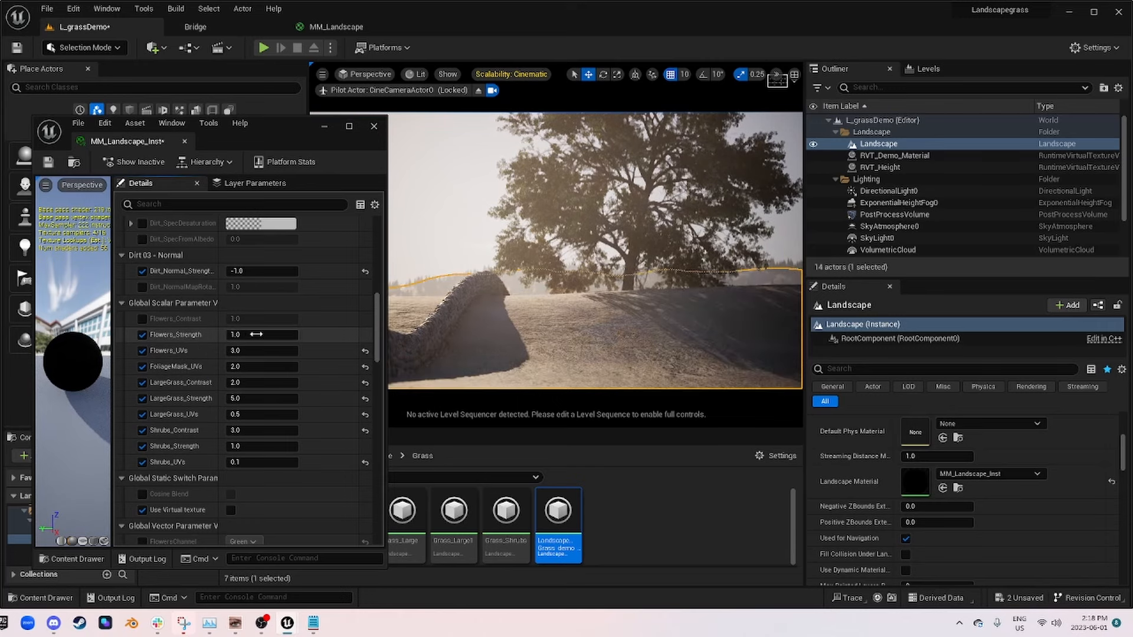
key(Return)
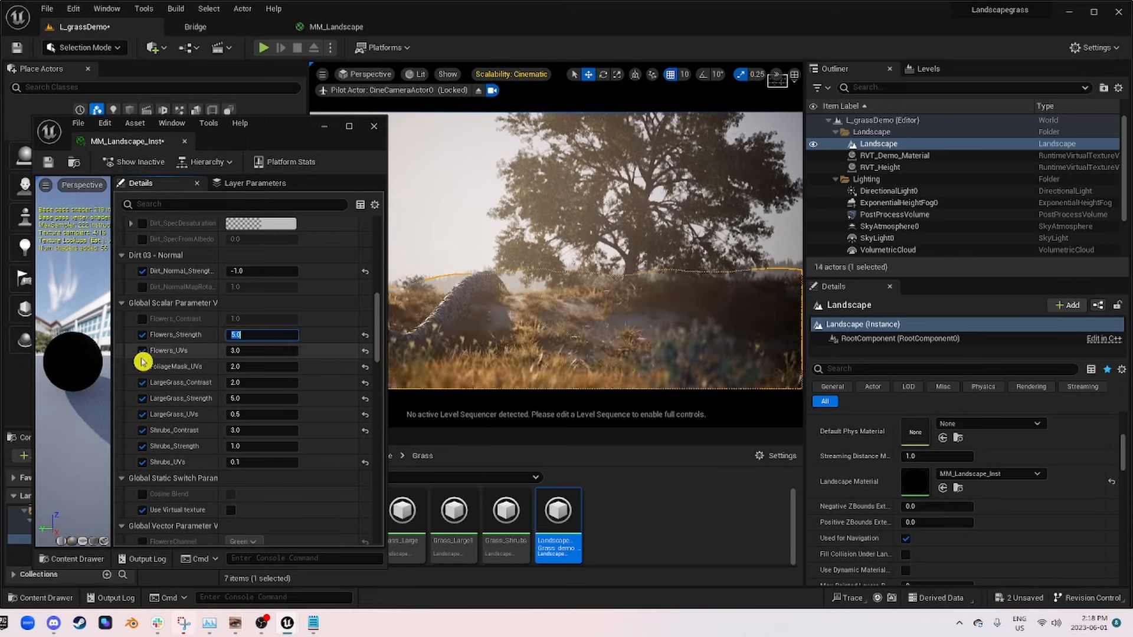
Step: Move the instance window aside, stop piloting CineCameraActor0, and inspect the flower distribution across the landscape
drag(305, 127, 124, 123)
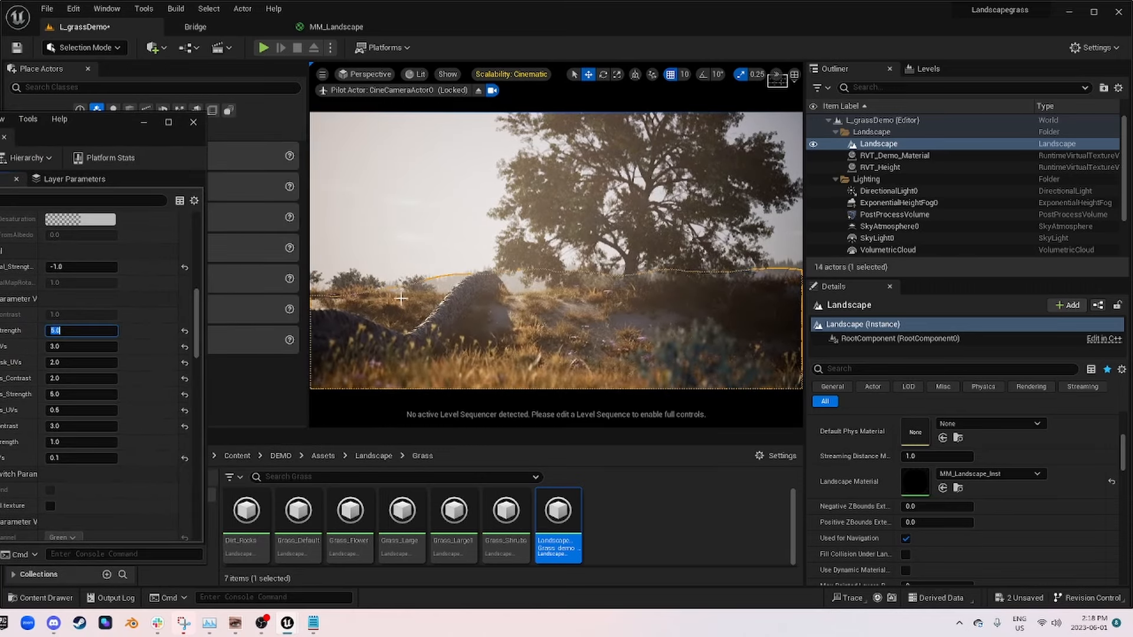
click(481, 92)
right_drag(519, 195, 600, 227)
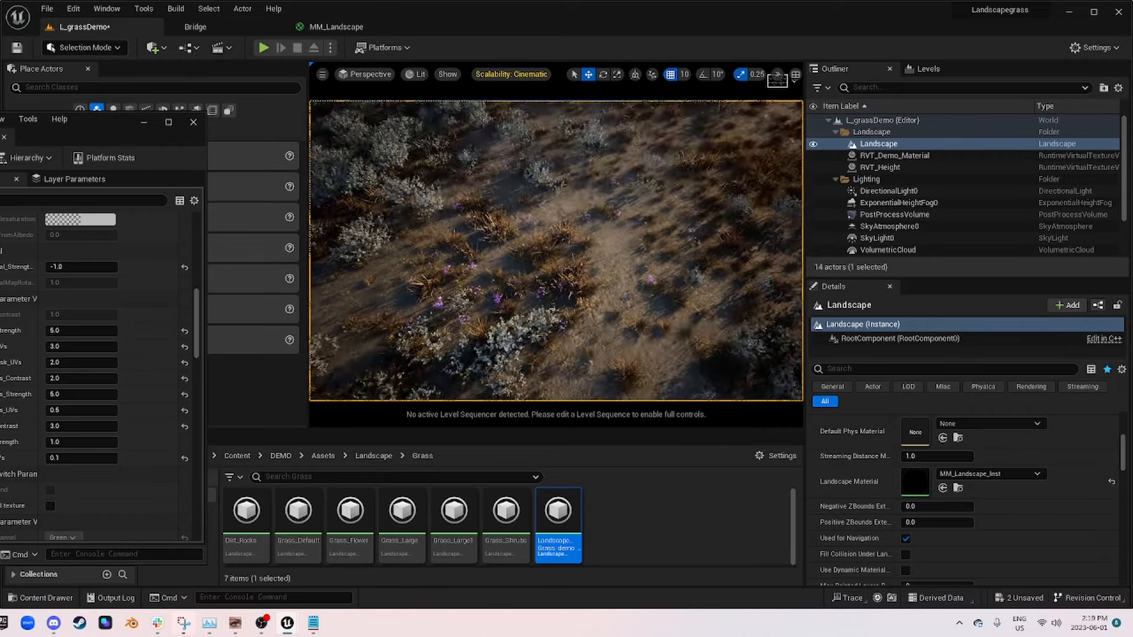
mouse_move(590, 266)
right_down()
mouse_move(590, 198)
mouse_move(591, 248)
right_up()
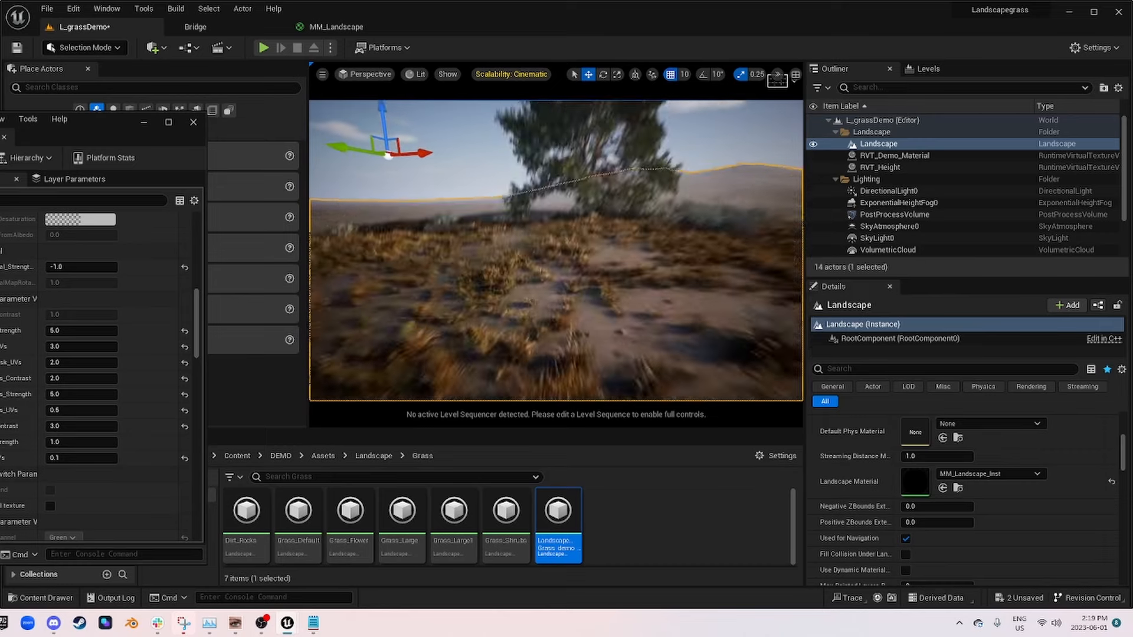
Step: In the MM_Landscape graph, connect the LargeGrassmask Multiply output to input A of the Flowermask Multiply, replacing Layer_01_Grass
click(341, 28)
right_drag(557, 321, 626, 259)
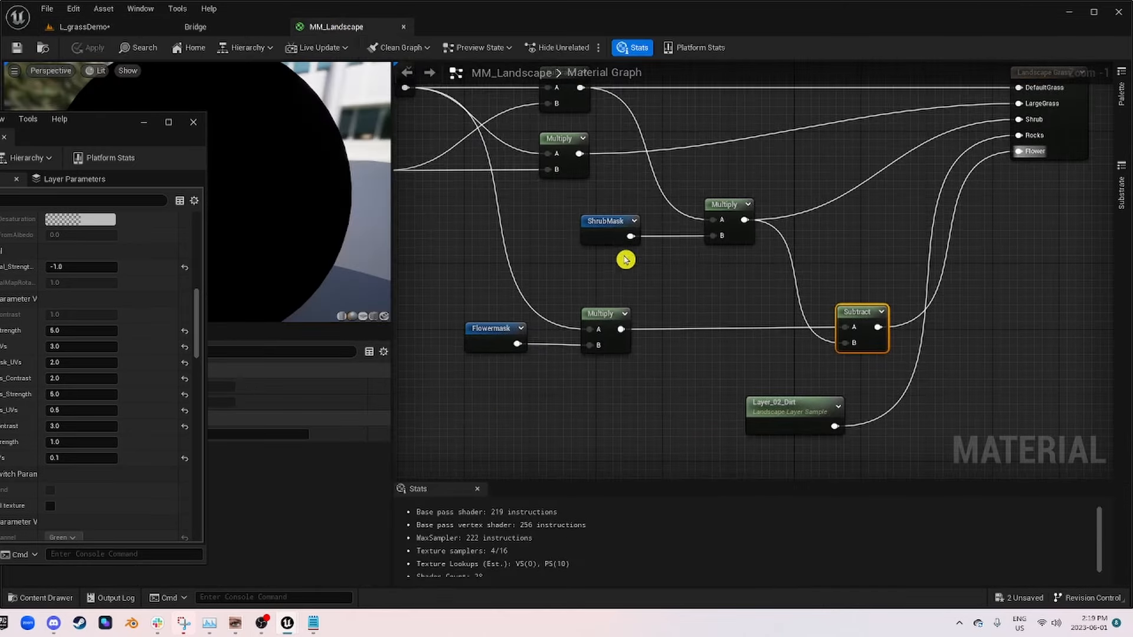
right_drag(722, 206, 802, 228)
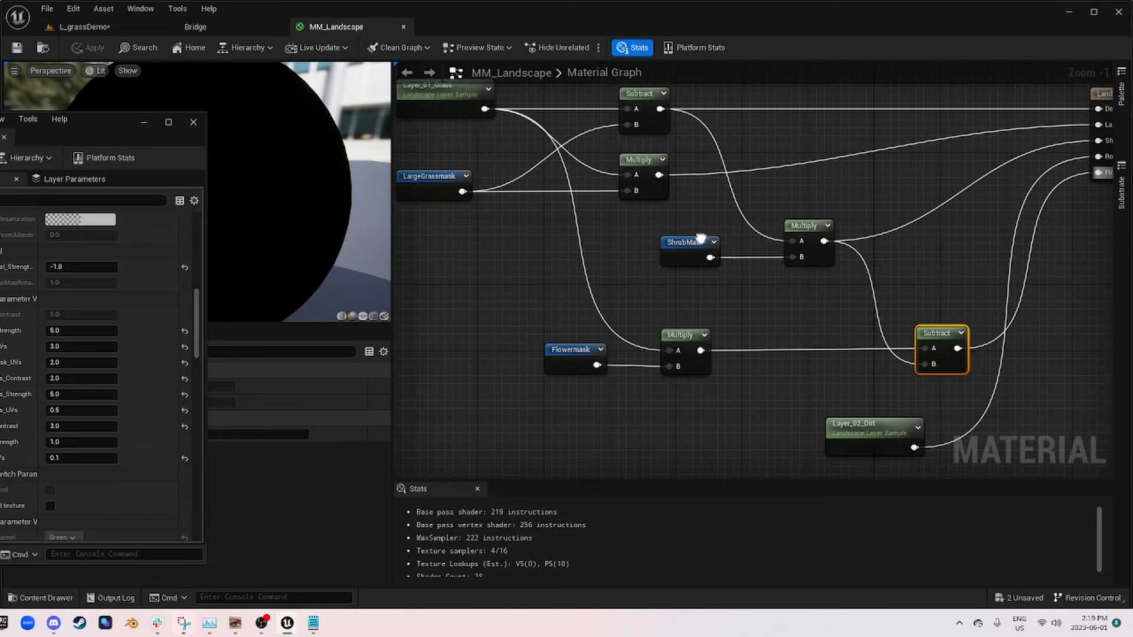
right_drag(474, 125, 559, 137)
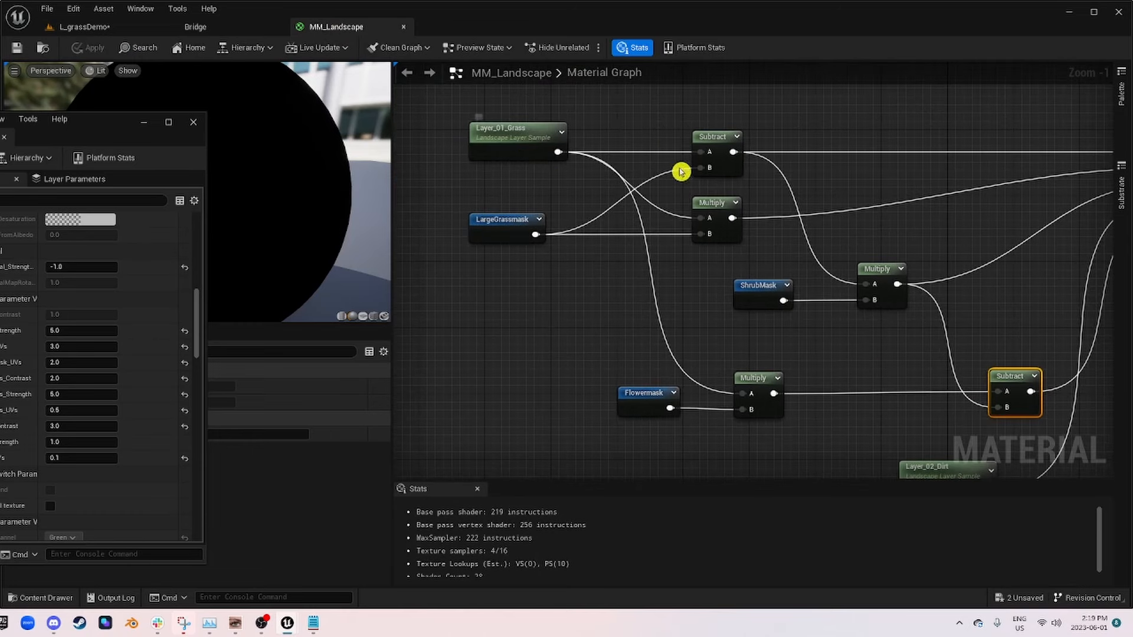
drag(715, 203, 672, 207)
right_drag(750, 257, 686, 225)
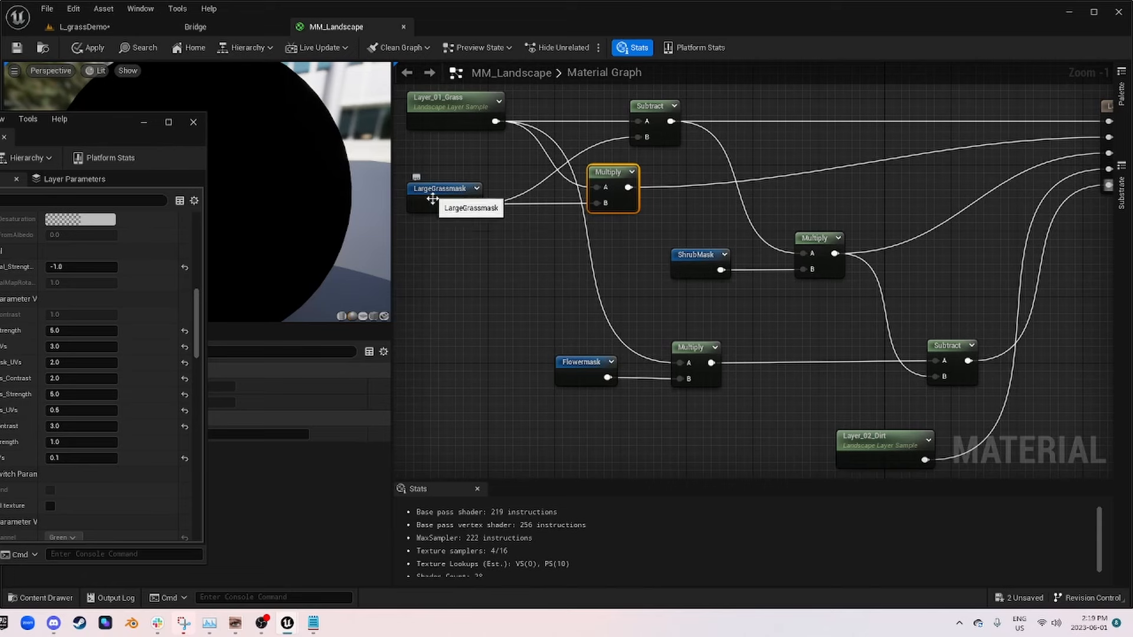
drag(628, 187, 775, 348)
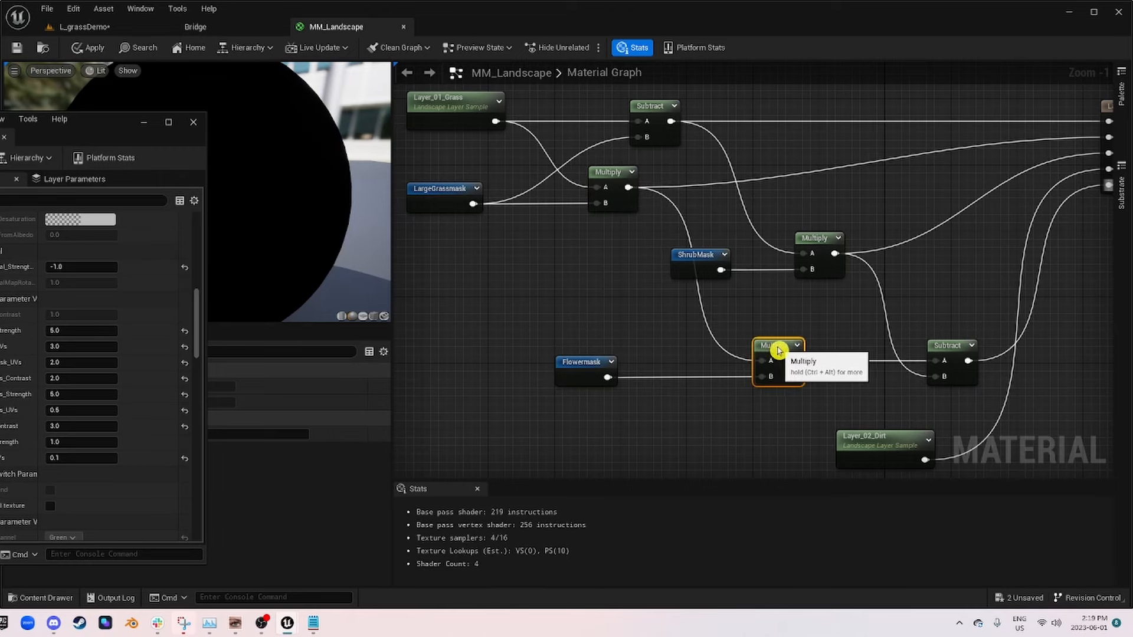
Step: Place the ShrubMask and Flowermask reroutes directly beneath their respective Multiply nodes
drag(590, 372, 712, 373)
right_drag(713, 373, 543, 246)
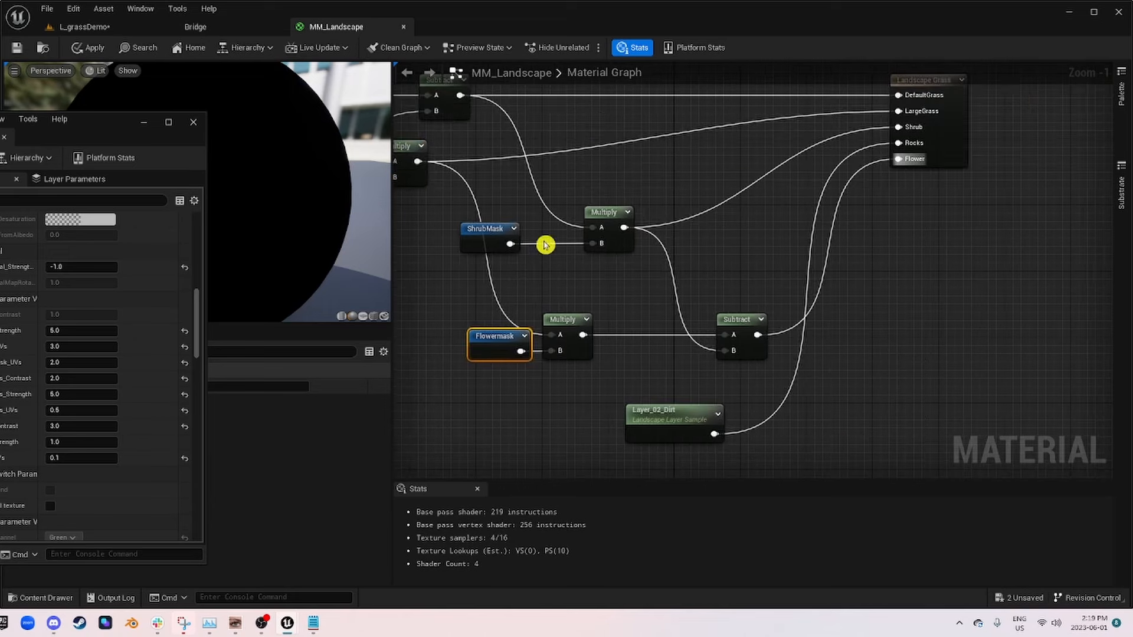
drag(485, 235, 605, 271)
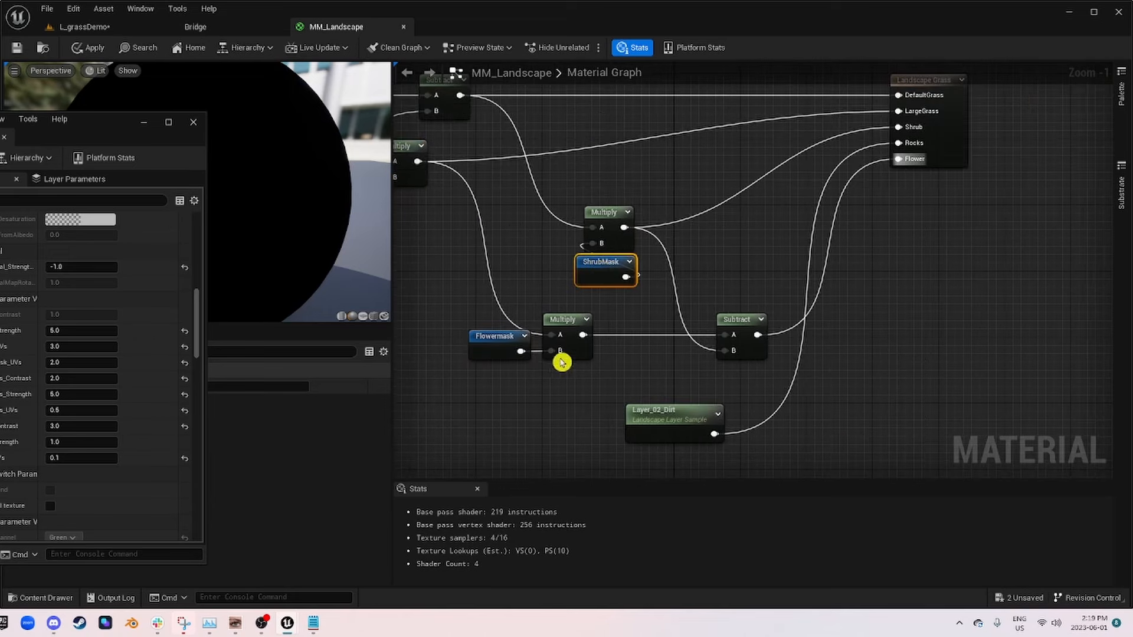
drag(493, 347, 558, 379)
scroll(610, 375, down, 3)
right_drag(610, 374, 700, 344)
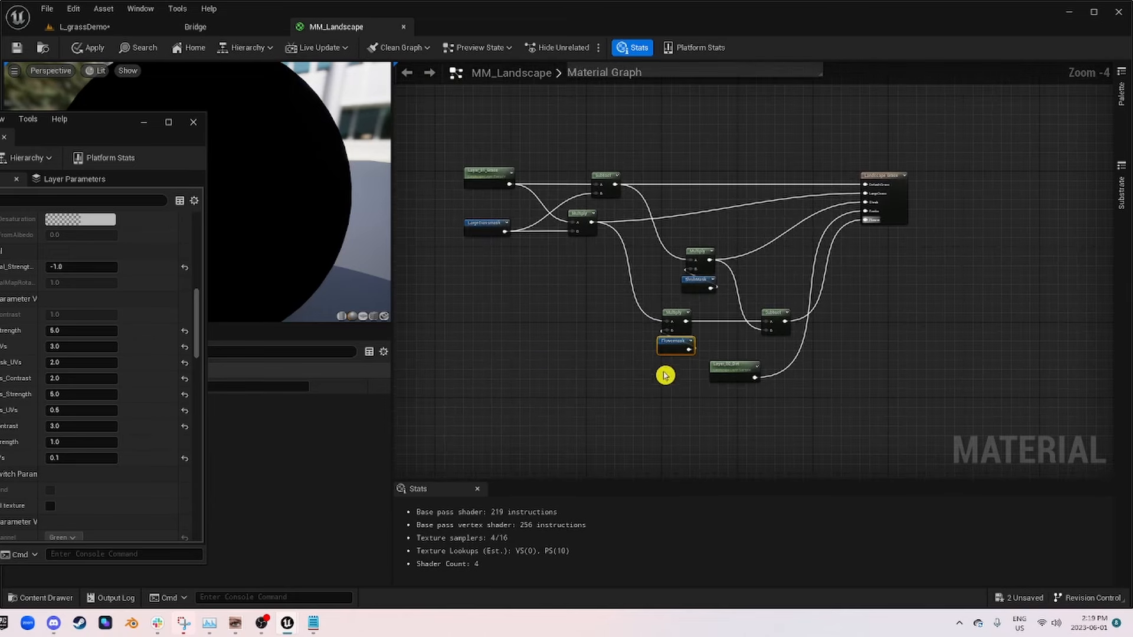
Step: Select the Flowermask reroute together with its Multiply node and nudge both further left in the graph
scroll(689, 373, up, 2)
drag(692, 370, 636, 286)
key(Left)
key(Left)
key(Left)
key(Left)
key(Left)
key(Left)
key(Left)
key(Left)
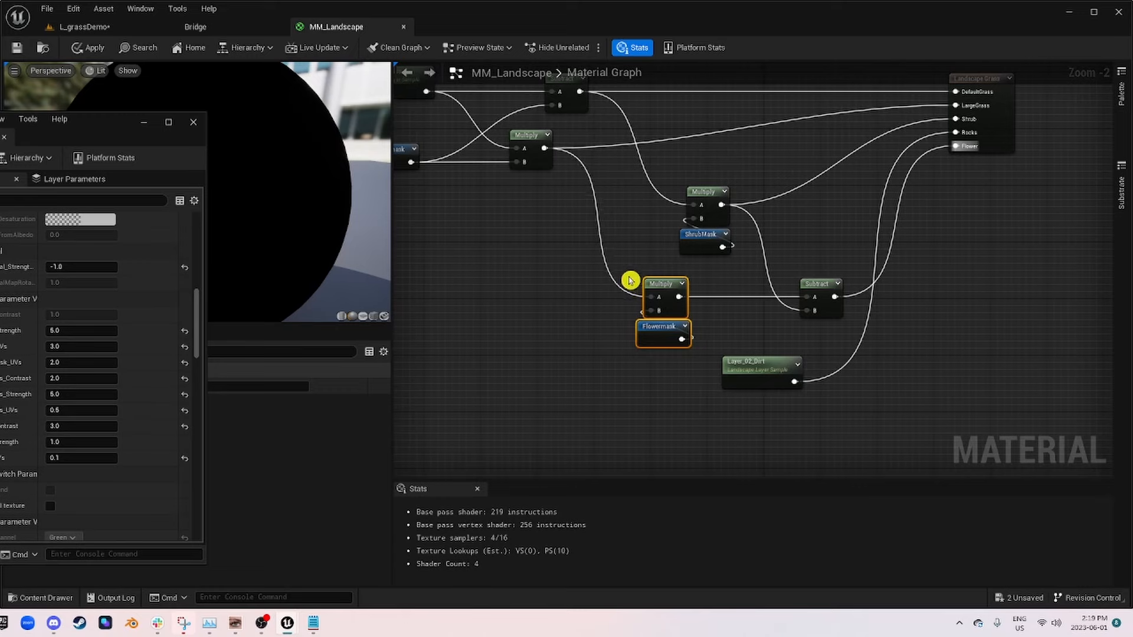
Step: Apply the rewired graph to the MM_Landscape material and save the asset
right_drag(566, 208, 705, 319)
scroll(657, 277, up, 2)
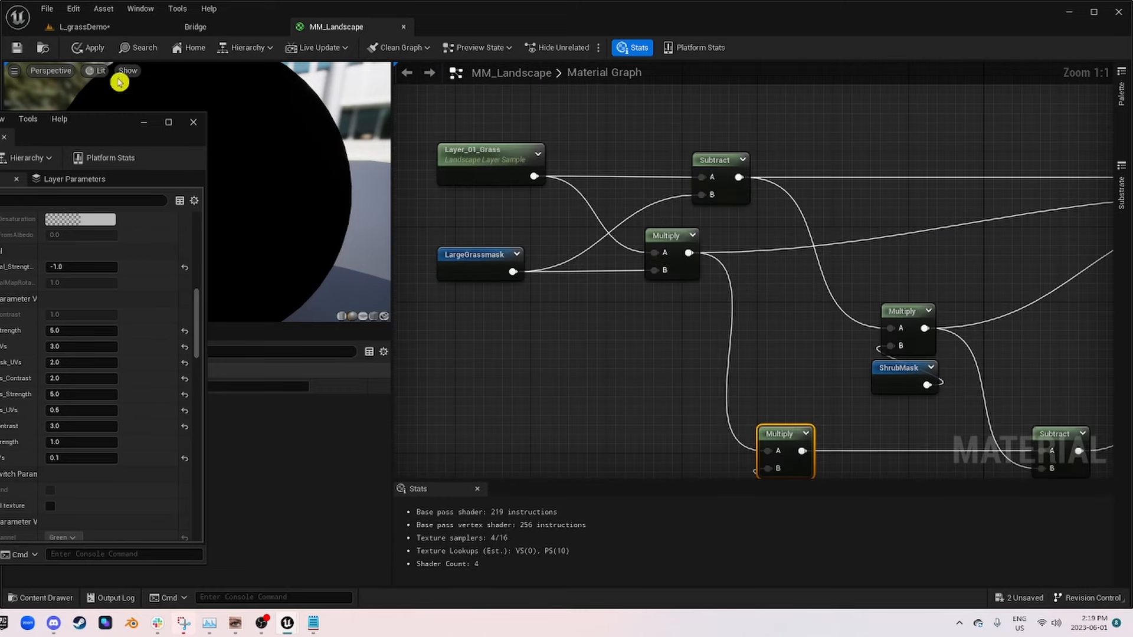
click(70, 56)
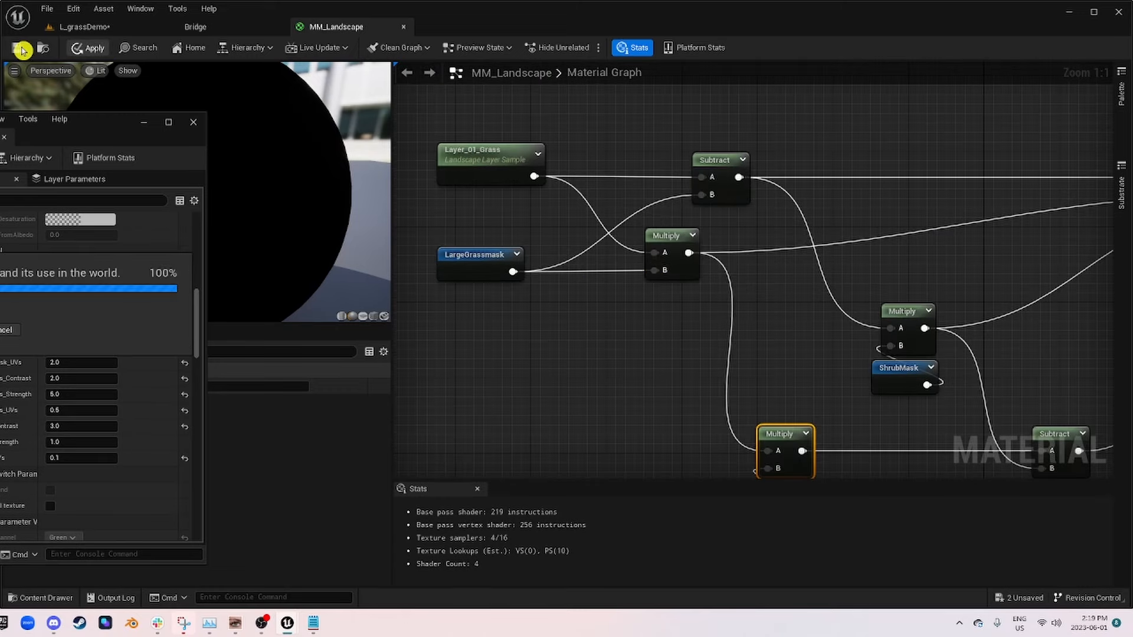
click(19, 50)
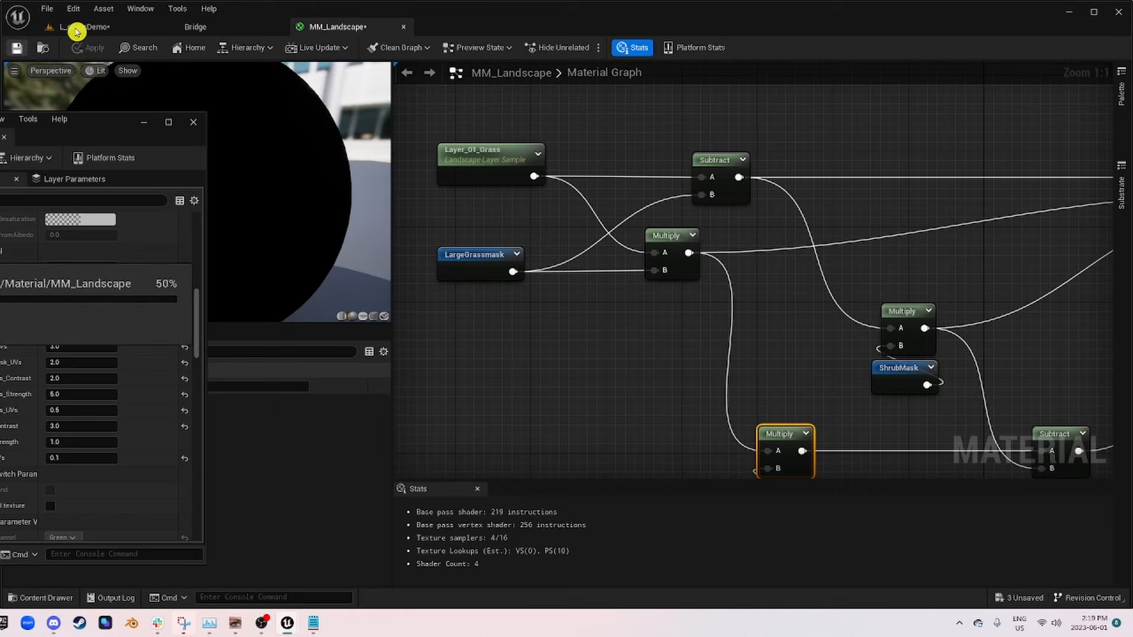
Step: Move the Layer_01_Grass node further left, clear of the LargeGrassmask reroute, and select it
right_drag(695, 318, 547, 116)
scroll(598, 175, down, 1)
right_drag(589, 168, 775, 384)
drag(569, 201, 441, 203)
right_drag(520, 221, 710, 292)
drag(716, 329, 525, 223)
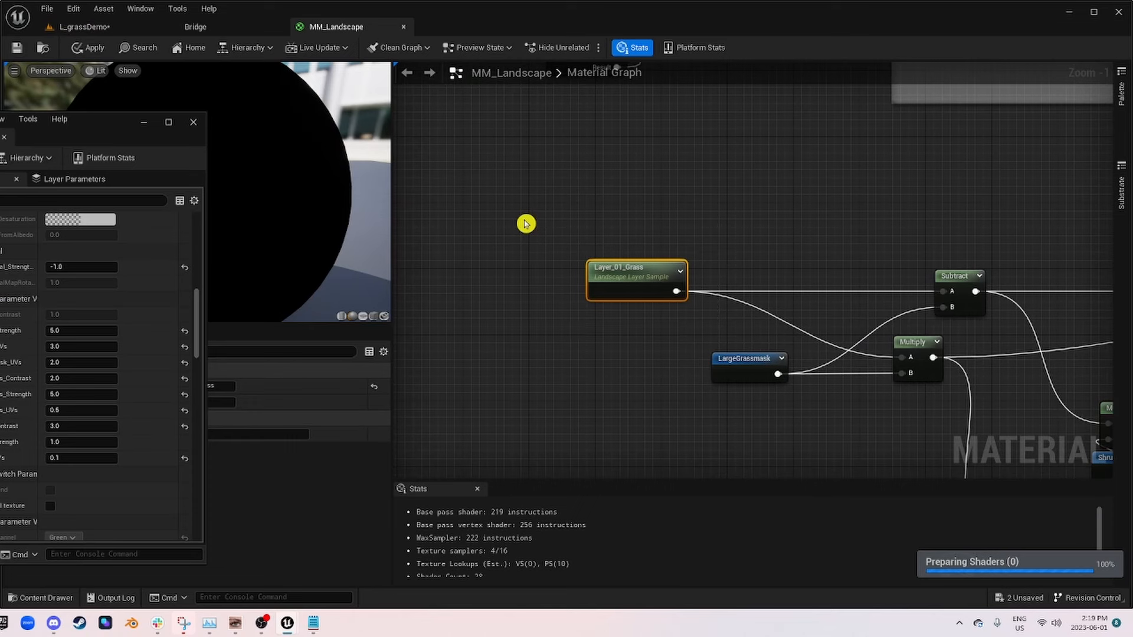
Step: Add an enlarged comment box around the Layer_01_Grass node titled "getting Weight of layer and making a black and white mask"
text(cge)
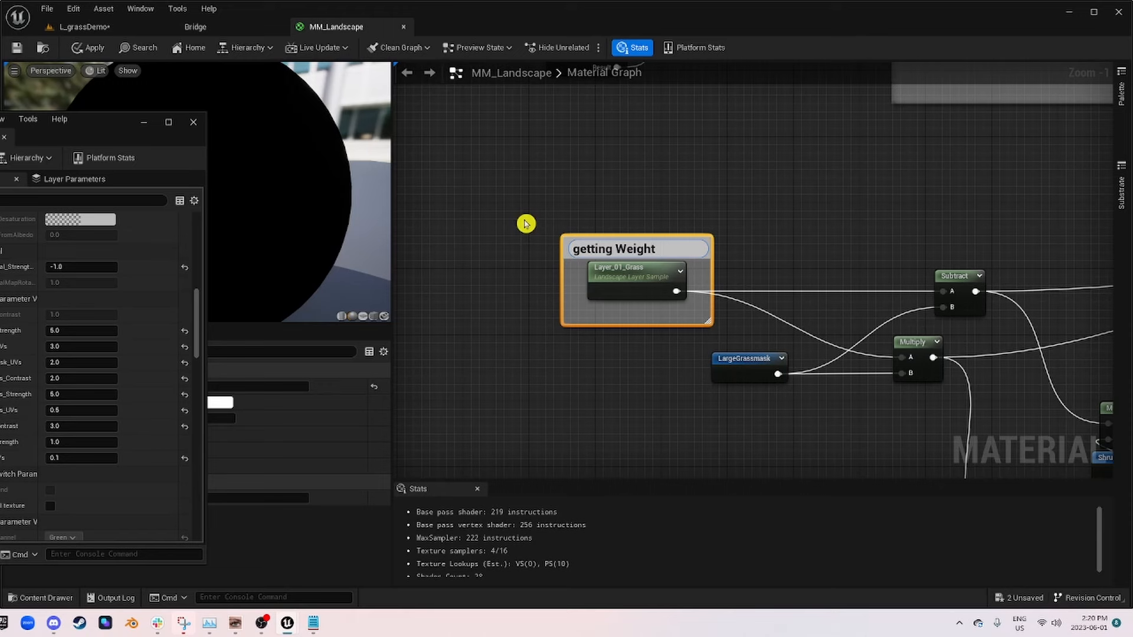
text(tting Weight of layer)
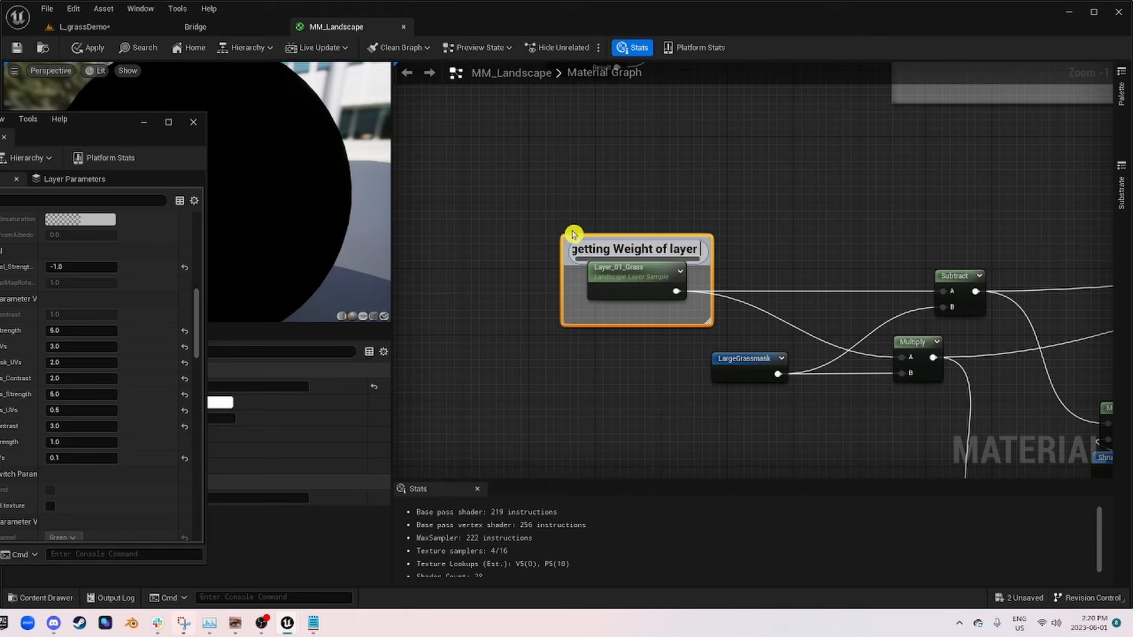
drag(562, 236, 457, 161)
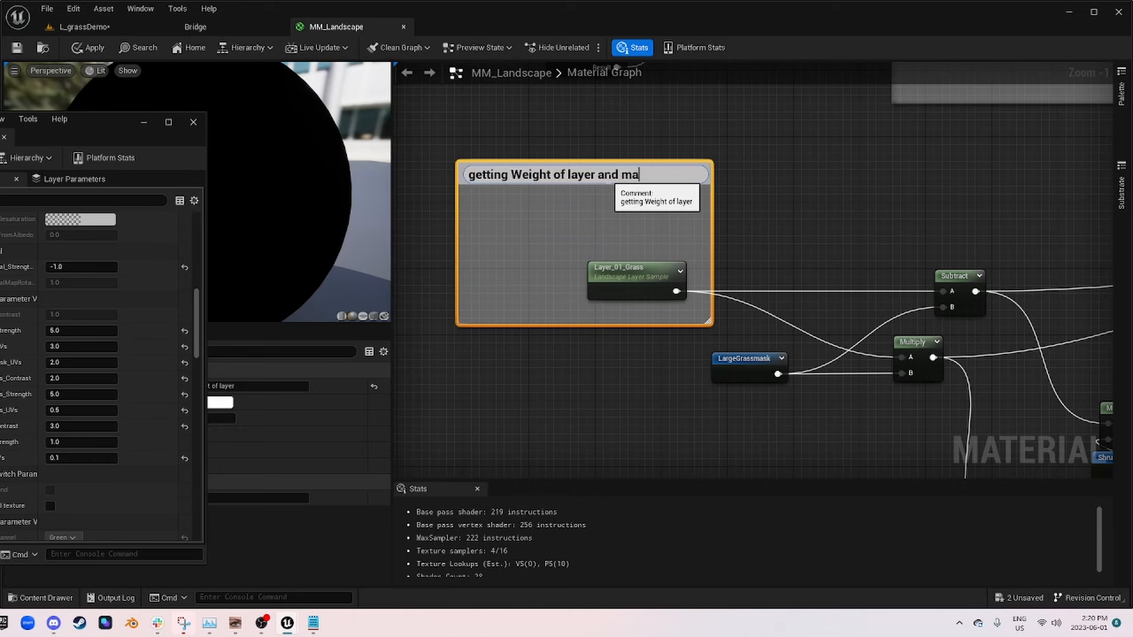
text(and making a black nd white mask)
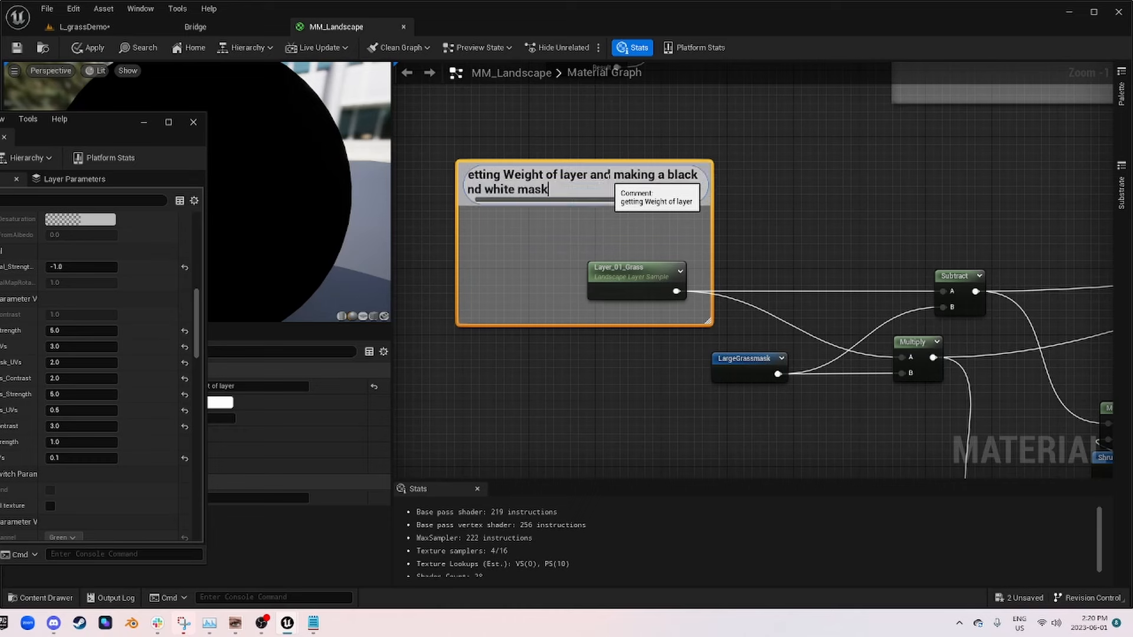
key(Return)
Step: Move the LargeGrassmask reroute and the Subtract node fed by Layer_01_Grass further left in the graph
right_drag(891, 222, 700, 177)
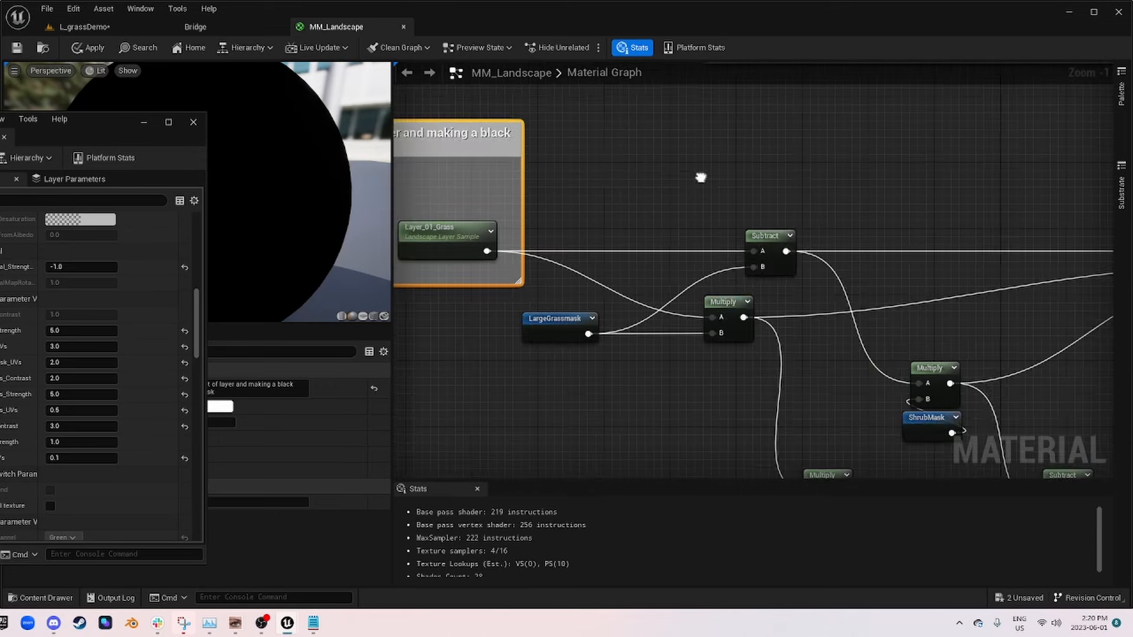
drag(561, 322, 498, 314)
right_drag(811, 304, 806, 278)
scroll(666, 291, down, 1)
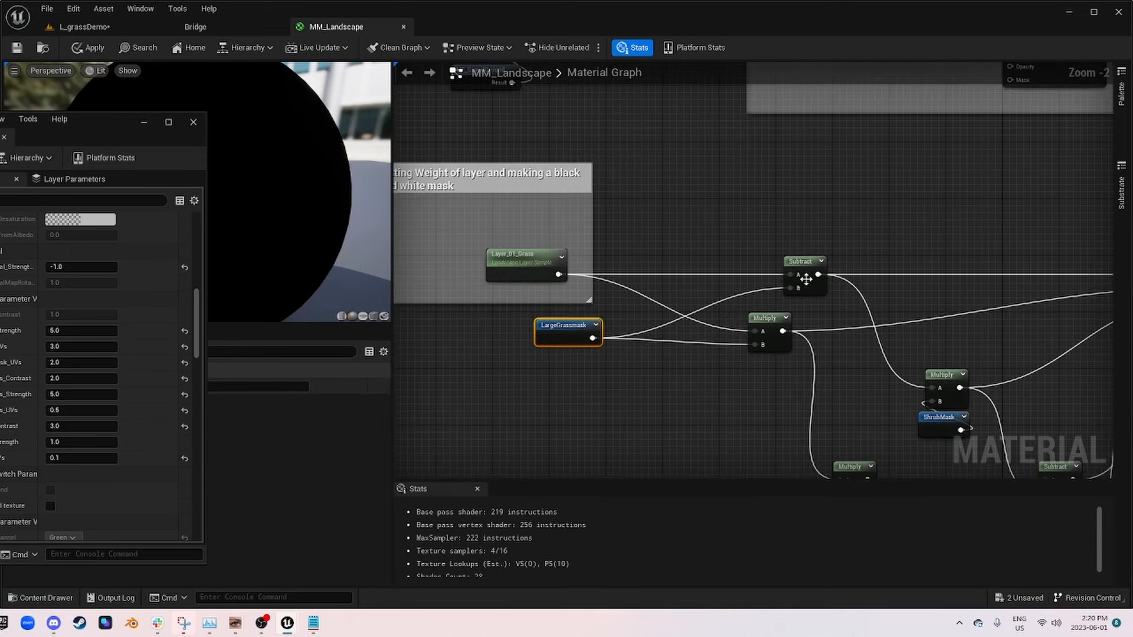
drag(805, 278, 741, 278)
Step: Extend the Layer_01_Grass comment title with ", applying default grass type"
double_click(468, 185)
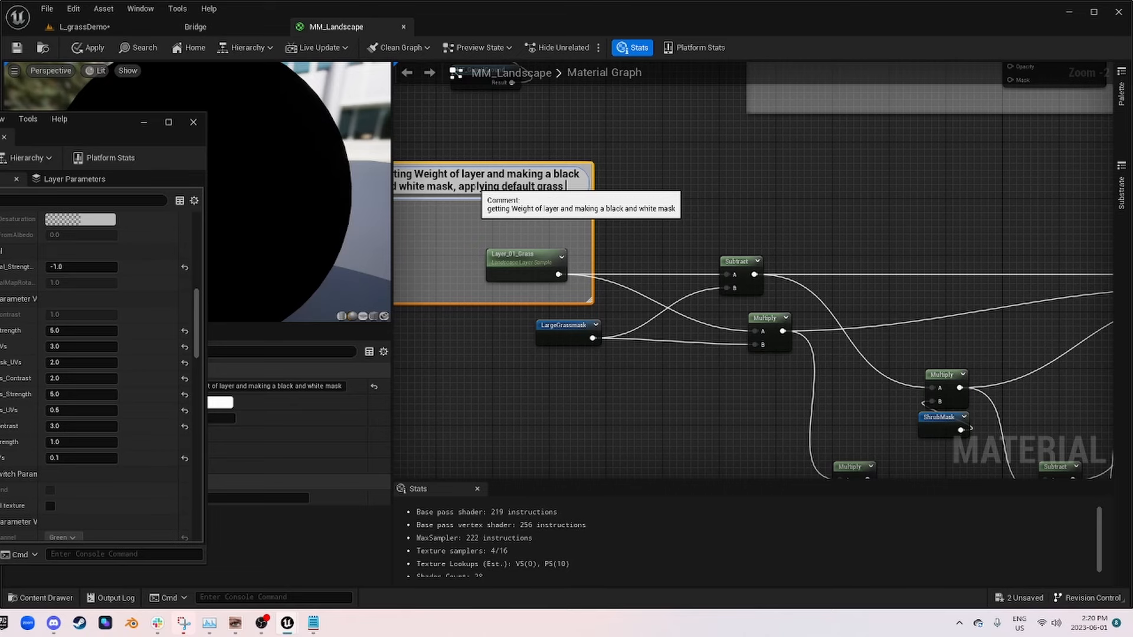
text(type)
key(Return)
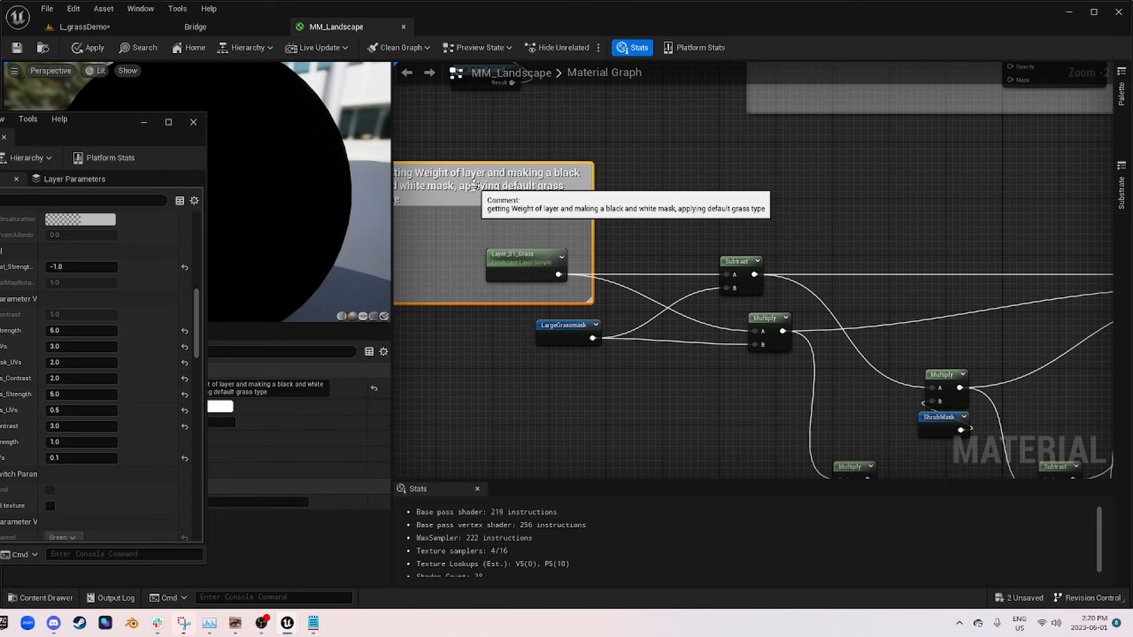
mouse_move(588, 271)
right_down()
mouse_move(635, 255)
mouse_move(585, 283)
right_up()
Step: Add a comment box around the Subtract node beside Layer_01_Grass and enlarge it upward and to the left
right_drag(752, 277, 616, 247)
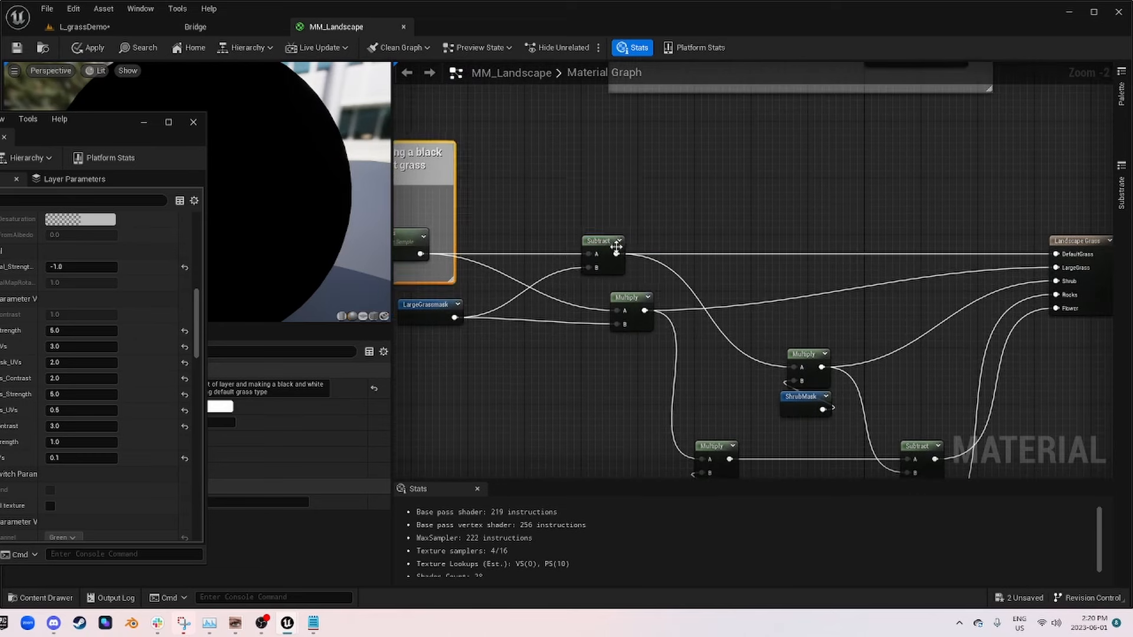
click(616, 247)
key(c)
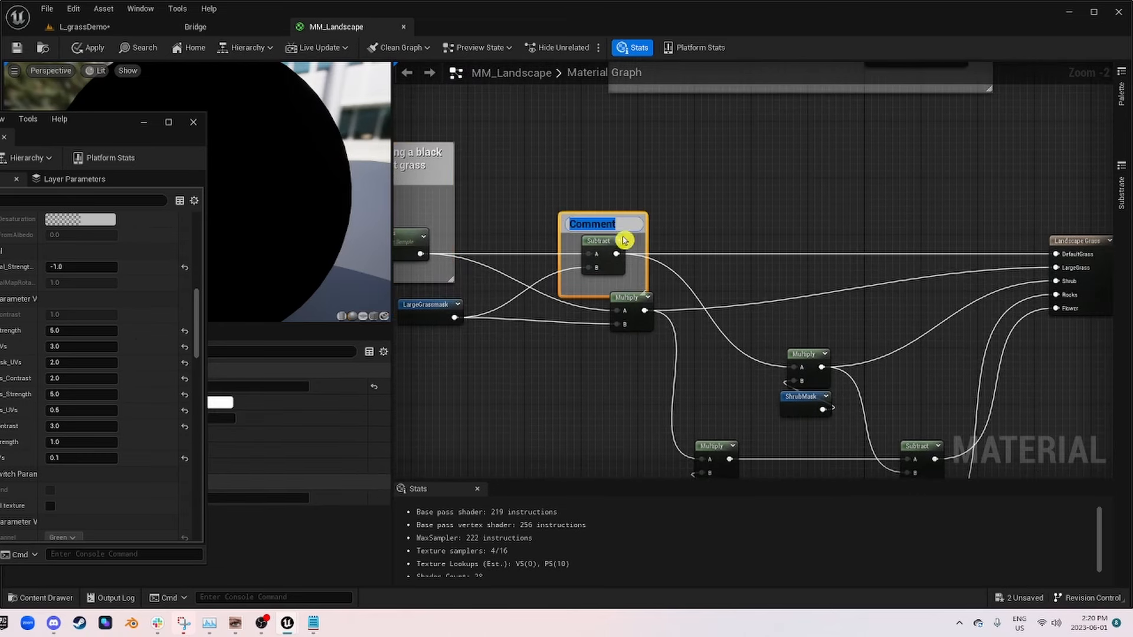
drag(635, 213, 636, 149)
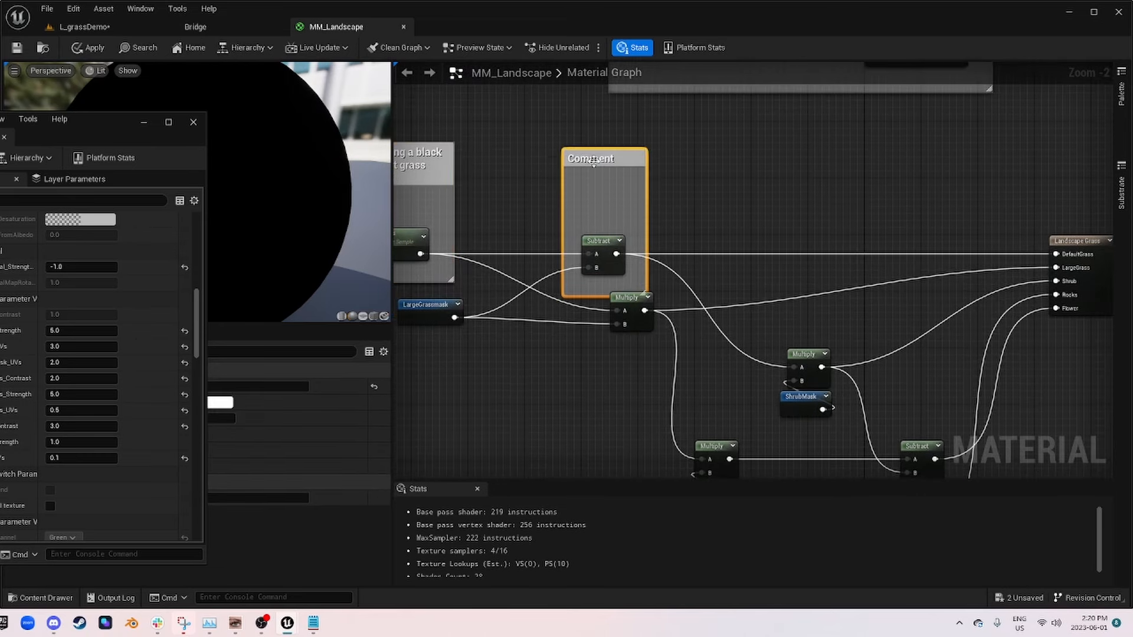
drag(561, 157, 484, 153)
Step: Title the Subtract comment "Subtracting large grass, so short grass doesn't spawn in that area" and widen the box to fit
double_click(531, 154)
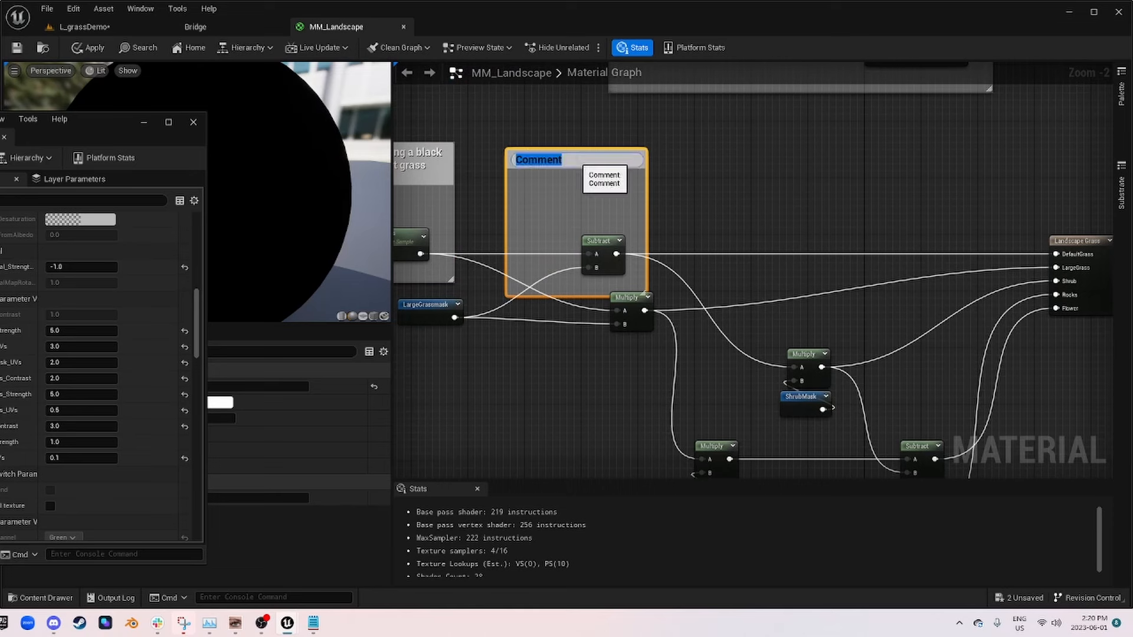
text(Subtracting large grass)
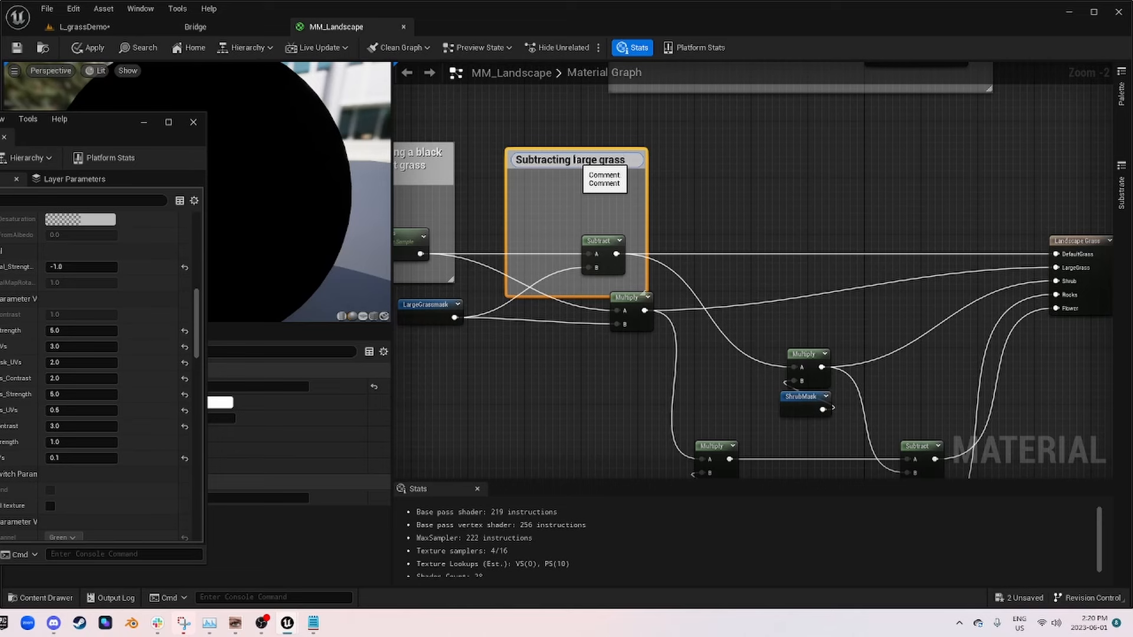
text(, so)
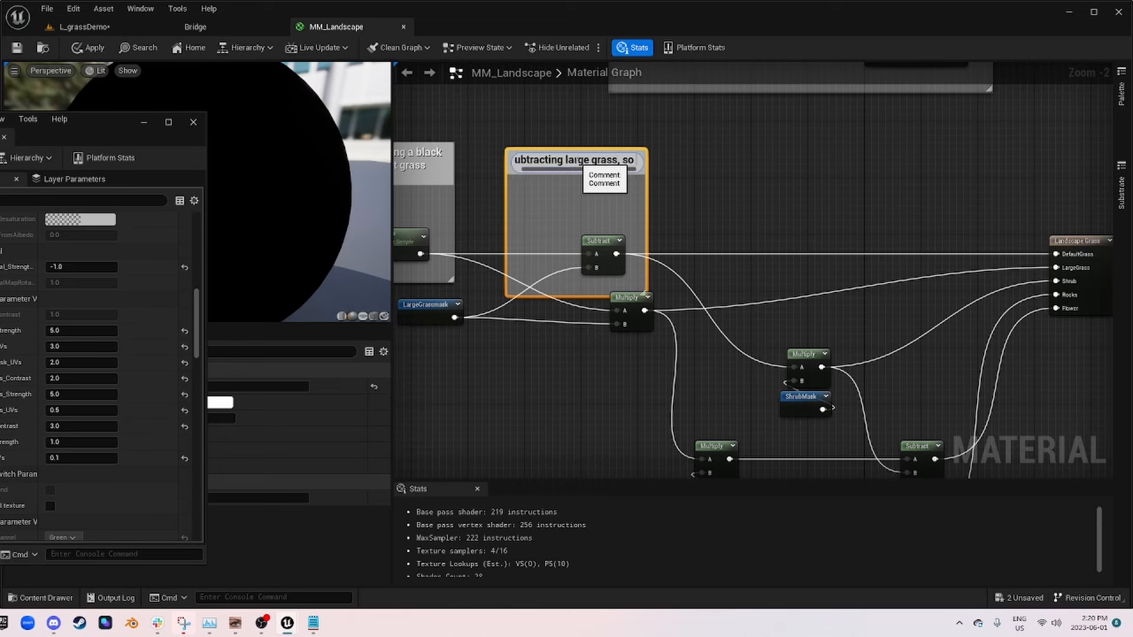
text( hor)
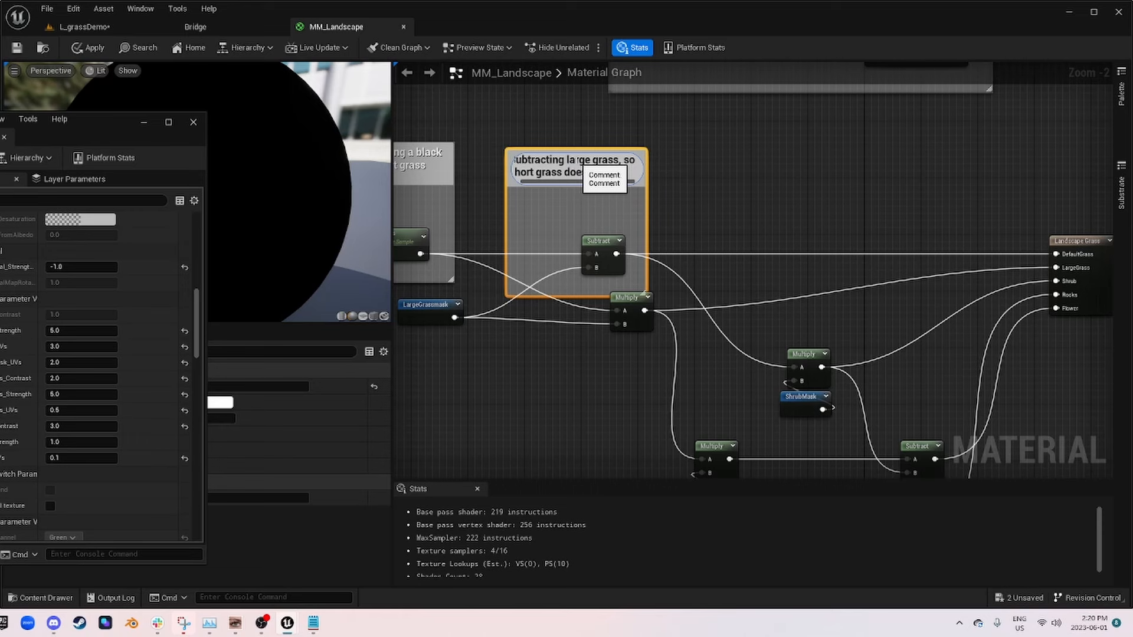
text(in)
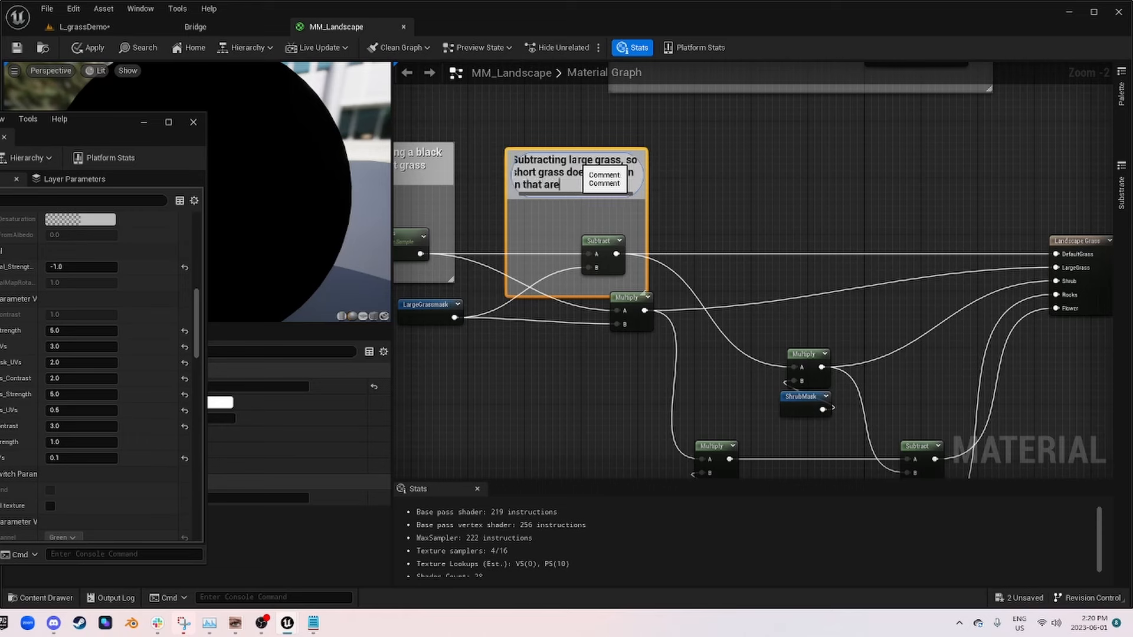
click(724, 164)
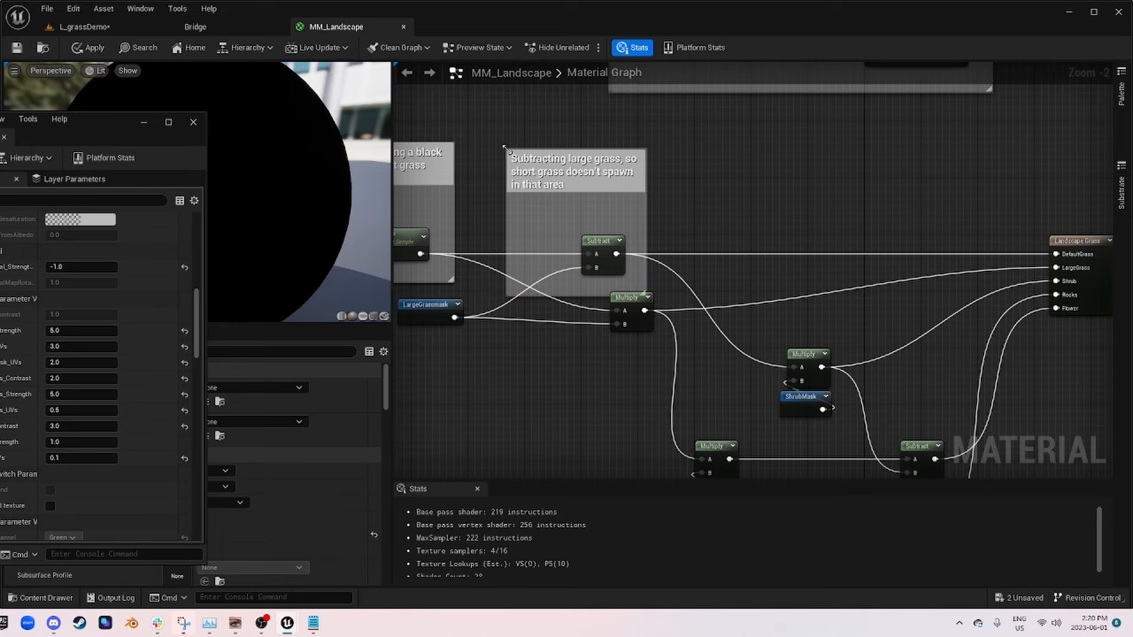
drag(505, 147, 456, 121)
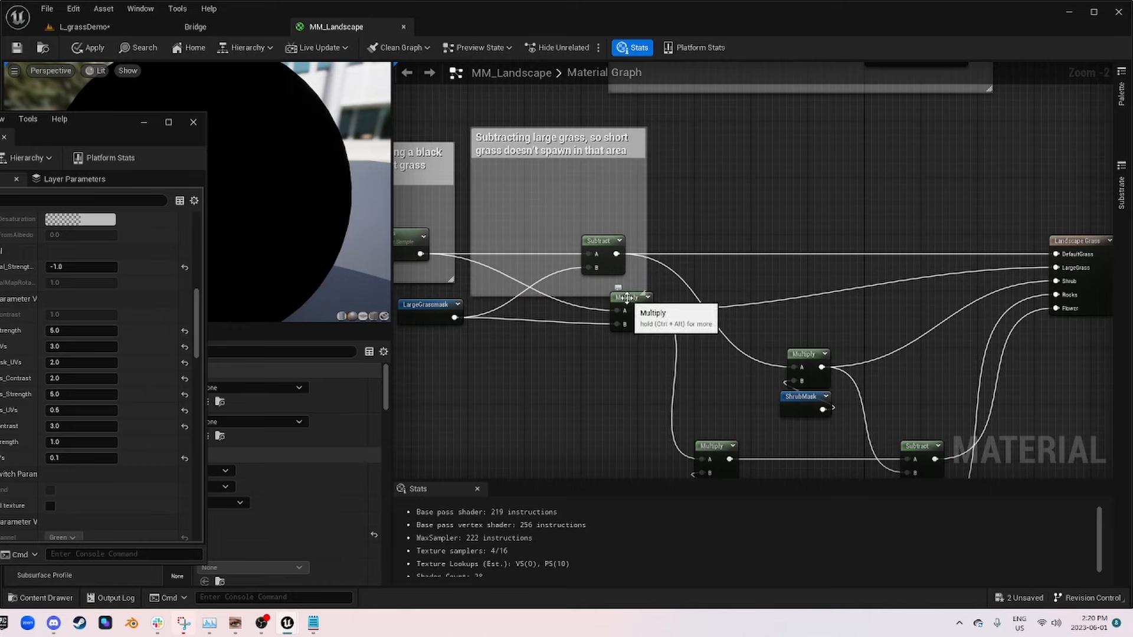
Step: Move the LargeGrassmask reroute and its Multiply node below the two existing comment boxes, aligned side by side
right_drag(452, 317, 567, 265)
drag(566, 266, 516, 327)
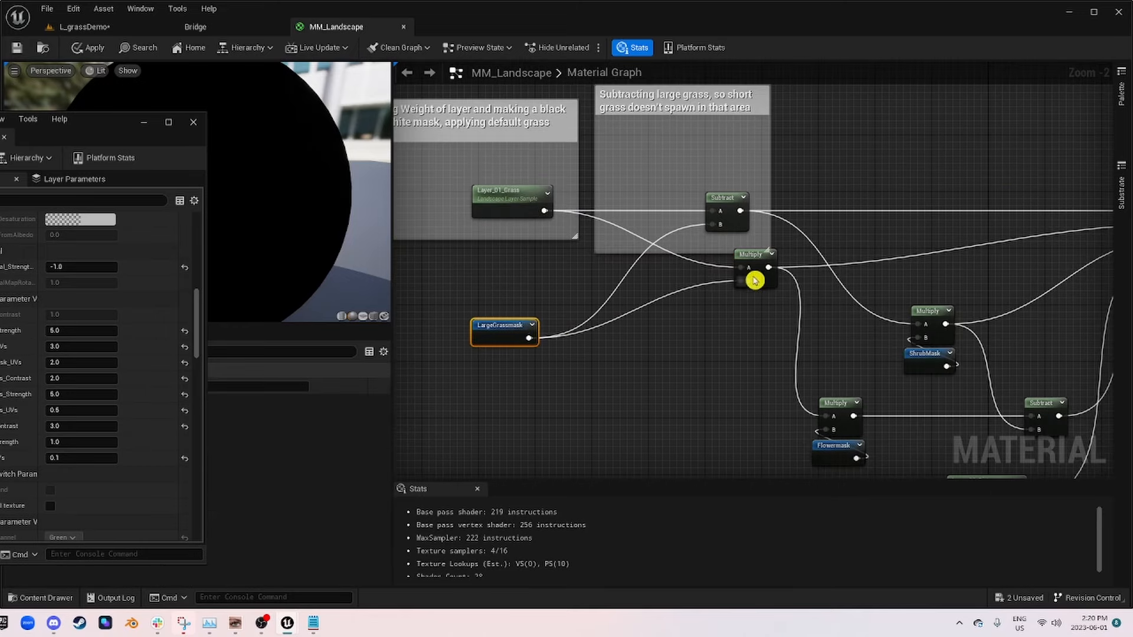
drag(759, 265, 681, 324)
Step: Comment LargeGrassmask and its Multiply node with "Only adding large grass to the layer based on multiplied black and white mask"
drag(726, 395, 437, 278)
key(c)
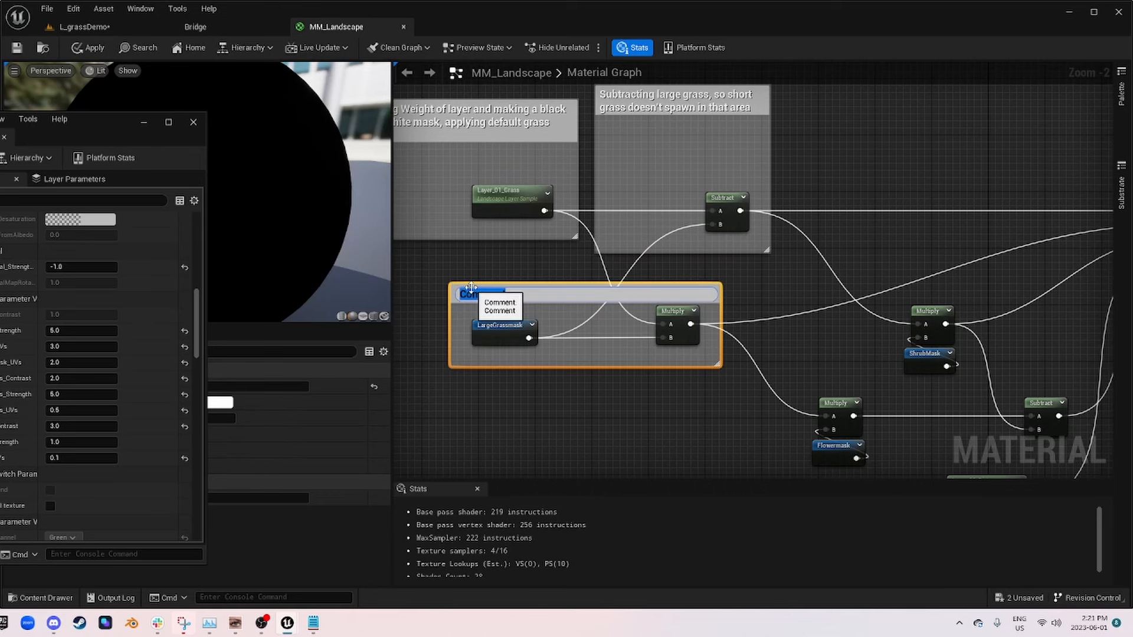
text(to the layer based on mult)
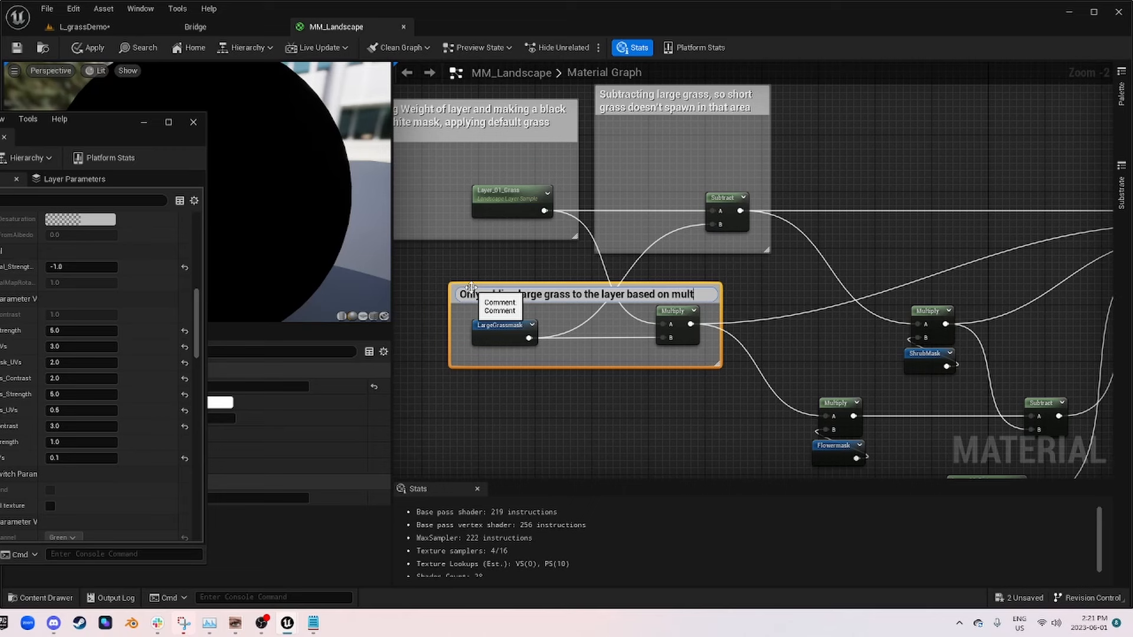
text(ied black and white mask)
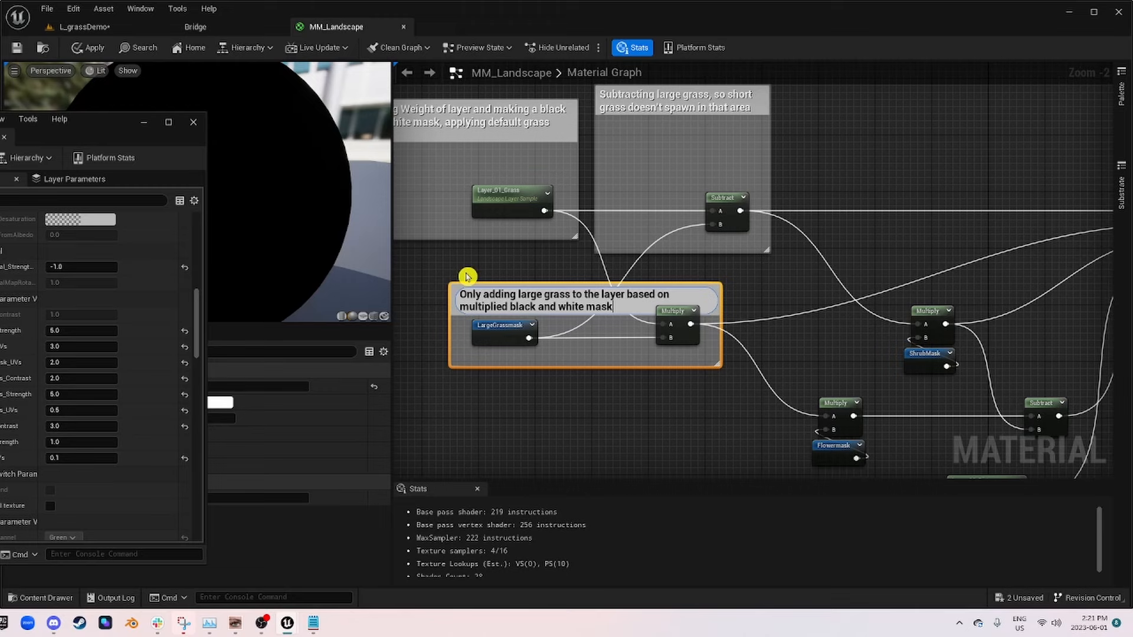
click(506, 261)
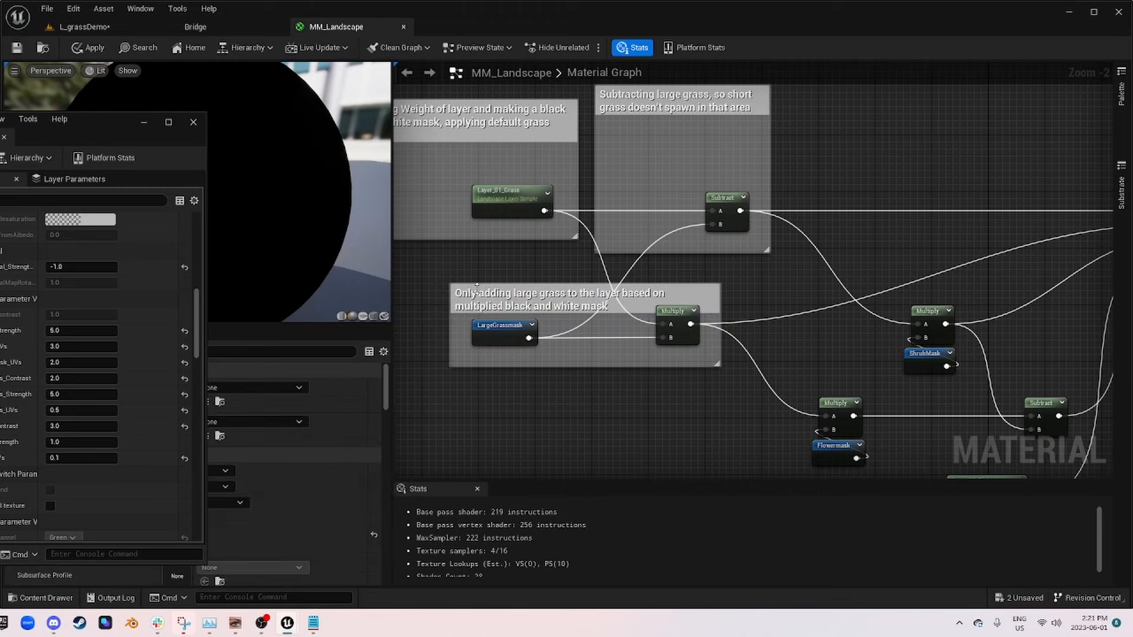
Step: Comment the ShrubMask and its Multiply node with "Shrubs only spawn where default grass is" and extend the box upward
right_drag(669, 285, 771, 329)
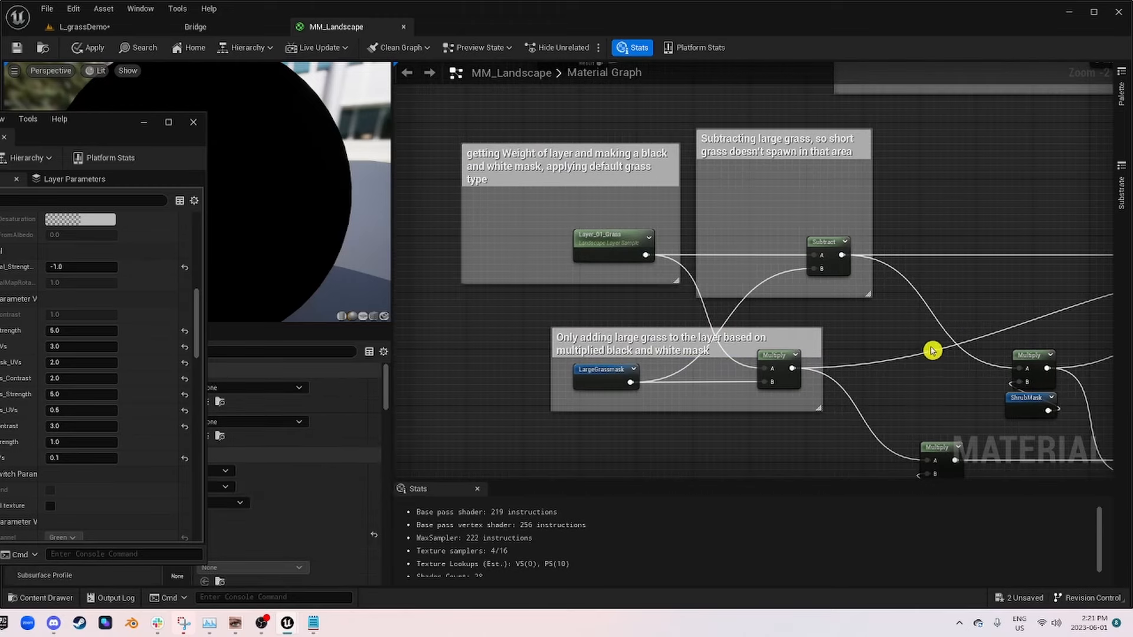
right_drag(932, 352, 724, 305)
scroll(734, 308, down, 1)
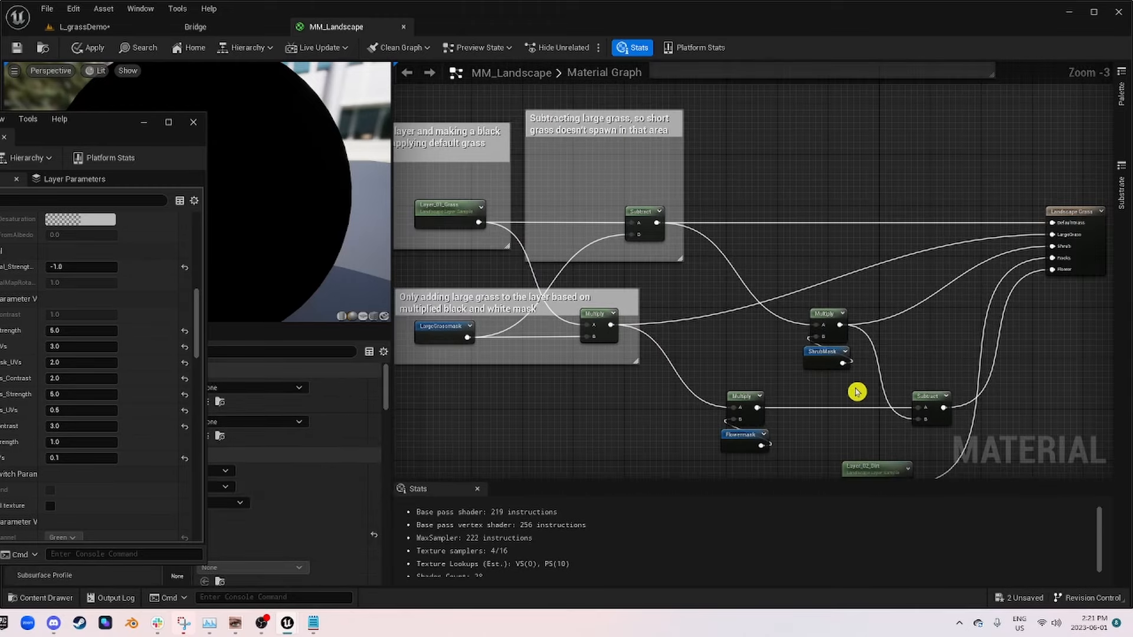
drag(857, 393, 793, 307)
text(c)
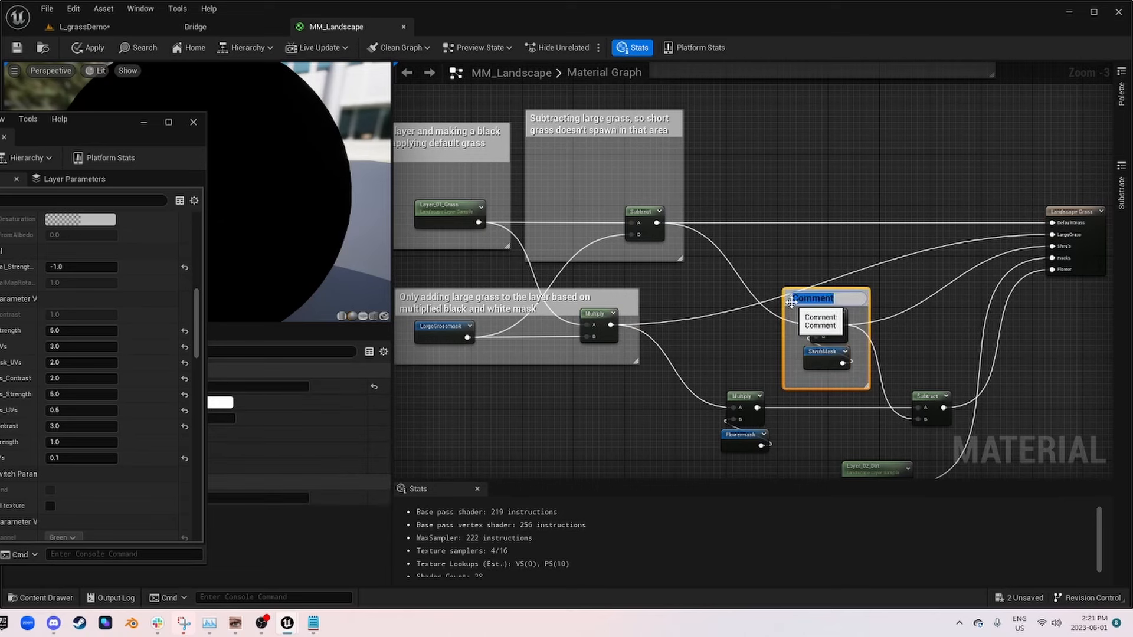
text(Shrubs only s)
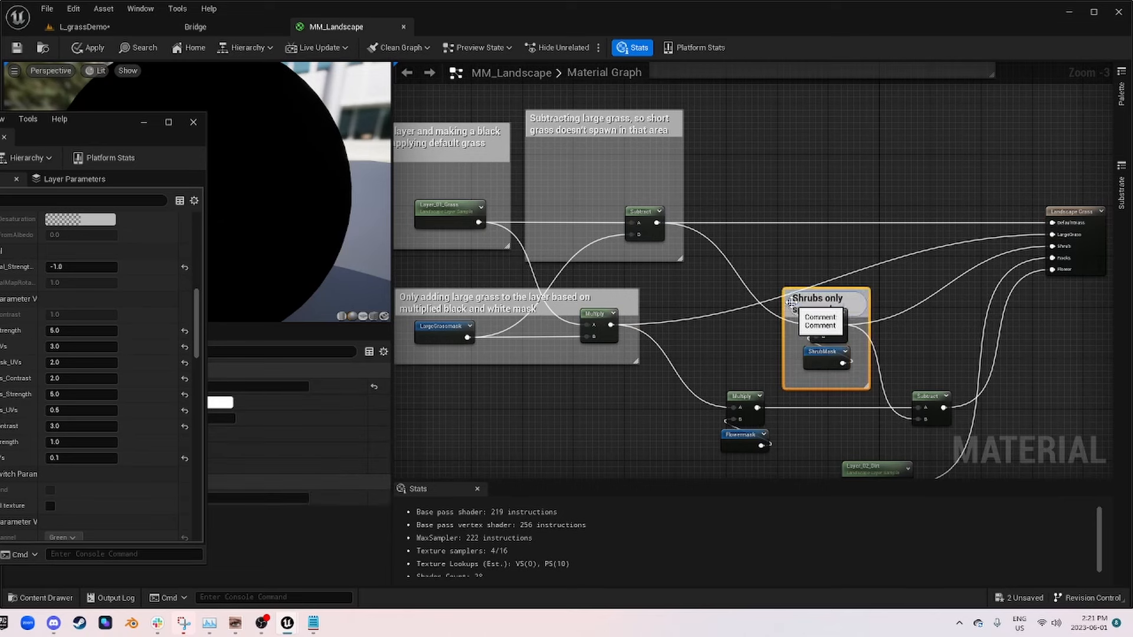
text(pawn where default grass is)
click(898, 271)
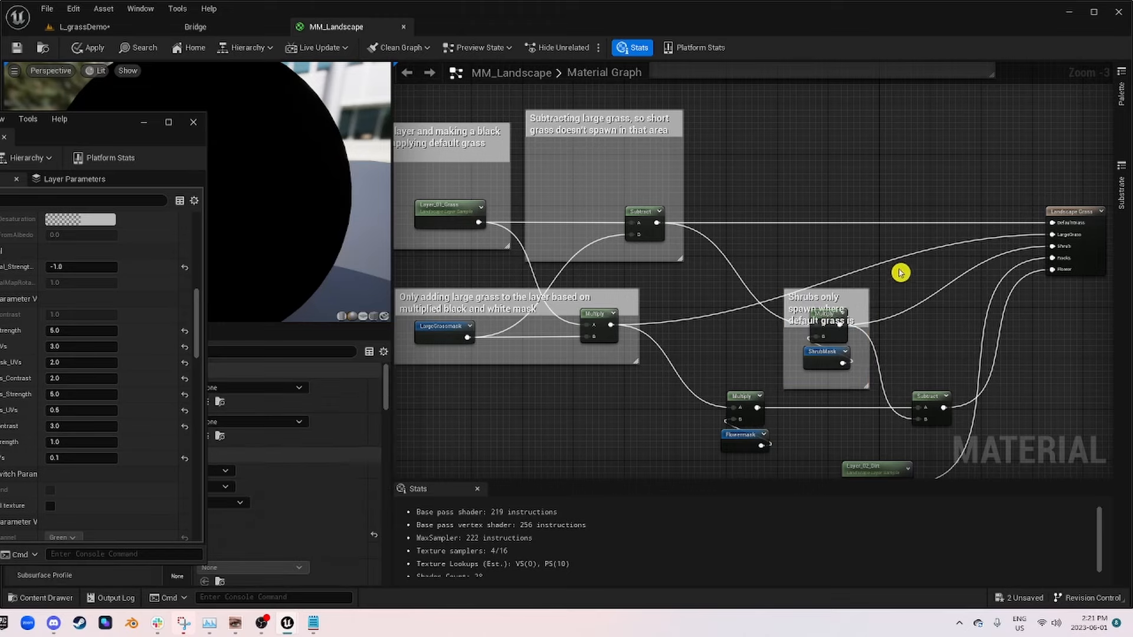
scroll(842, 285, up, 2)
drag(842, 285, 850, 225)
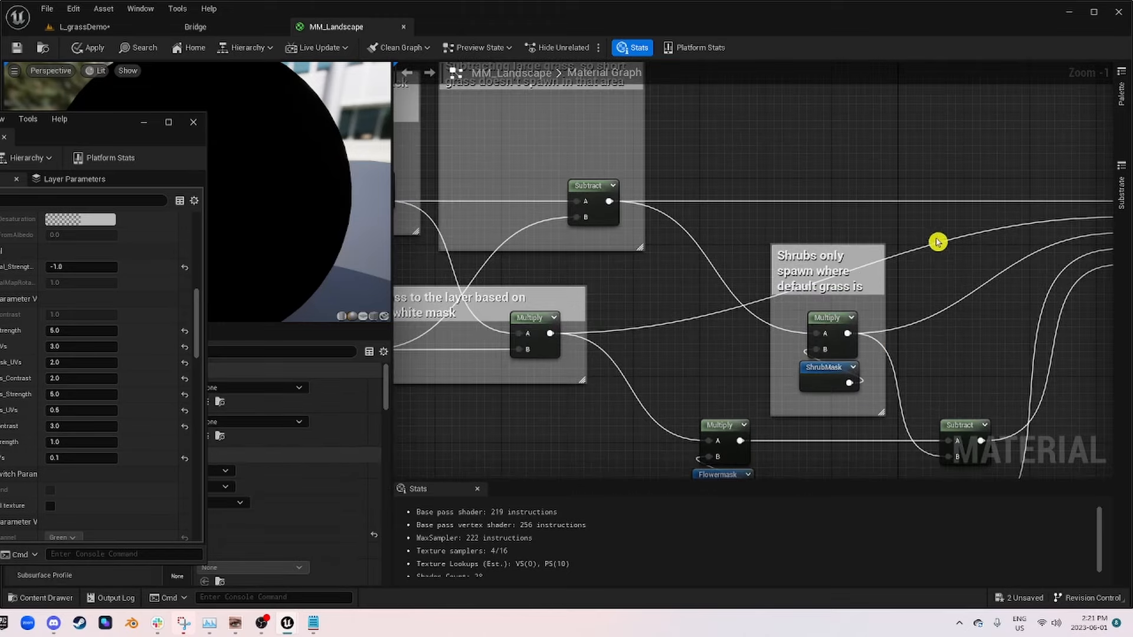
Step: Comment the Flowermask and its Multiply node with "Flowers only spawn in tall grass", shifting the box left and extending it upward
scroll(938, 259, down, 3)
right_drag(935, 273, 822, 144)
scroll(735, 236, up, 2)
right_drag(709, 323, 878, 433)
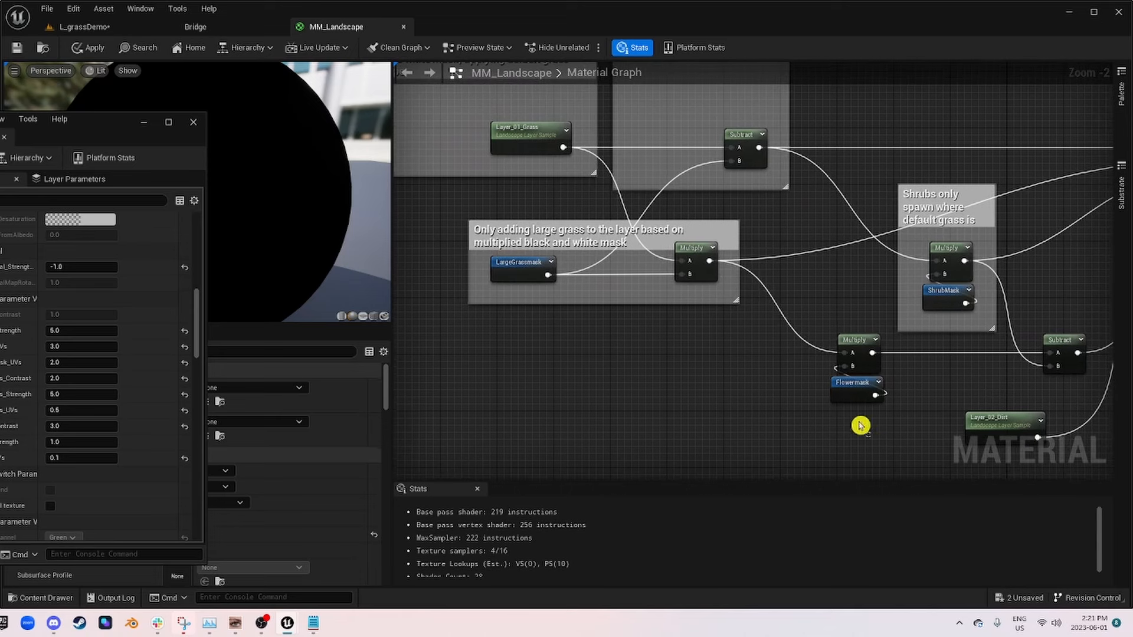
drag(877, 433, 796, 343)
text(cF)
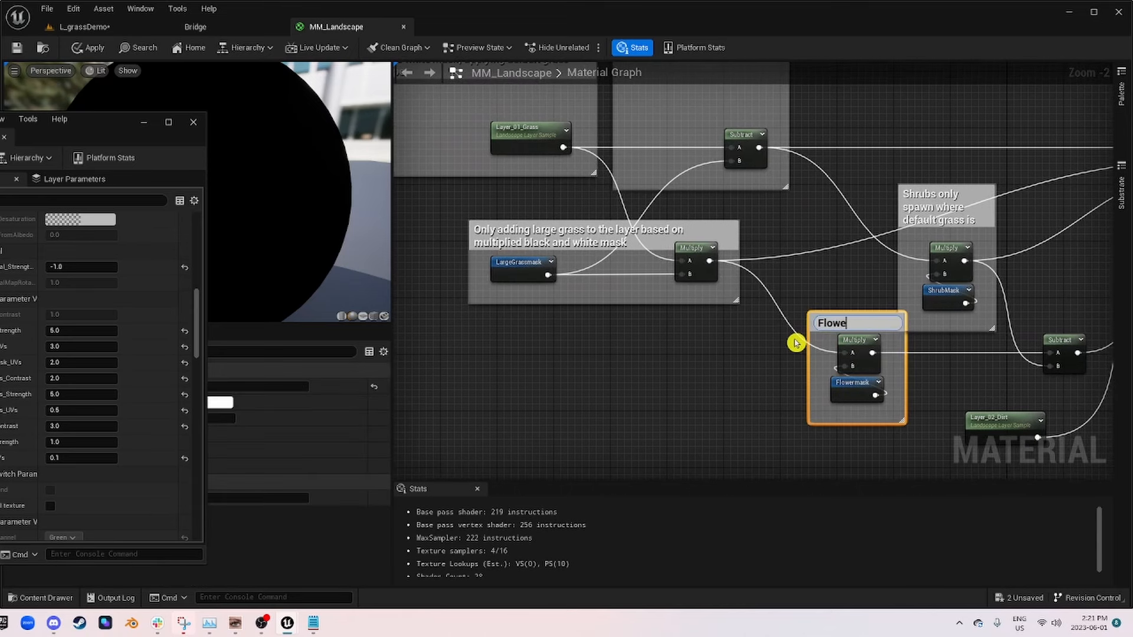
text(lowers only spaw)
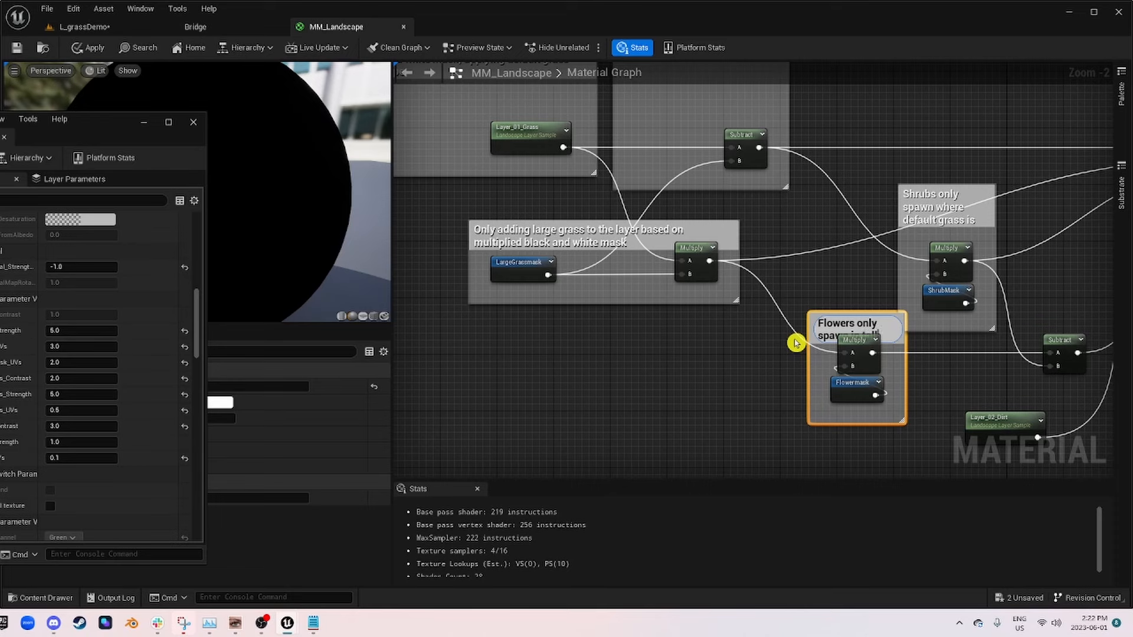
text(n in tall grass)
key(Return)
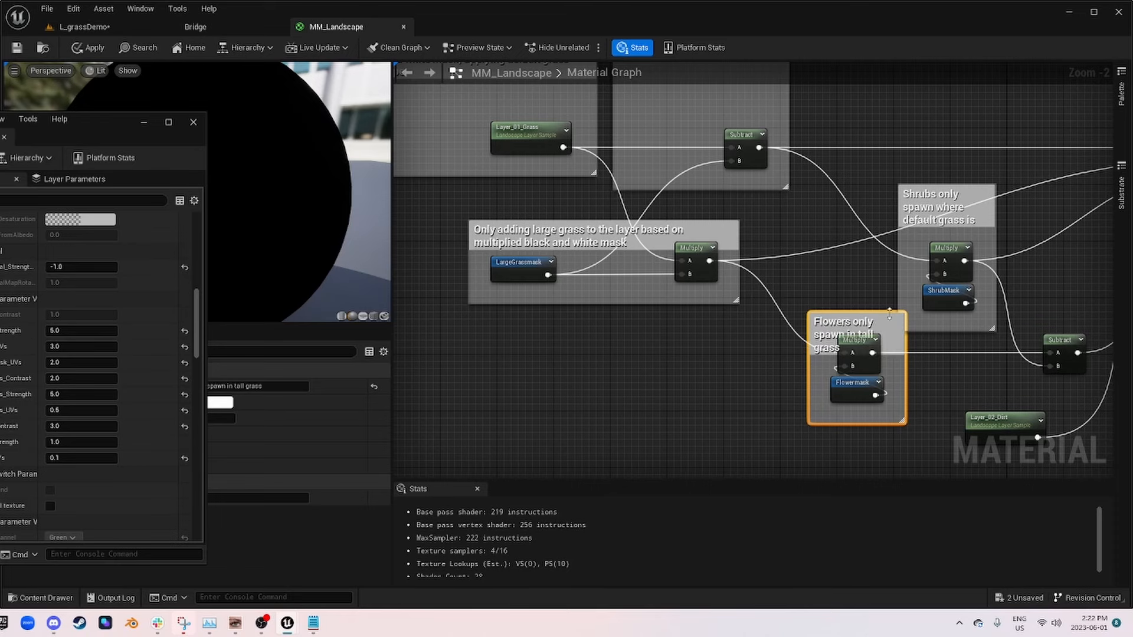
drag(880, 323, 837, 323)
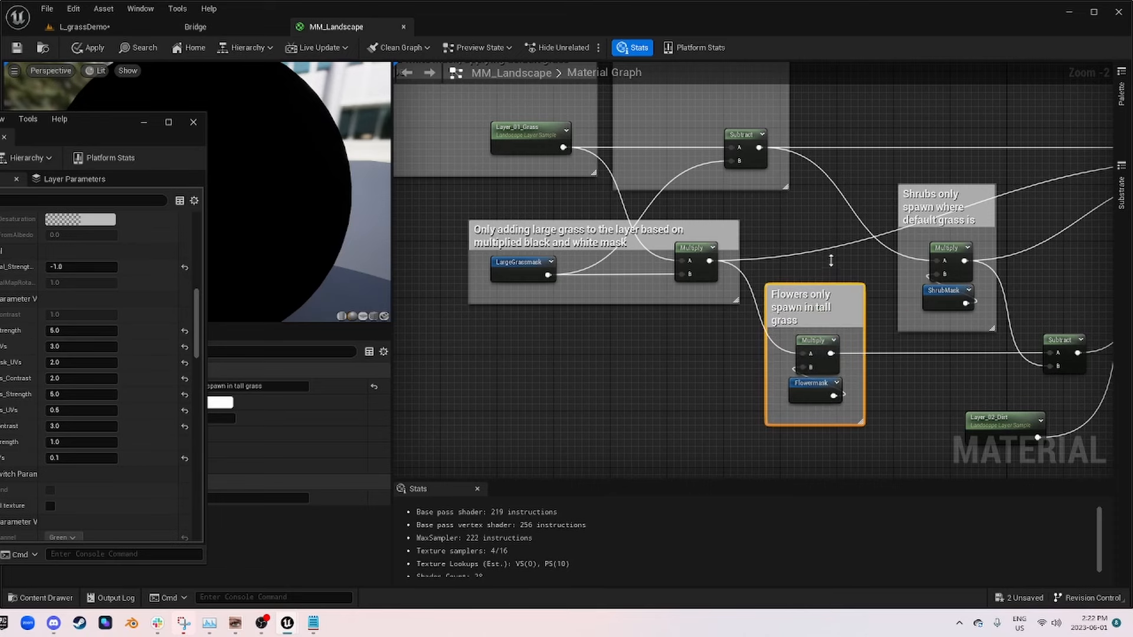
scroll(961, 321, down, 2)
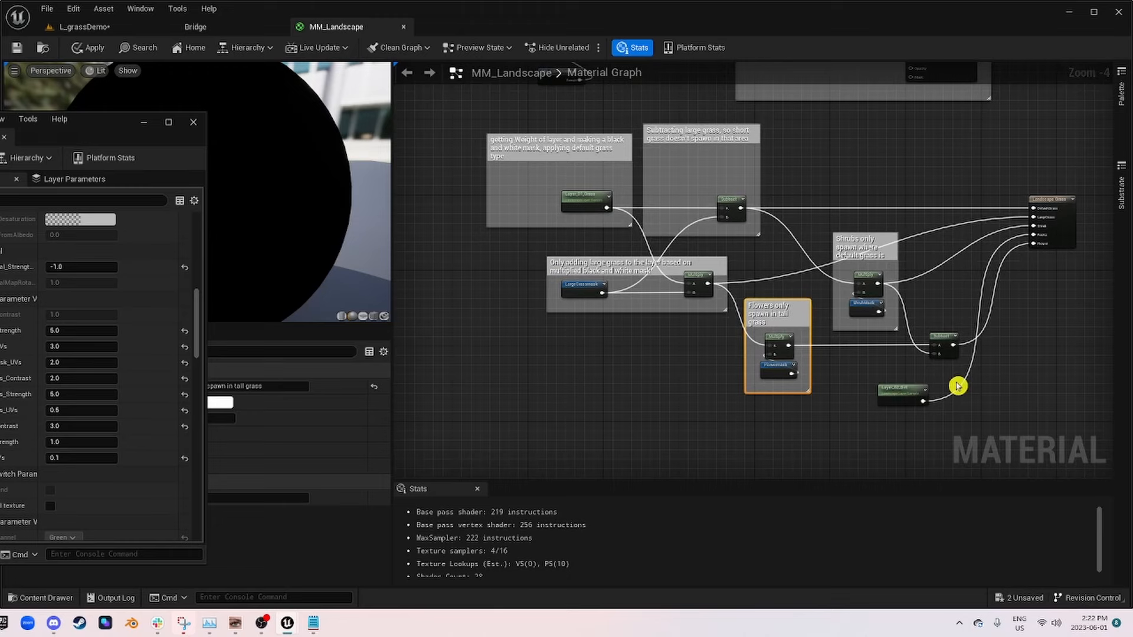
Step: Route the Flowermask Multiply output through a new reroute node into the Flower input of the Landscape Grass node
scroll(958, 384, down, 1)
scroll(919, 350, up, 4)
right_drag(972, 359, 893, 323)
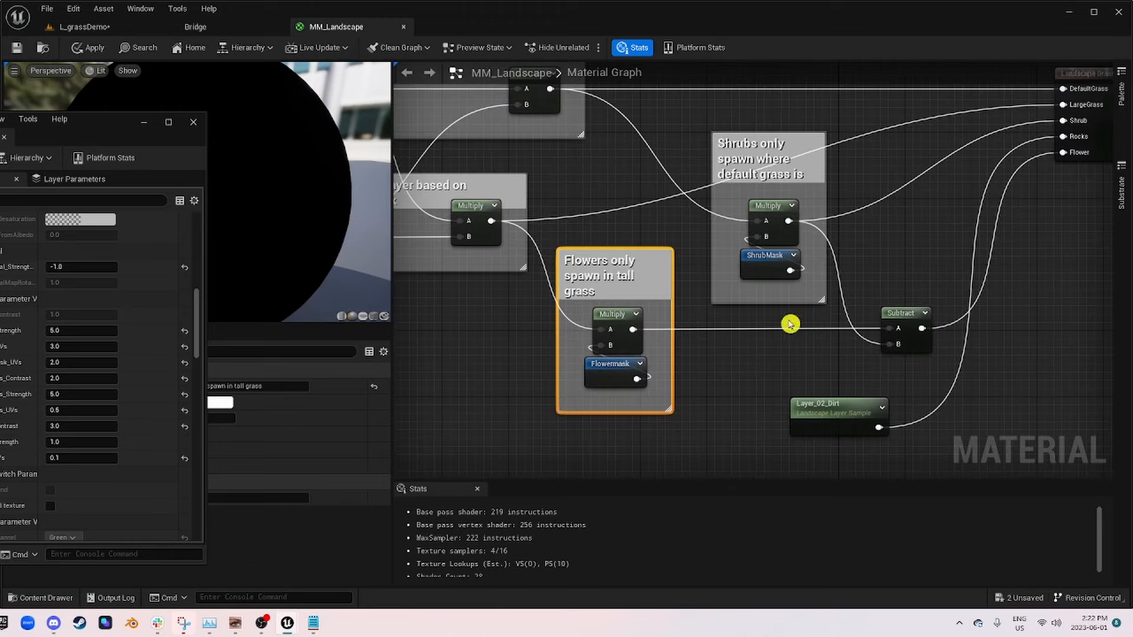
right_drag(917, 364, 776, 374)
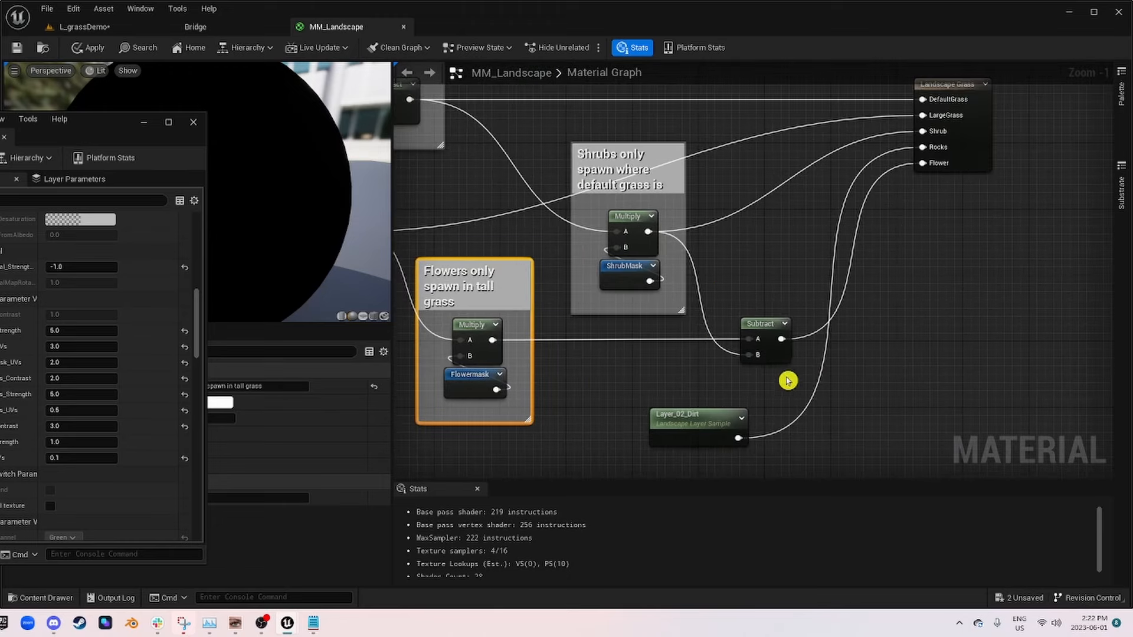
right_drag(561, 325, 647, 350)
scroll(597, 307, down, 2)
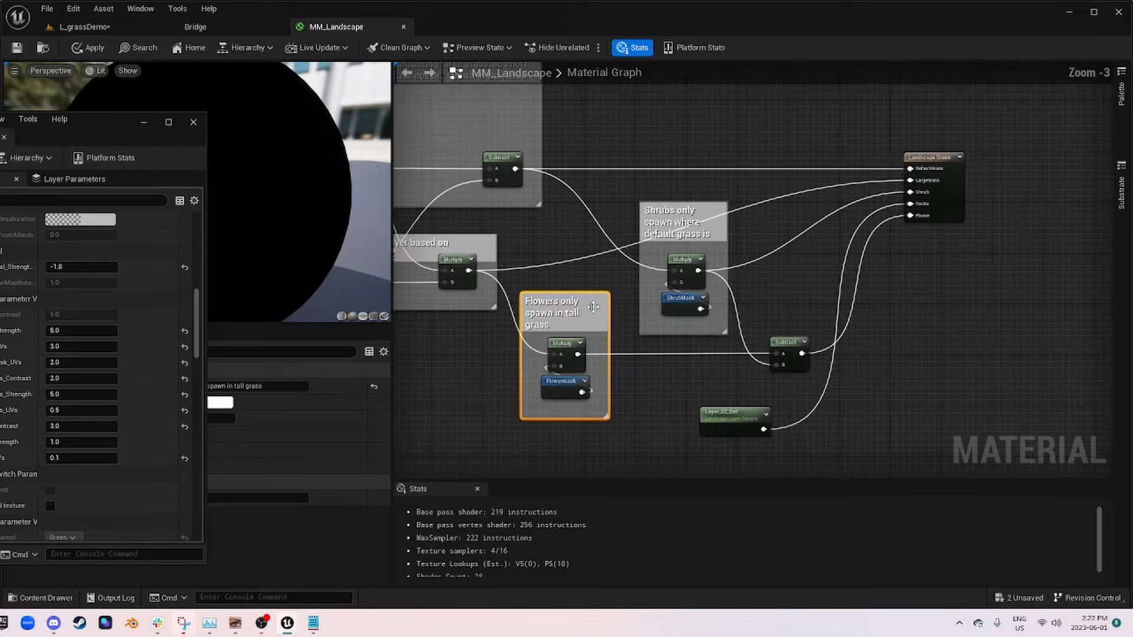
right_drag(597, 307, 753, 319)
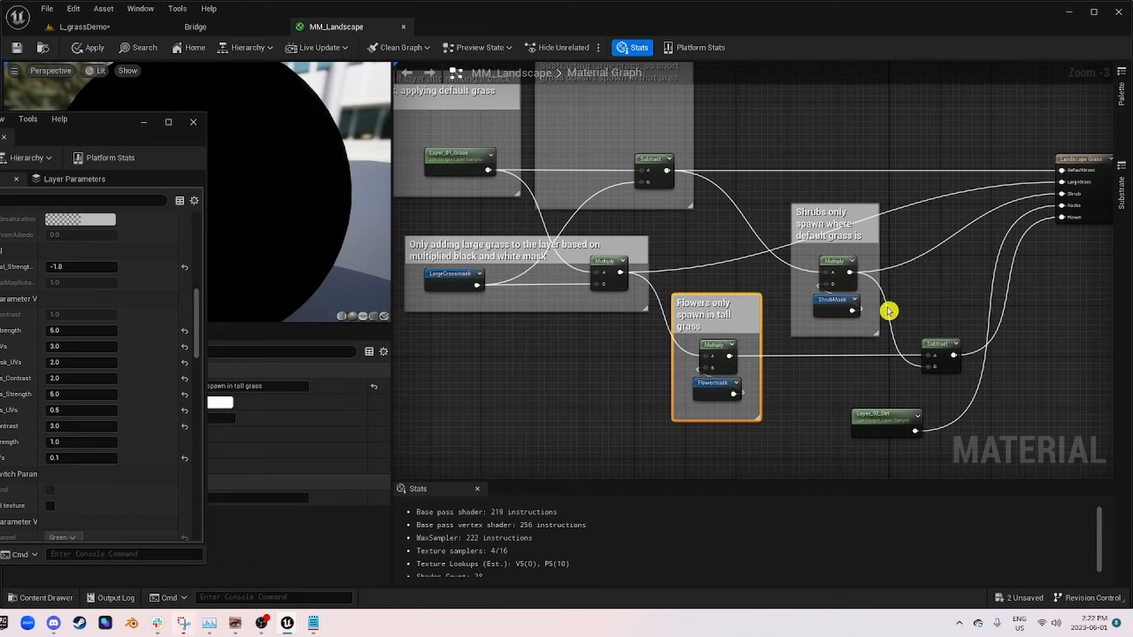
scroll(955, 341, up, 2)
right_drag(955, 341, 746, 346)
drag(460, 363, 661, 374)
text(rer)
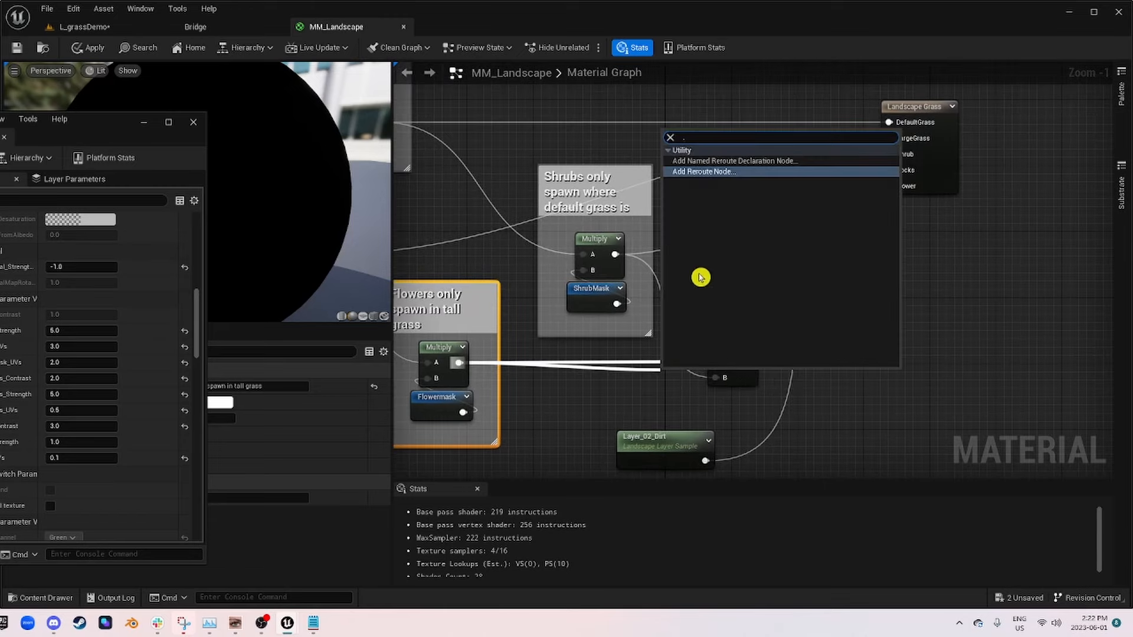
click(694, 176)
drag(671, 376, 889, 186)
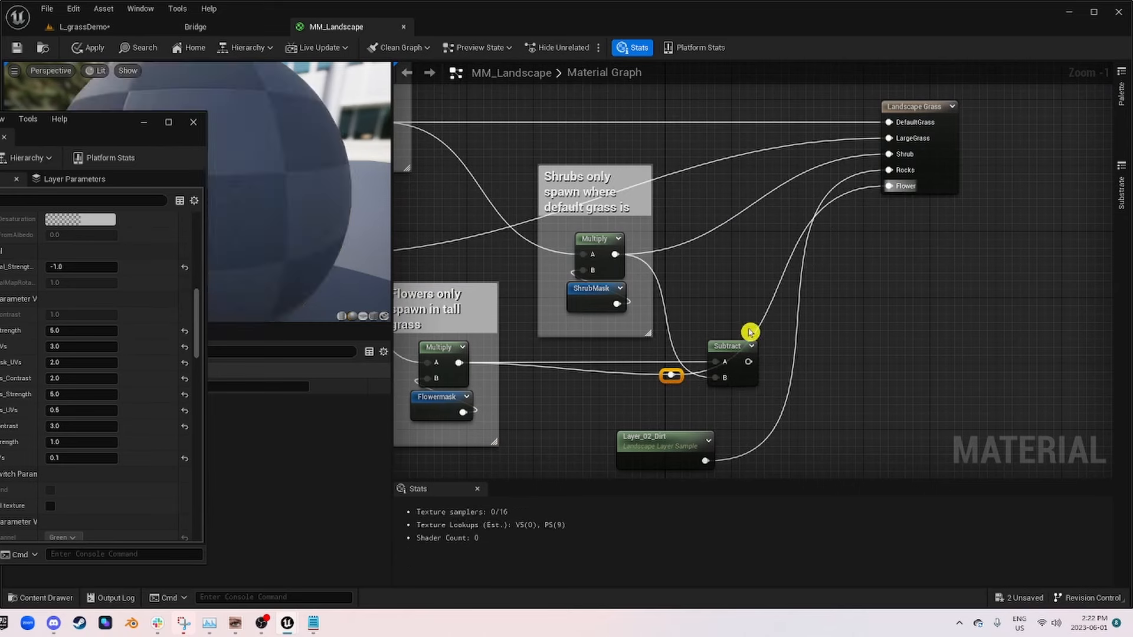
Step: Delete the Subtract node beside the new reroute node and move the reroute to straighten the Flower wire
click(729, 353)
key(Delete)
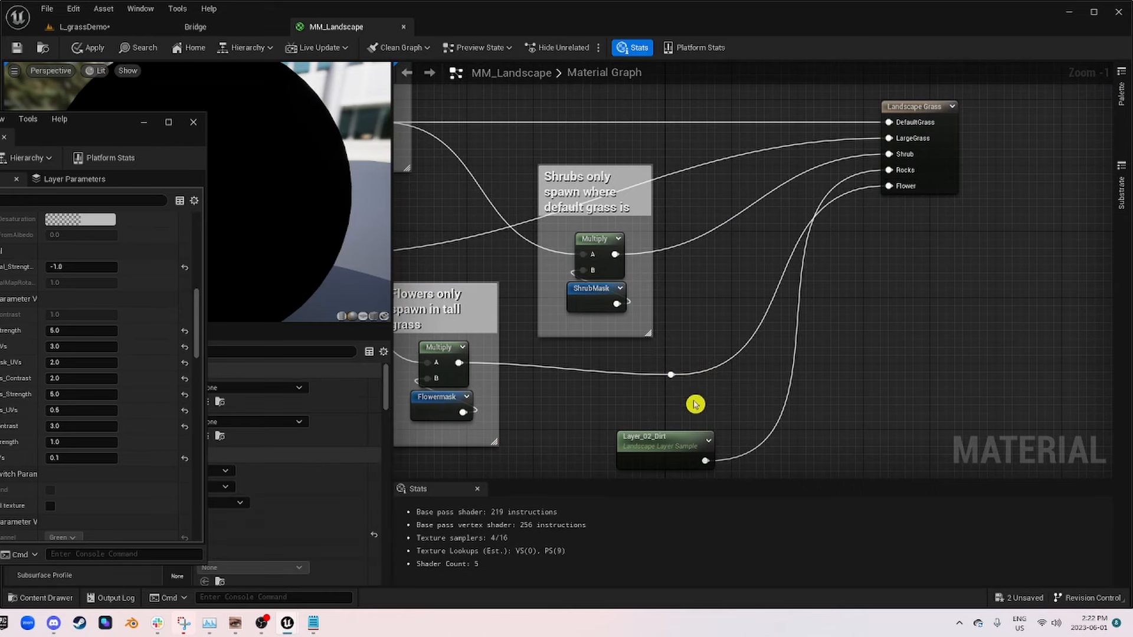
click(673, 375)
drag(678, 374, 734, 365)
scroll(663, 337, down, 2)
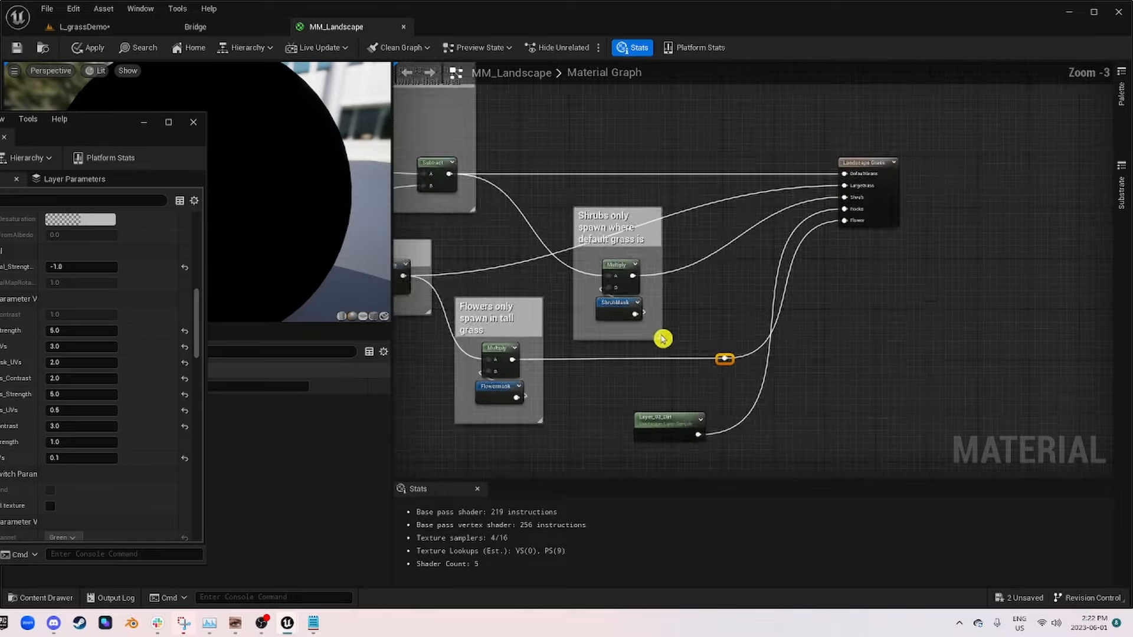
click(592, 389)
Step: Apply the changes to the MM_Landscape material and save it
right_drag(615, 329, 610, 378)
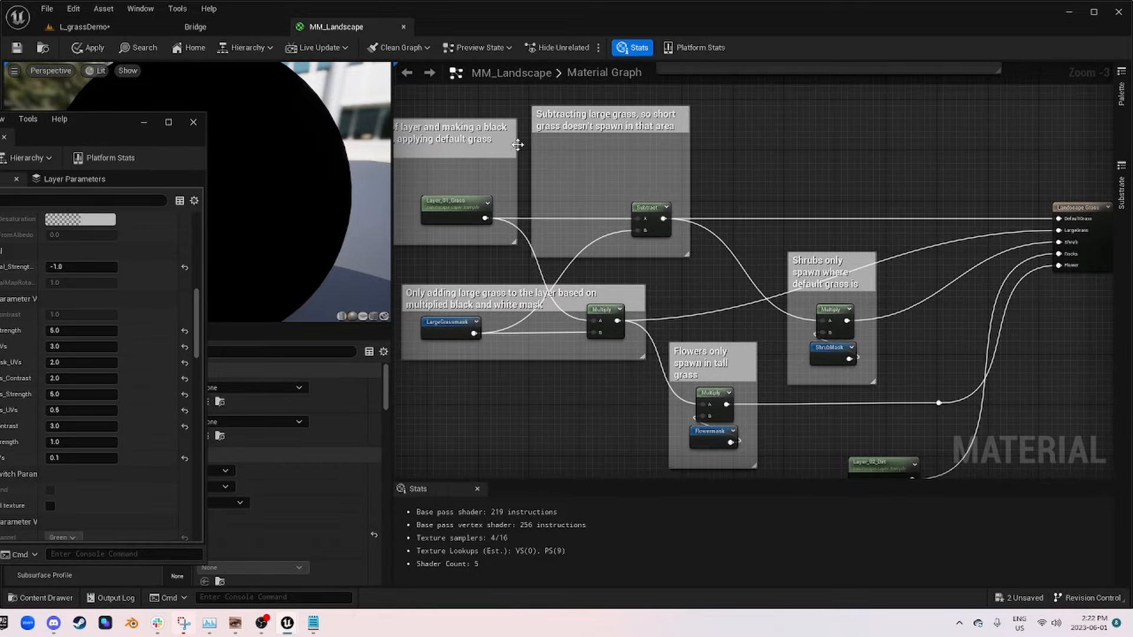
scroll(786, 273, down, 1)
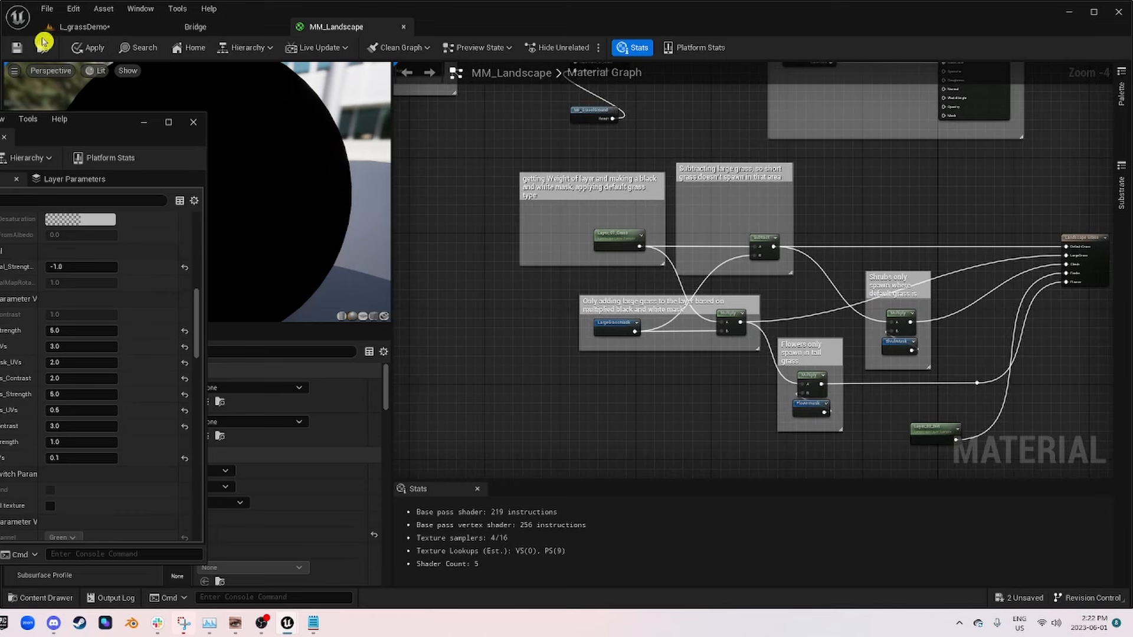
click(88, 51)
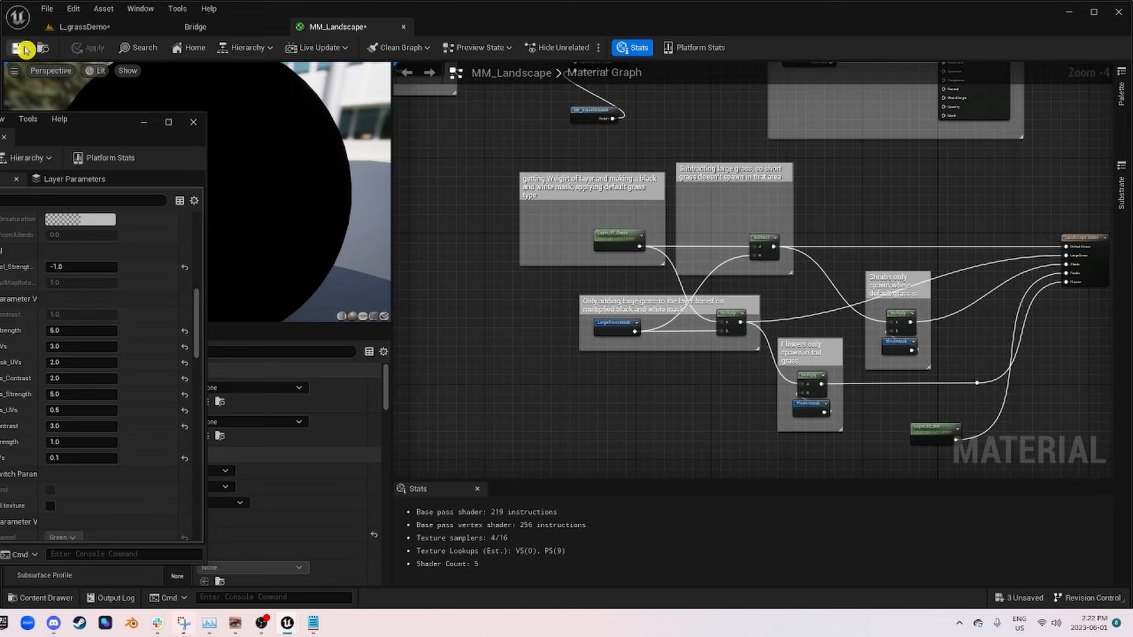
click(18, 47)
Step: Switch to the L_grassDemo level, view the ground cover through CineCameraActor0 and move the floating material instance window aside
click(84, 29)
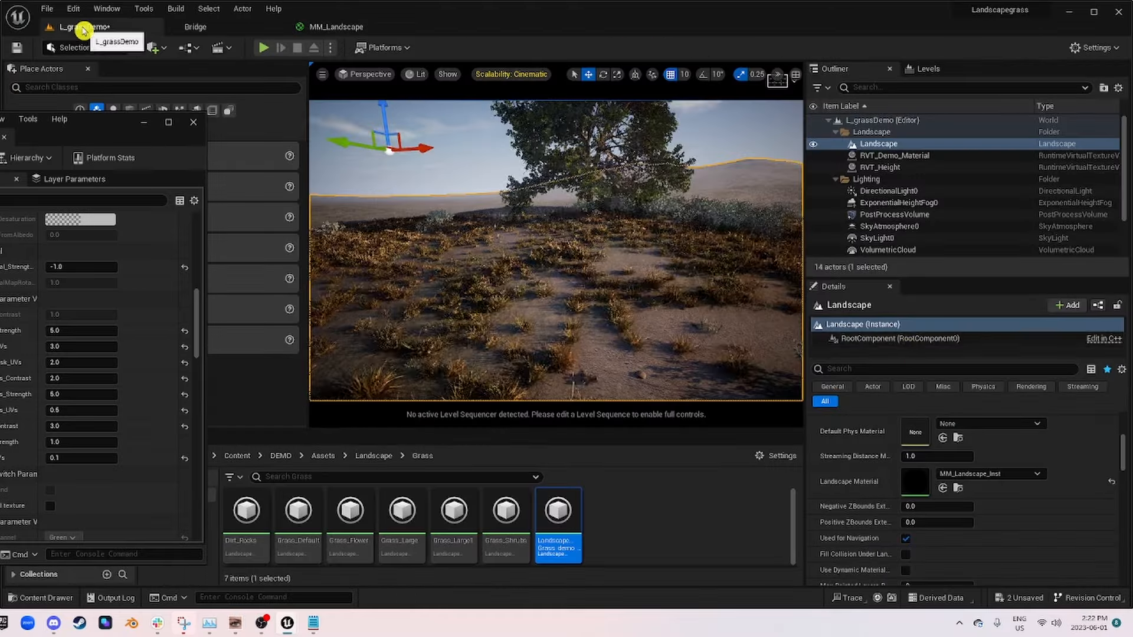
key(s)
mouse_move(645, 228)
right_down()
mouse_move(645, 283)
mouse_move(638, 265)
mouse_move(620, 265)
mouse_move(649, 269)
mouse_move(655, 236)
mouse_move(673, 221)
mouse_move(702, 225)
mouse_move(702, 271)
mouse_move(646, 215)
right_up()
click(366, 74)
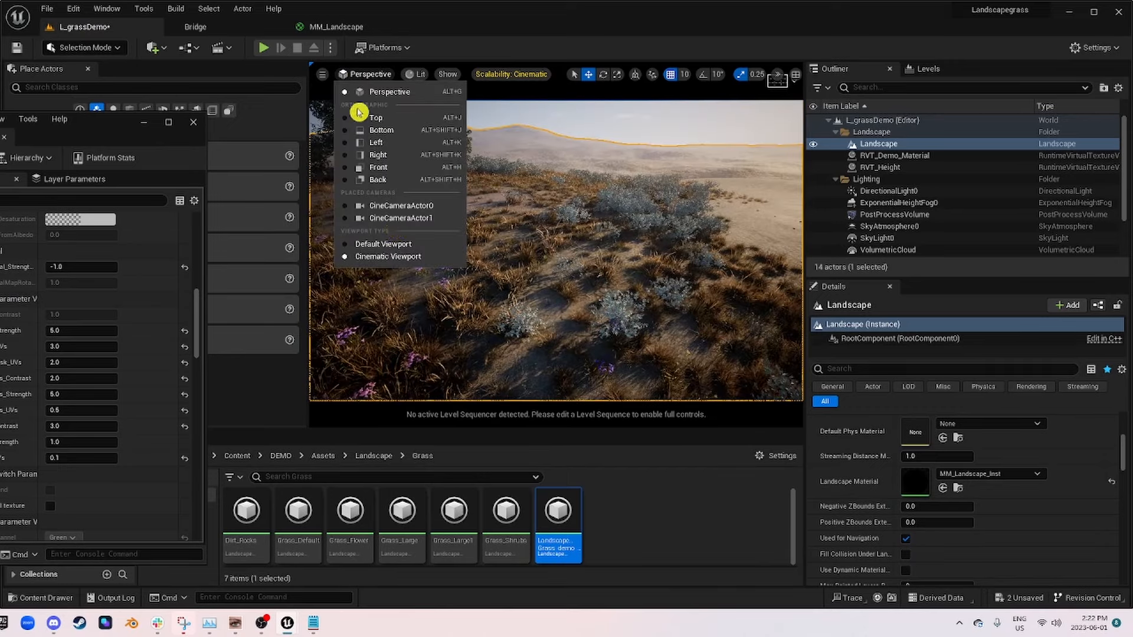
click(417, 206)
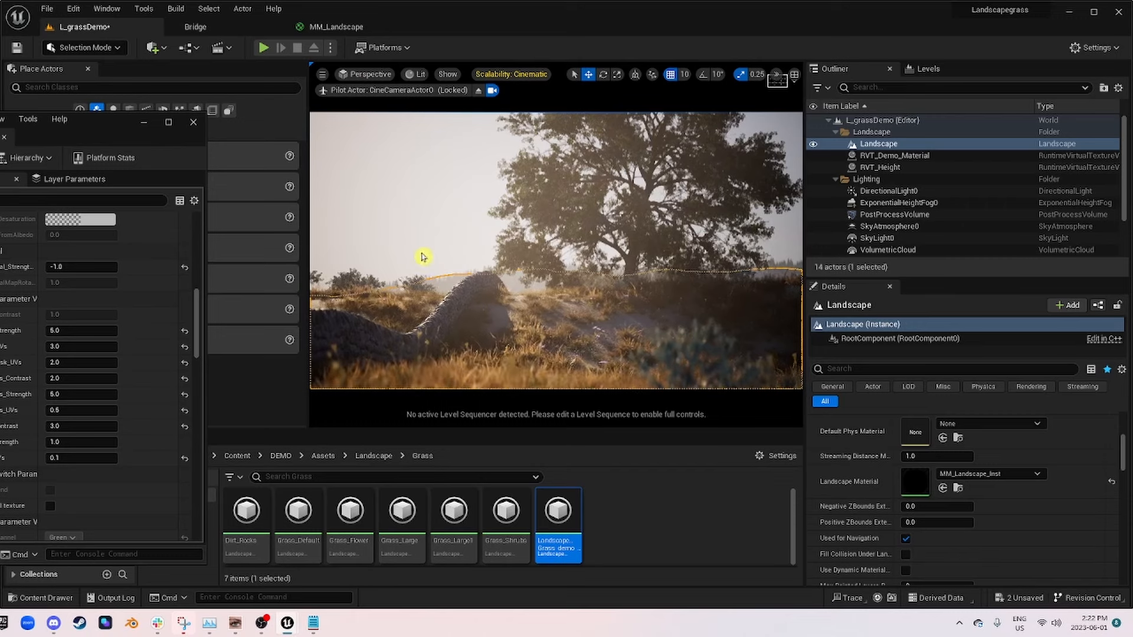
drag(102, 132, 0, 100)
Step: Switch to Landscape mode's Paint tool and choose Layer_01_Grass as the target layer
click(83, 47)
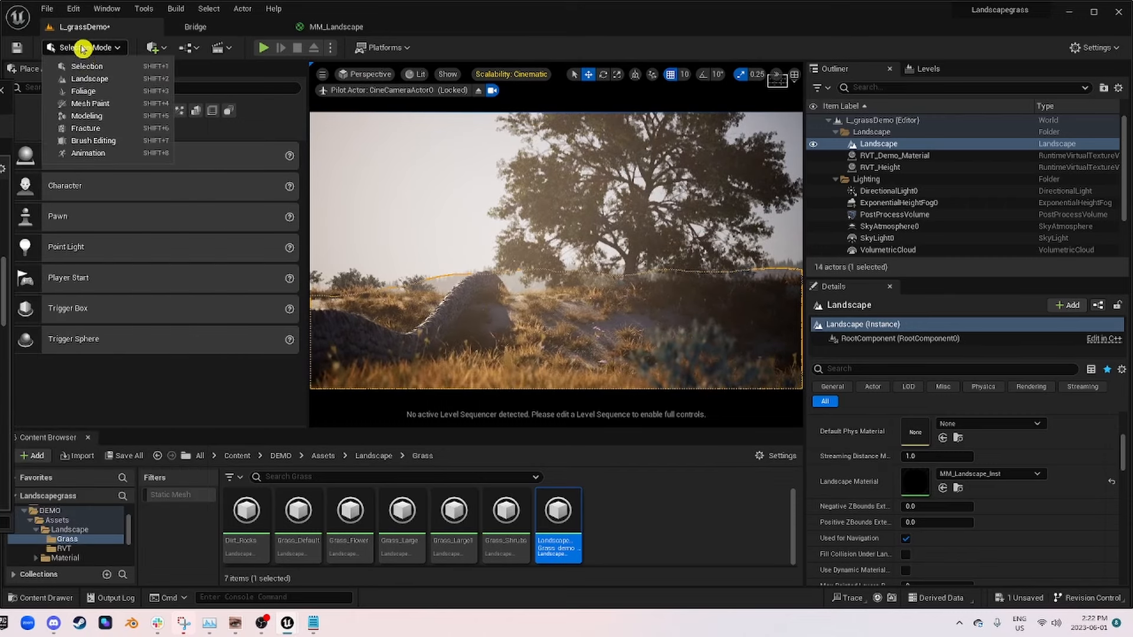
click(136, 81)
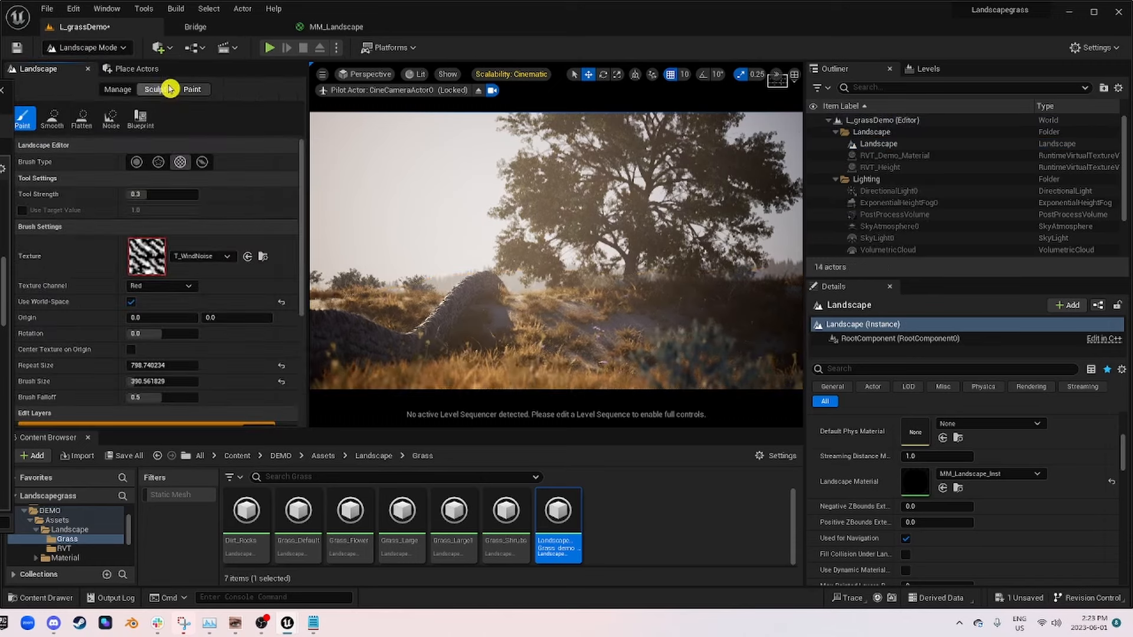
scroll(36, 286, down, 5)
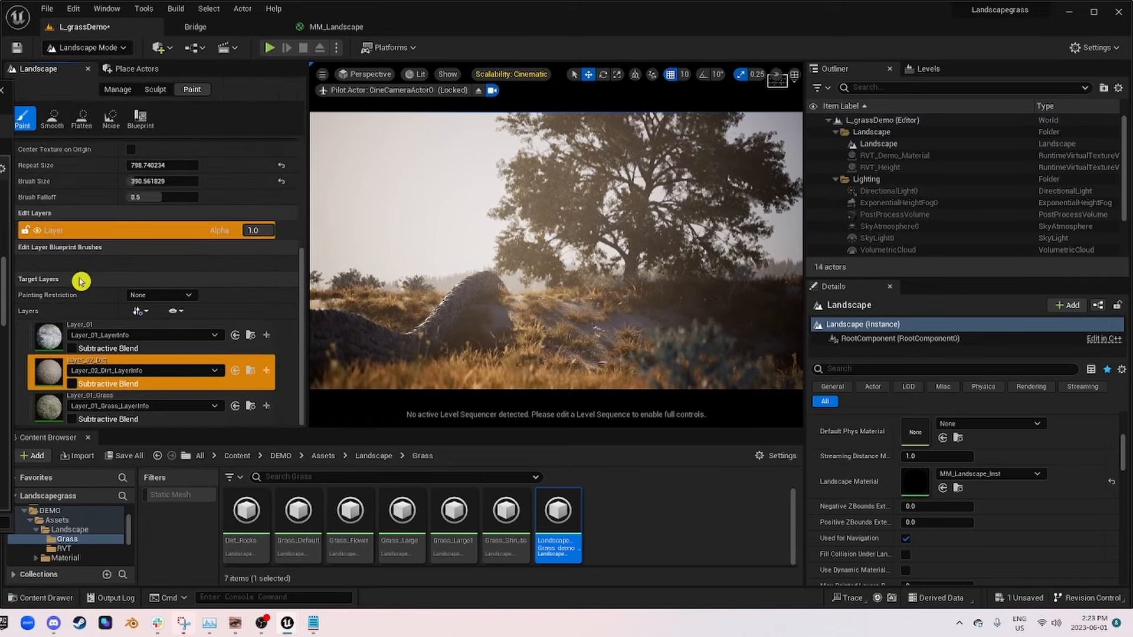
click(269, 417)
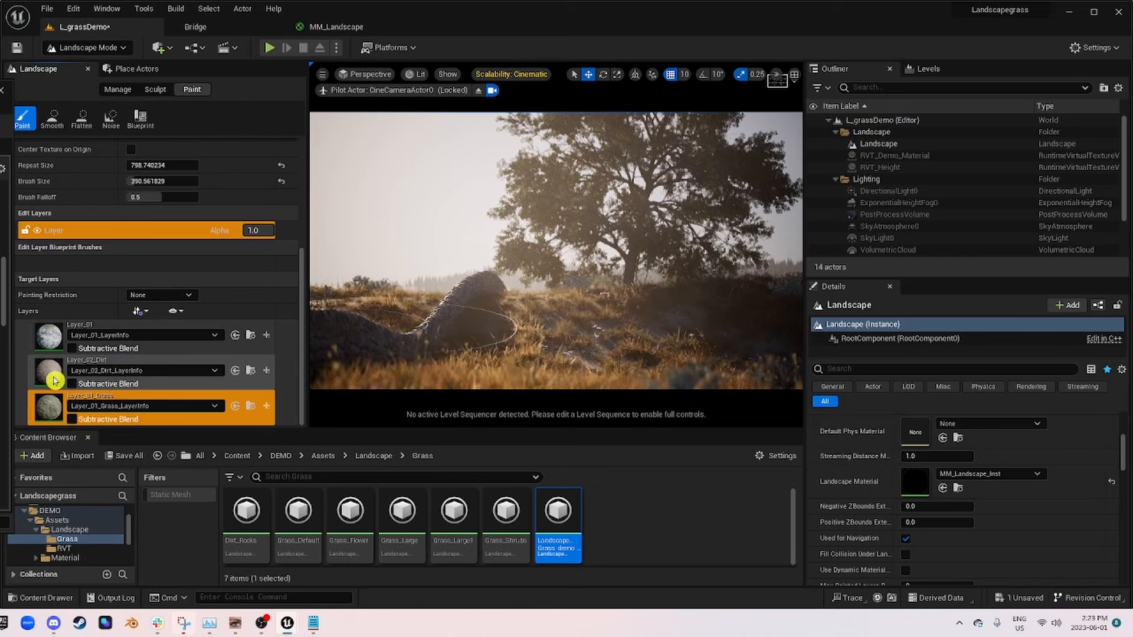
click(118, 377)
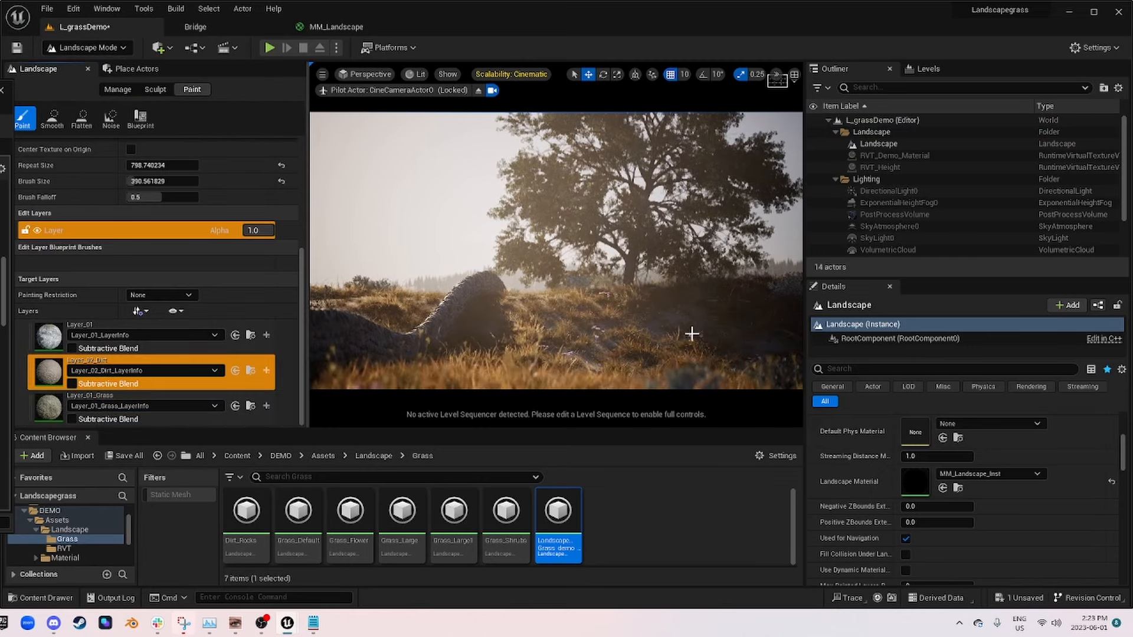
click(78, 404)
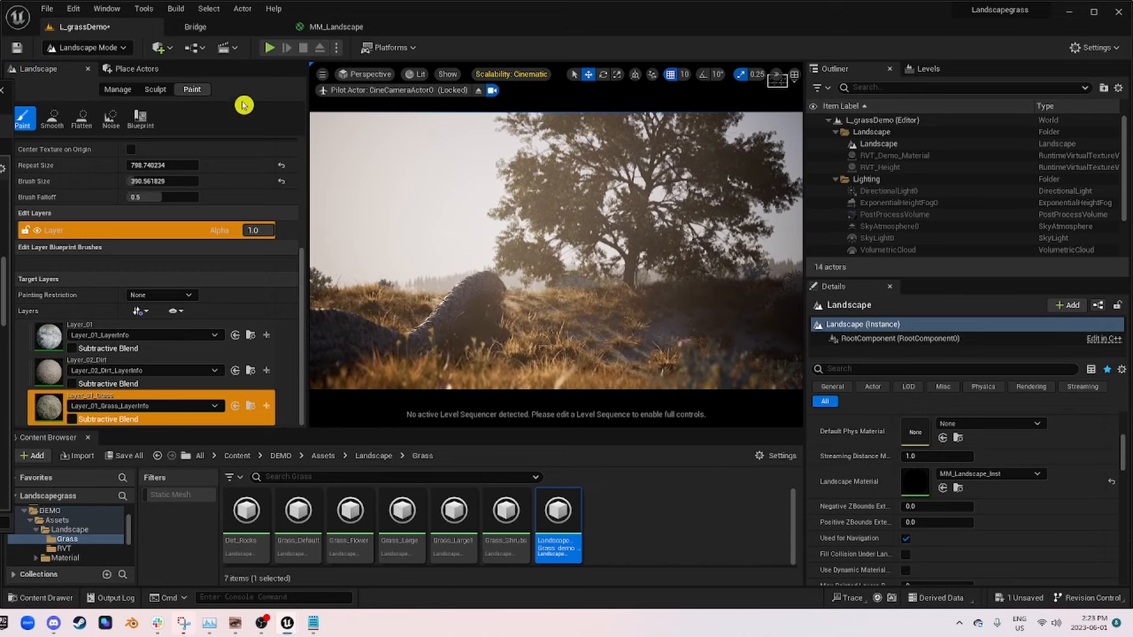
Step: Stop piloting CineCameraActor0 and inspect the grass, shrub and dirt distribution around the tree from the free perspective camera
click(478, 90)
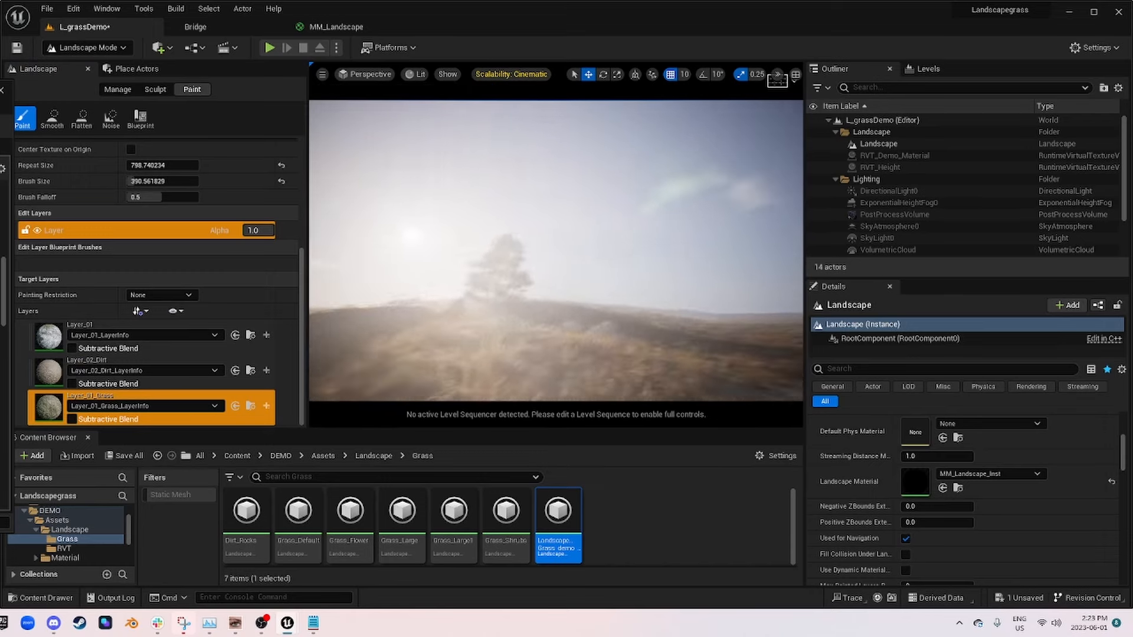
right_drag(556, 251, 591, 297)
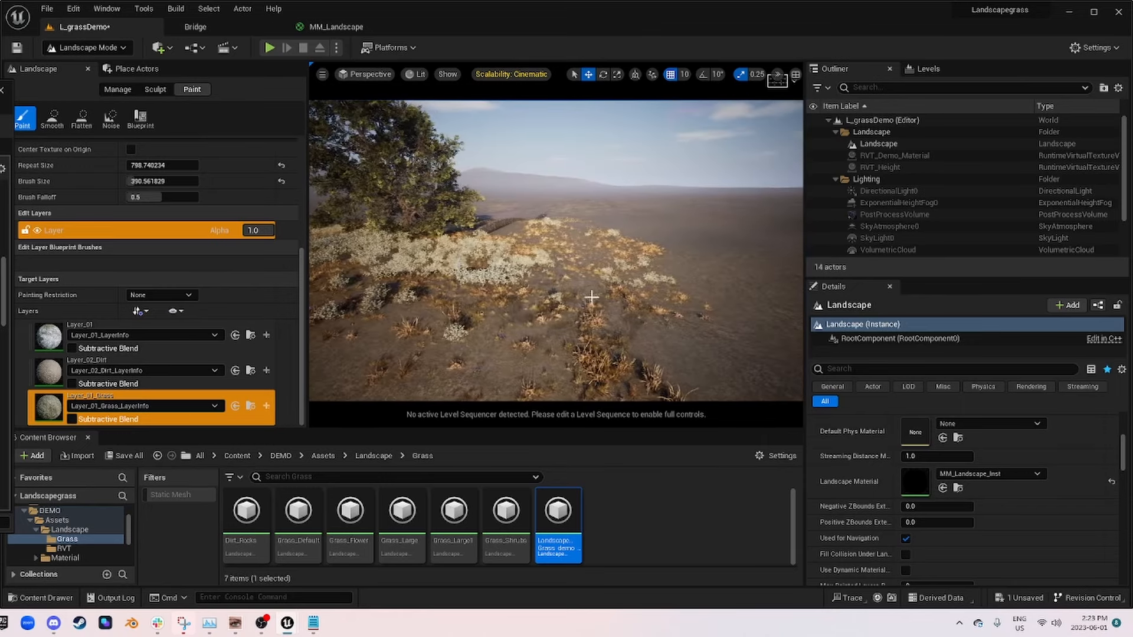
right_drag(608, 245, 538, 258)
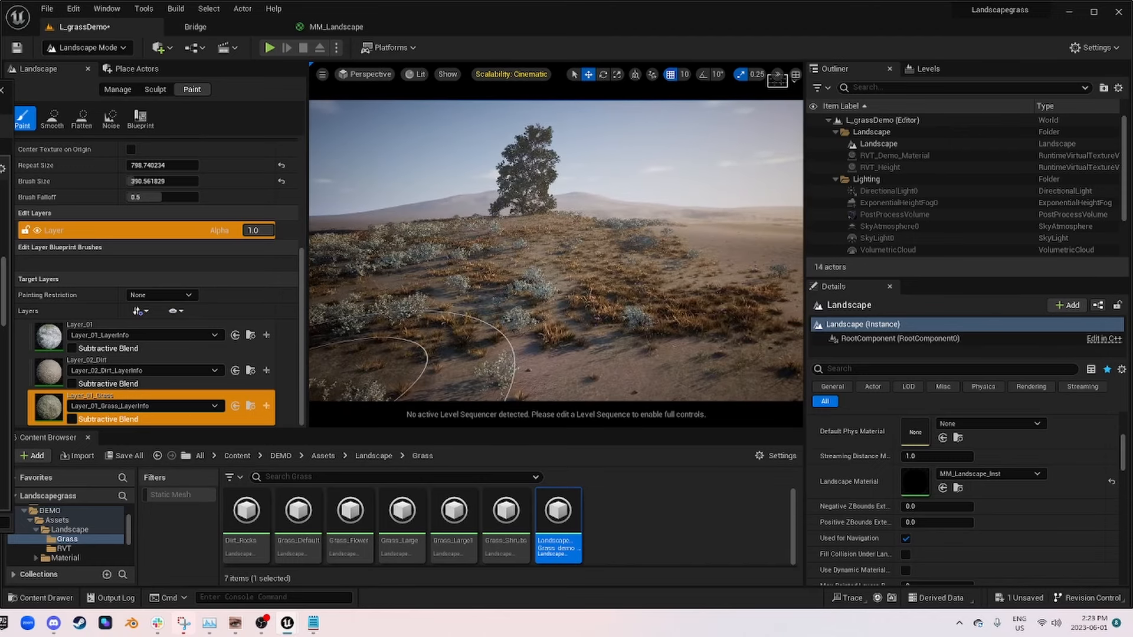